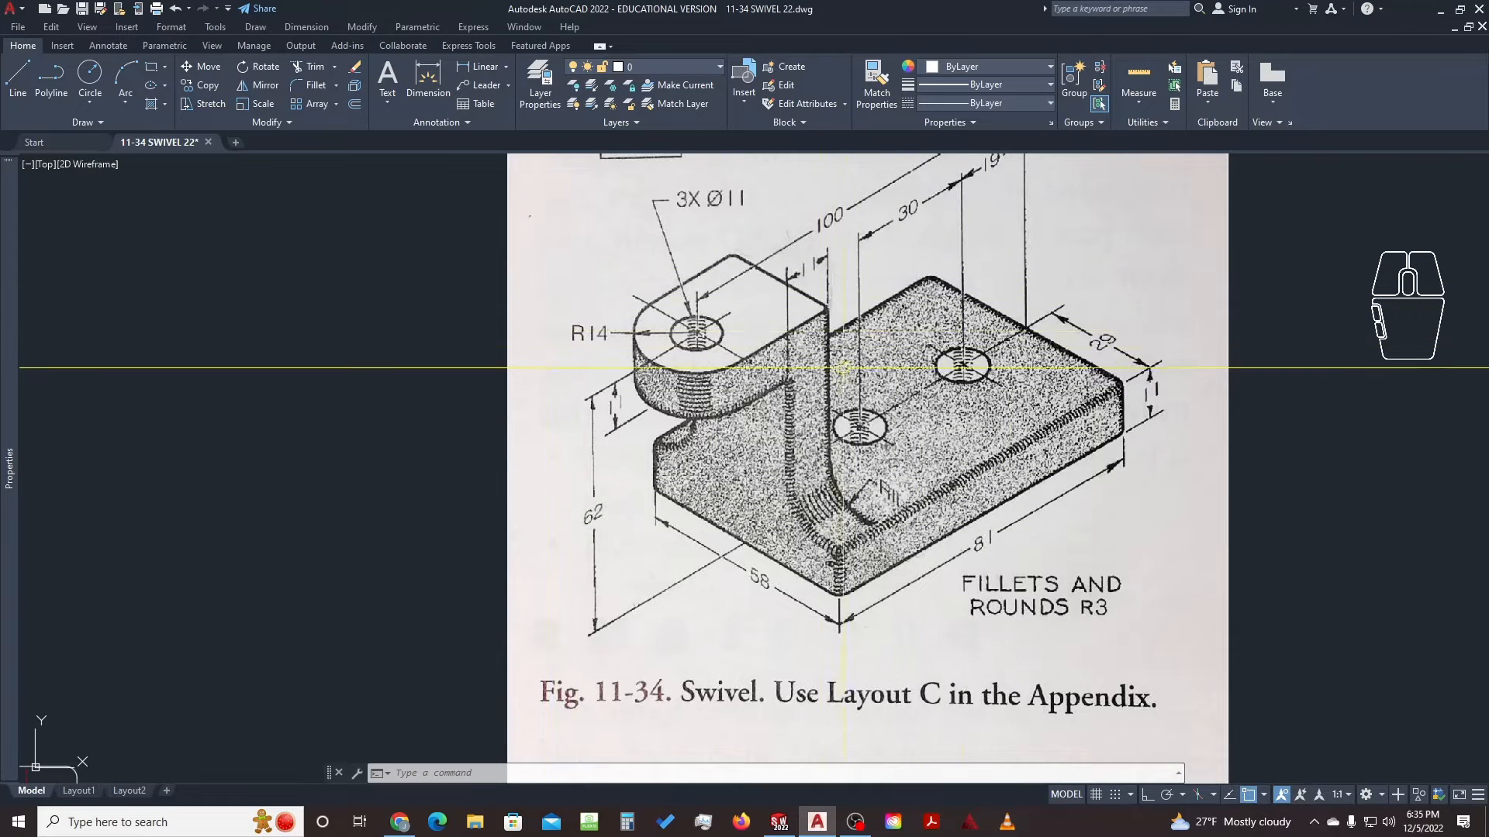
Zoom out and pan so the top, front and side views and the Fig. 11-34 image show together
scroll(775, 341, down, 5)
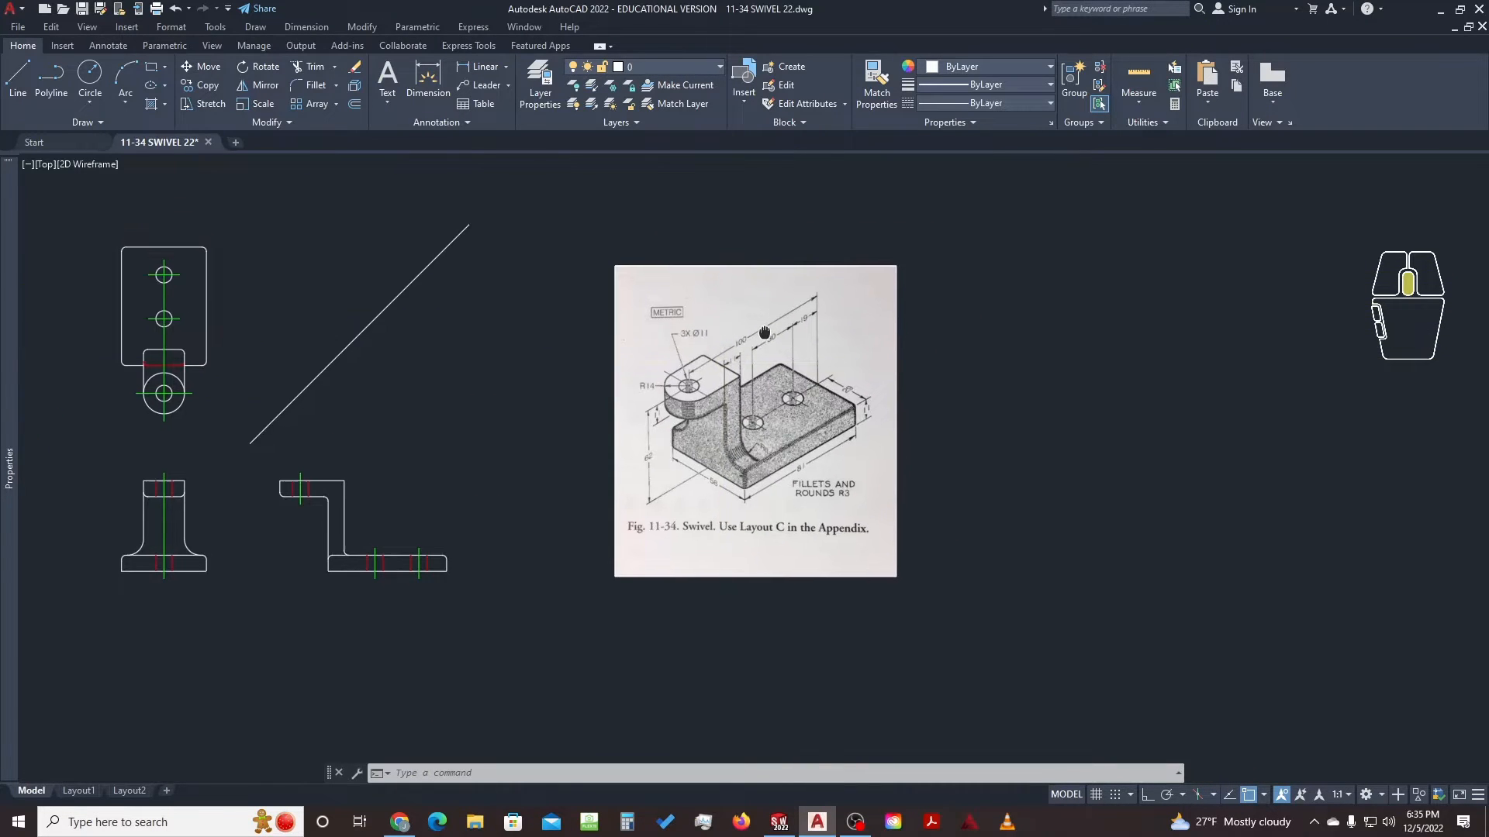
middle_drag(764, 333, 763, 333)
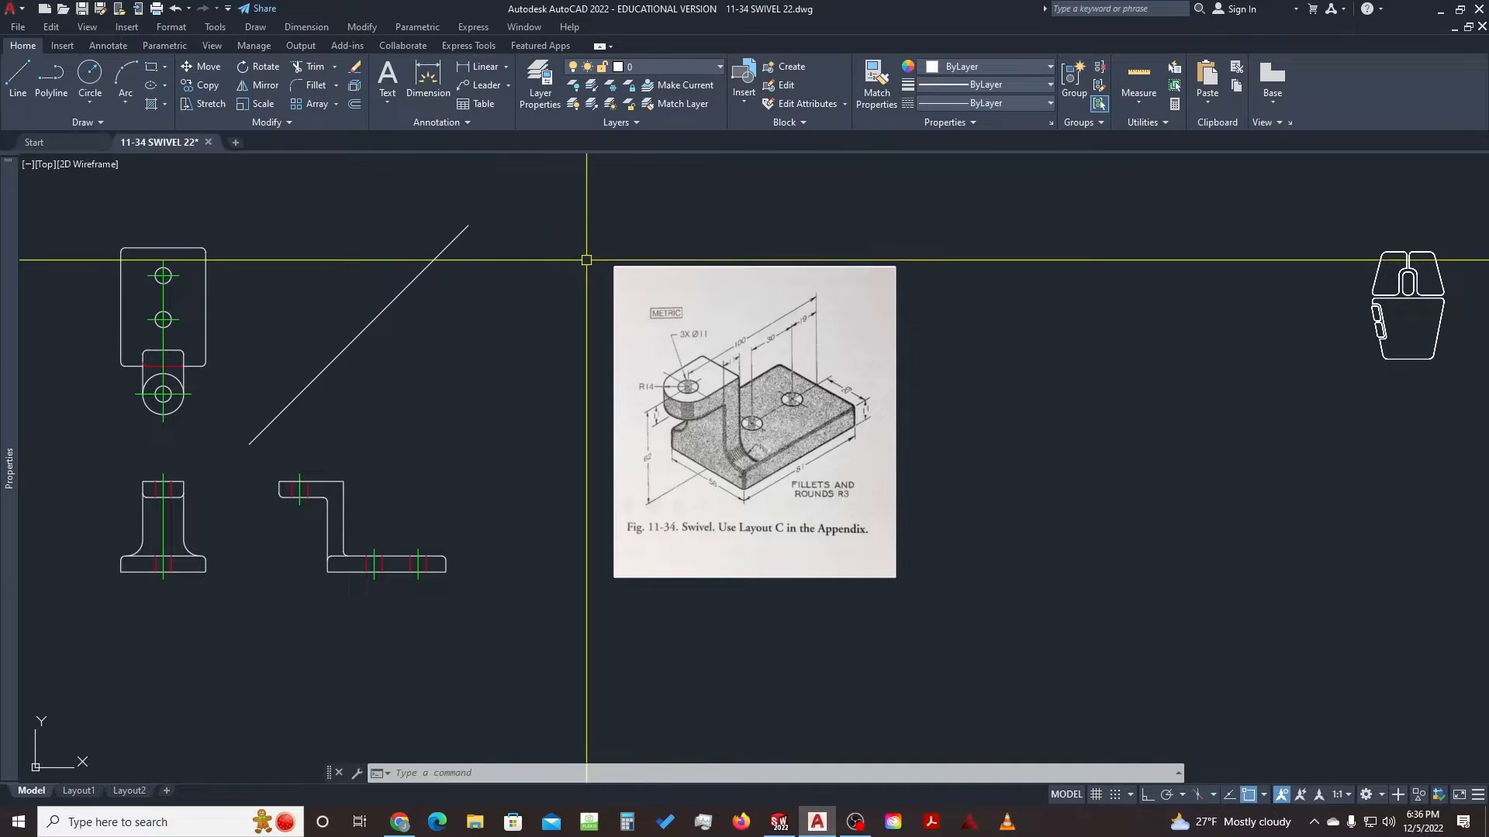
middle_drag(587, 260, 657, 255)
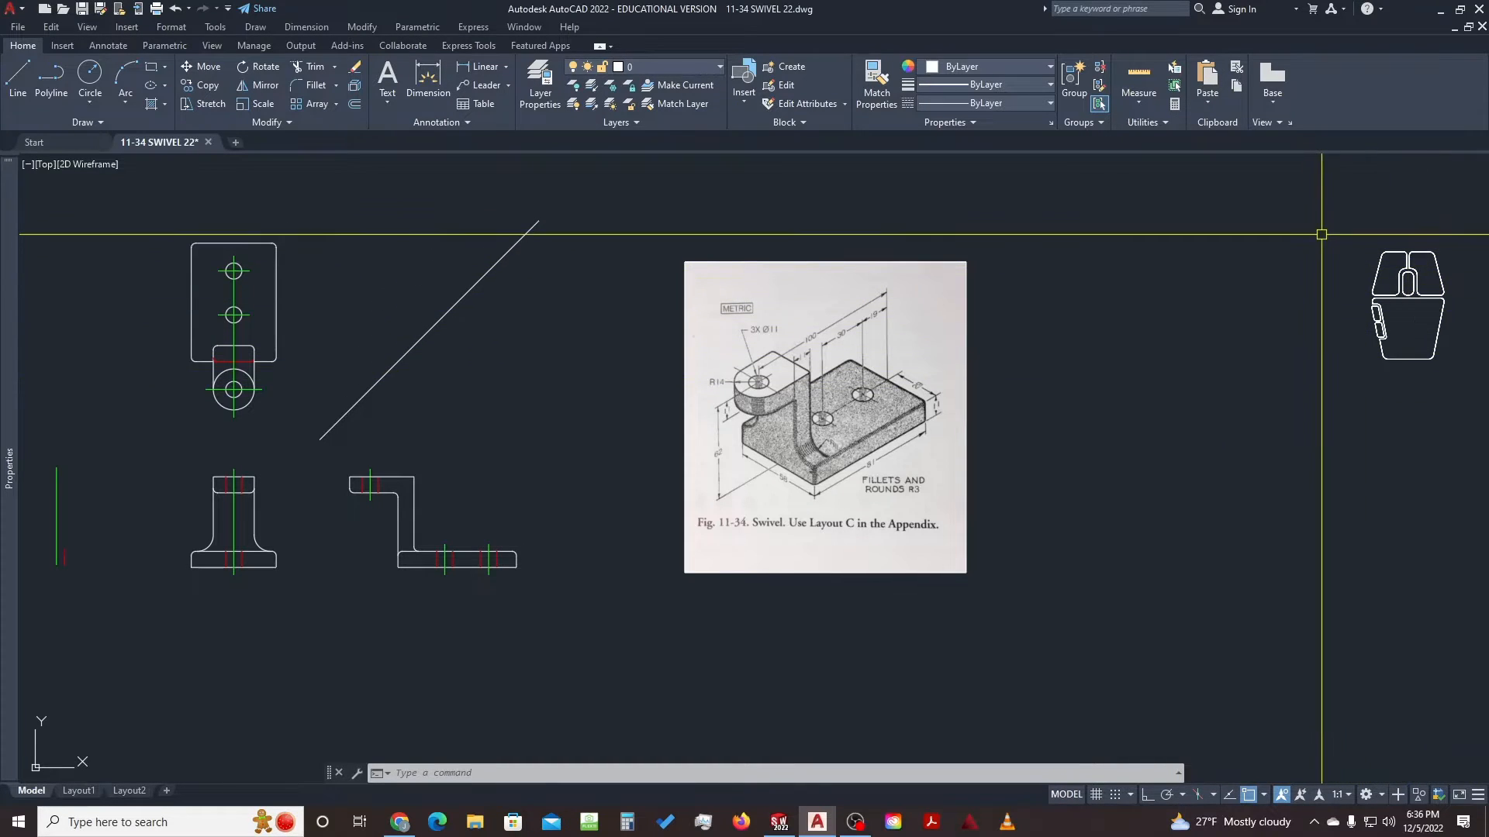
drag(1323, 234, 1467, 363)
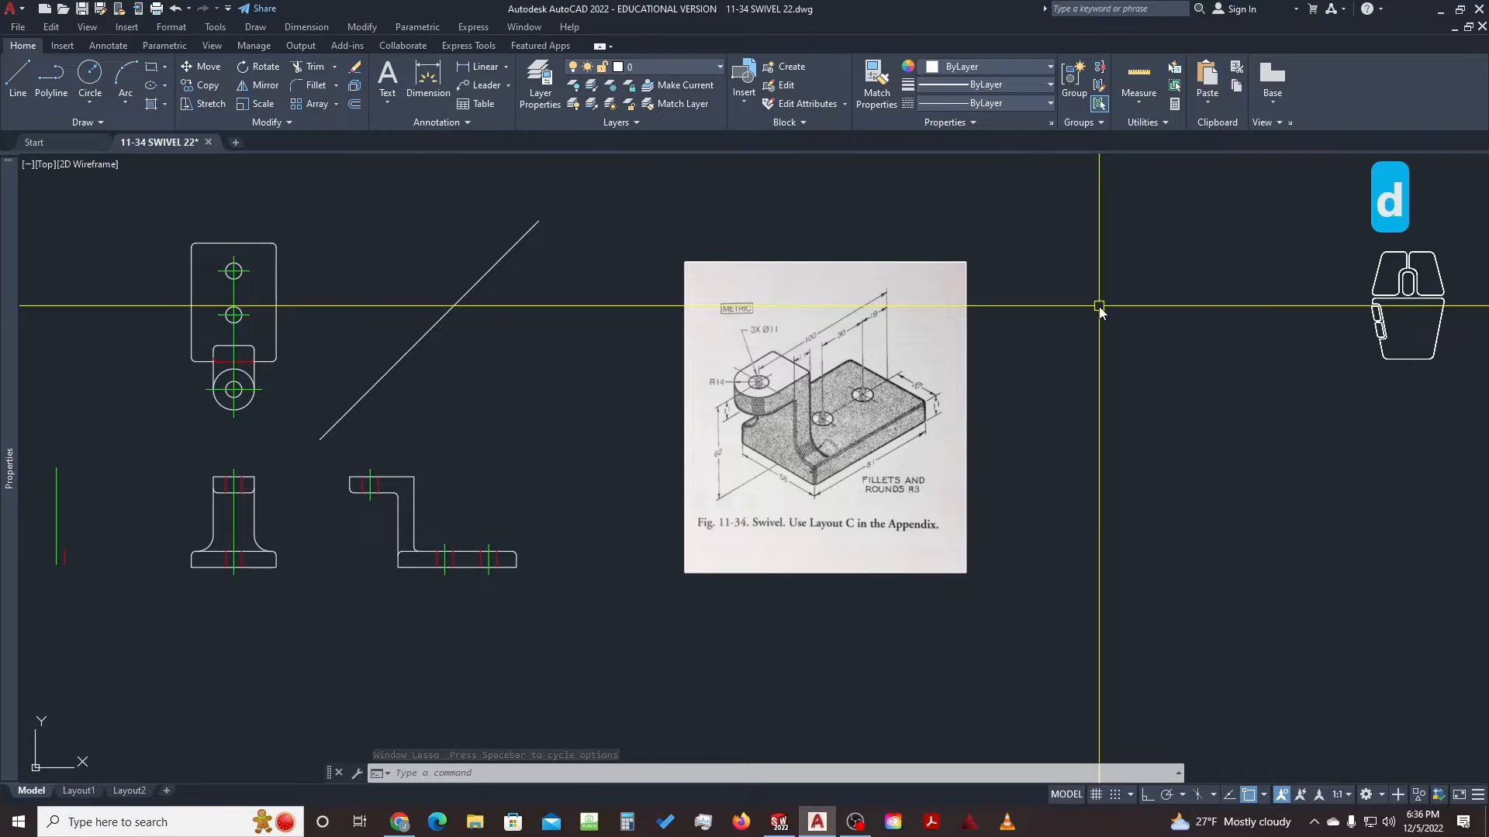
Start the DIM command, shift the drawing right and up, then cancel the command
text(d)
key(space)
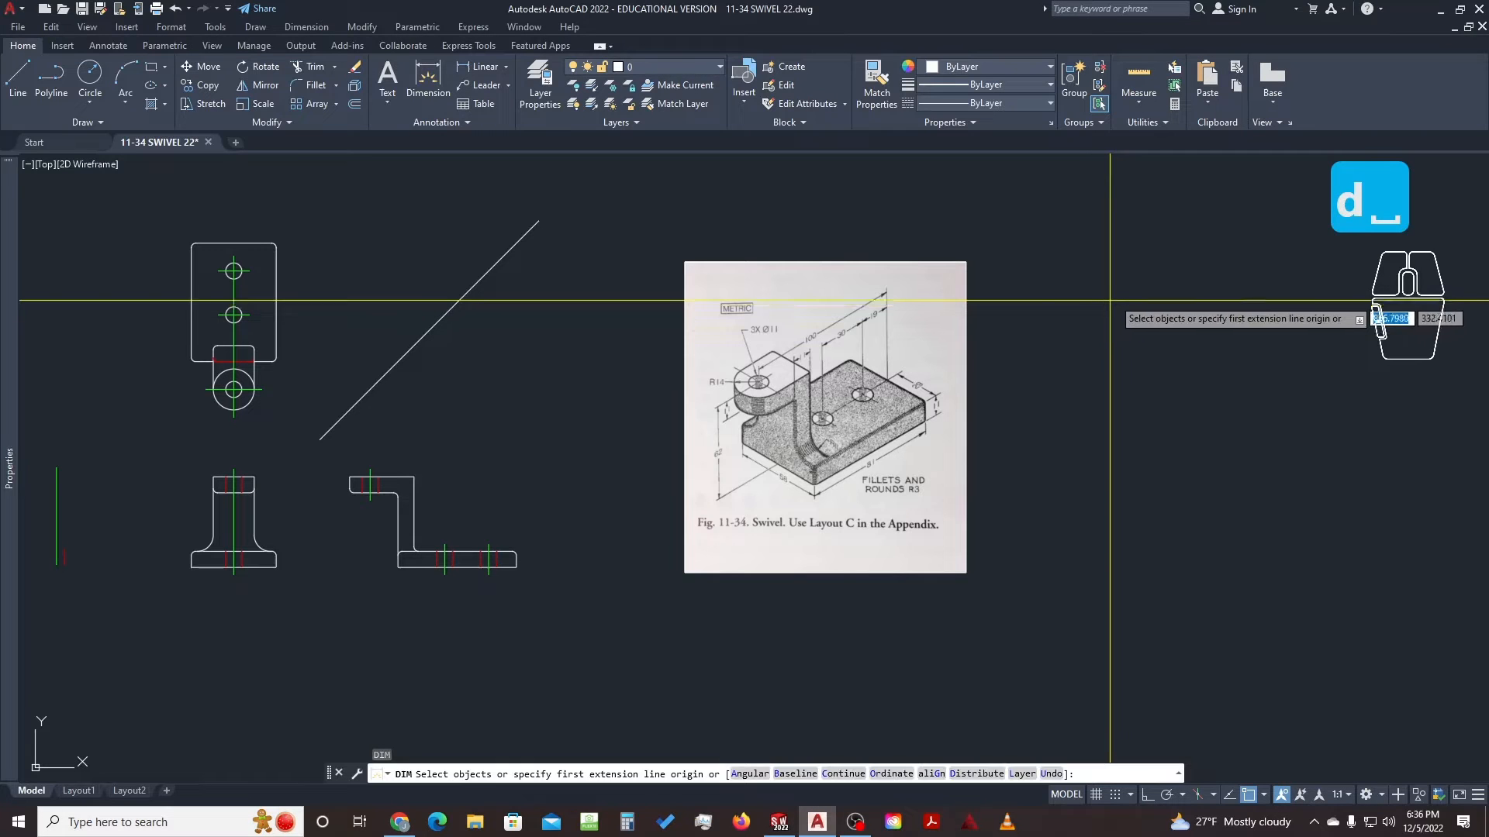
middle_drag(333, 463, 496, 446)
key(Escape)
key(Escape)
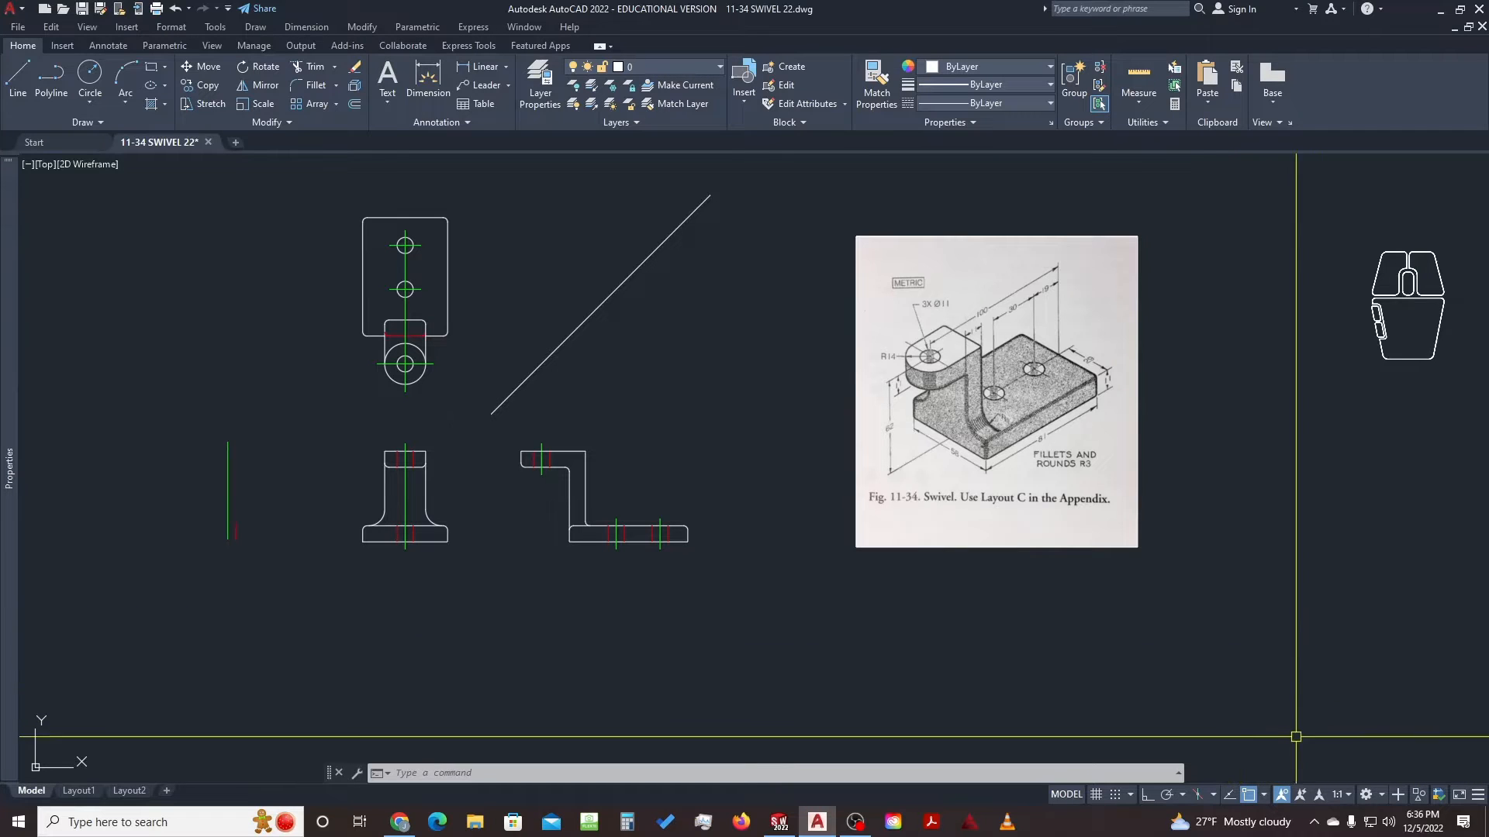
Turn on Ortho Mode and review the enabled object snaps, such as Endpoint, Midpoint and Center
click(1148, 797)
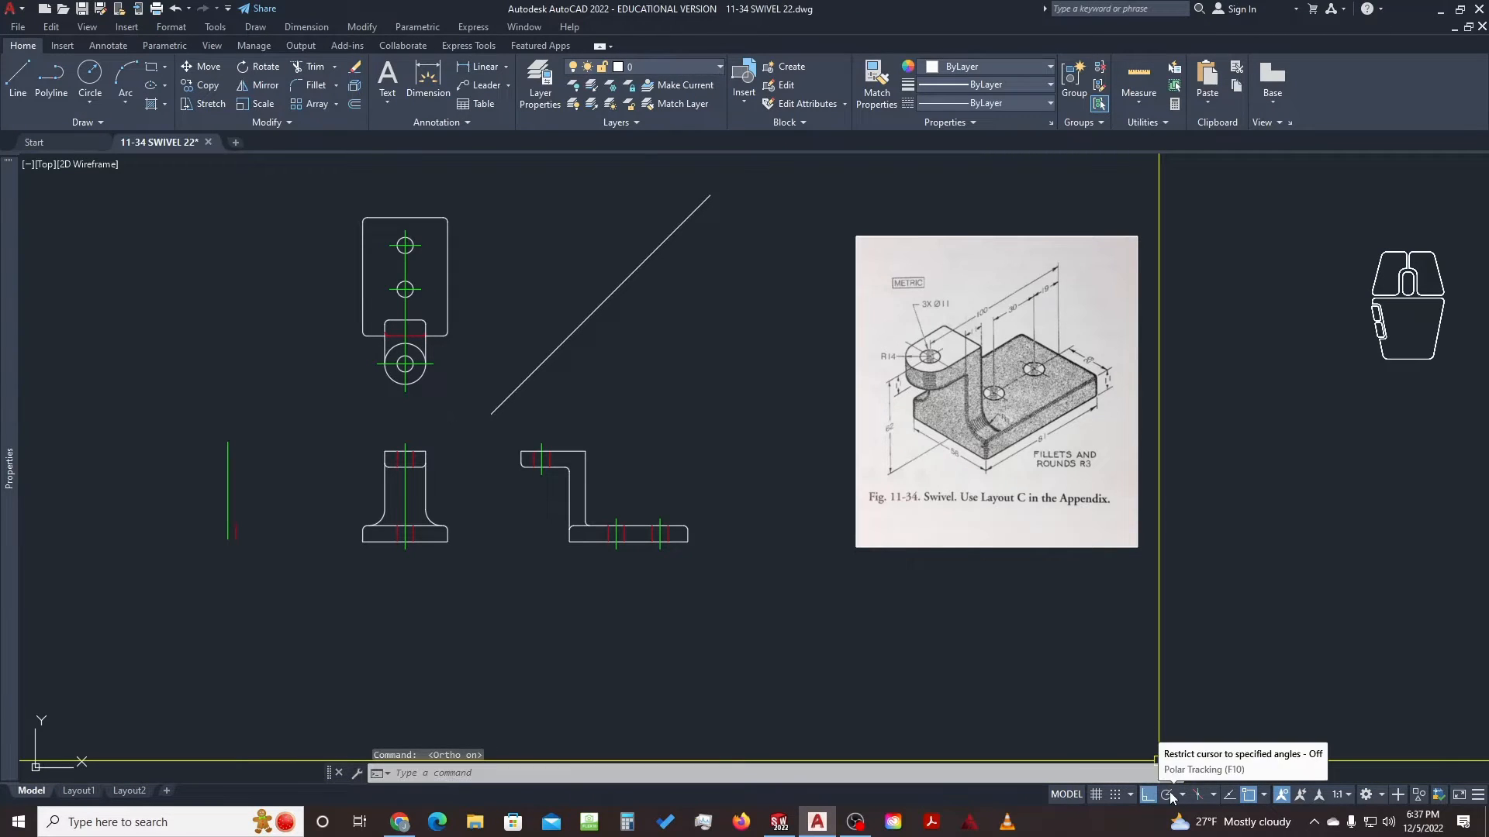
click(1264, 795)
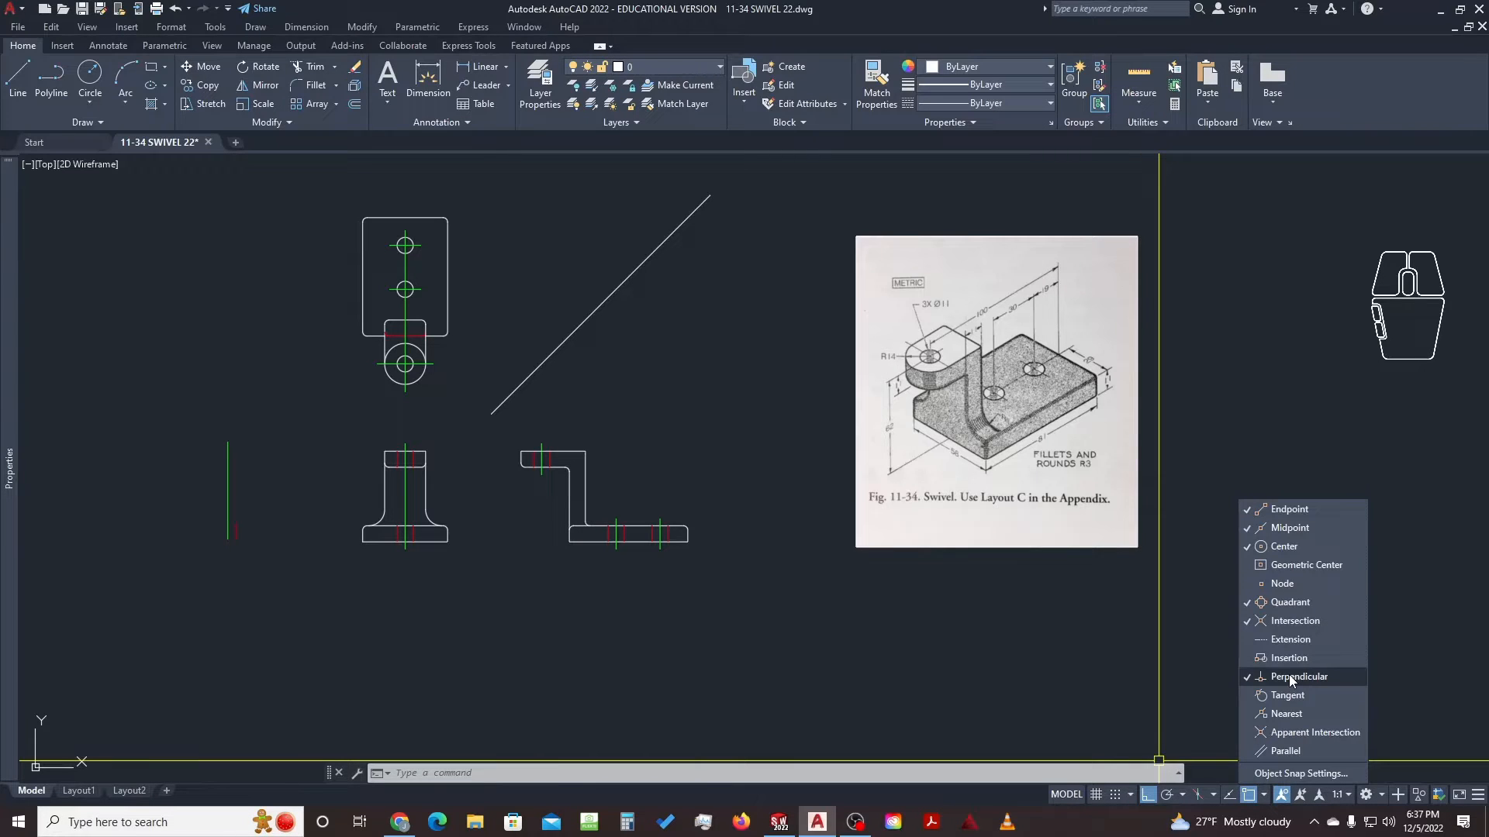
click(1125, 634)
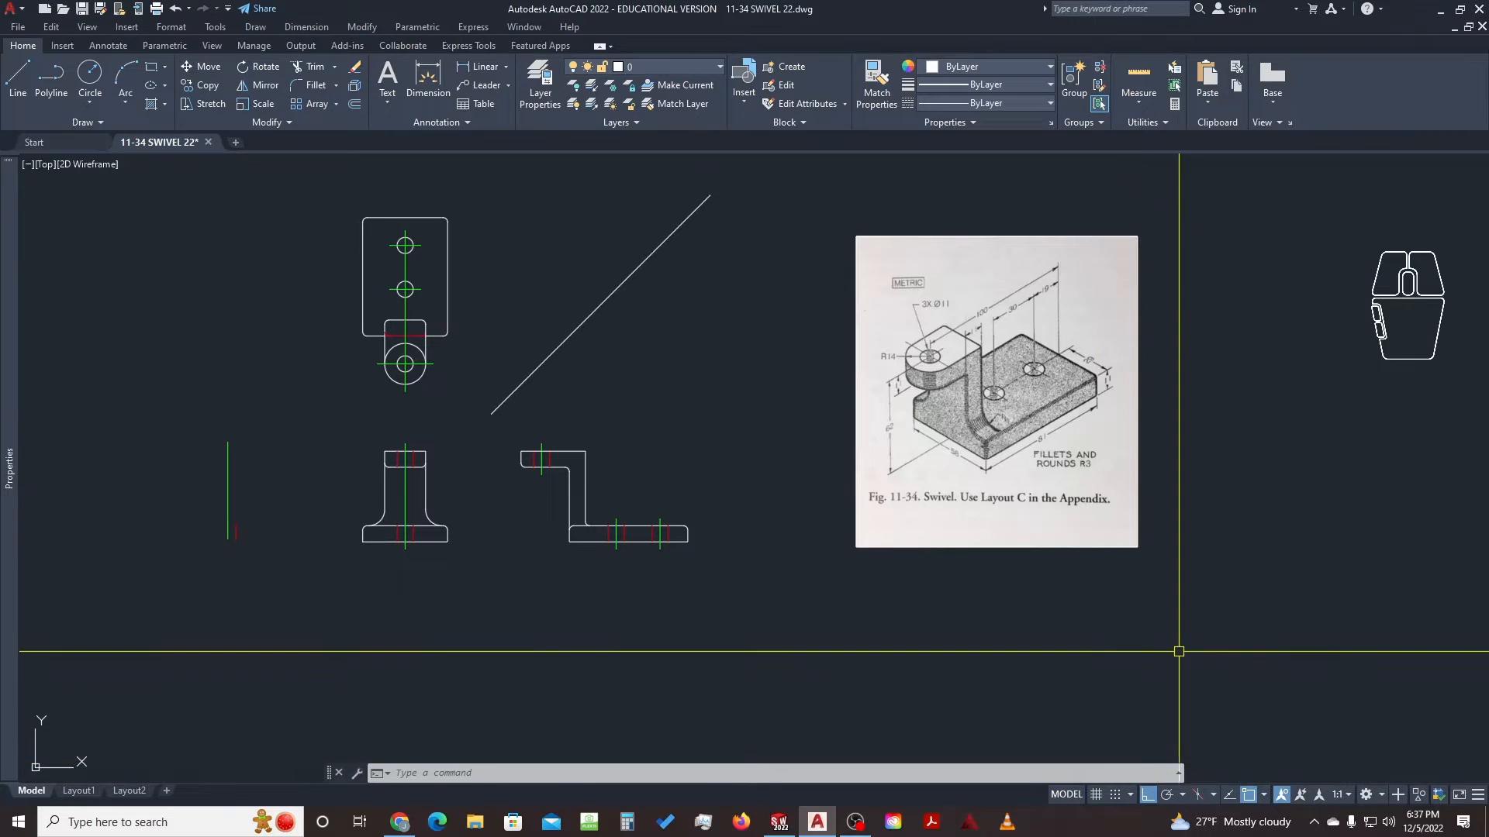
Frame and select the diagonal miter line, then look through the layer list
scroll(613, 674, down, 1)
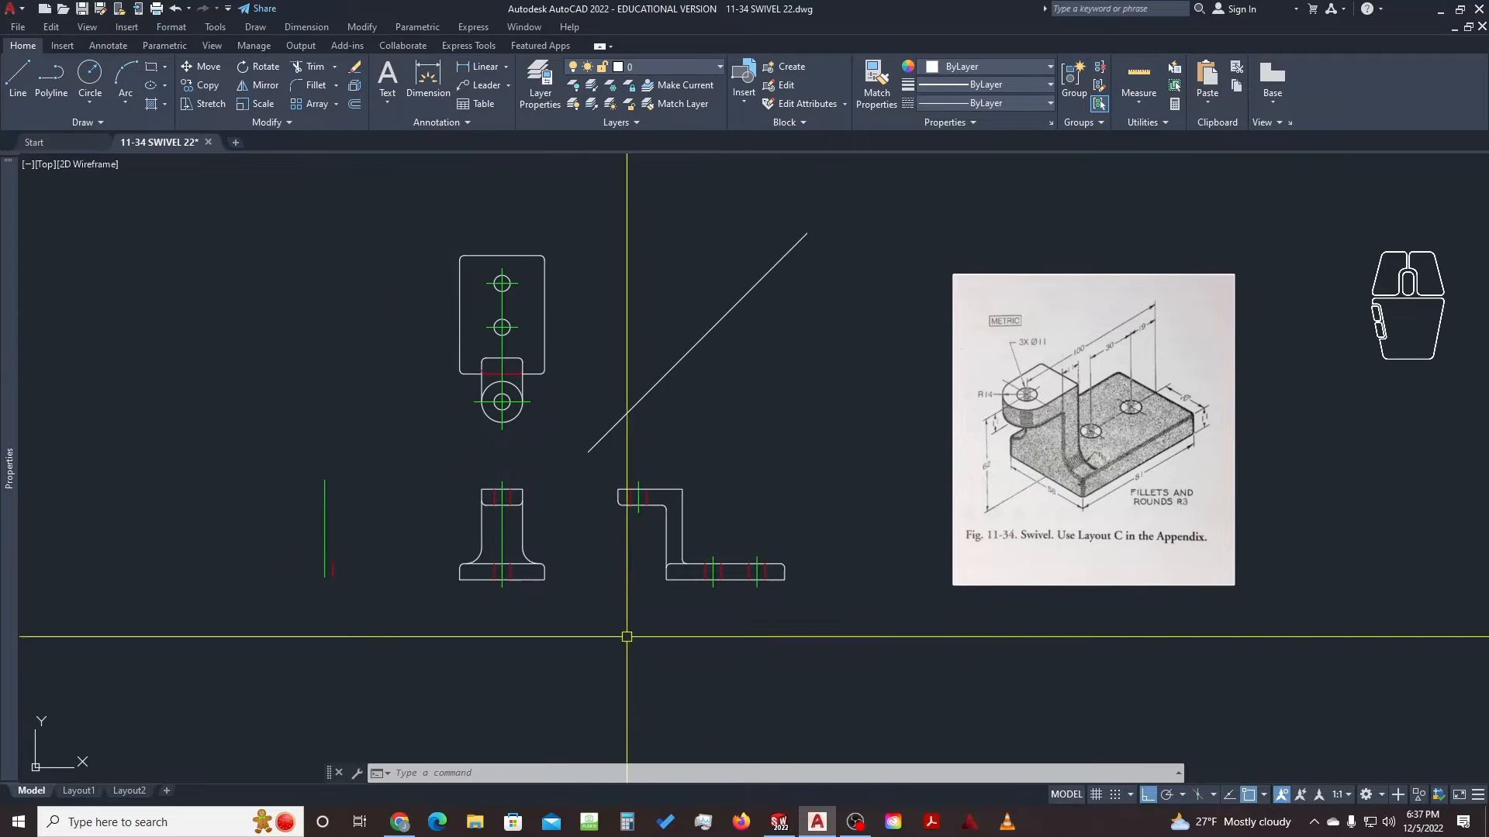
scroll(572, 438, up, 3)
scroll(574, 448, down, 2)
middle_drag(589, 426, 642, 479)
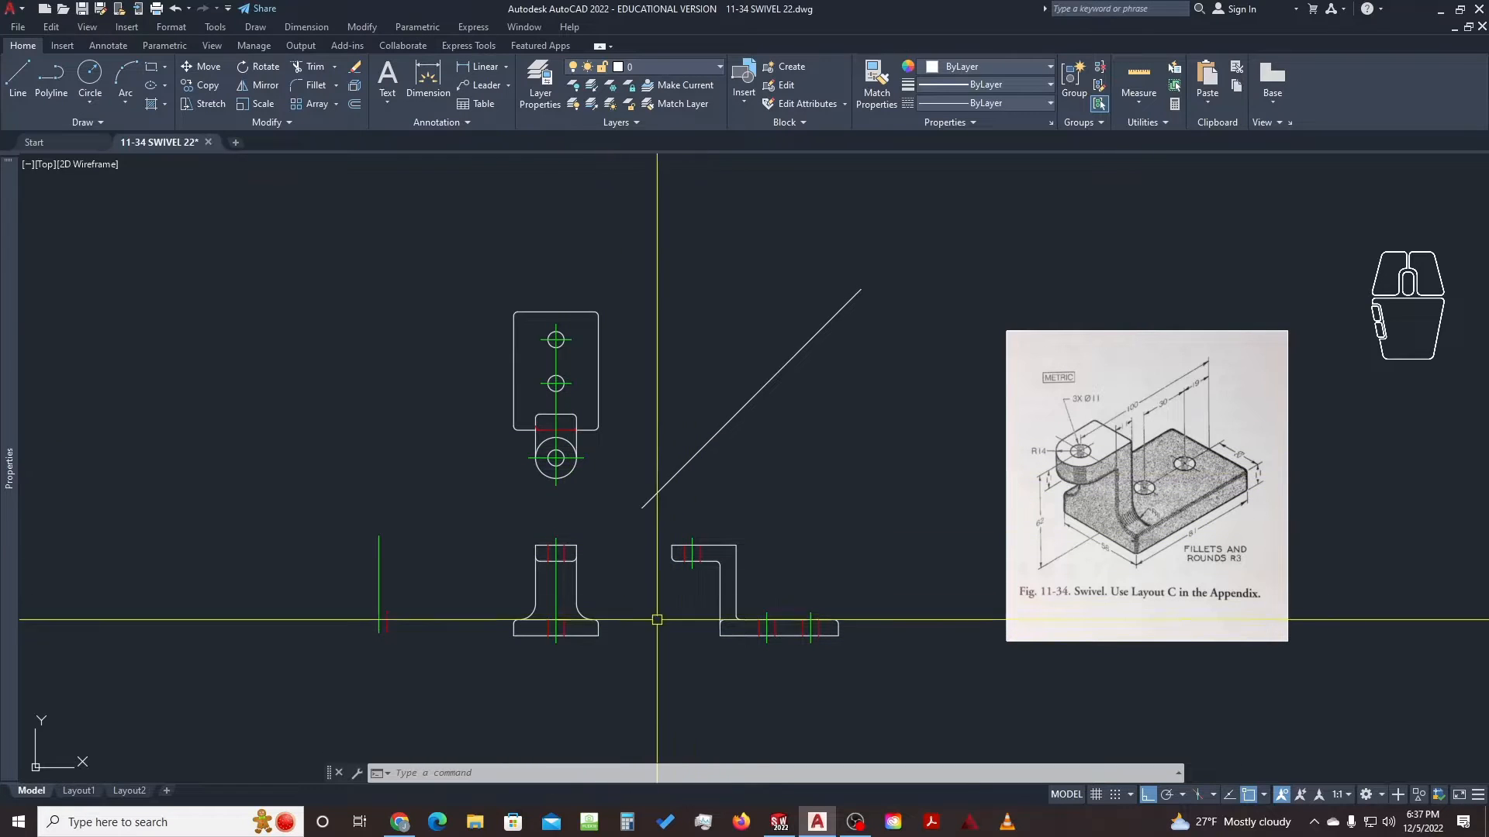
click(761, 446)
click(698, 383)
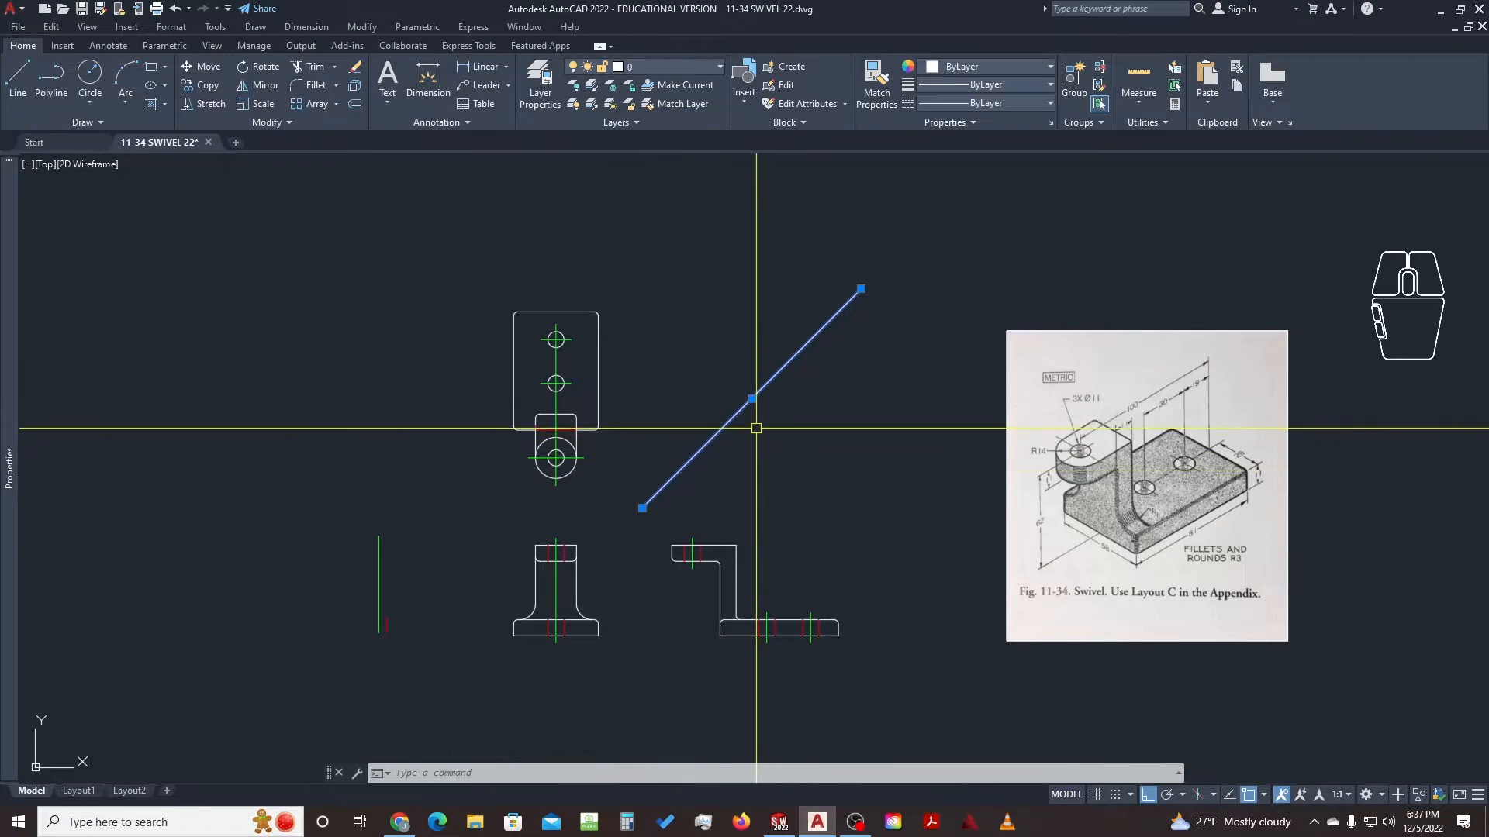
key(Escape)
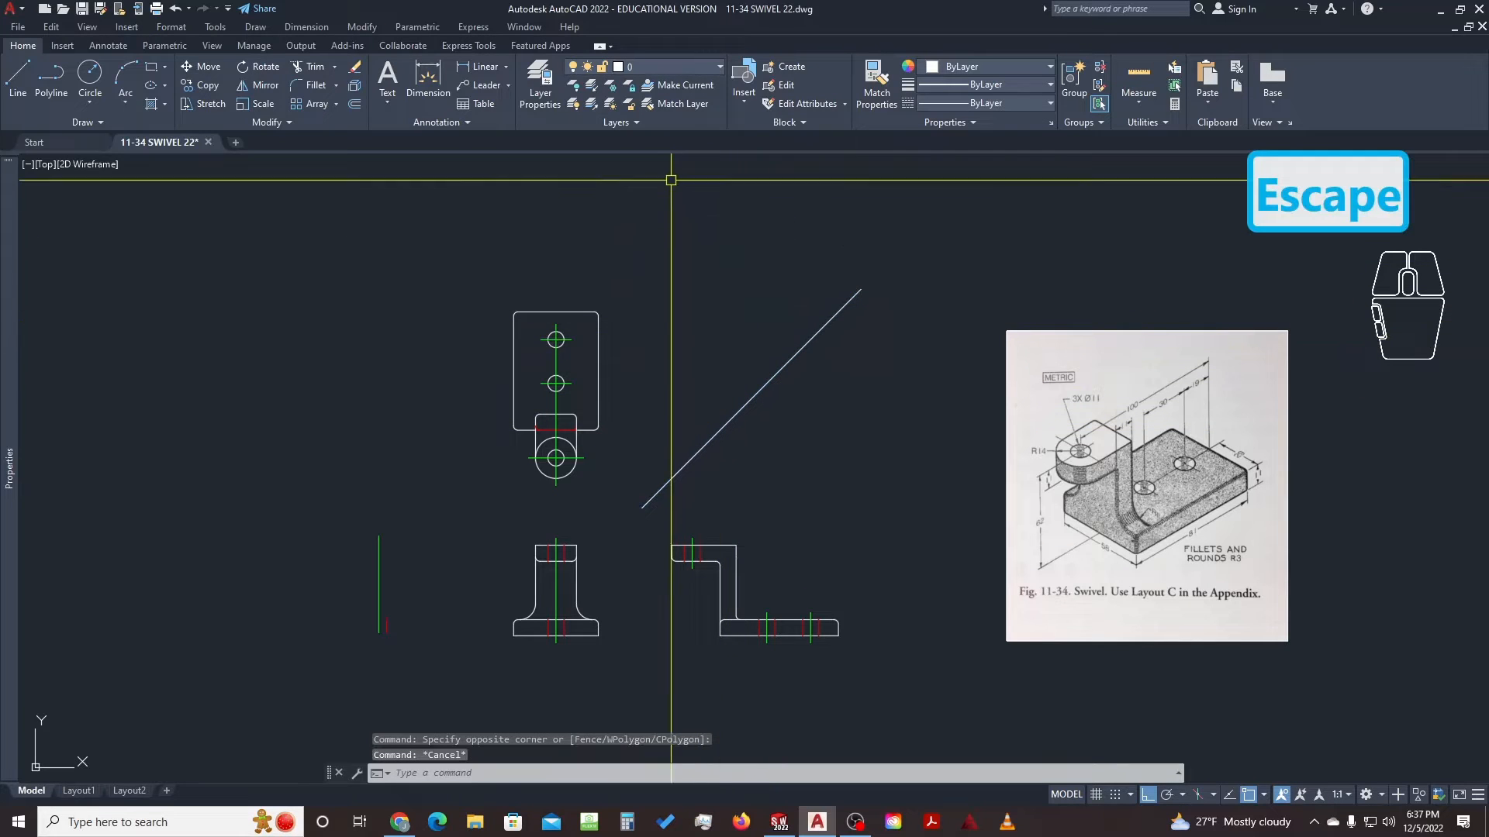
click(685, 67)
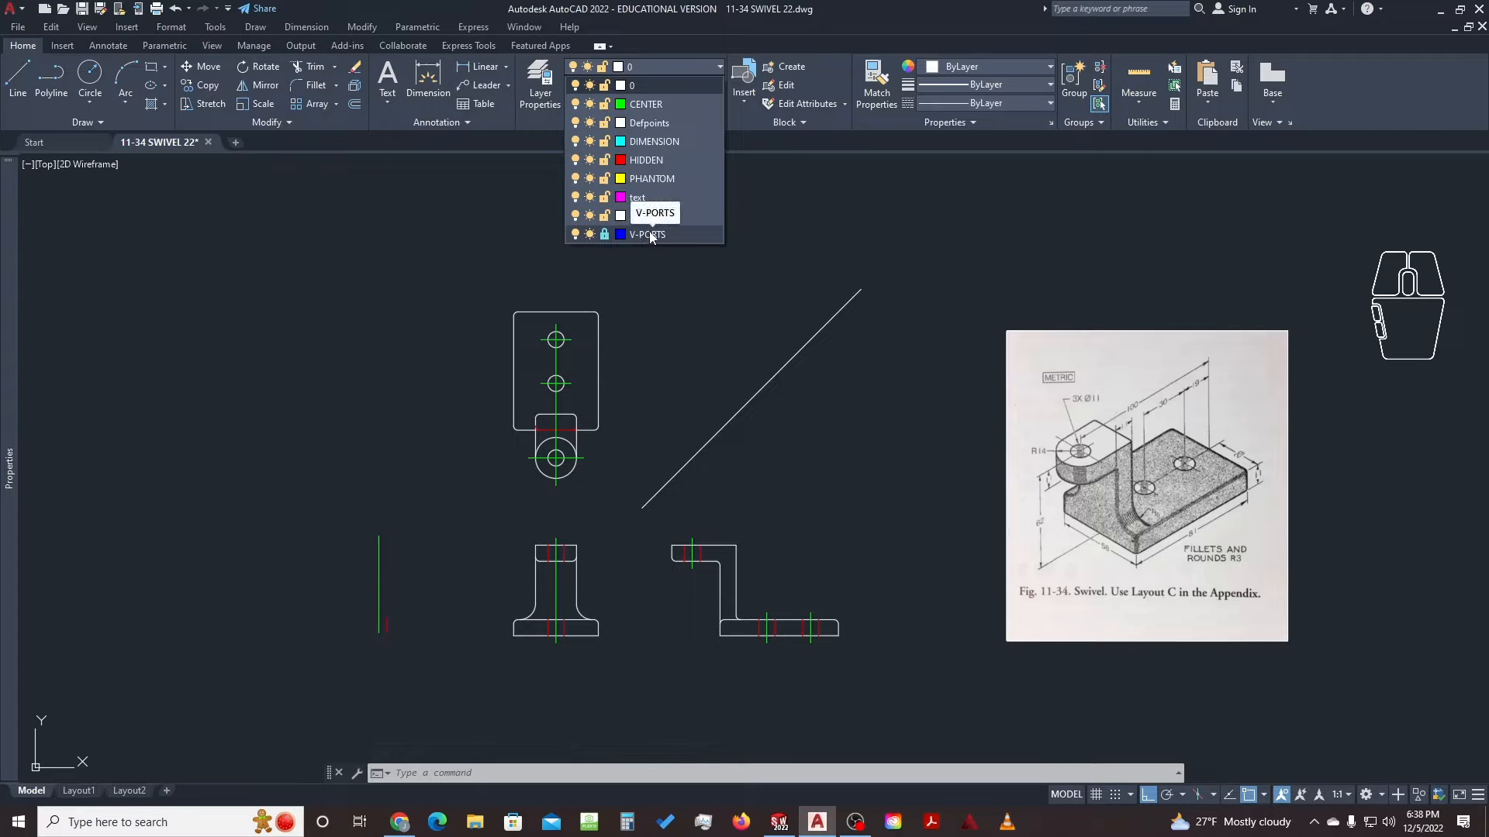
click(735, 280)
Put the diagonal miter line on the V-PORTS layer
click(778, 380)
click(736, 331)
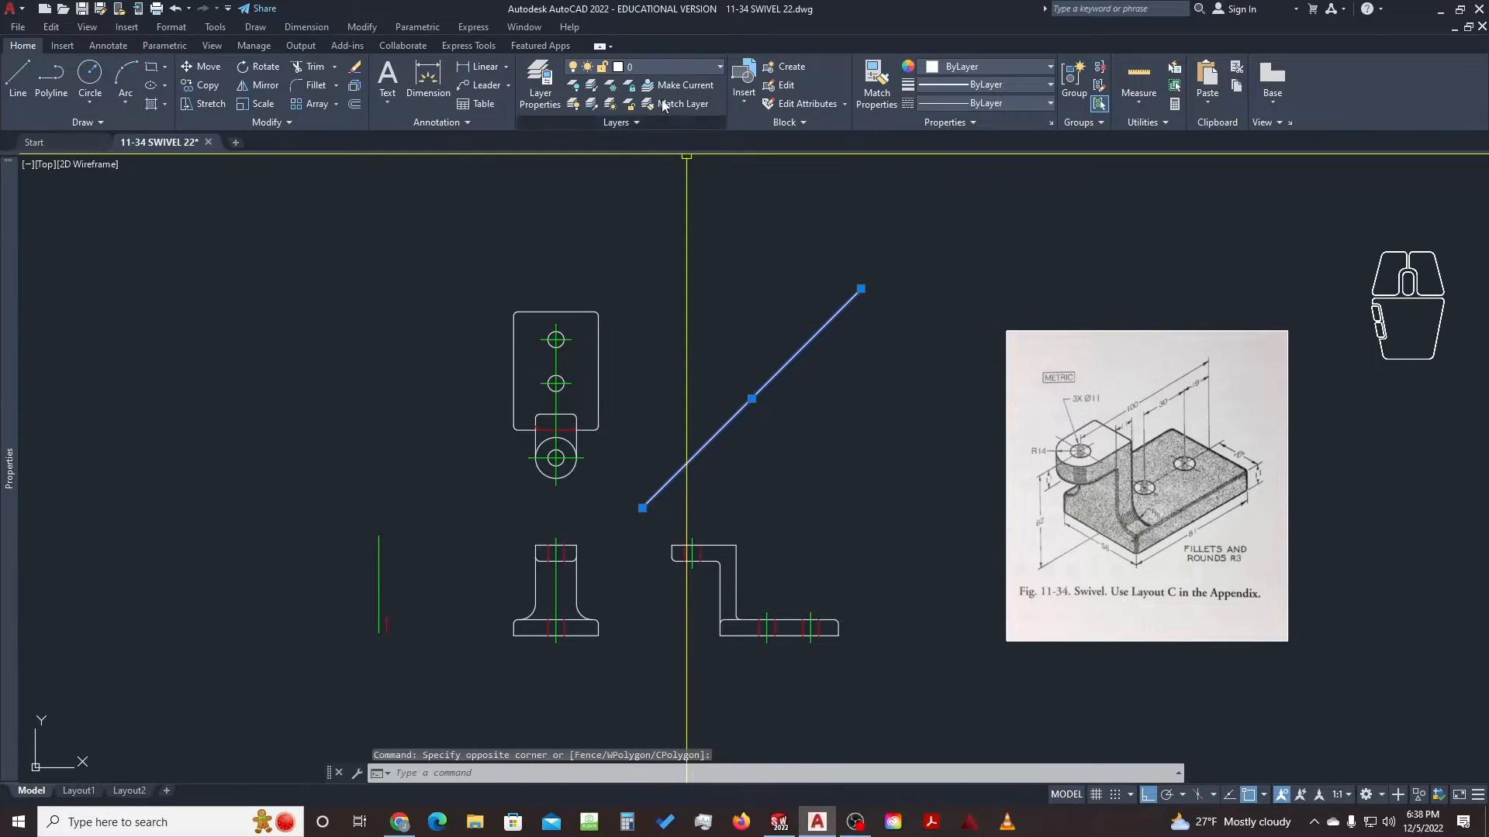
click(653, 72)
click(635, 235)
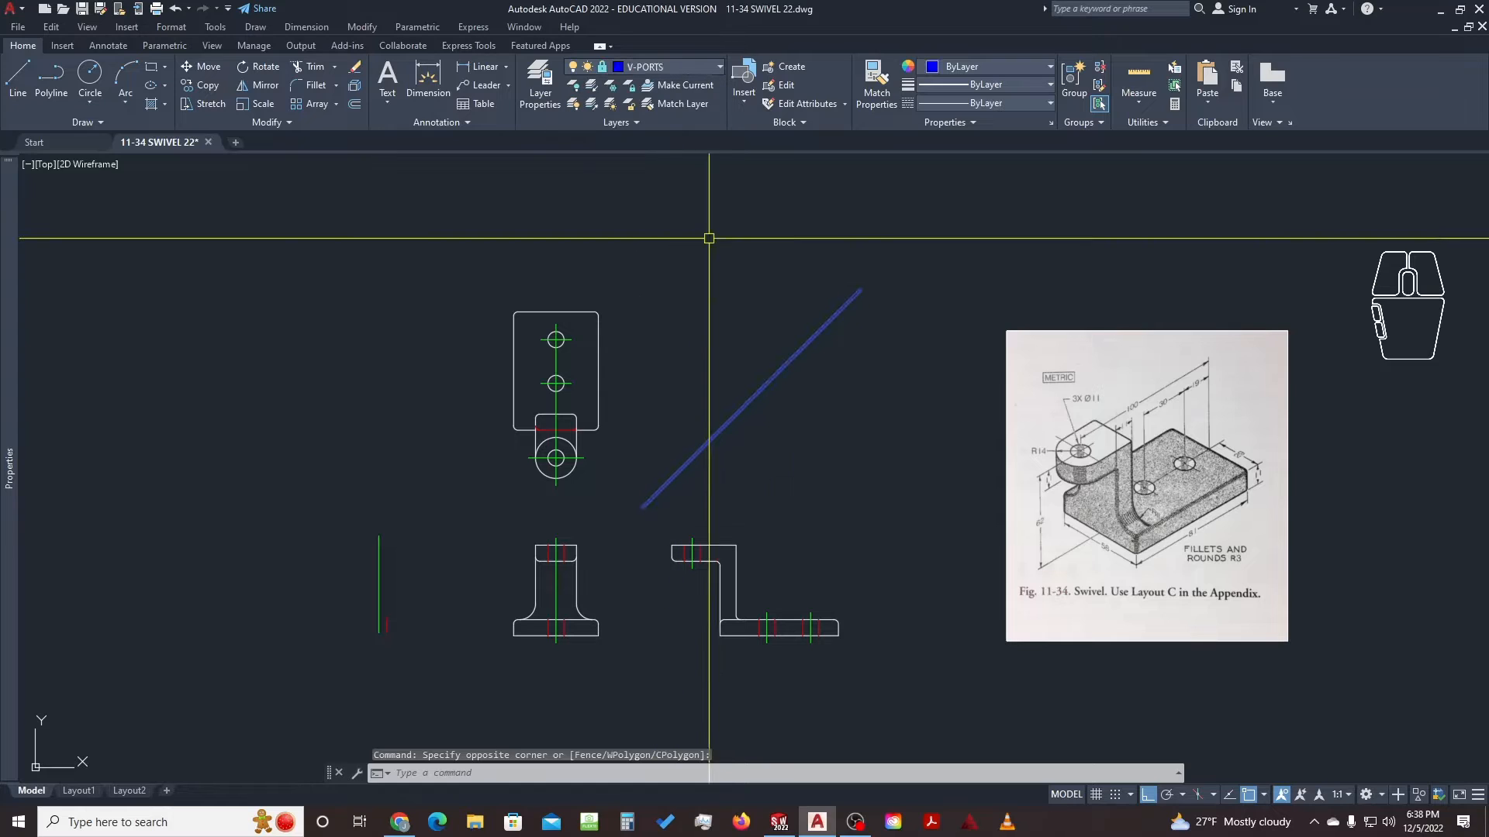
key(Escape)
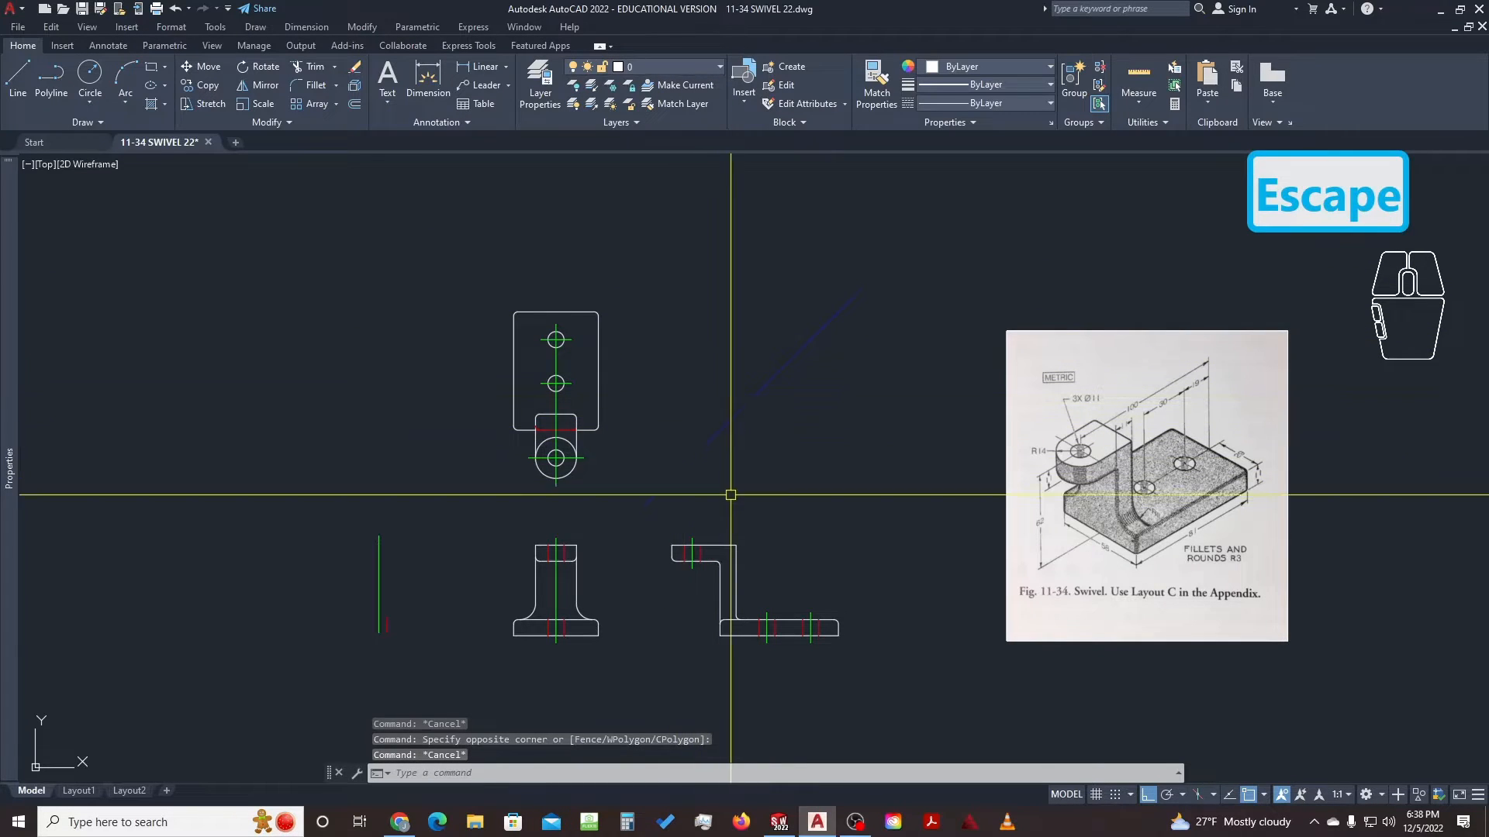
middle_drag(747, 506, 730, 468)
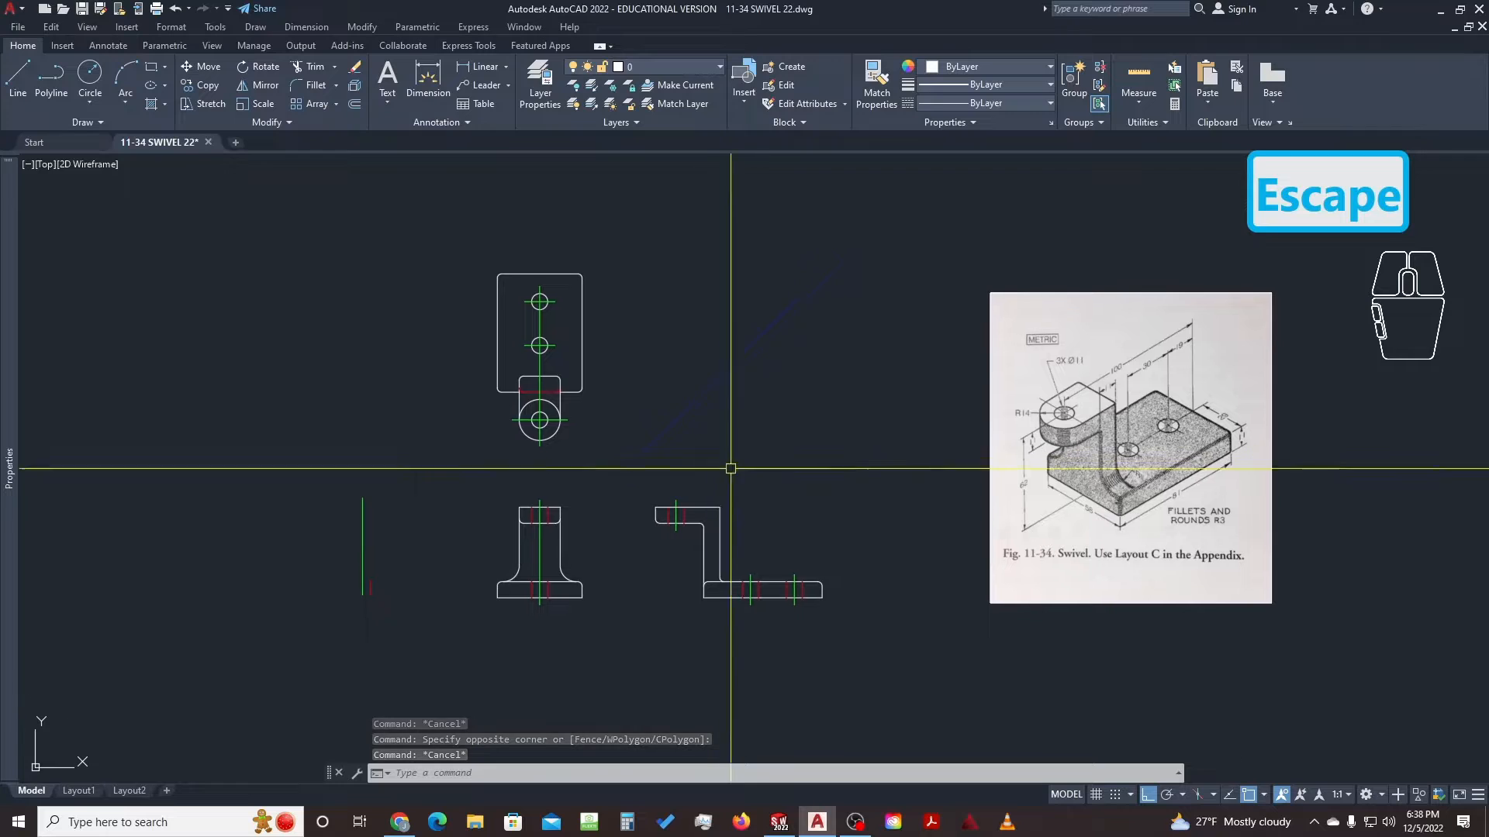
click(80, 792)
middle_drag(535, 561, 718, 481)
scroll(618, 492, down, 2)
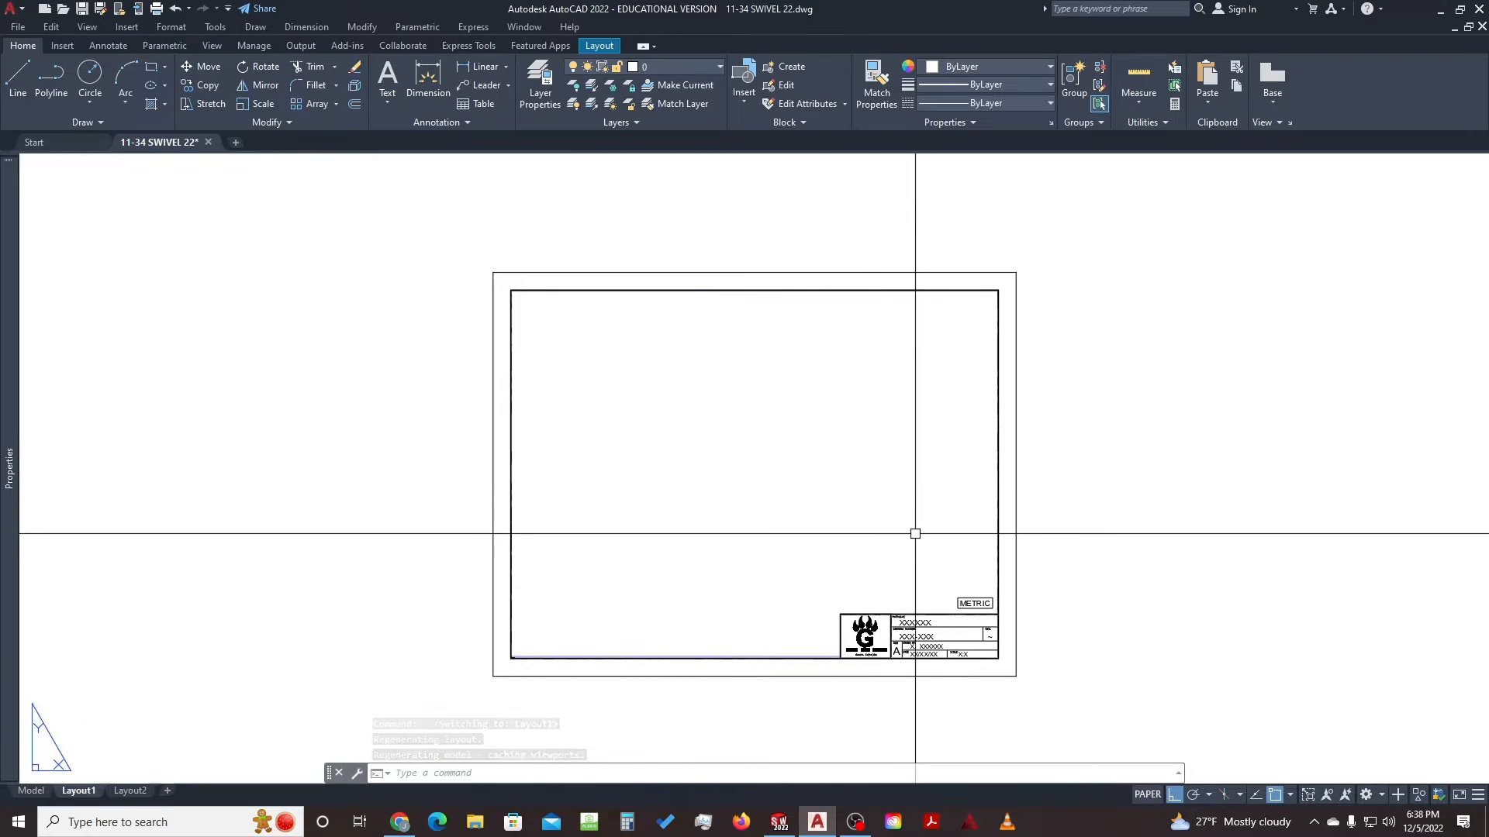
click(923, 571)
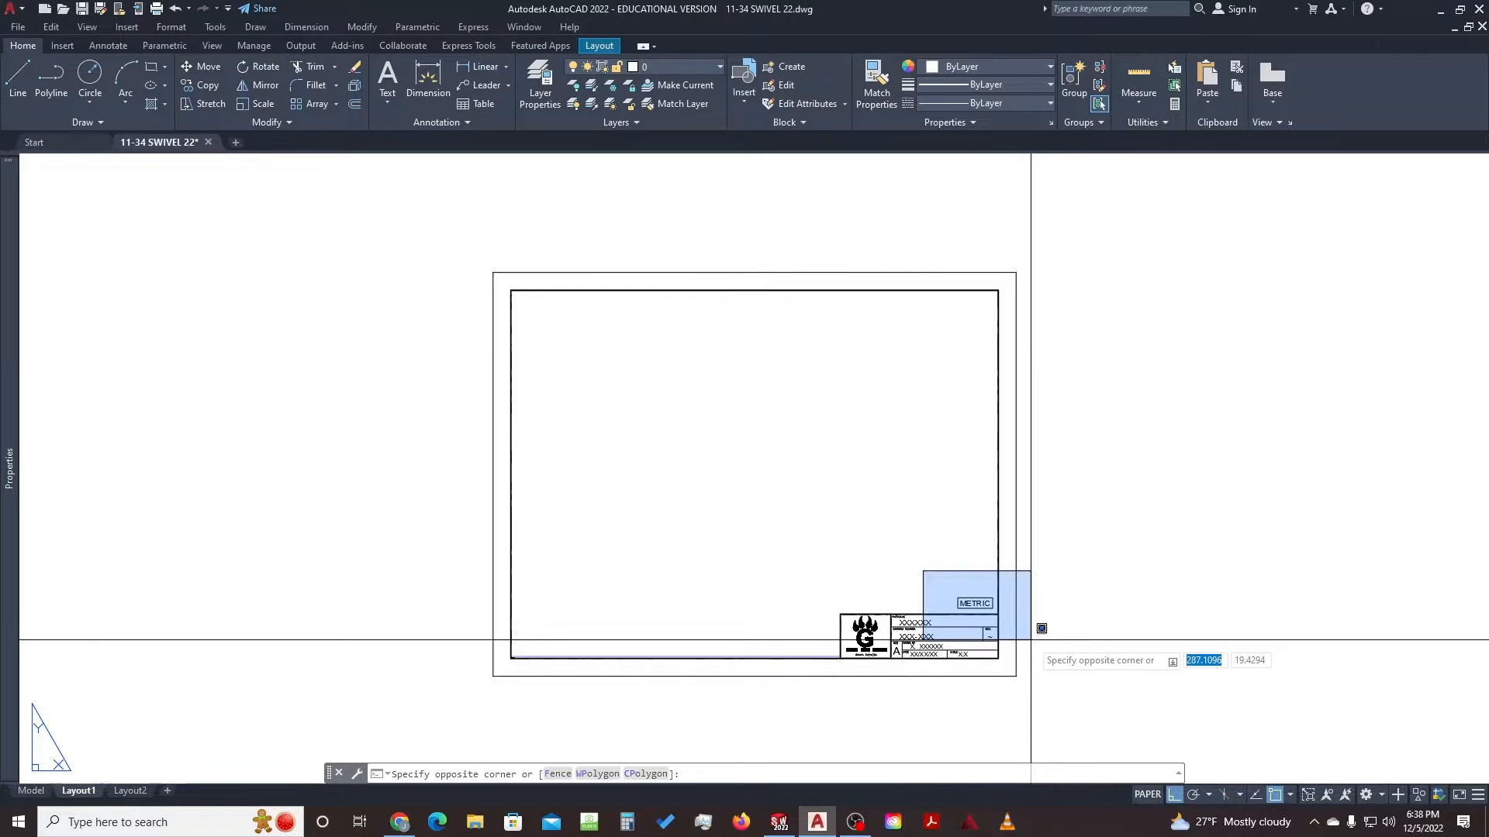
key(Escape)
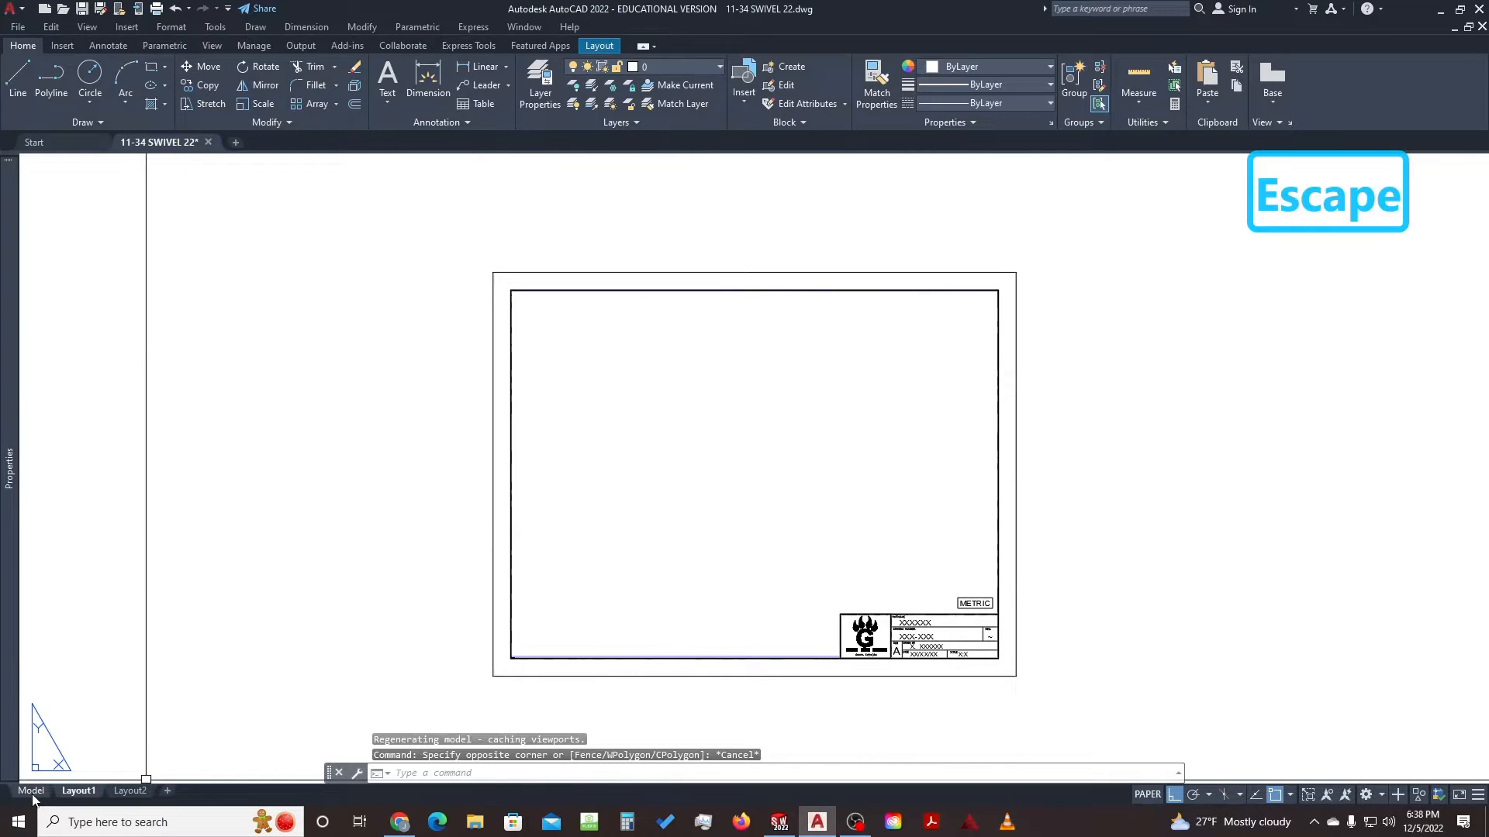
mouse_move(33, 798)
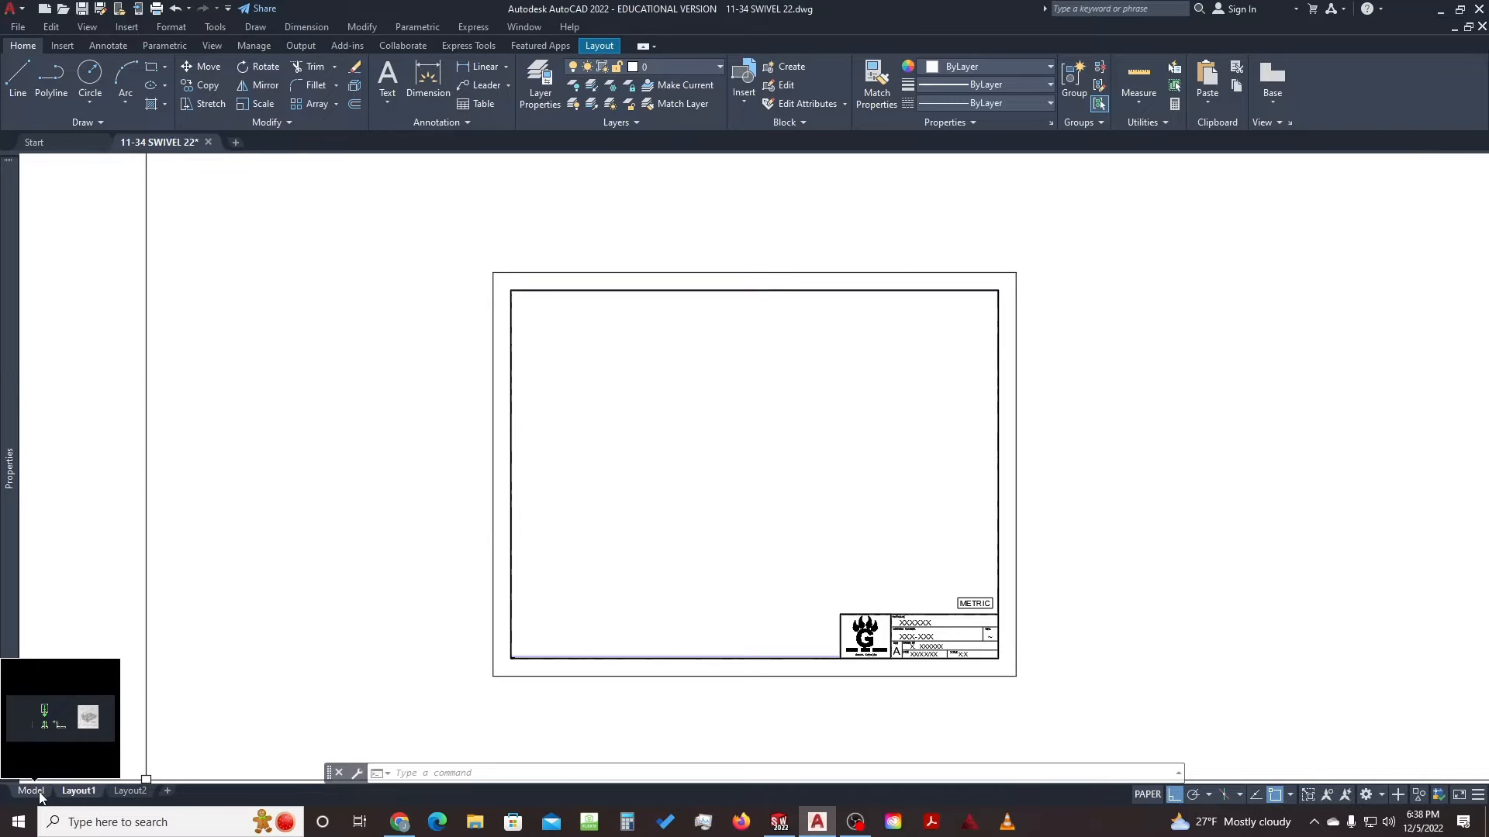
click(31, 791)
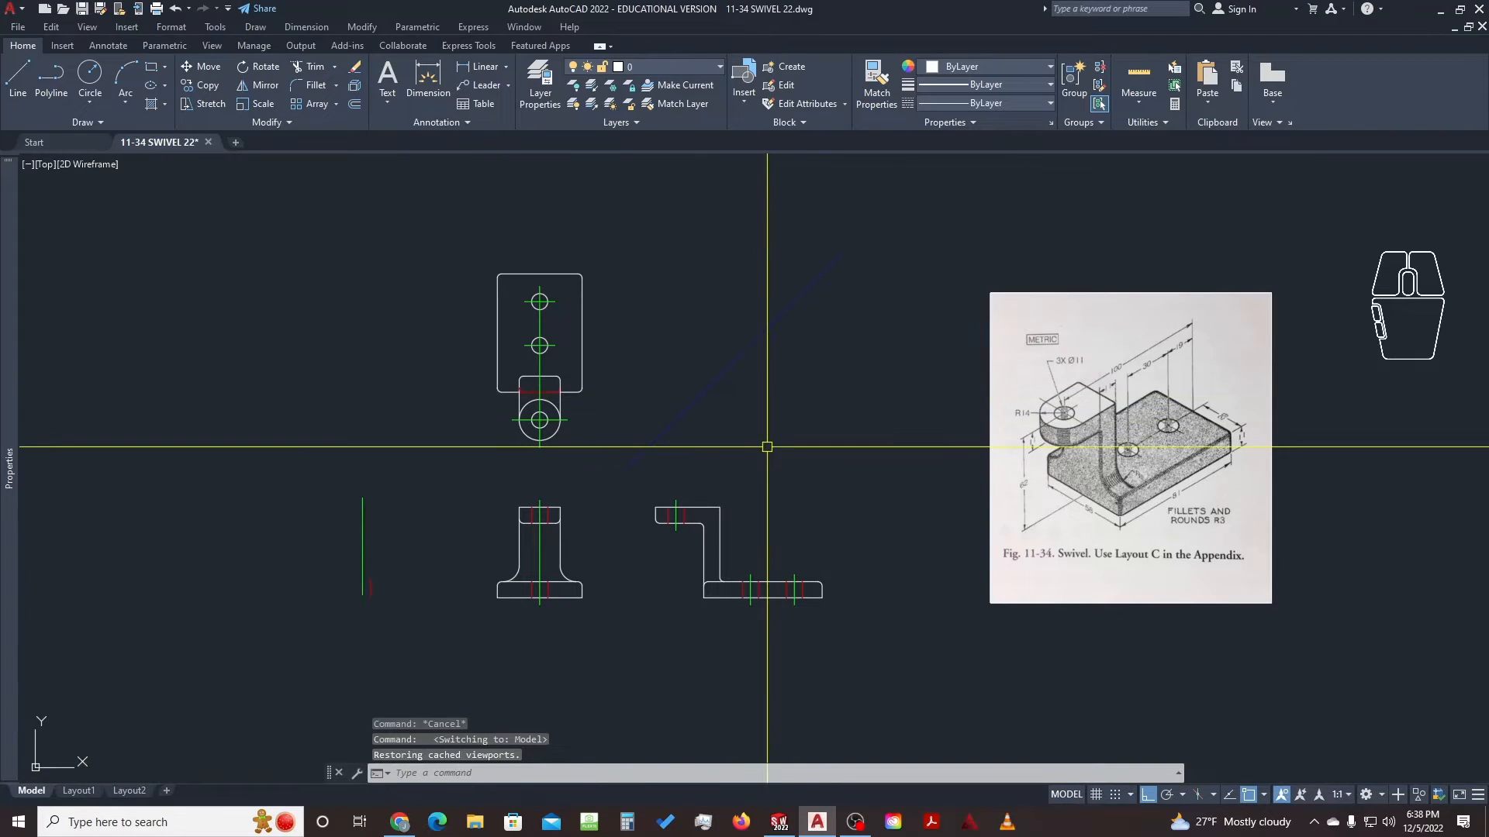
Copy all 71 swivel objects, then create a new drawing from the GHS ISO METRIC template
key(ctrl+a)
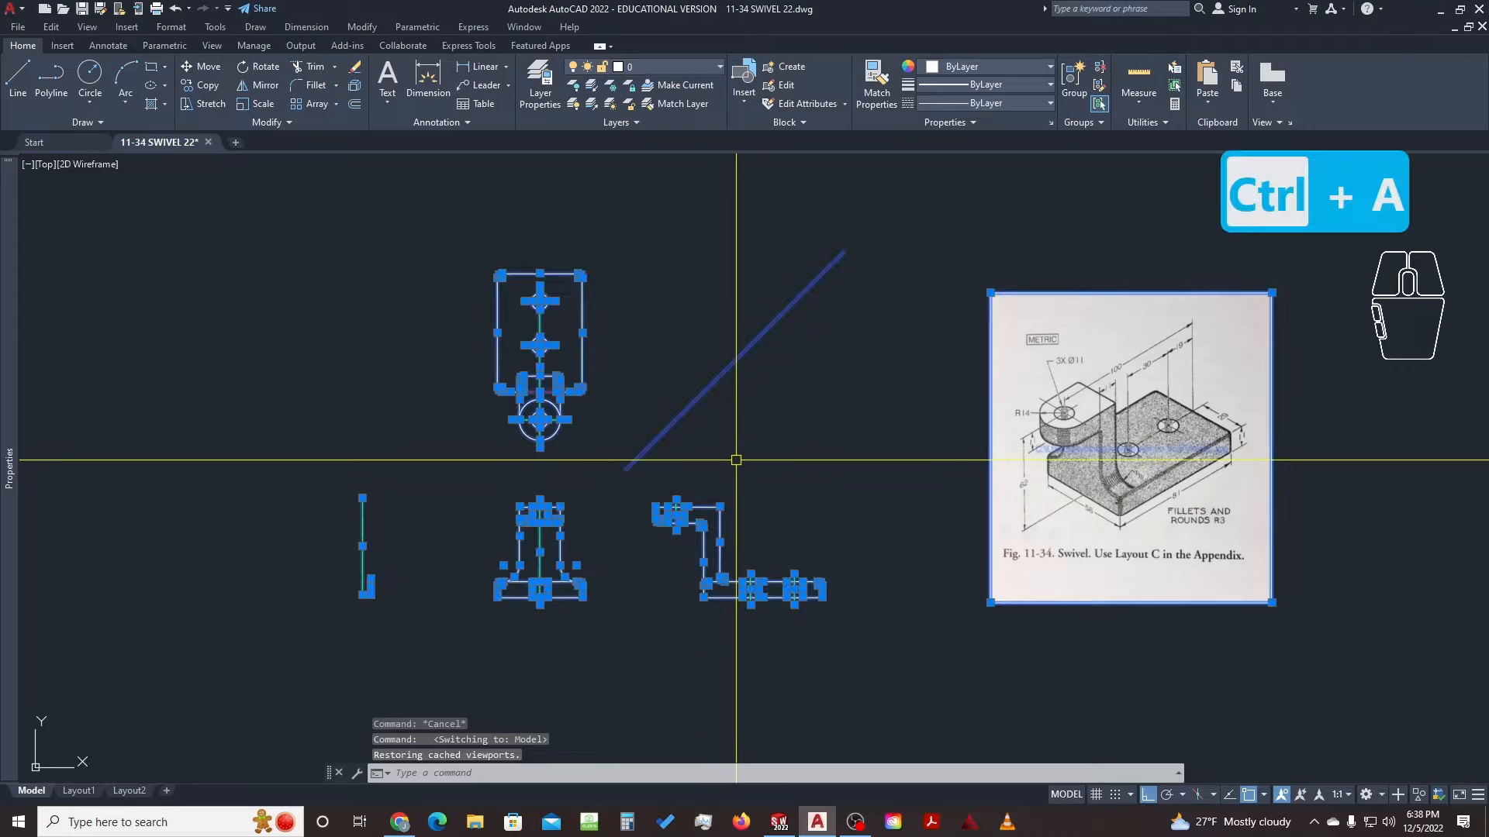
key(ctrl+c)
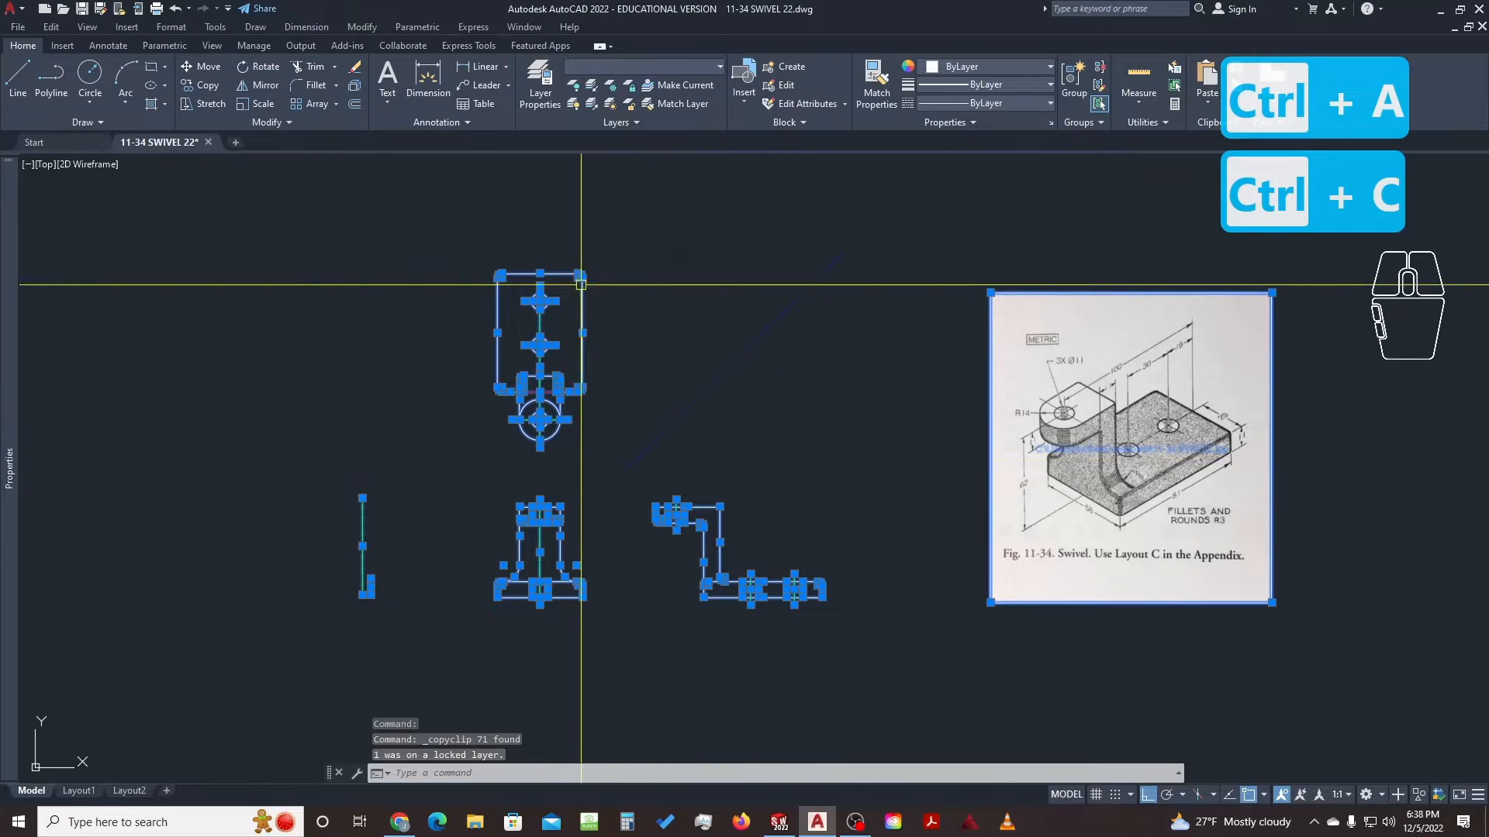
click(60, 138)
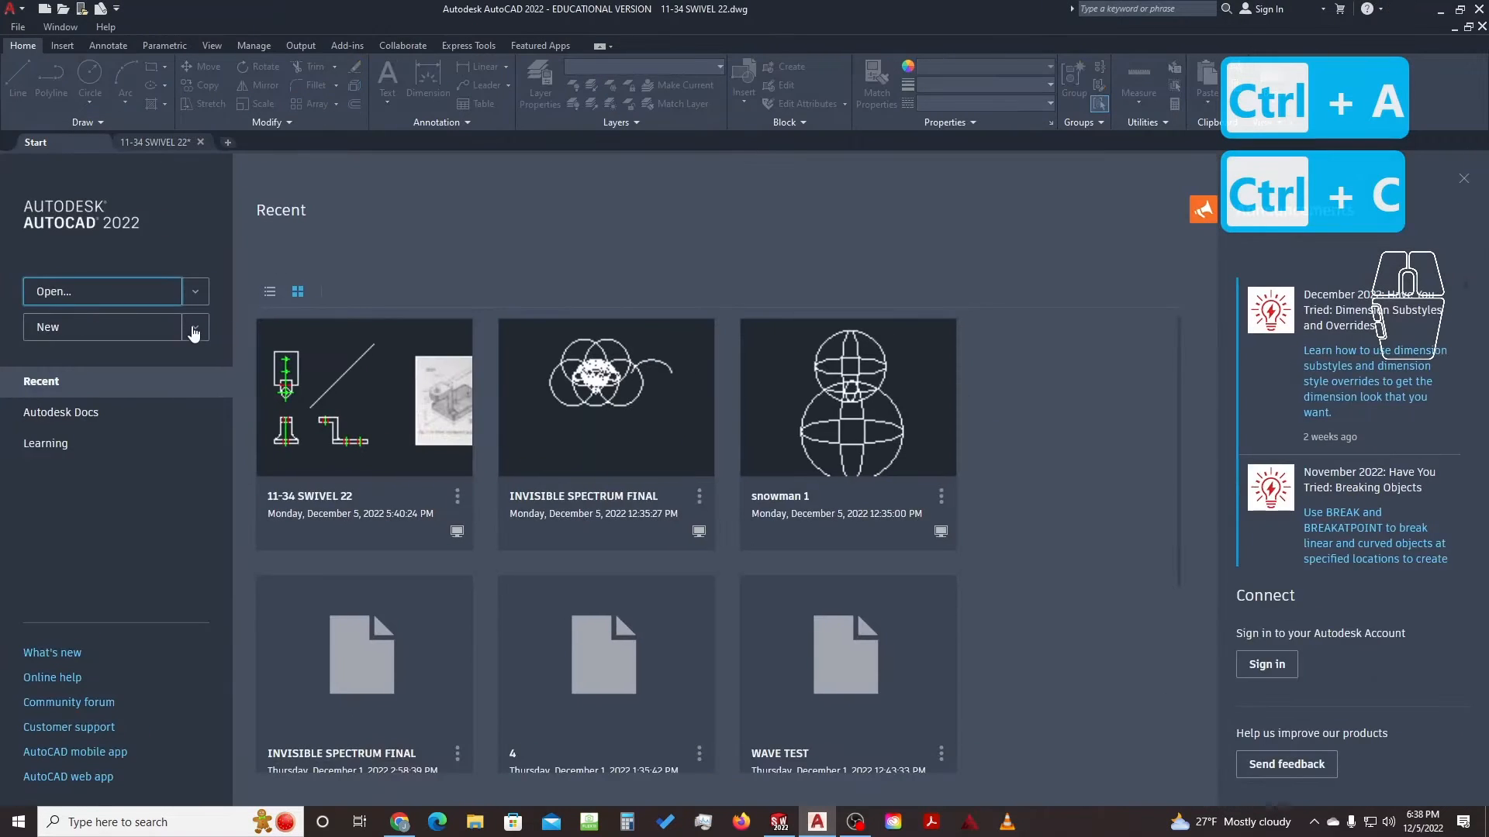
click(195, 329)
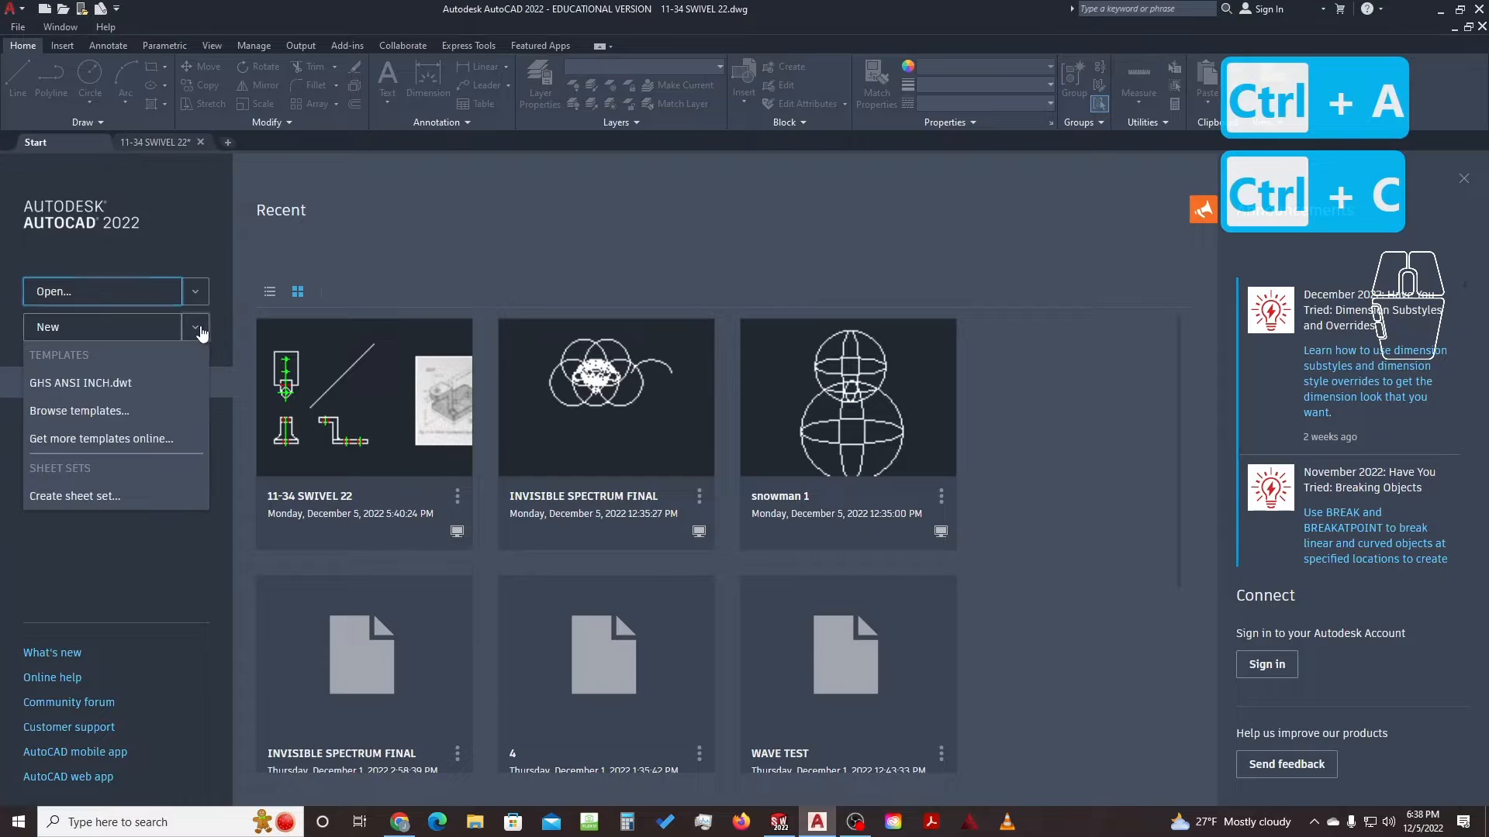
click(115, 412)
click(650, 297)
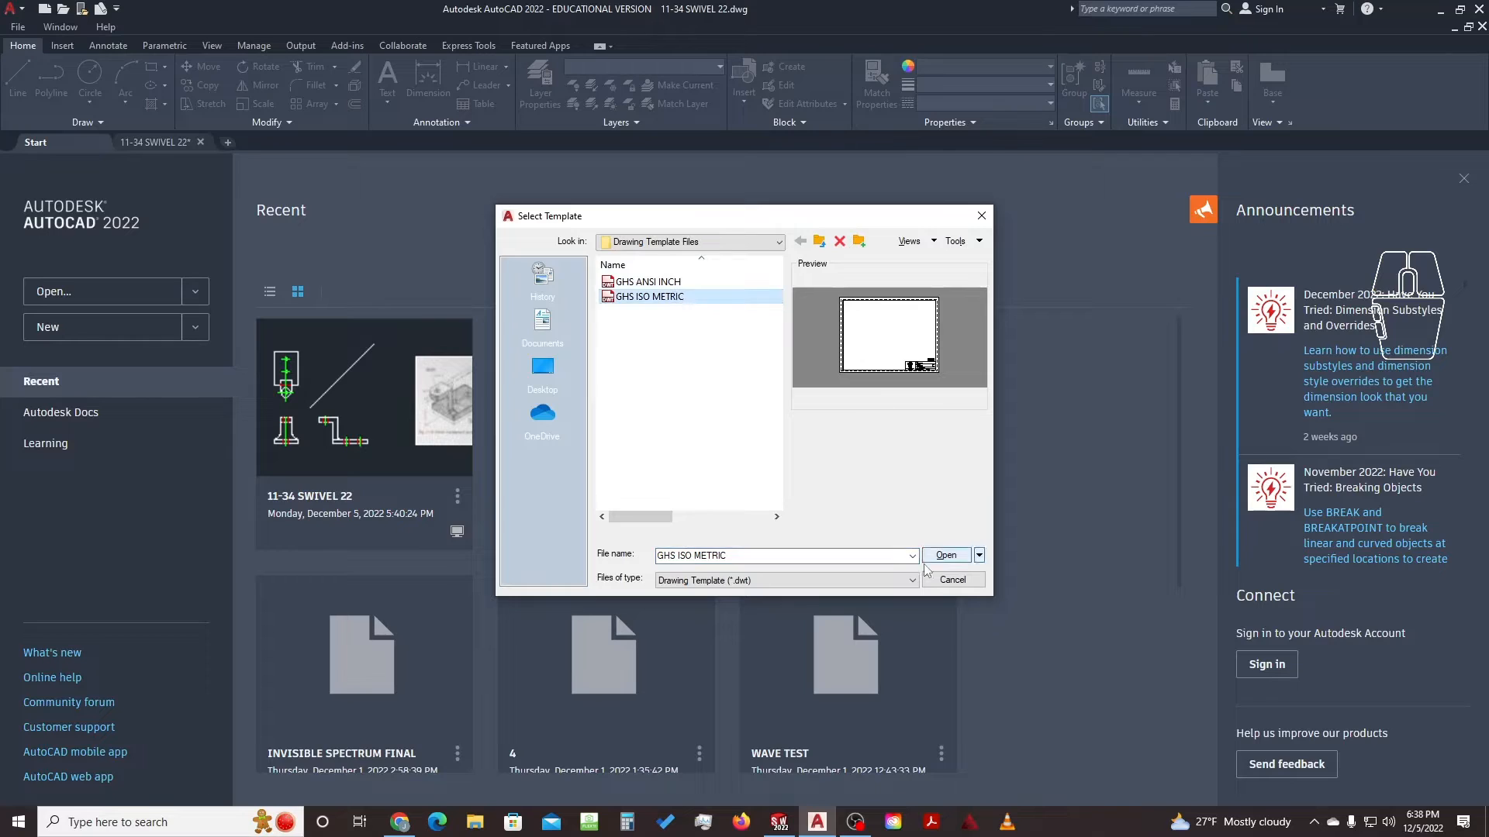
click(945, 555)
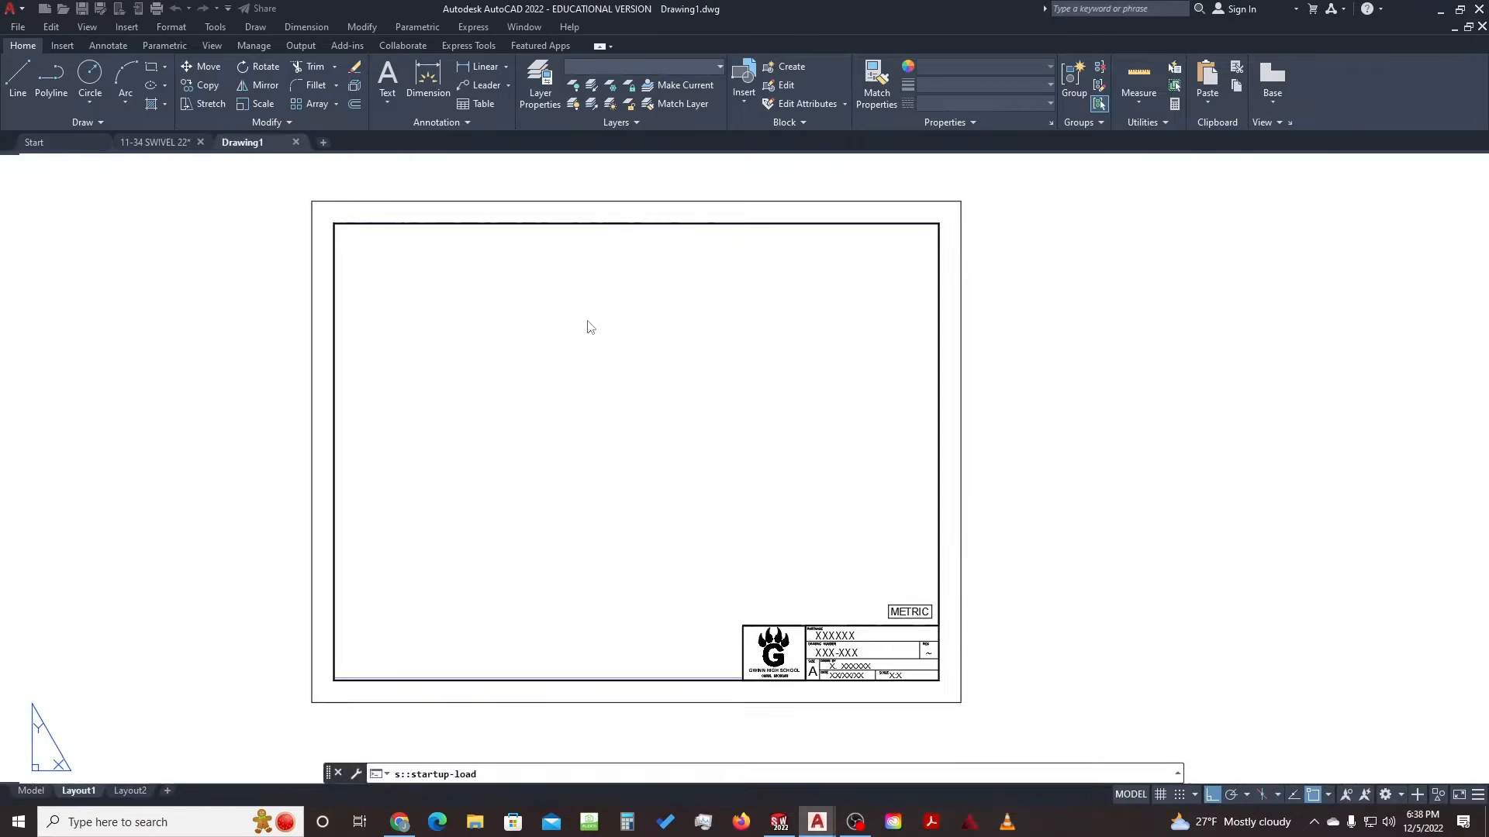
Paste the copied views and picture frame into Drawing1's model space and frame them
click(31, 790)
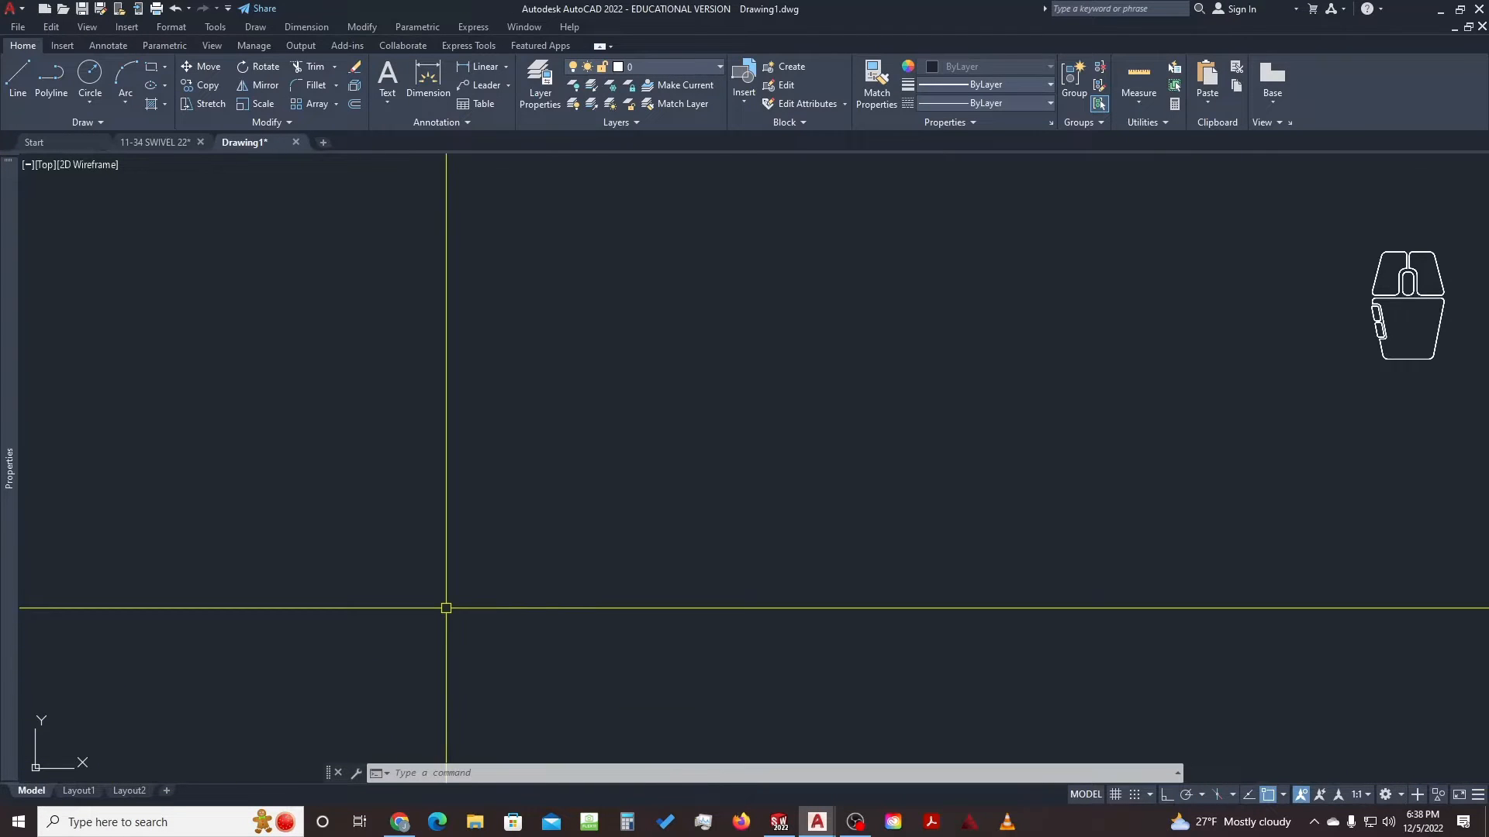
key(ctrl+v)
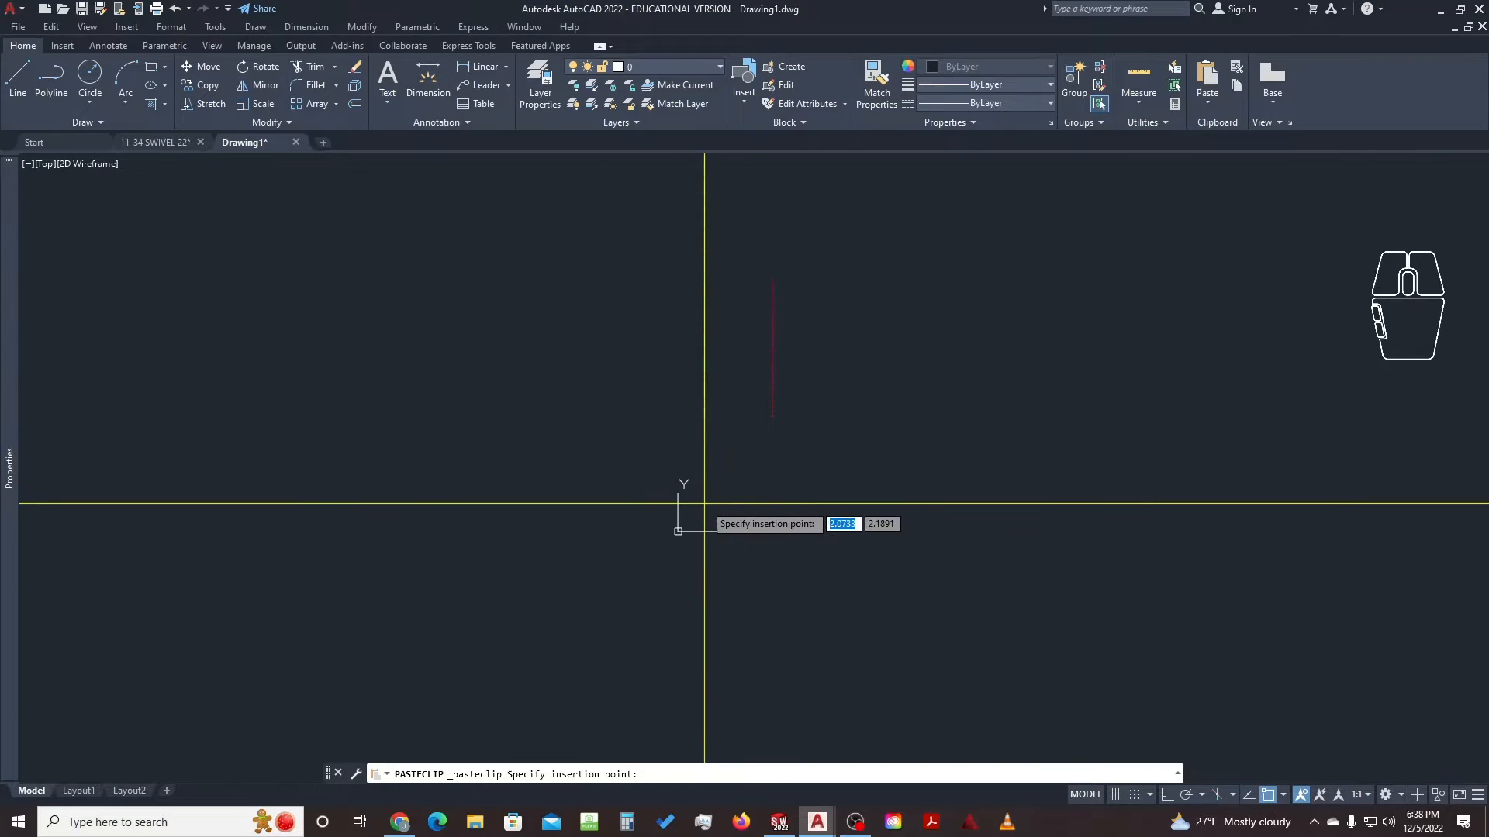
click(721, 499)
scroll(778, 453, down, 8)
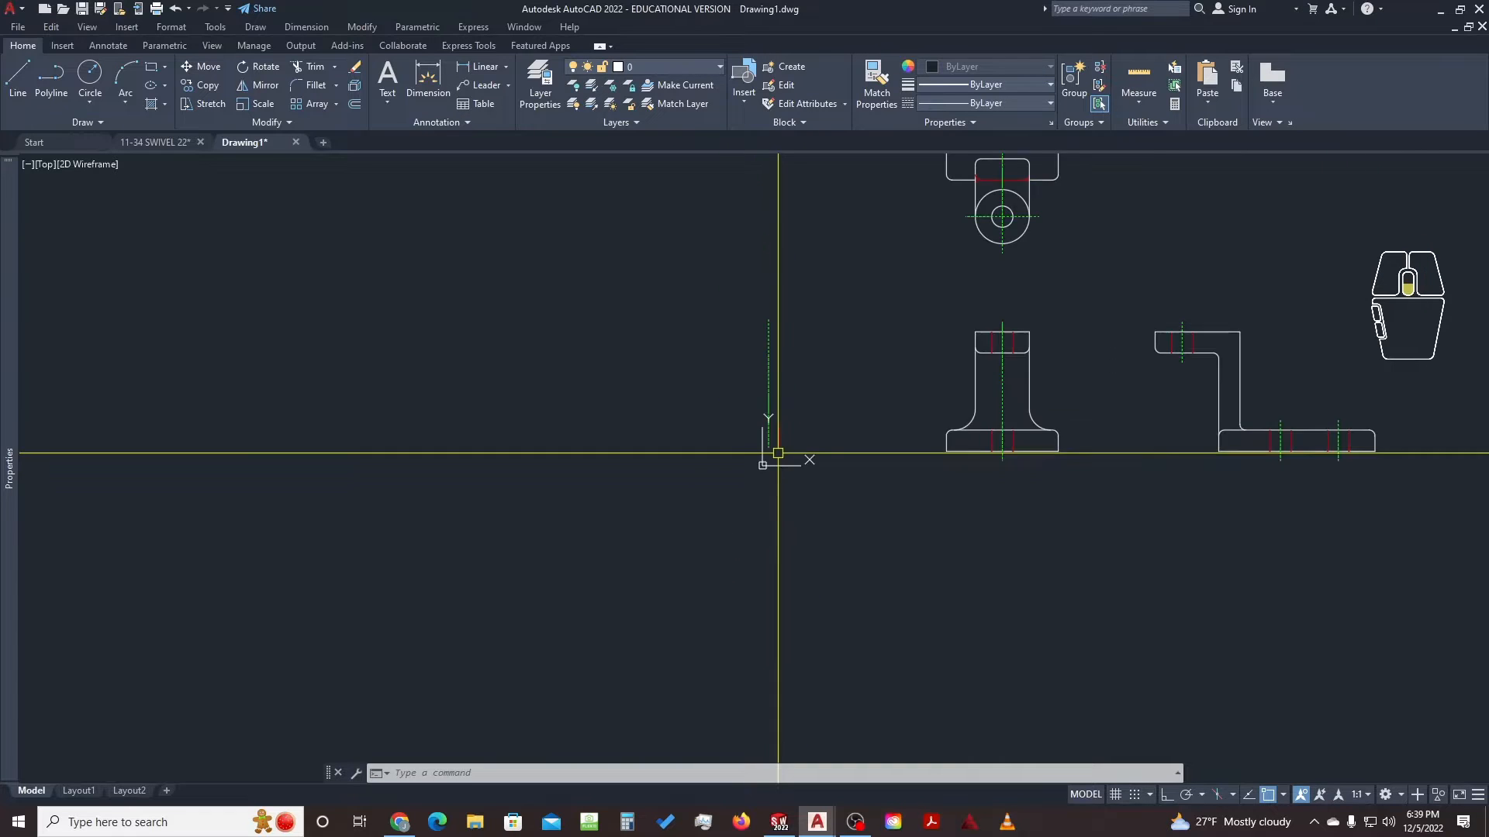
scroll(810, 431, down, 4)
middle_drag(933, 386, 771, 465)
scroll(1014, 426, up, 2)
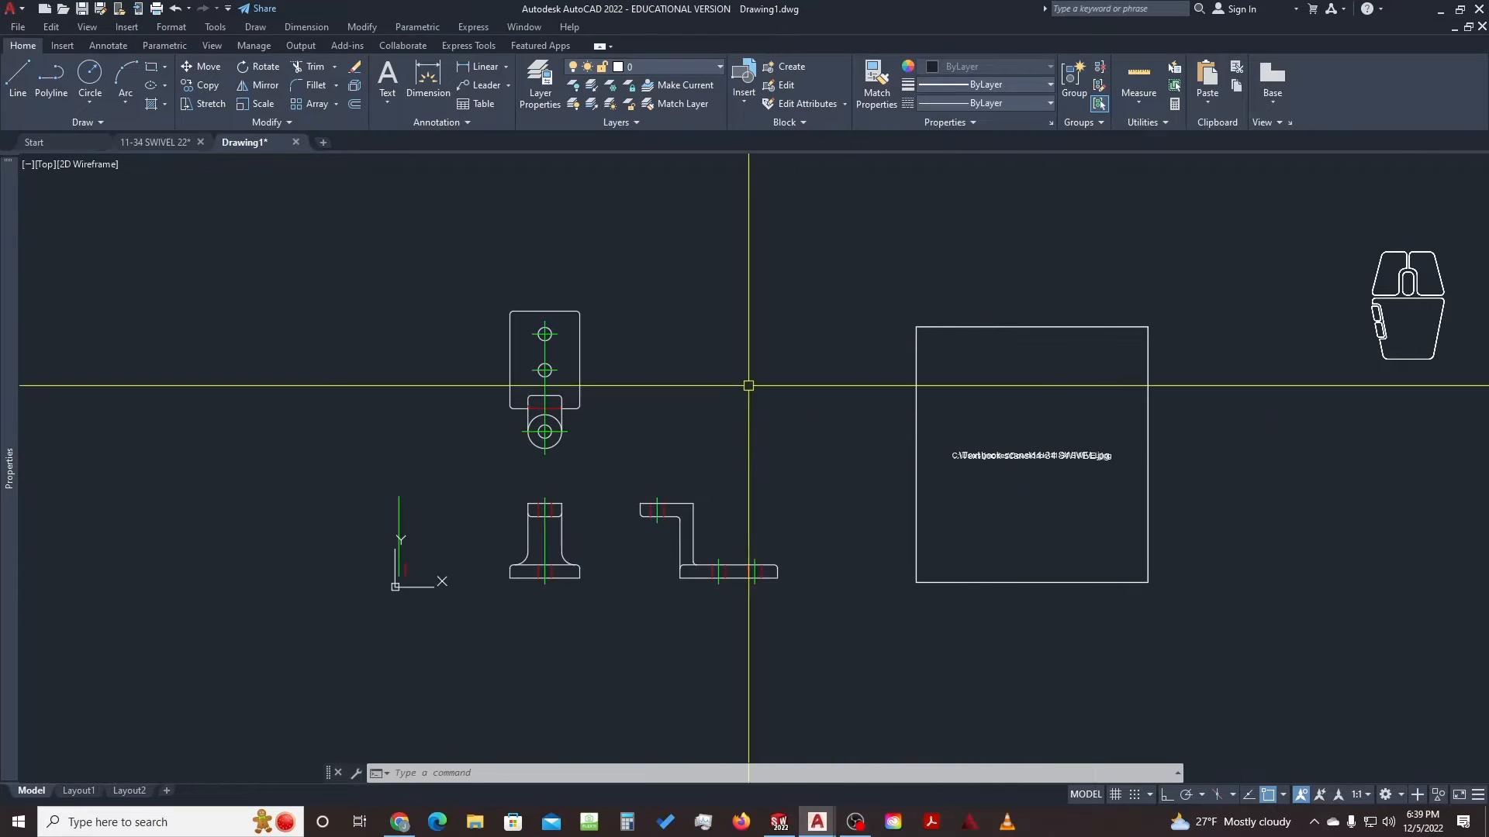
click(1185, 277)
click(1084, 341)
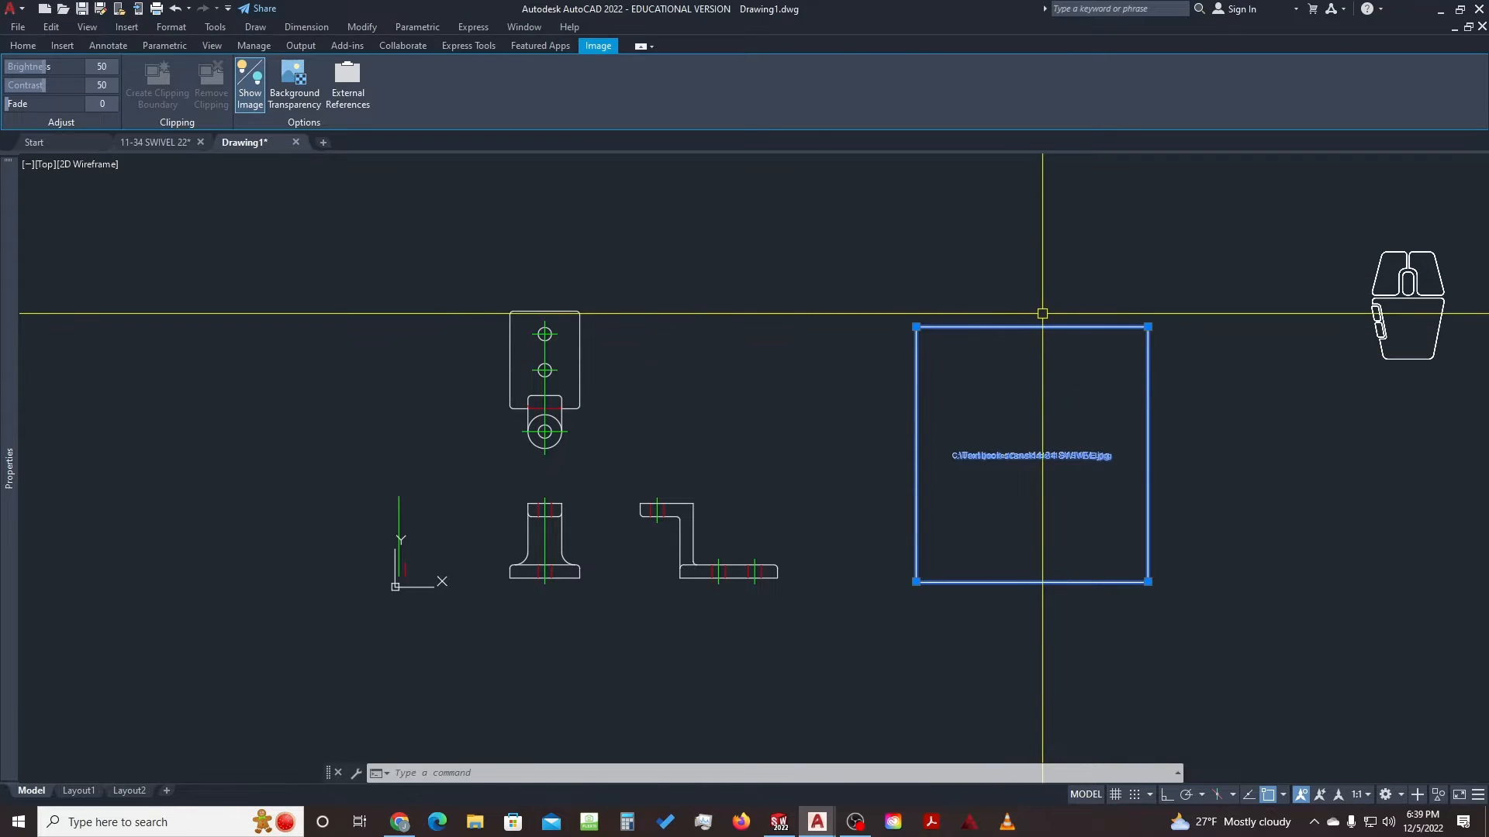
key(Escape)
key(Escape)
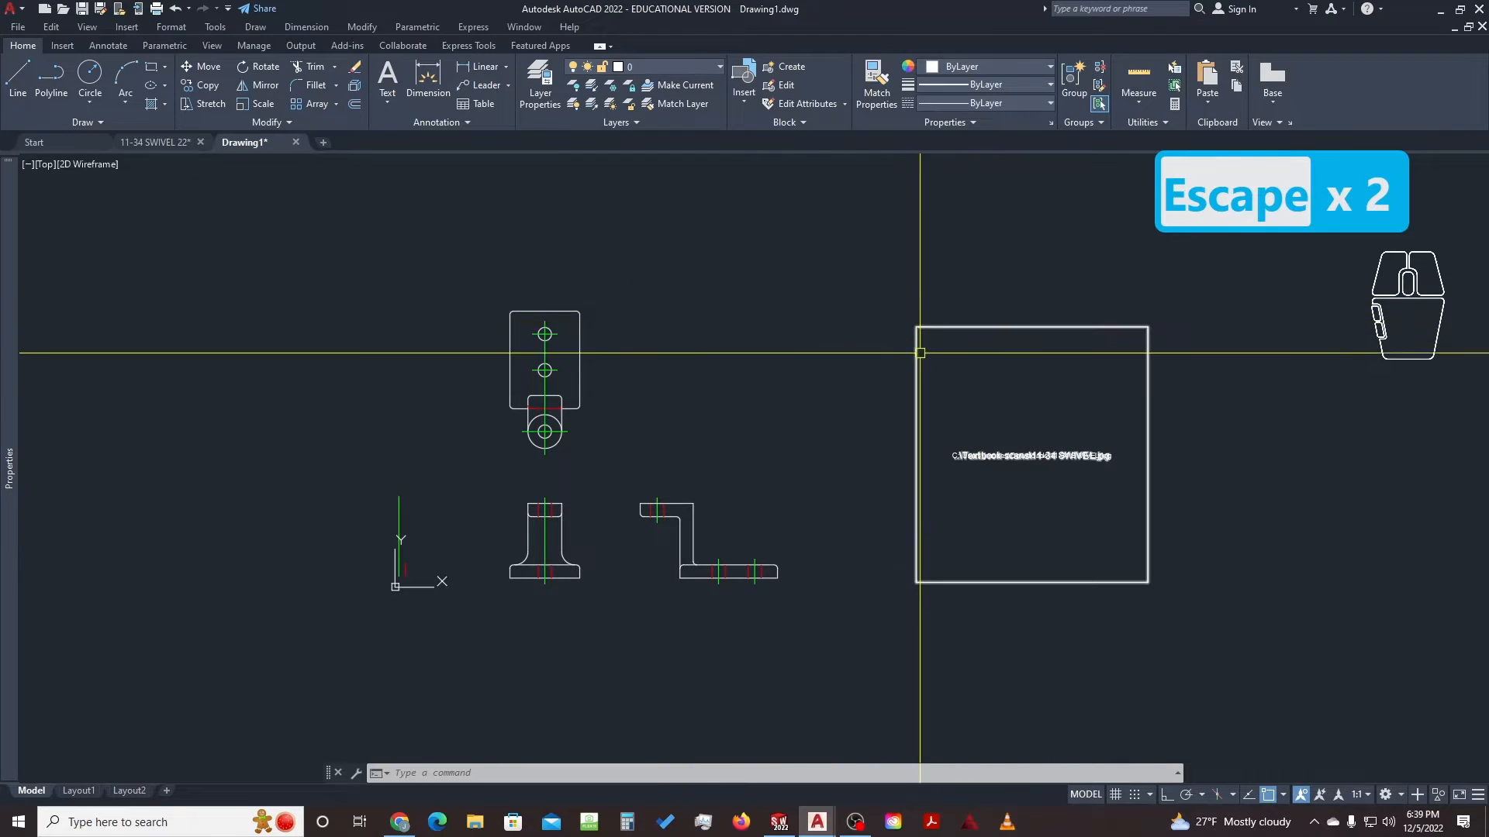
Switch to 11-34 SWIVEL 22 and close Drawing1 without saving
click(165, 143)
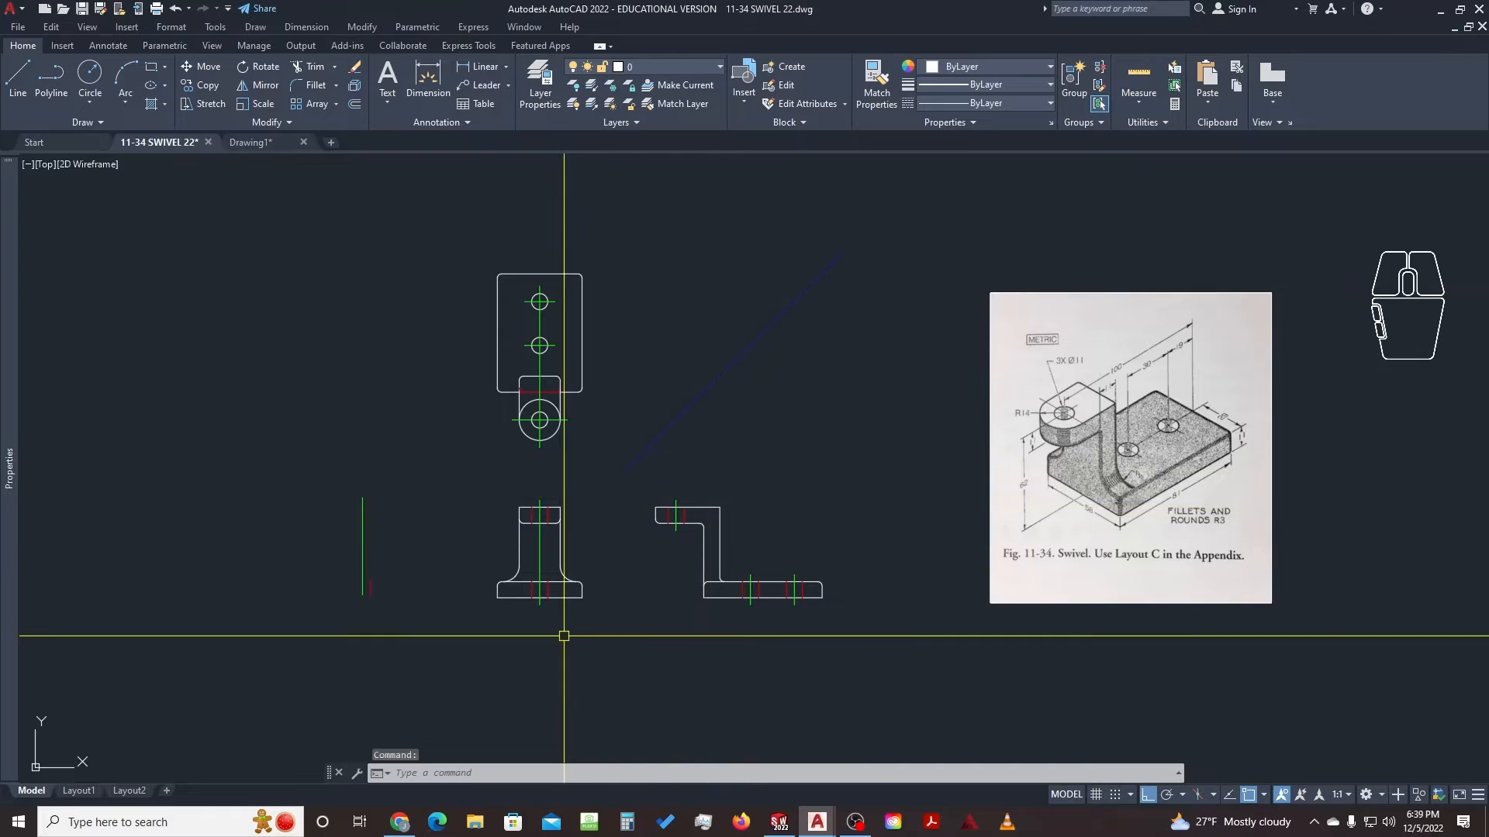
click(303, 142)
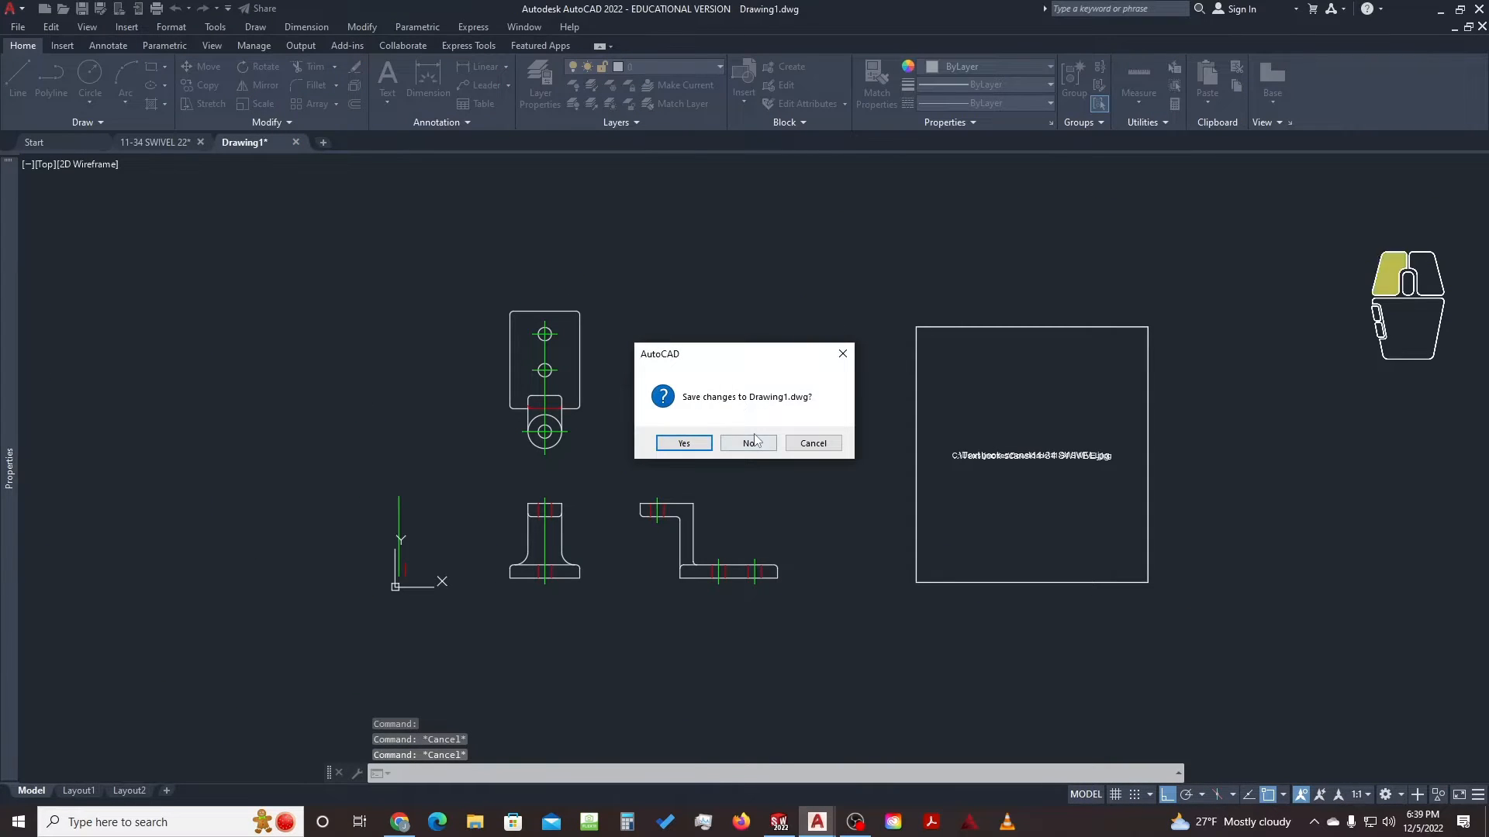
click(748, 443)
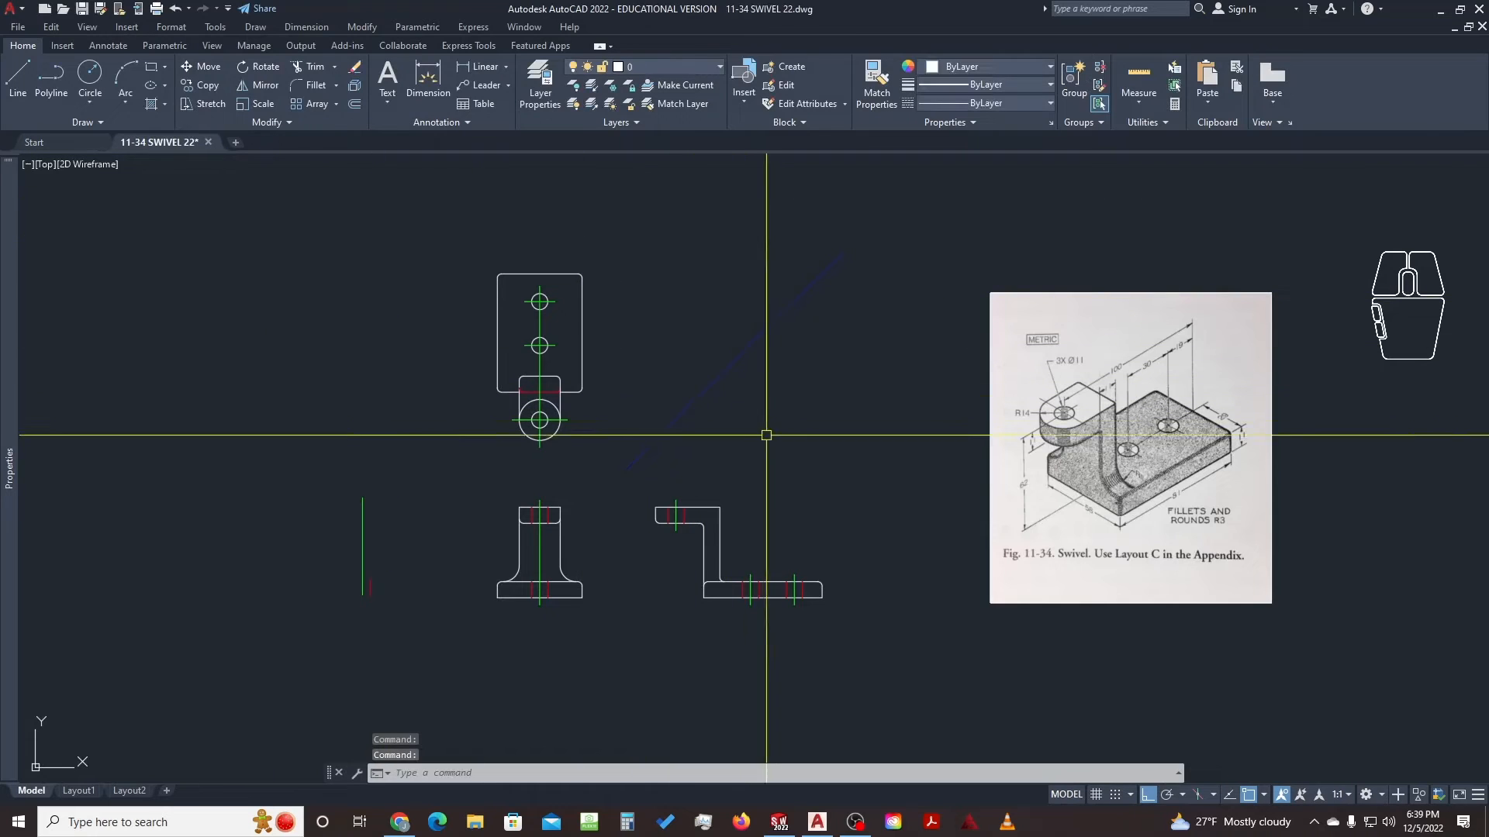
Switch to the Layout1 sheet and toggle its viewport between model and paper space
click(78, 791)
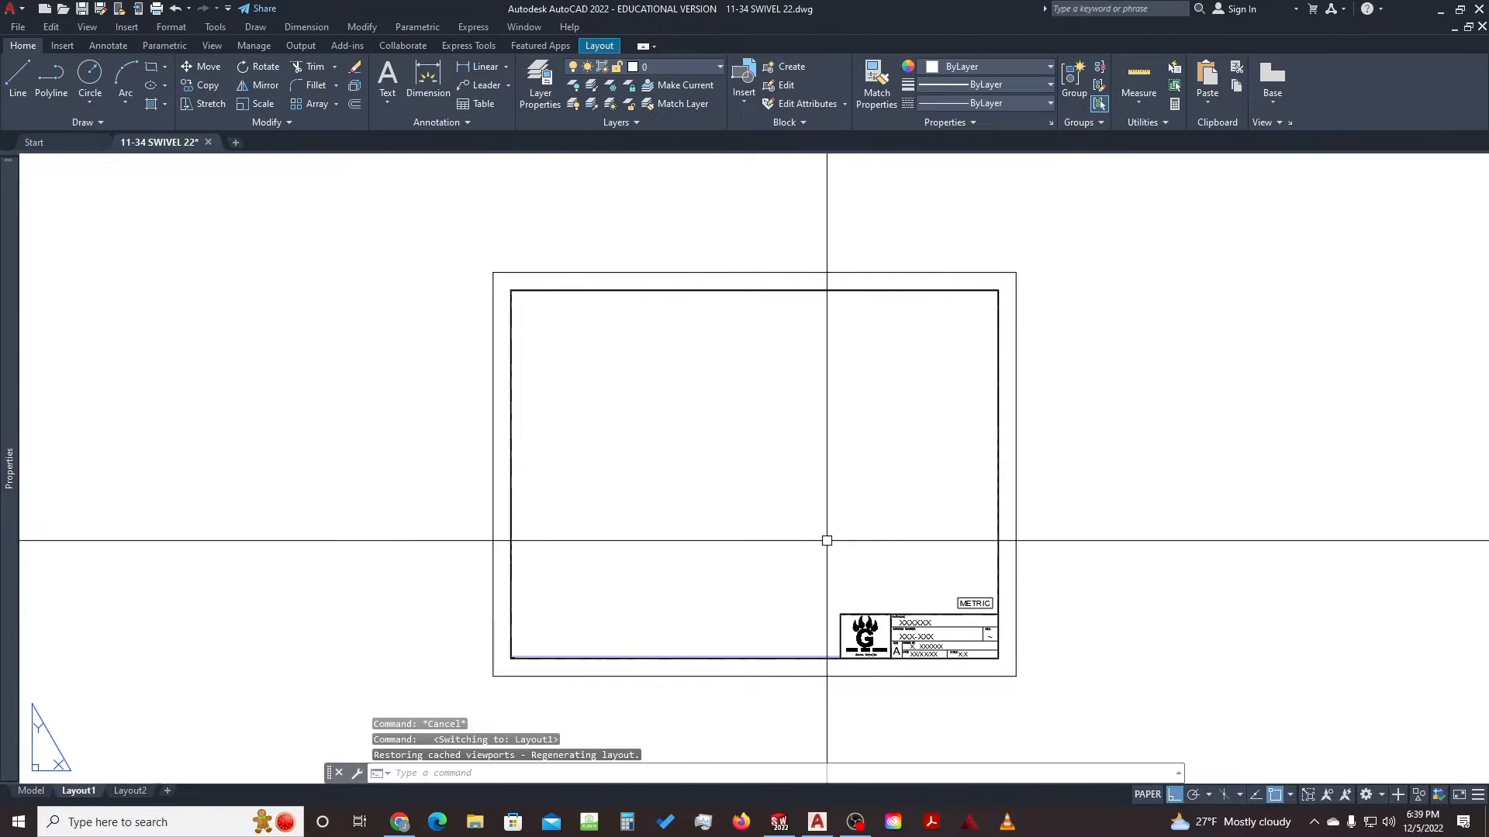
scroll(787, 534, up, 2)
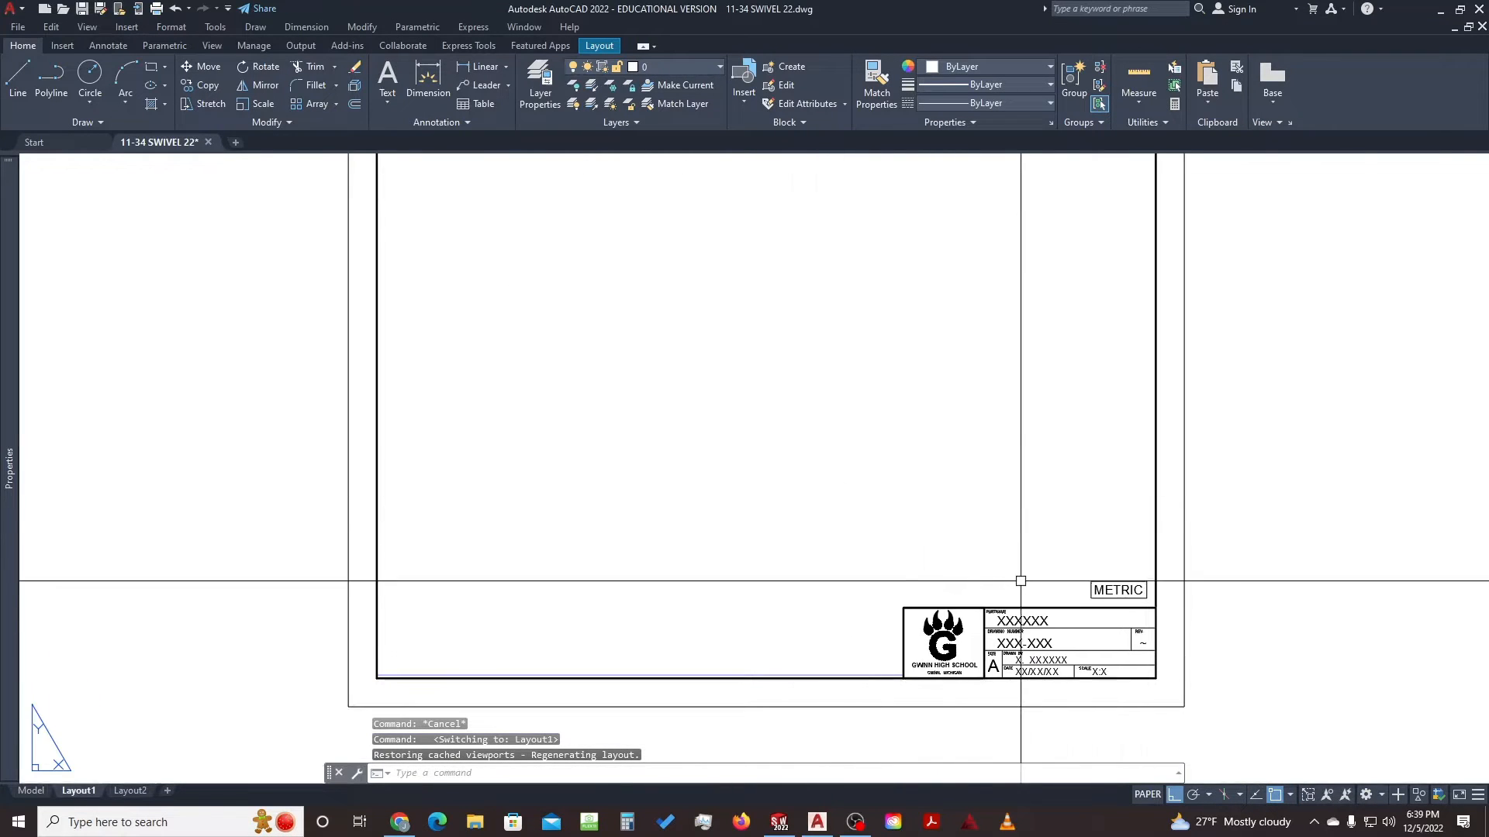
middle_drag(887, 446, 875, 468)
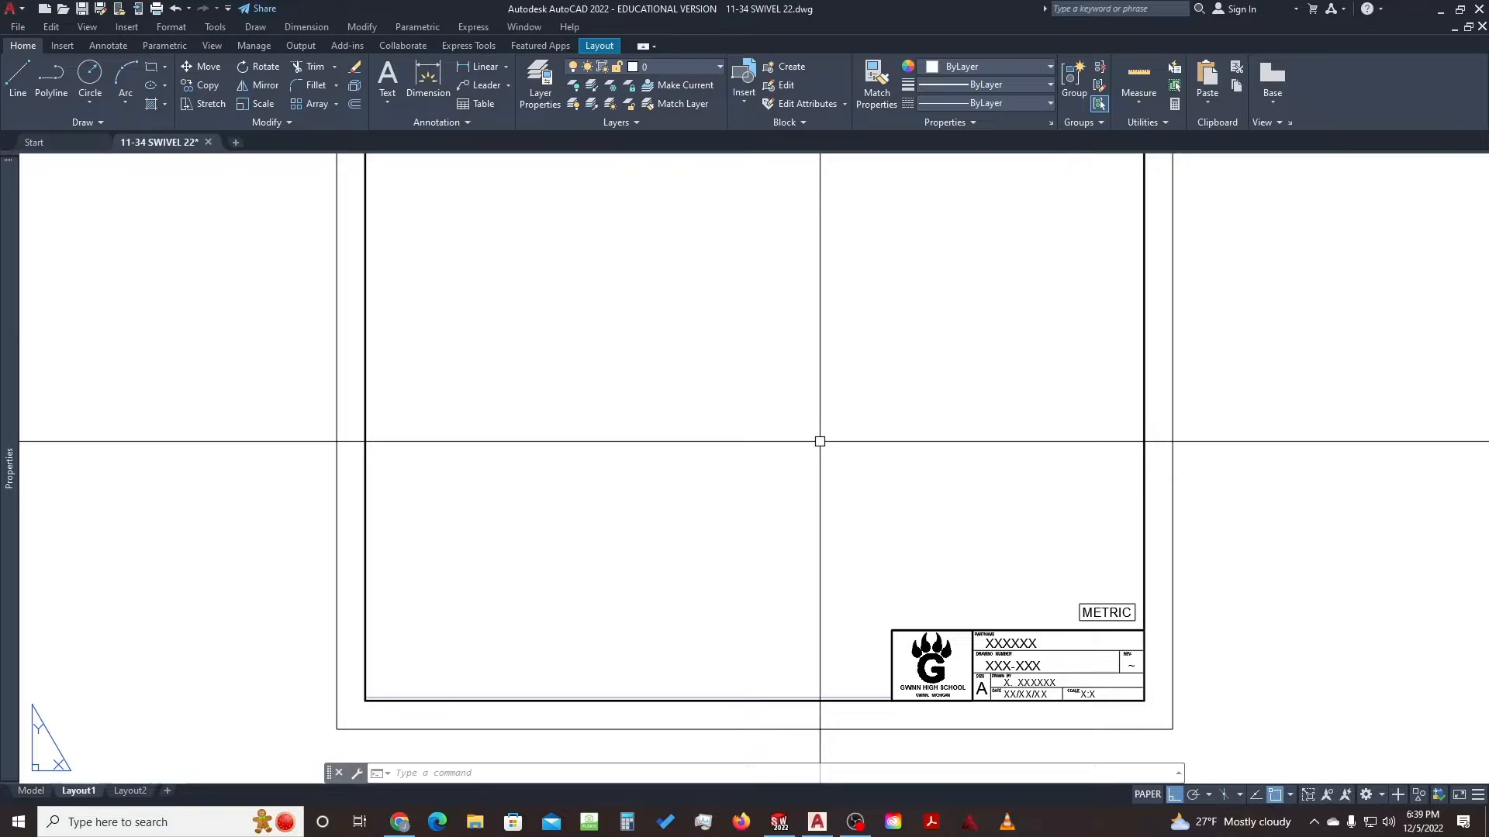
click(1147, 795)
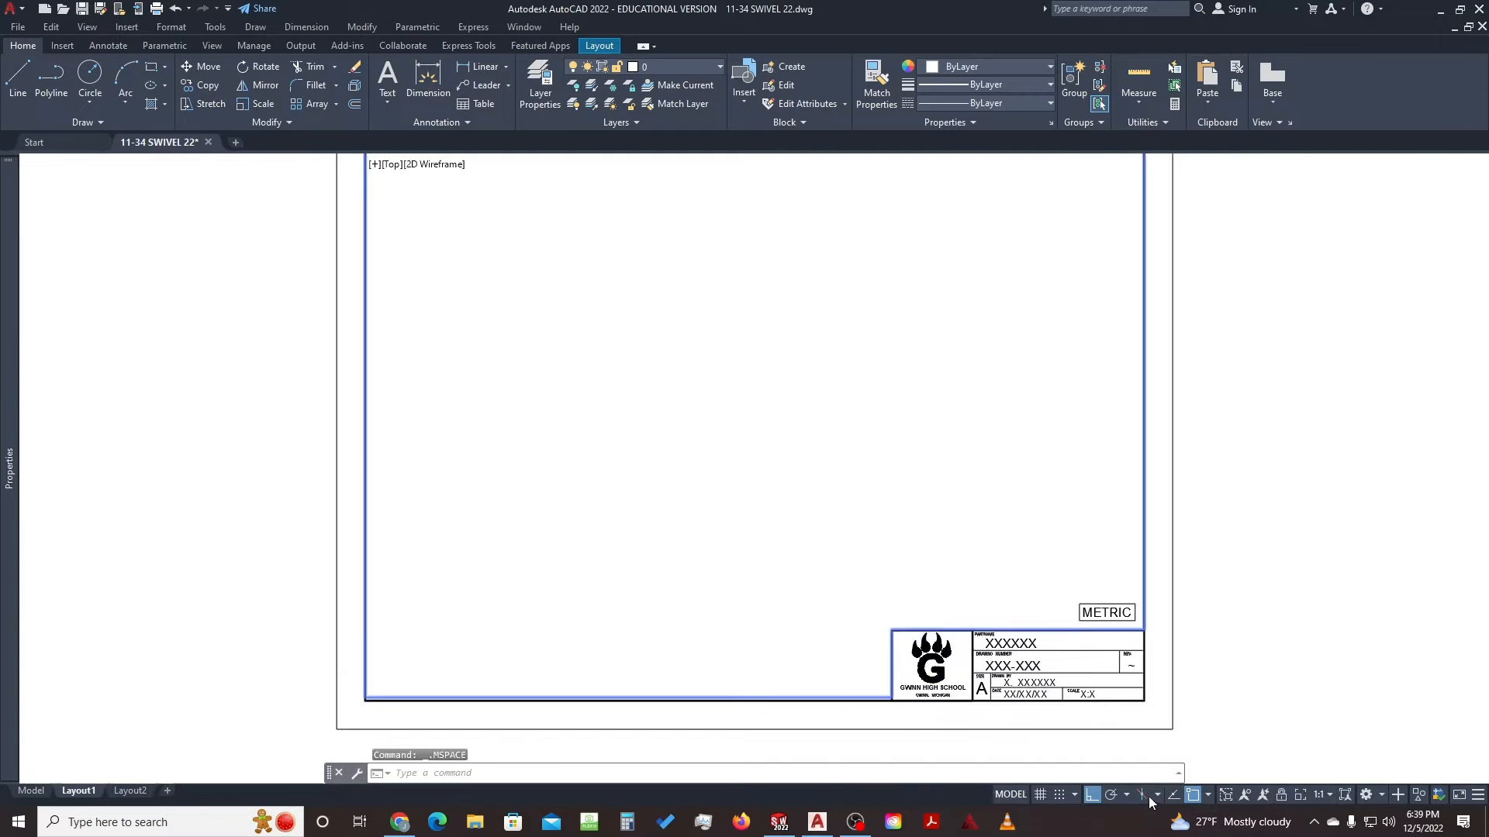
click(1013, 795)
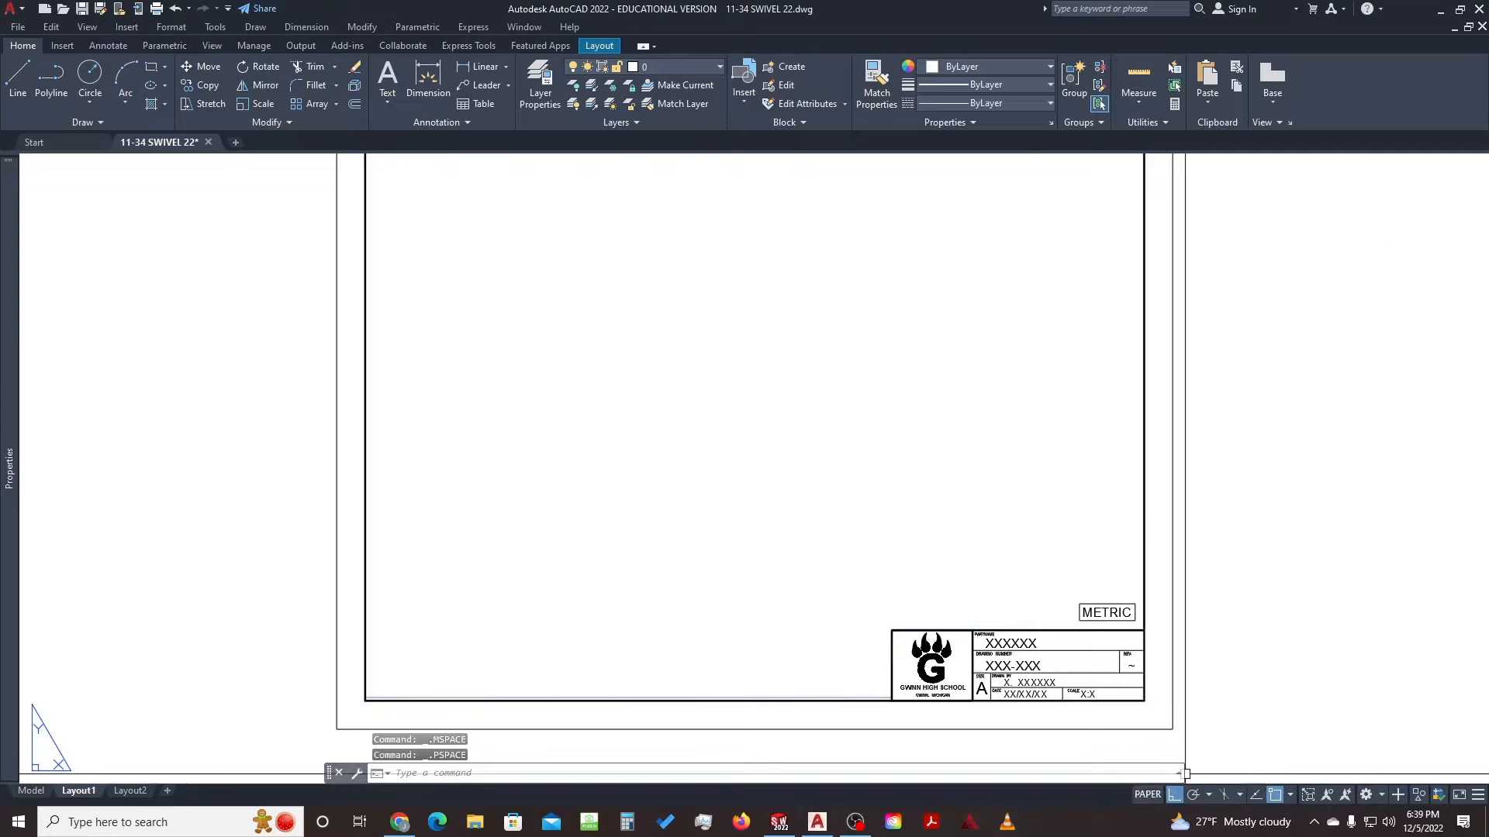
Frame the front and side views and the Fig. 11-34 photo inside the viewport, then return to paper space
double_click(824, 272)
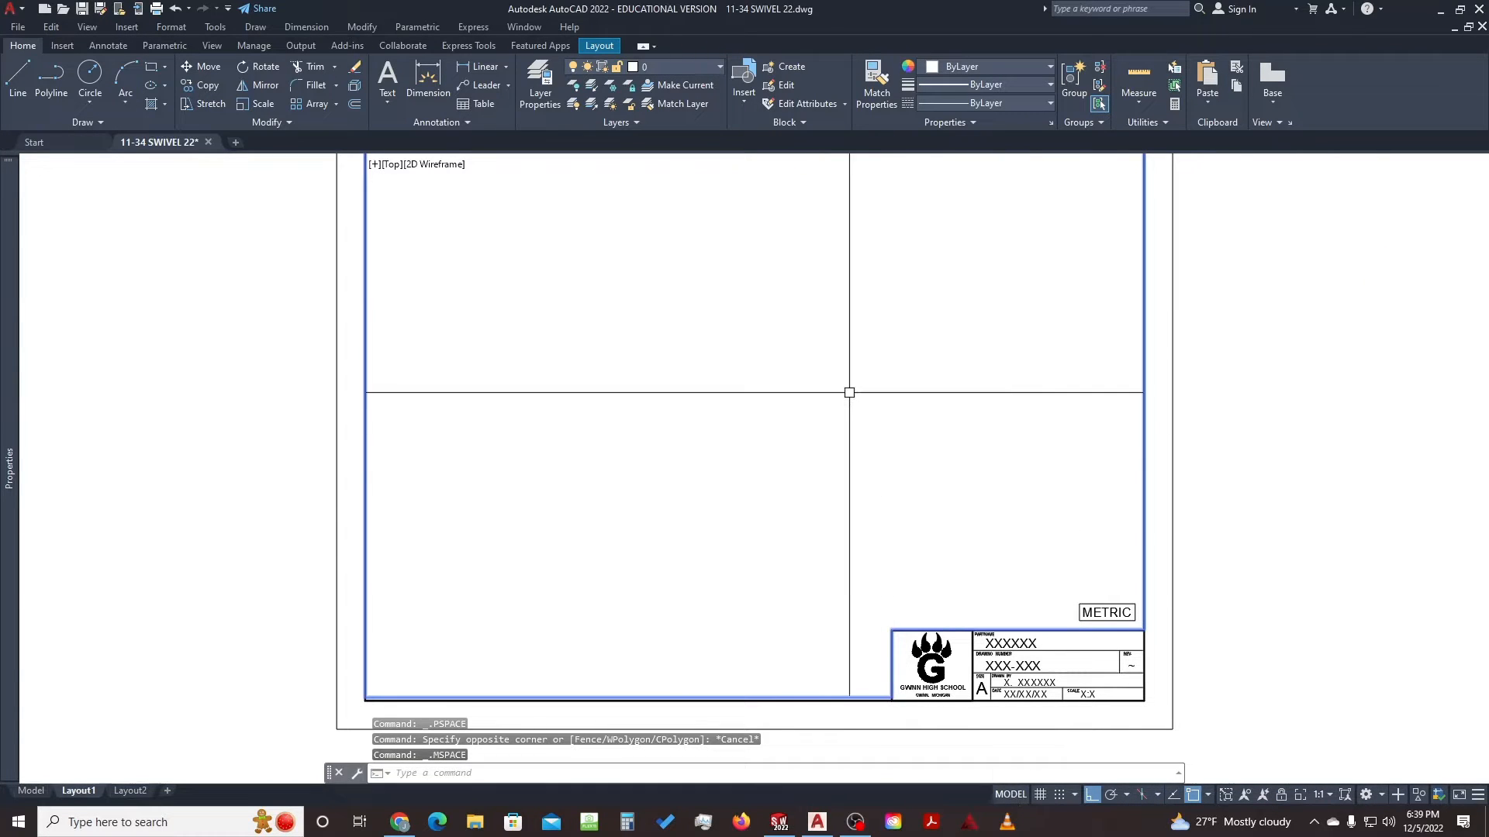
scroll(849, 393, down, 3)
mouse_move(891, 348)
middle_down()
mouse_move(698, 452)
mouse_move(662, 425)
middle_up()
scroll(736, 433, up, 2)
scroll(737, 432, up, 4)
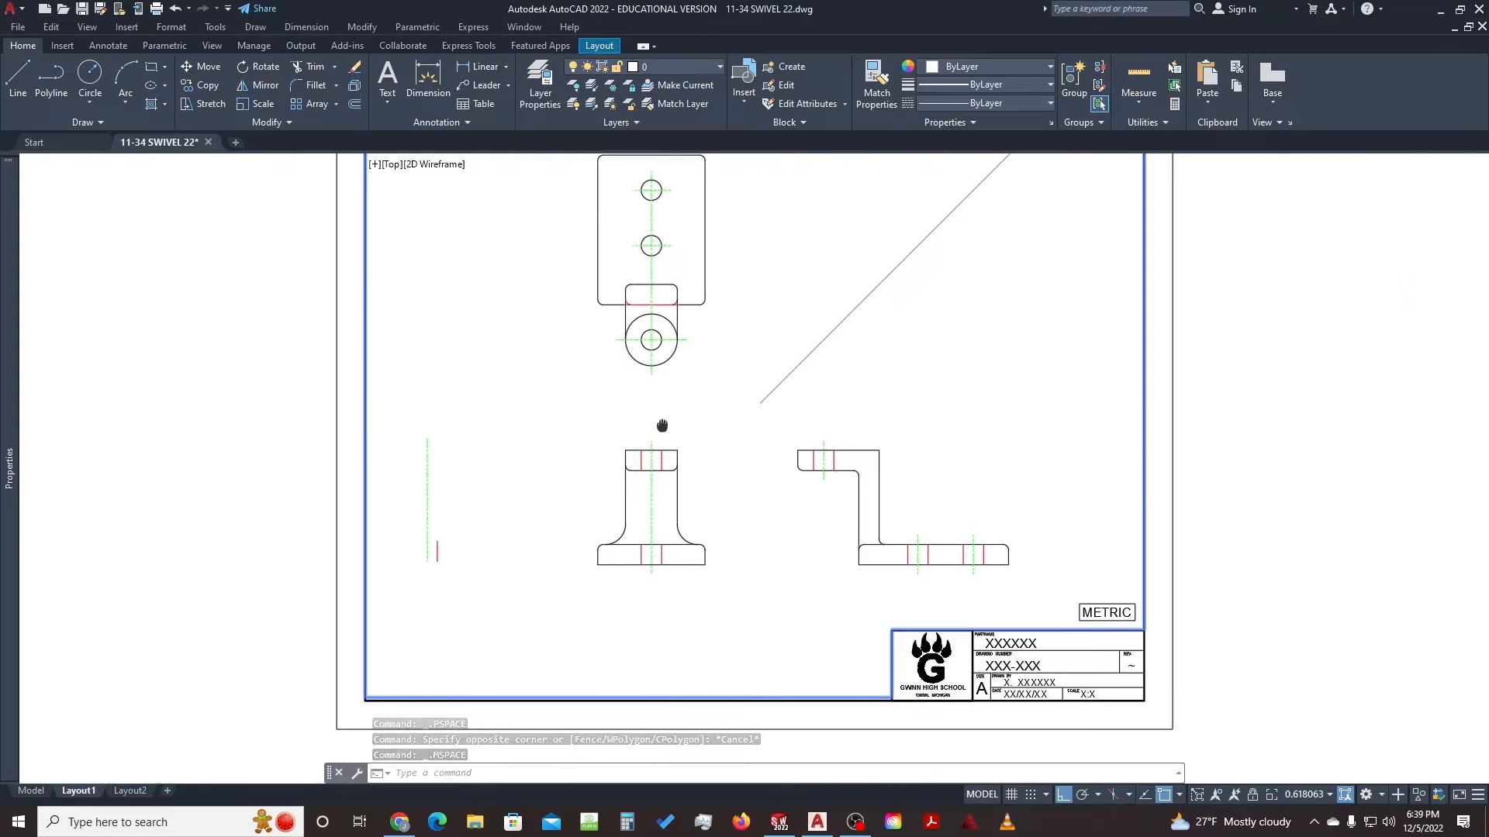
scroll(670, 422, down, 2)
middle_drag(804, 393, 705, 388)
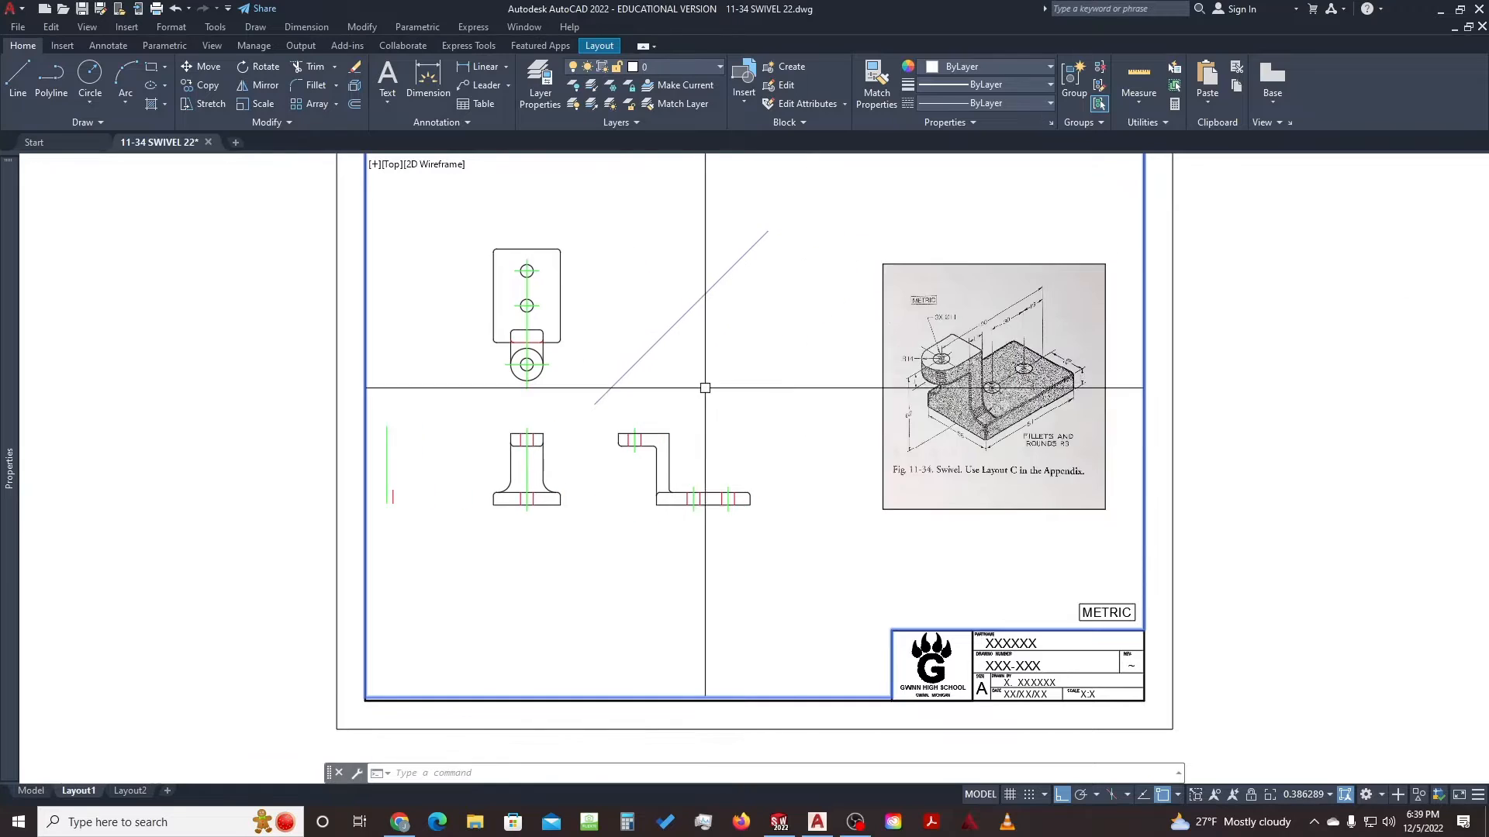
scroll(1076, 457, up, 3)
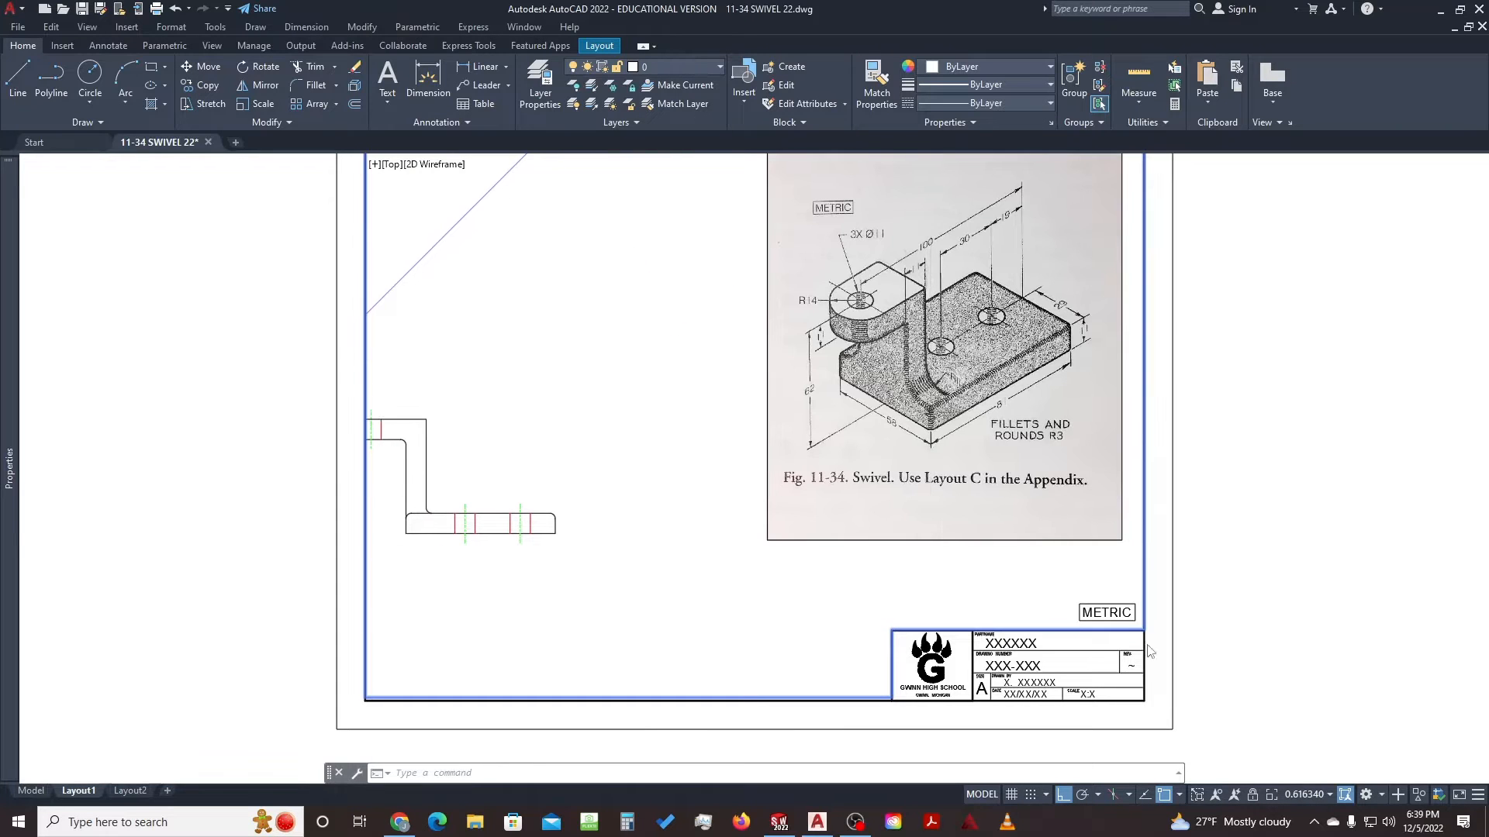
click(862, 497)
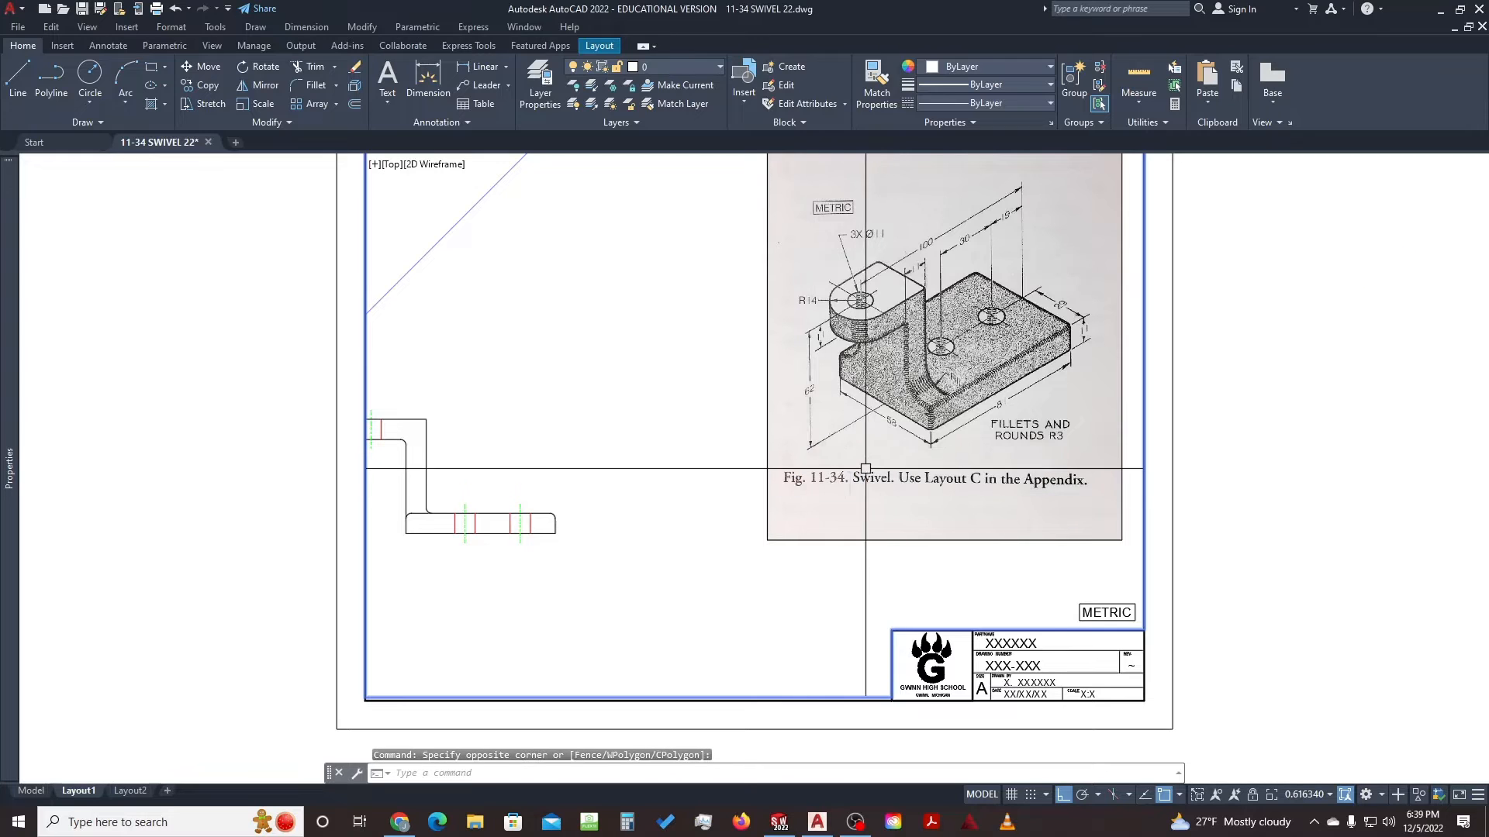
click(840, 449)
click(942, 509)
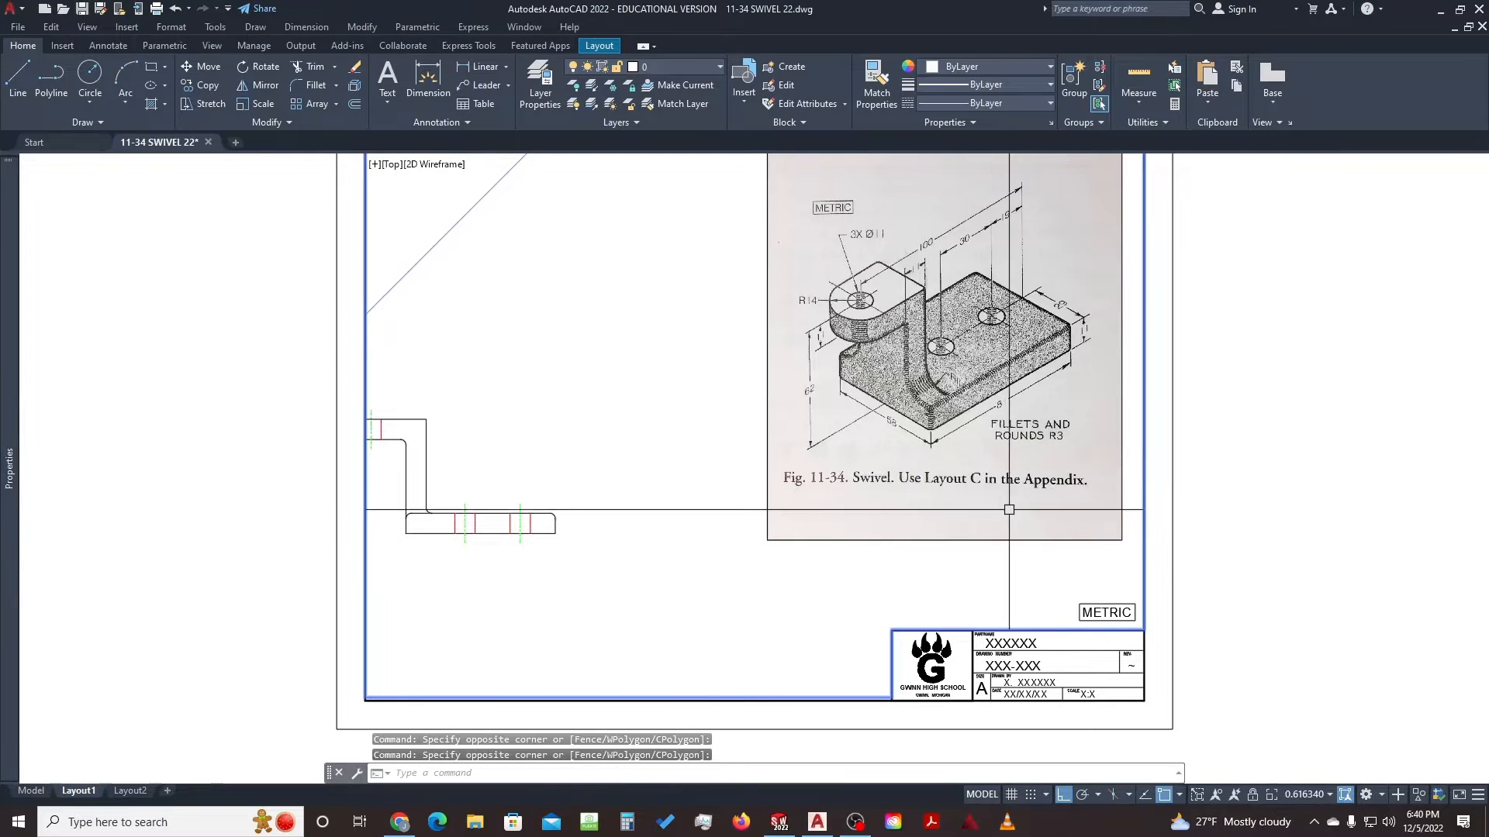
double_click(1219, 551)
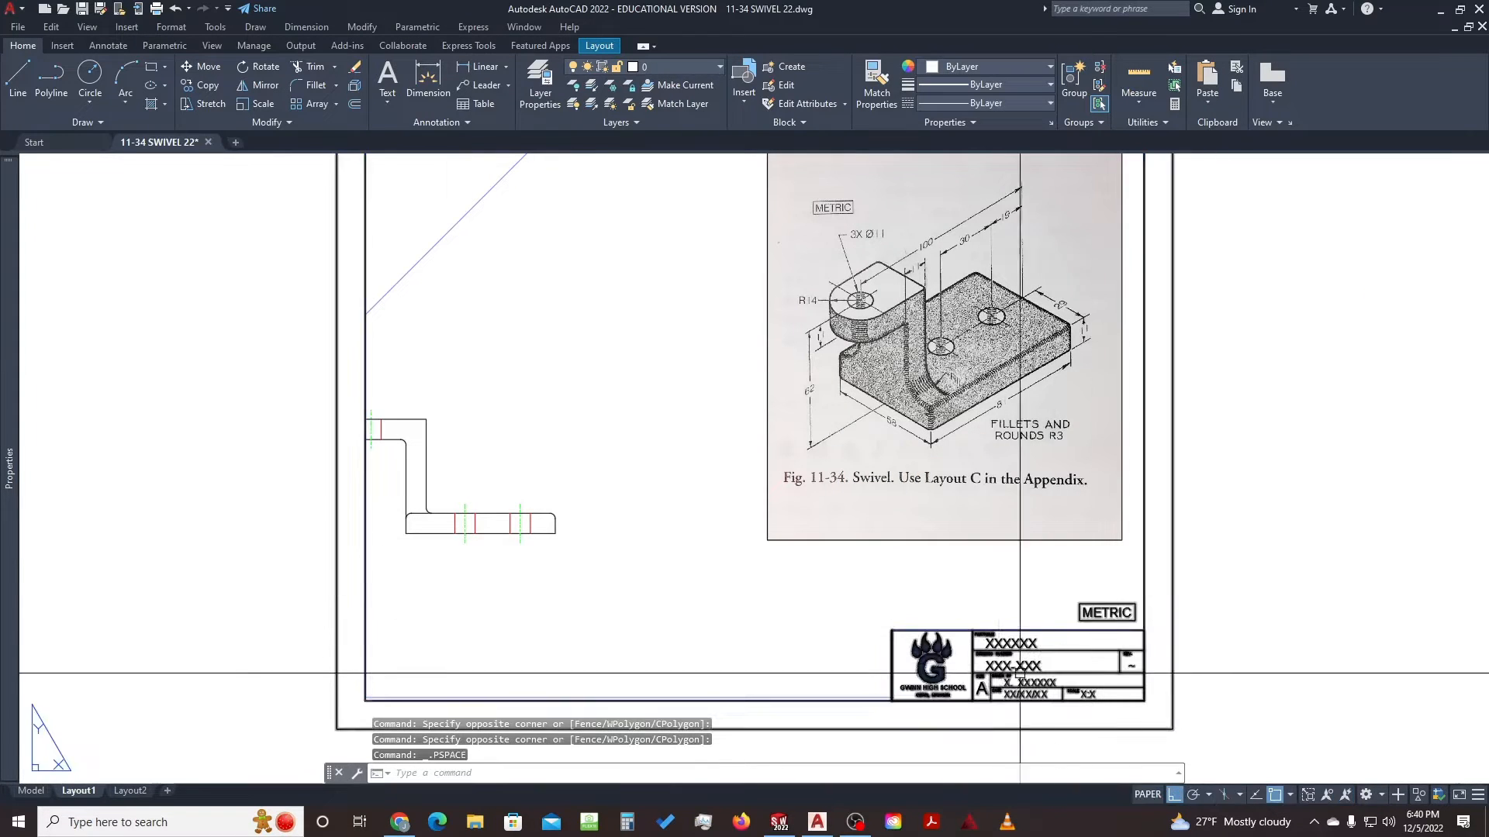
Enter part name SWIVEL and date 12/5/22 in the title block, keeping revision and scale
double_click(1009, 644)
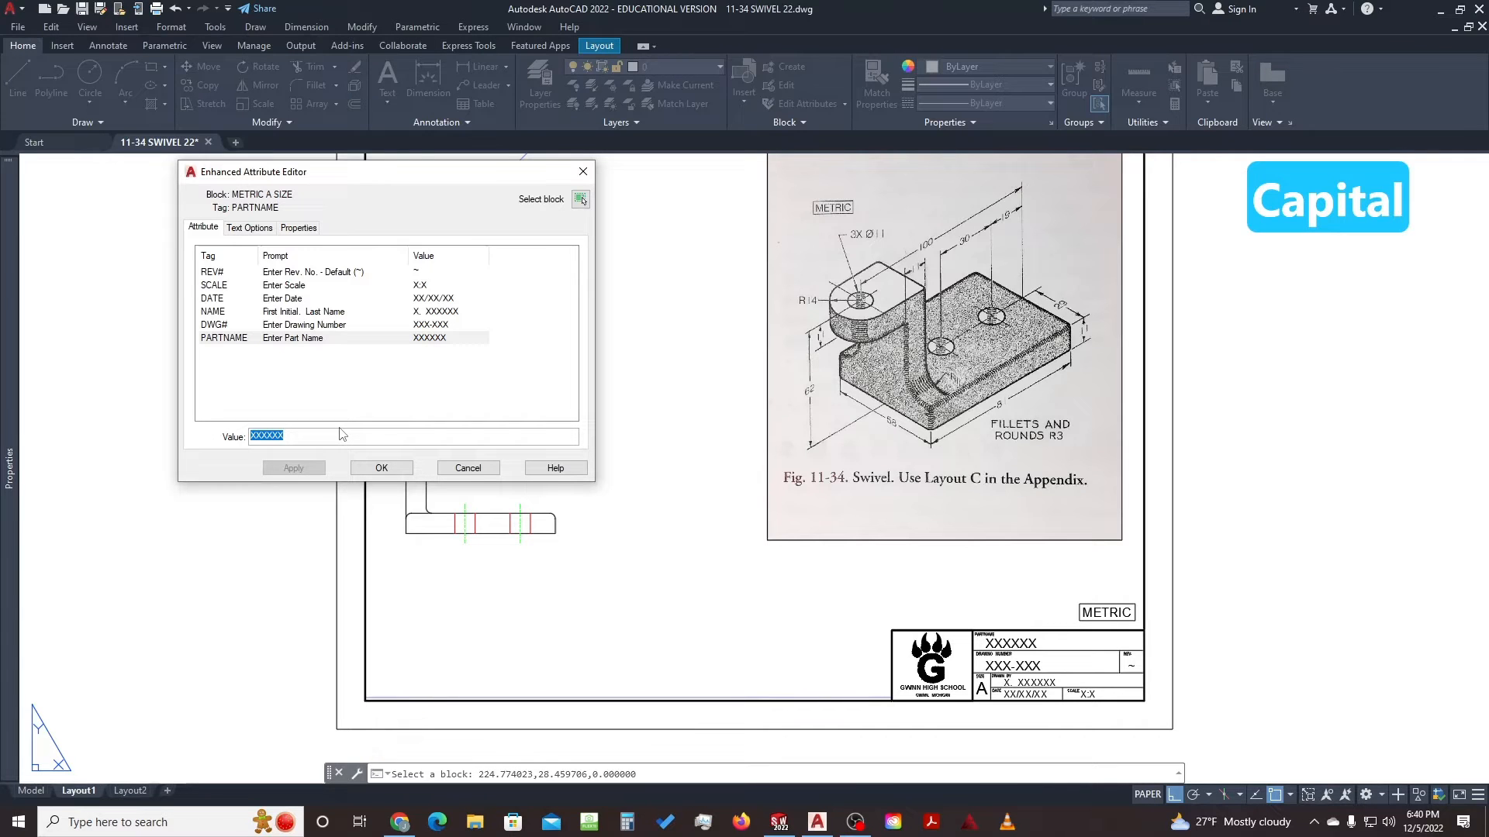
text(SWIVEL)
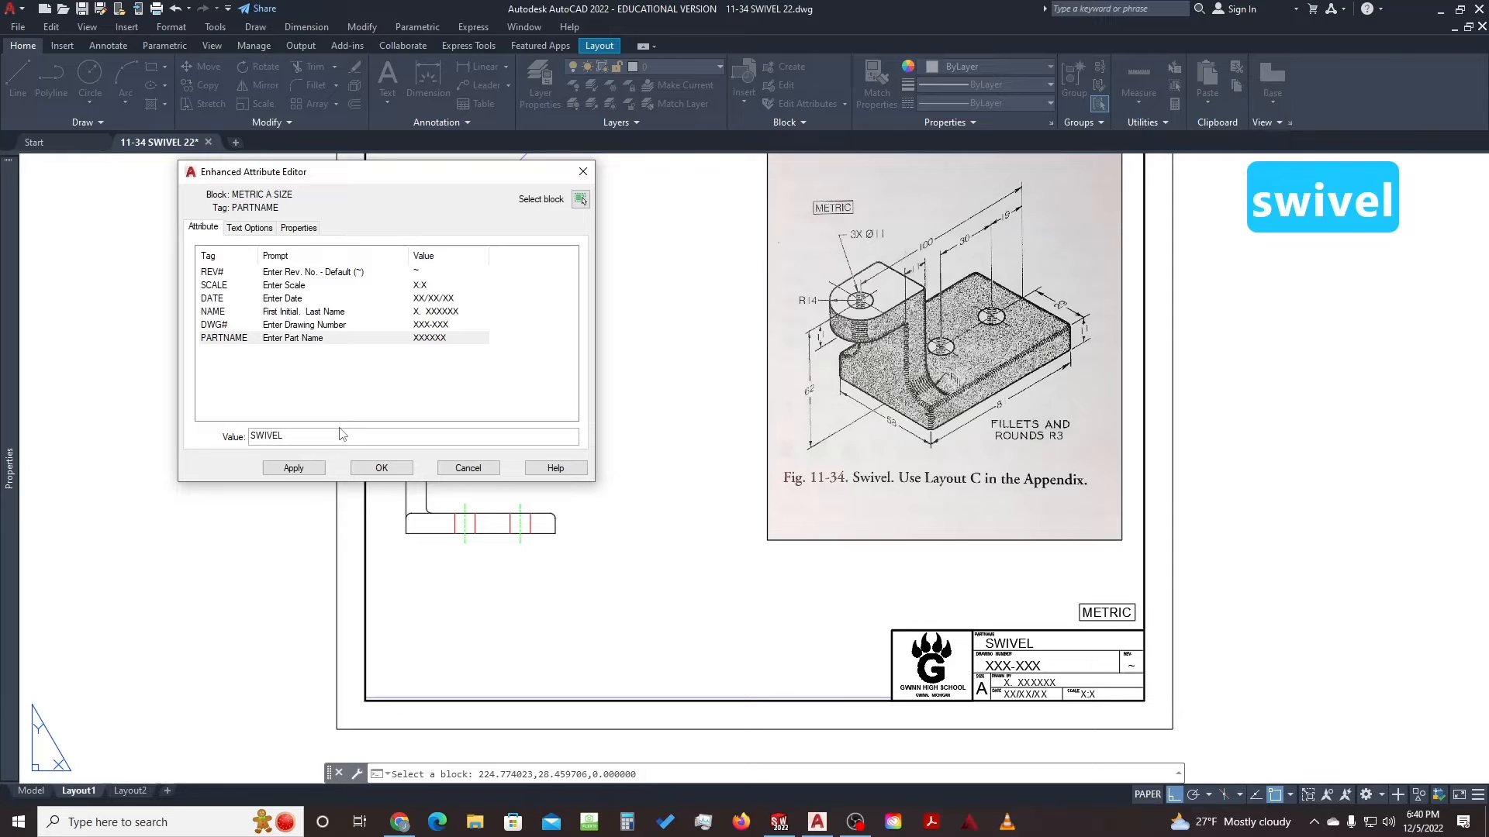
key(Return)
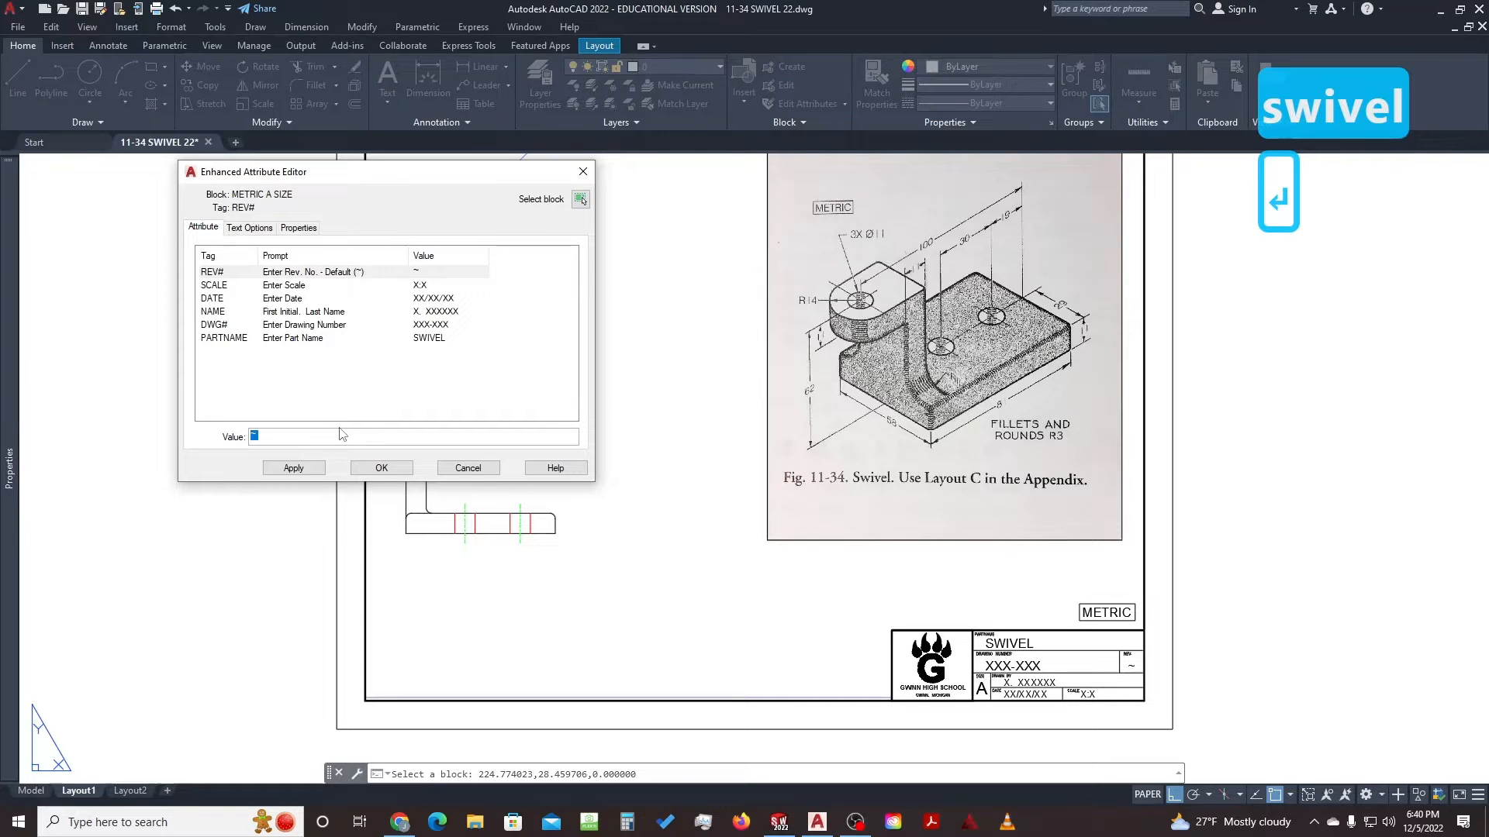
key(Return)
key(Return)
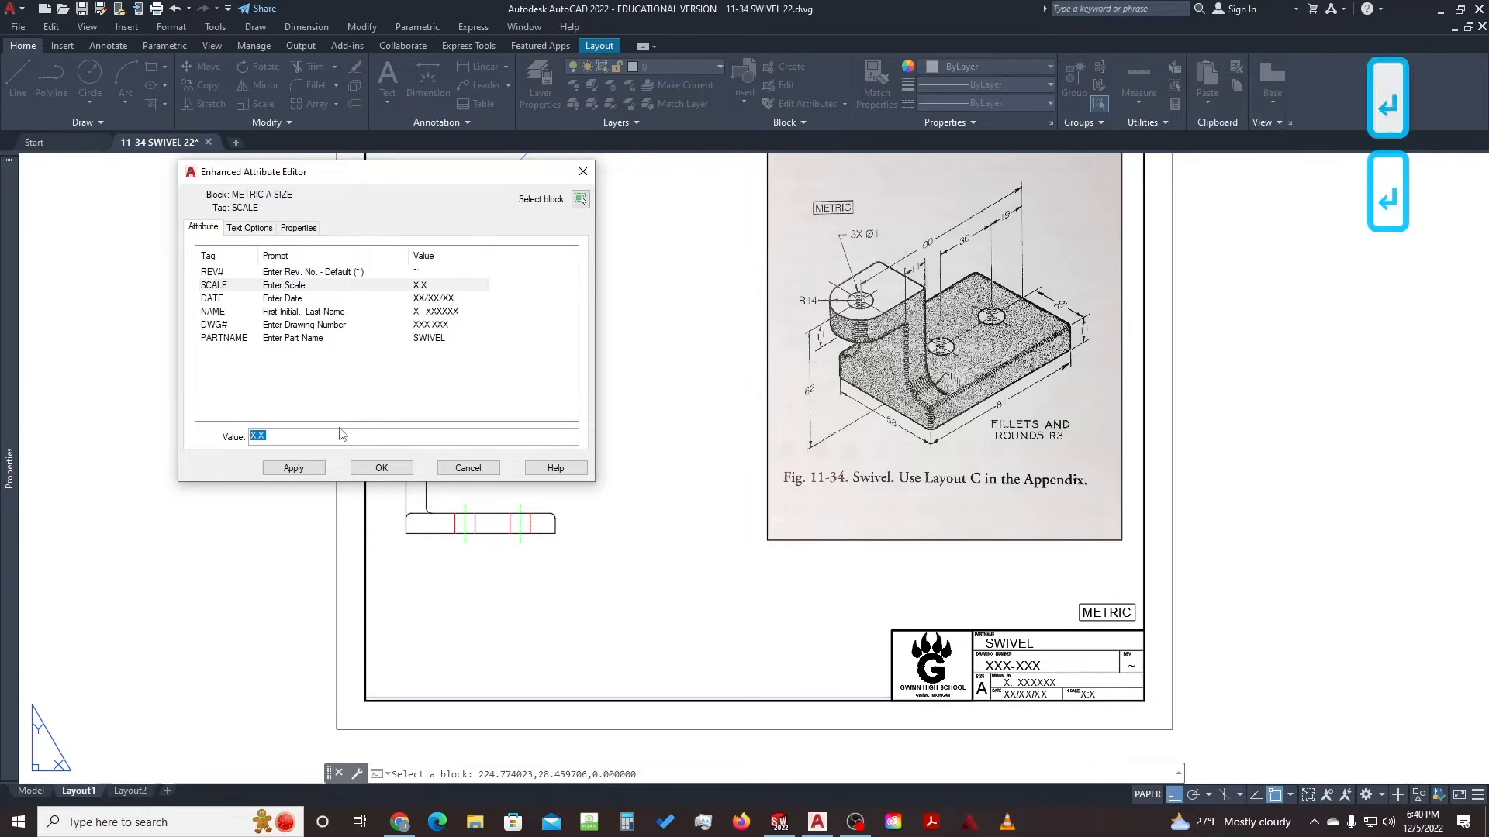
key(Return)
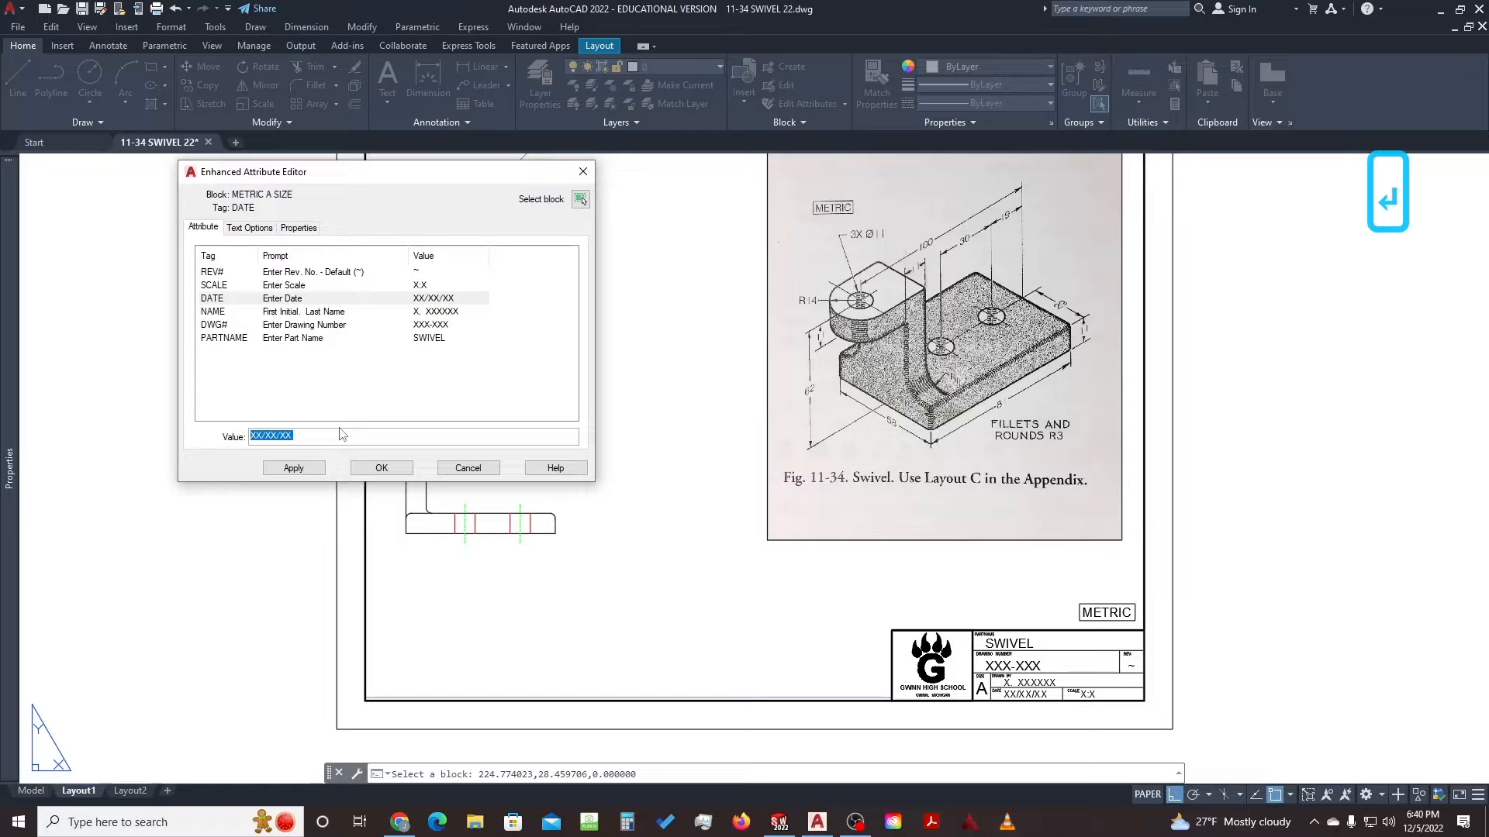
text(12/5/)
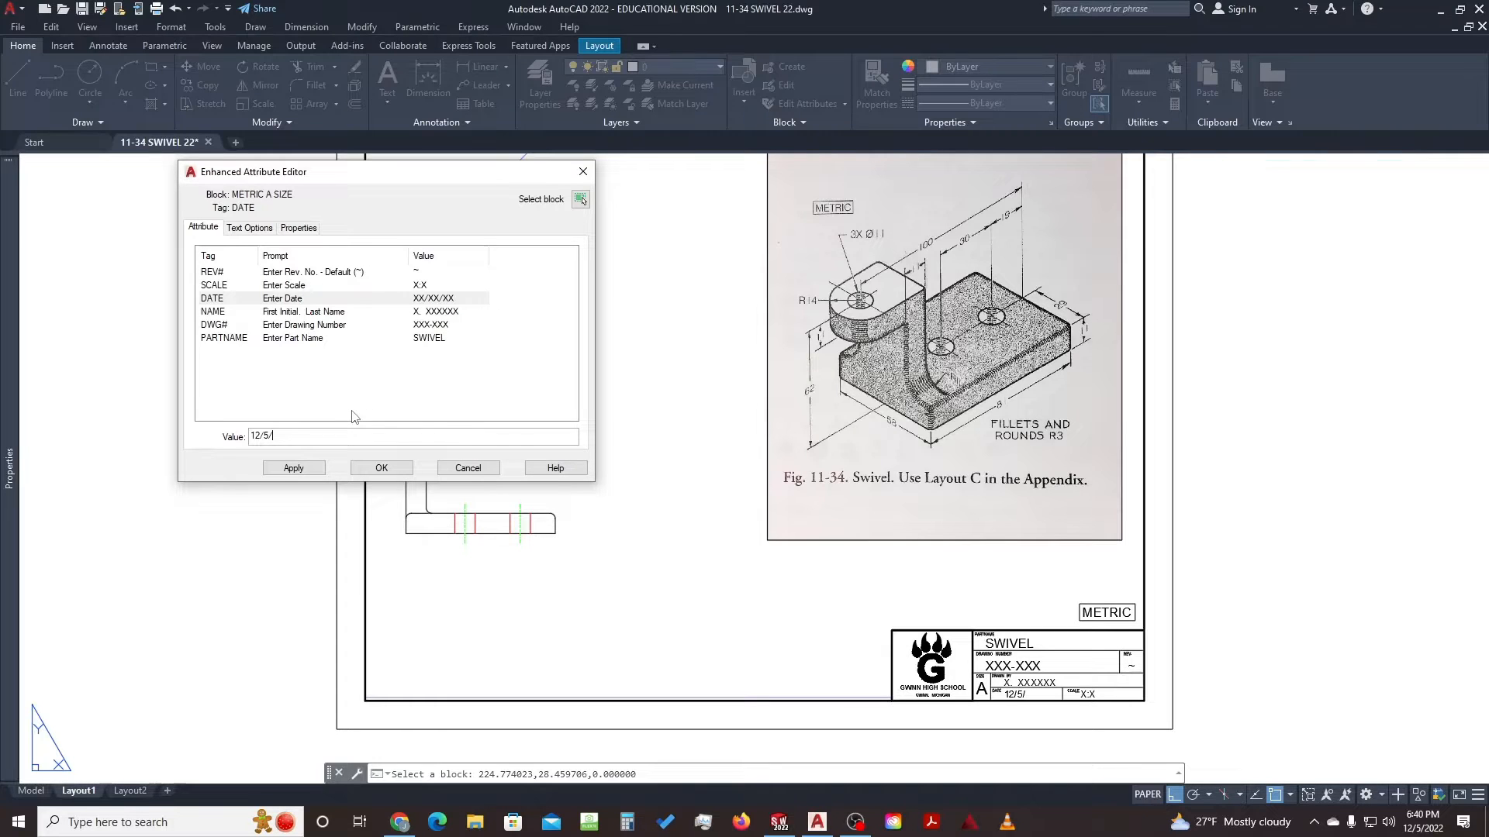
text(22)
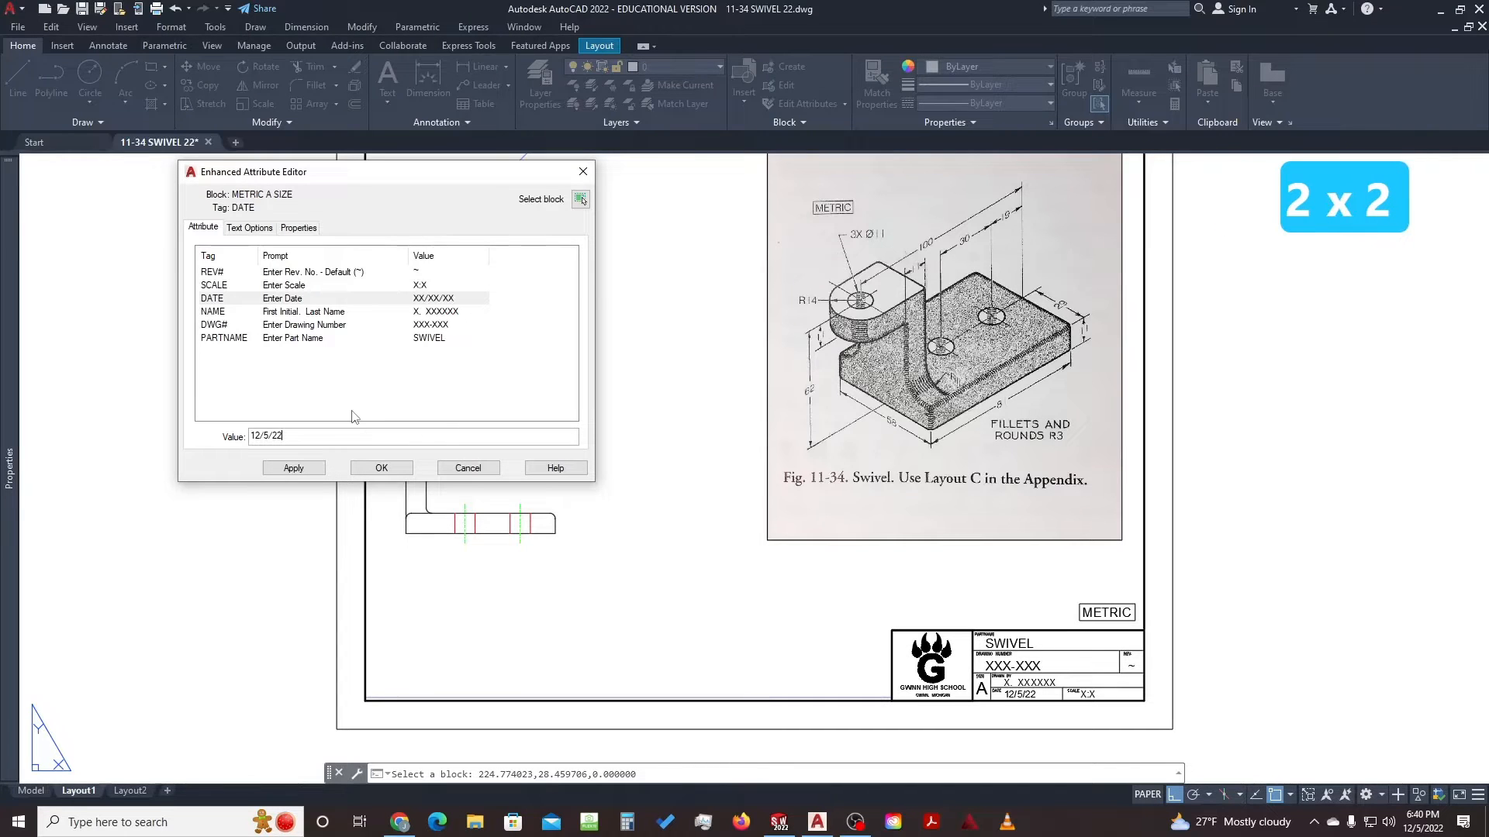
key(Return)
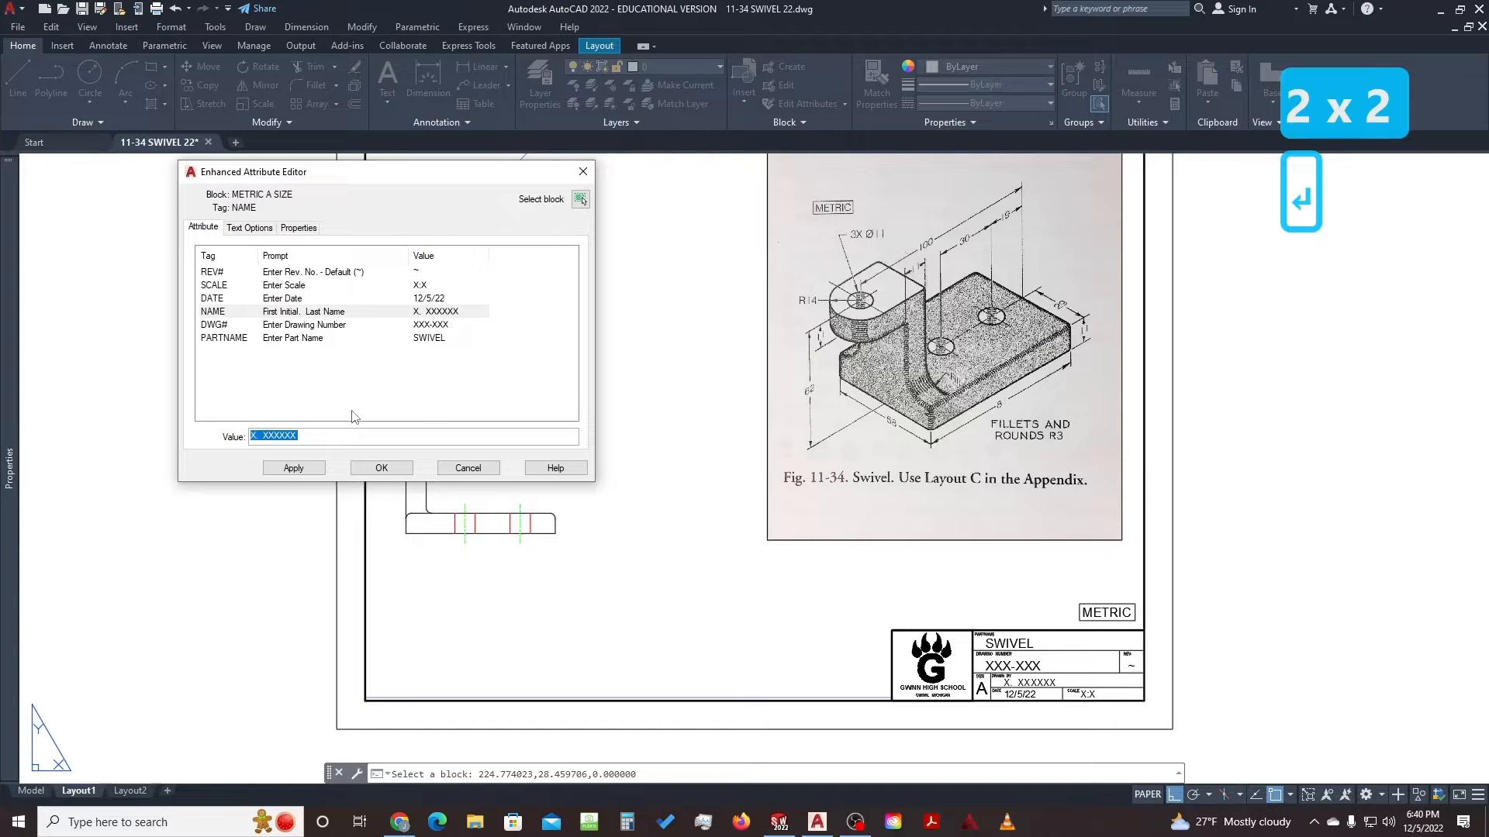
Enter the drafter's name and drawing number 11-34, then apply the title block changes
text(J.)
key(Return)
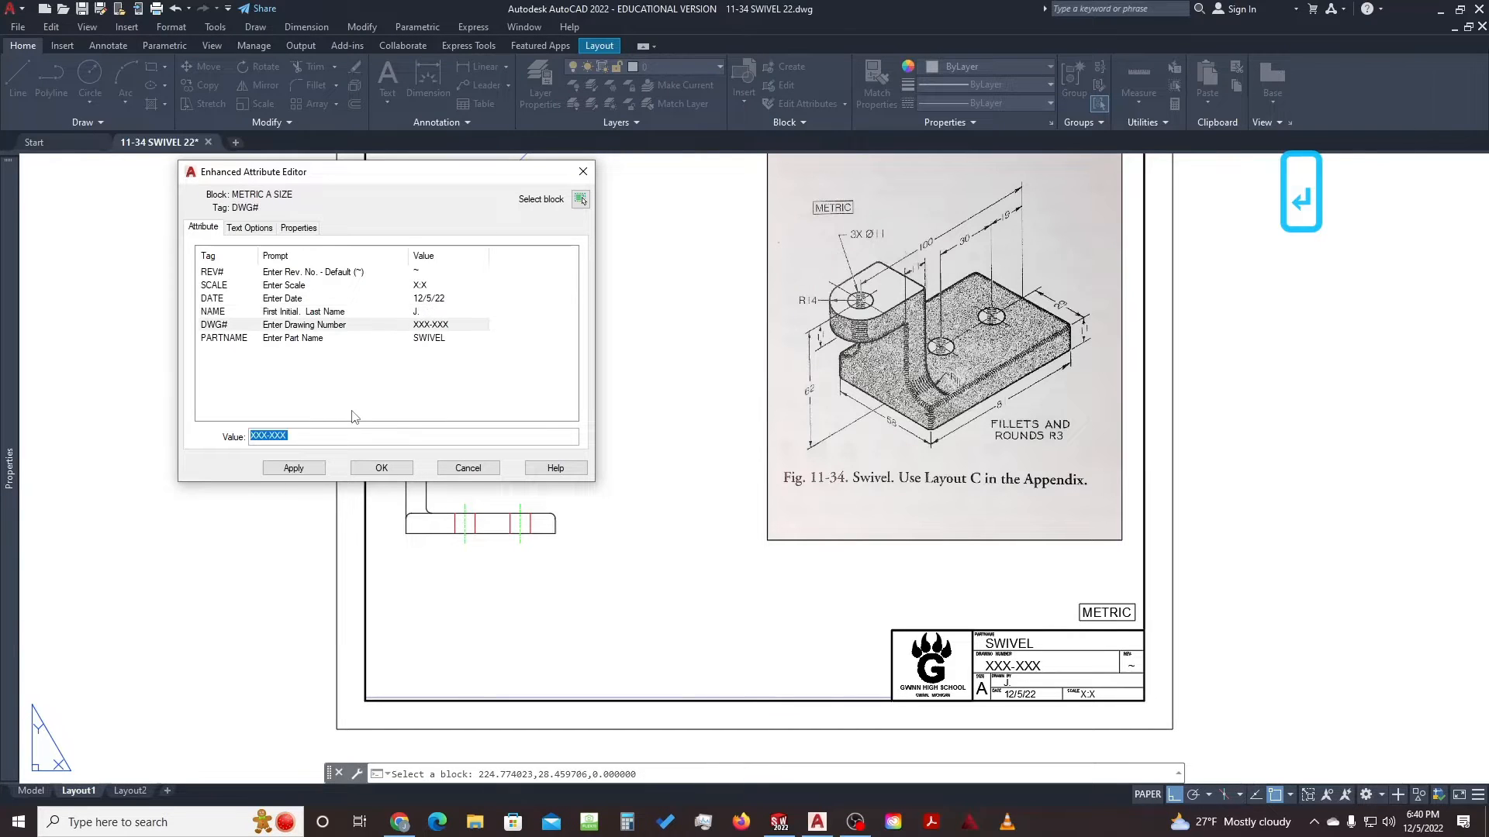
key(End)
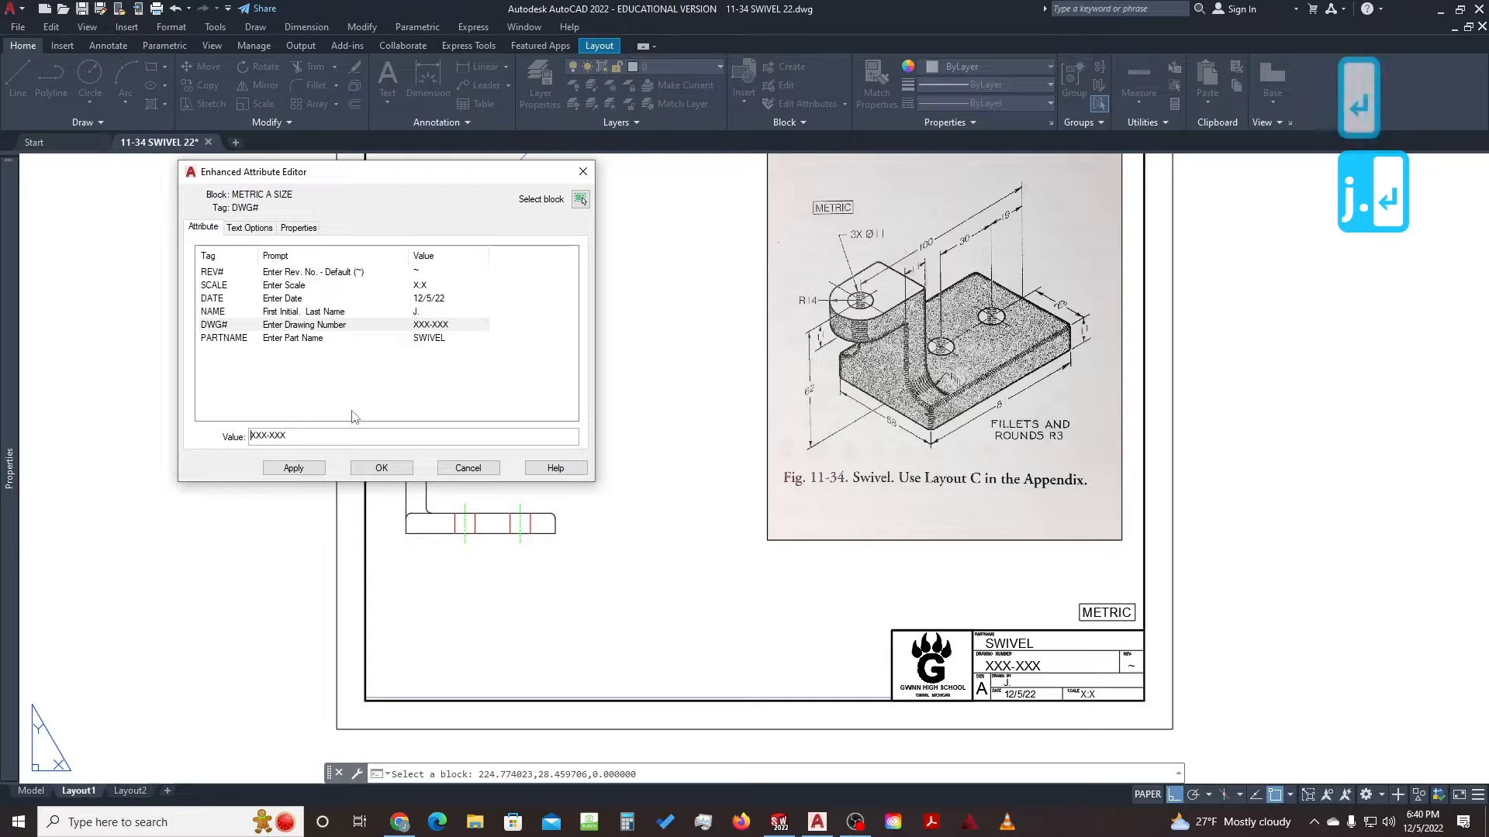
click(439, 312)
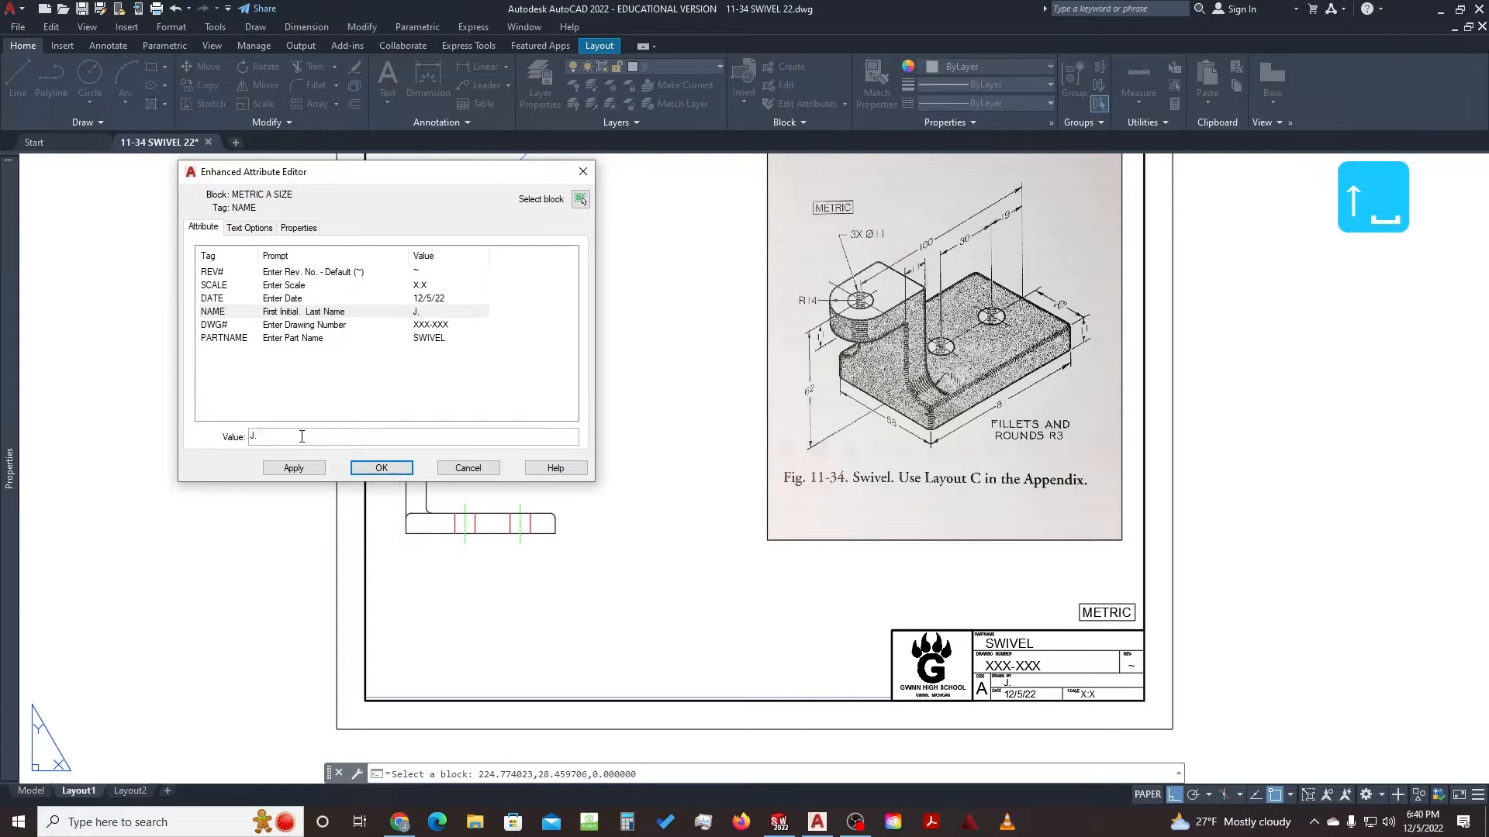
text(MOTTE)
key(BackSpace)
text(TES)
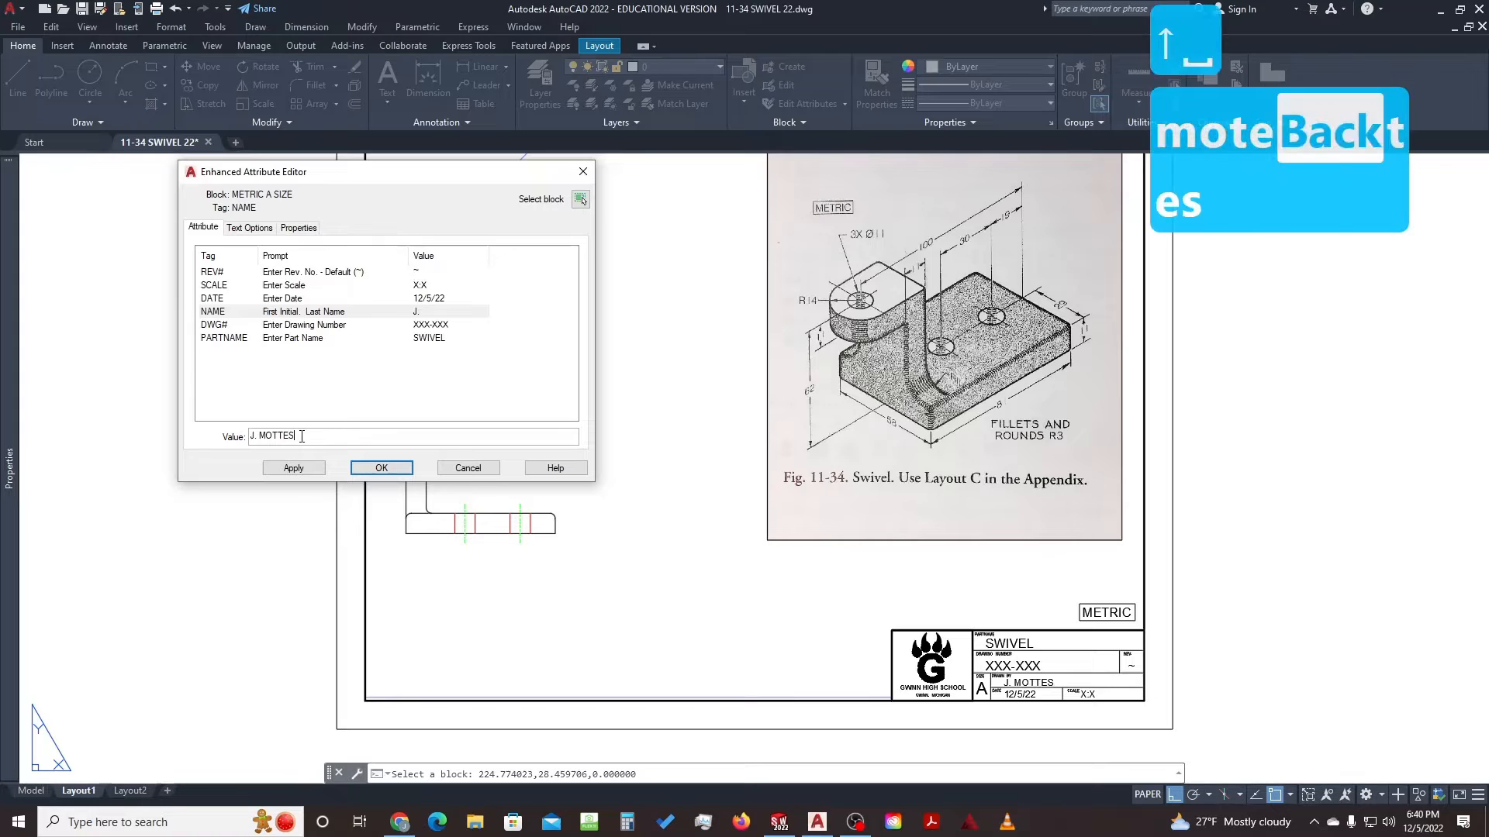
key(Return)
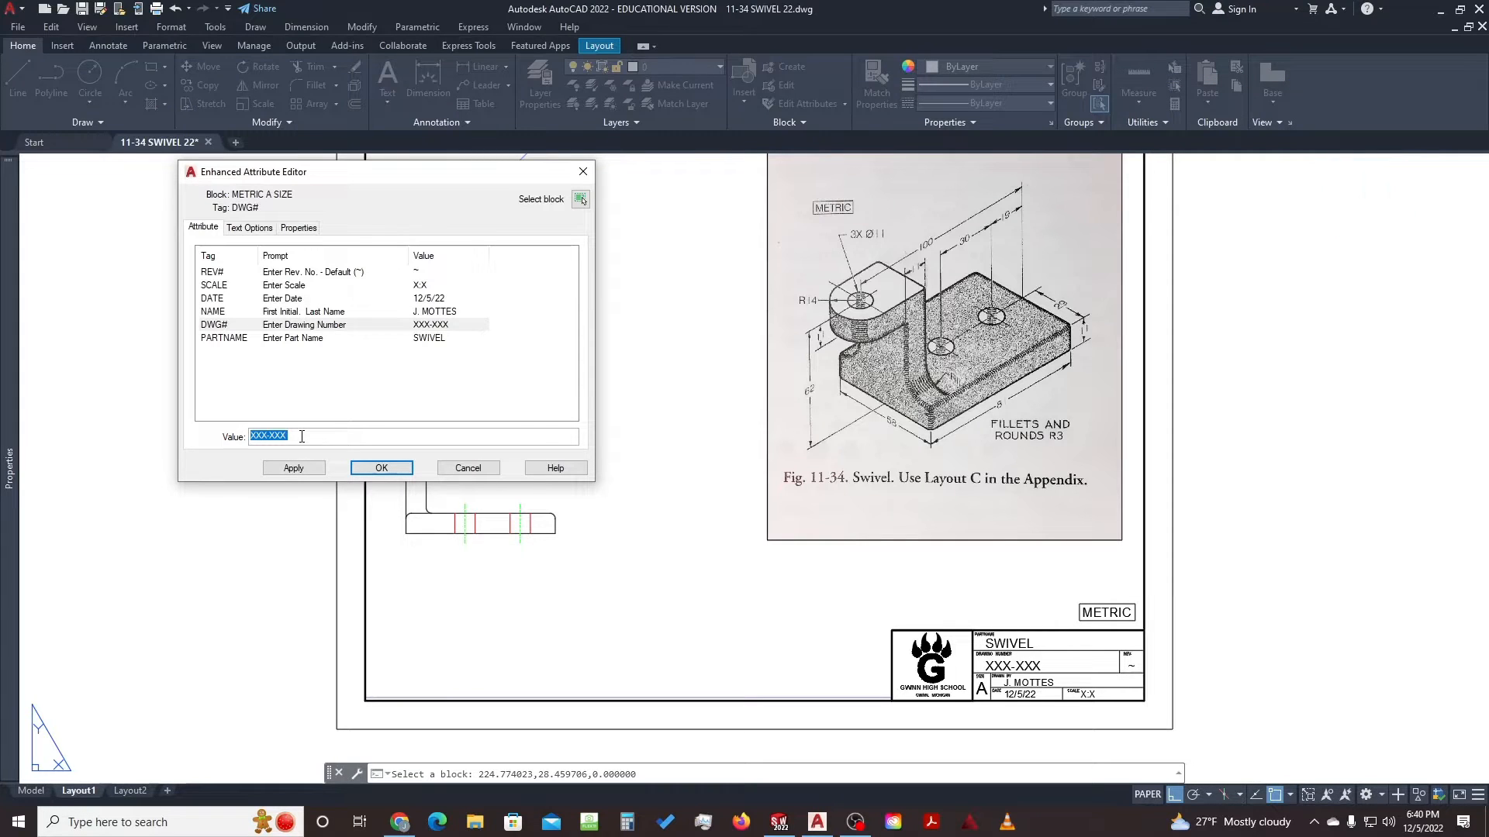
text(11-34)
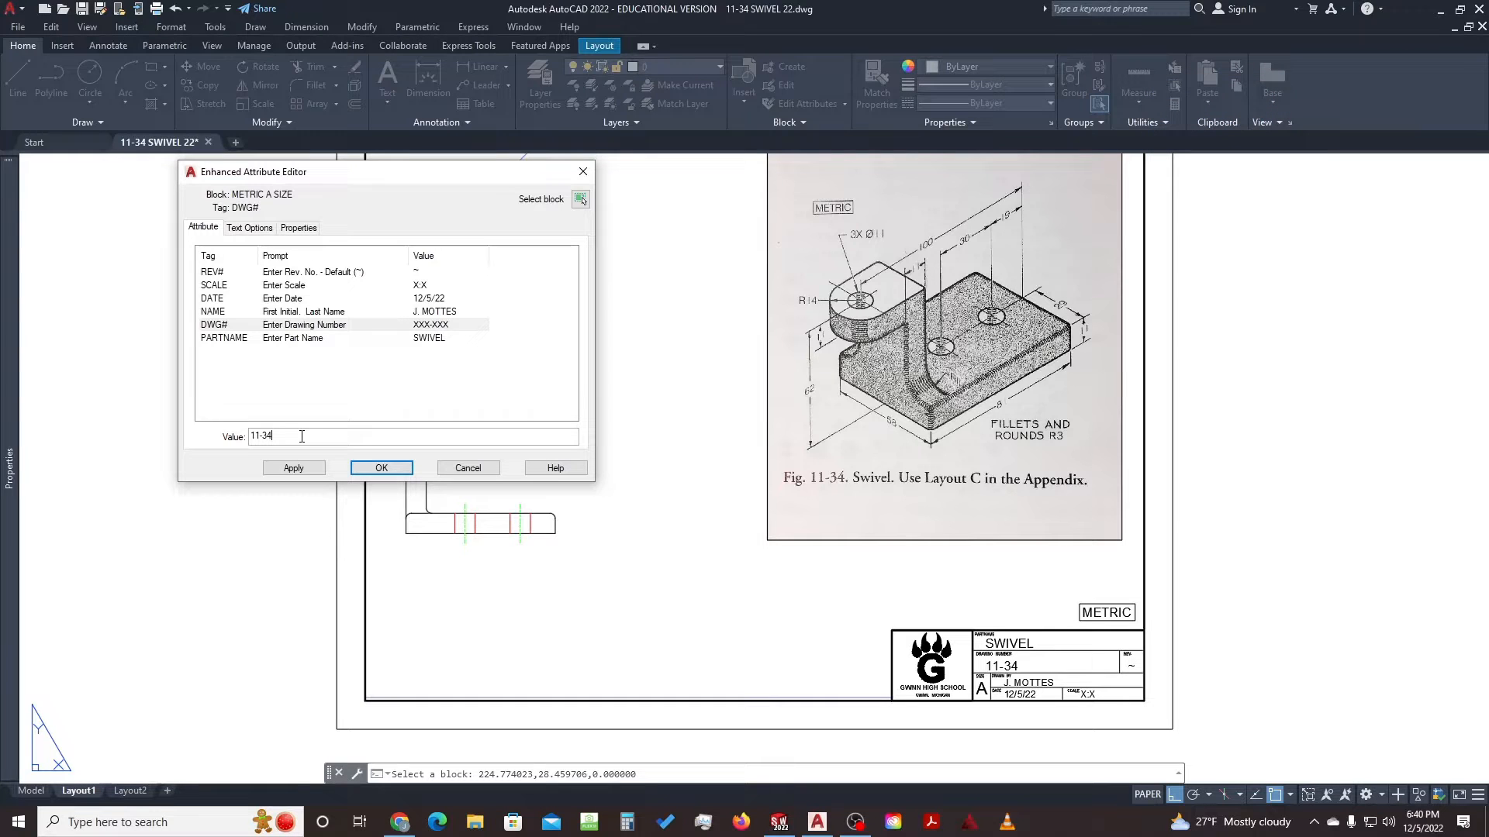
key(Return)
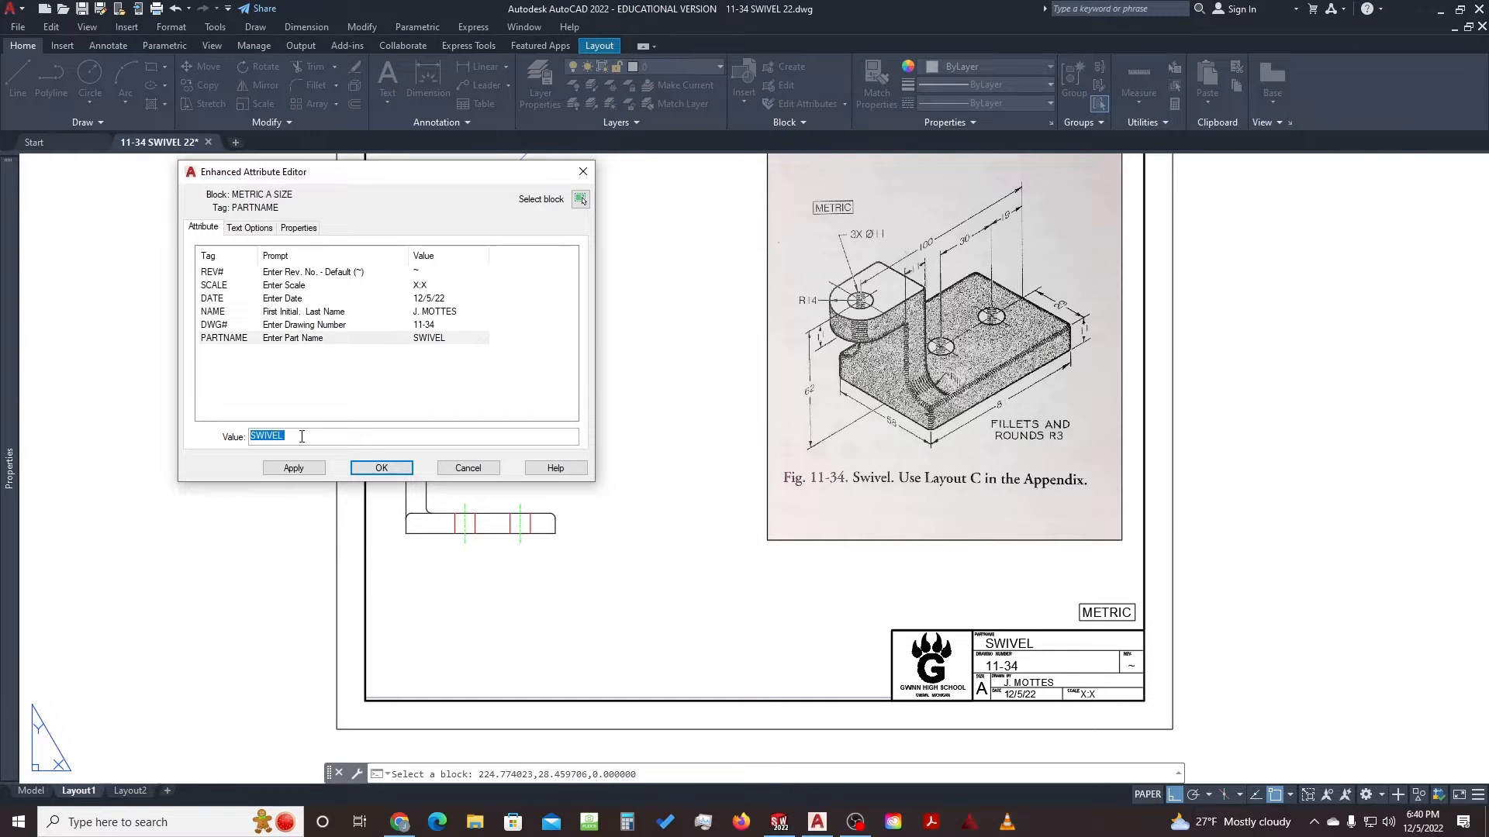
click(379, 469)
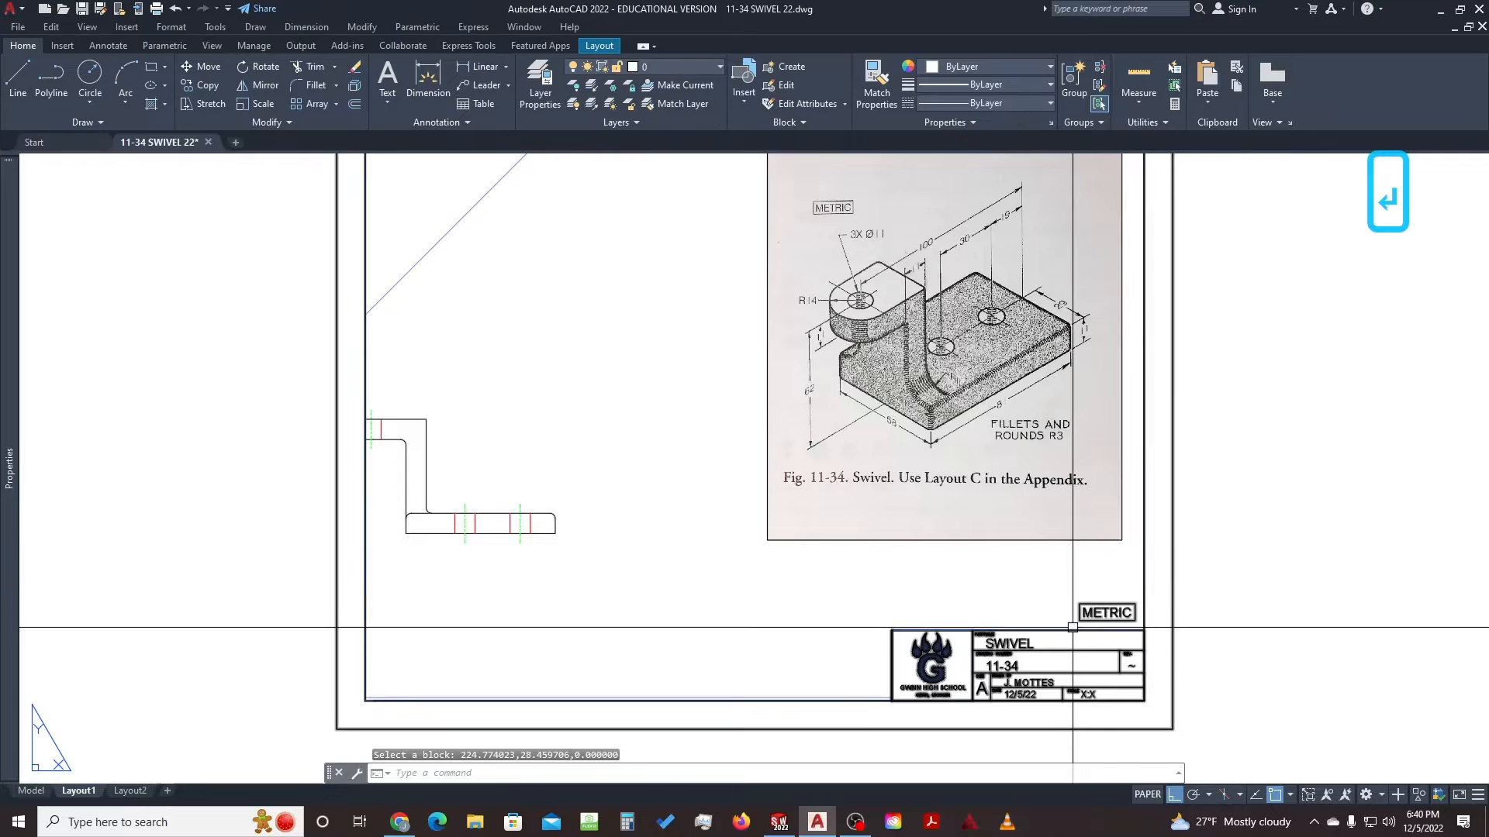
Enter the Layout1 viewport and pan until the top, front and side views and miter line fit
scroll(870, 513, down, 3)
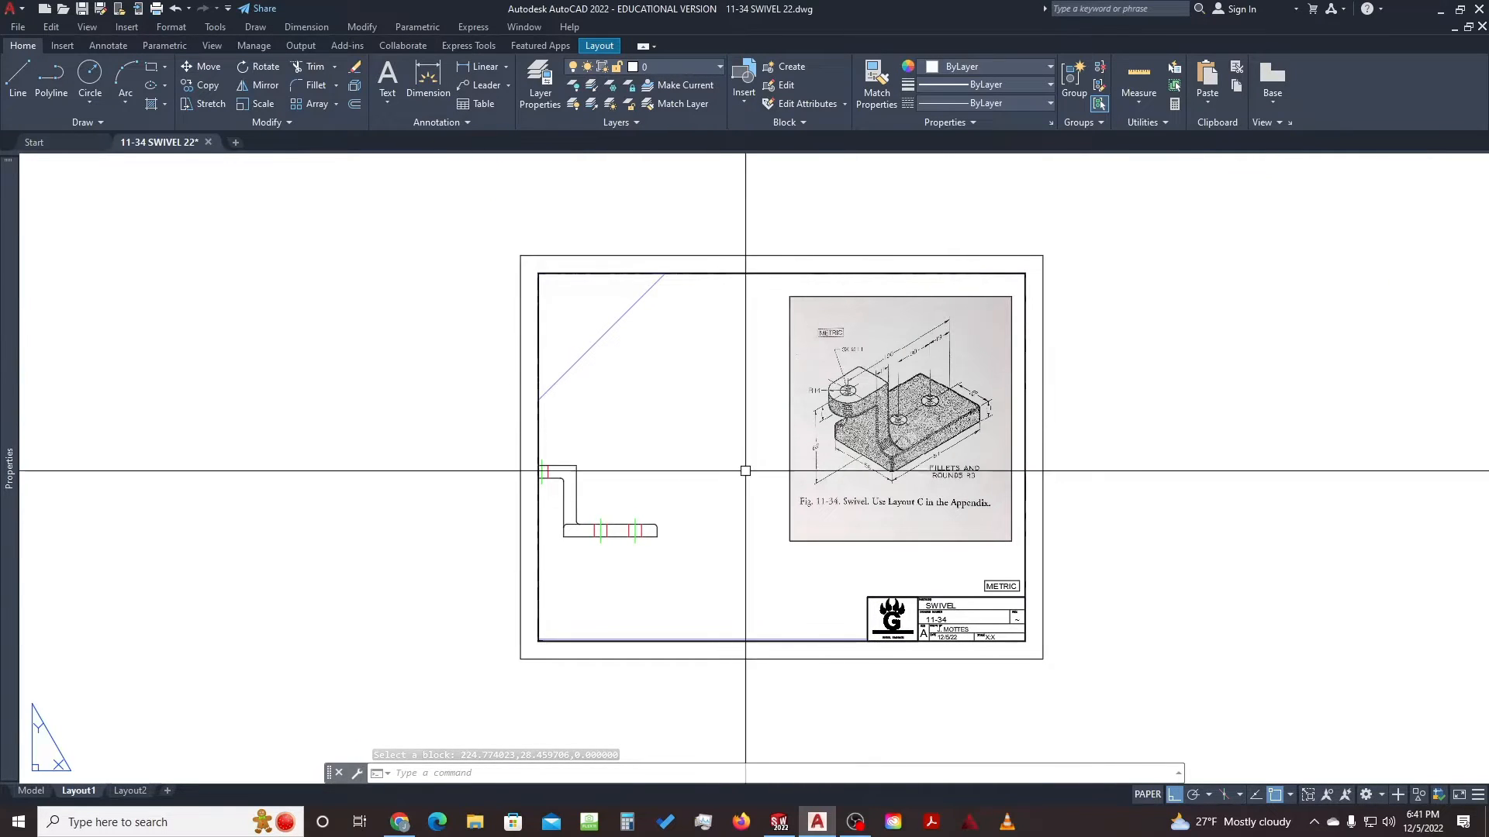
double_click(709, 453)
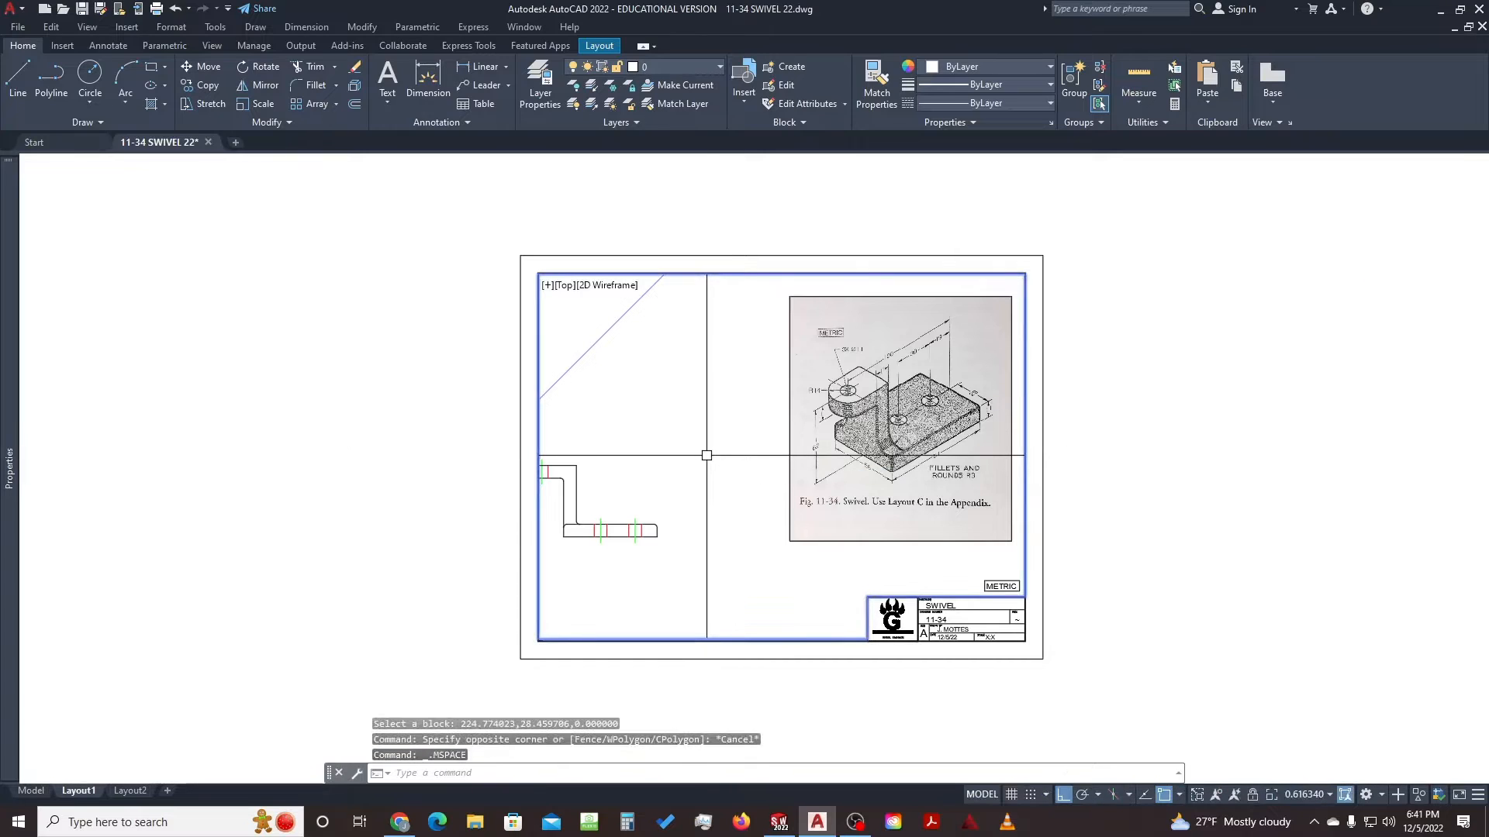
mouse_move(726, 470)
middle_down()
mouse_move(1007, 462)
mouse_move(990, 504)
mouse_move(1006, 489)
middle_up()
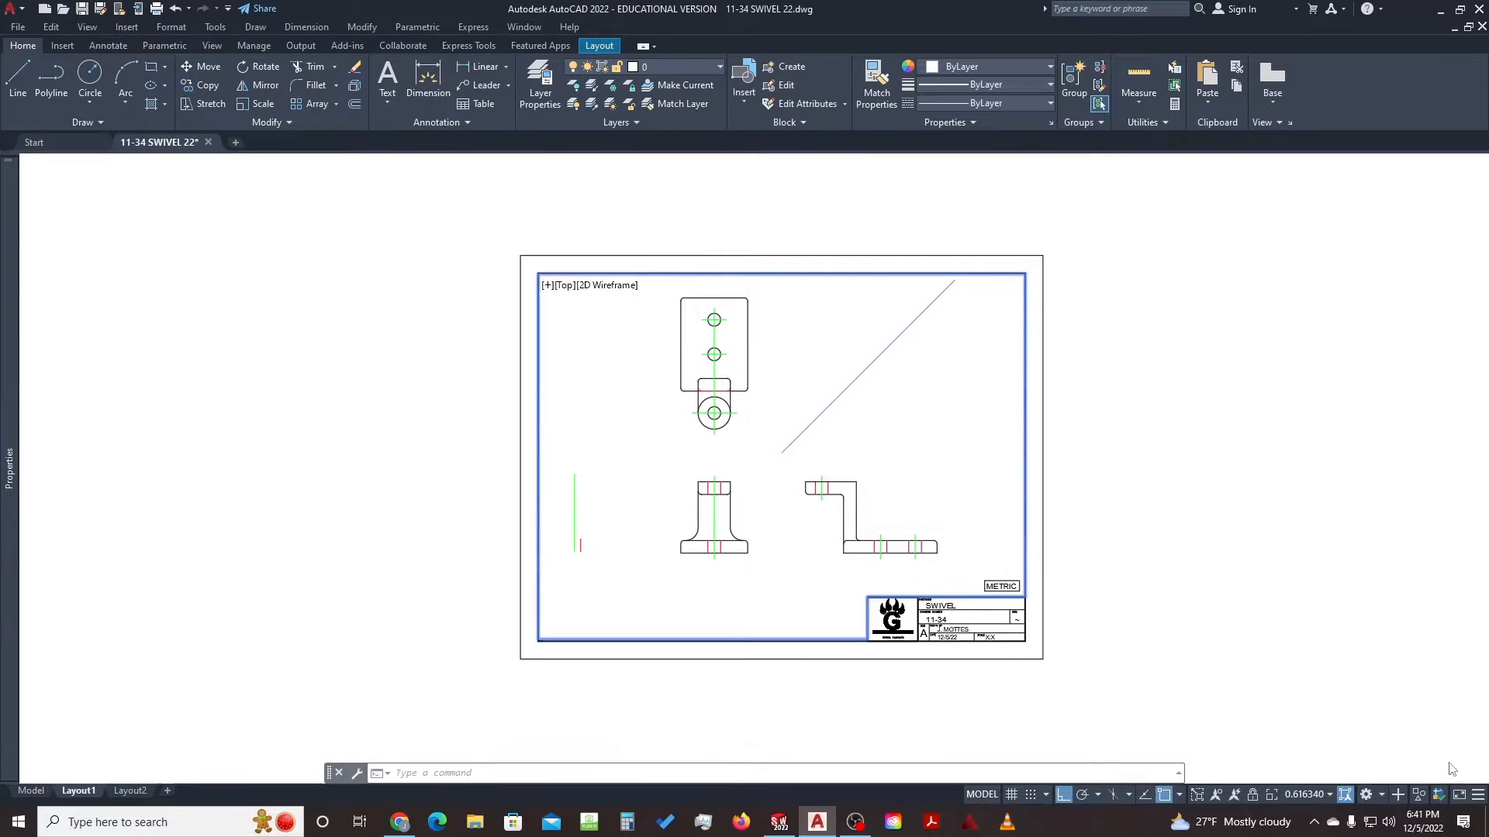
Set the viewport annotation scale to 2:3, then start moving the top view and cancel
click(1293, 792)
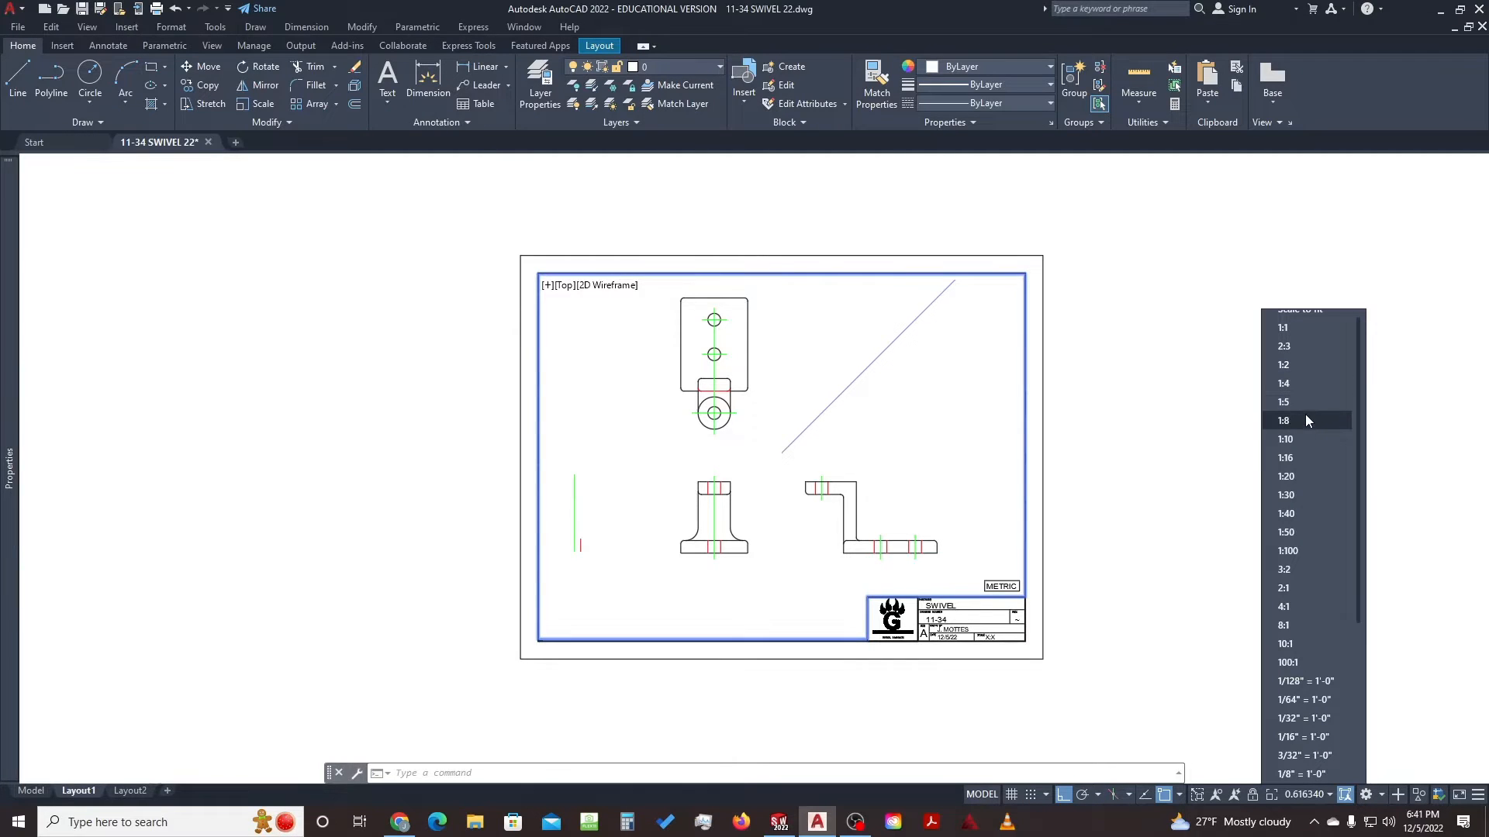
click(1301, 349)
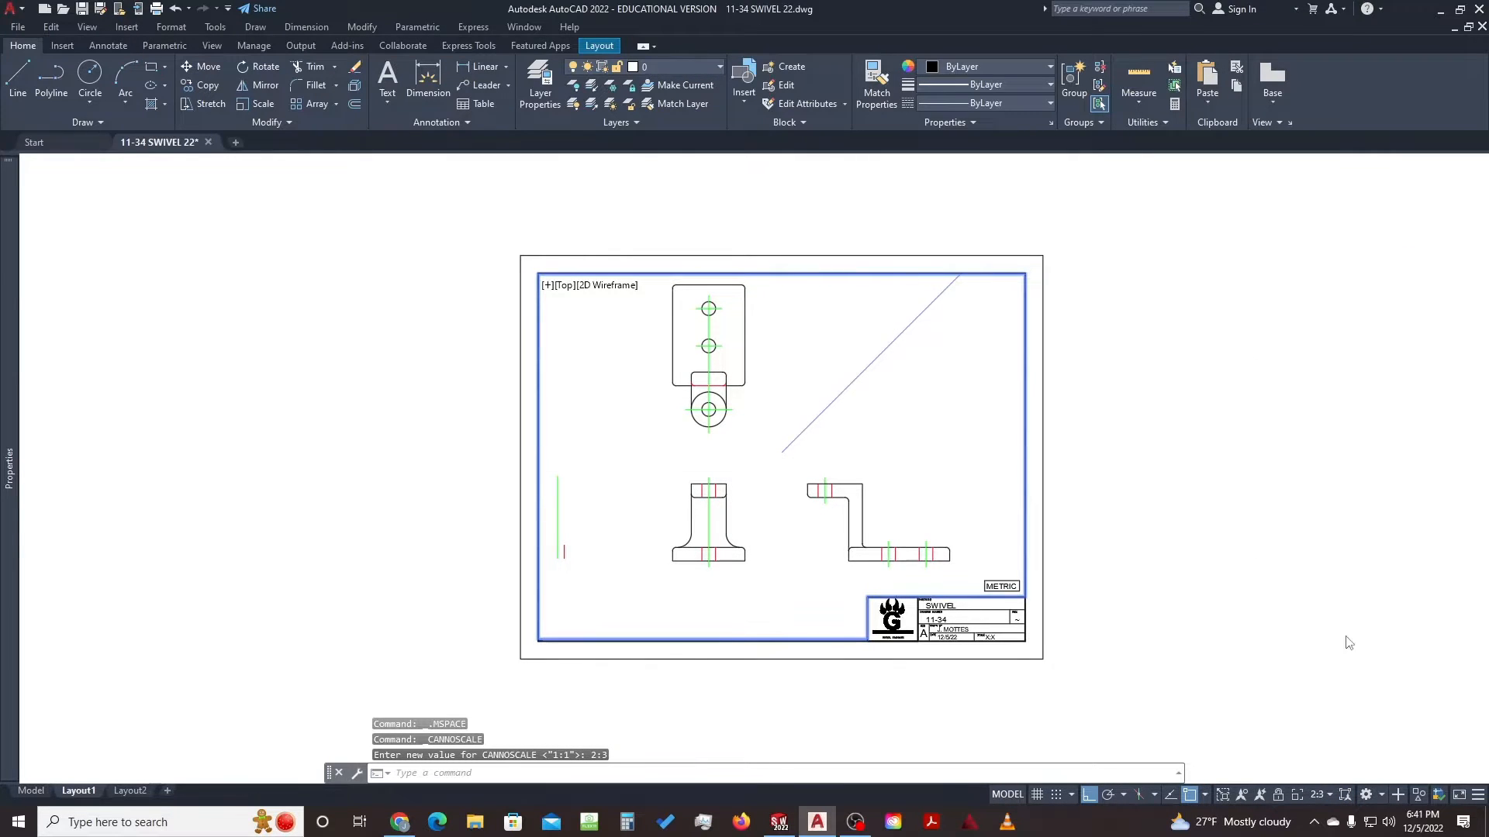
click(663, 282)
click(771, 417)
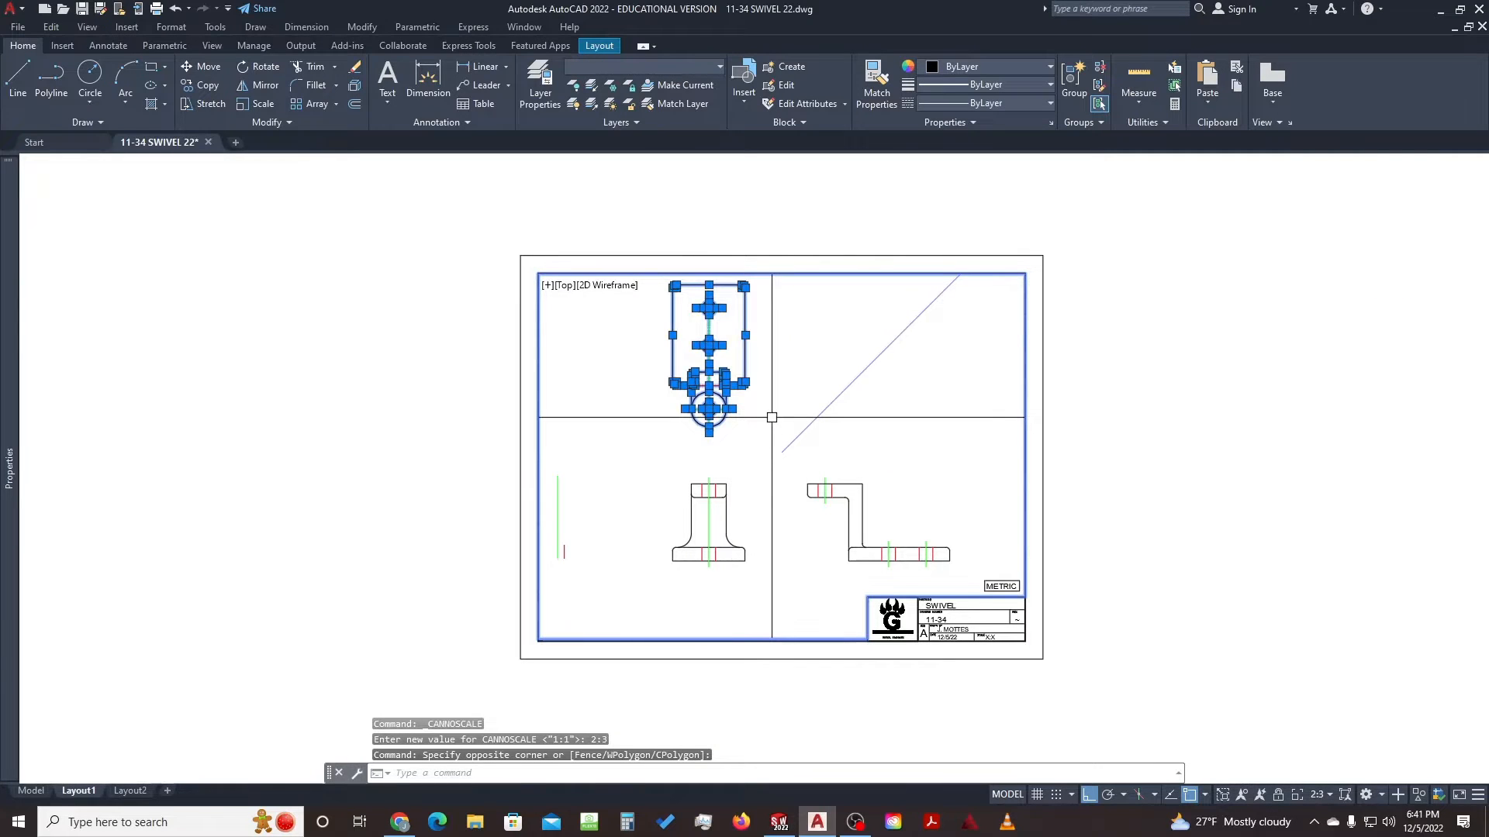
text(m)
key(space)
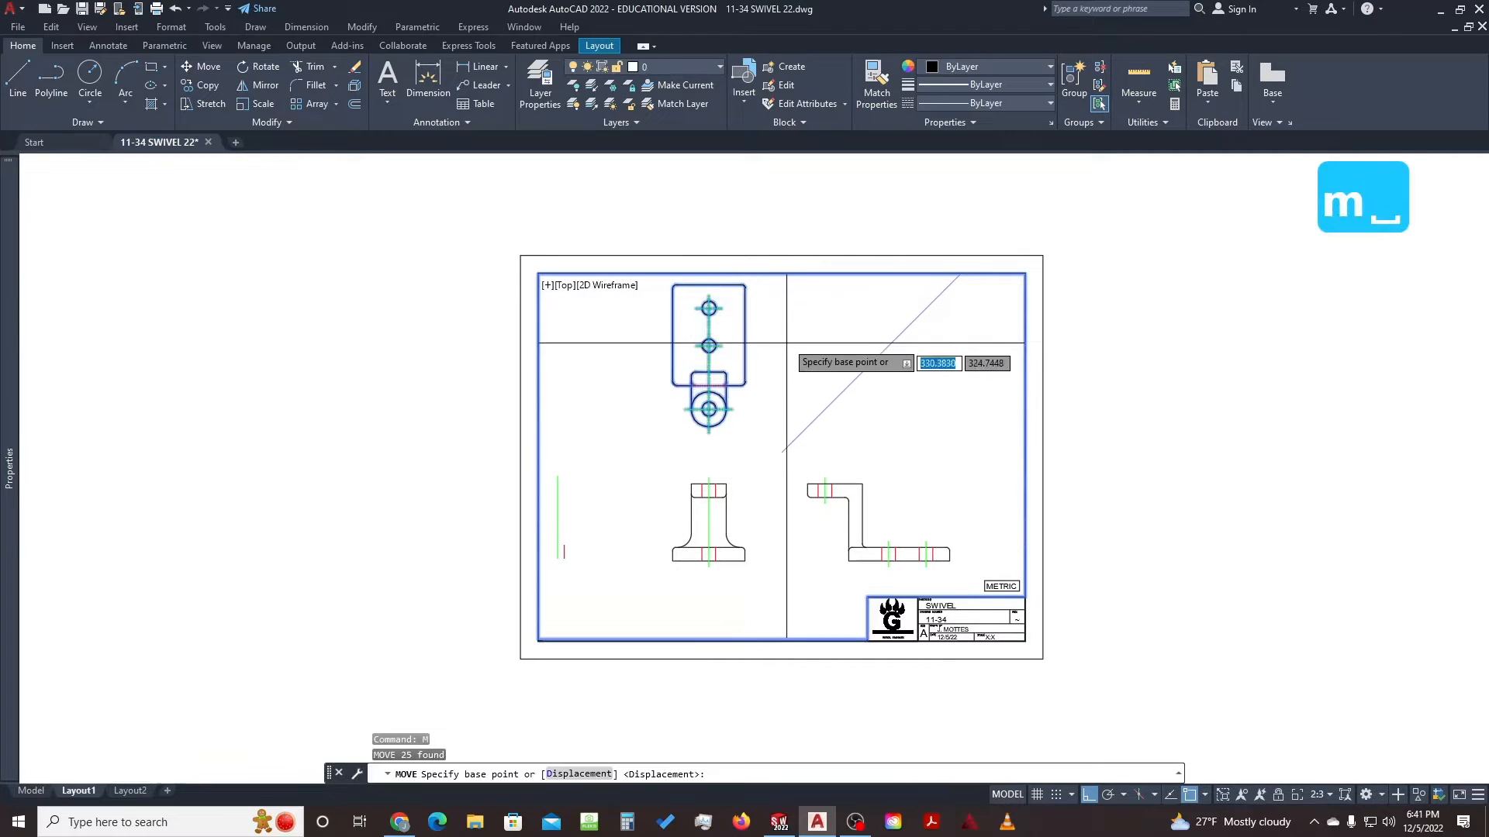
click(786, 327)
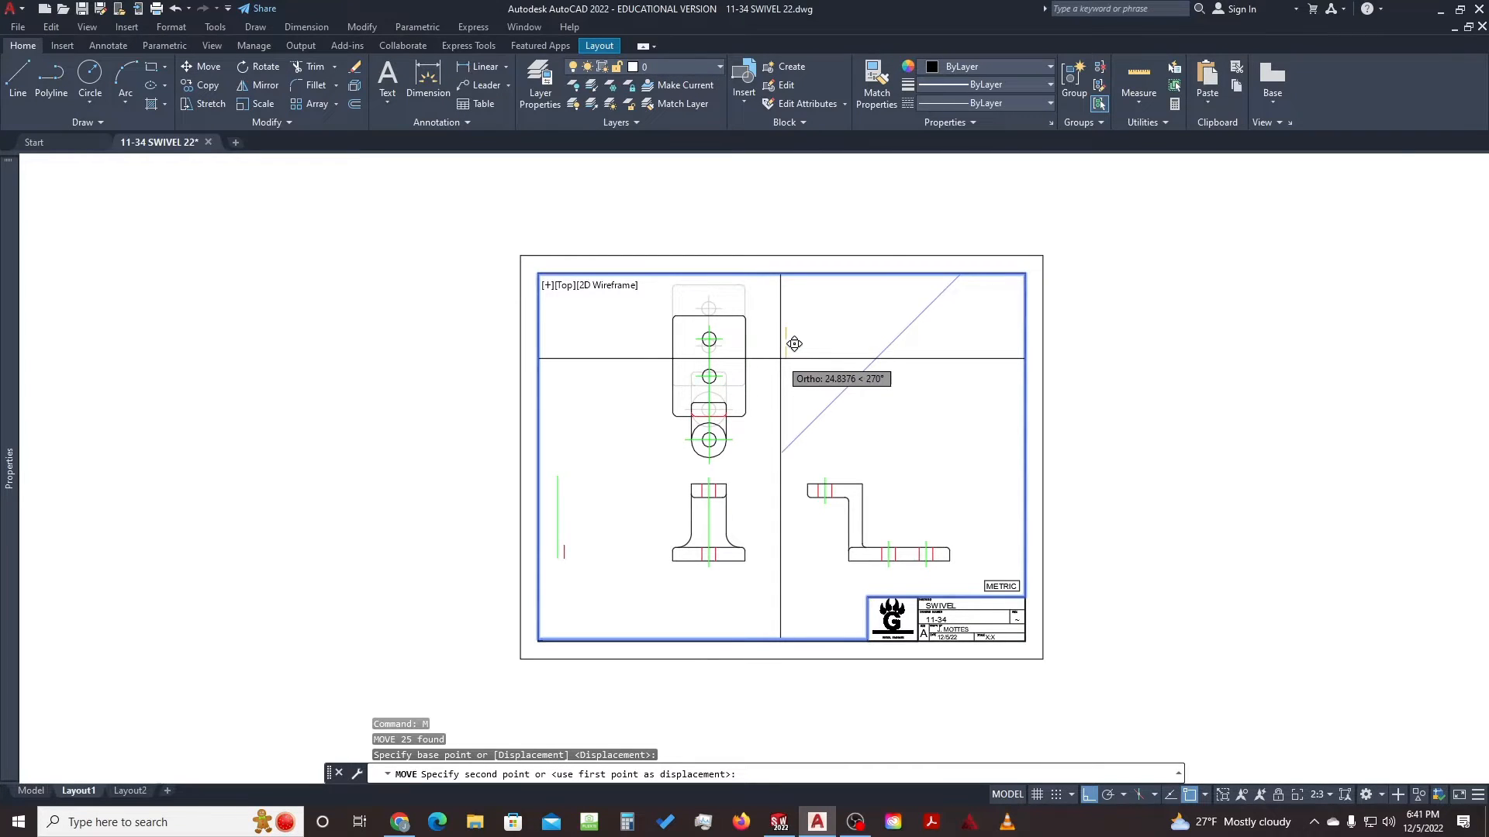
key(Escape)
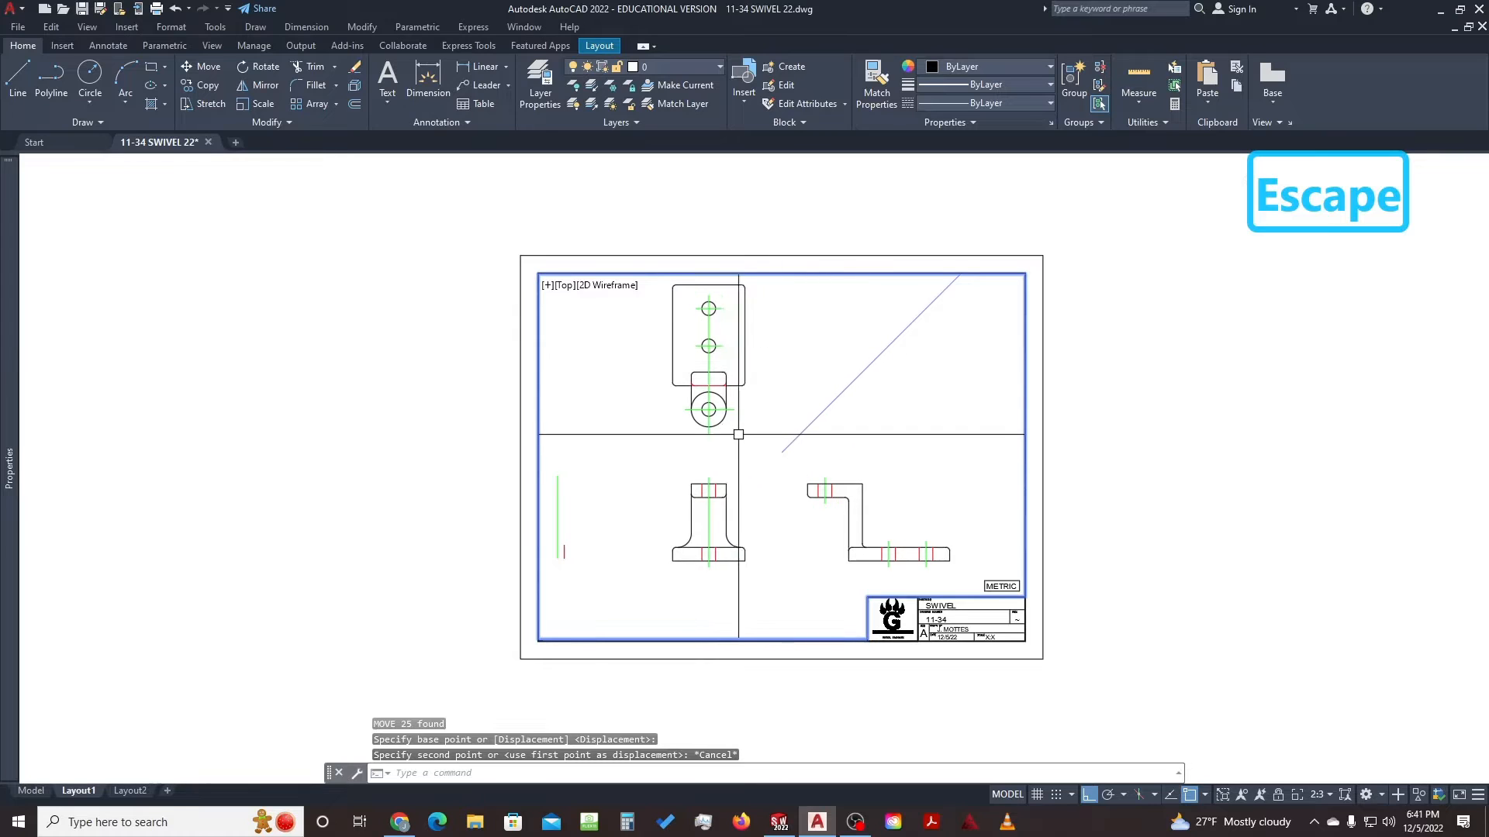
Reselect the top view and start another move, cancelling so it stays in place
click(763, 431)
click(664, 283)
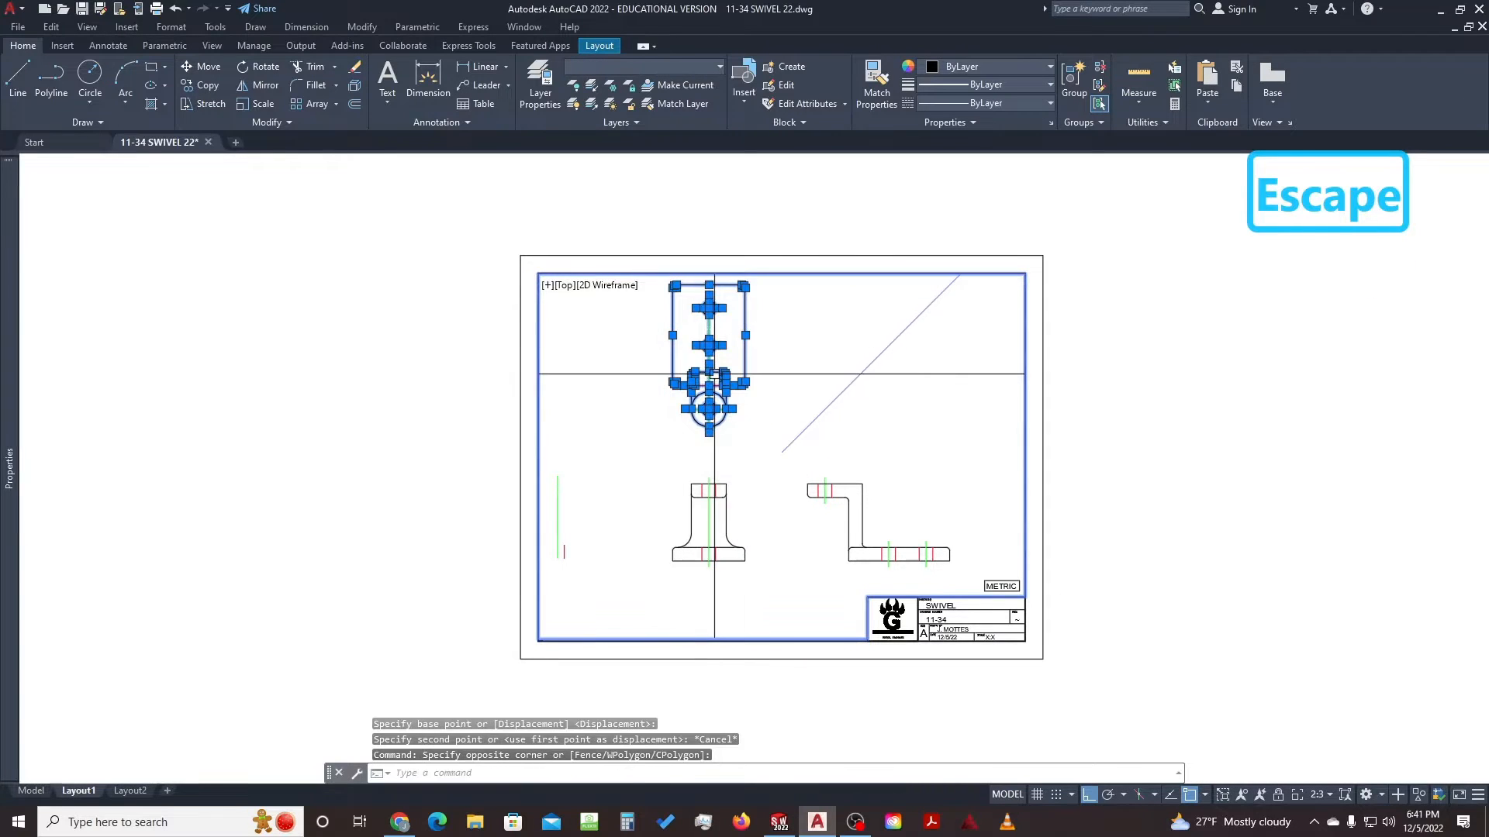
key(space)
click(804, 349)
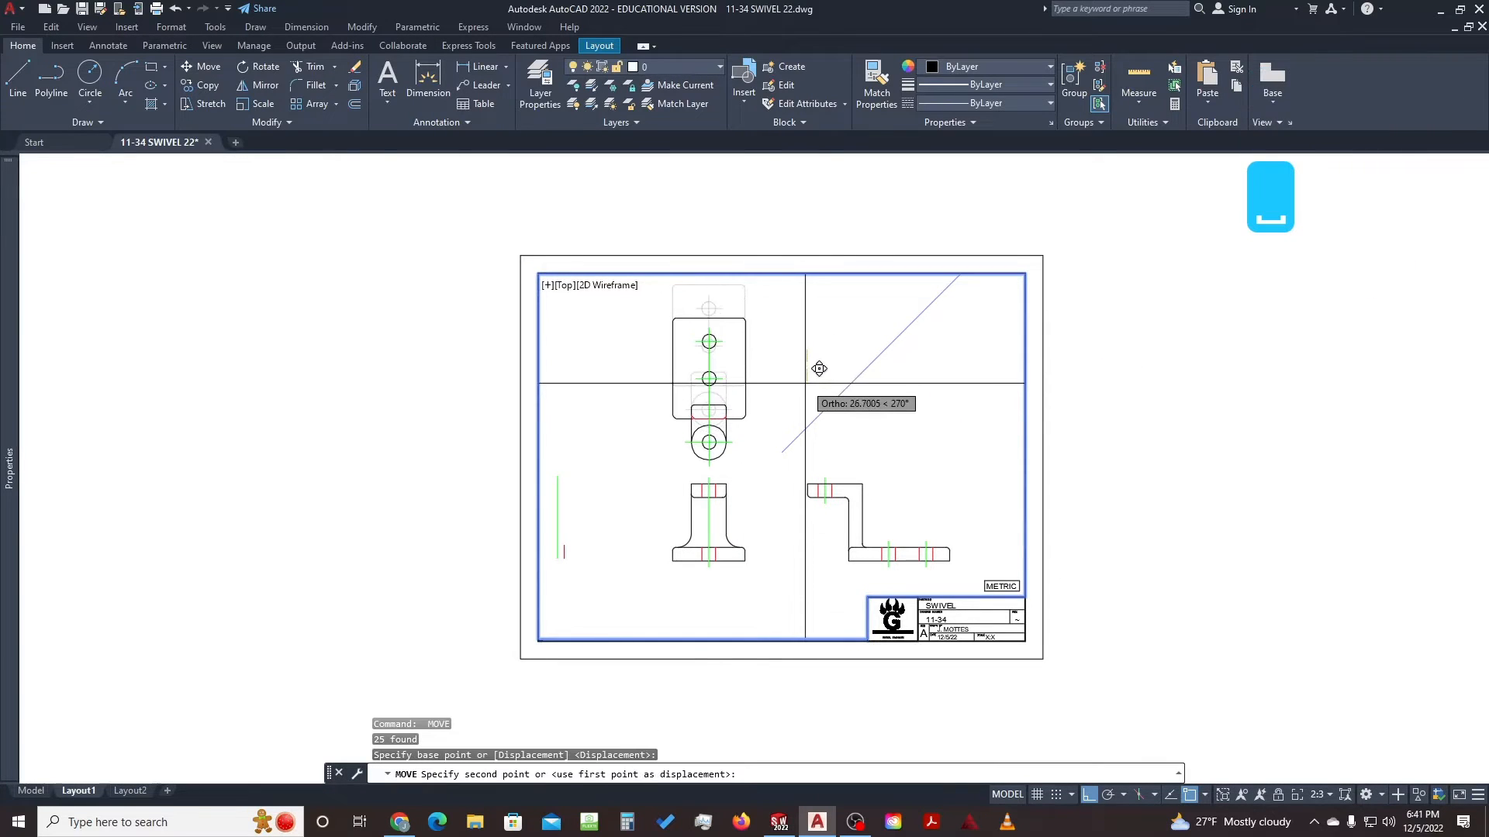
key(Escape)
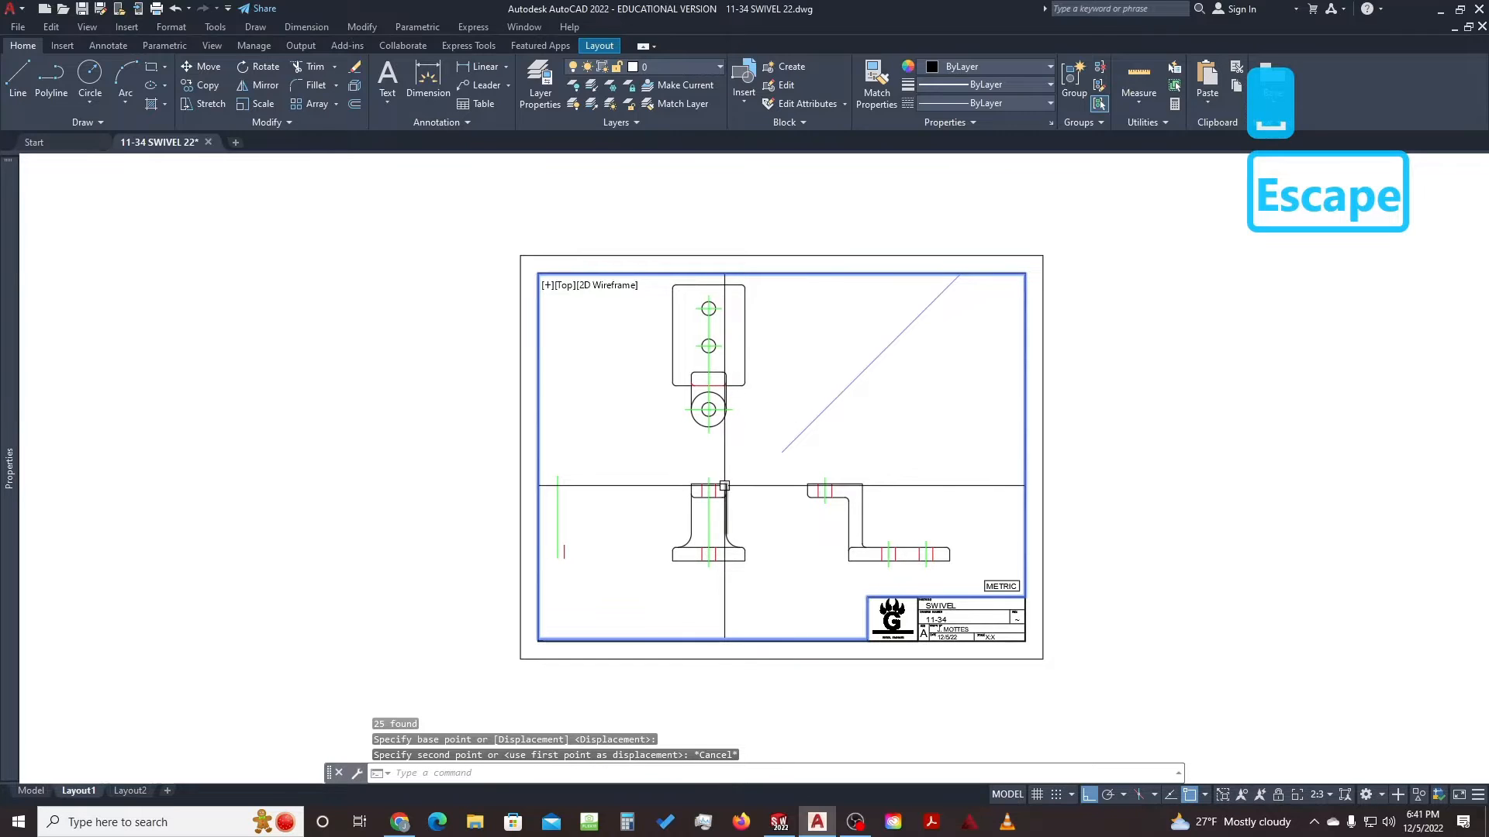
click(1329, 796)
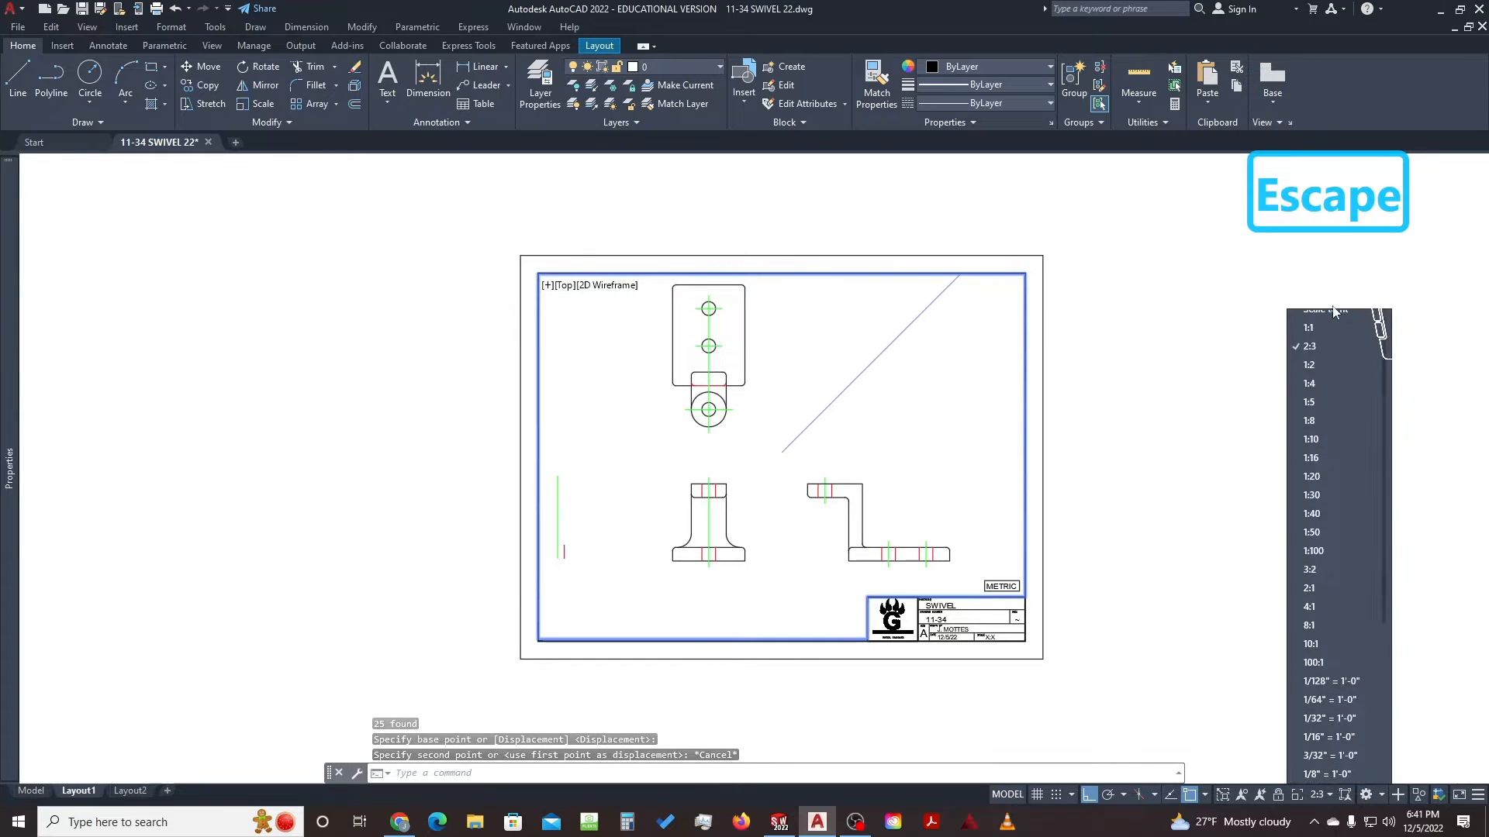
Try viewport annotation scales 1:2, 1:1 and 3:2, then return to 2:3
click(1321, 379)
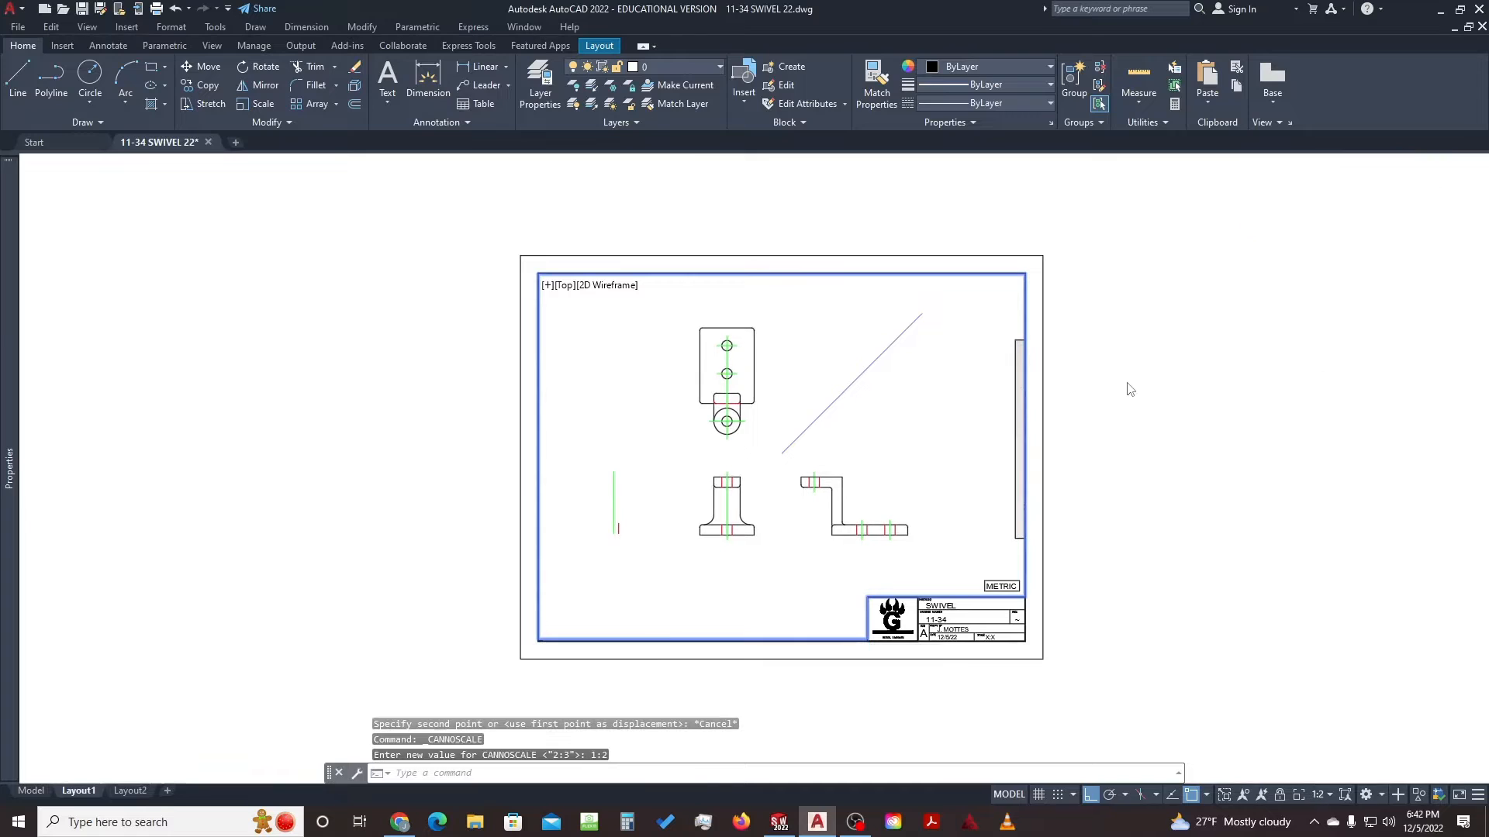
click(1330, 796)
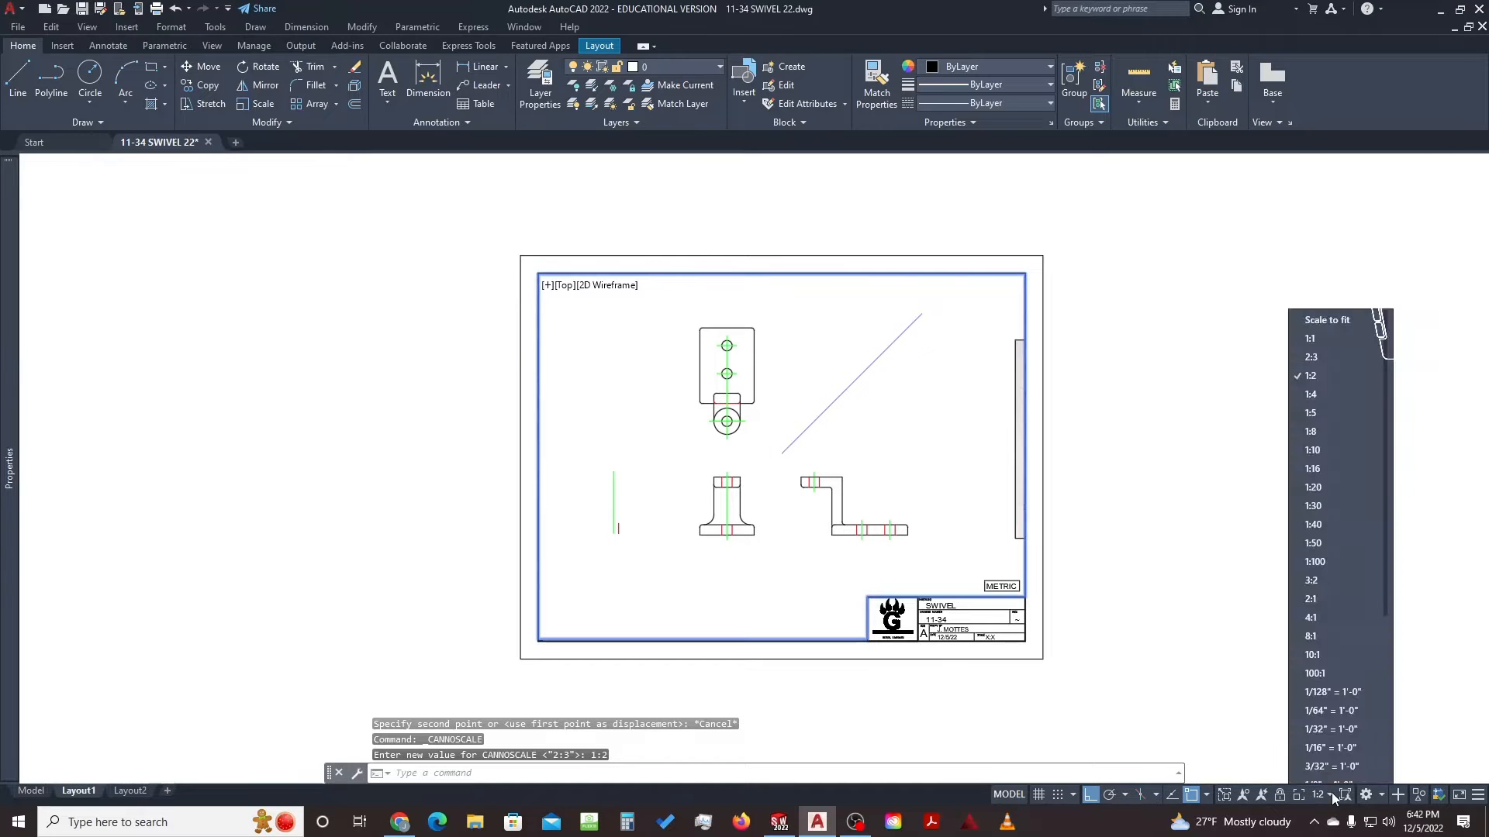
click(1320, 329)
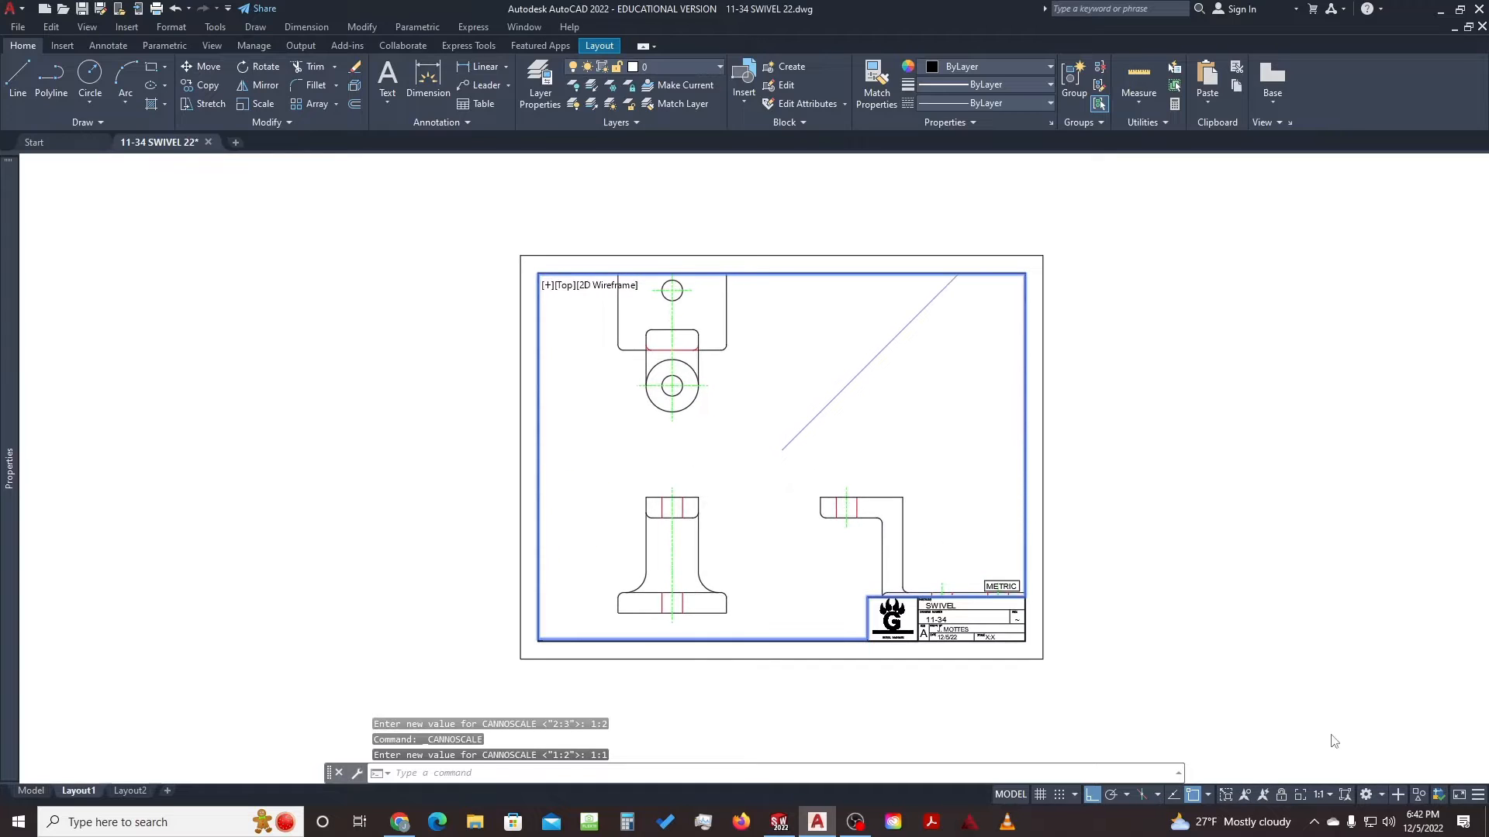
click(1325, 798)
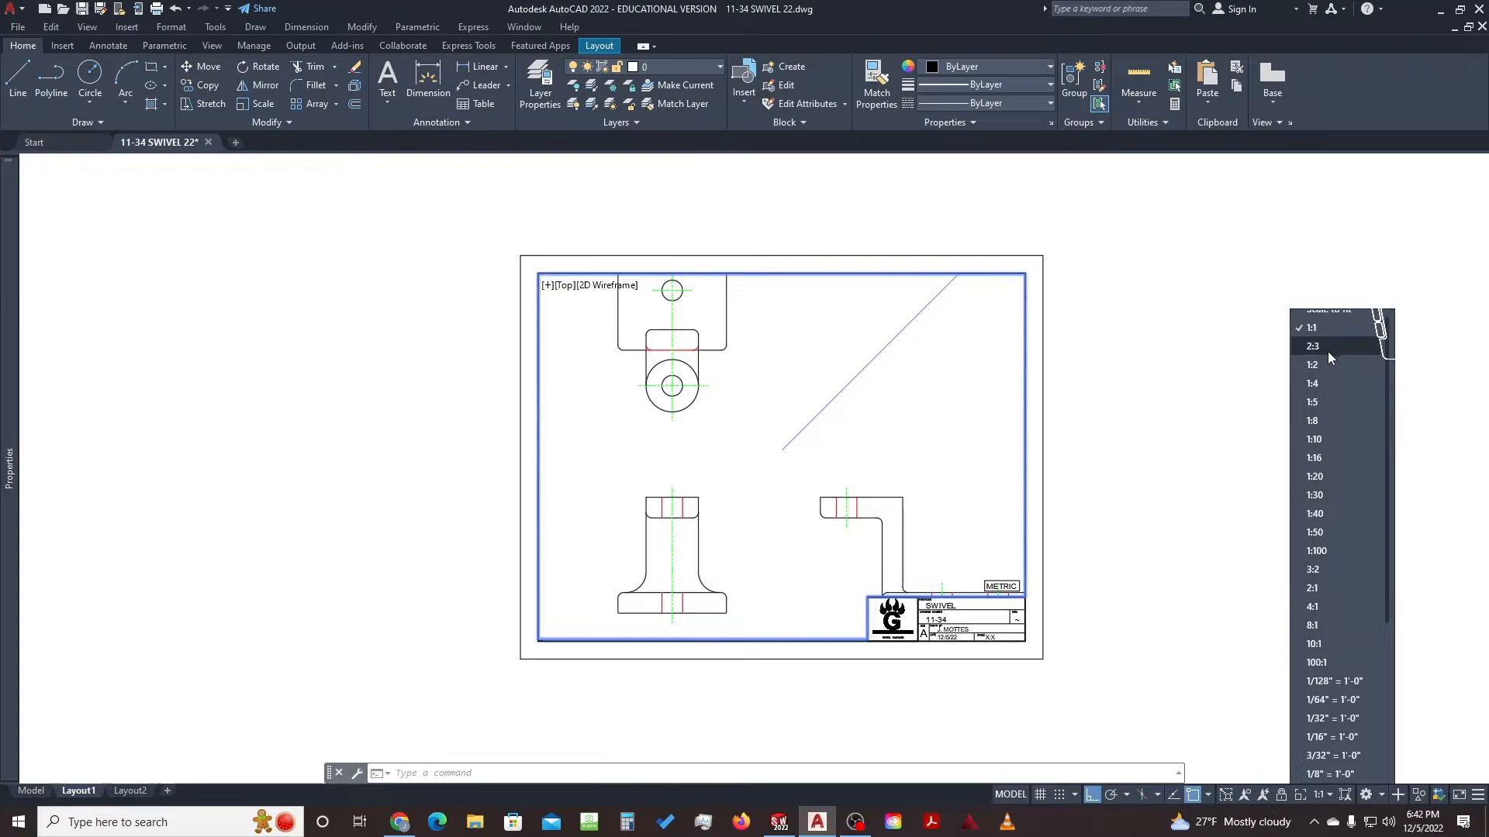
scroll(1327, 351, down, 1)
scroll(1330, 406, down, 5)
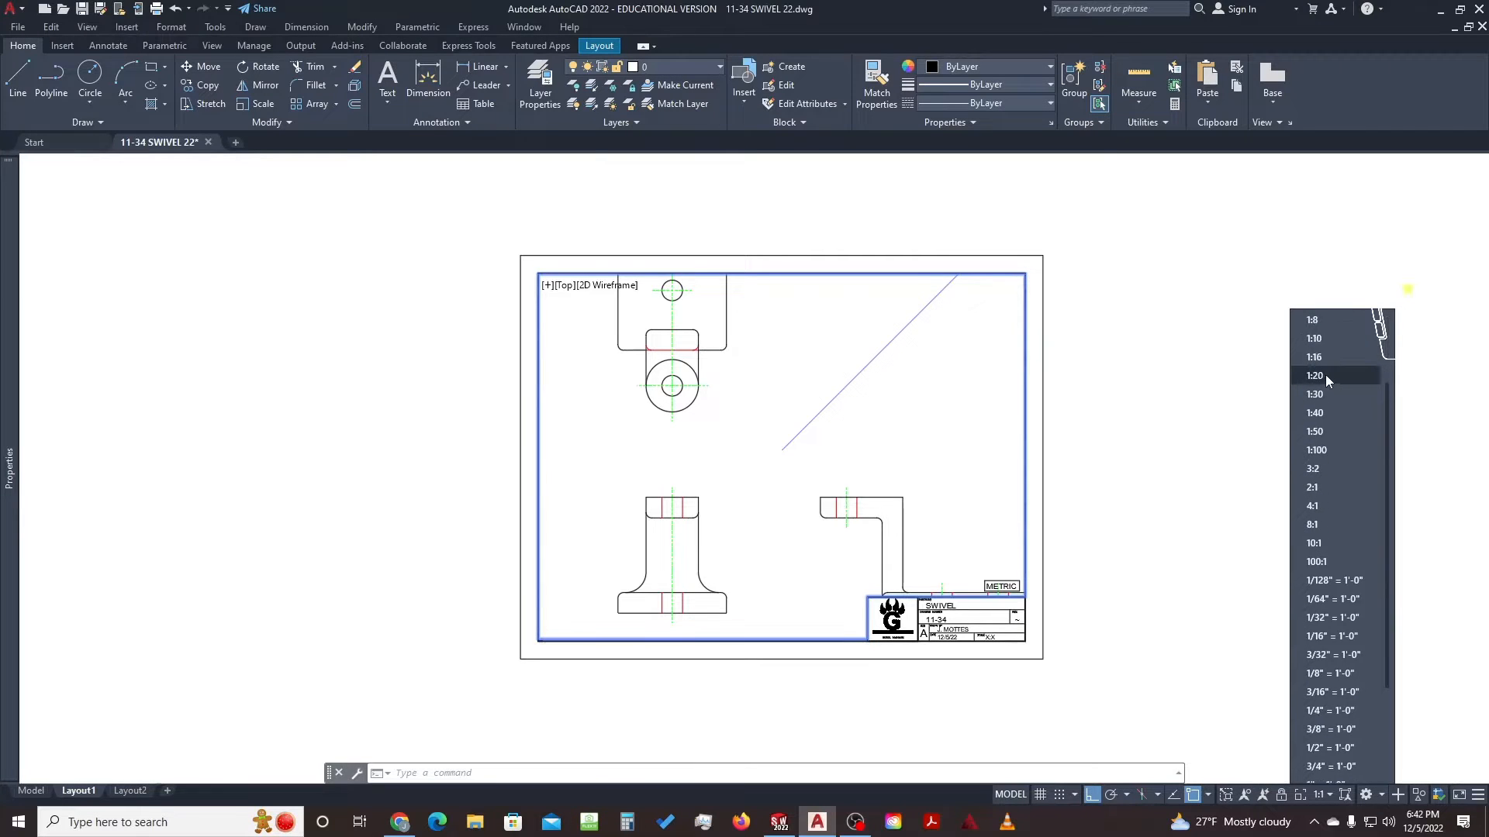
scroll(1332, 518, up, 2)
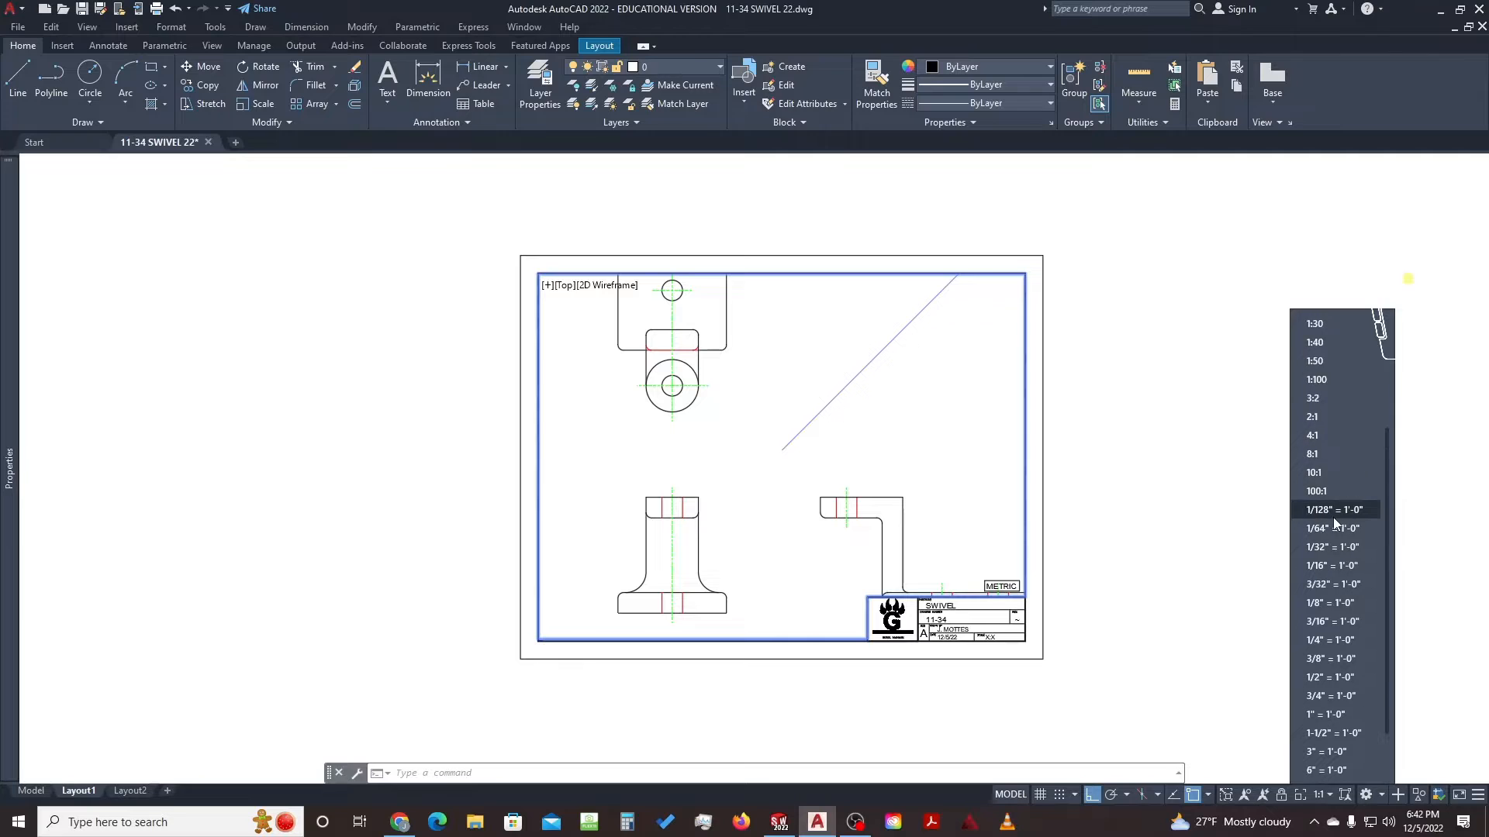
click(1324, 398)
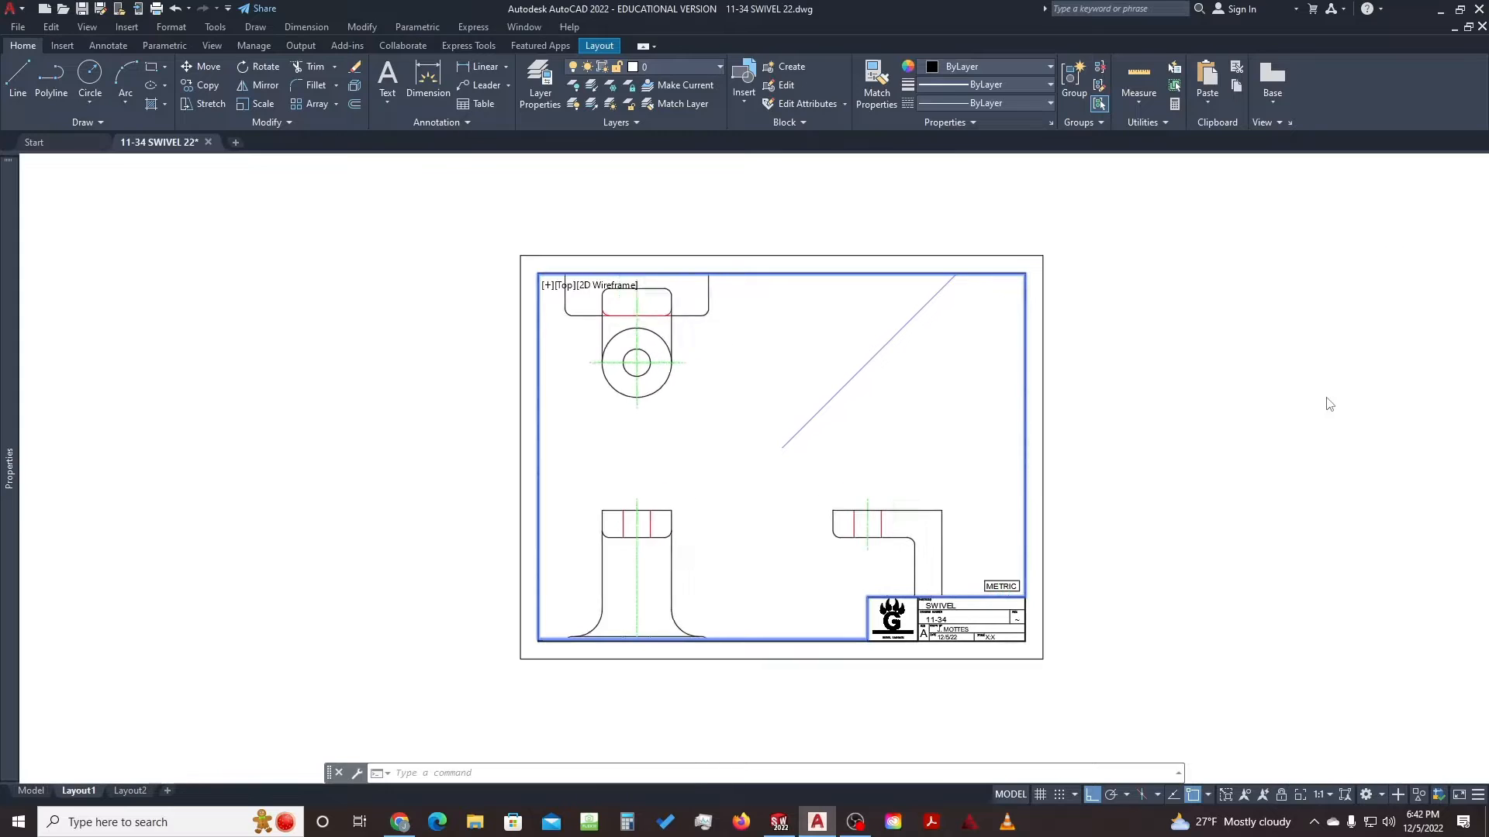
click(1320, 794)
scroll(1344, 461, up, 1)
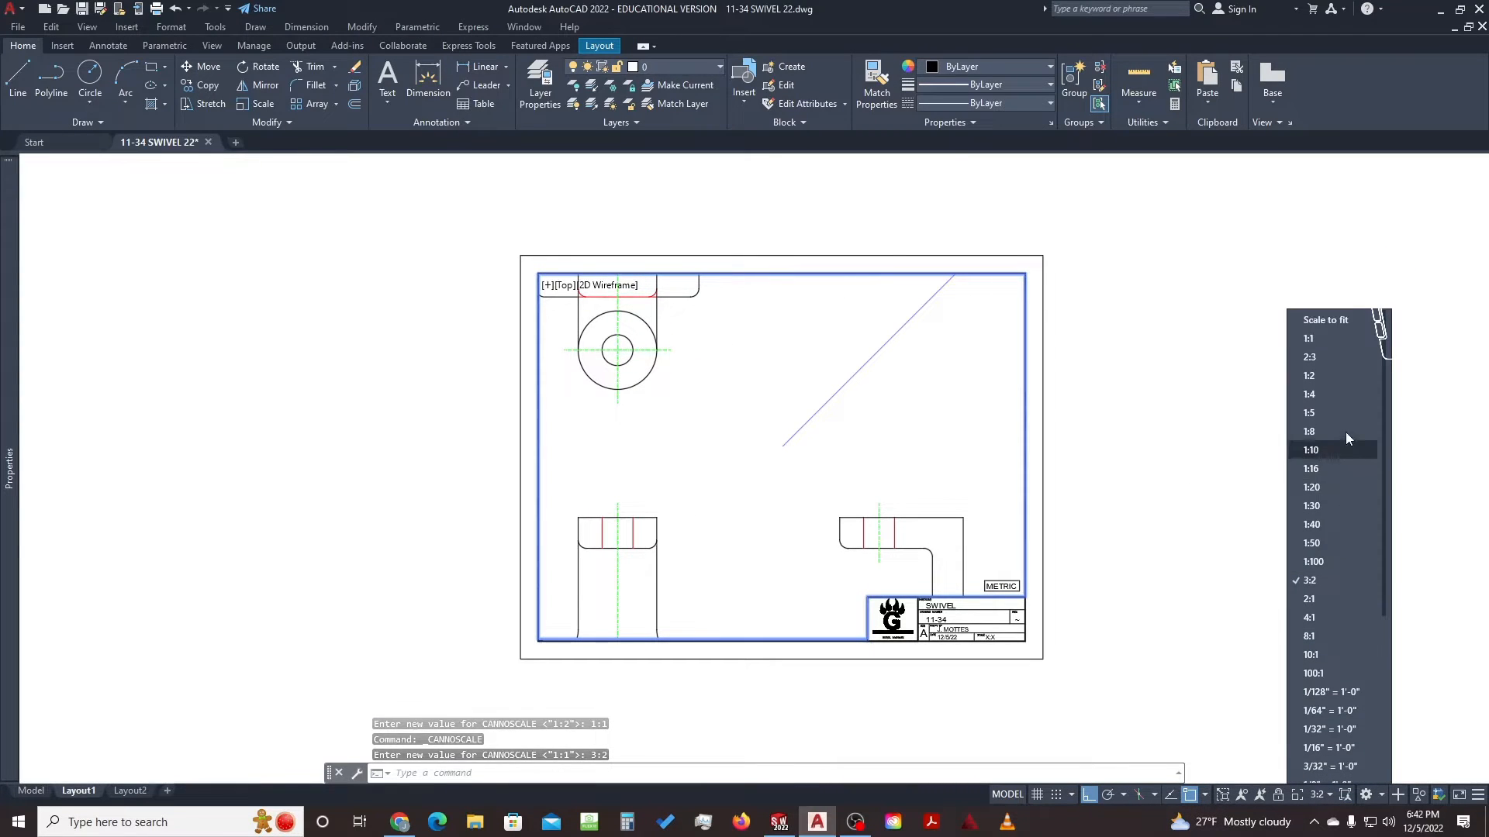
click(1326, 356)
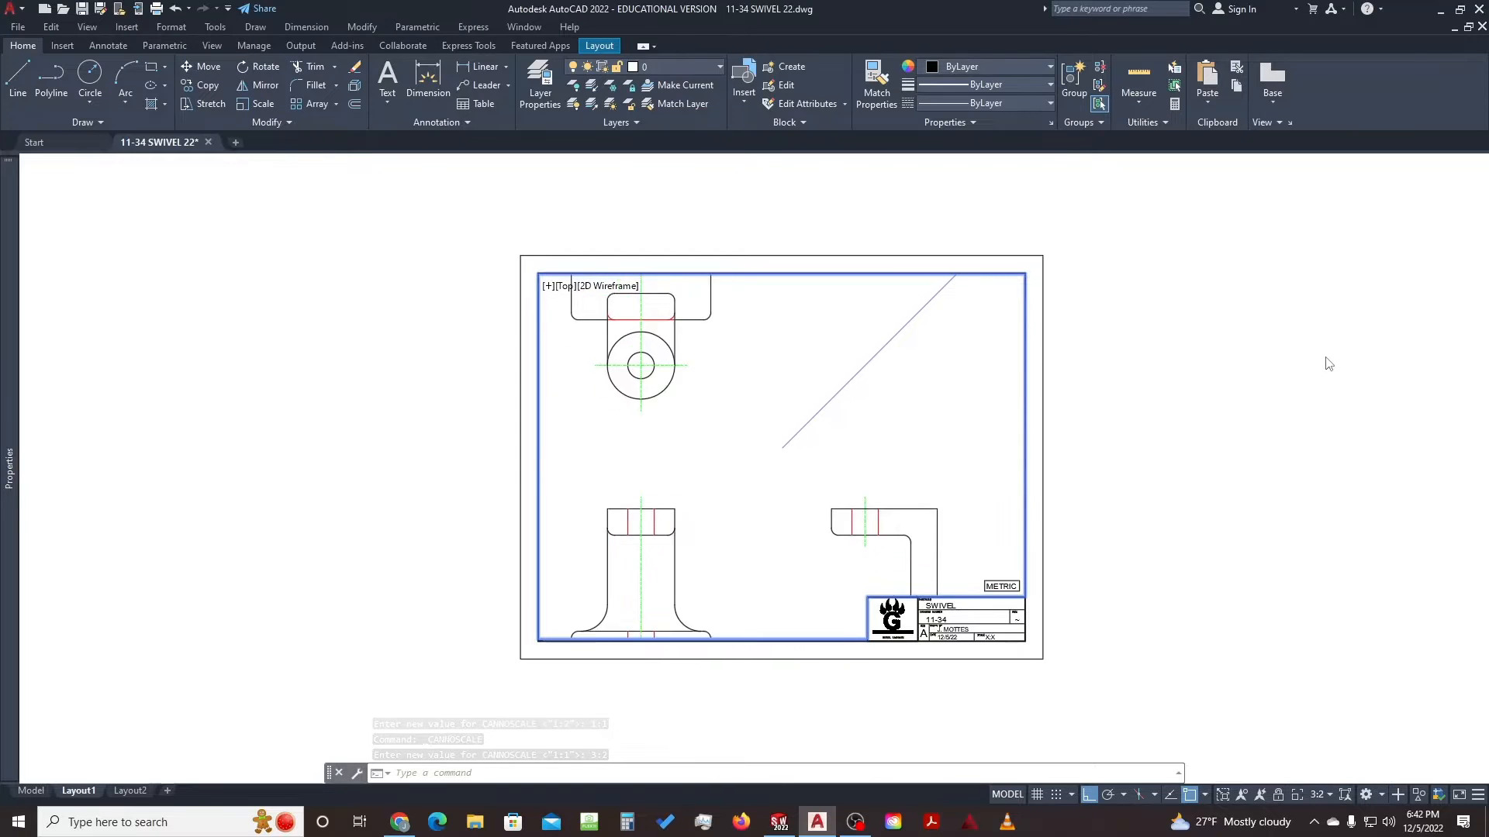
Settle the viewport annotation scale at 1:2 and check the bracket-shaped side view
mouse_move(912, 425)
middle_down()
mouse_move(864, 426)
mouse_move(828, 485)
mouse_move(898, 431)
middle_up()
middle_drag(917, 433, 918, 434)
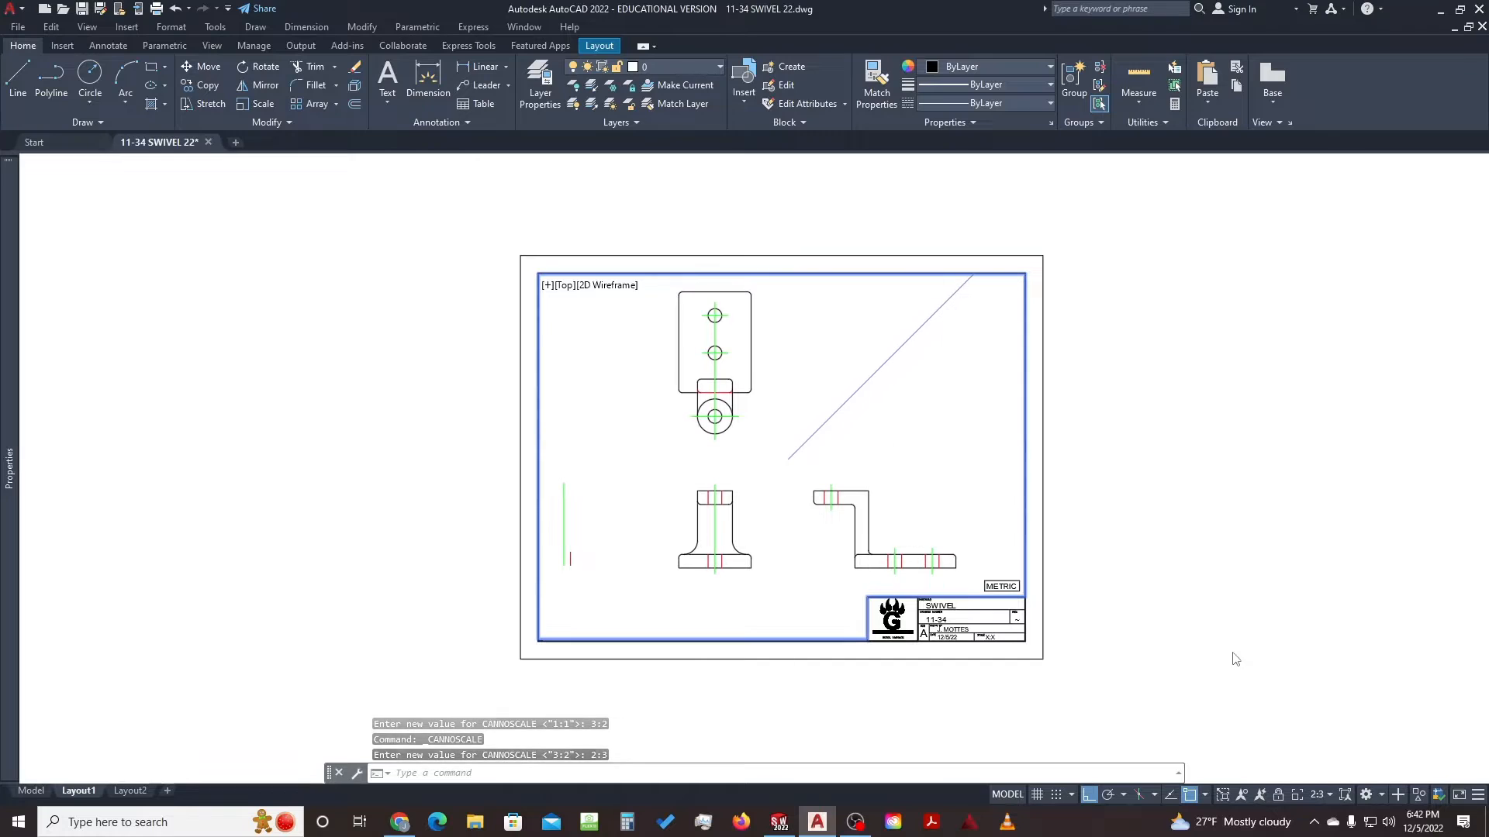
click(1323, 796)
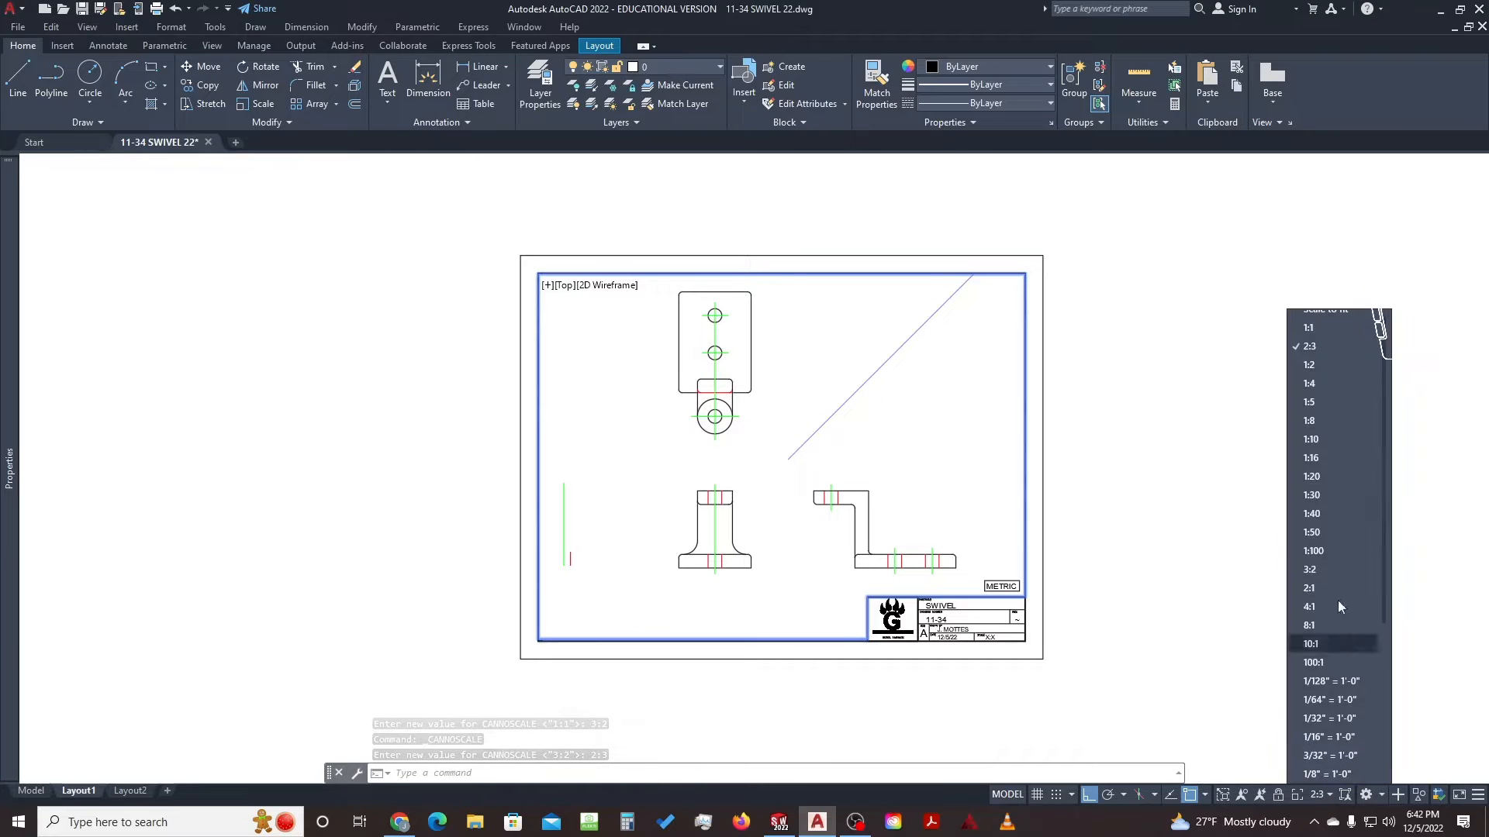
click(1323, 365)
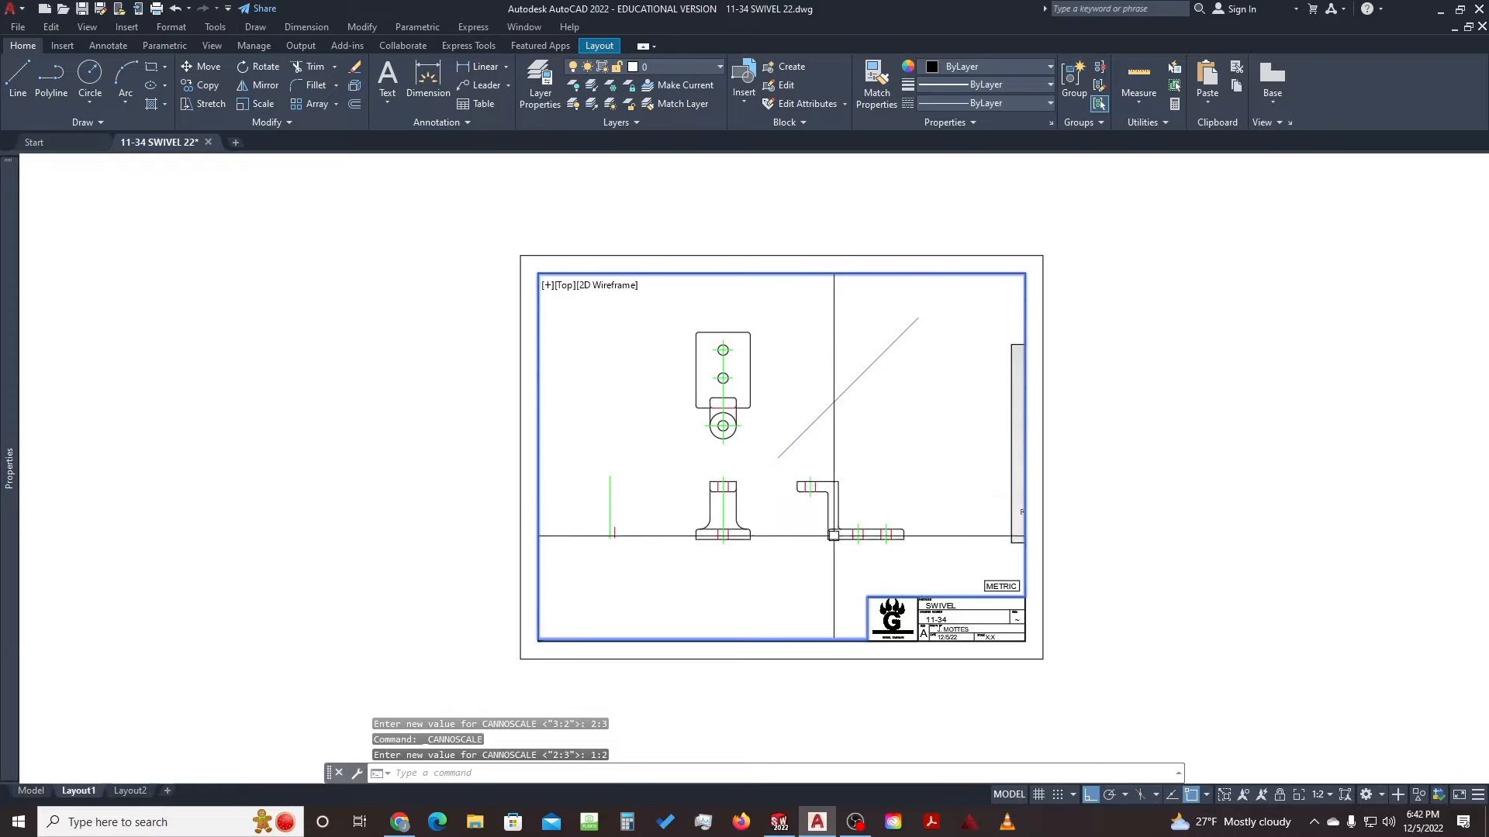
click(784, 476)
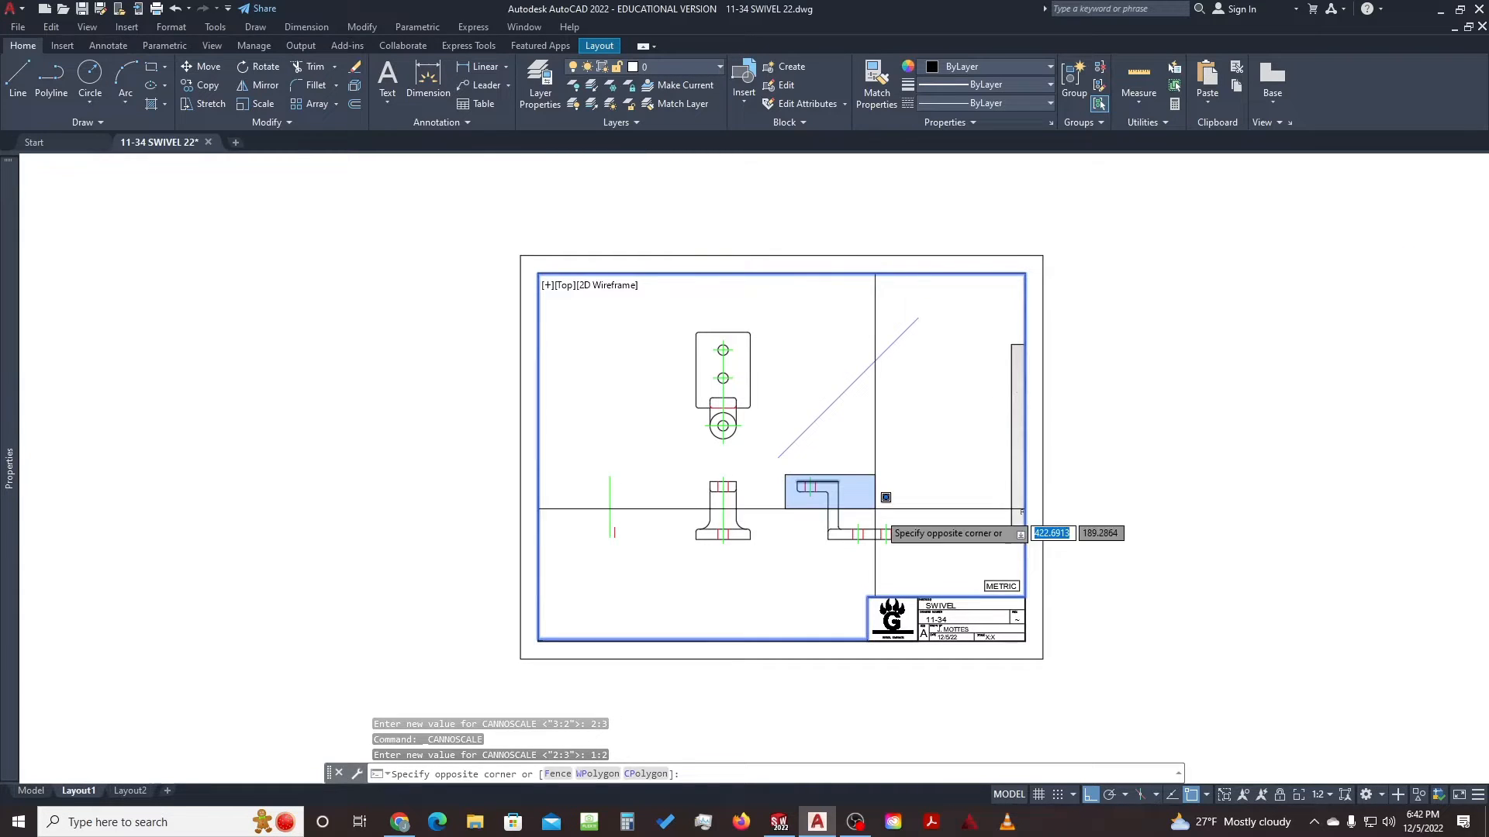
click(926, 543)
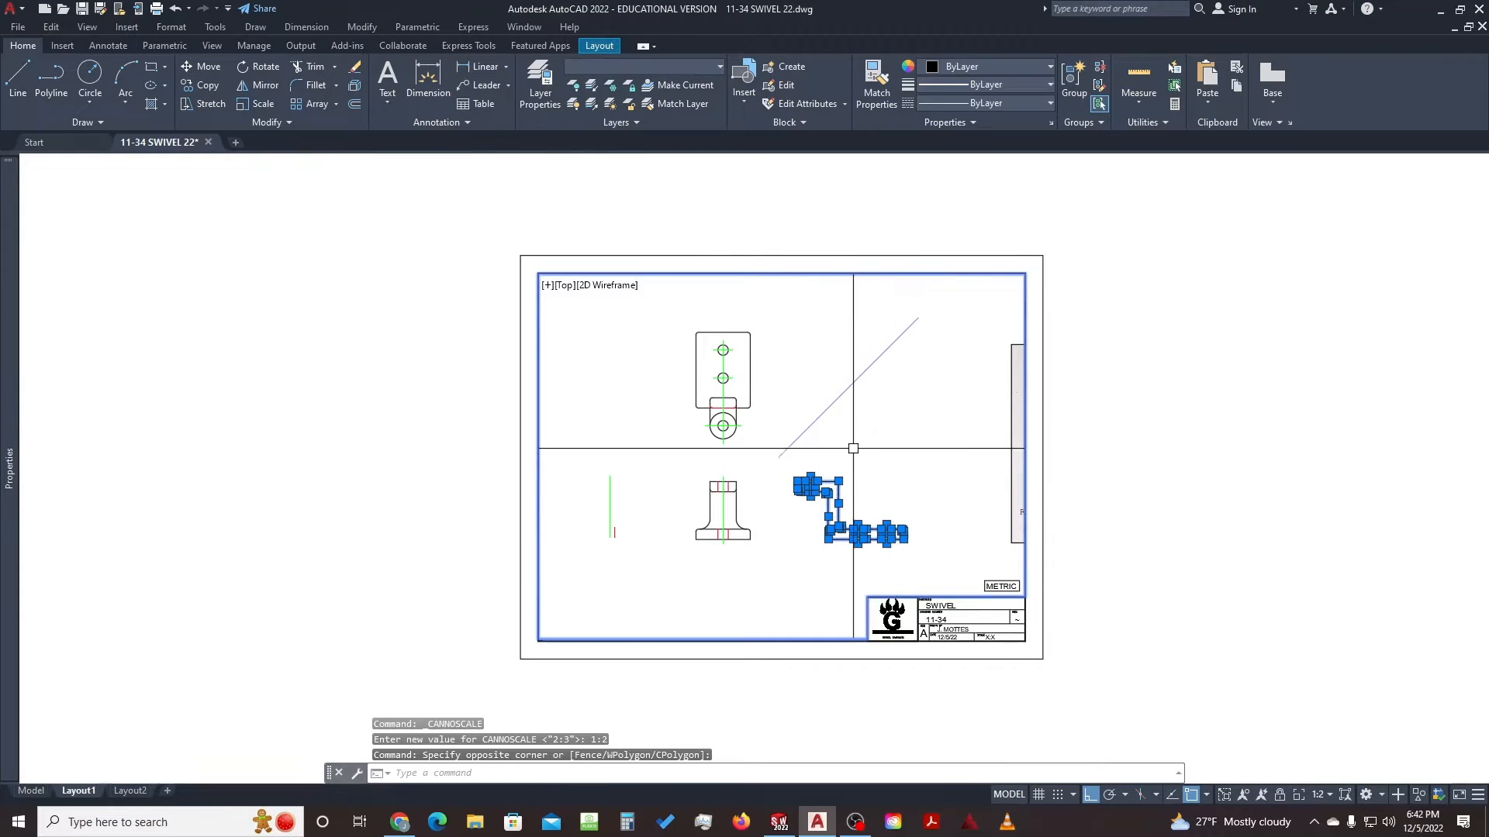
key(Escape)
key(Escape)
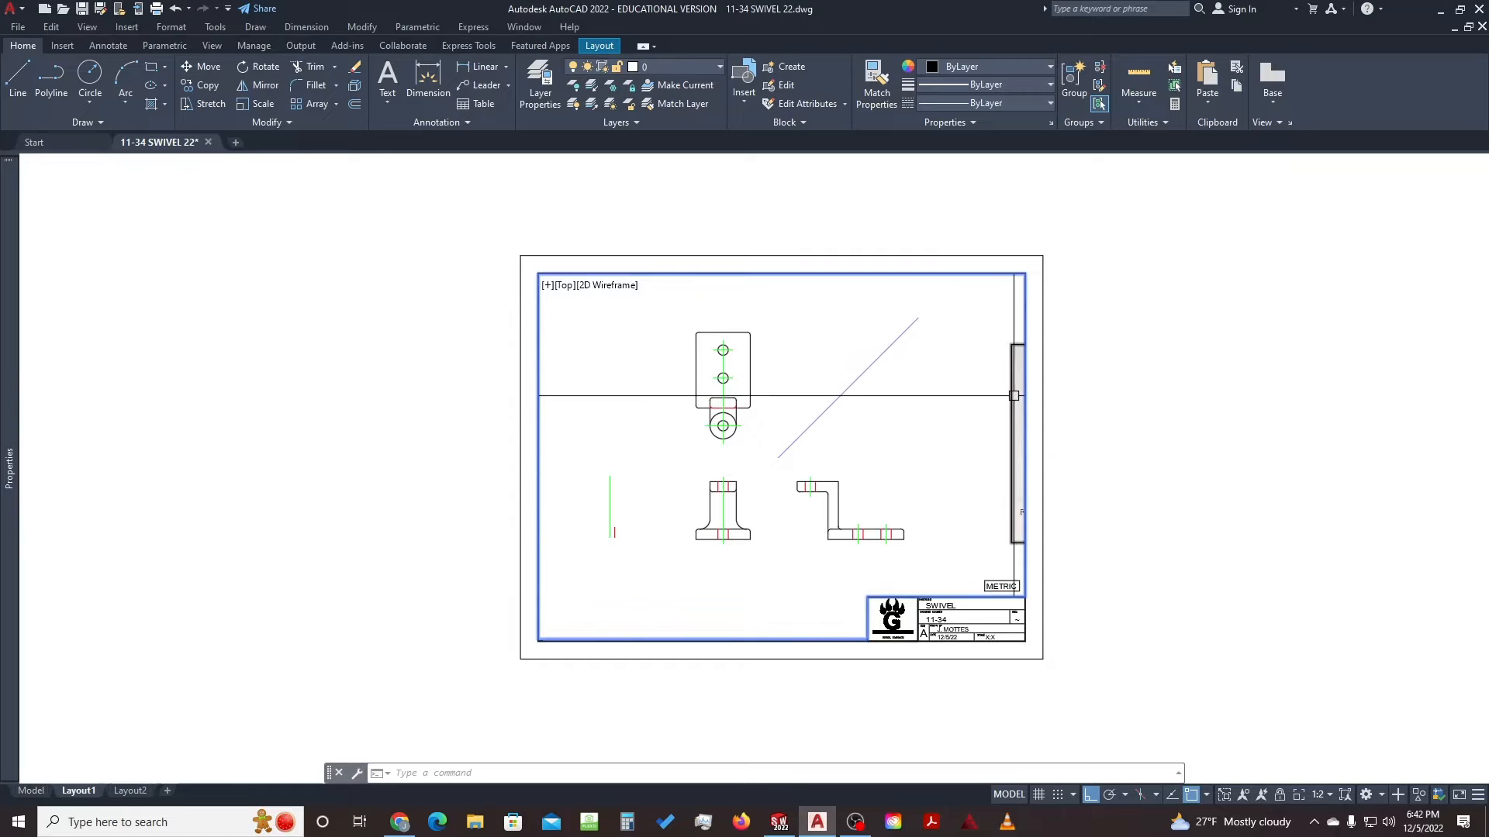
Check the stray green and red lines, then leave the viewport and switch to model space
click(631, 497)
click(588, 544)
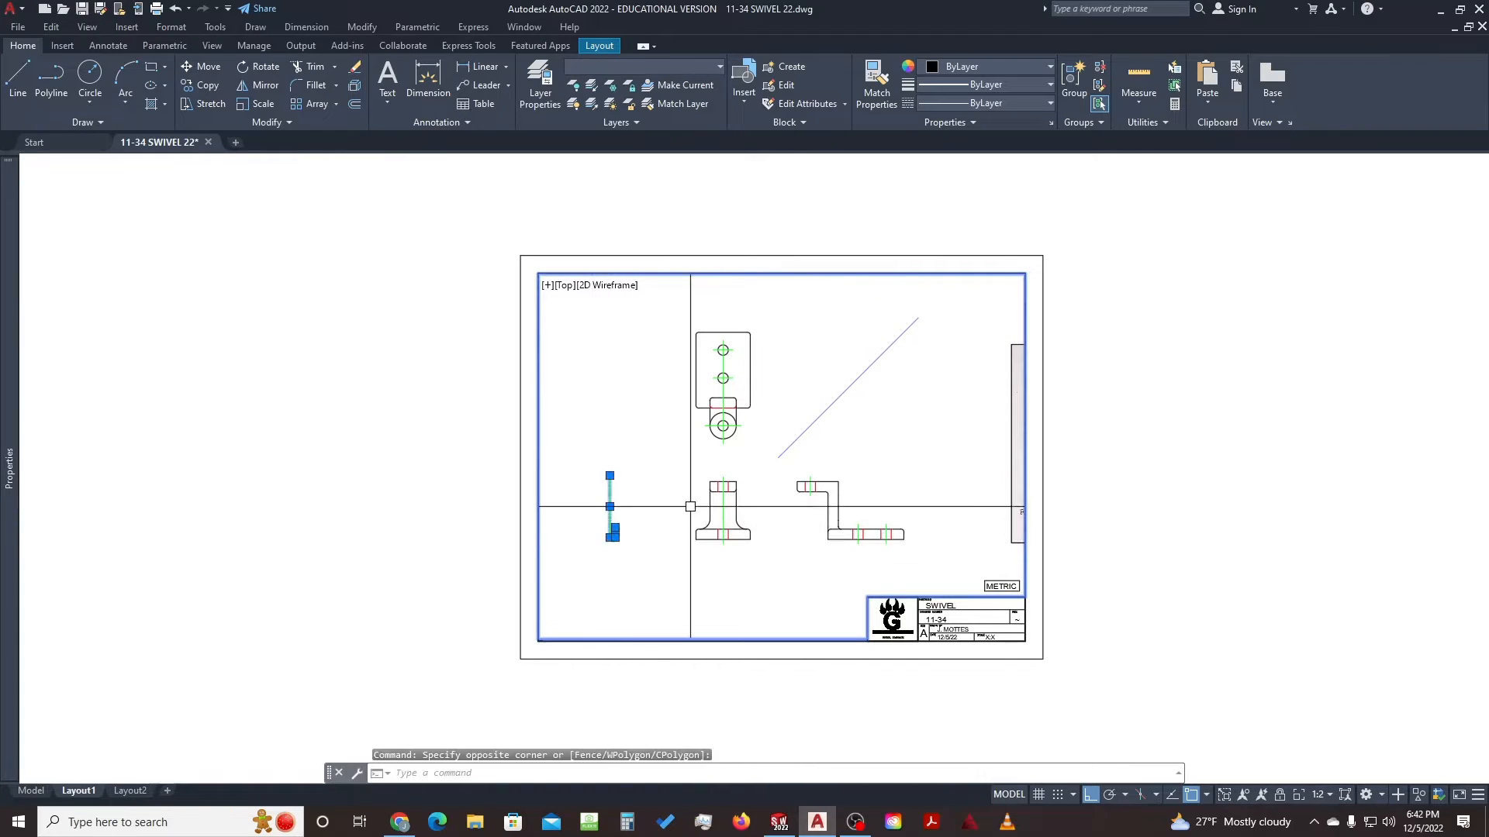
key(Escape)
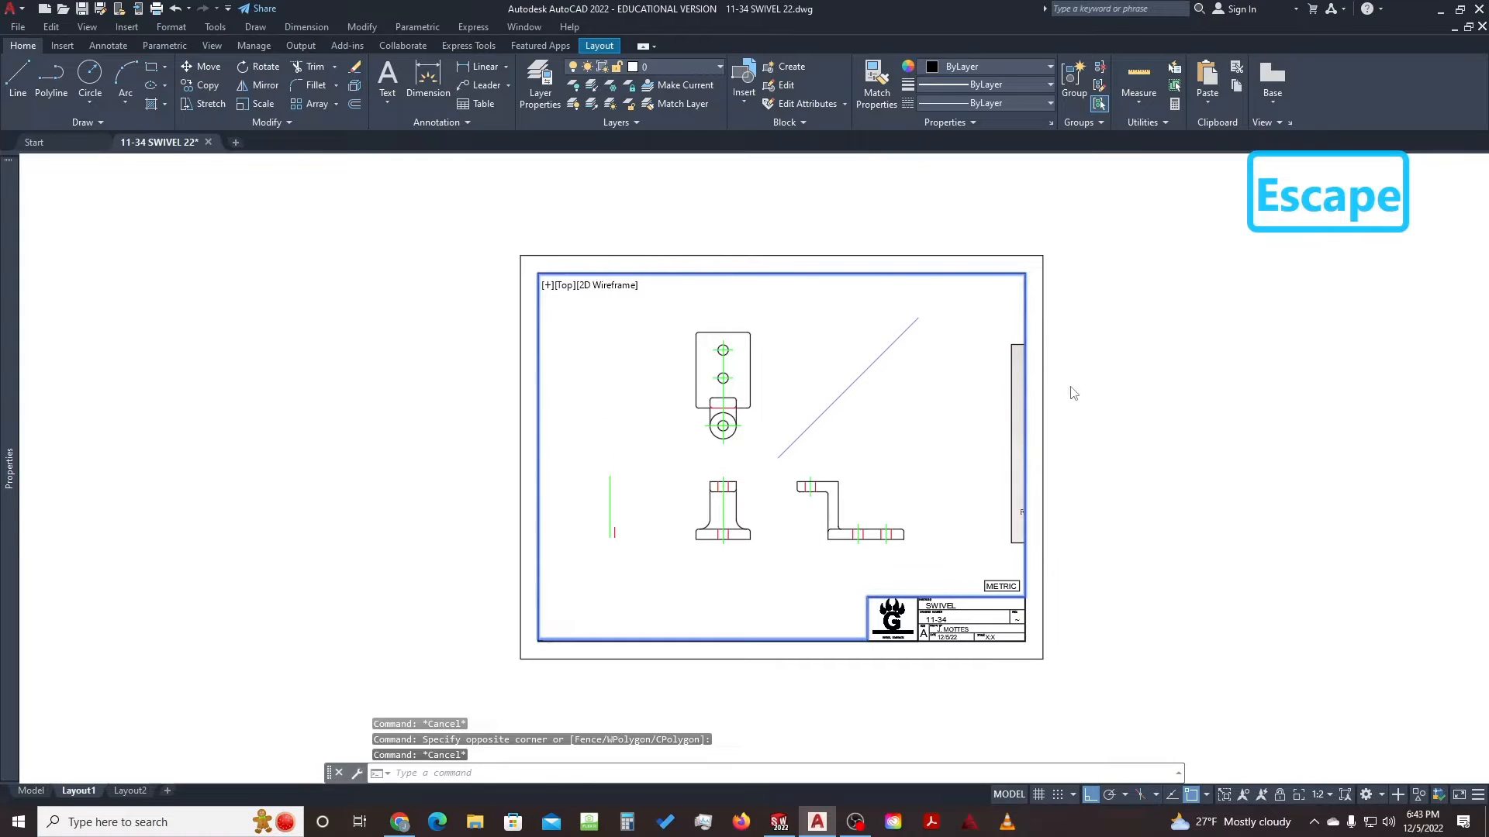
double_click(1094, 423)
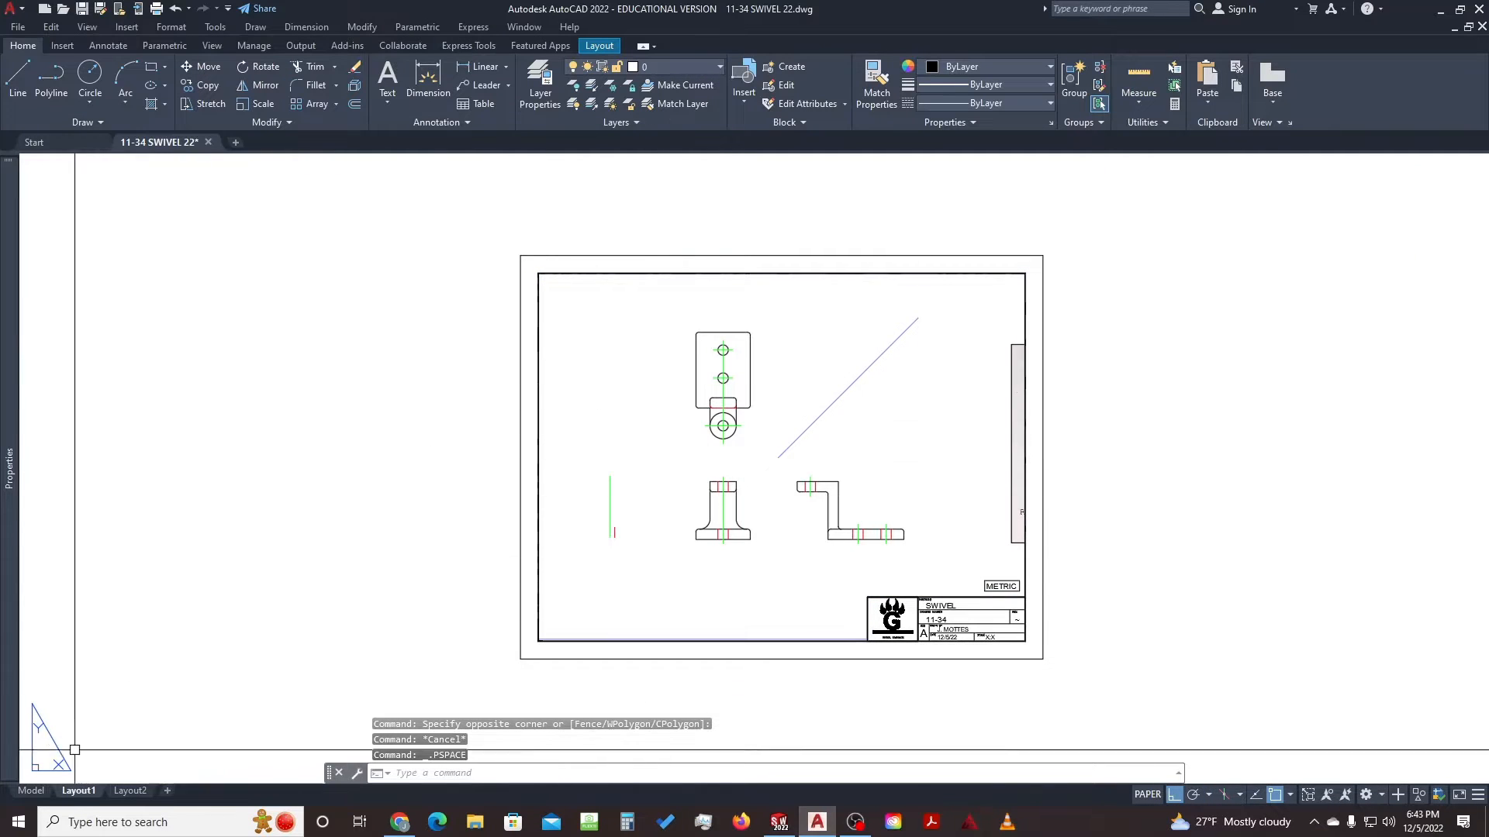
click(31, 791)
Window-select the reference picture and move it further right of the views
scroll(600, 406, down, 4)
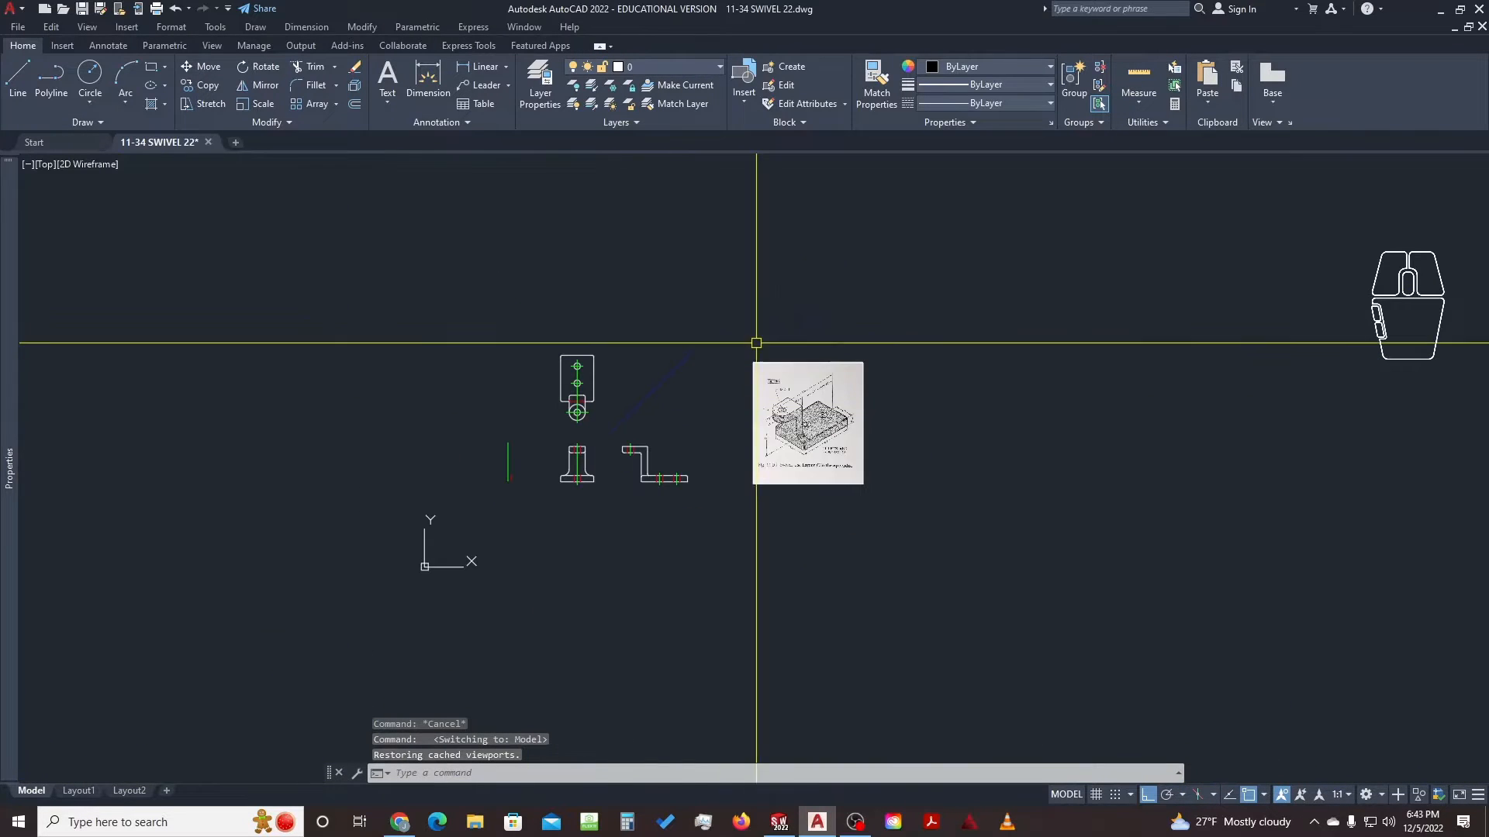
click(970, 315)
click(721, 503)
text(move)
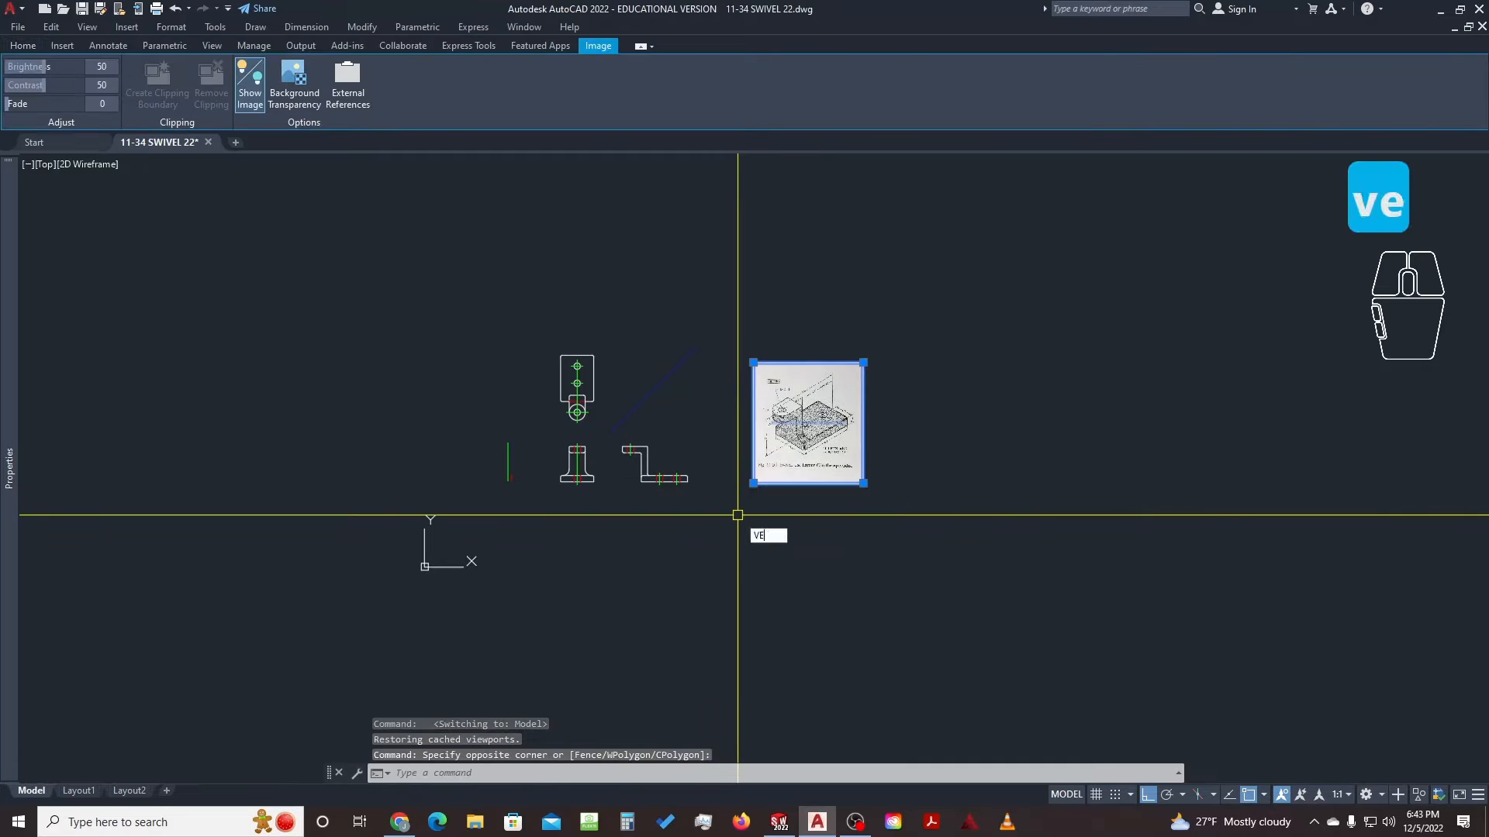
key(space)
click(737, 522)
click(849, 553)
Move the stray green and red lines further left
text(move)
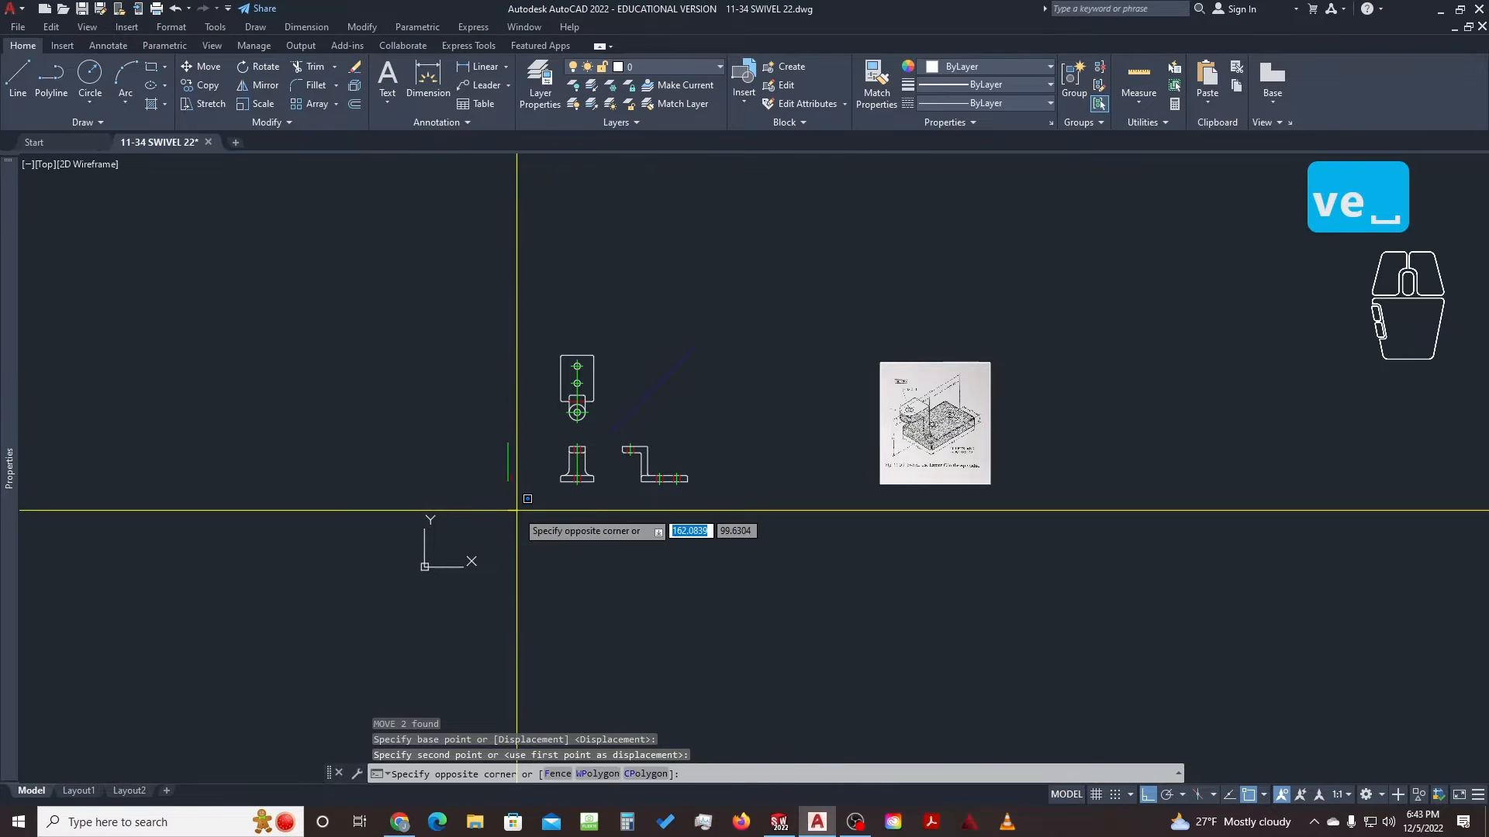
key(space)
click(521, 523)
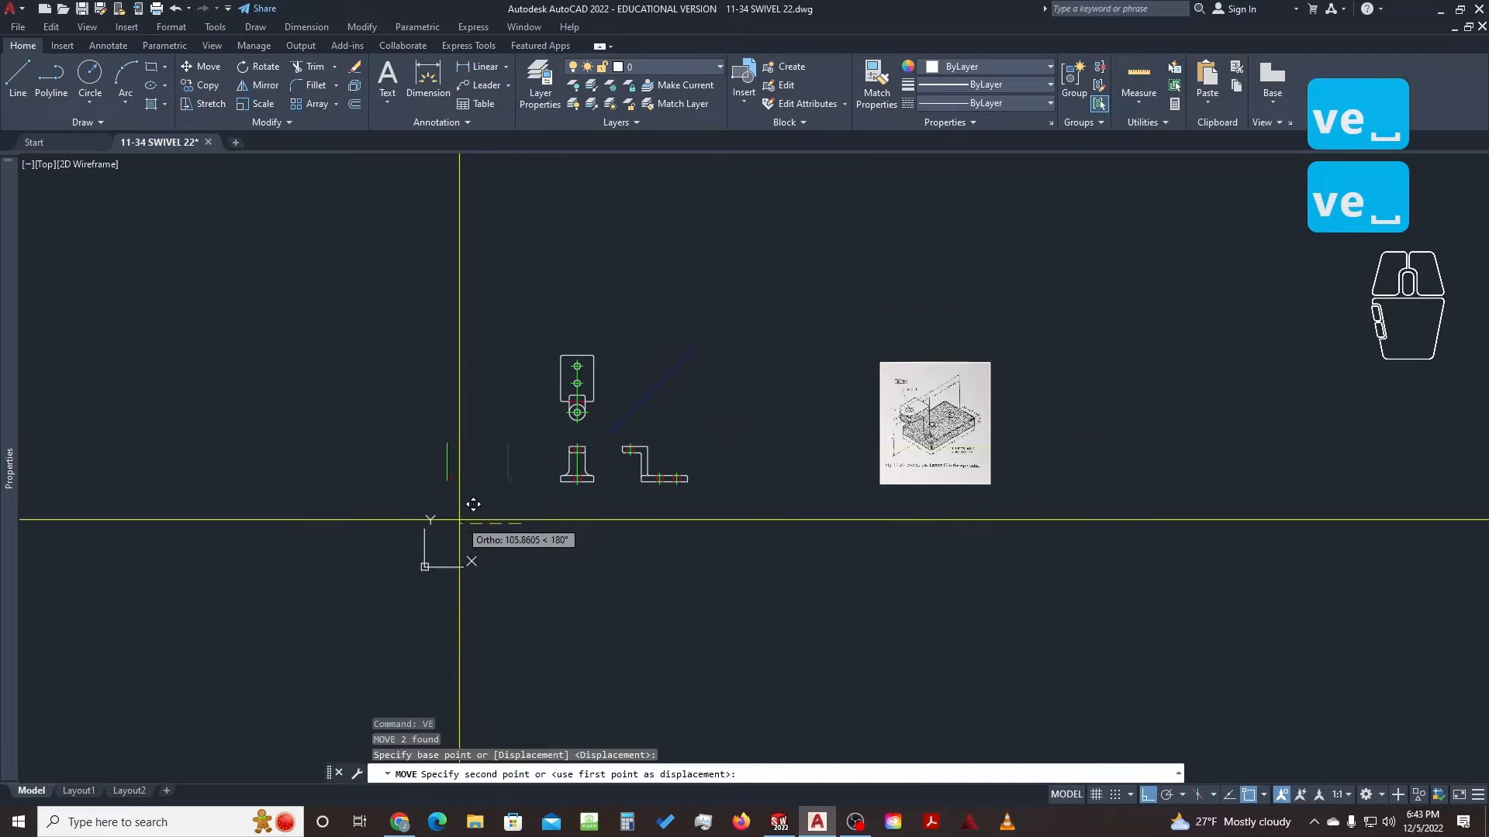
click(459, 519)
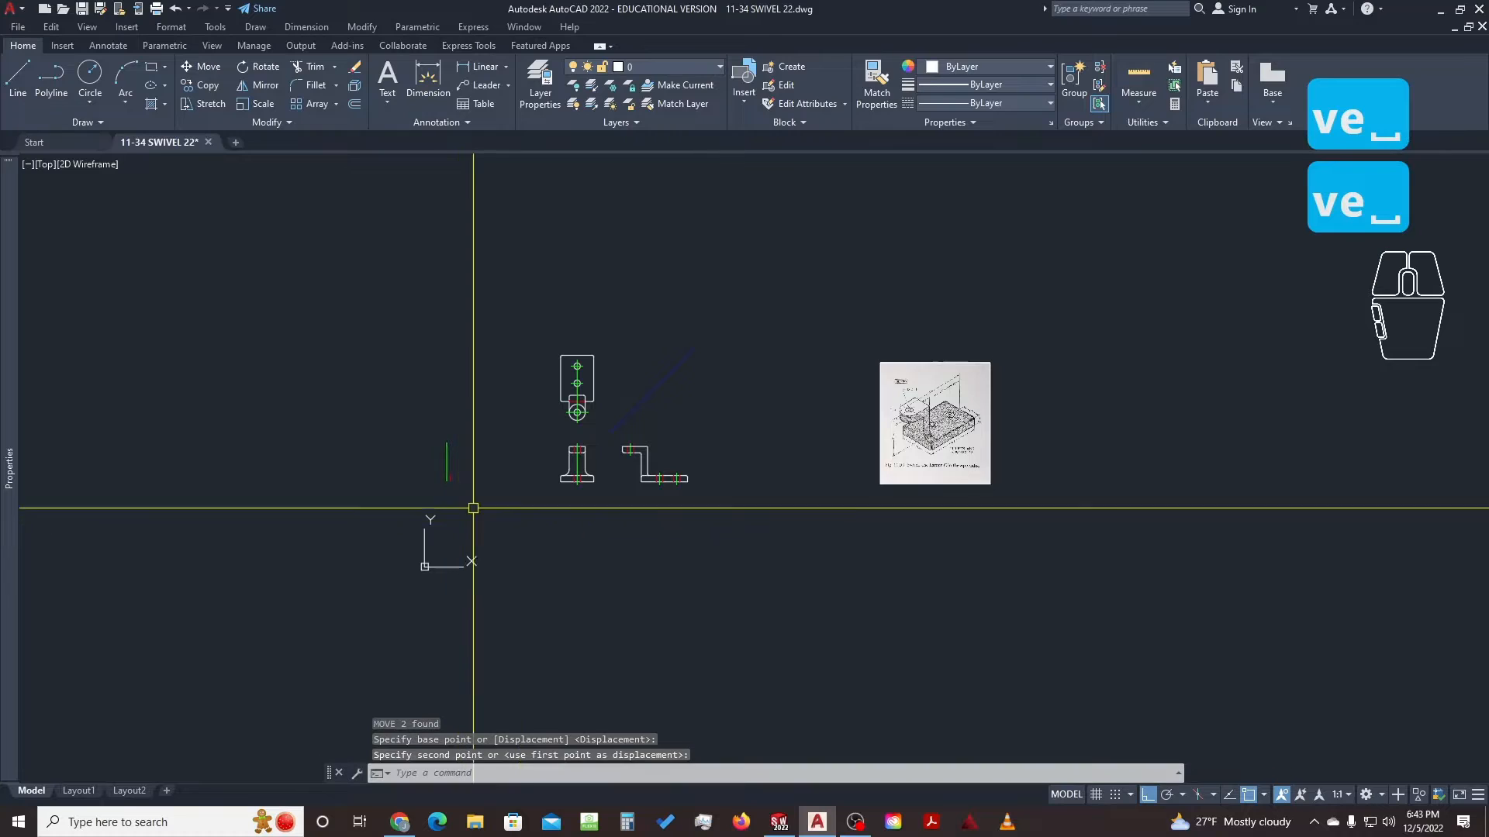
Return to the Layout1 sheet and start the PLOT command
click(79, 792)
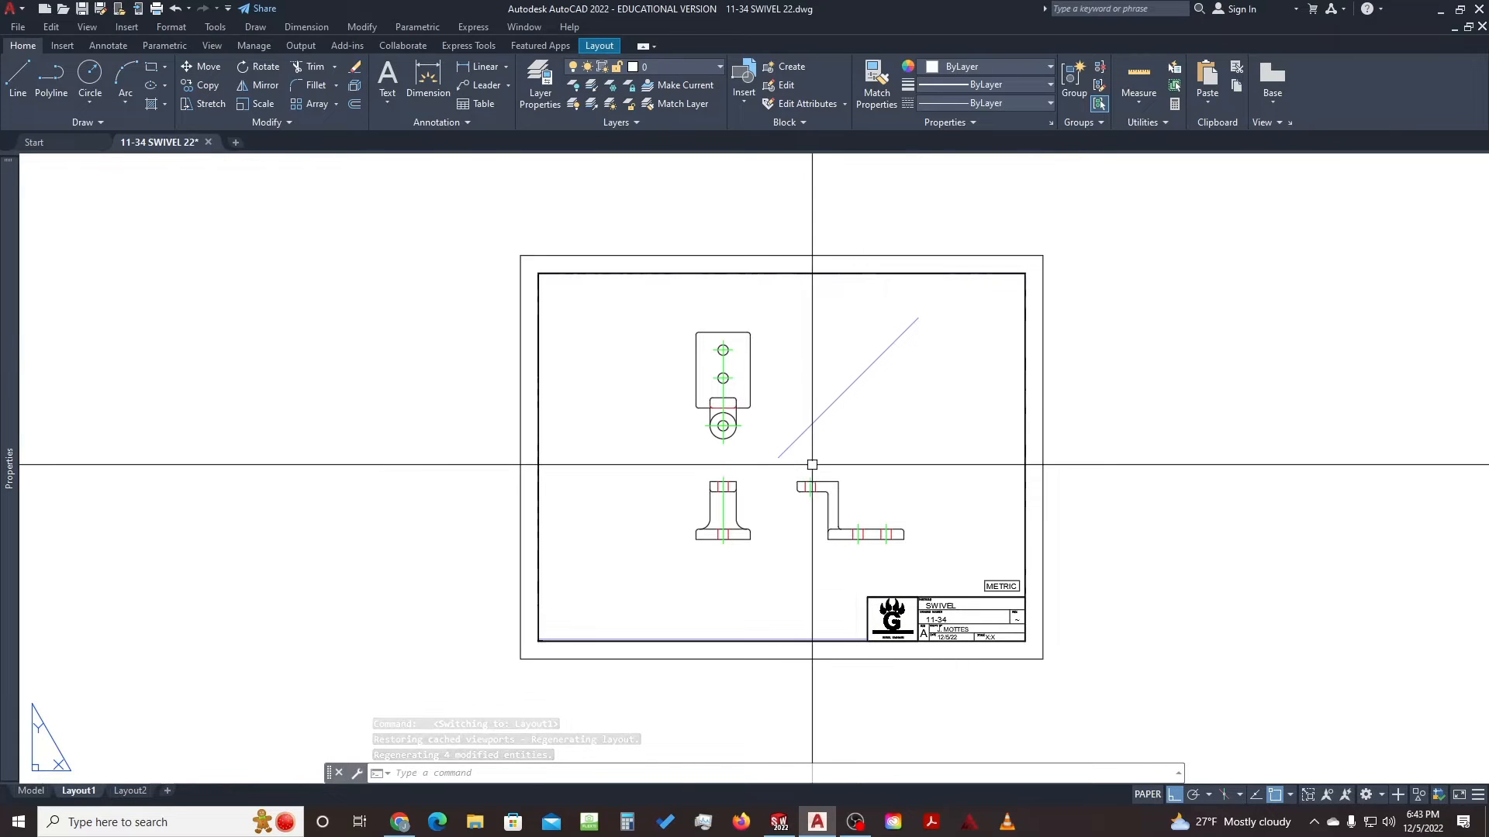
click(904, 371)
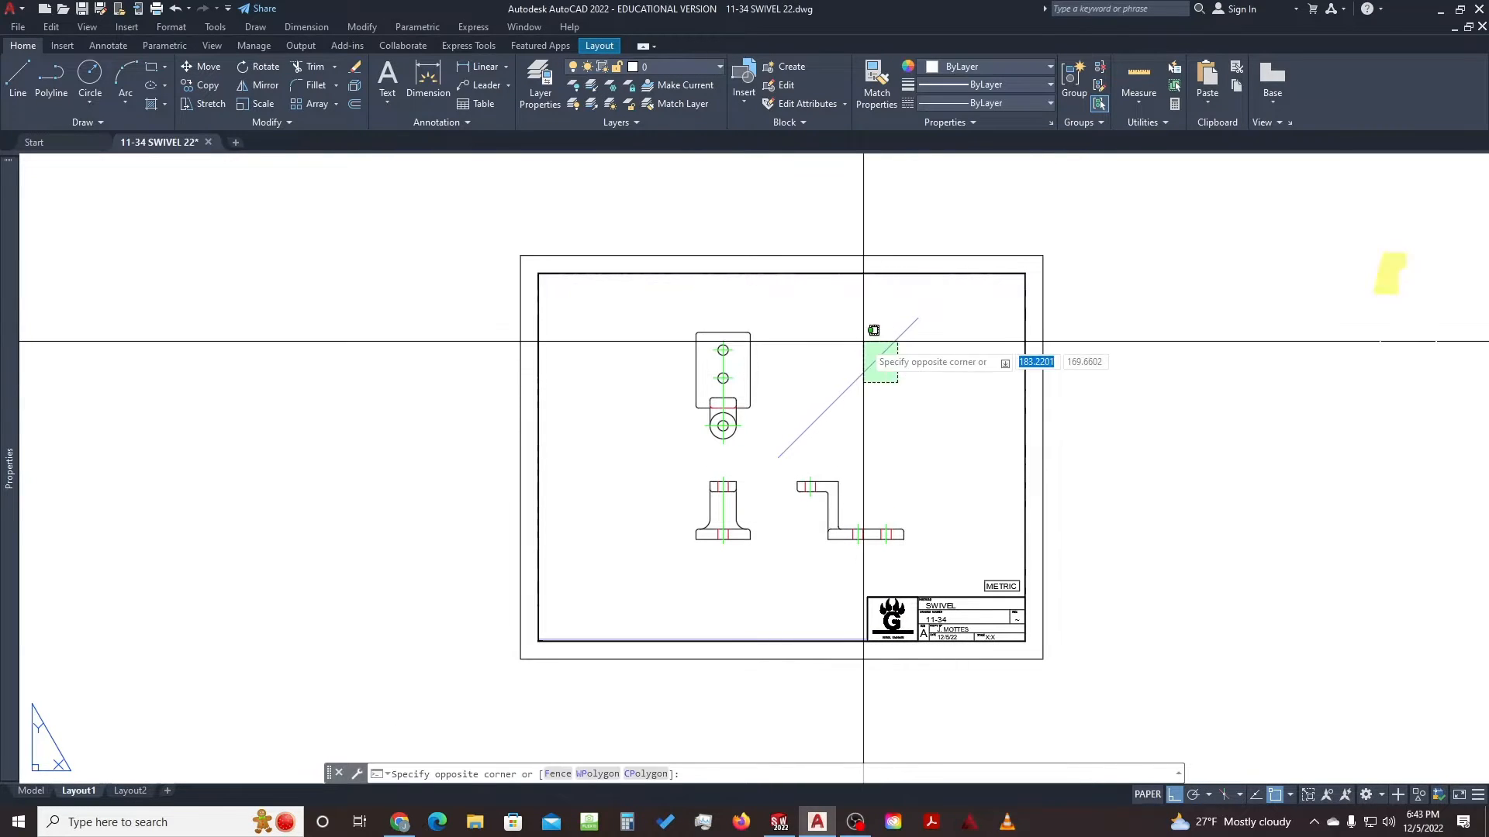
click(870, 327)
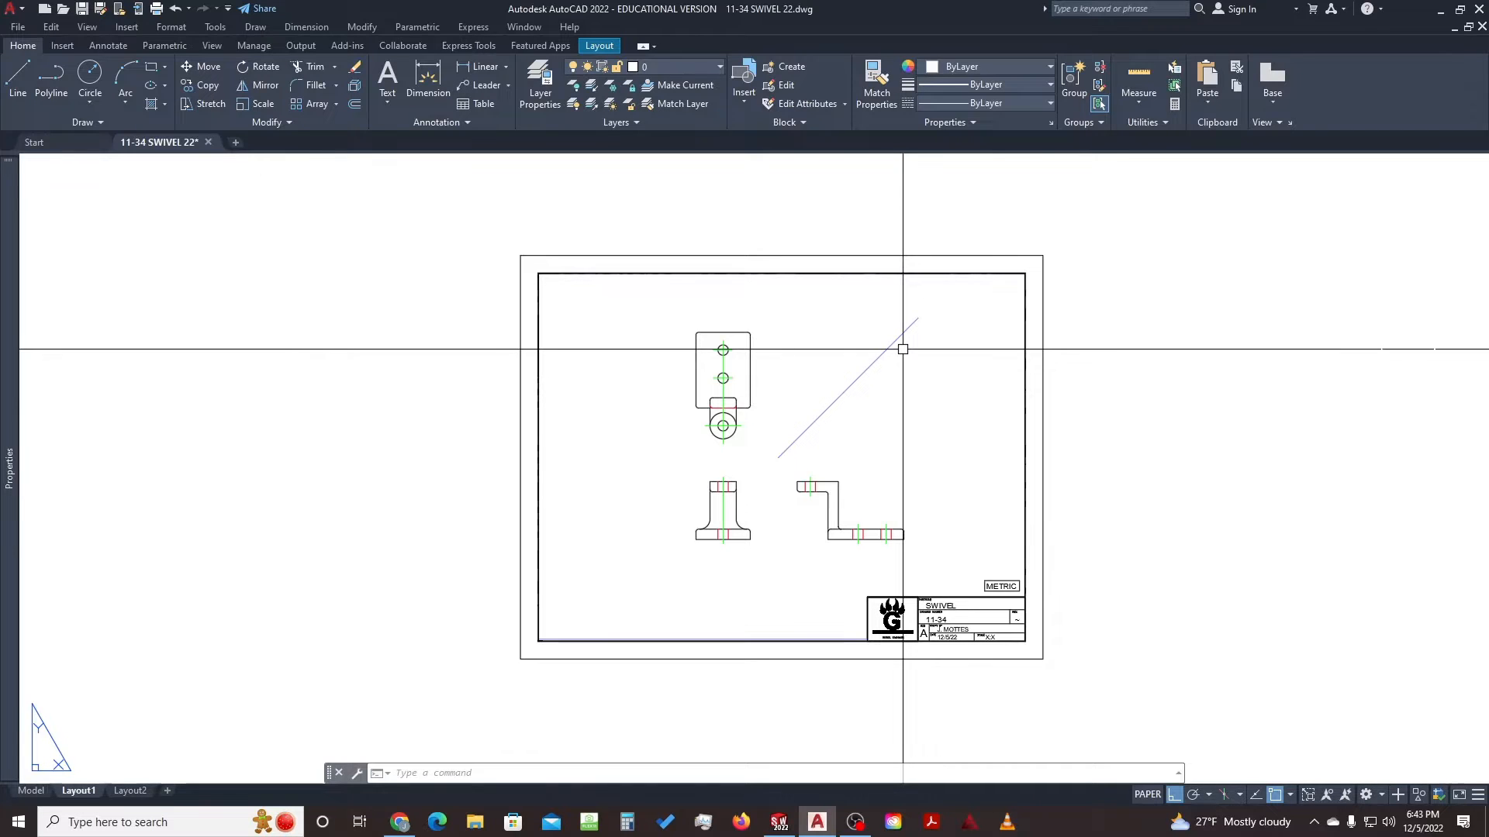
text(plo)
key(Return)
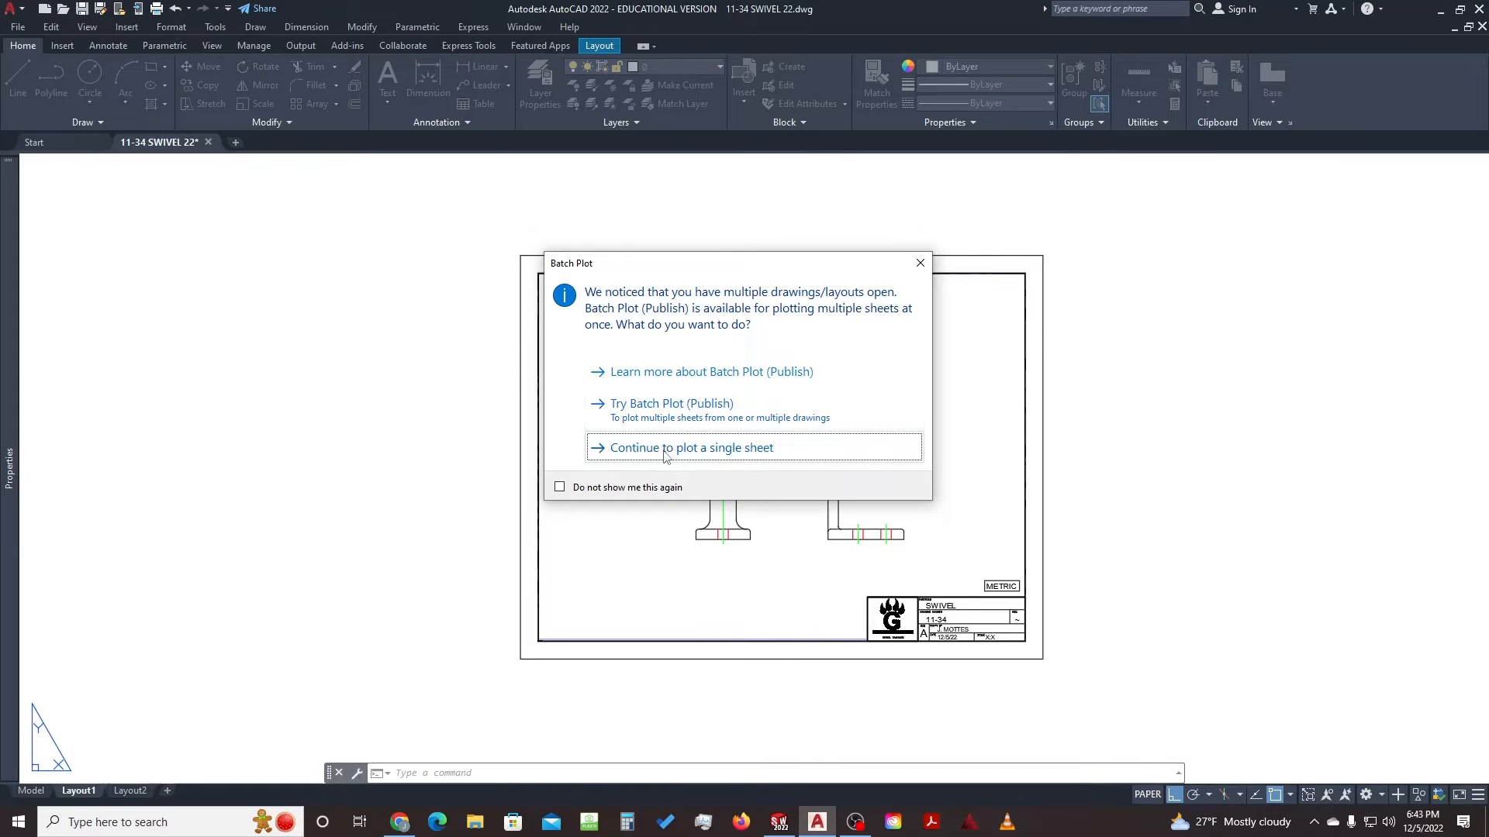
Suppress the batch plot prompt, continue with a single sheet, and dismiss the plotter warning
click(560, 488)
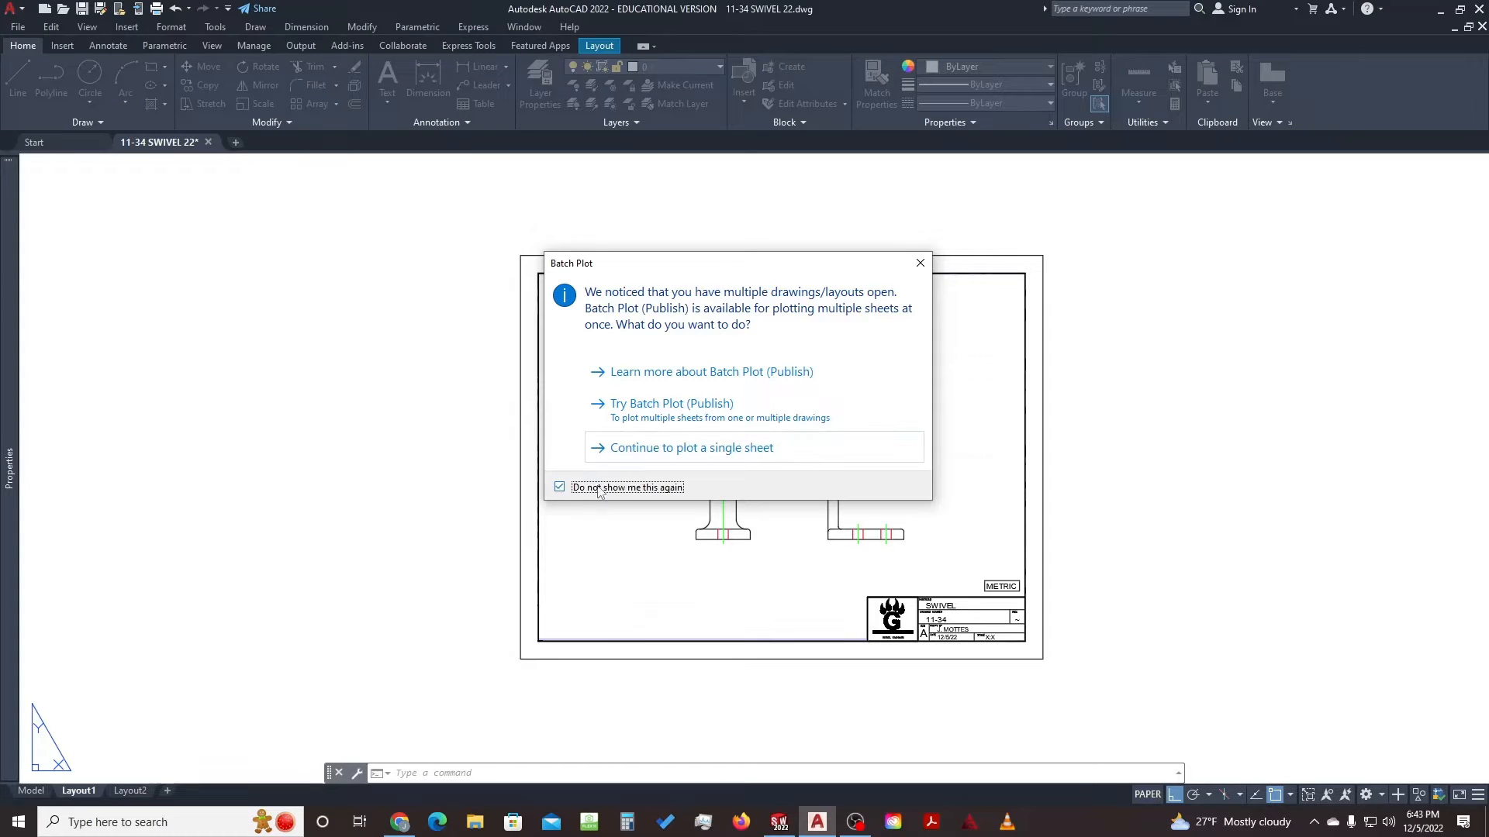
click(646, 450)
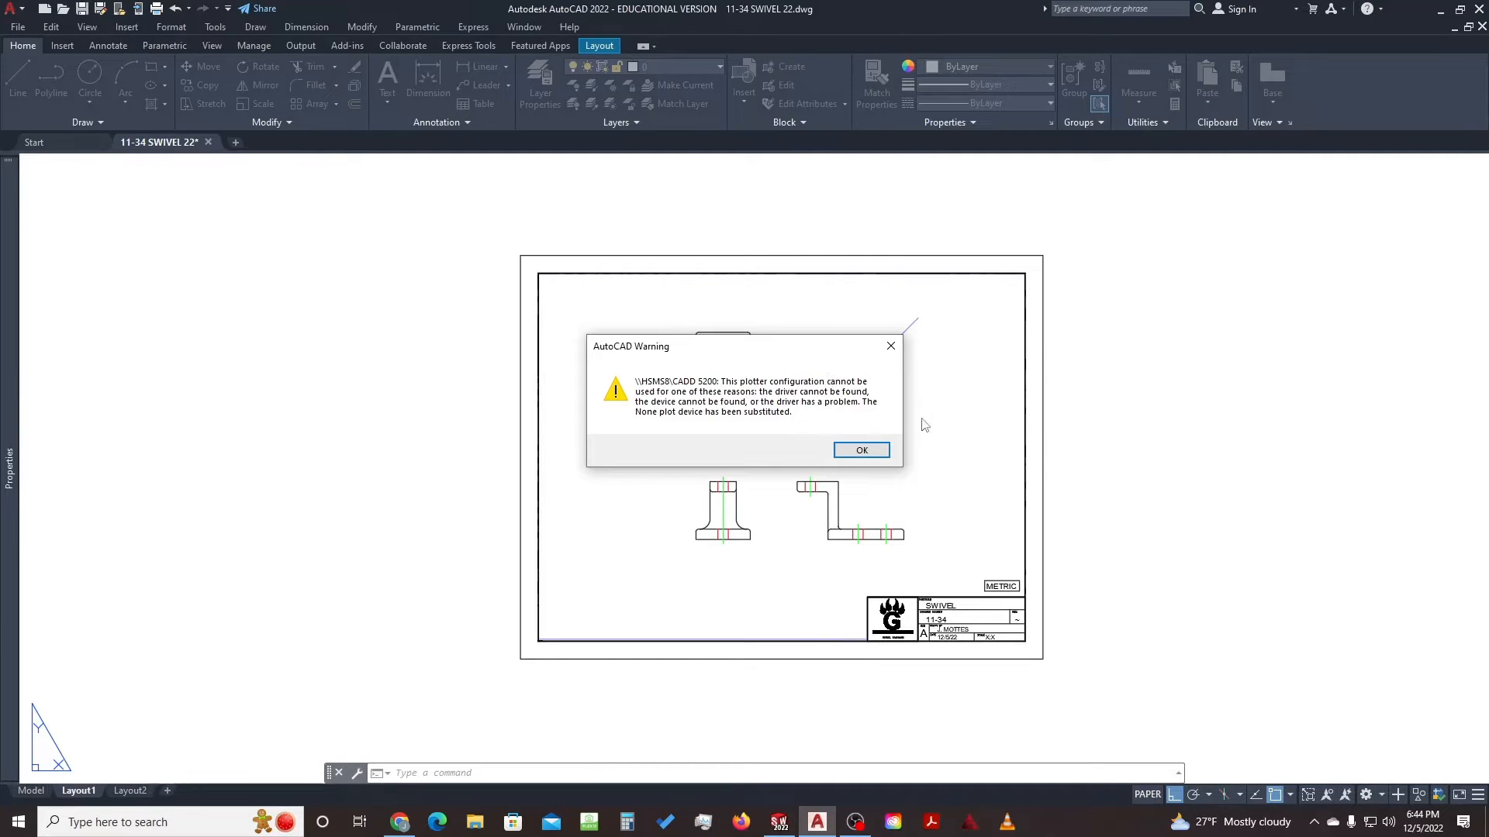
click(861, 450)
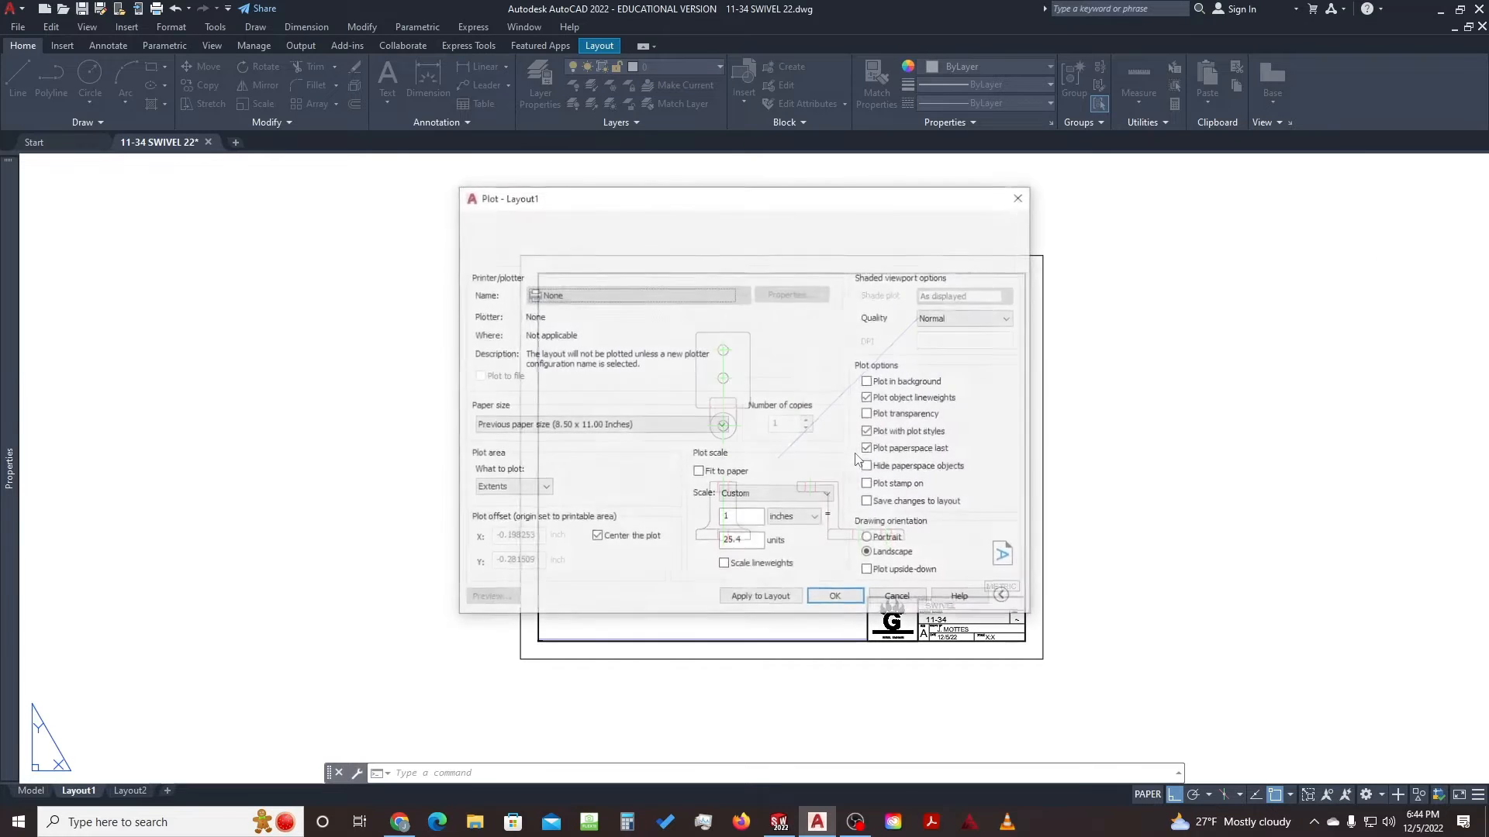
Choose CADD Printer with the GHS PLOT.ctb plot style table and preview the sheet
click(735, 295)
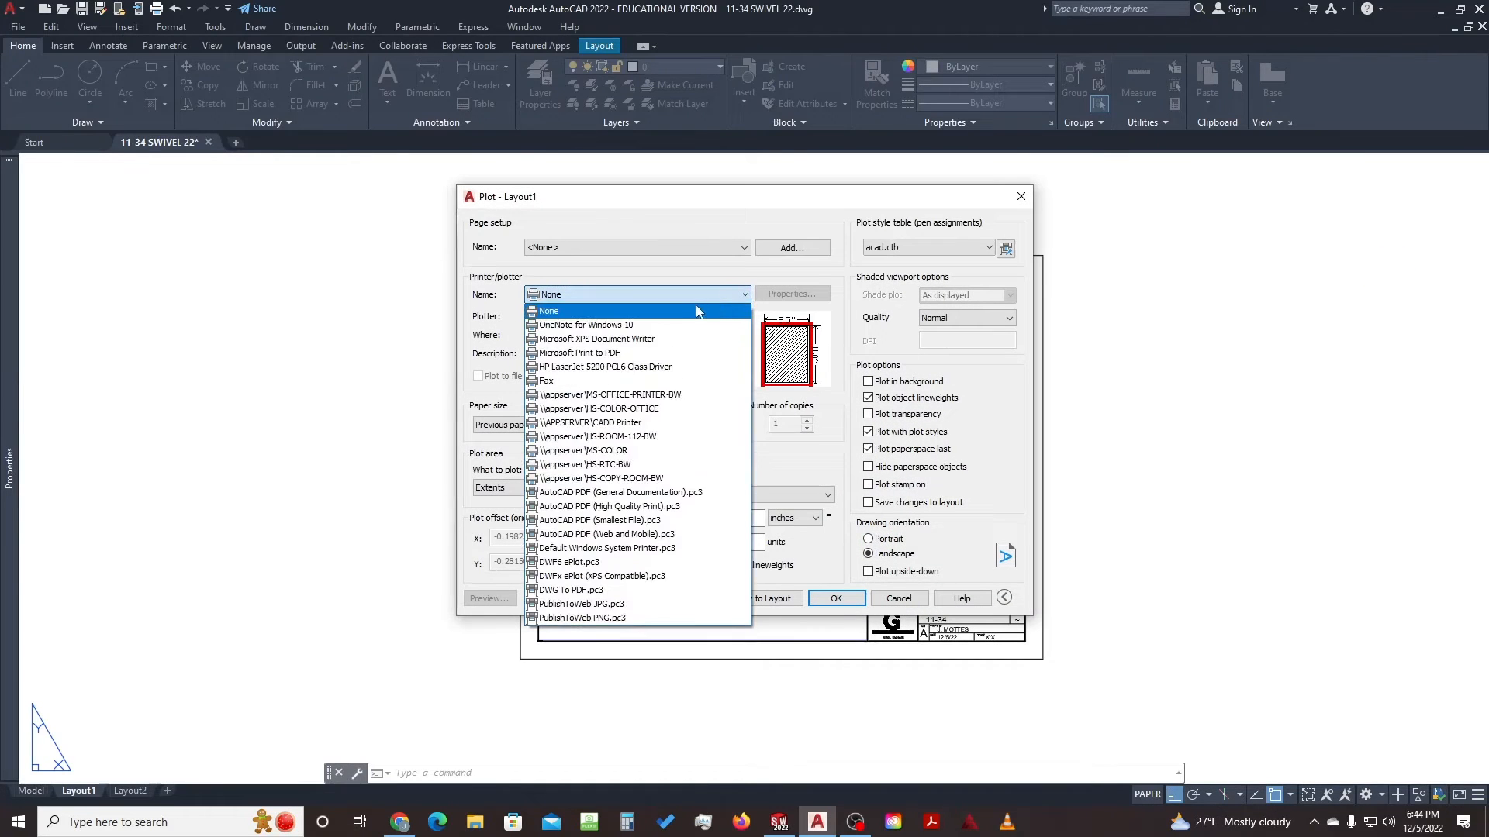
click(632, 424)
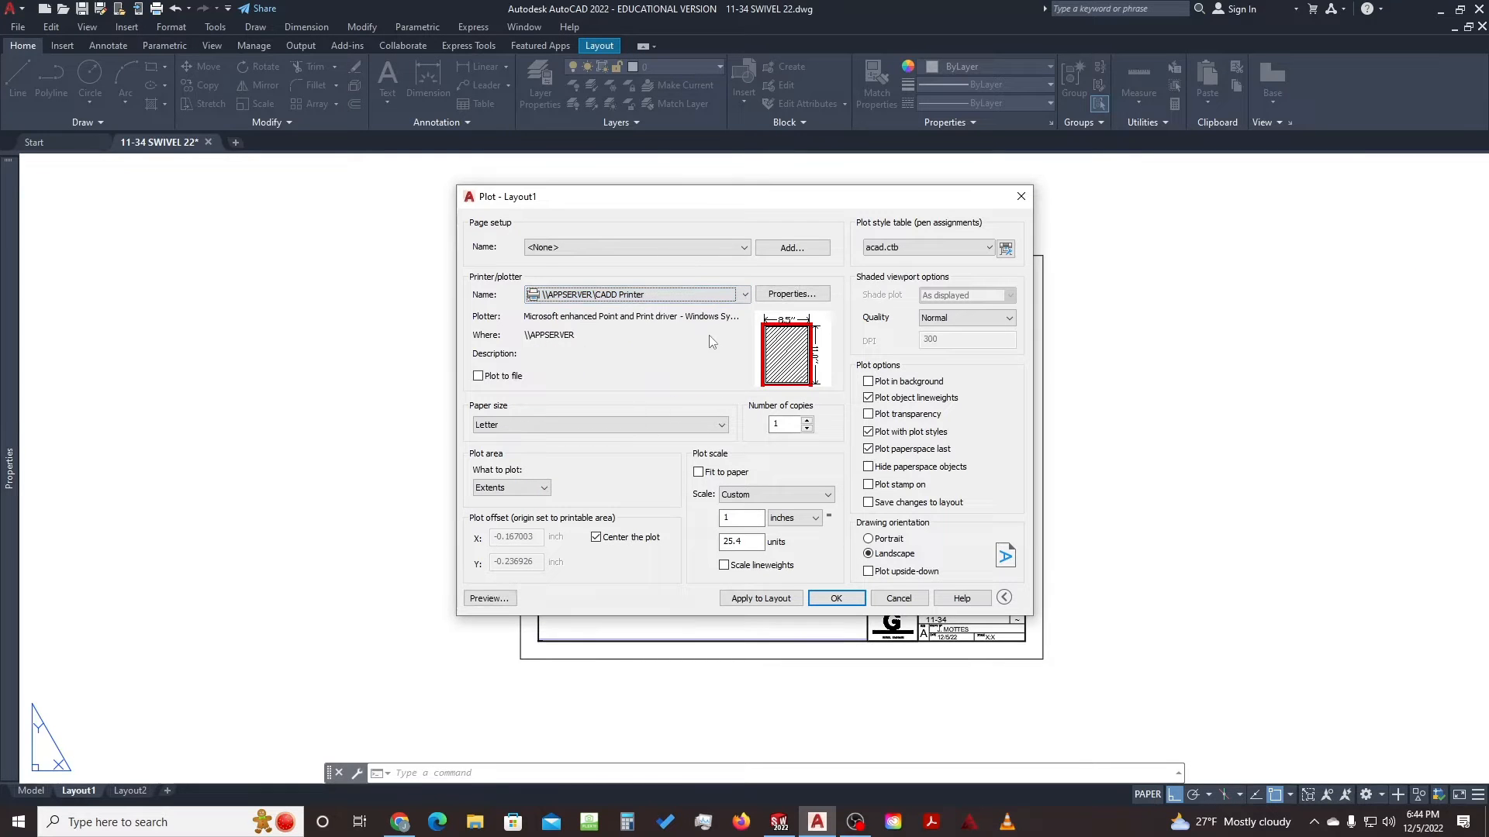
click(967, 250)
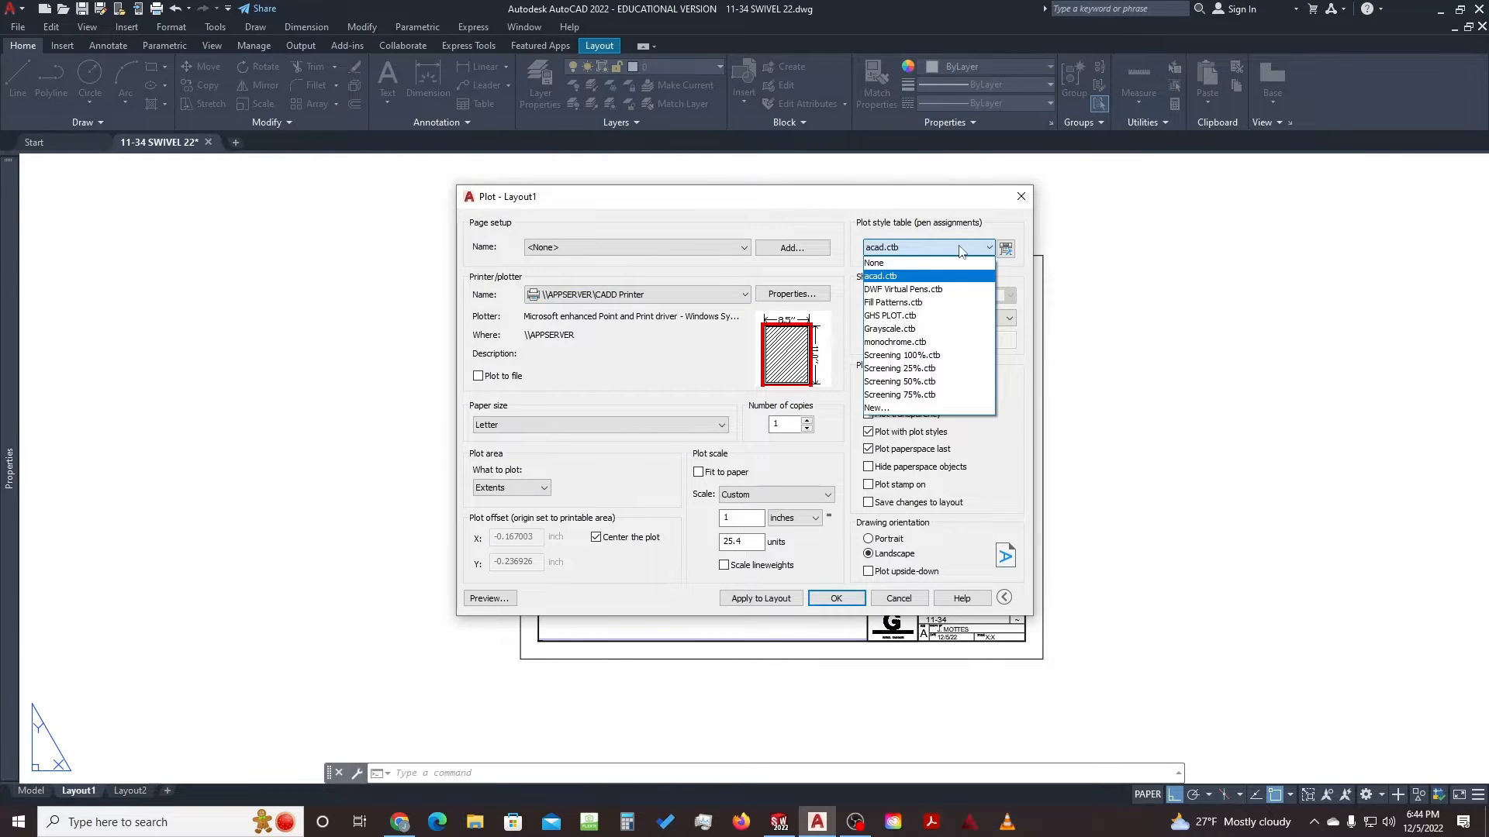
click(936, 316)
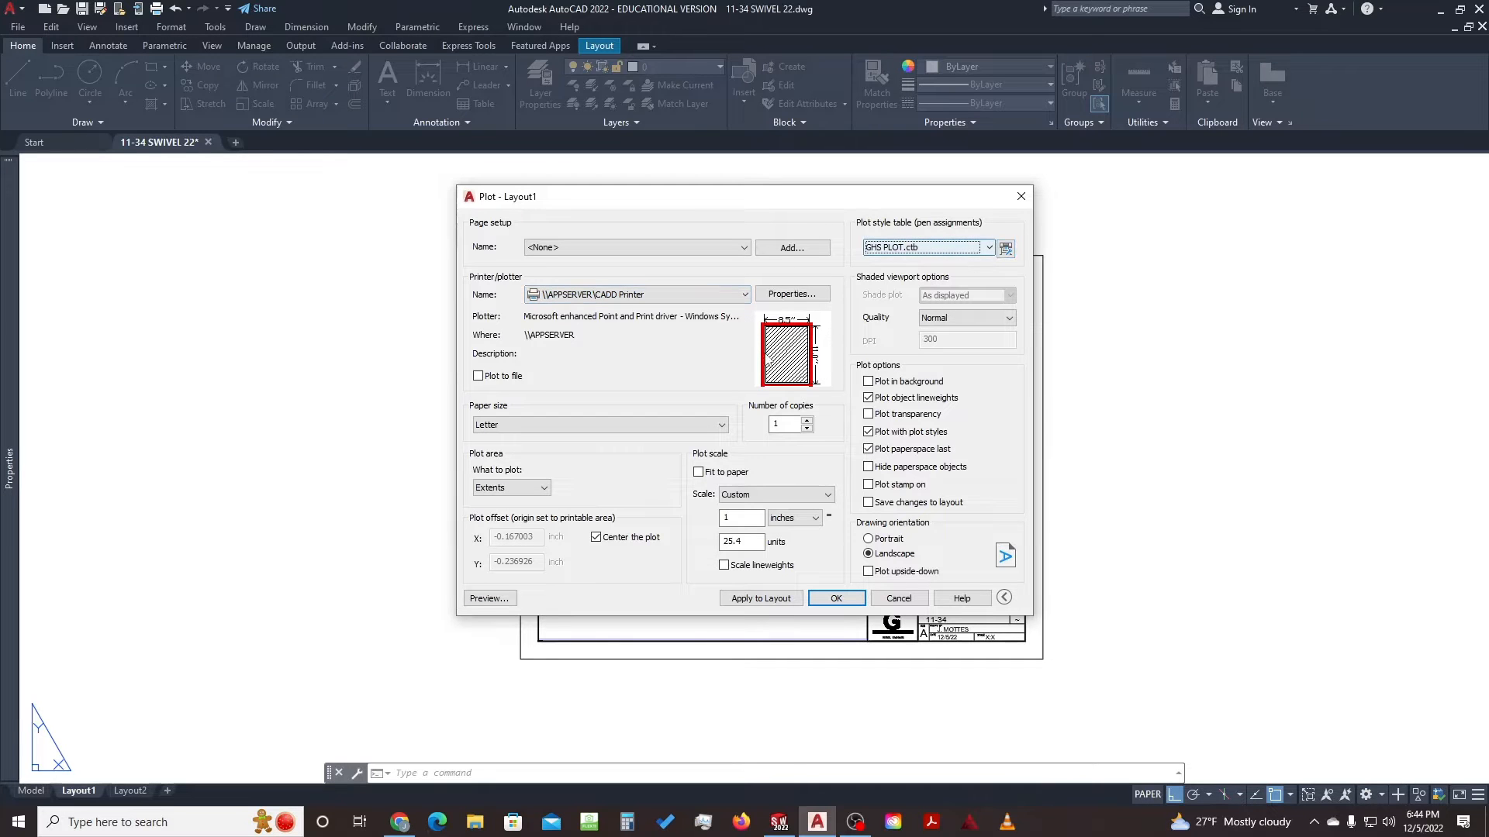
click(491, 600)
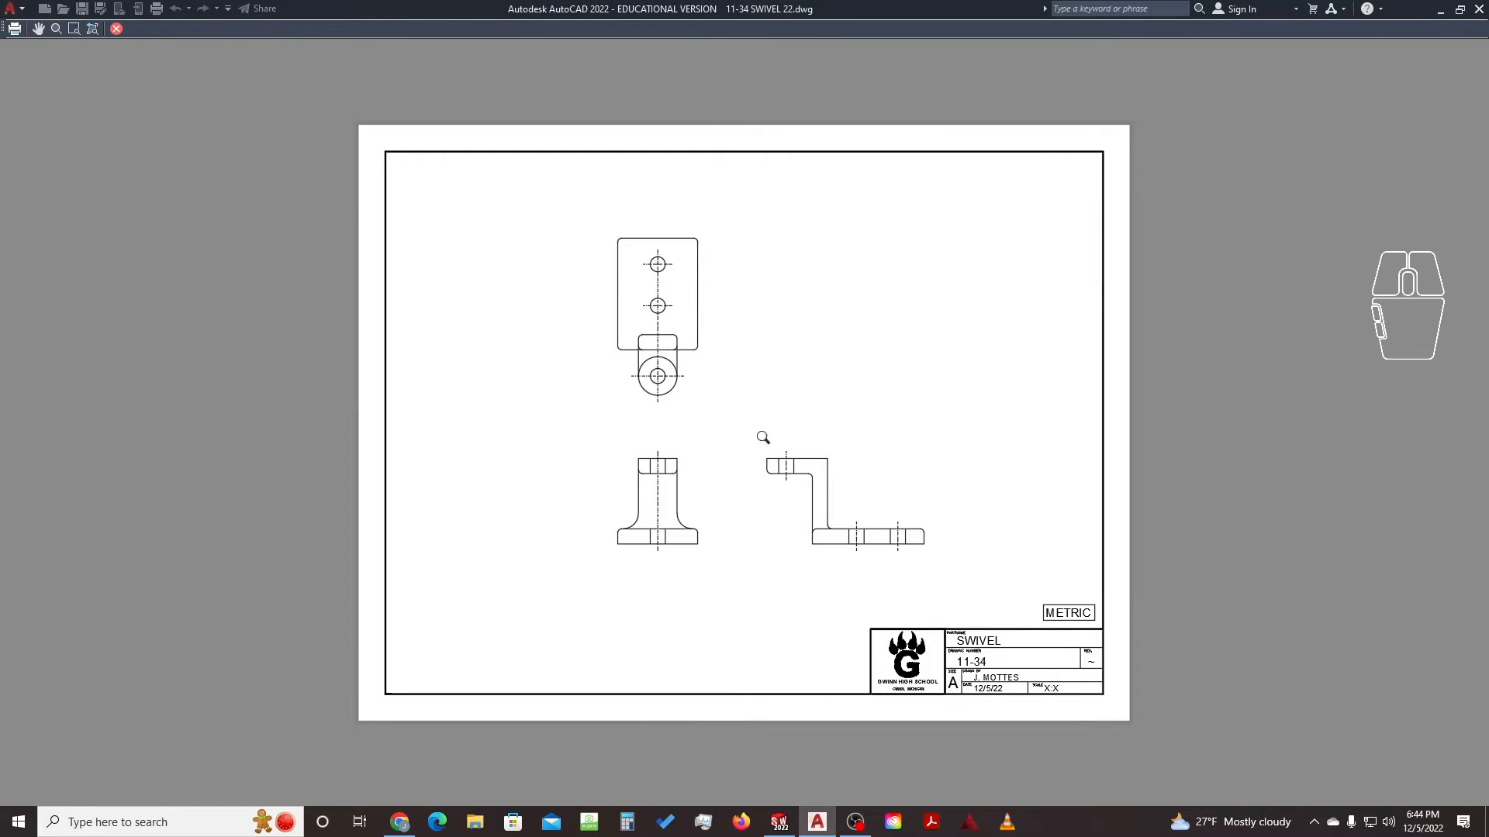
Zoom and pan the plot preview to check the bracket's flange, then close the preview
scroll(660, 365, up, 8)
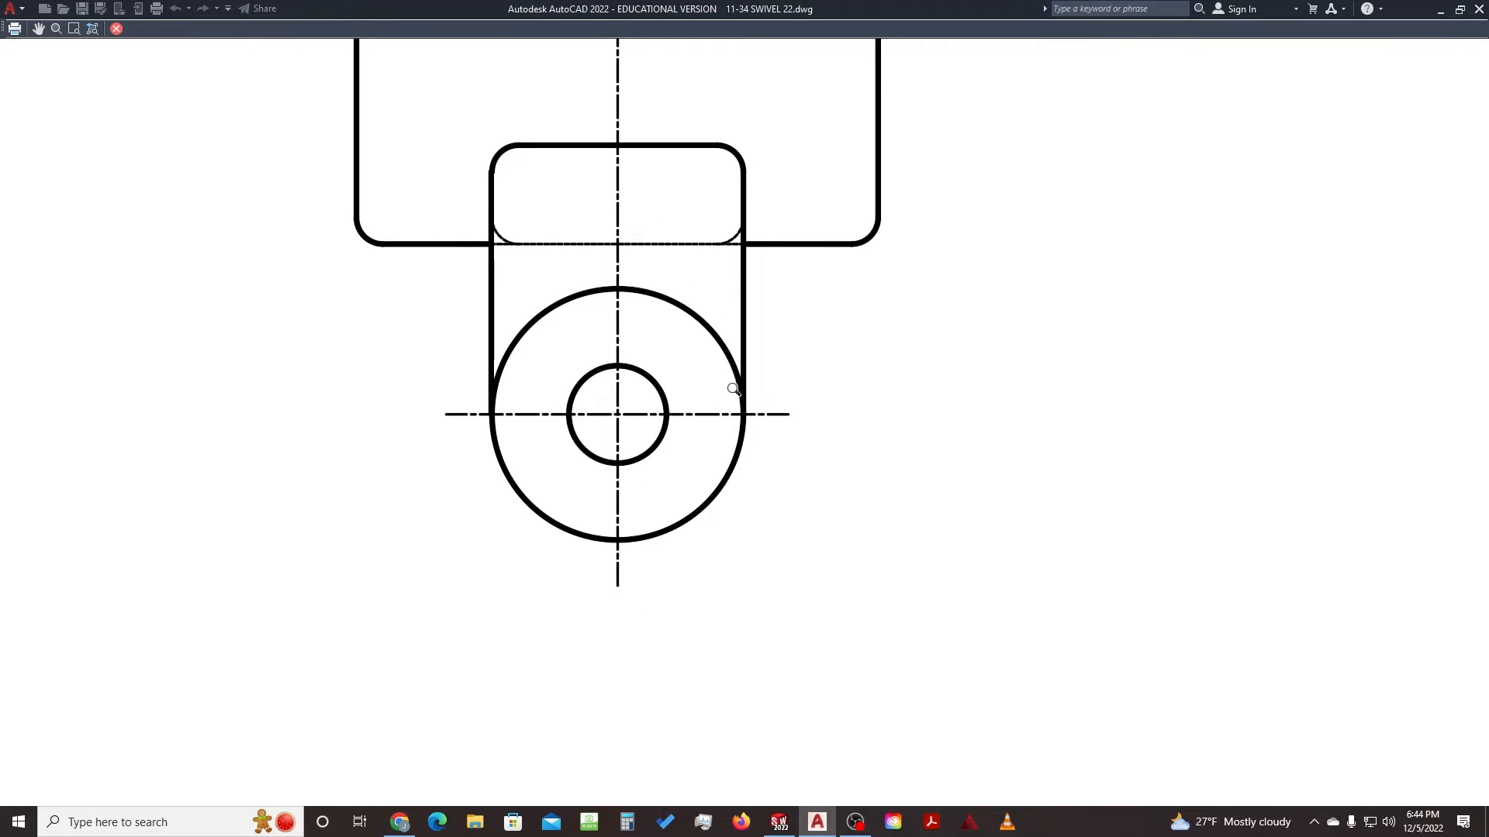
scroll(690, 348, down, 2)
scroll(777, 349, down, 5)
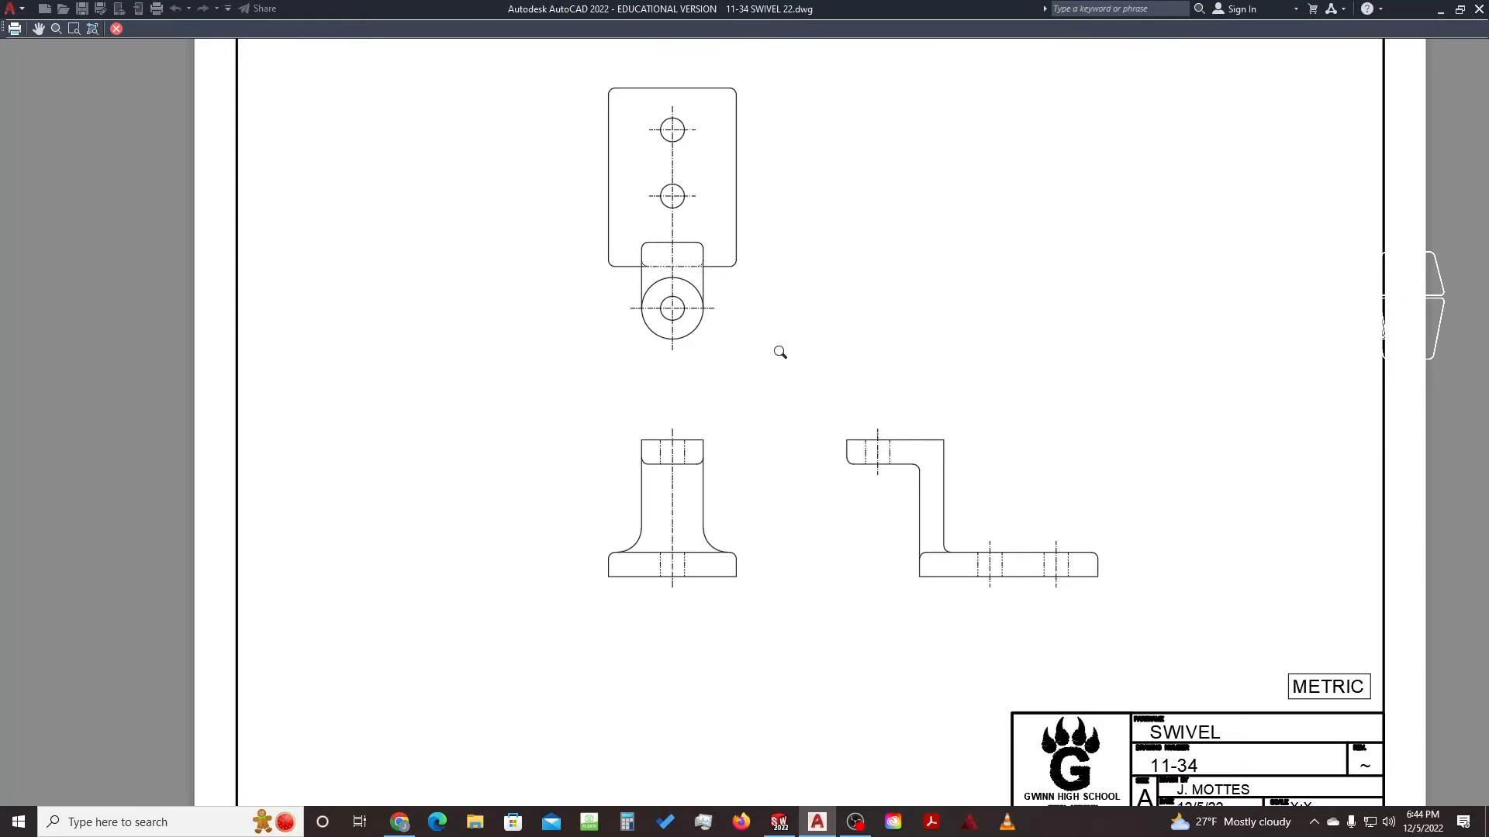
scroll(944, 569, up, 10)
middle_drag(1176, 526, 973, 489)
scroll(927, 519, down, 7)
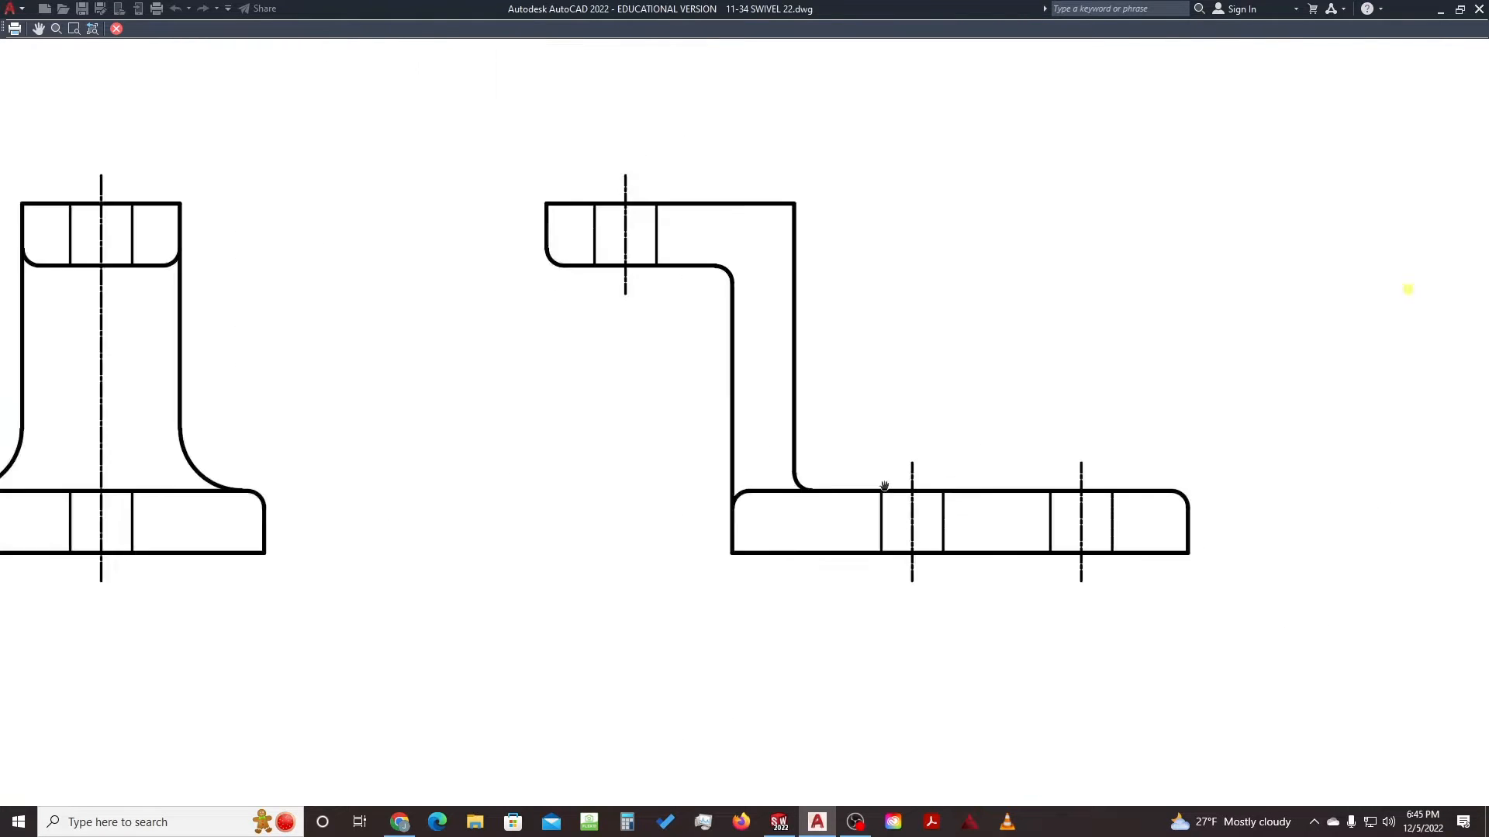
middle_drag(731, 280, 764, 408)
scroll(770, 408, down, 3)
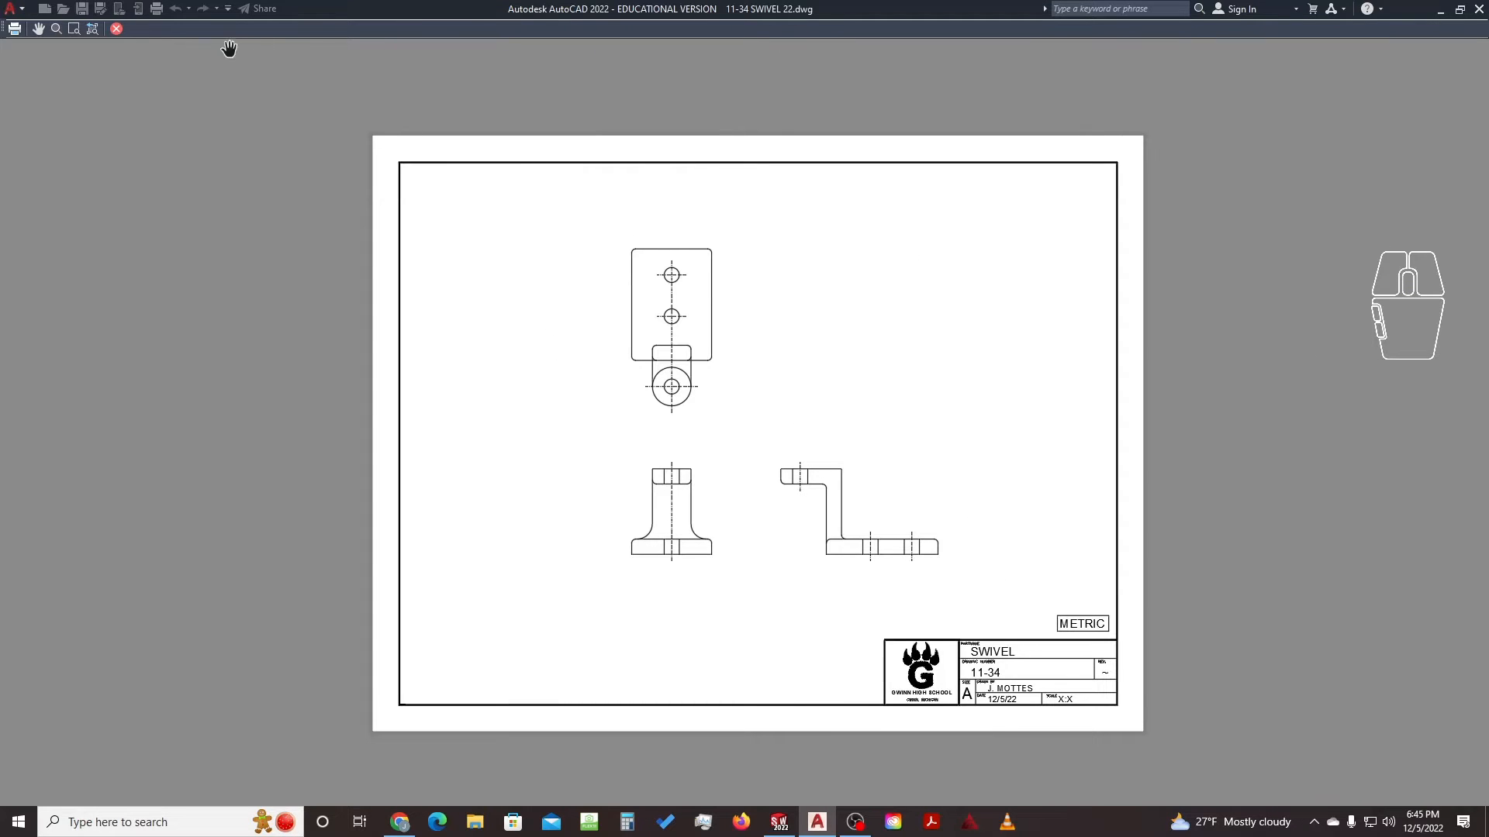
click(117, 30)
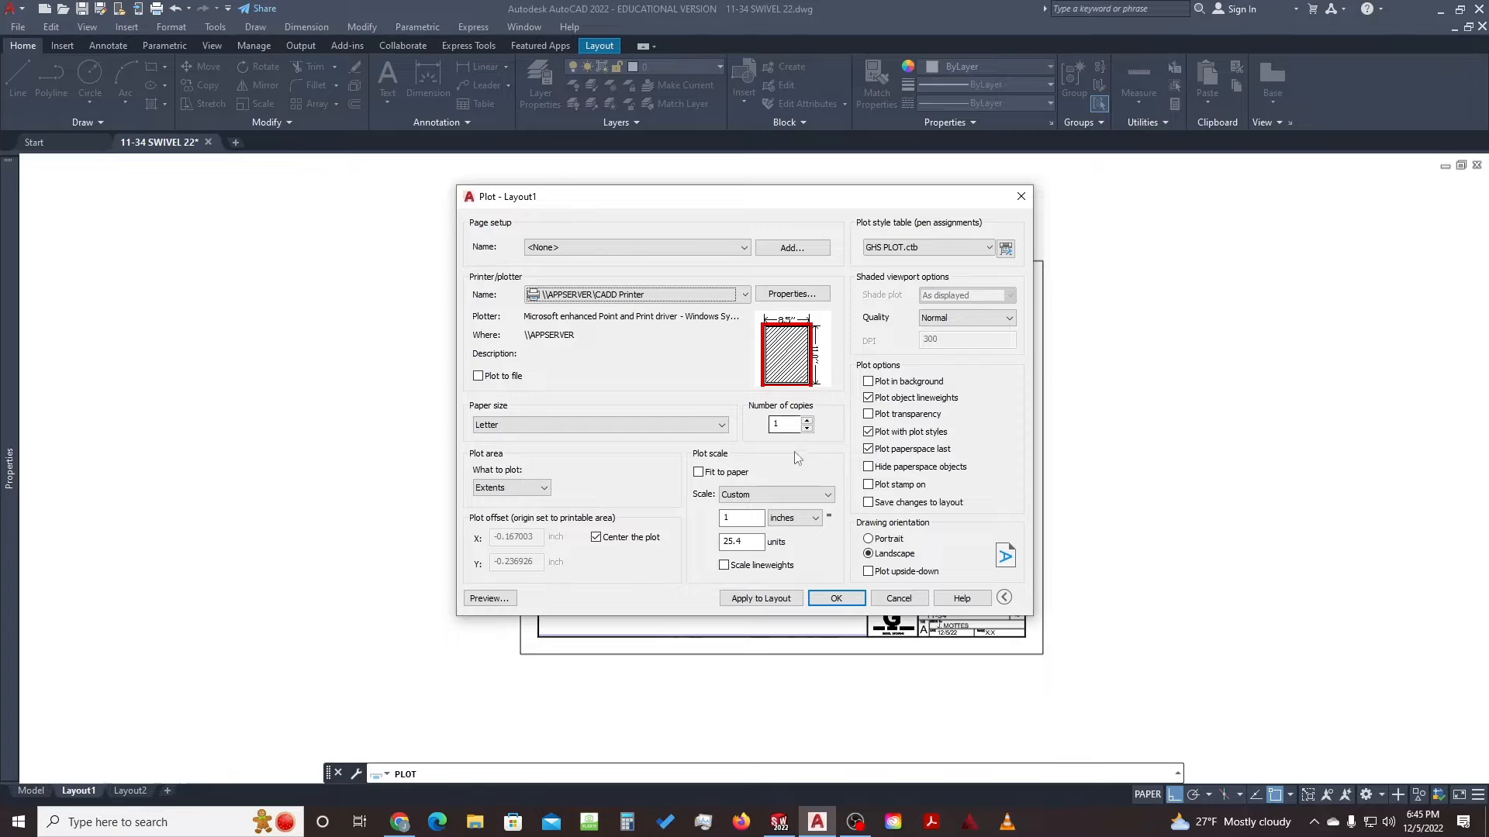
Apply the plot settings to Layout1, then cancel without plotting
click(763, 598)
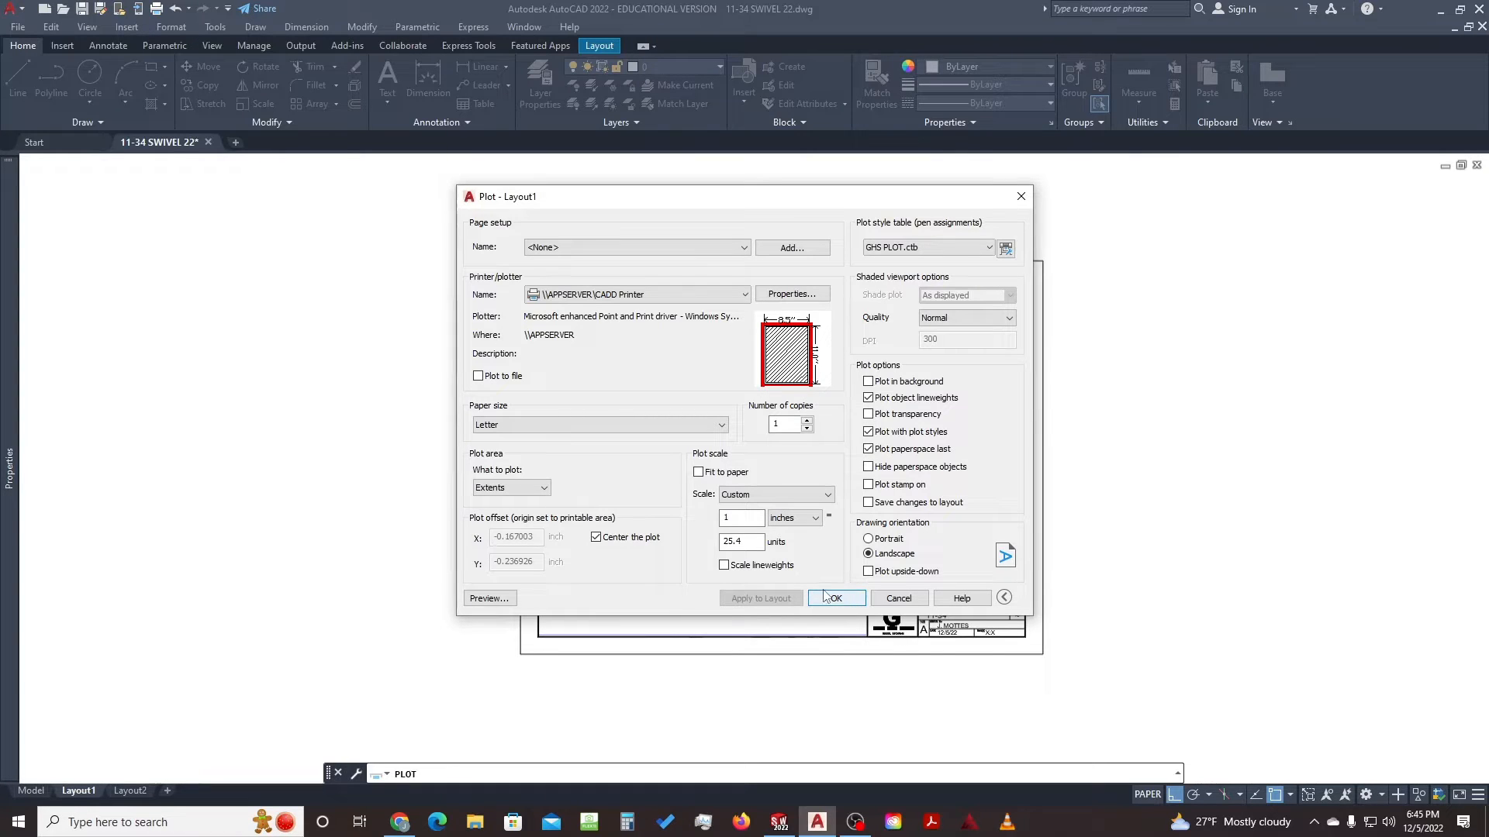
click(898, 599)
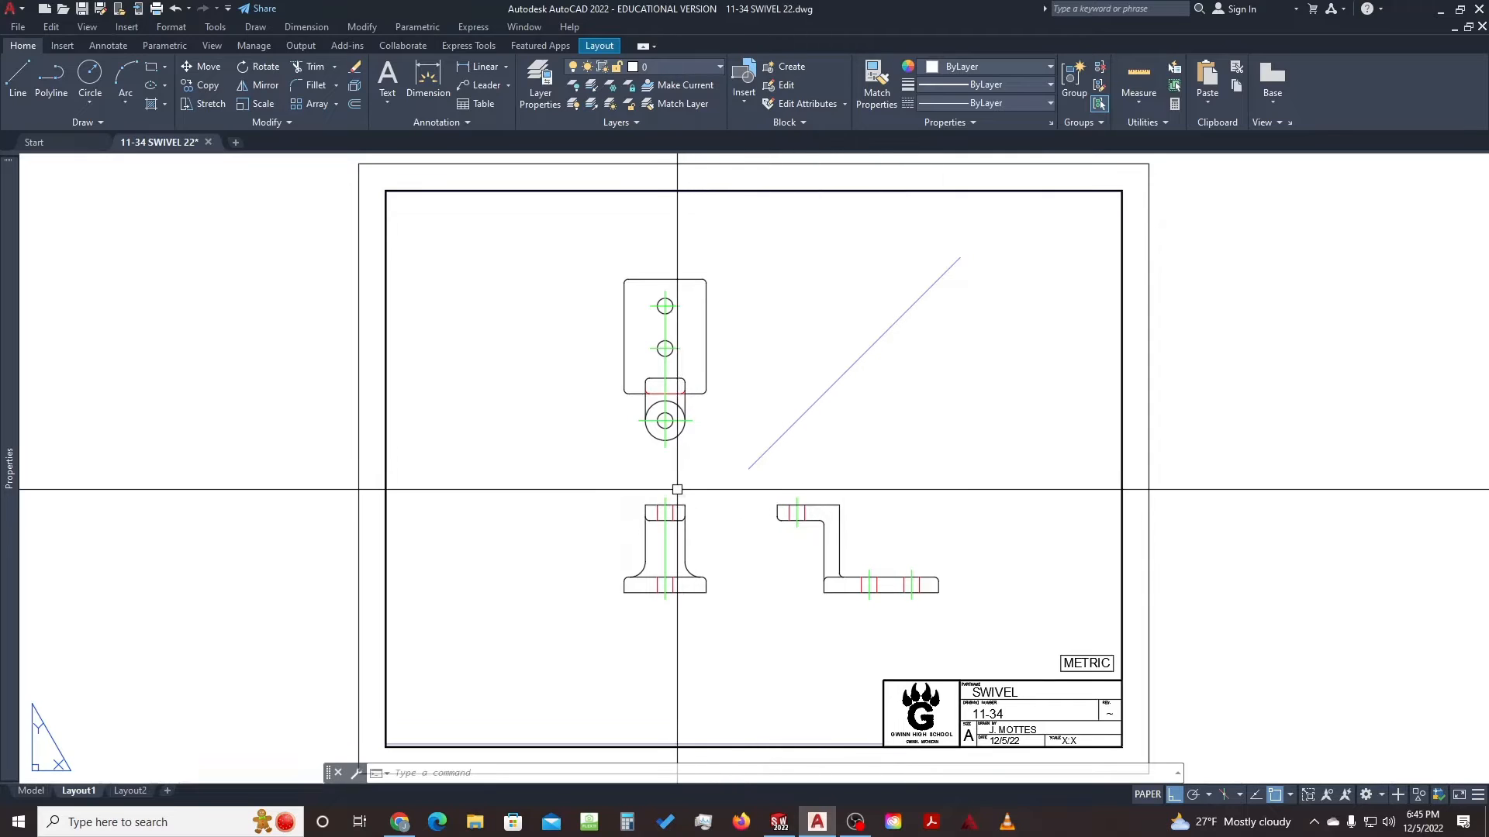
Zoom in and out on the Layout1 sheet to look over the swivel views
scroll(671, 520, up, 6)
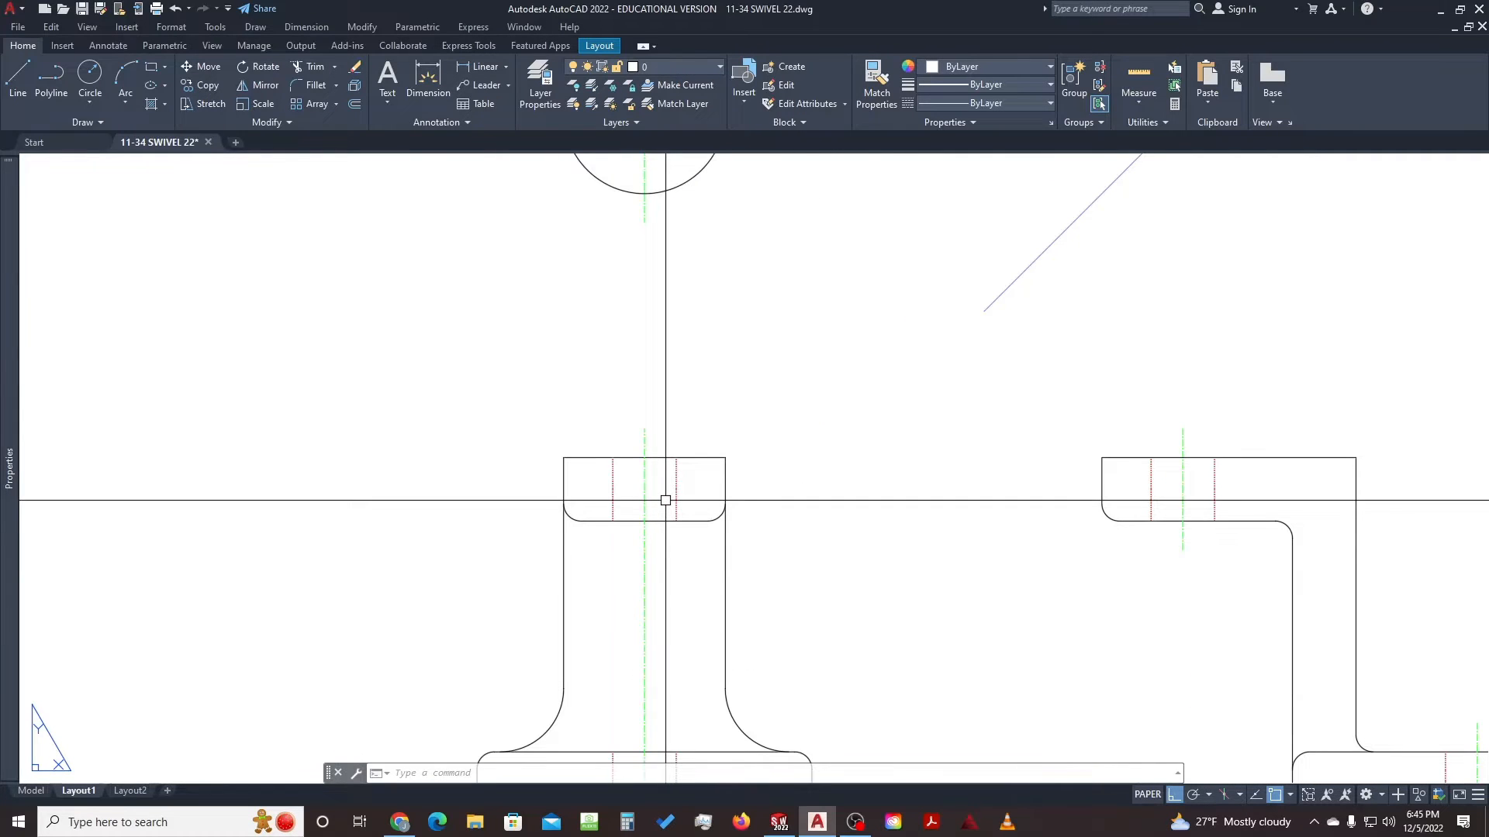
scroll(665, 501, up, 4)
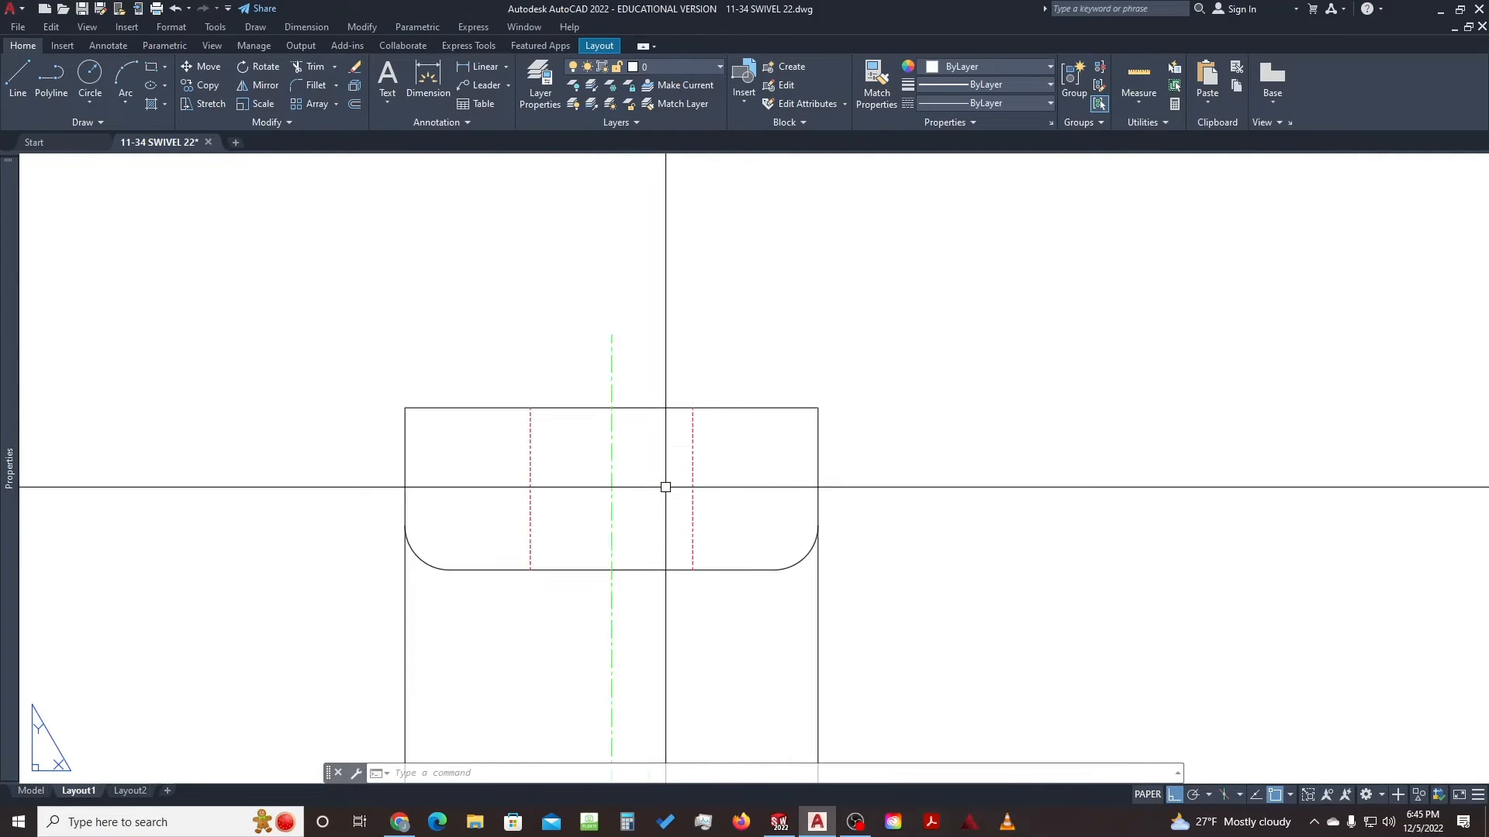
scroll(665, 487, down, 4)
scroll(666, 487, down, 5)
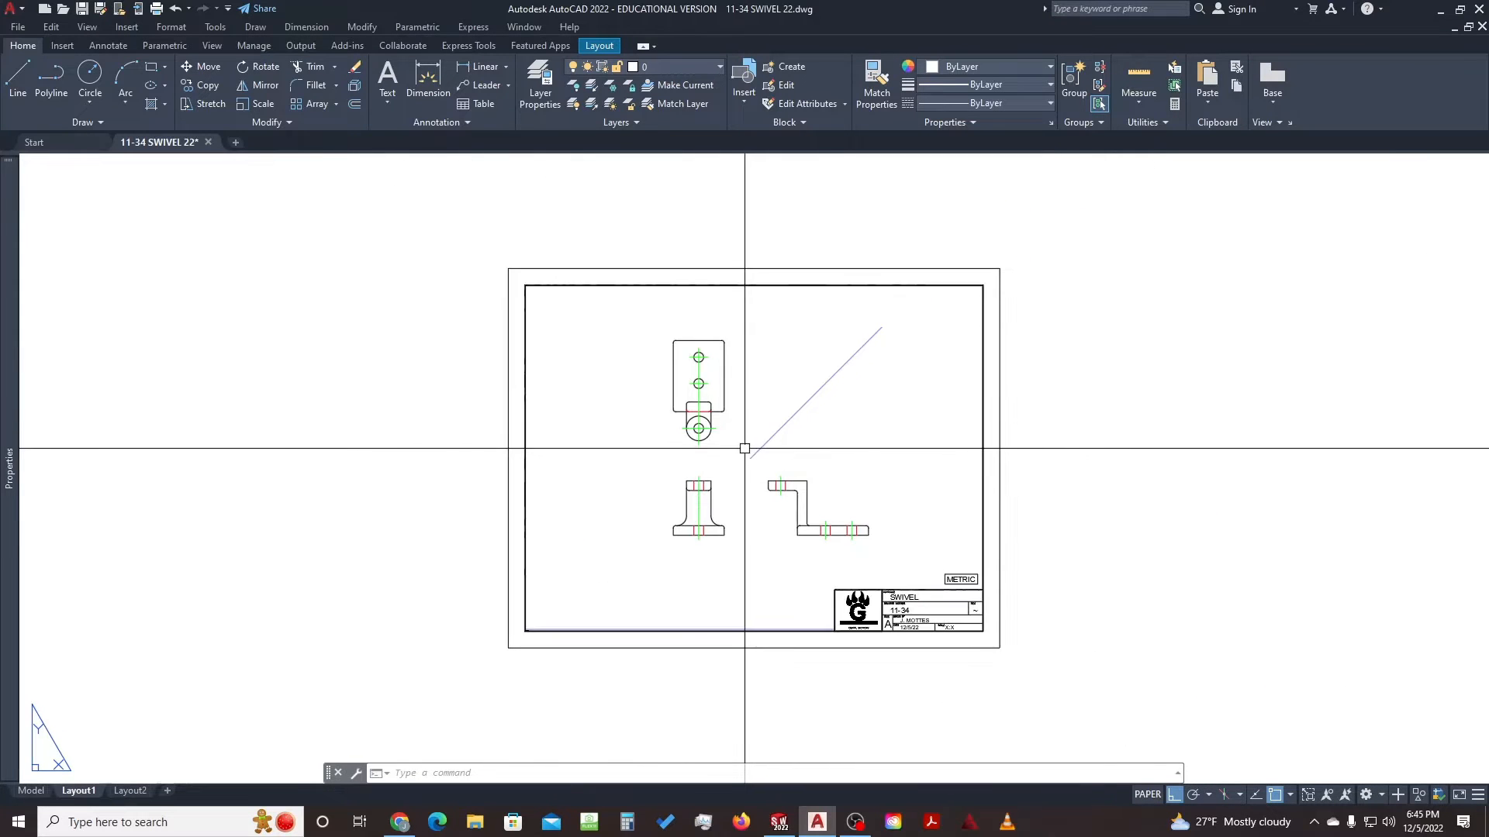
scroll(749, 448, up, 2)
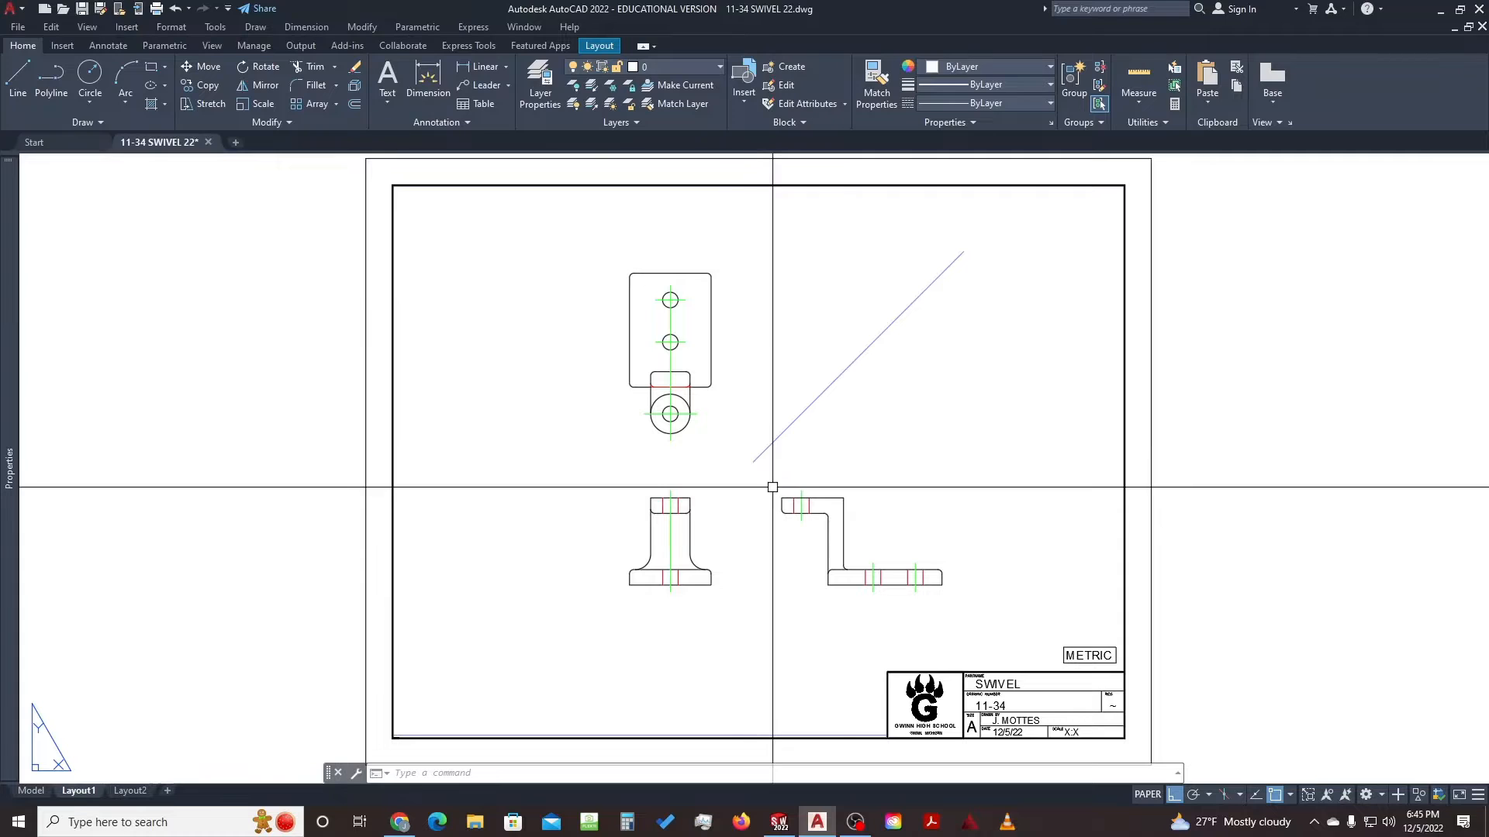
Inspect the views in model space, then return to Layout1 and activate its viewport
click(31, 790)
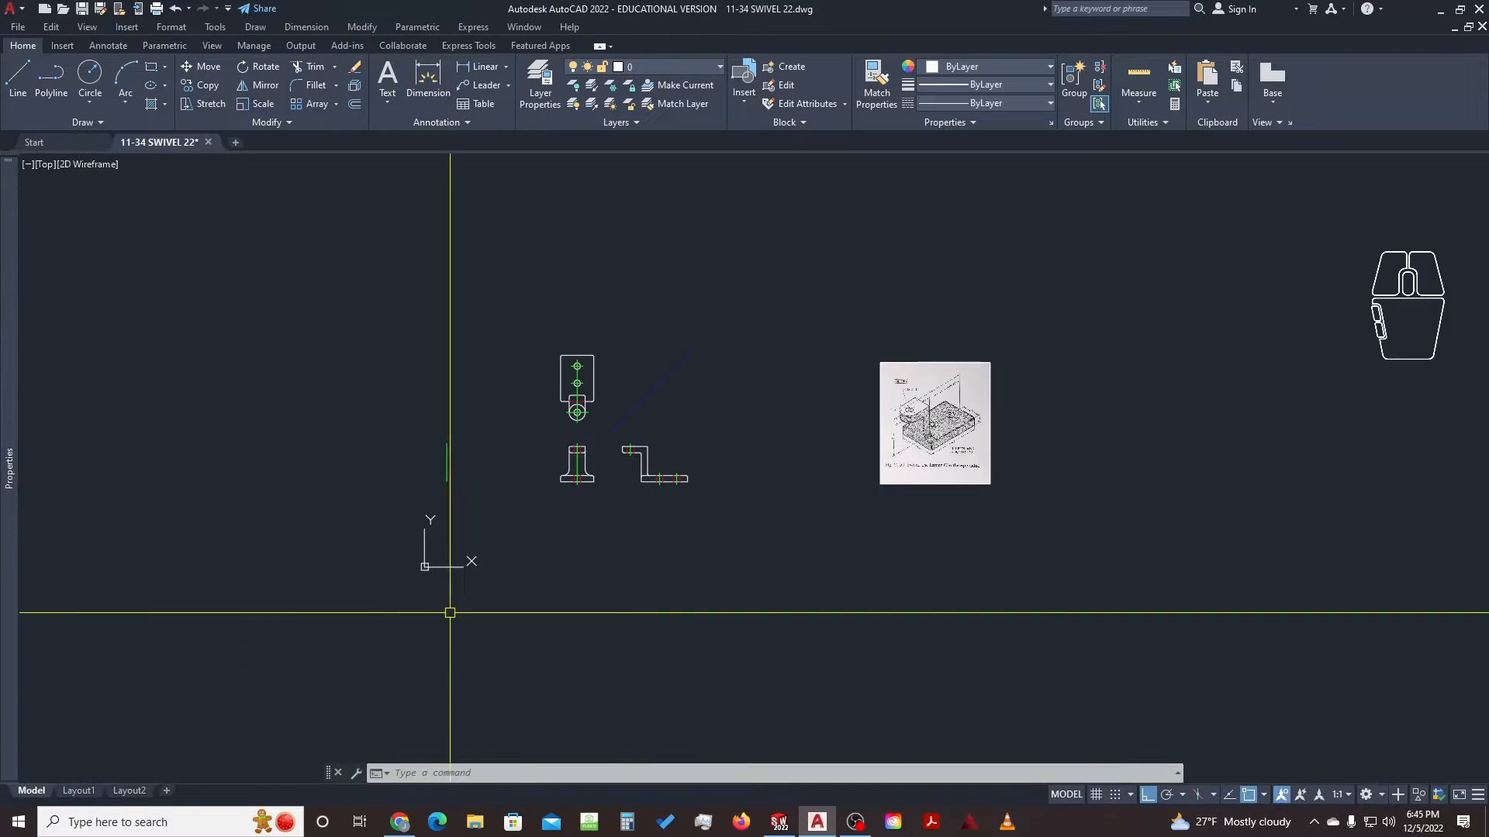
scroll(579, 445, up, 5)
scroll(583, 509, up, 8)
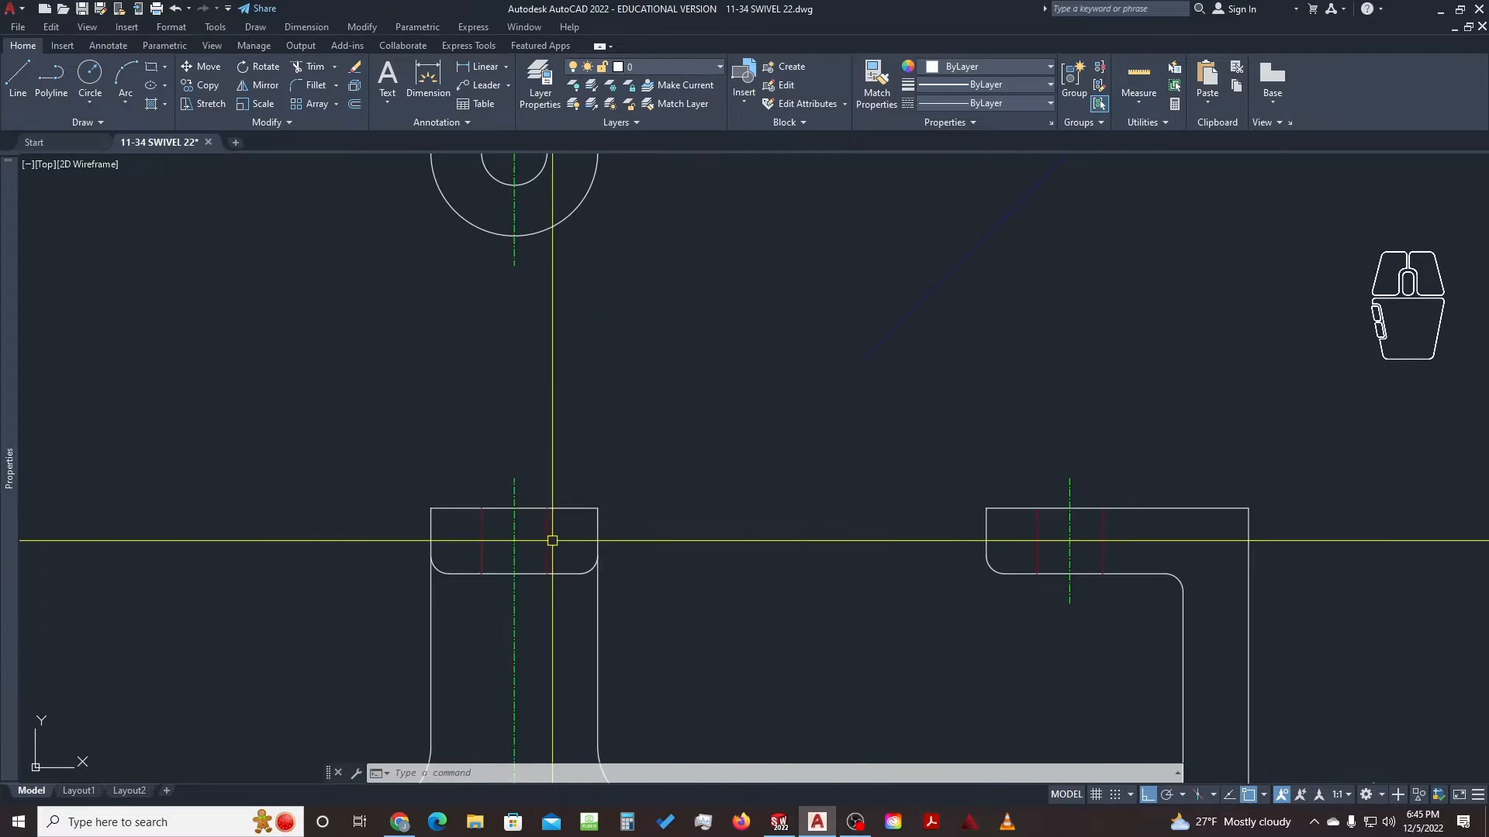
scroll(457, 524, down, 5)
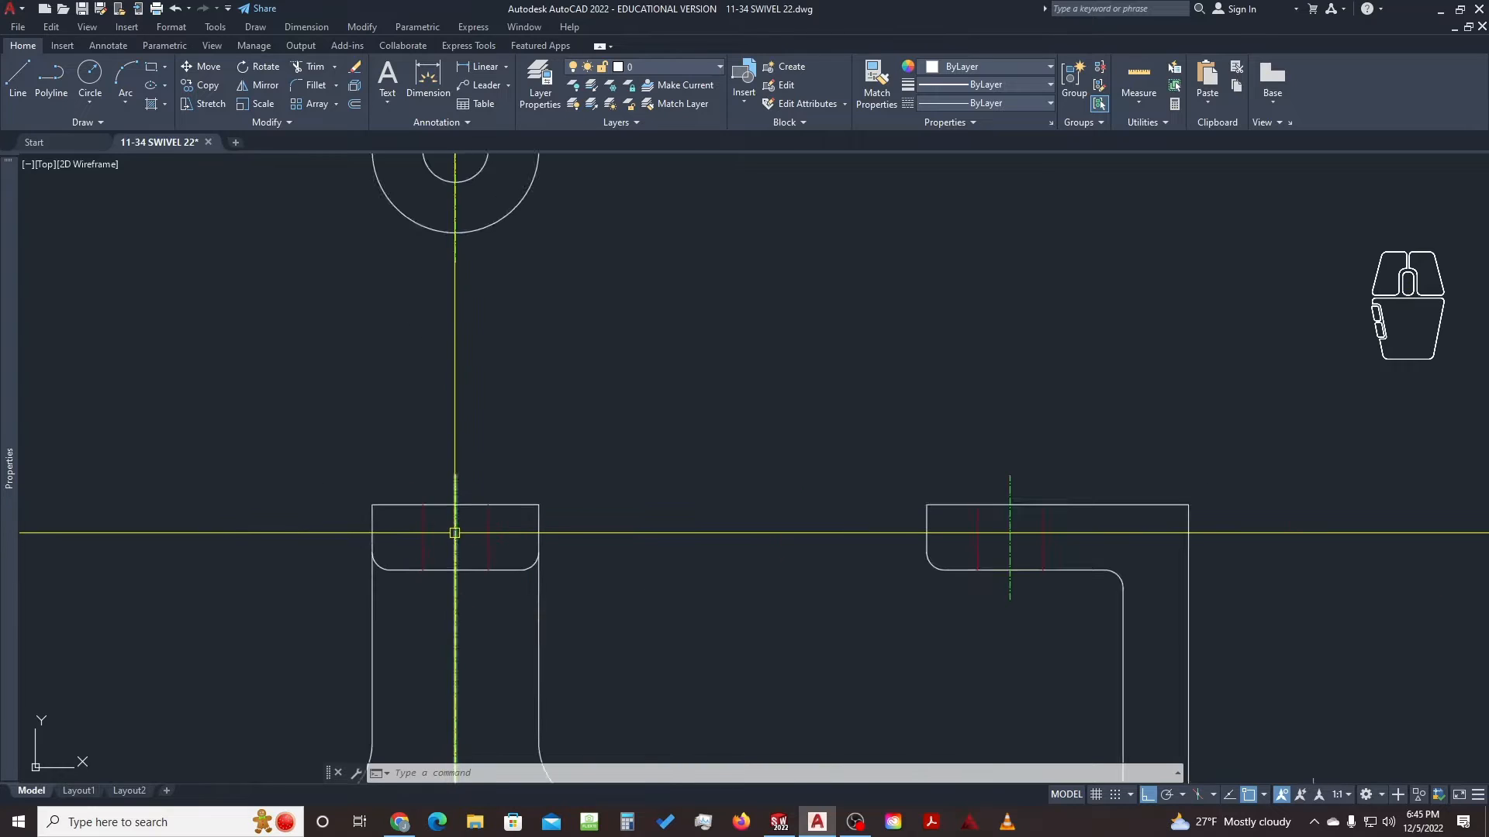
click(78, 790)
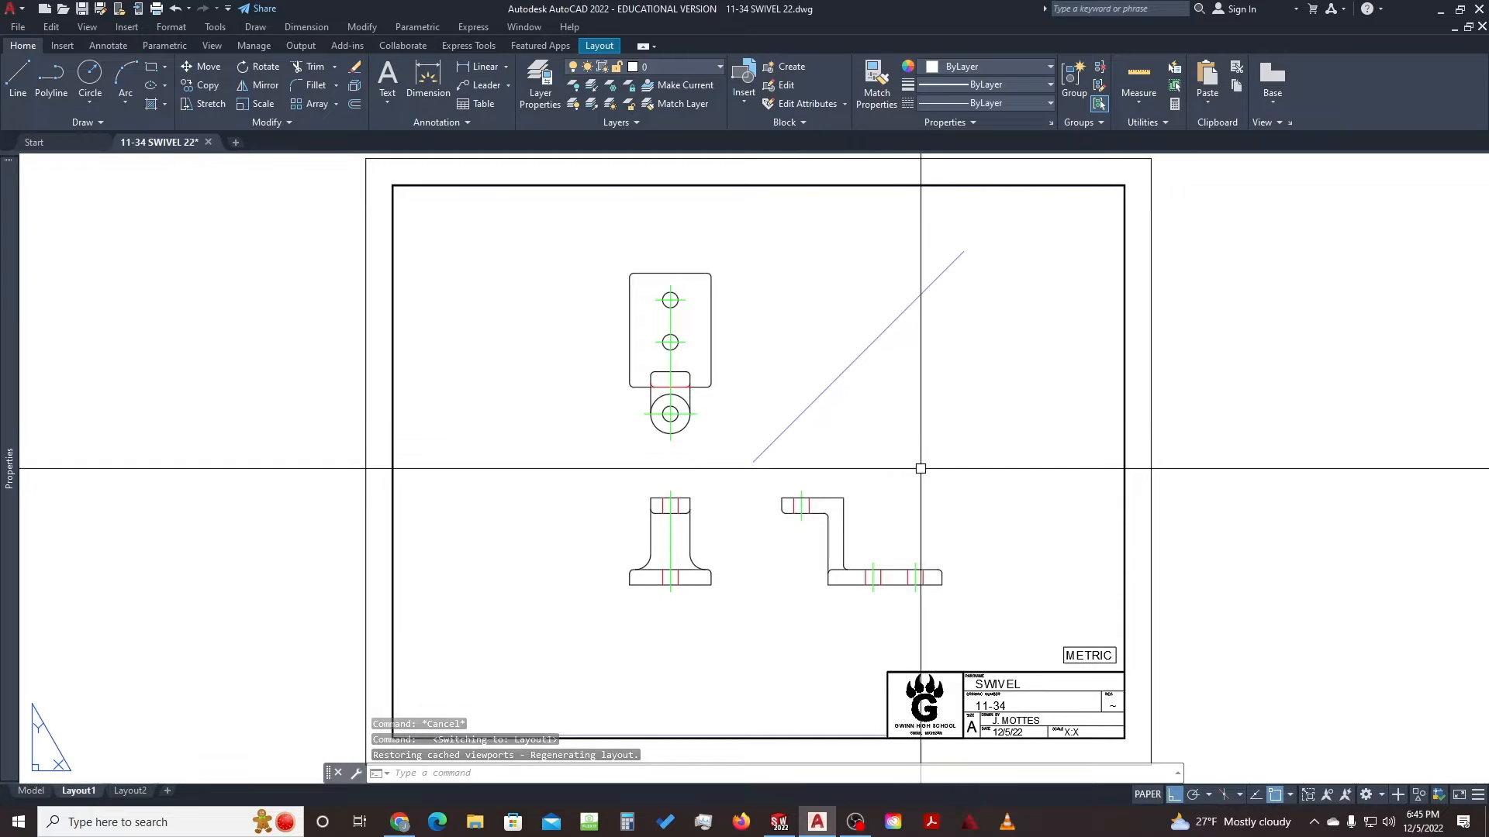
double_click(906, 451)
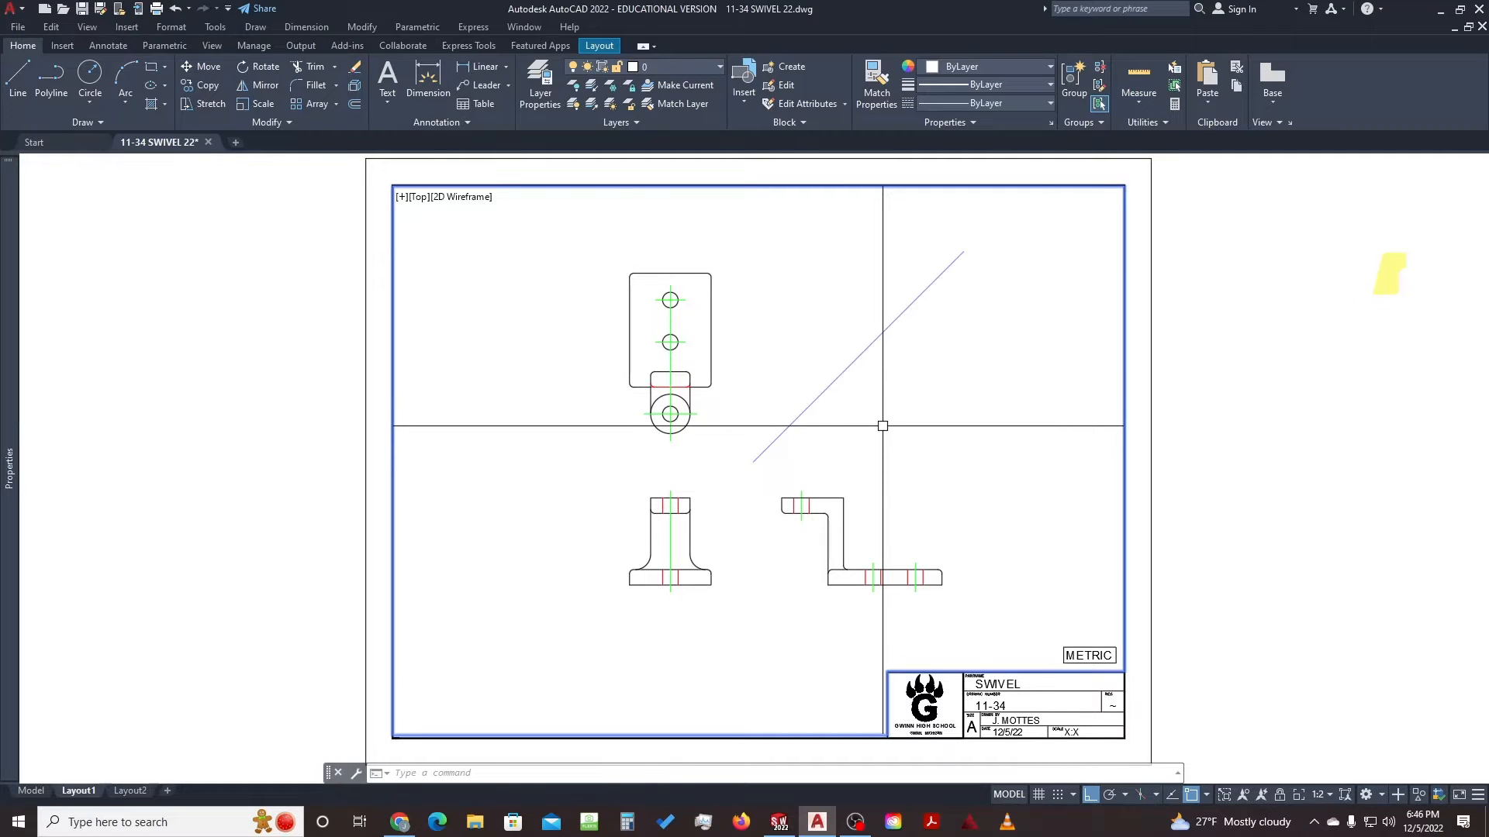
Set the linetype scale to 10 and re-centre the swivel views in the viewport
text(s)
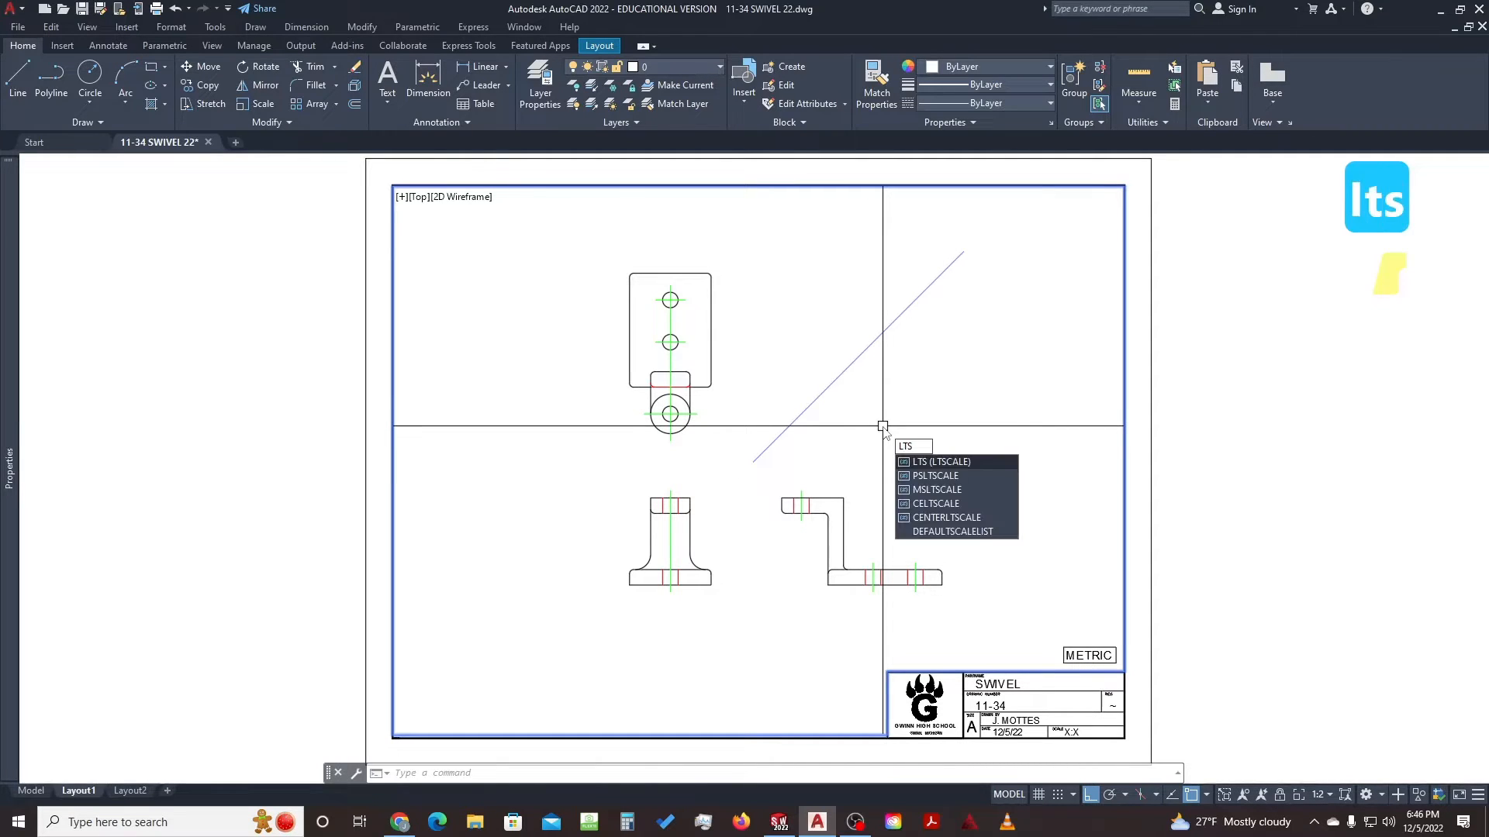
key(Return)
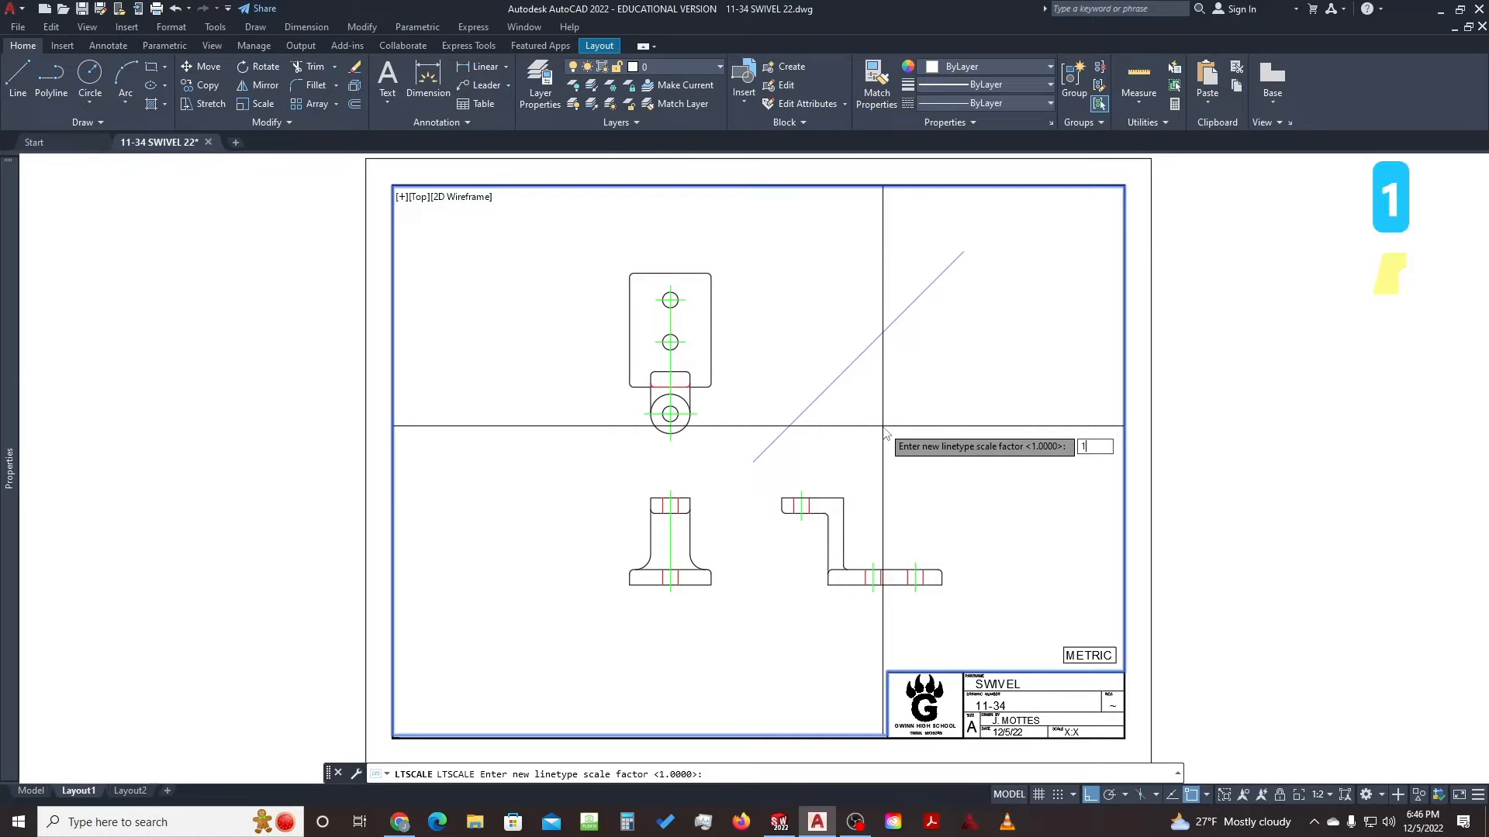
text(10)
key(Return)
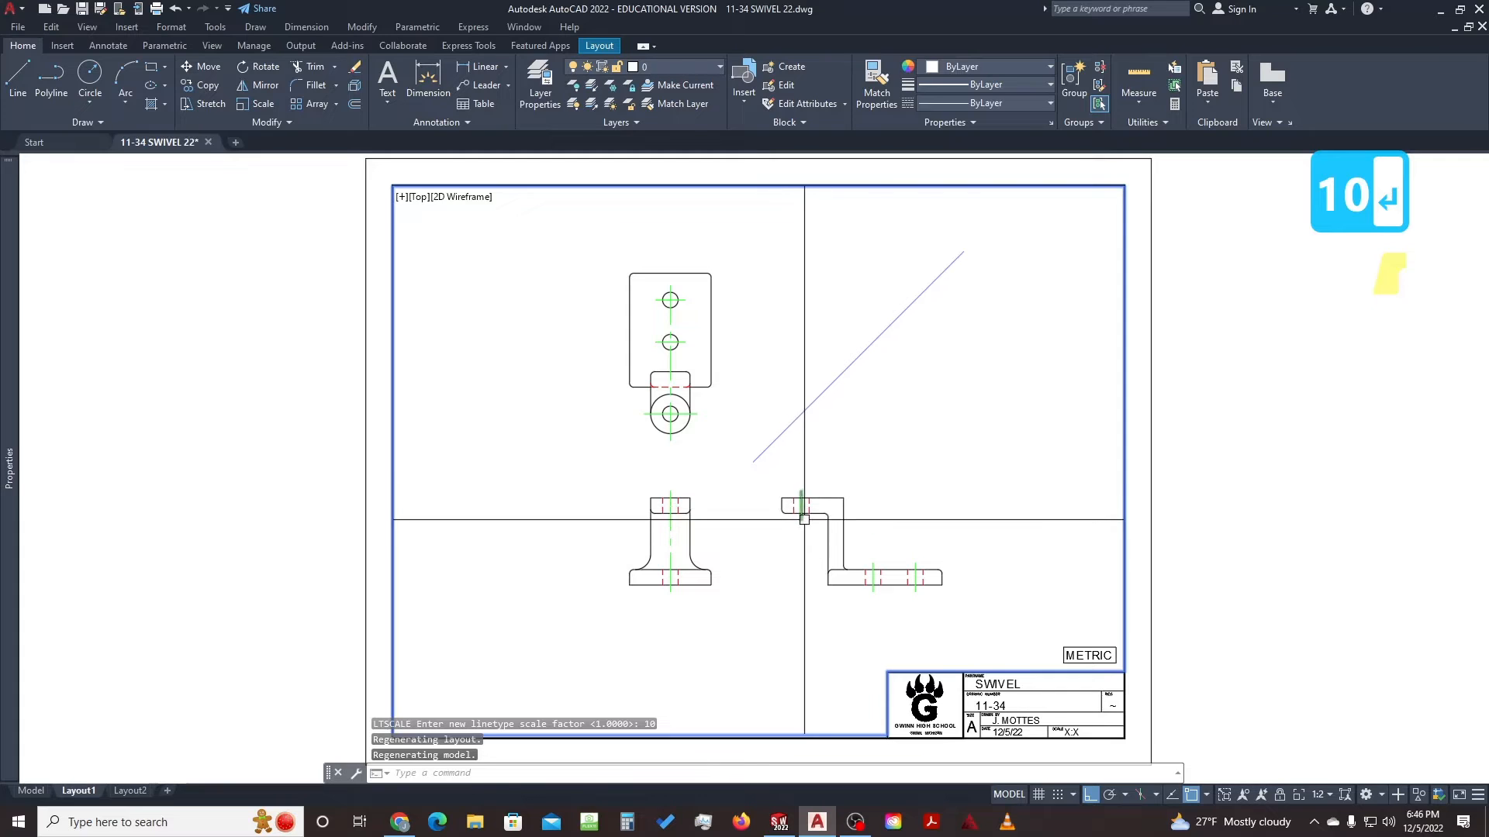
scroll(804, 512, up, 6)
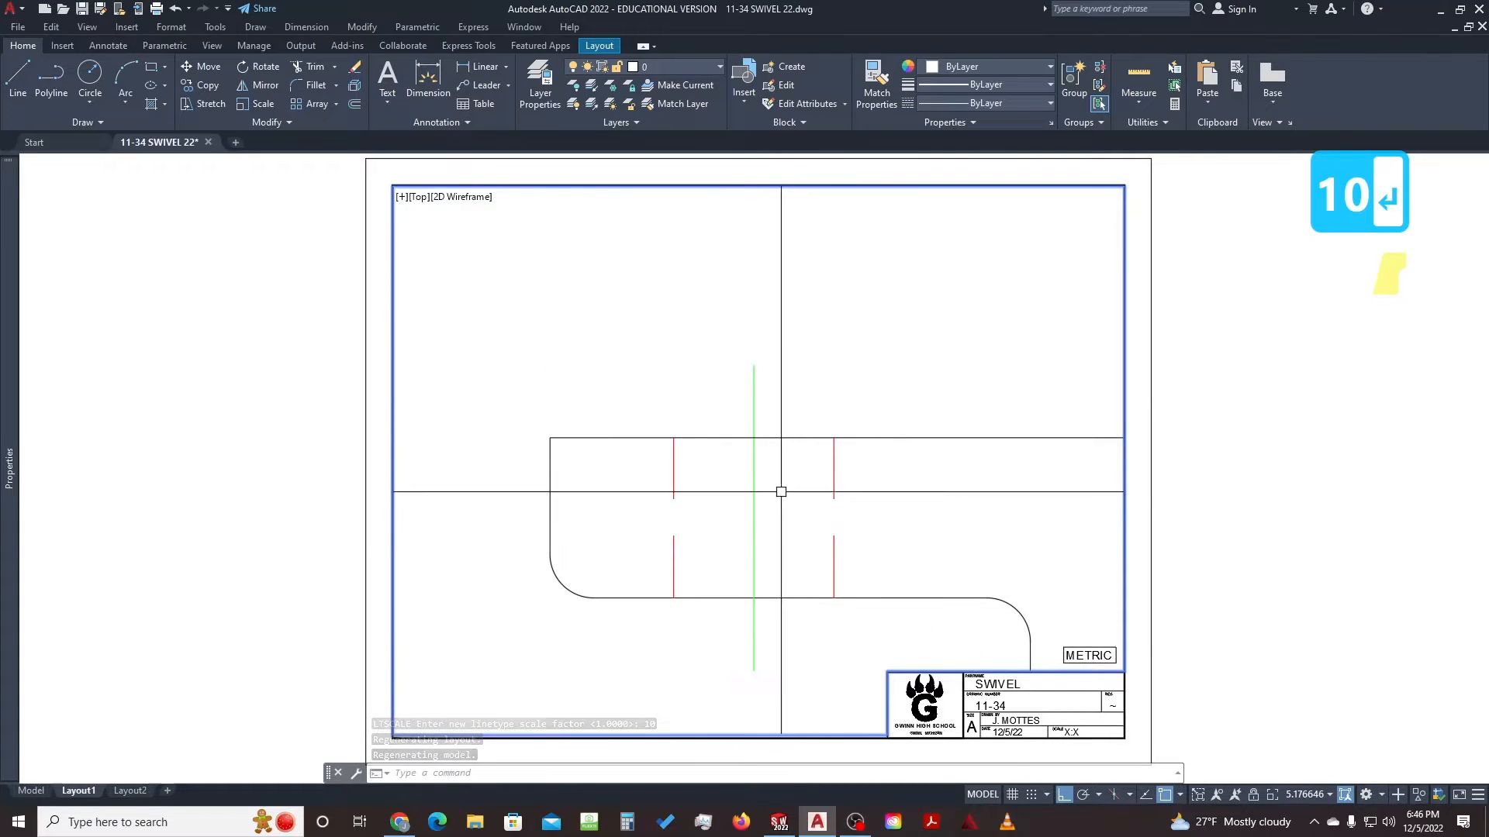
scroll(752, 509, down, 8)
scroll(752, 508, up, 2)
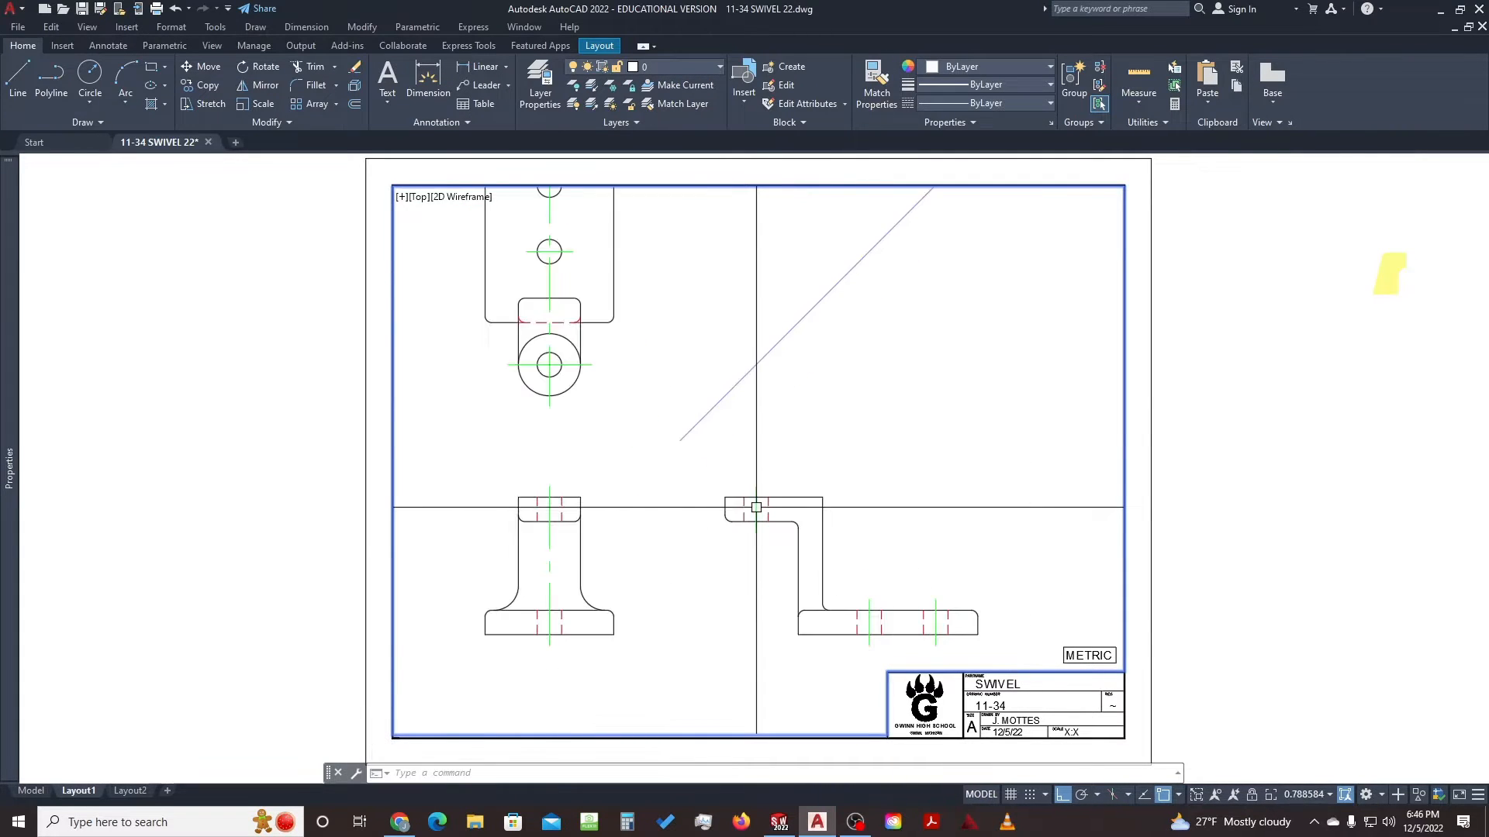
mouse_move(752, 508)
middle_down()
mouse_move(887, 502)
mouse_move(815, 509)
mouse_move(829, 481)
middle_up()
scroll(815, 510, down, 2)
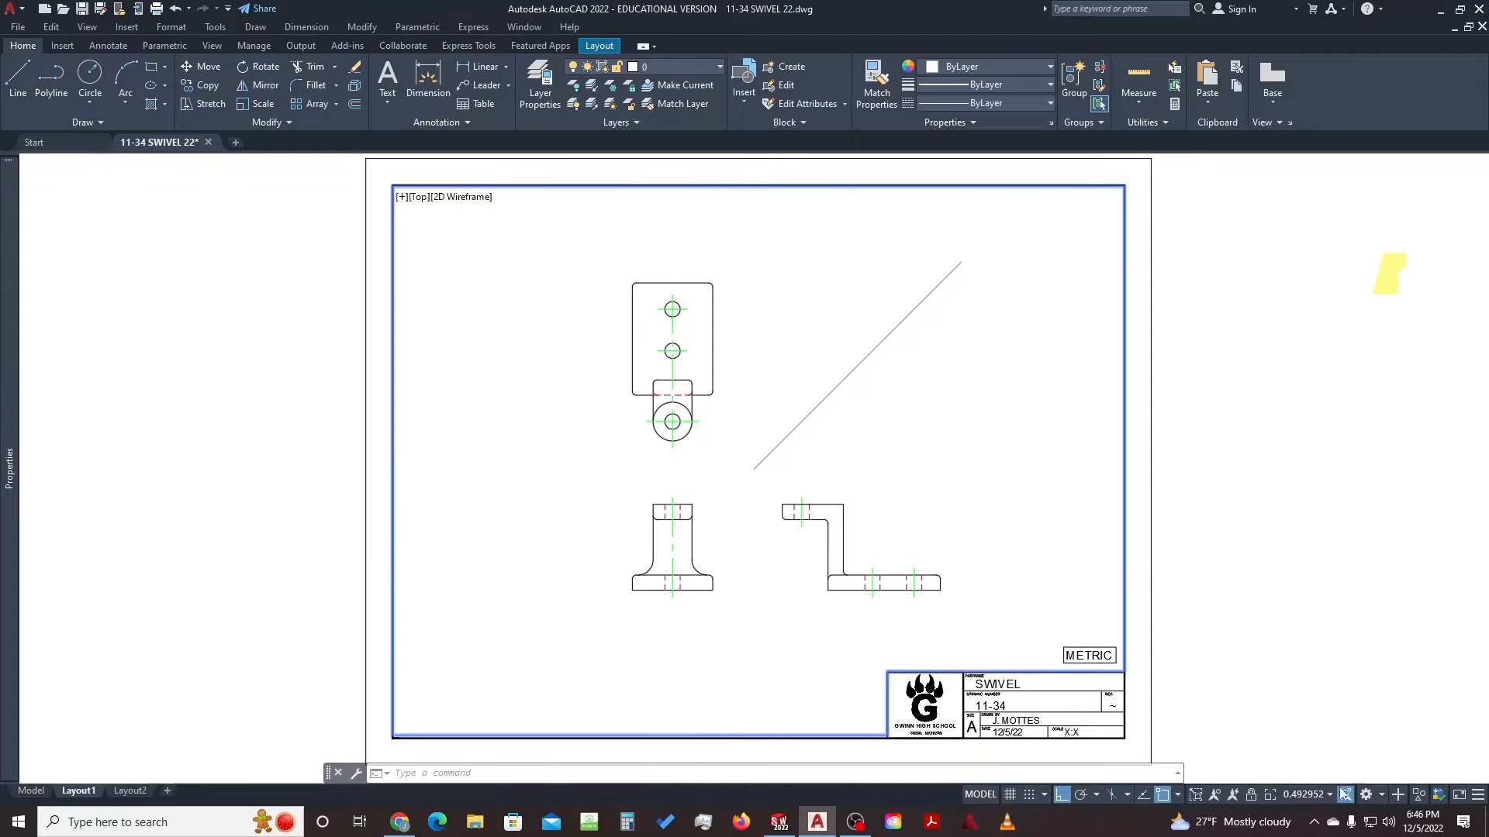
Set the viewport scale to 1:2, nudge the views, and return to paper space
click(1318, 796)
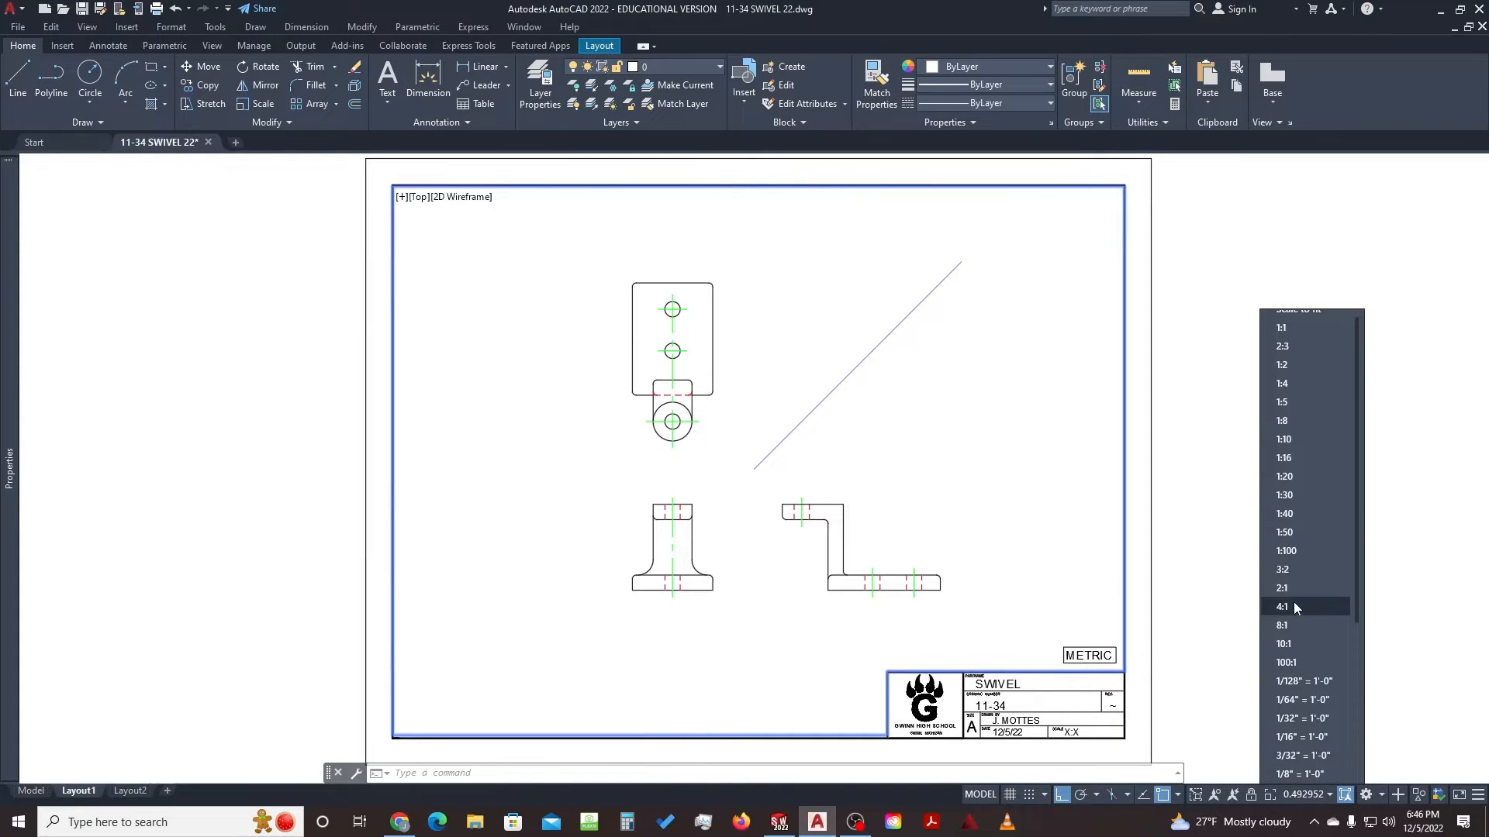
click(1299, 344)
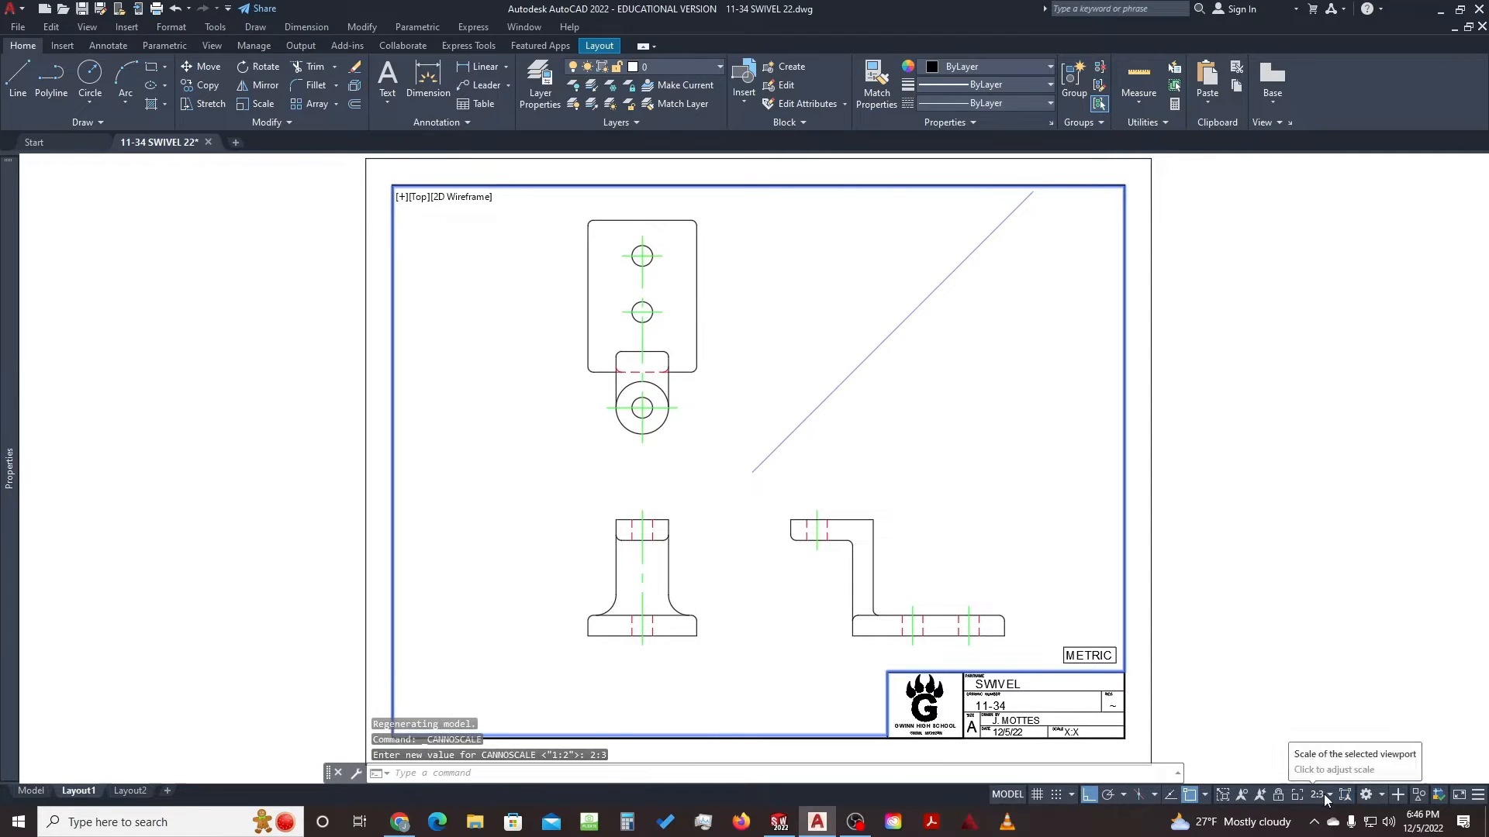
click(1325, 796)
click(1320, 364)
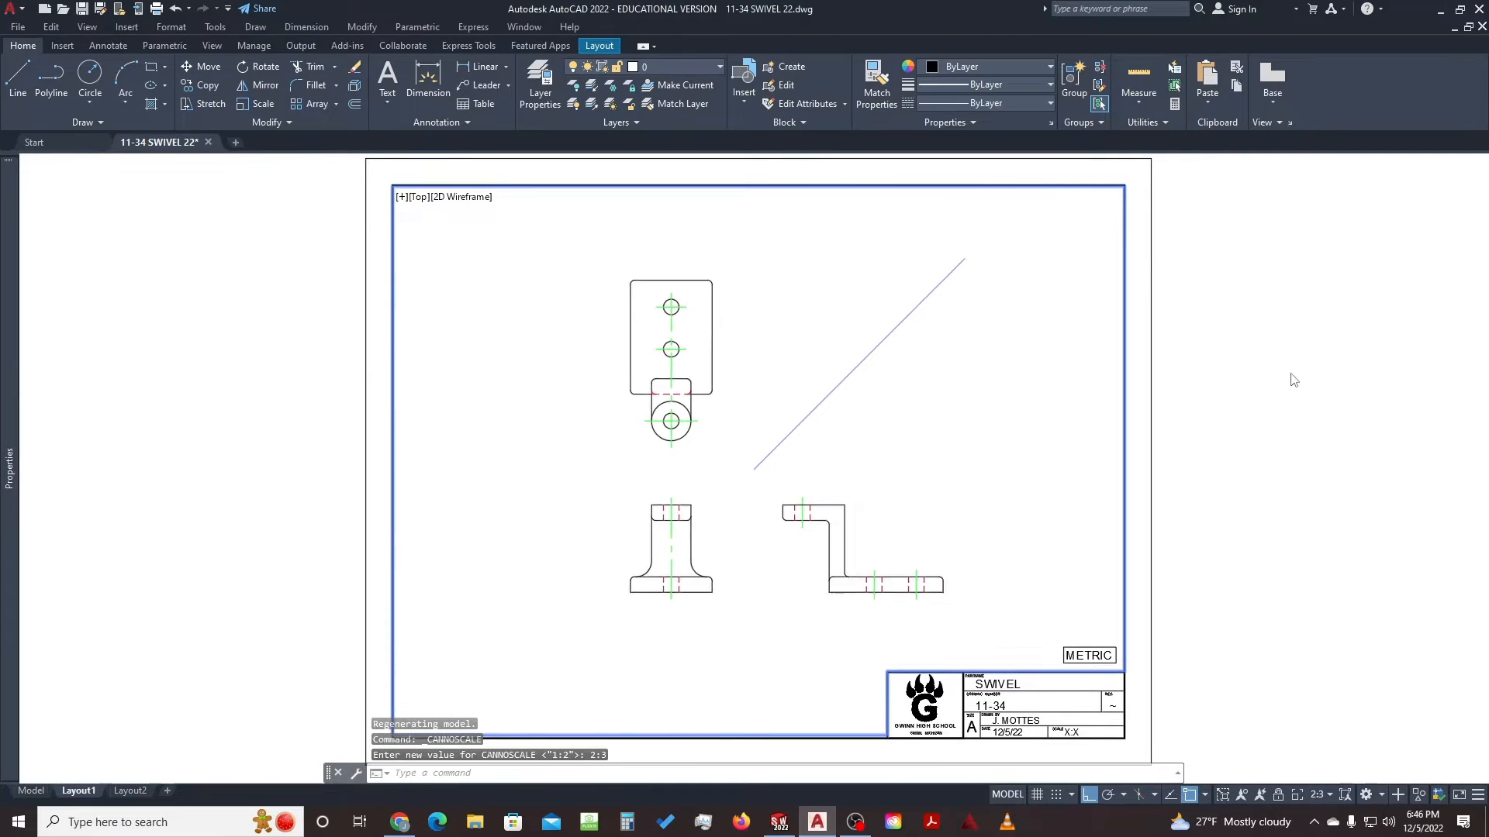
mouse_move(855, 464)
middle_down()
mouse_move(834, 462)
mouse_move(837, 449)
mouse_move(867, 462)
middle_up()
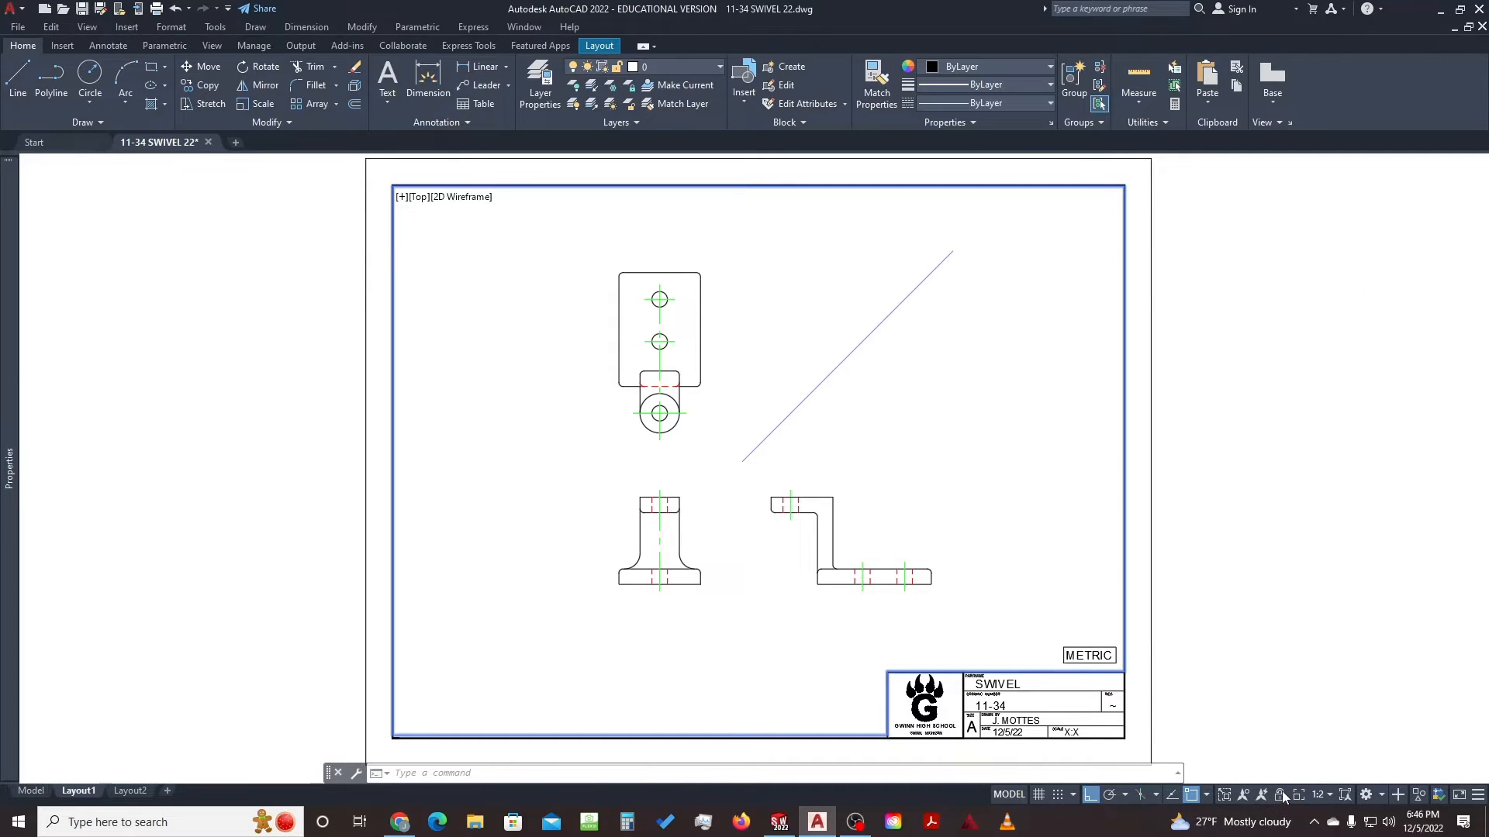
double_click(1258, 624)
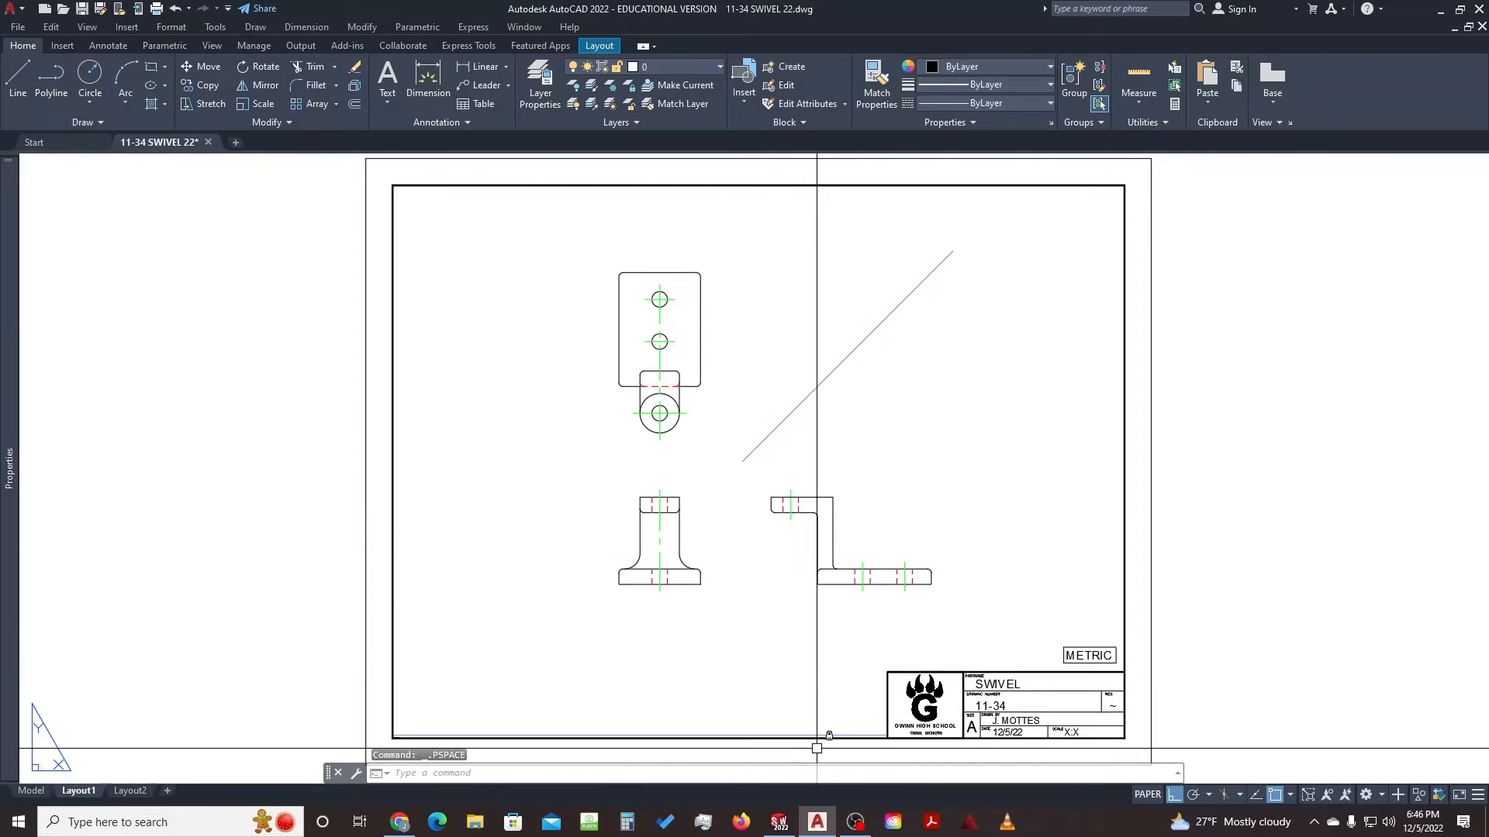
Unlock the V-PORTS layer from the Home ribbon's Layer dropdown
double_click(833, 682)
double_click(1249, 520)
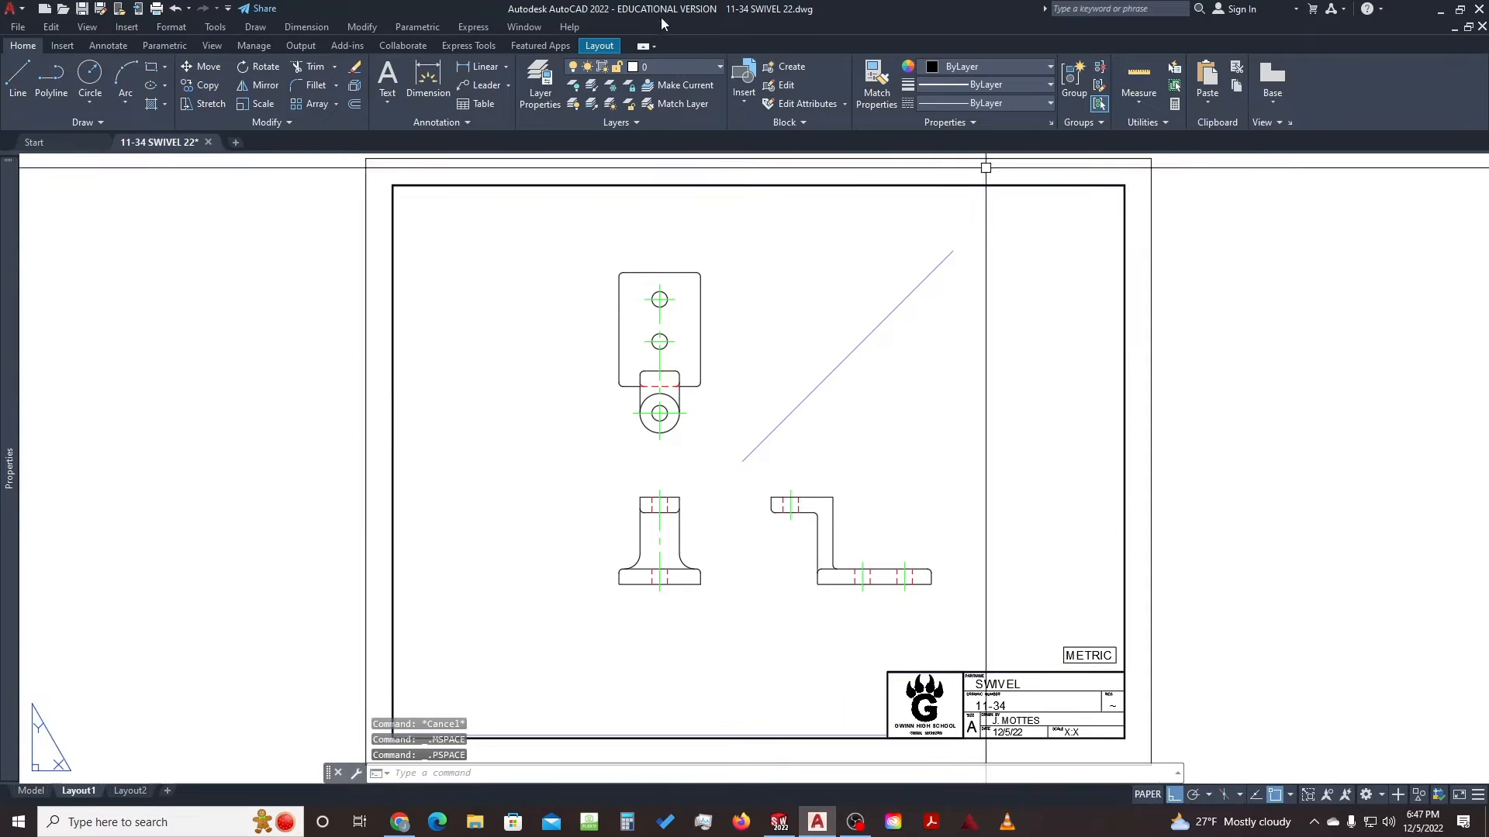
click(681, 68)
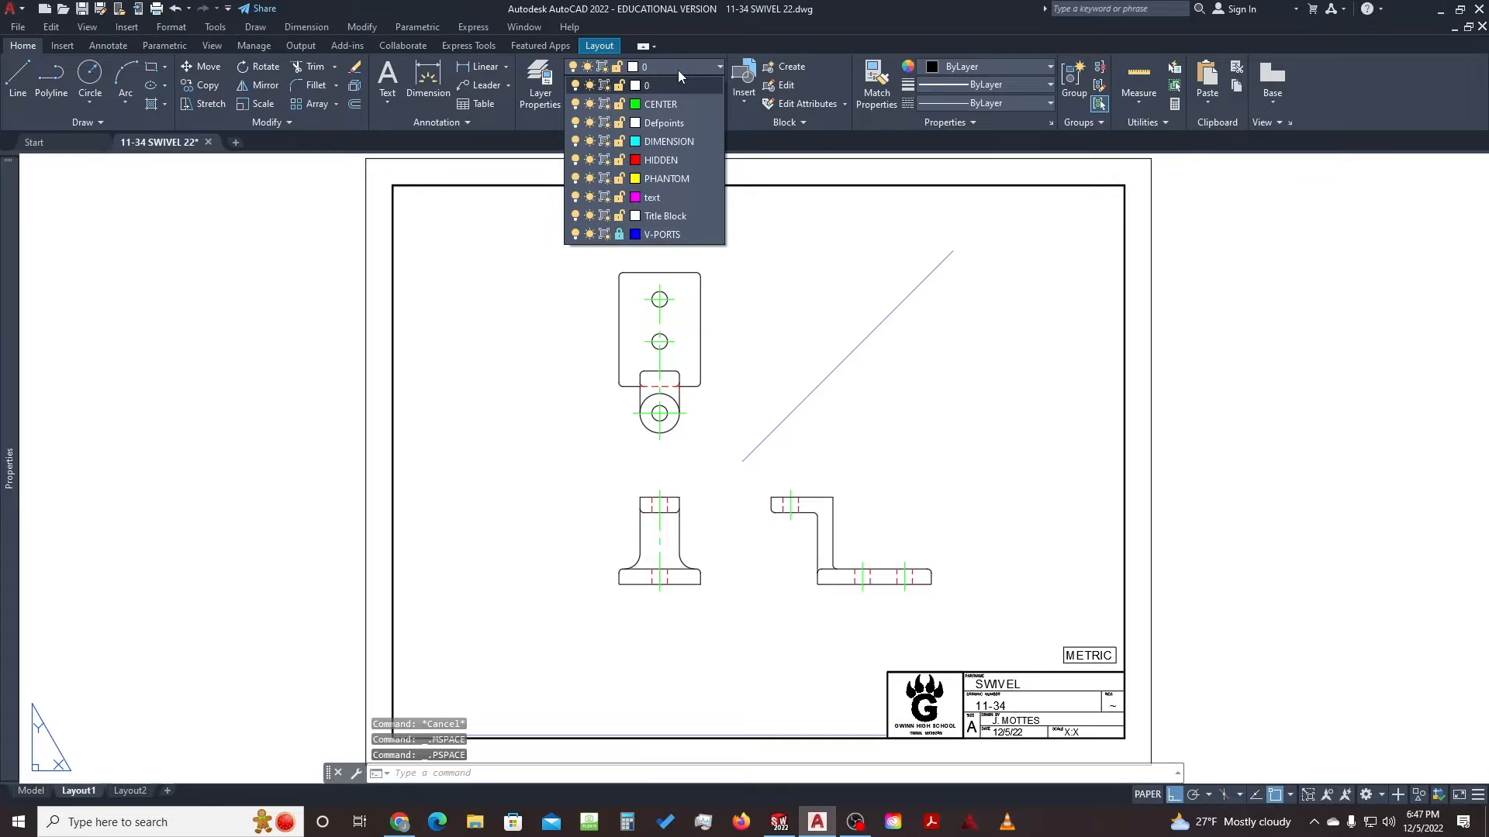
click(620, 234)
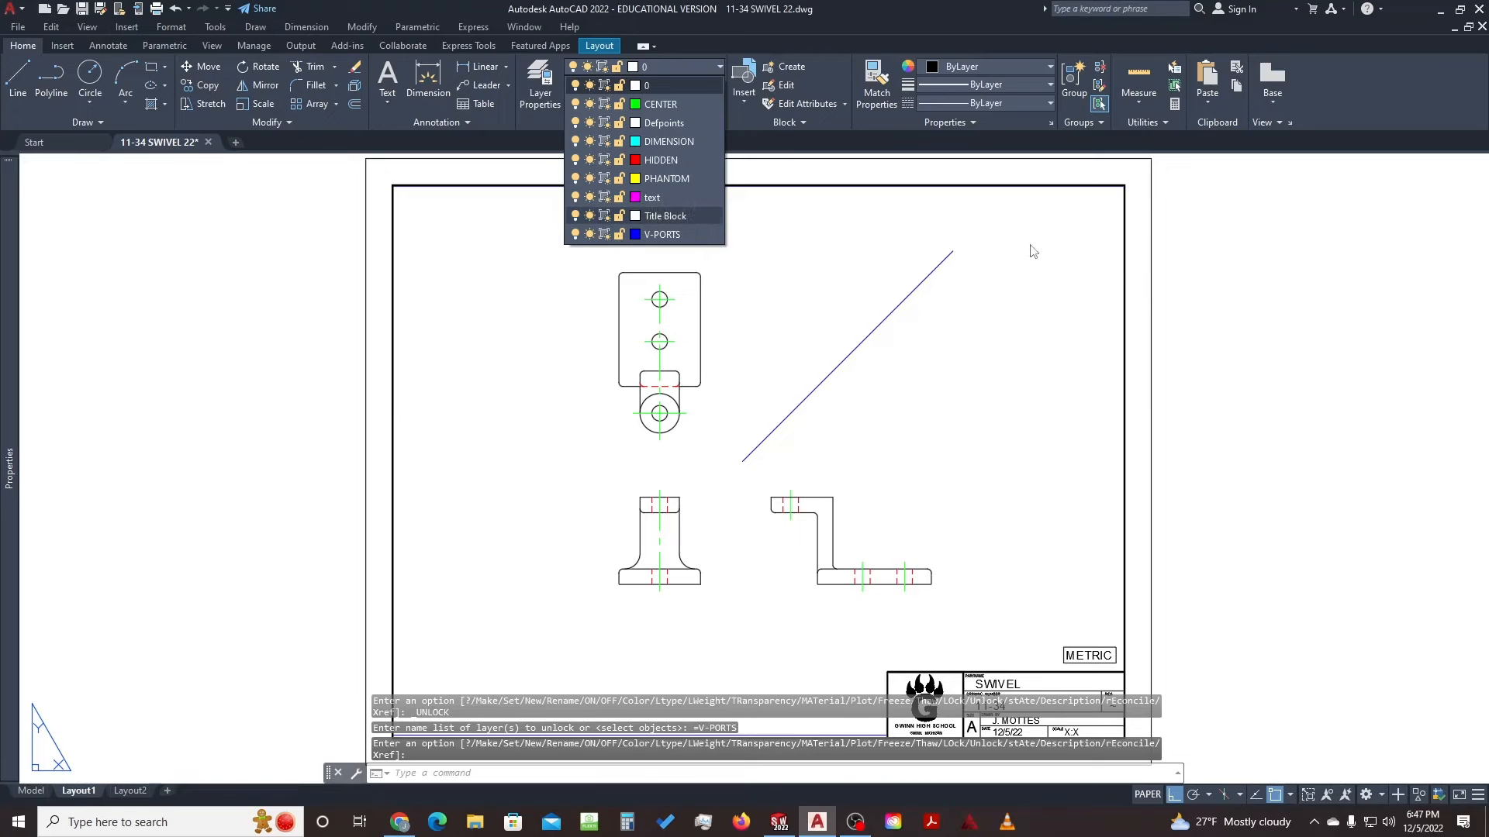
click(867, 346)
click(910, 362)
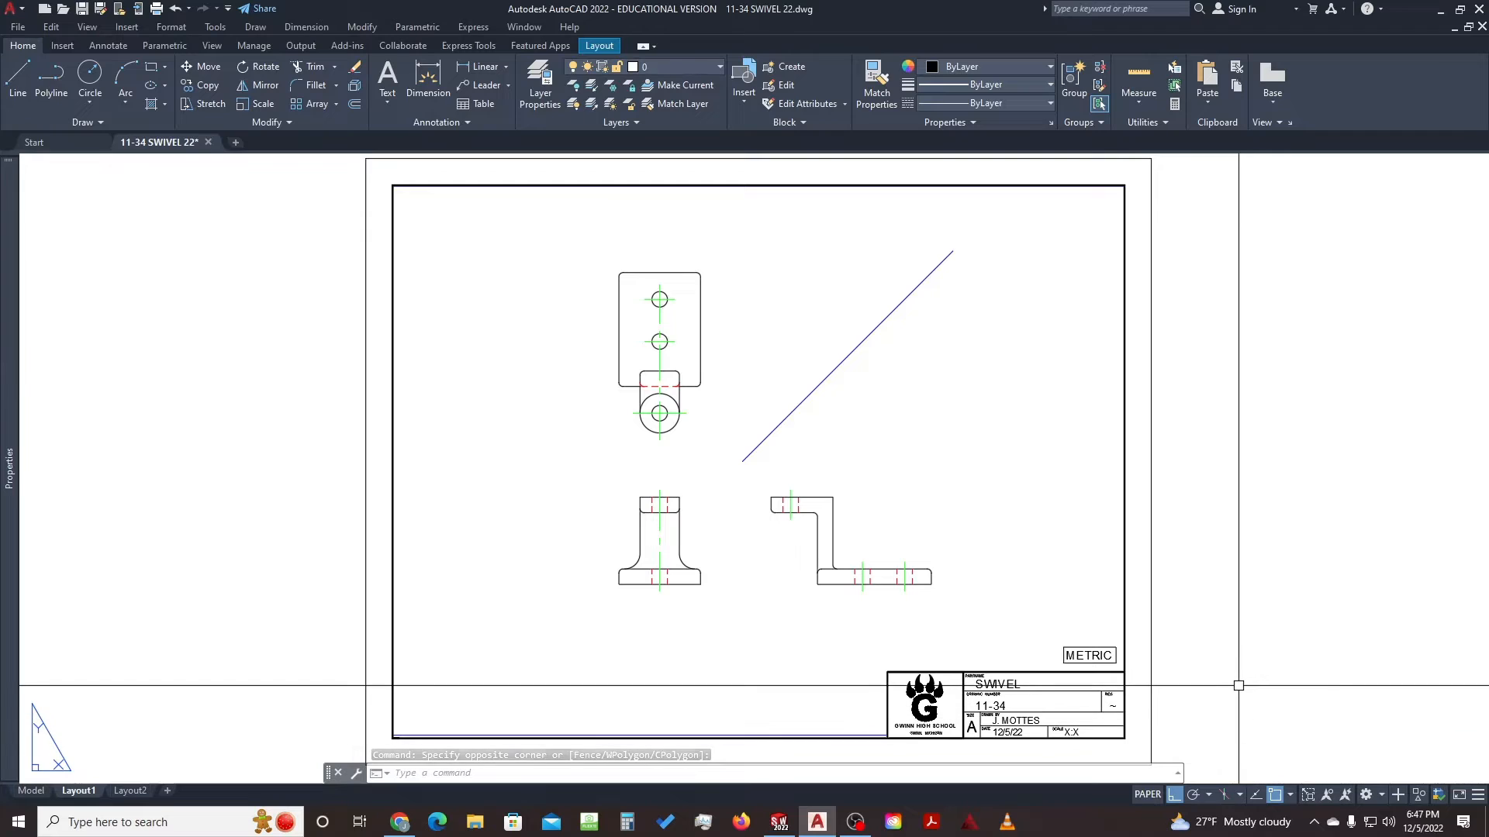
double_click(1030, 490)
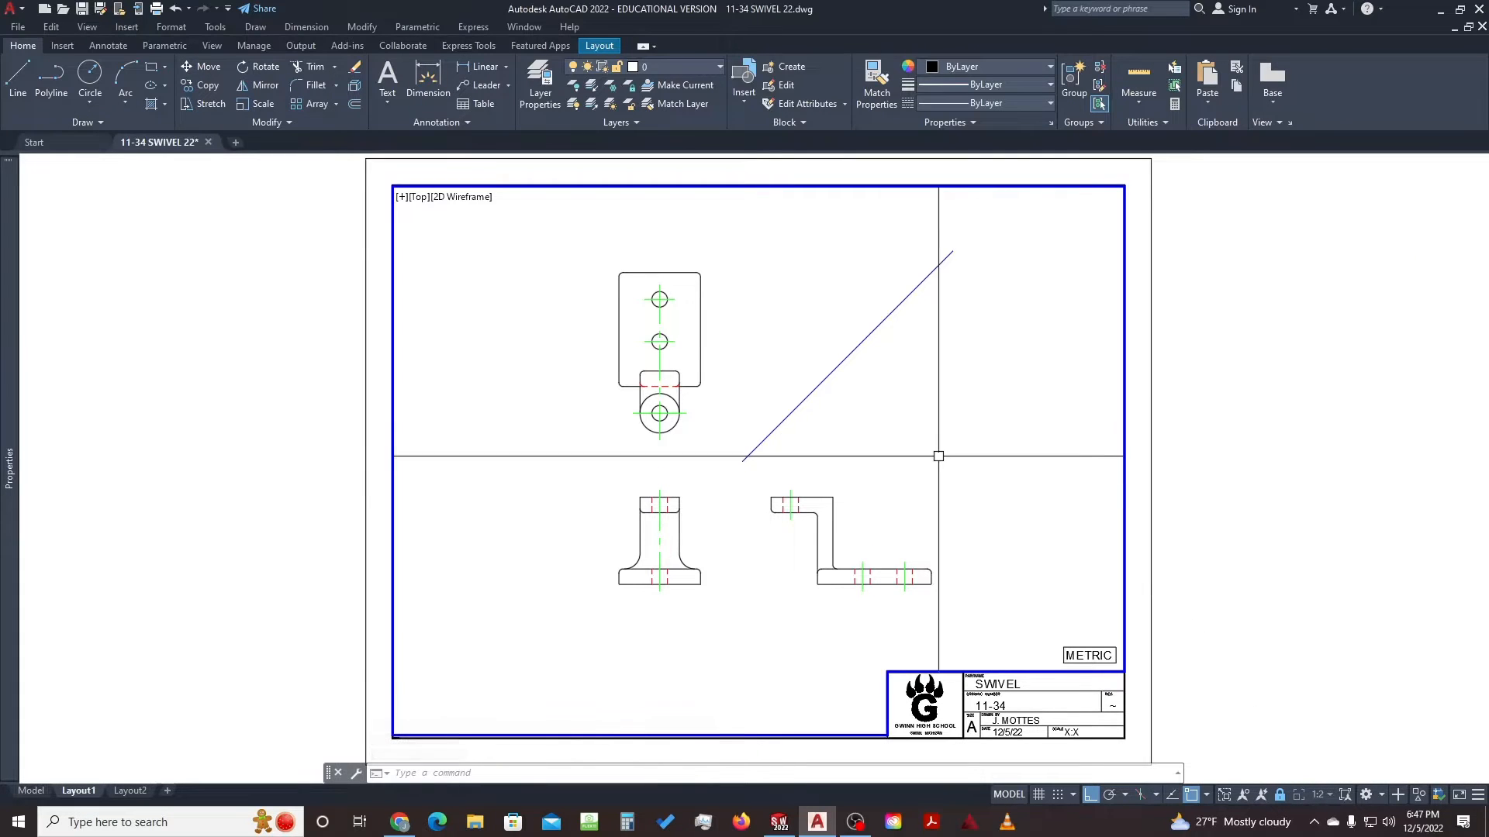
middle_drag(923, 458, 953, 466)
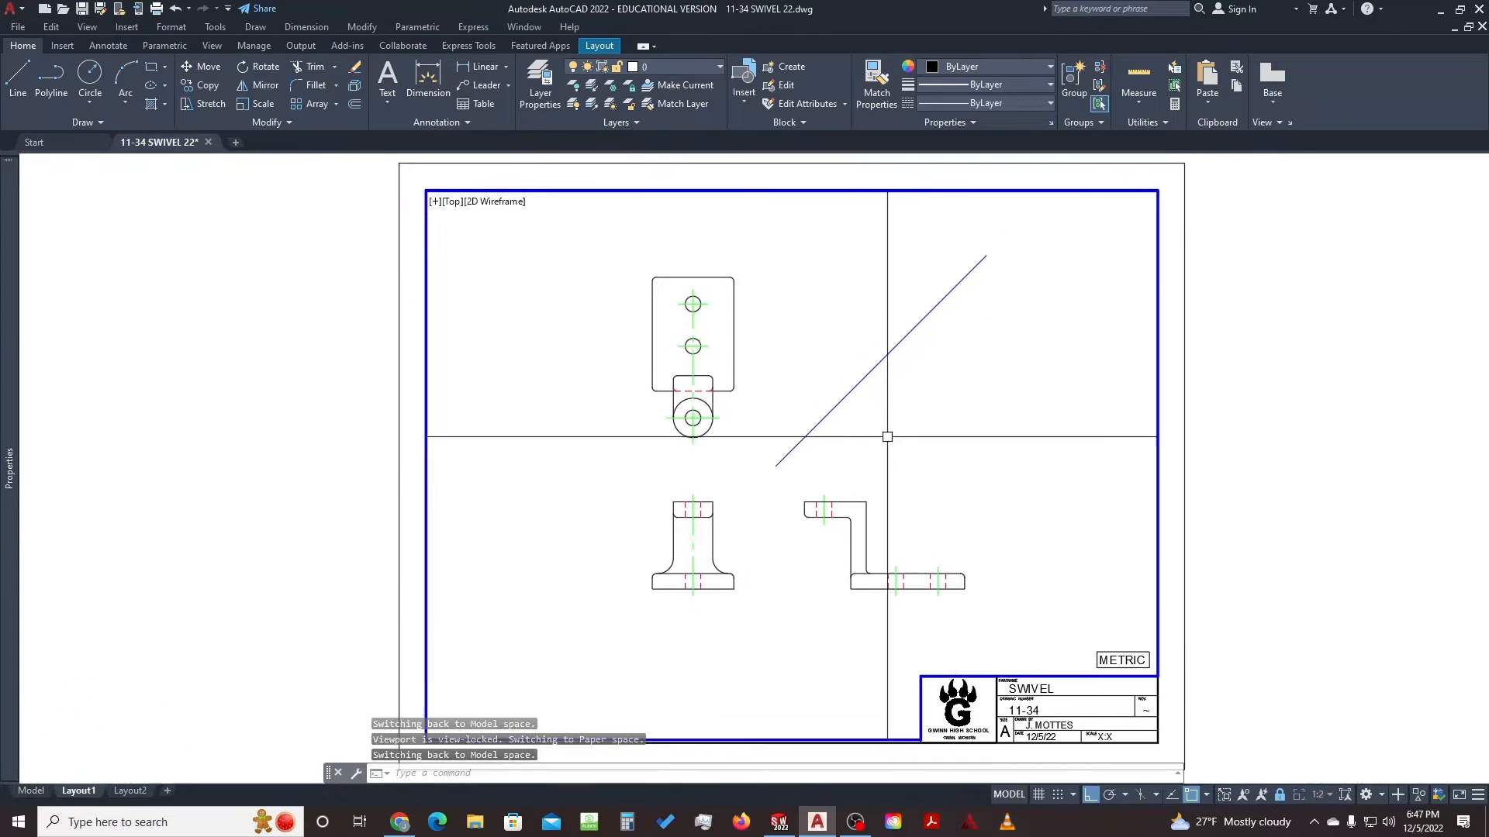
scroll(887, 432, up, 8)
scroll(859, 453, down, 8)
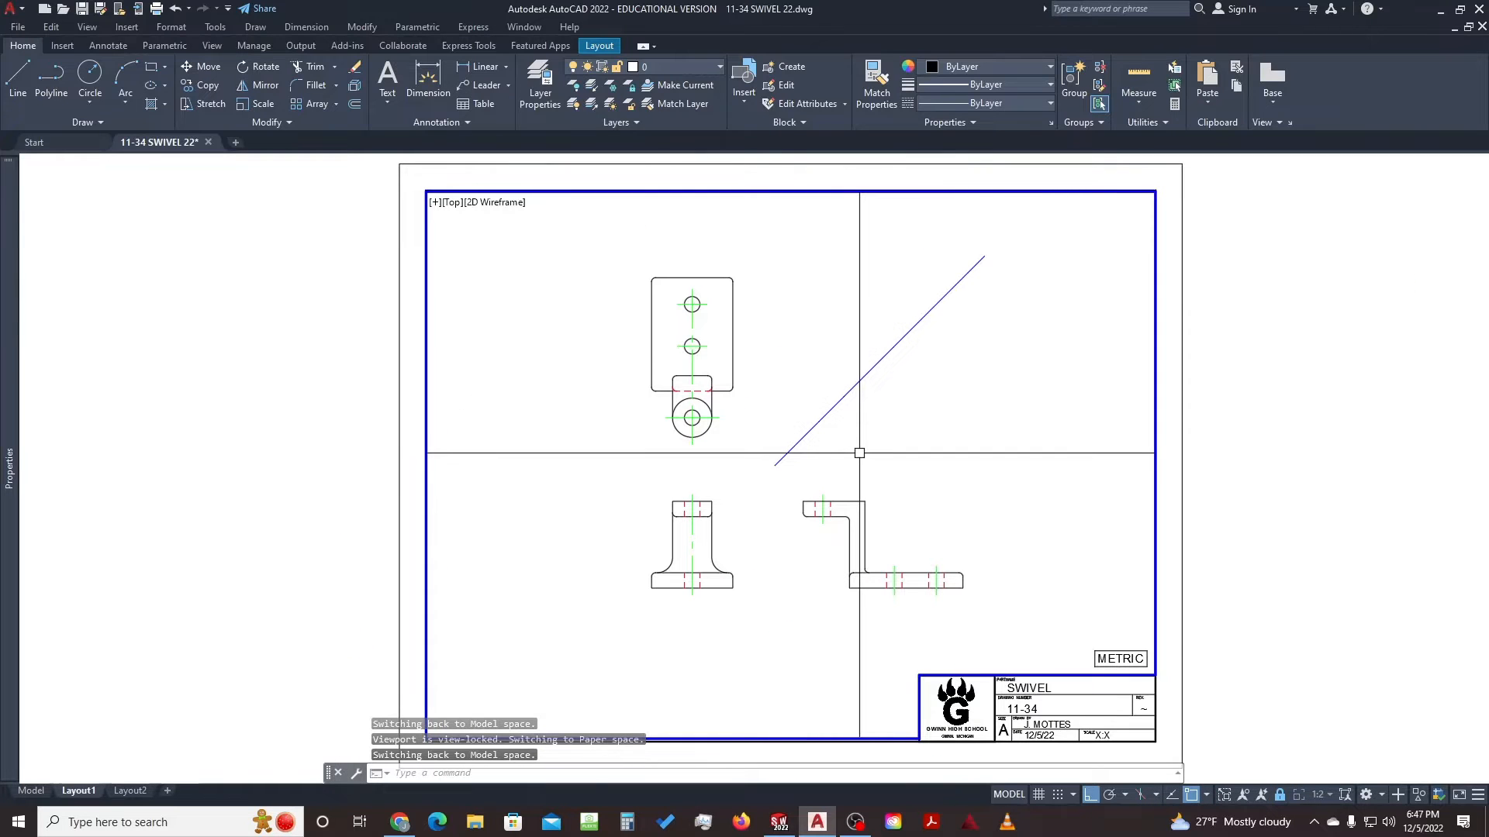
scroll(860, 453, down, 2)
scroll(860, 454, up, 4)
scroll(860, 454, down, 2)
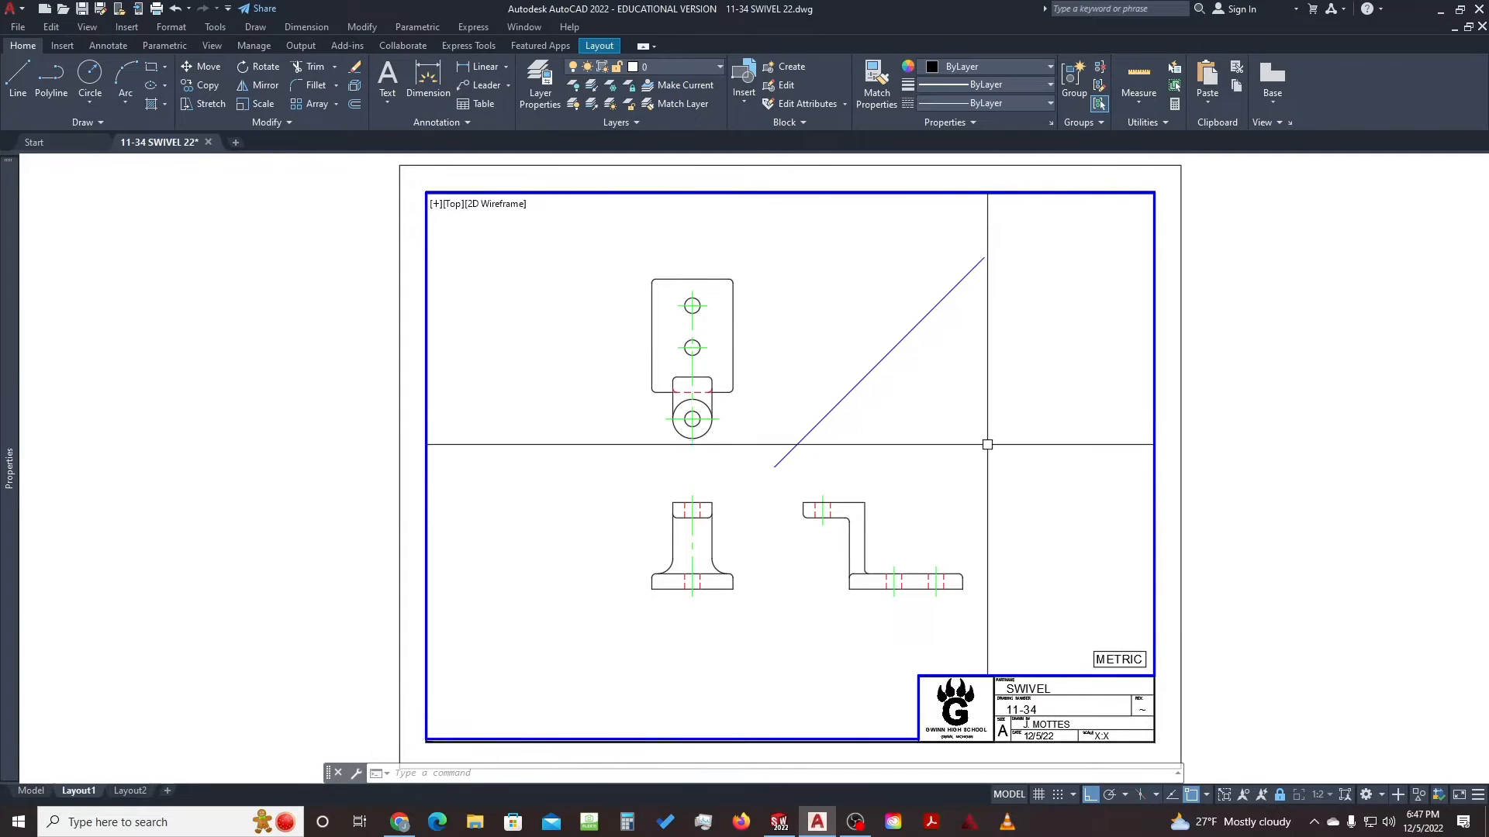
scroll(822, 504, up, 4)
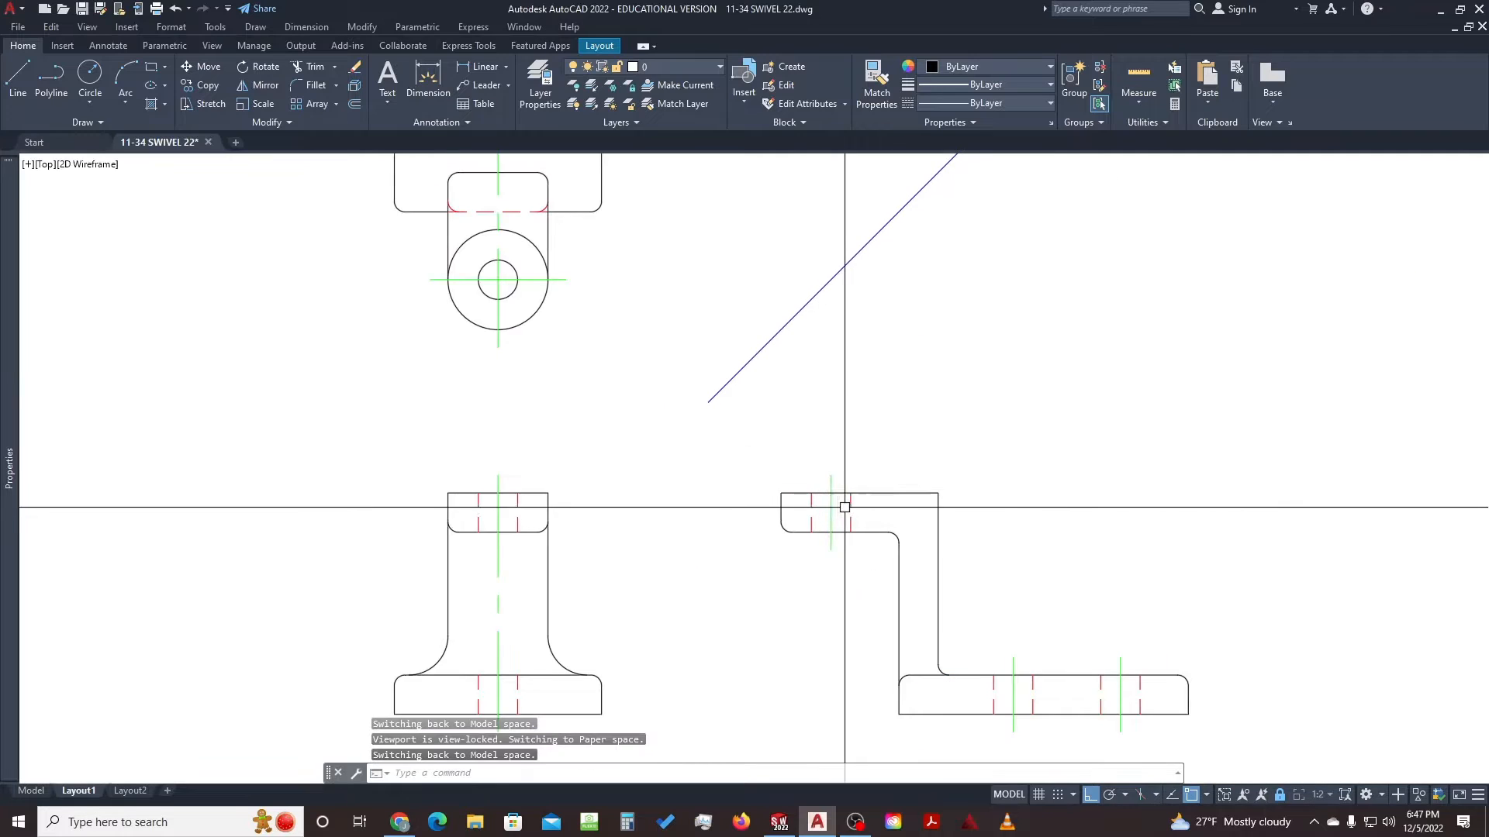
scroll(833, 496, up, 4)
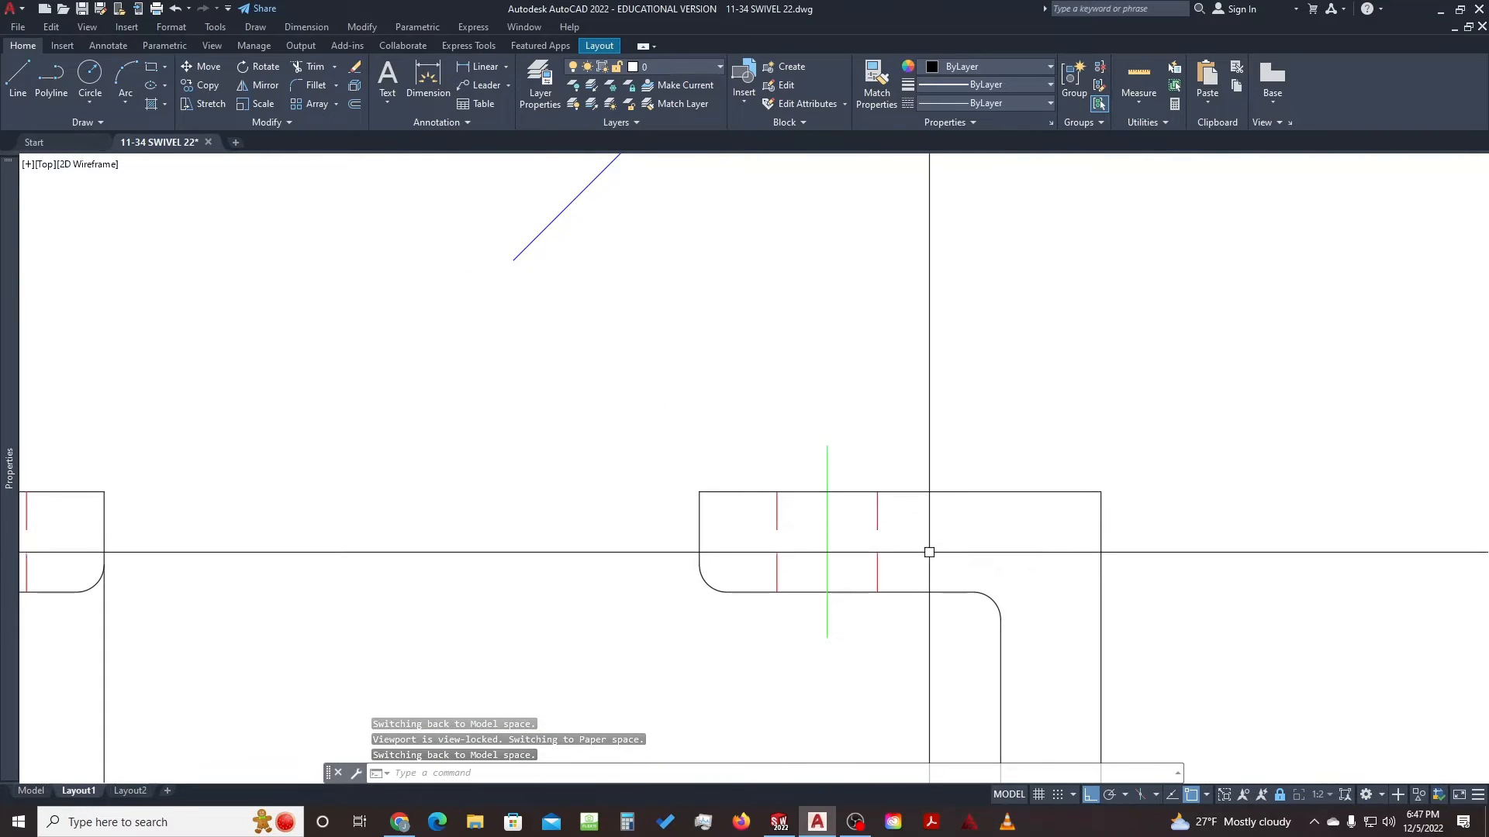
scroll(923, 522, down, 4)
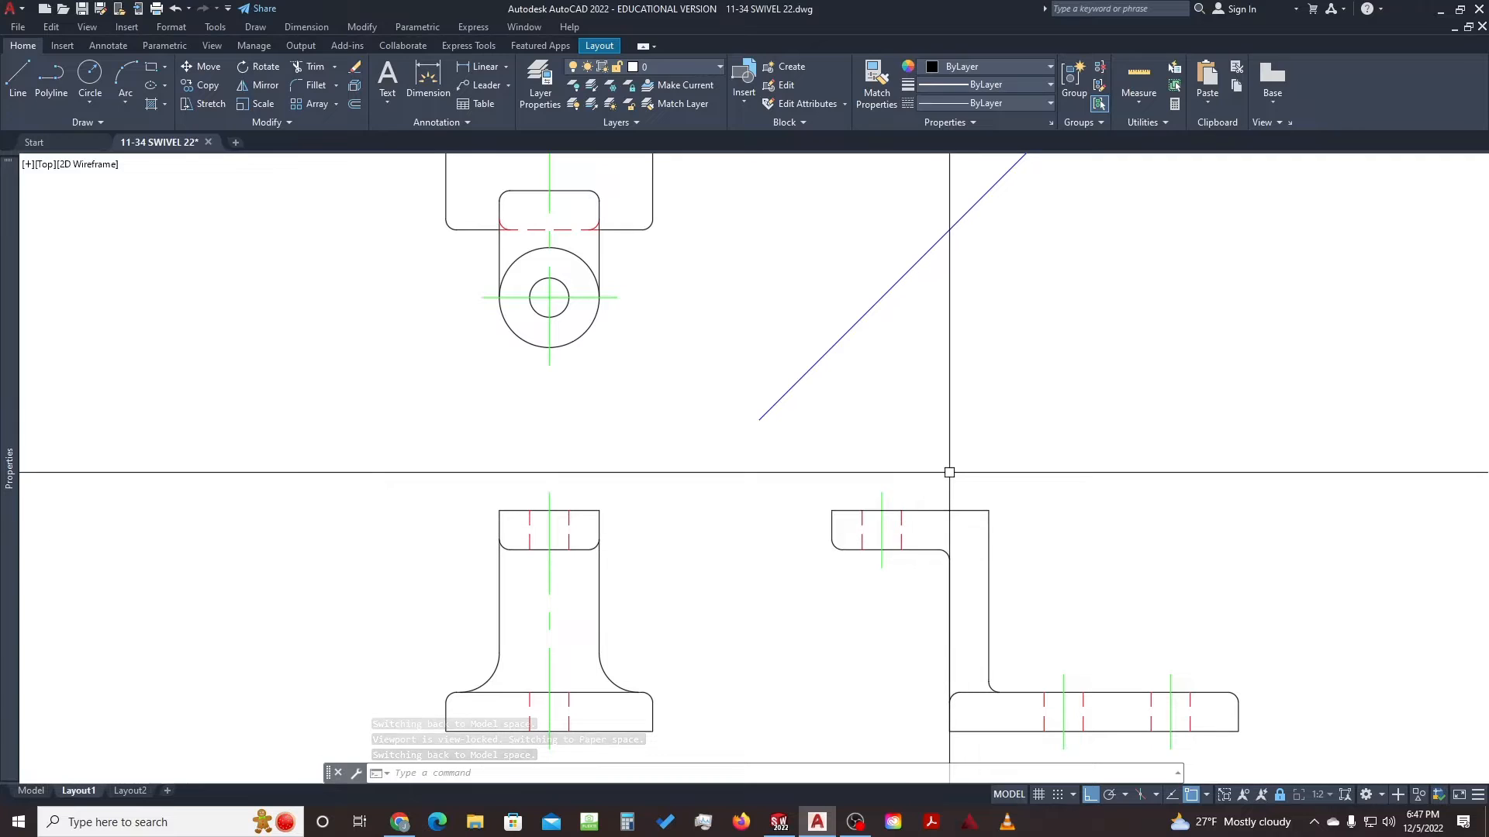
Change the linetype scale with LTS to 8, then 7, then 5
text(lts)
key(Return)
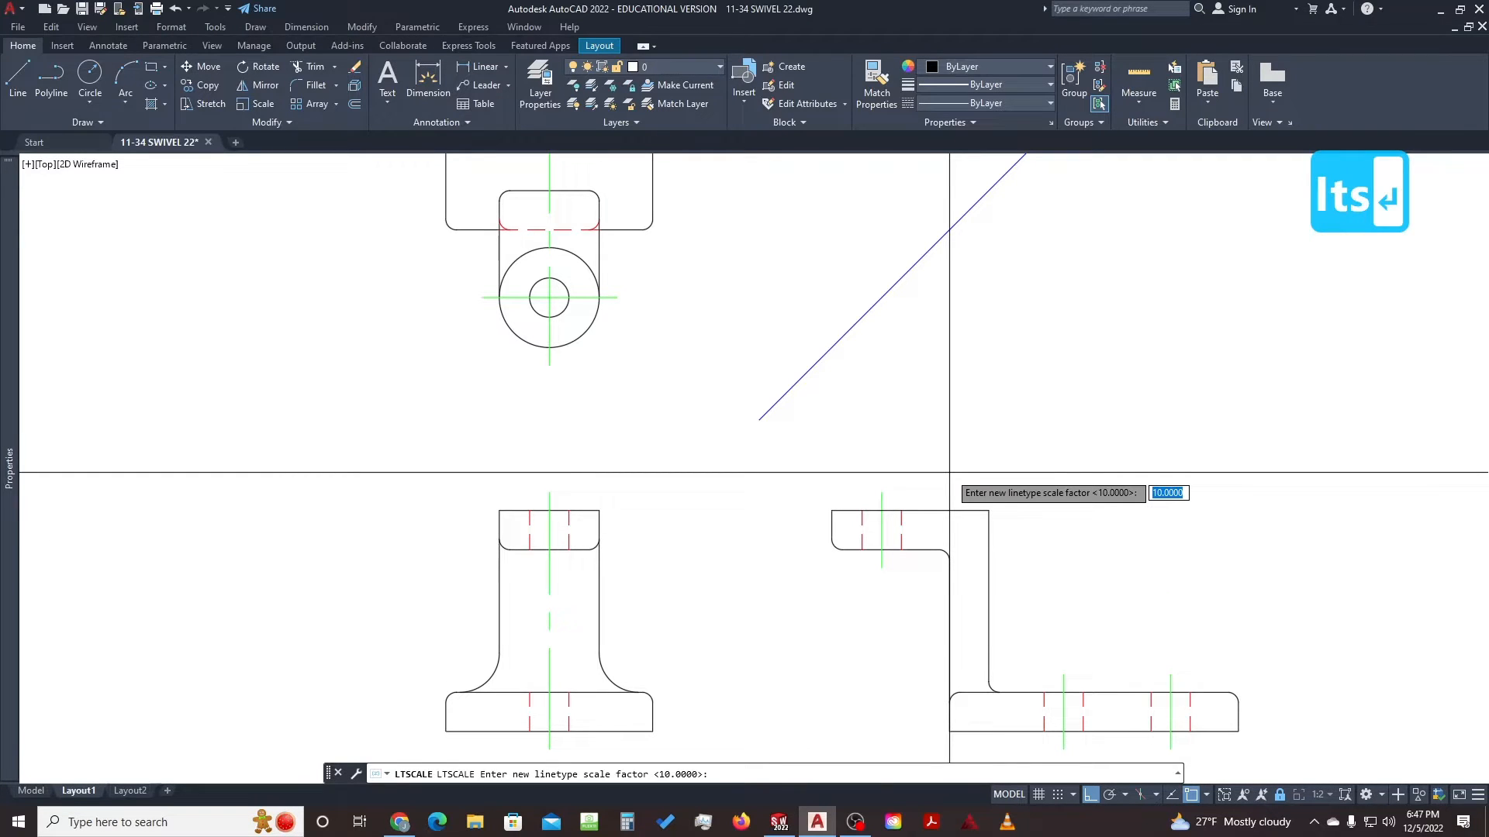
text(8)
key(Return)
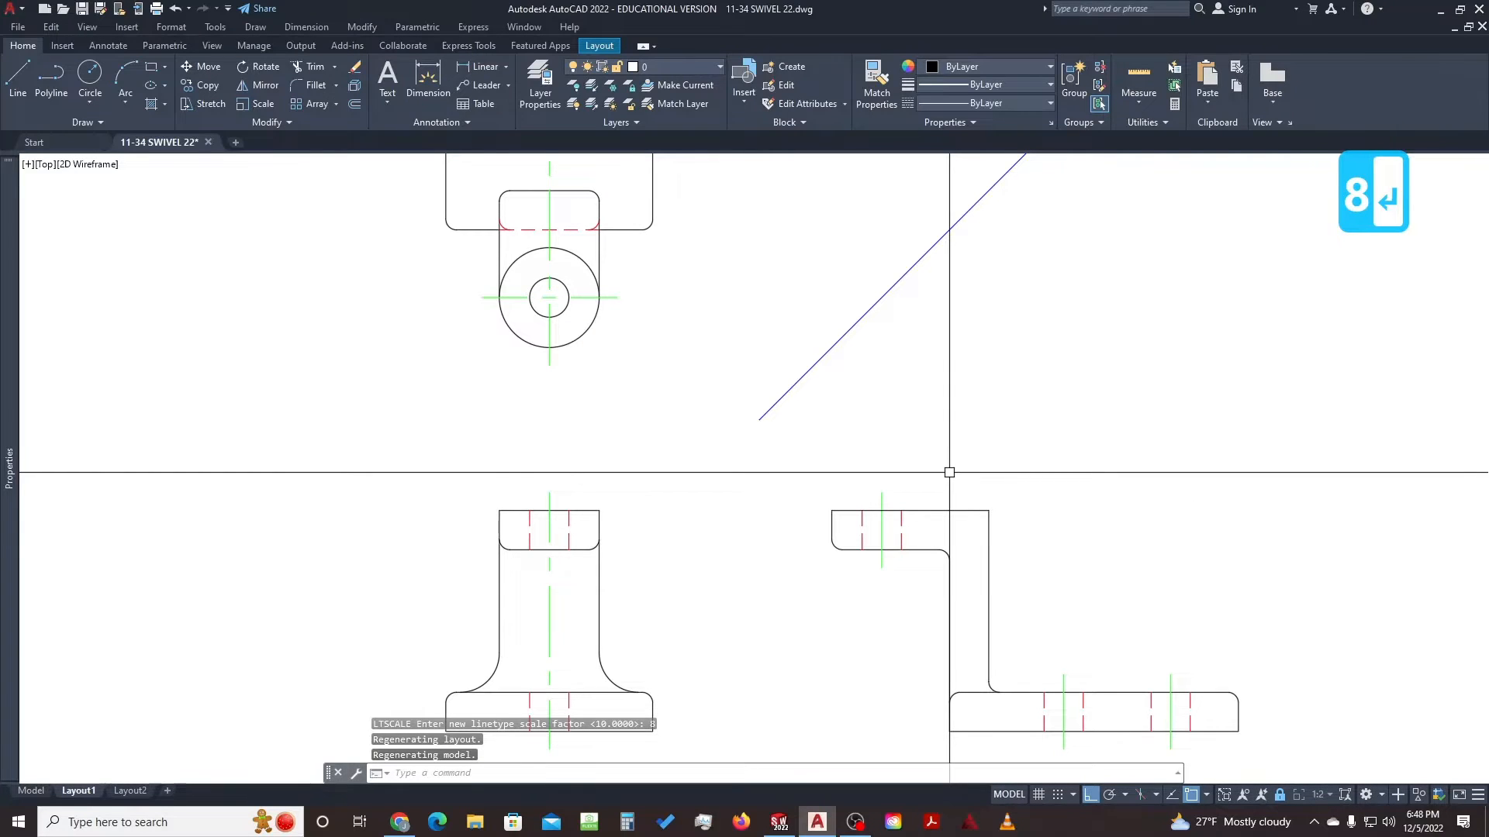
key(Return)
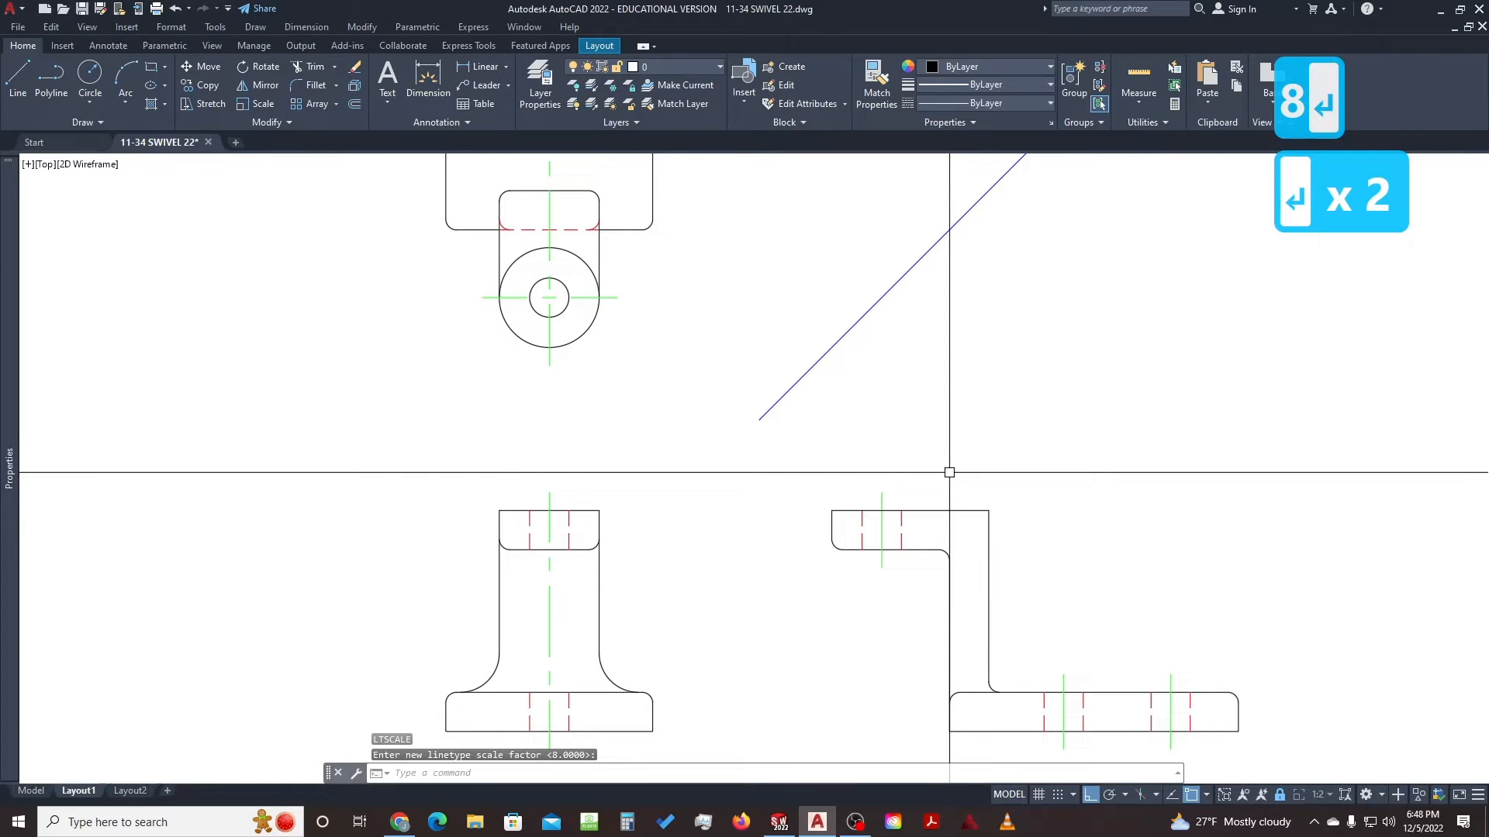
text(7)
key(Return)
key(Return)
key(Return)
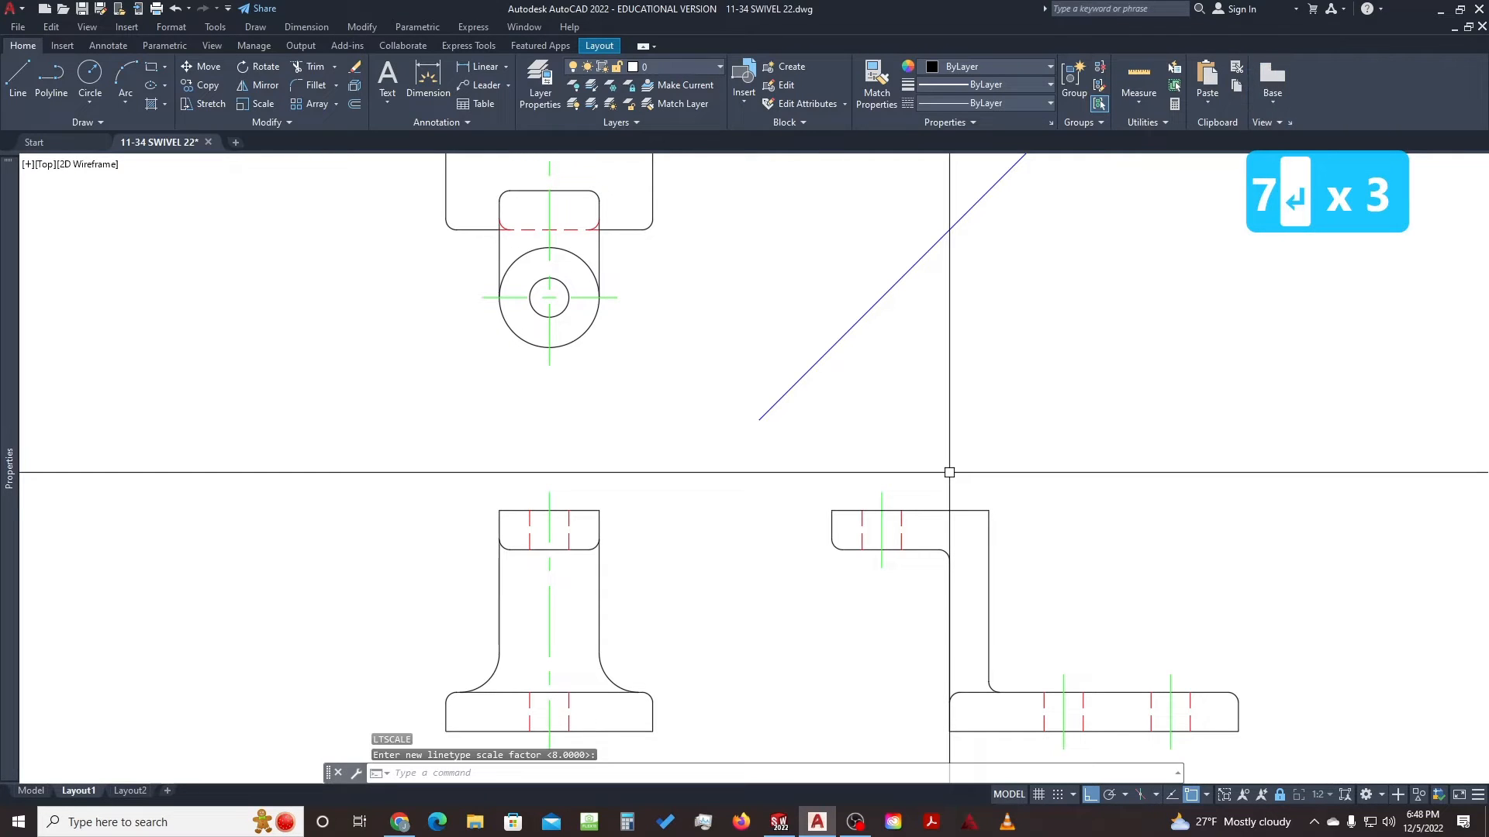
text(5)
key(Return)
key(Return)
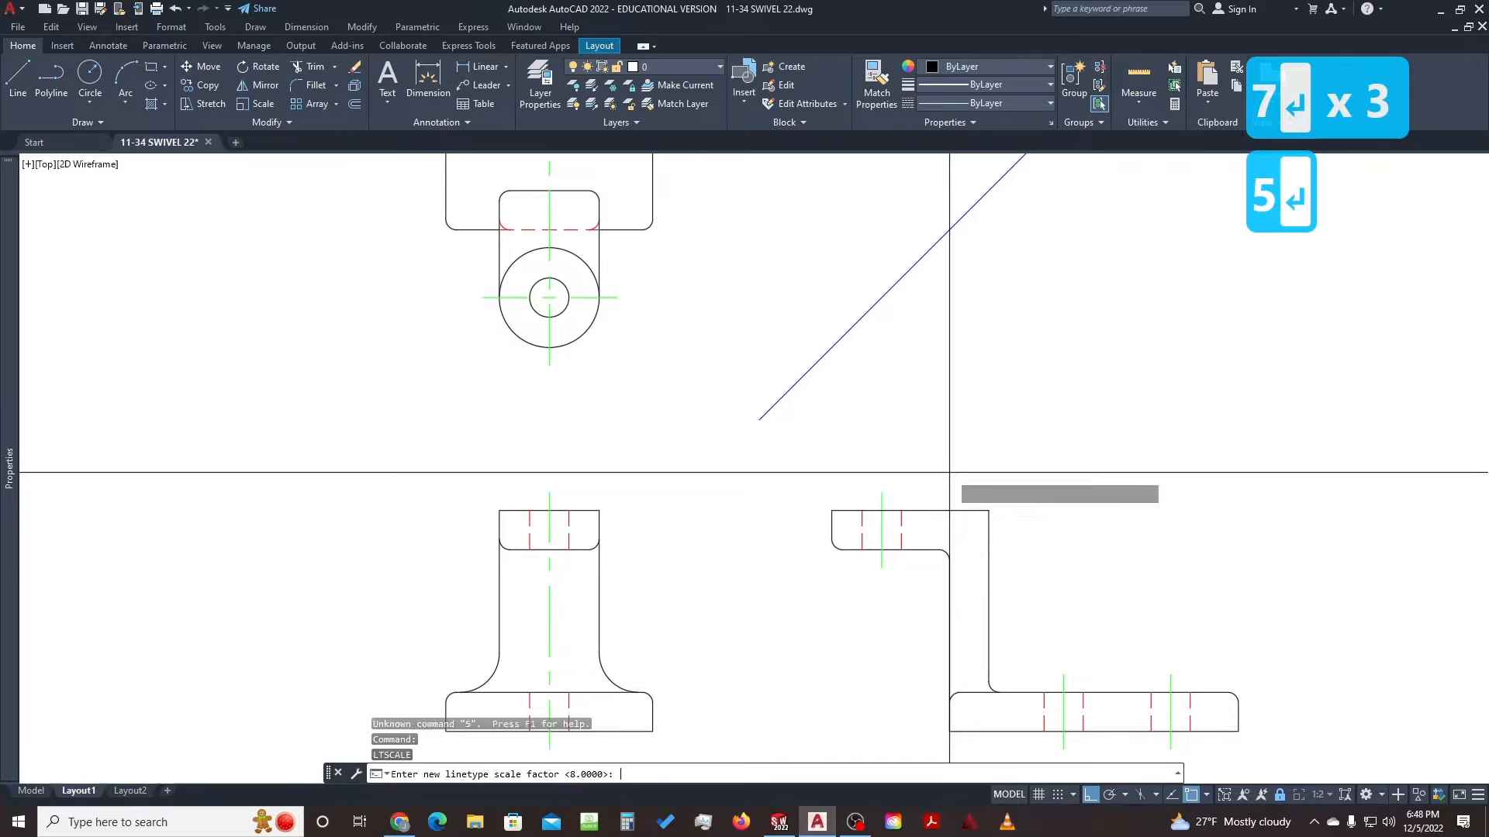
key(Return)
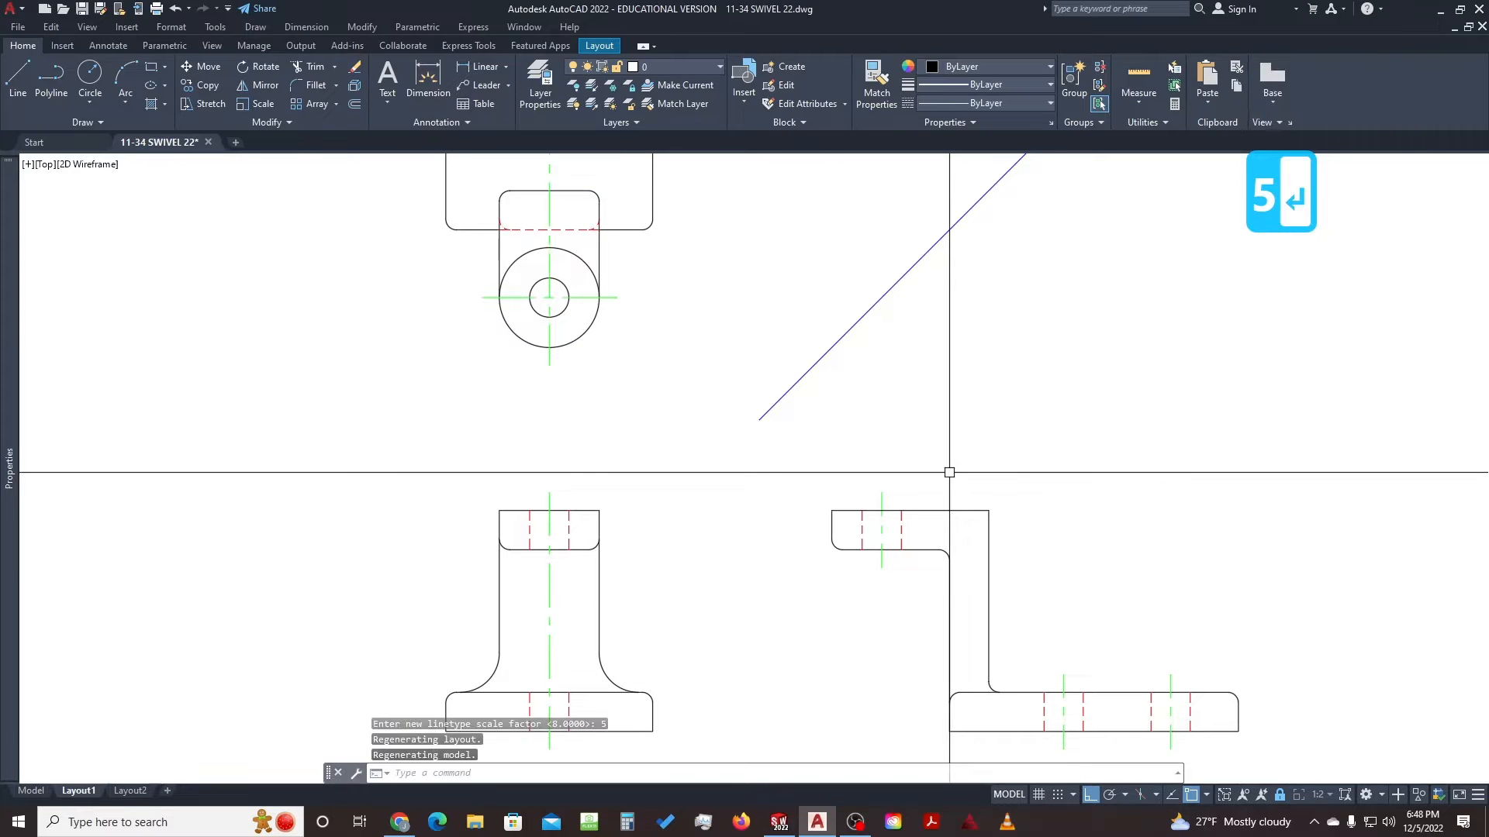
key(Return)
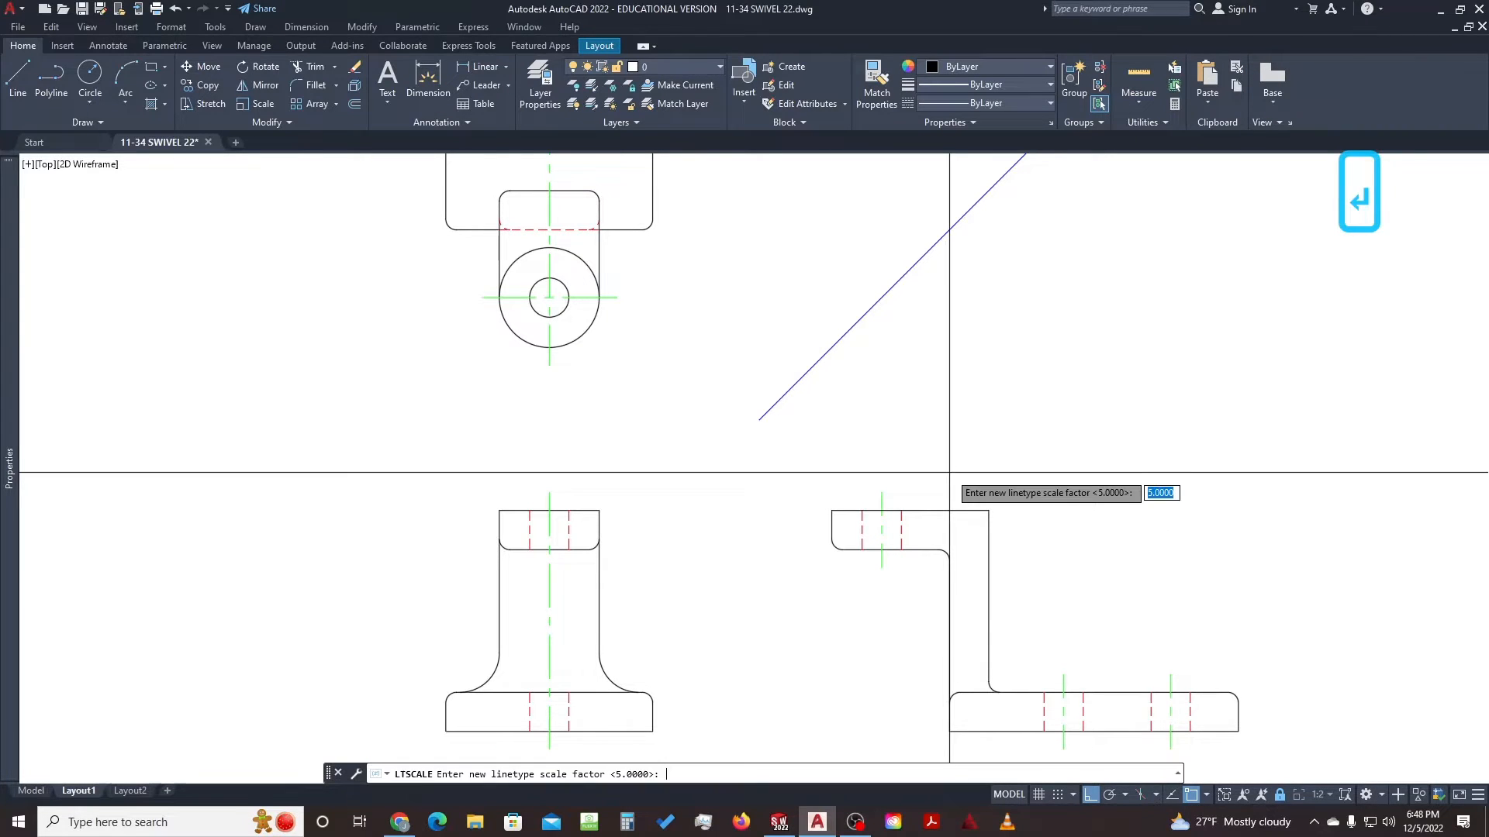
Try linetype scales 8, 7 and 6 again, settling on 5
key(Return)
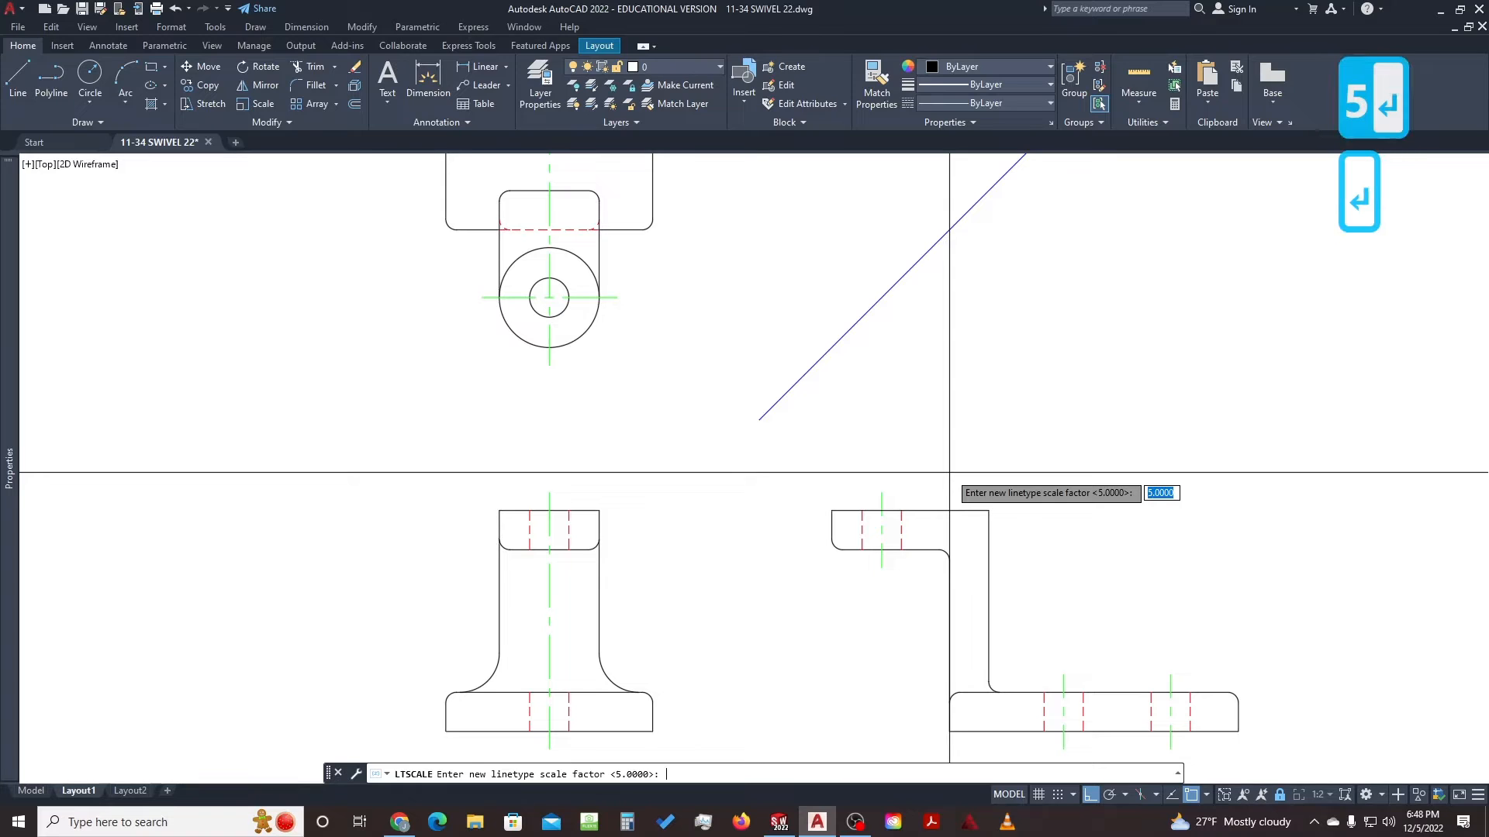
text(8)
key(Return)
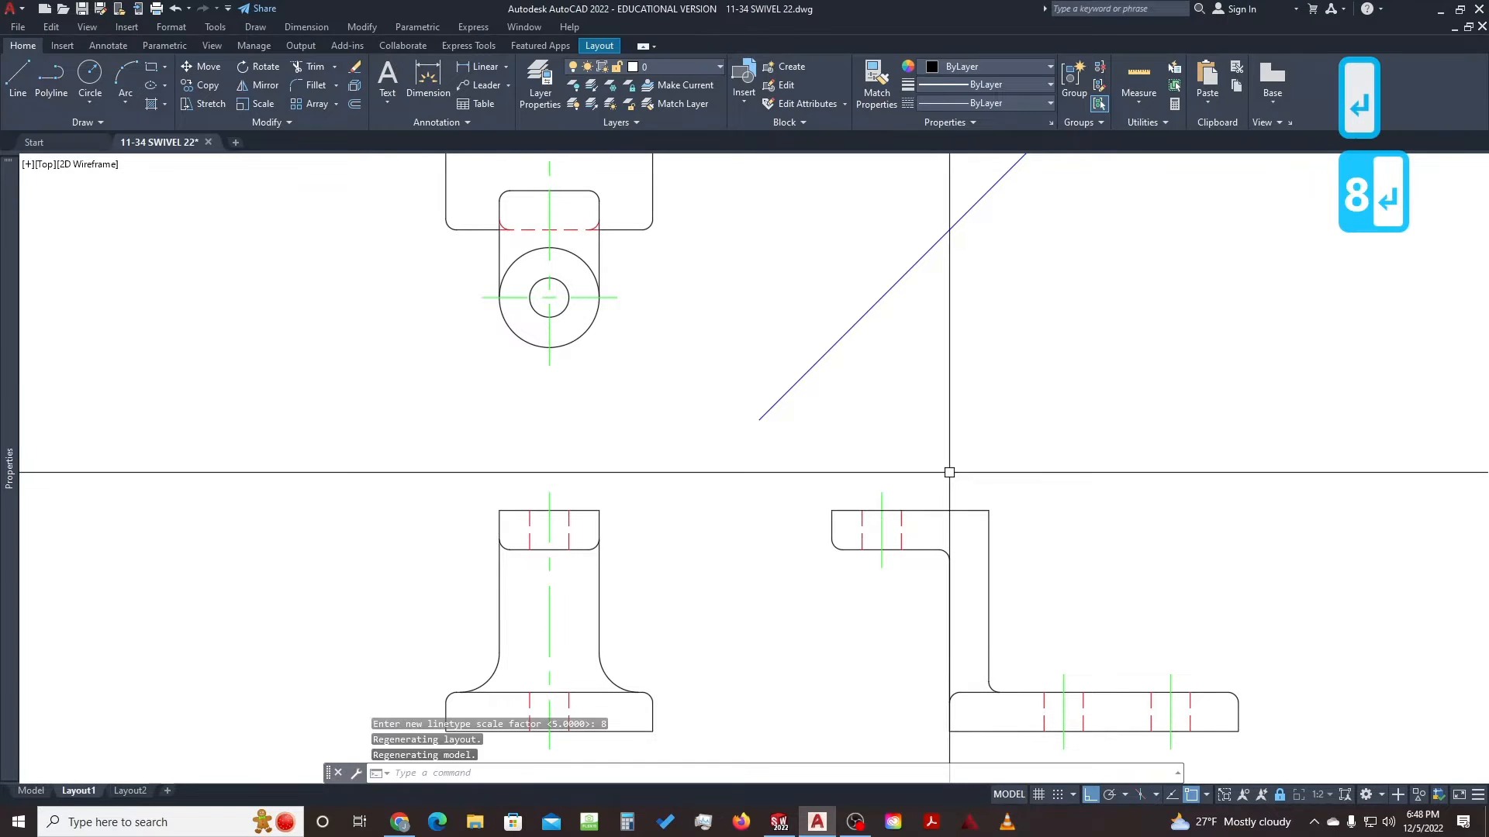
key(Return)
text(7)
key(Return)
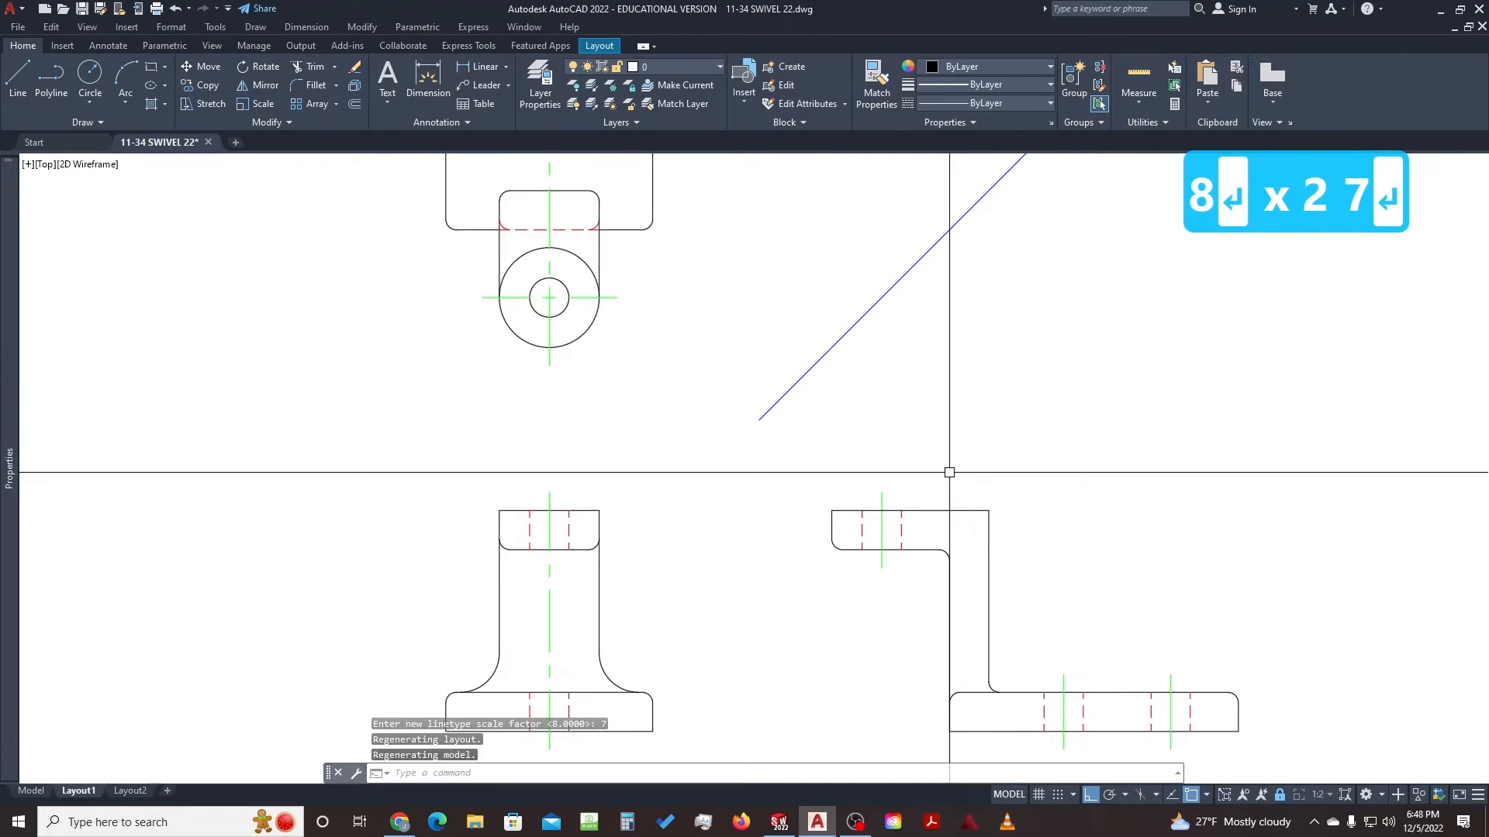
key(Return)
text(6)
key(Return)
key(Return)
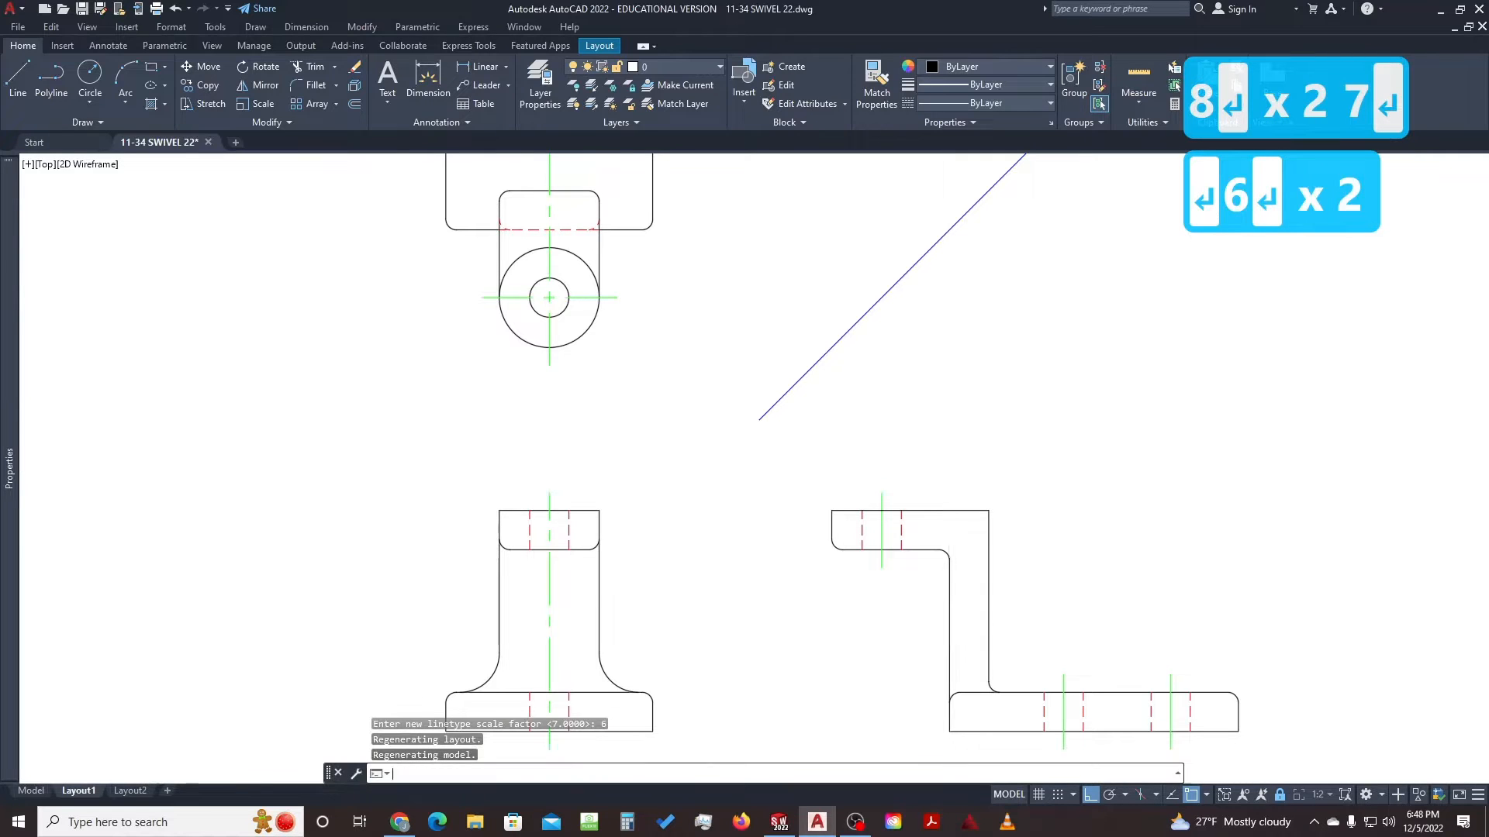
text(5)
key(Return)
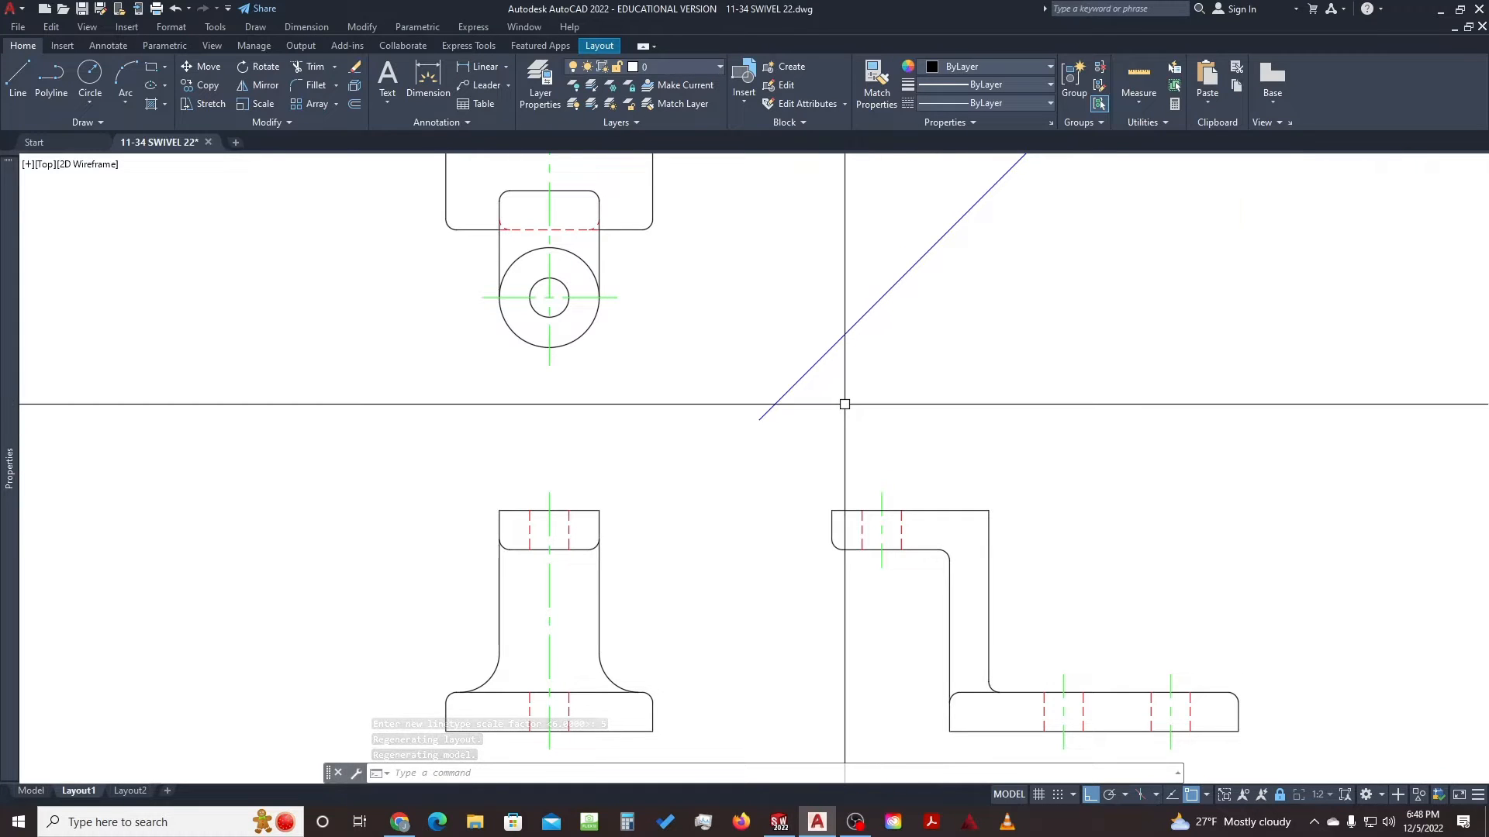
Zoom out to the sheet and change the title block's SCALE attribute from X:X to 1:2
scroll(878, 405, down, 4)
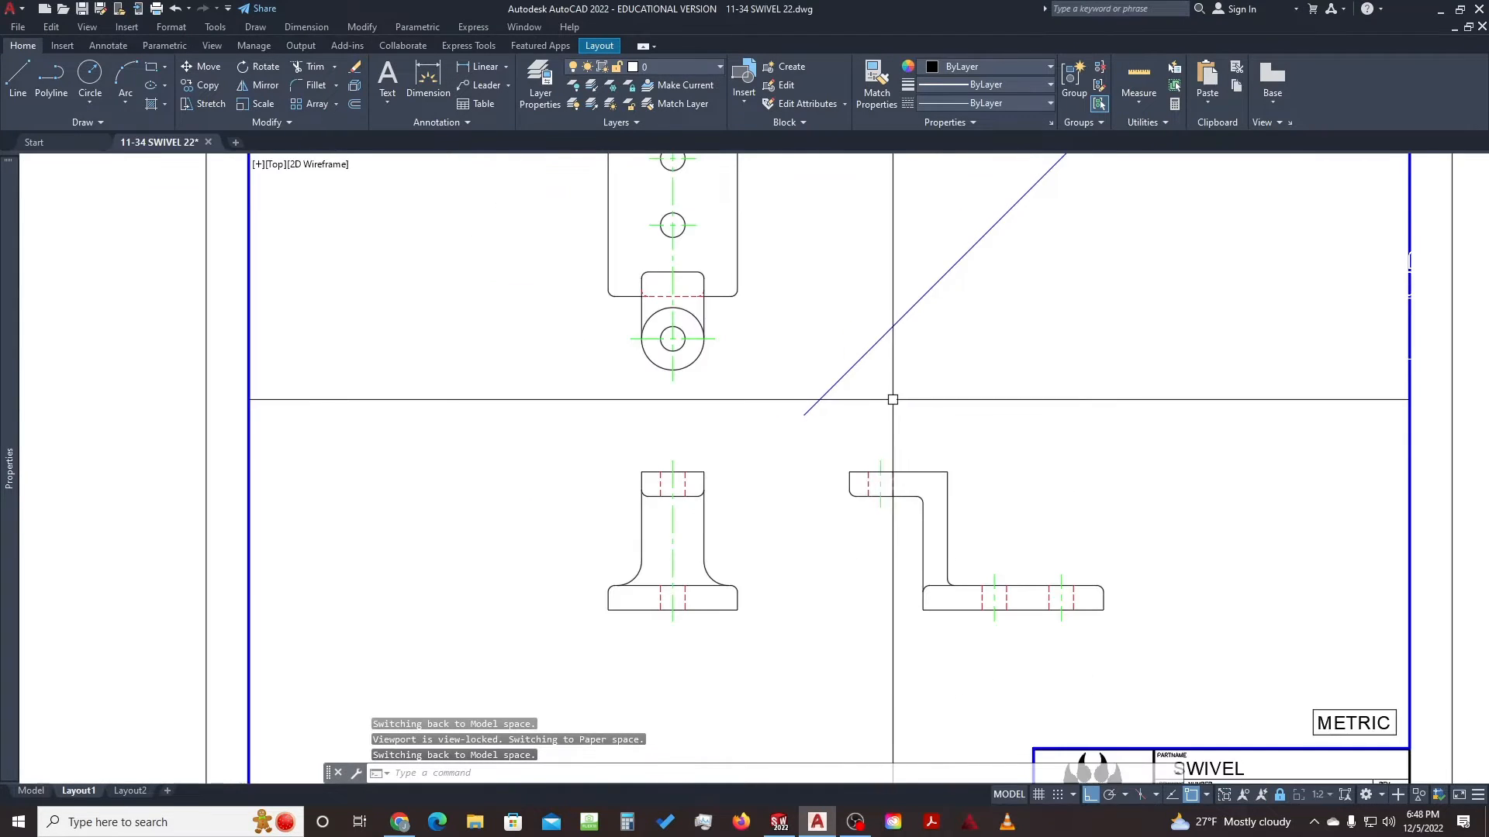
middle_drag(917, 388, 869, 429)
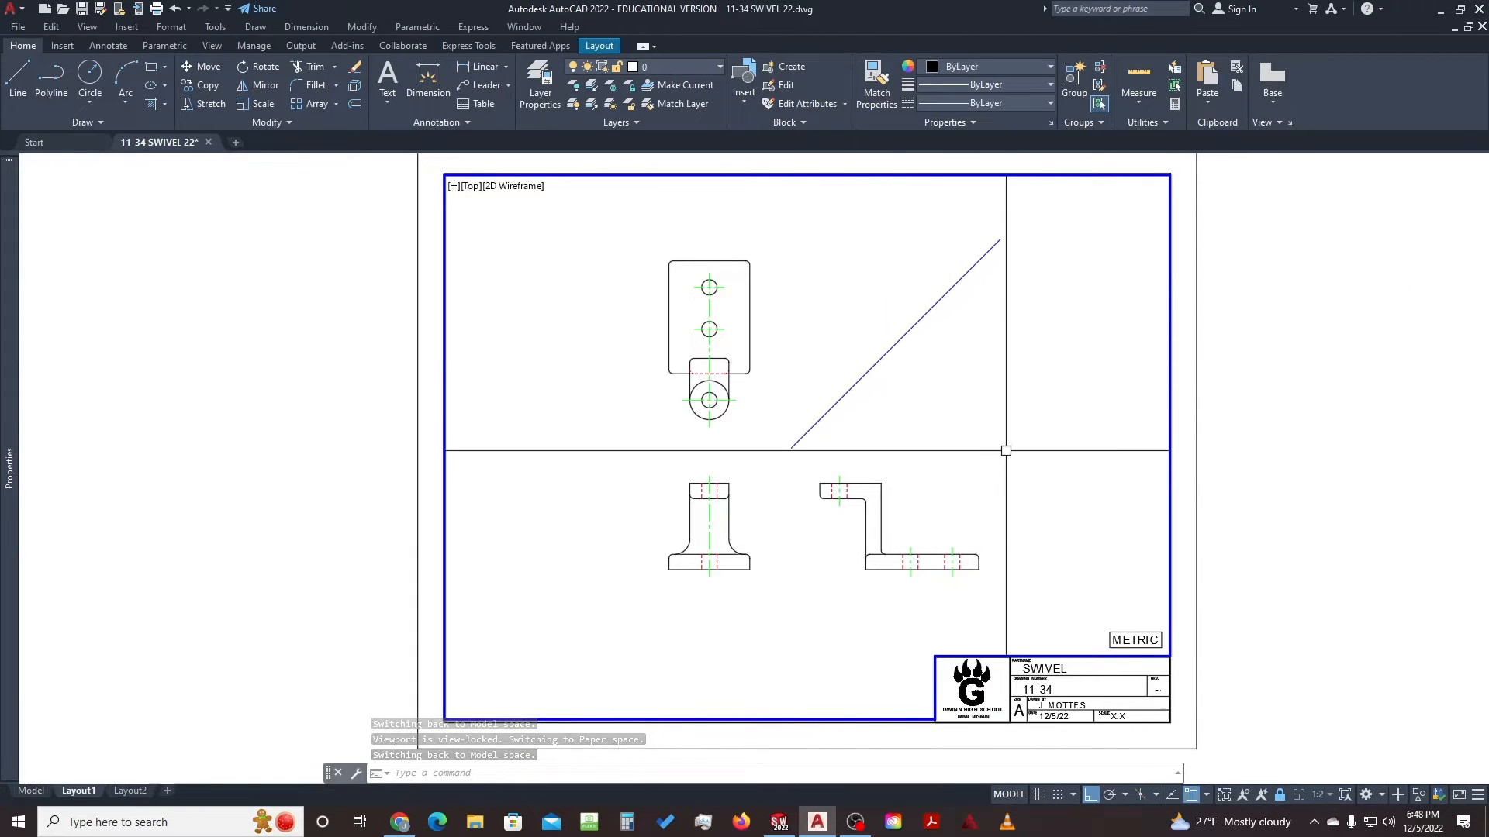
double_click(1246, 602)
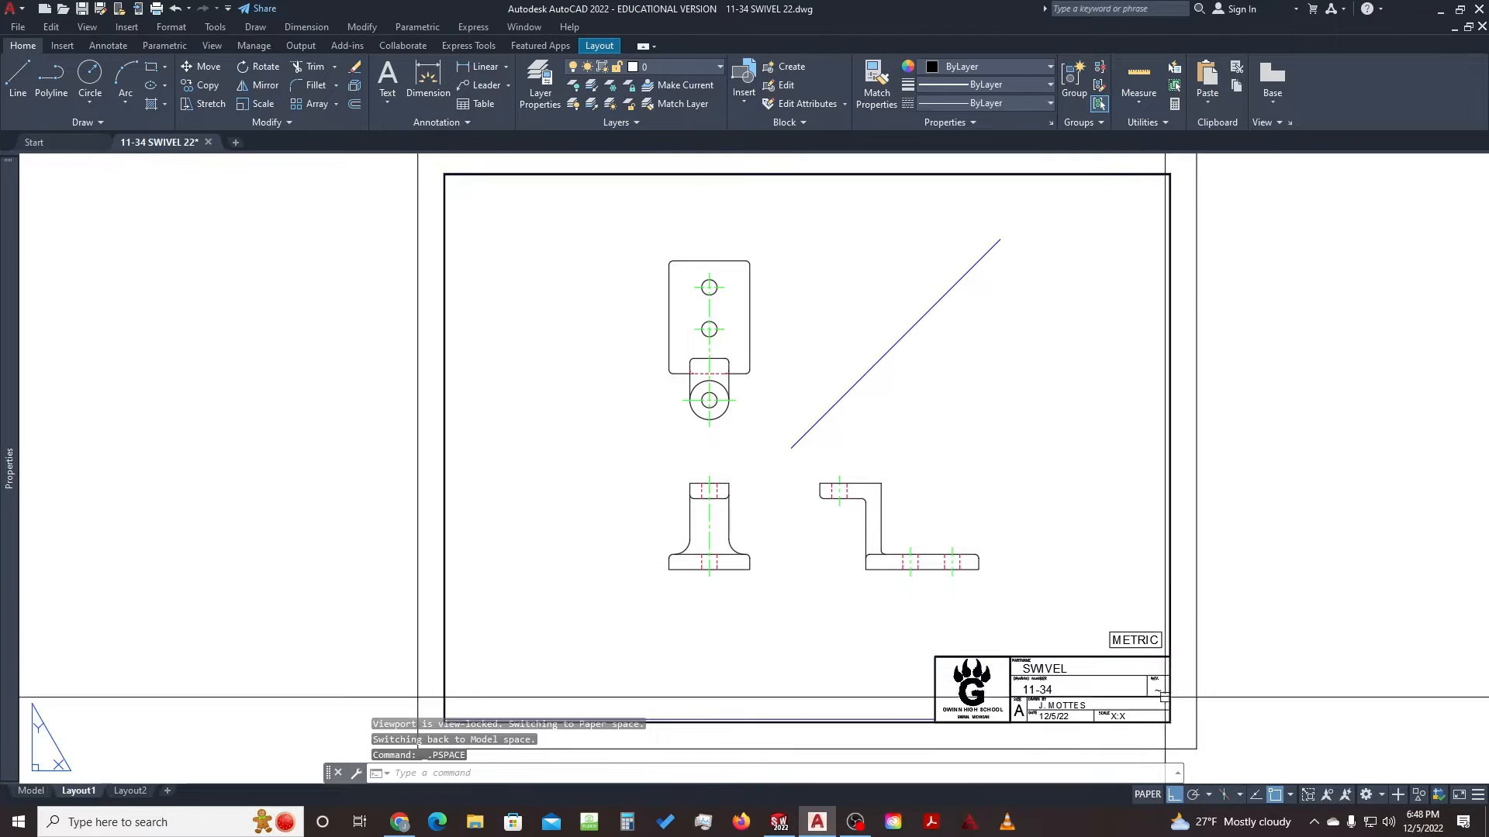
double_click(1116, 718)
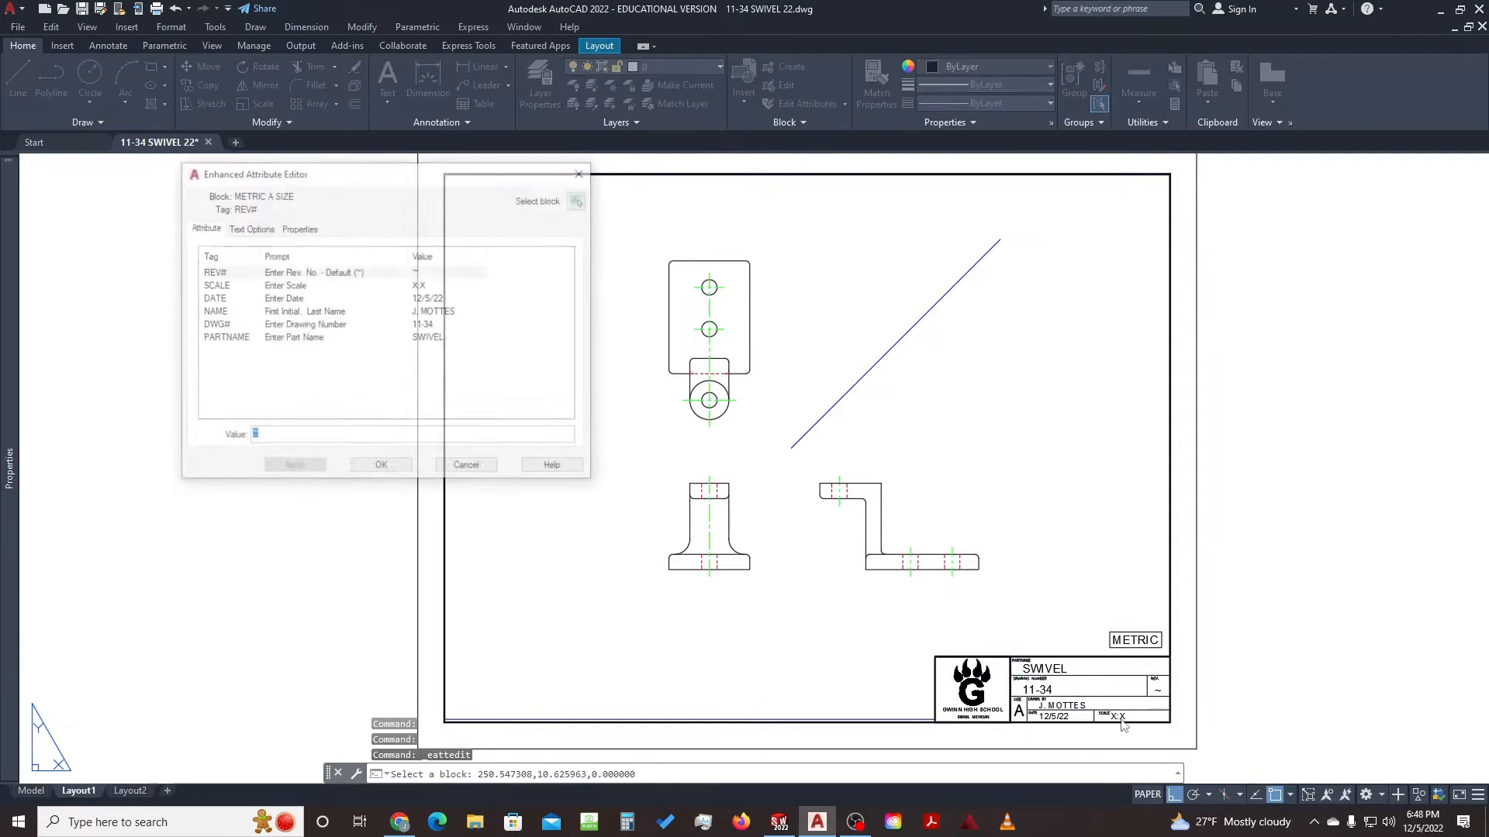
click(434, 286)
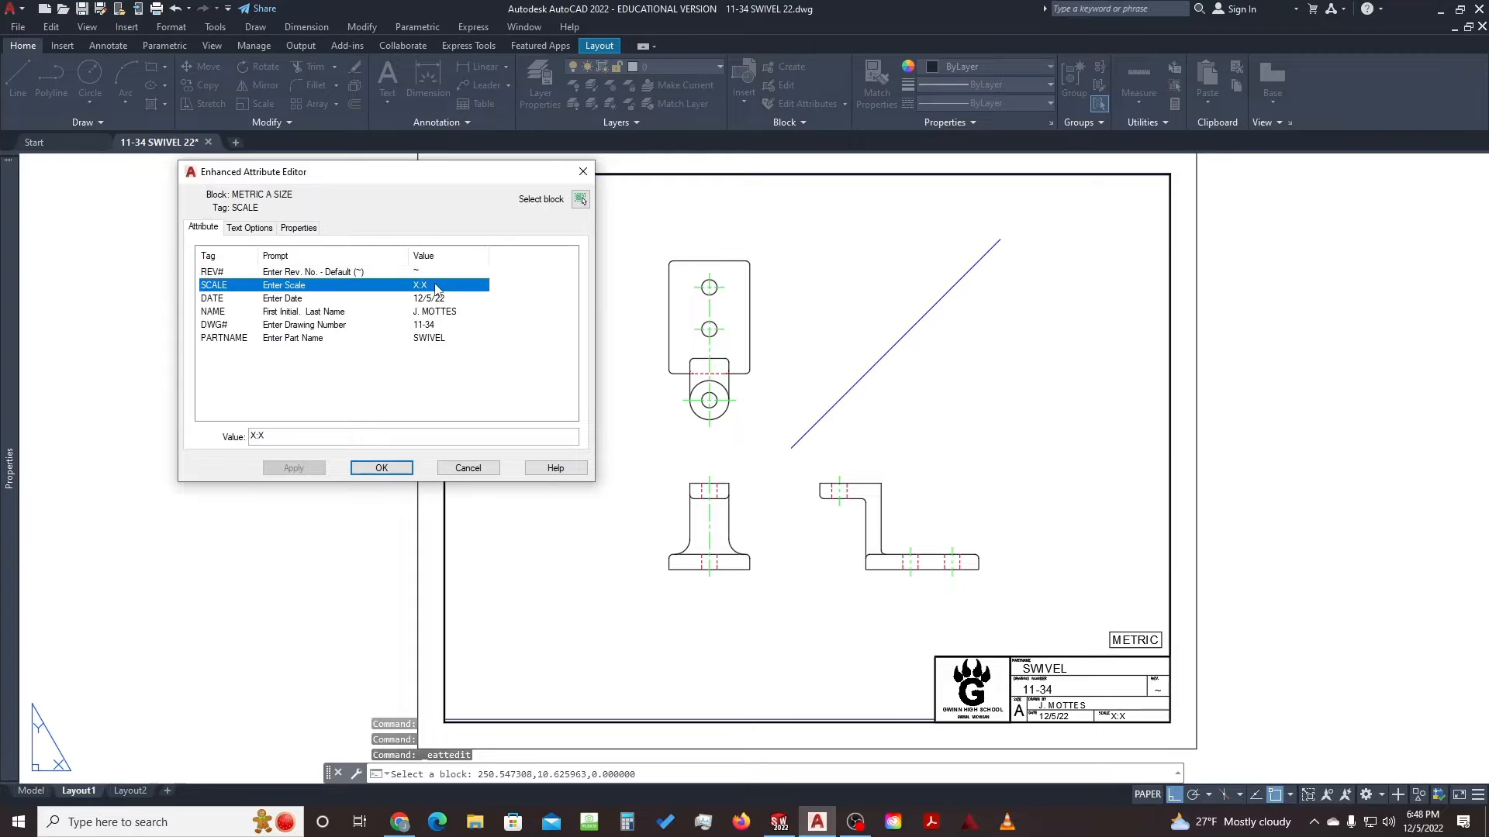
click(274, 436)
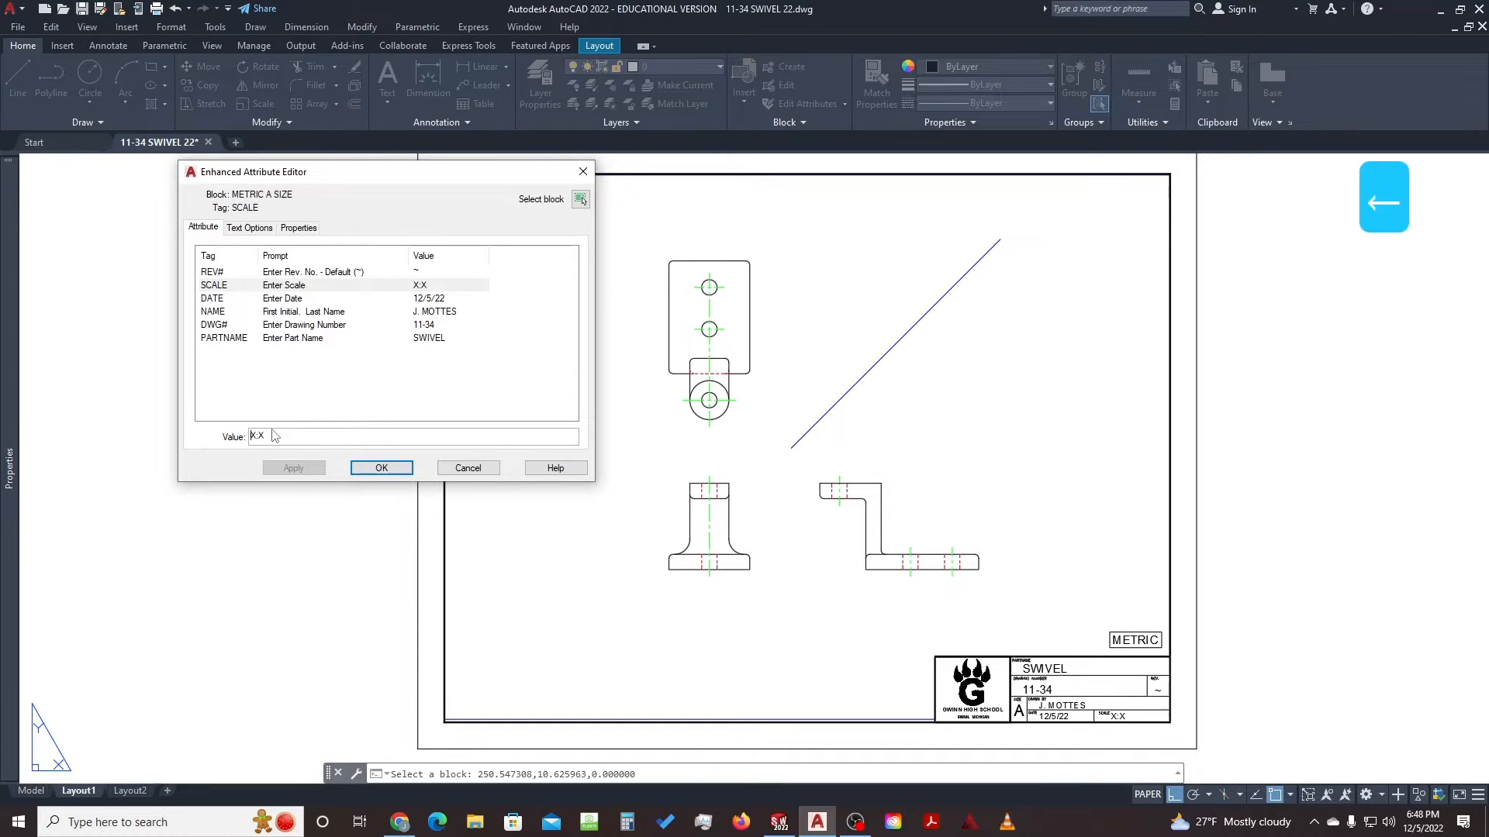
key(Delete)
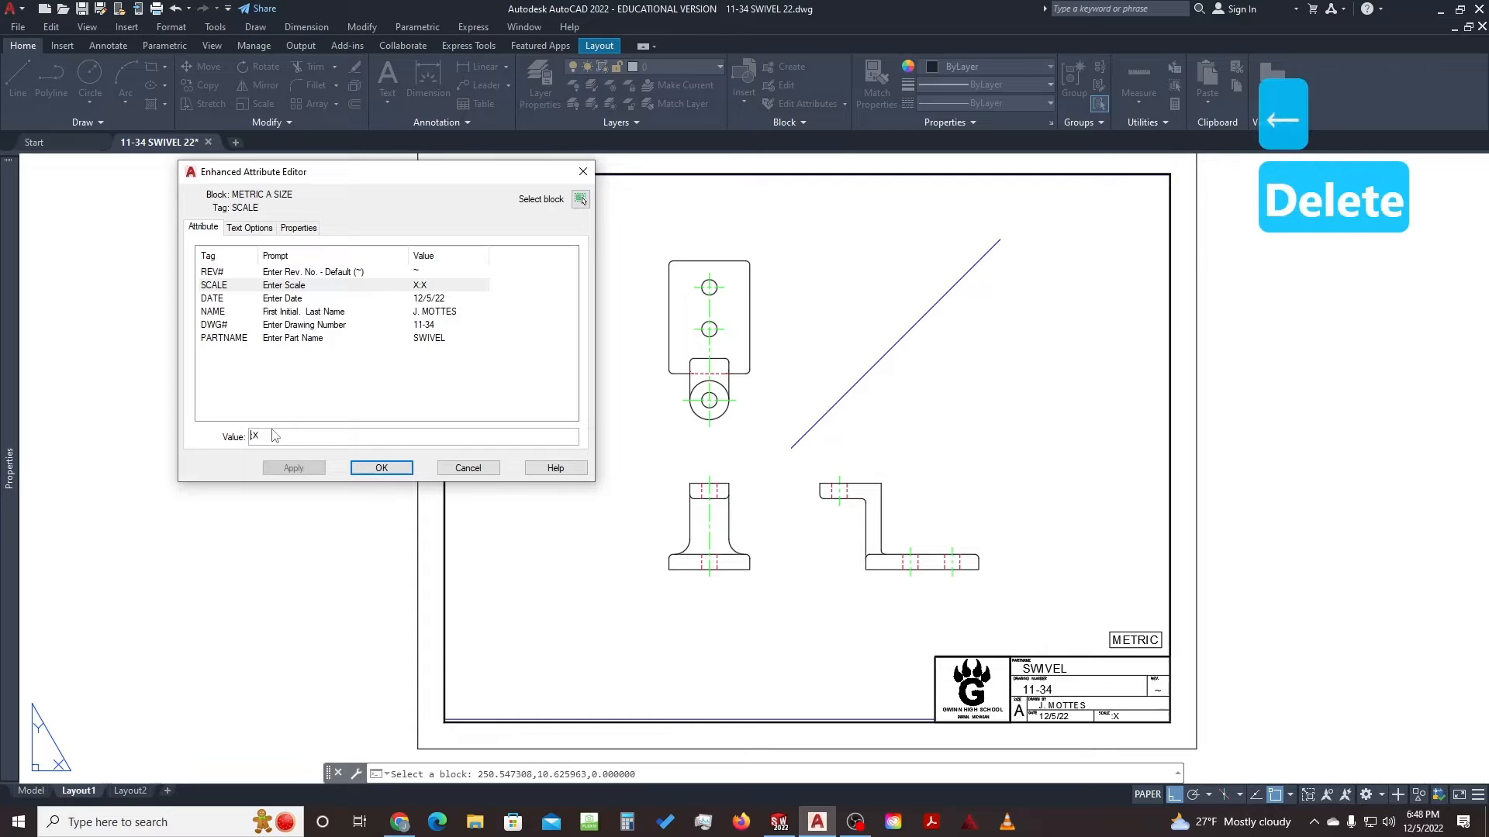
text(1)
key(Right)
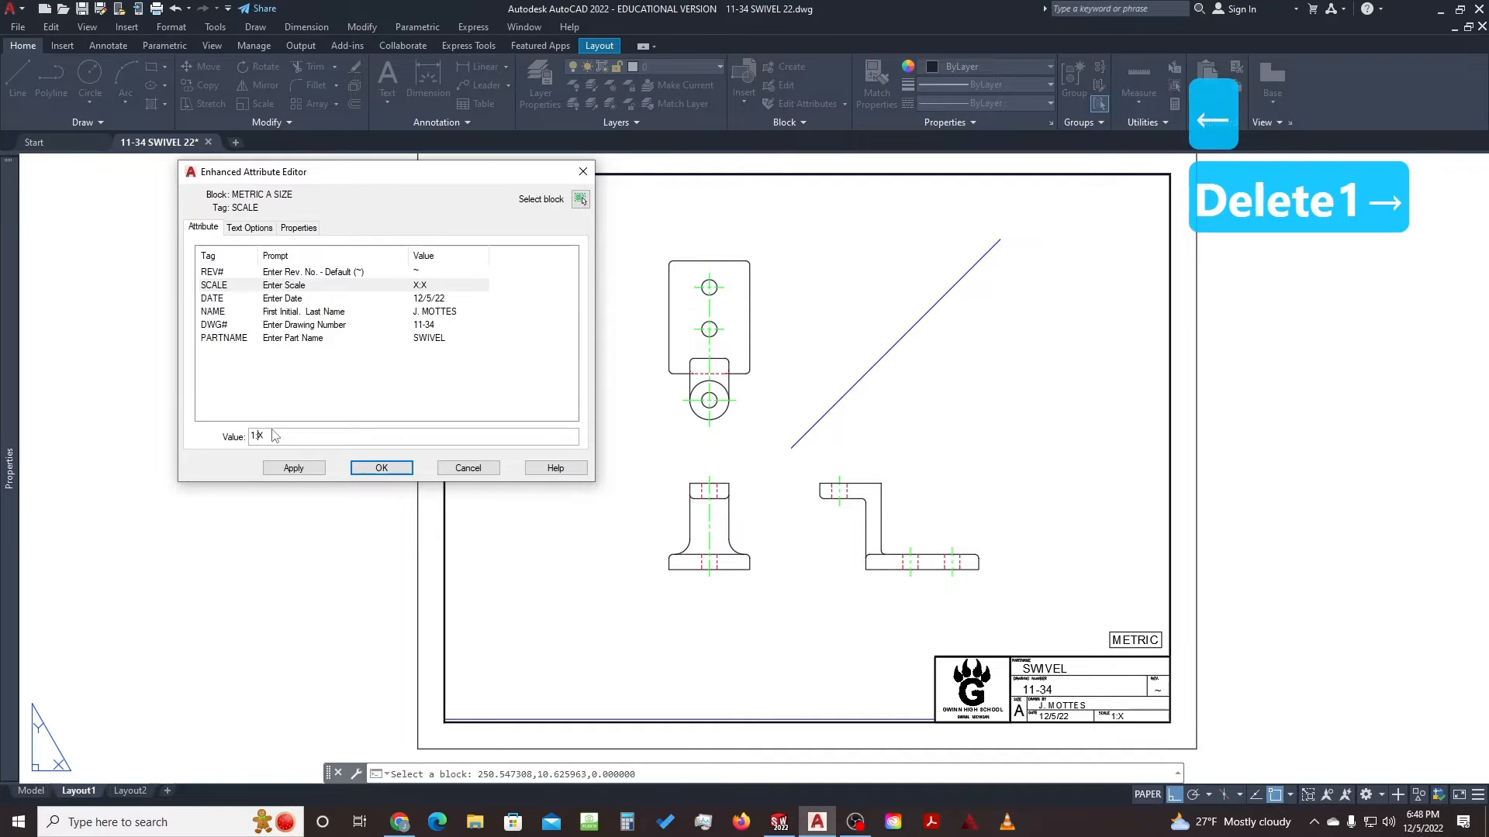
text(2)
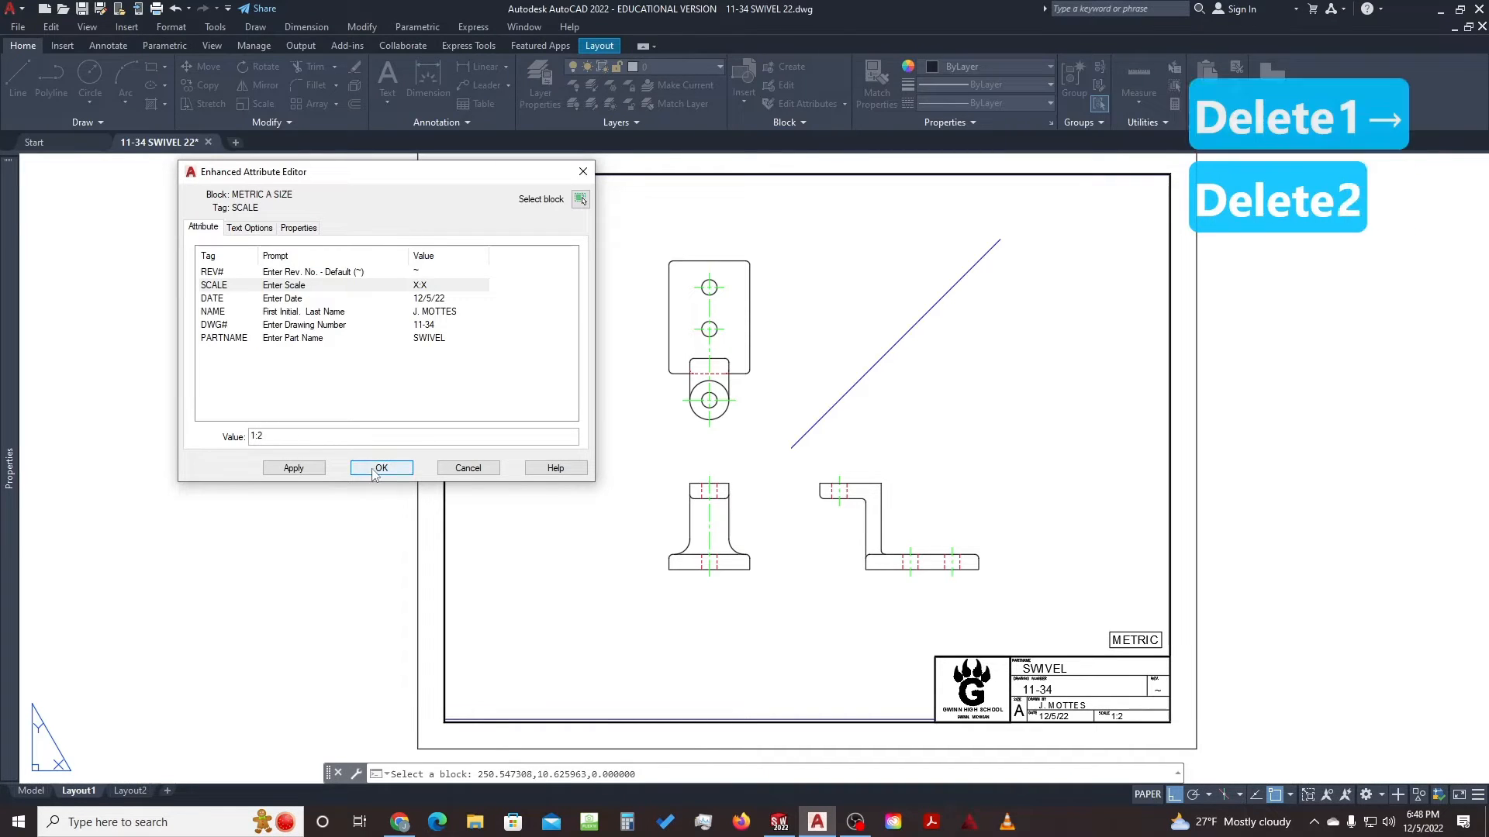
click(381, 468)
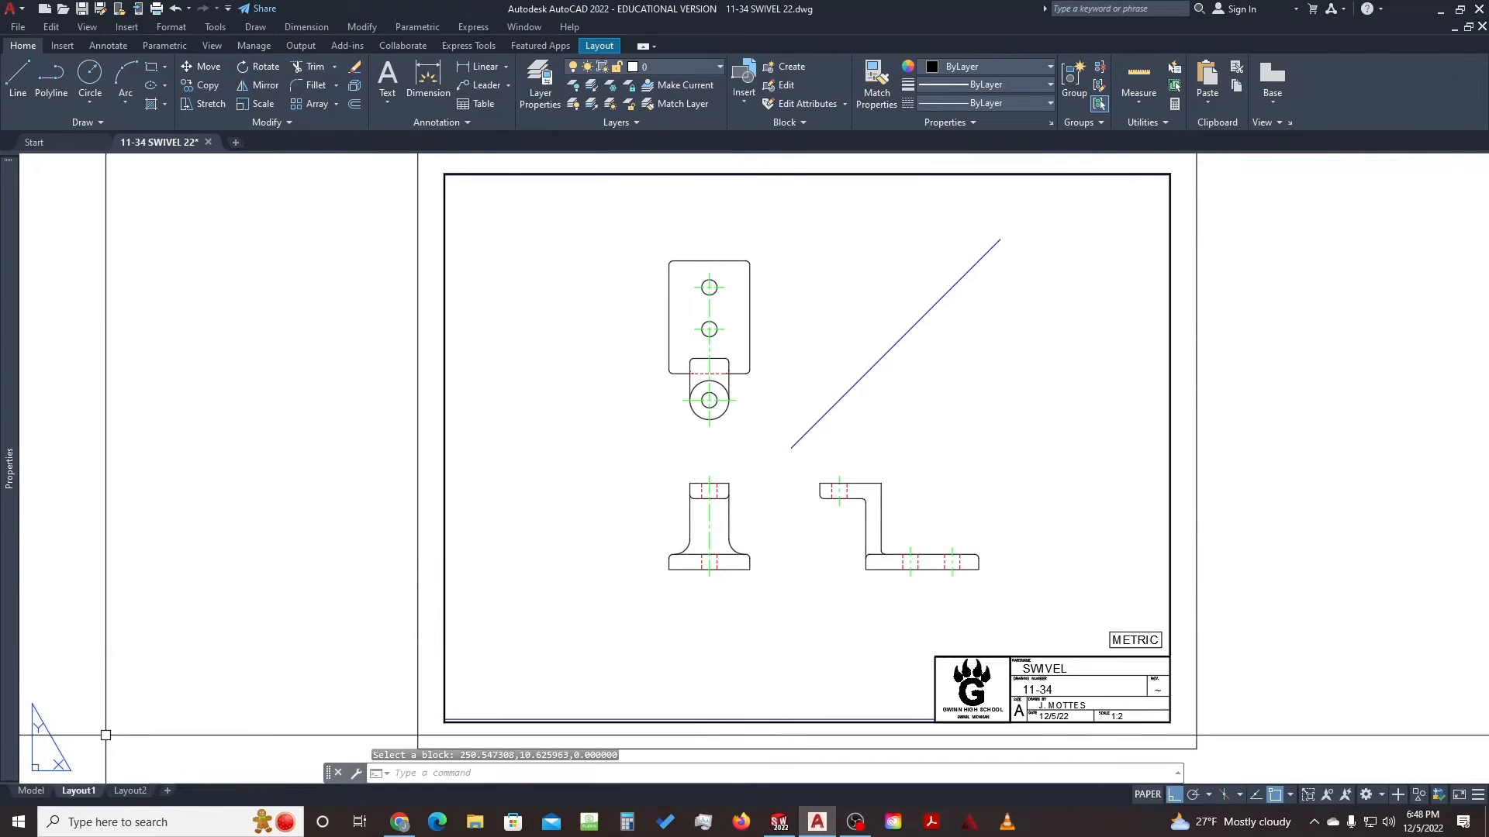
key(Escape)
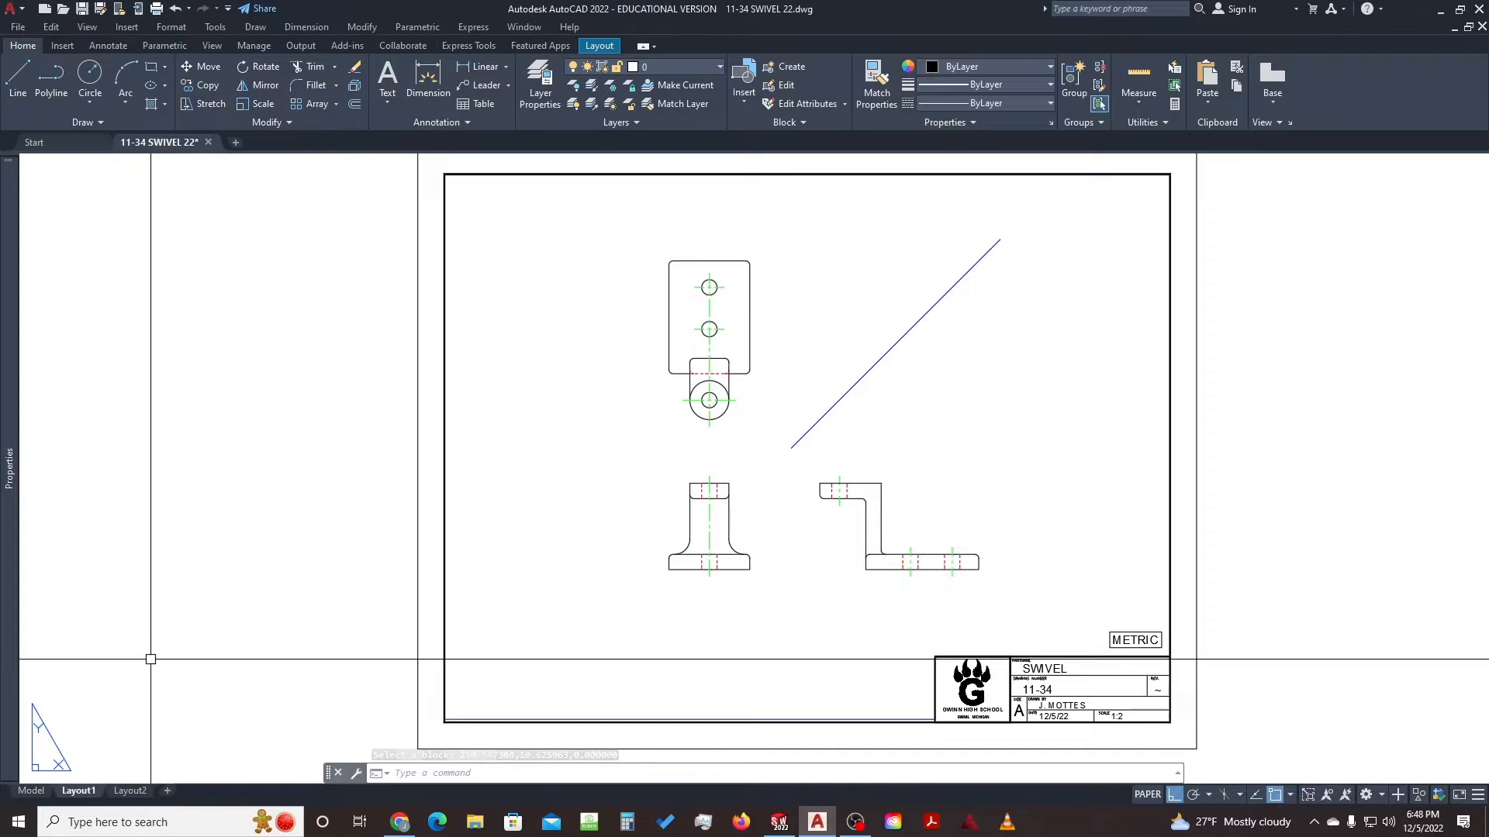
click(31, 790)
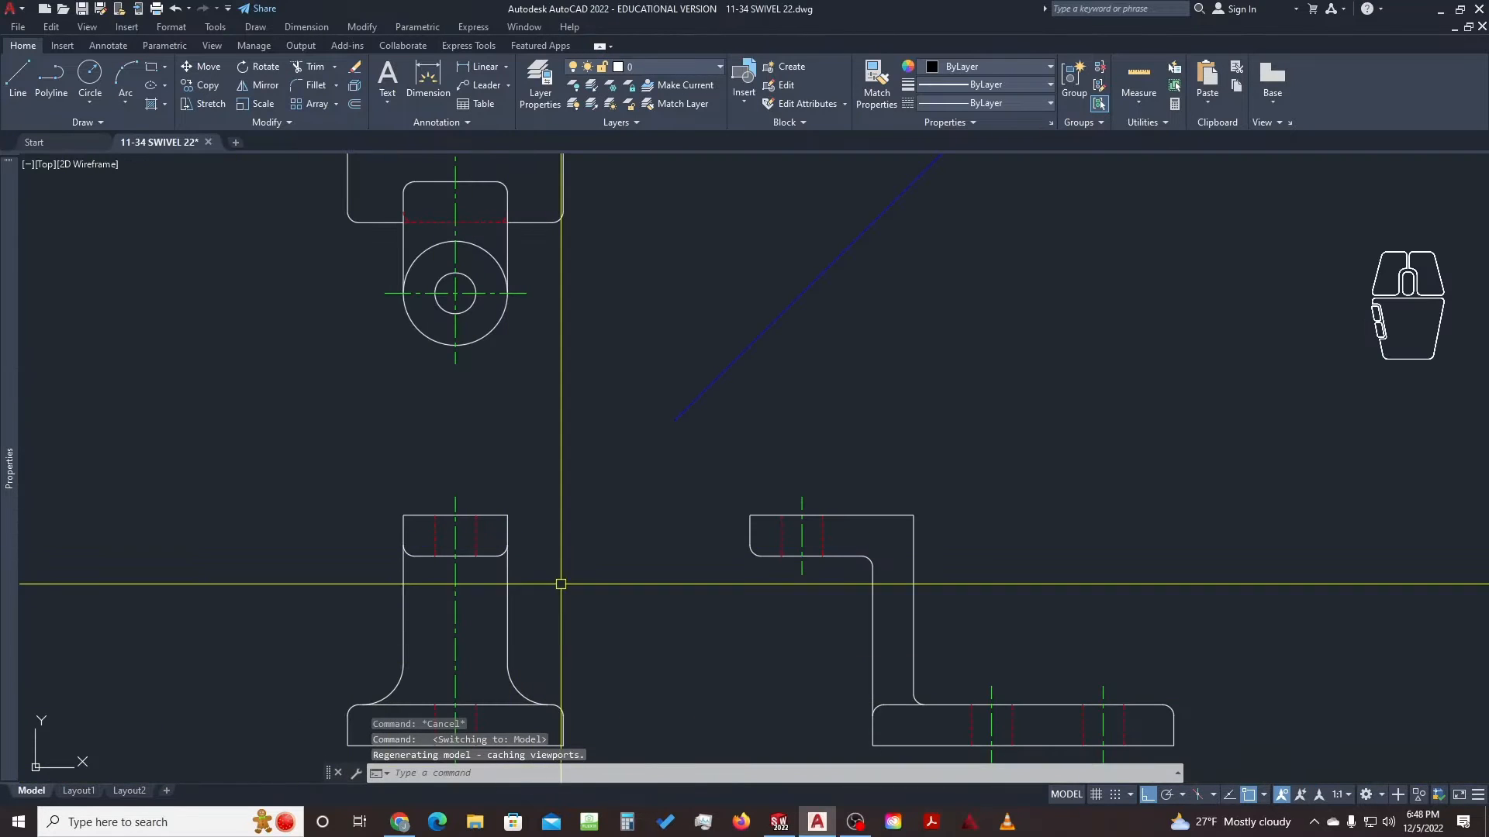
mouse_move(558, 589)
middle_down()
mouse_move(621, 601)
mouse_move(711, 538)
middle_up()
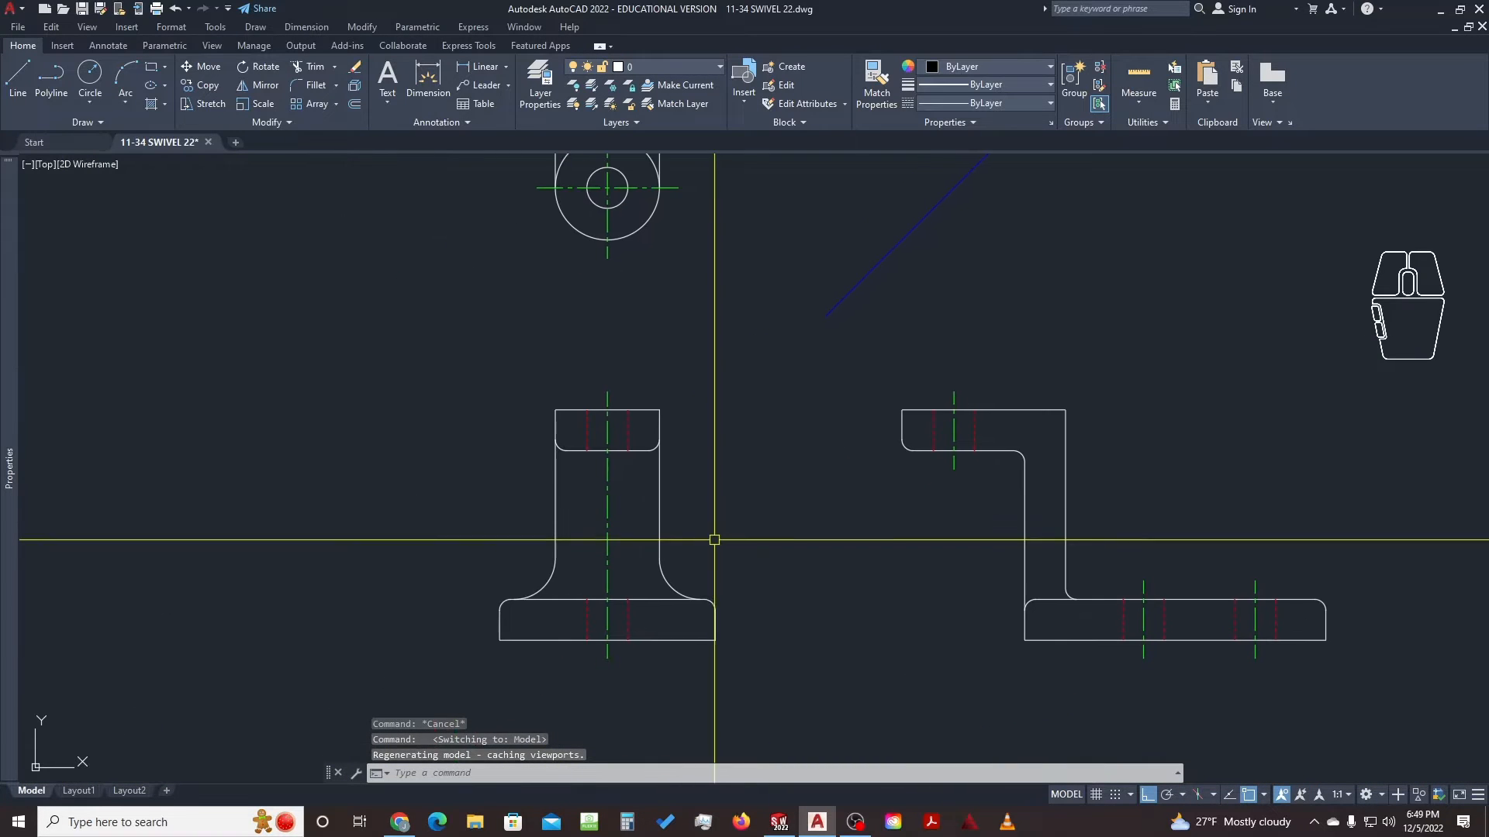
scroll(645, 597, up, 4)
click(649, 586)
click(643, 619)
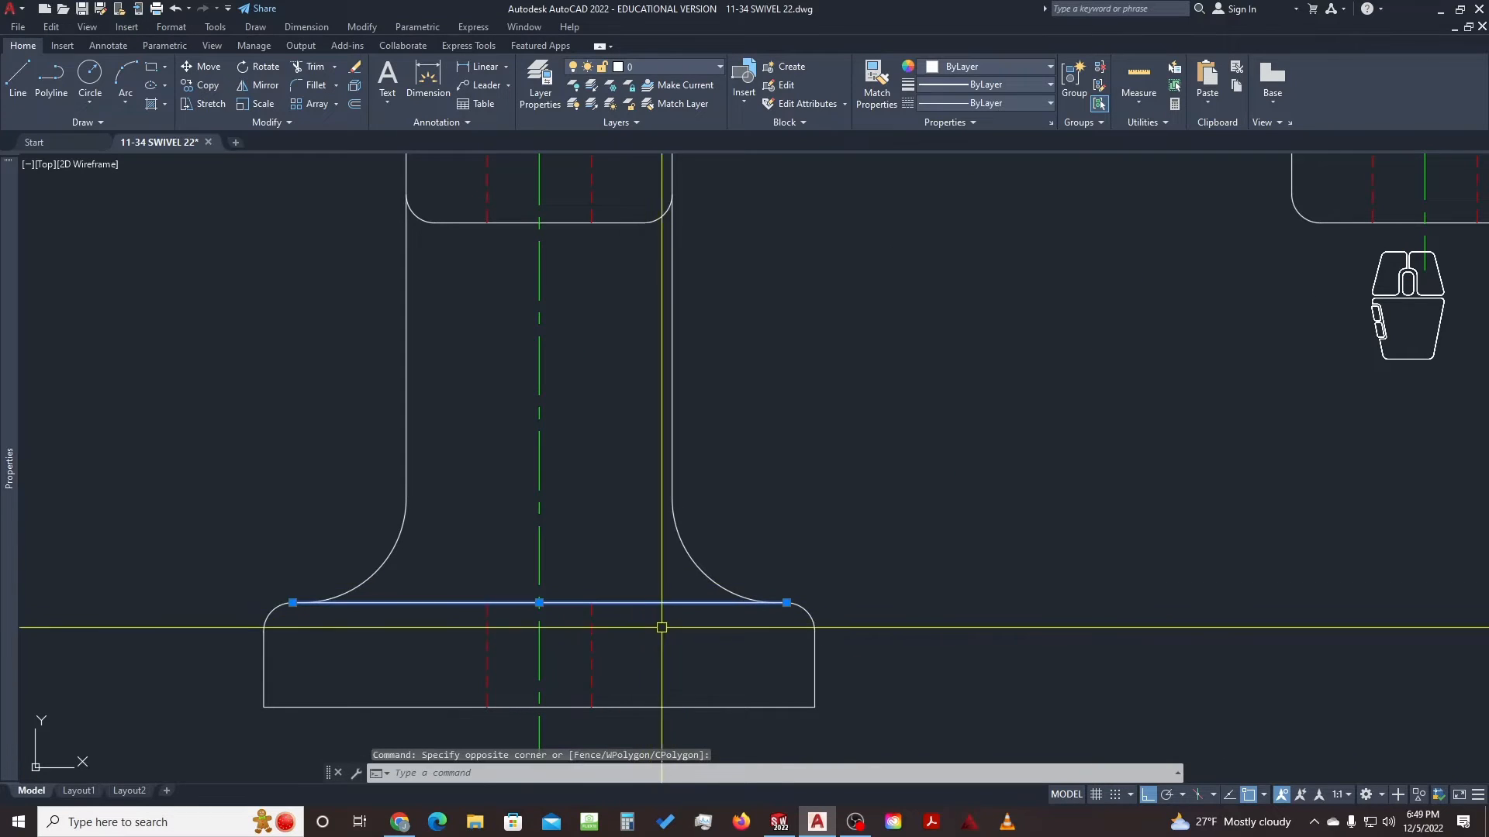
key(Escape)
key(Escape)
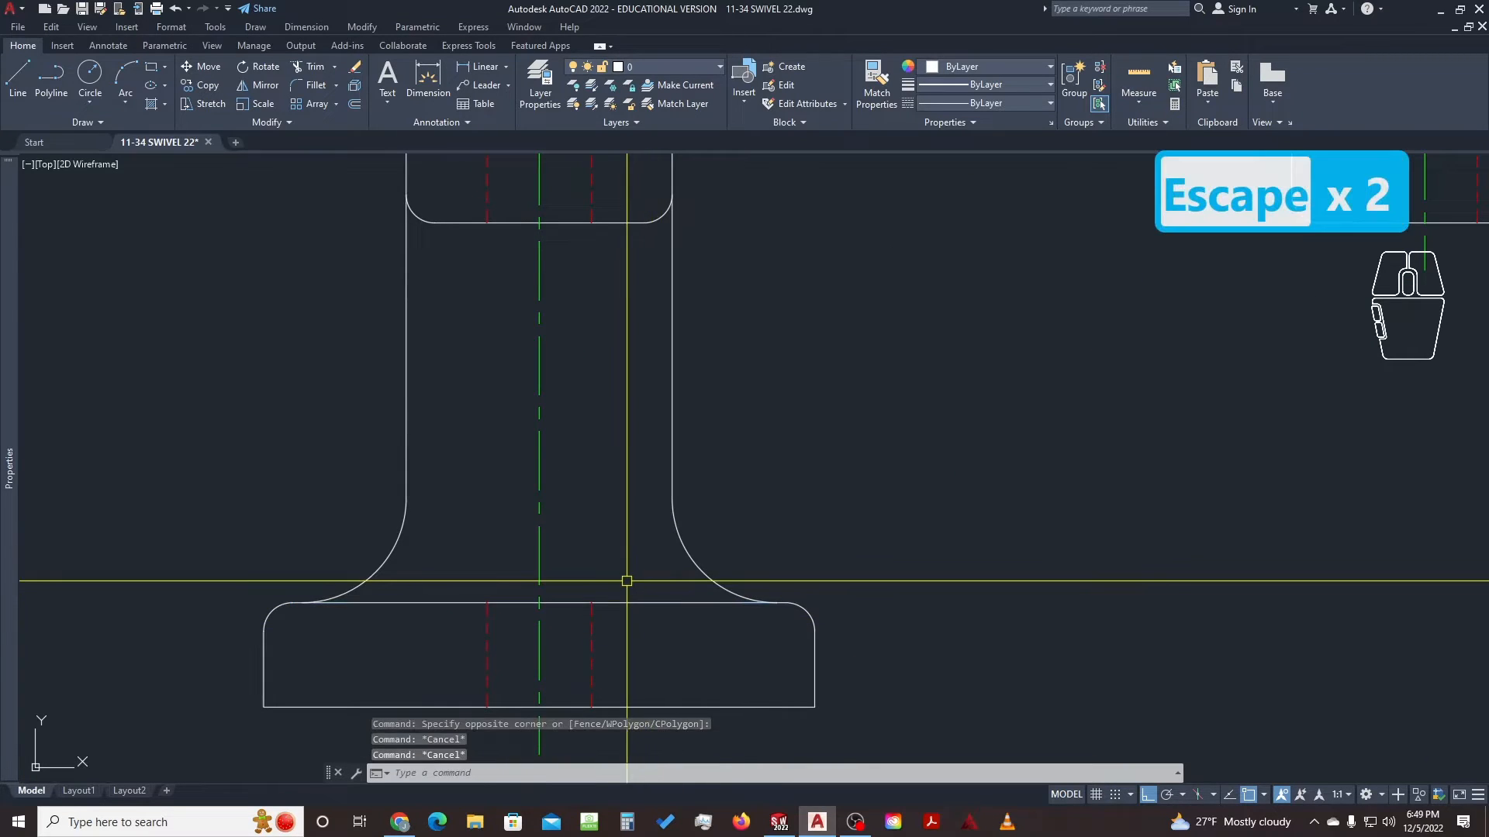
text(tr)
key(space)
mouse_move(677, 589)
mouse_down()
mouse_move(650, 628)
mouse_move(423, 591)
mouse_up()
key(Escape)
key(Escape)
text(ex)
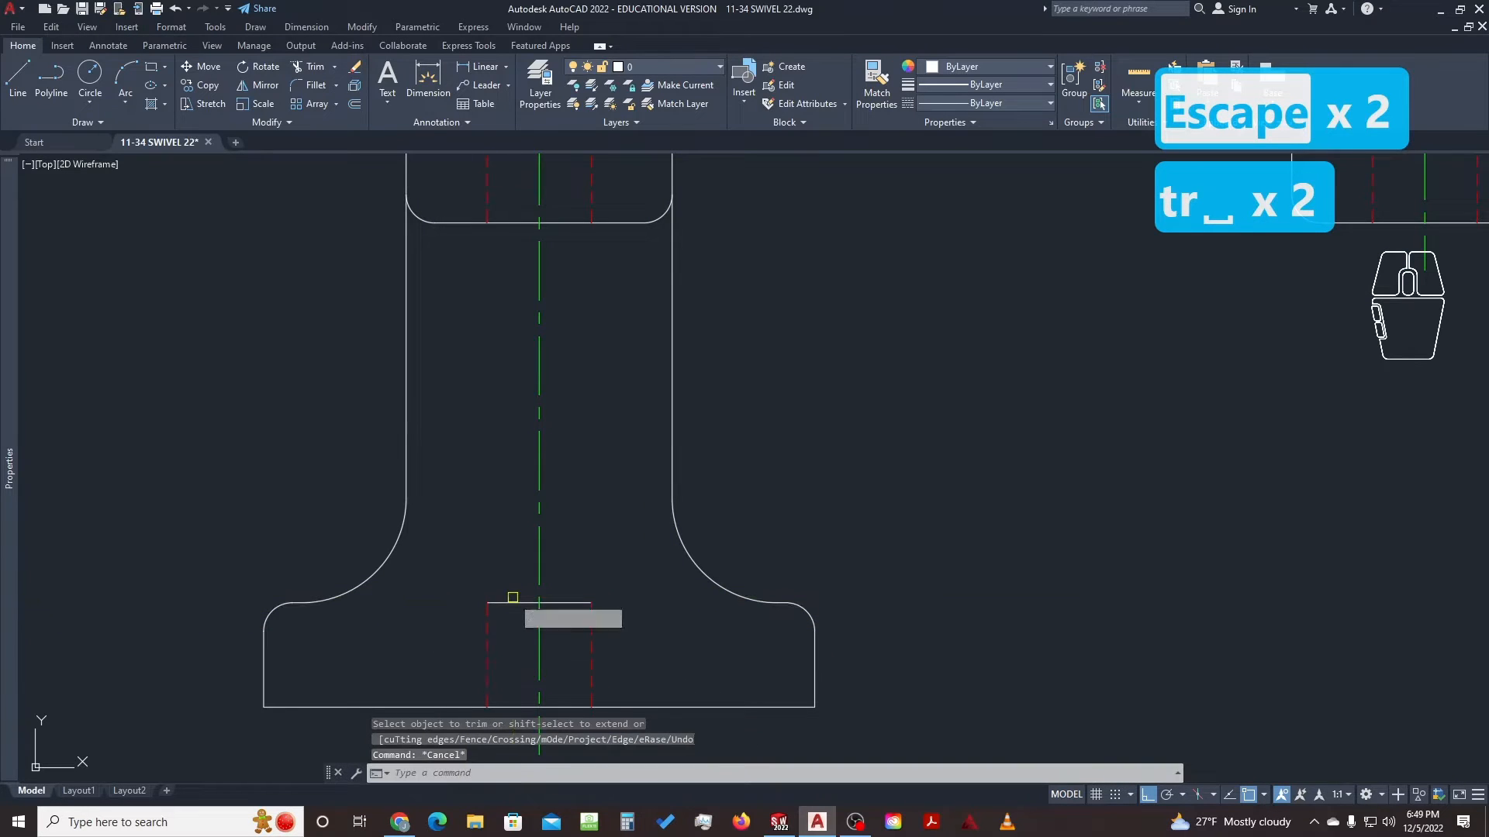
key(space)
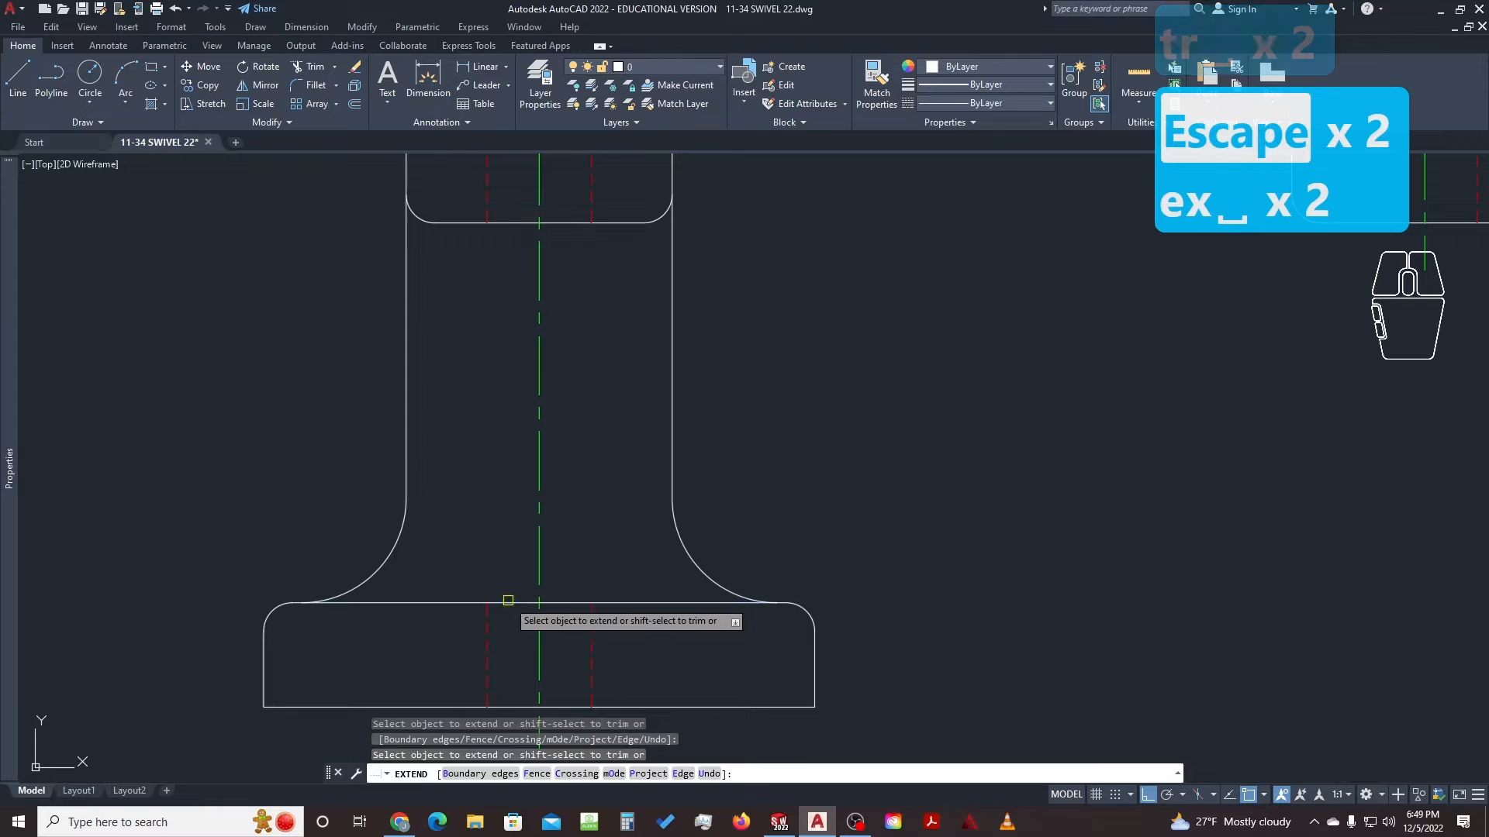
key(Escape)
key(Escape)
text(ma)
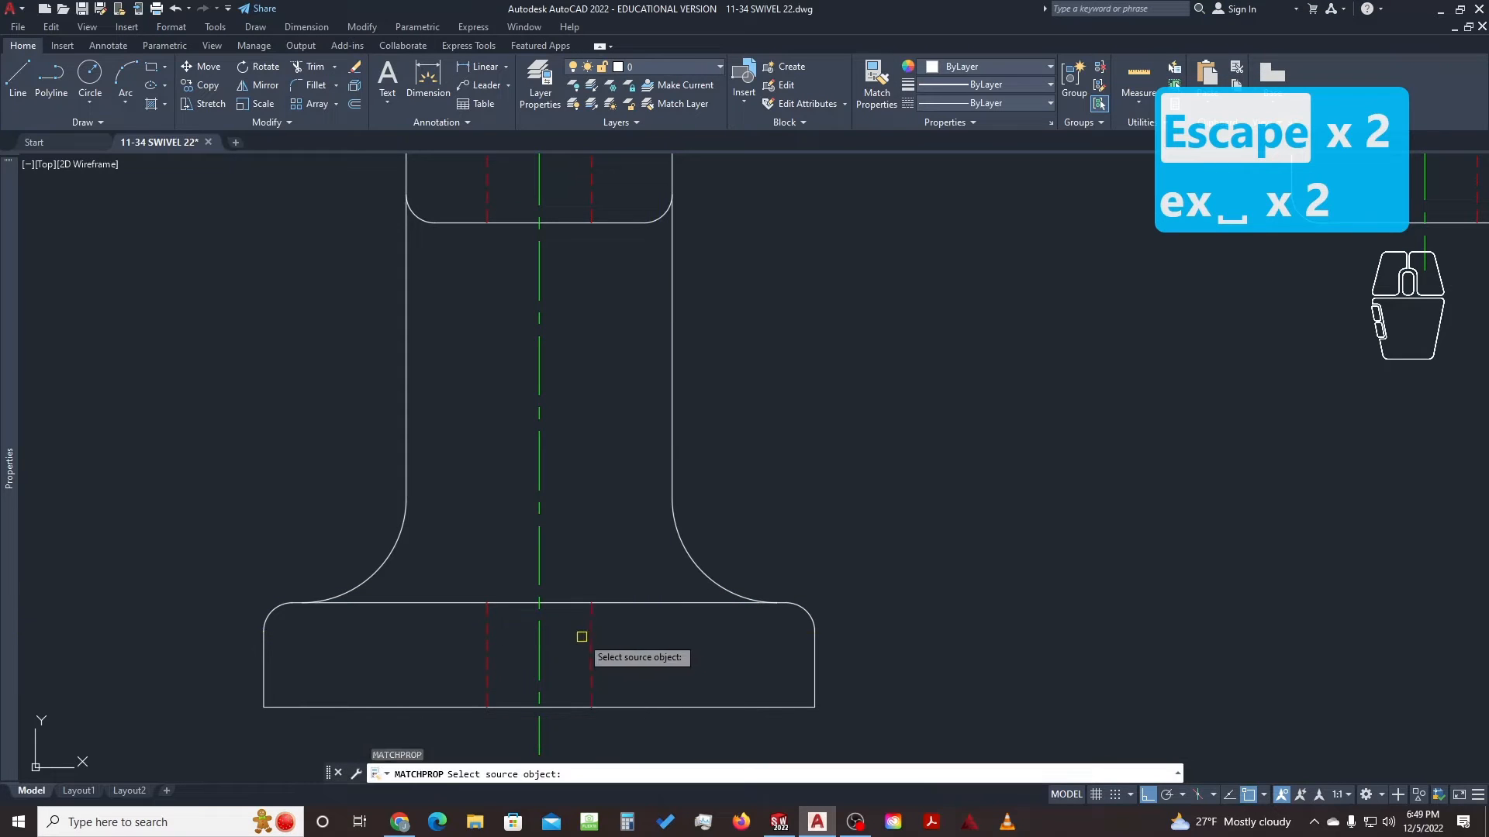
click(592, 636)
key(Escape)
key(Escape)
scroll(656, 574, down, 4)
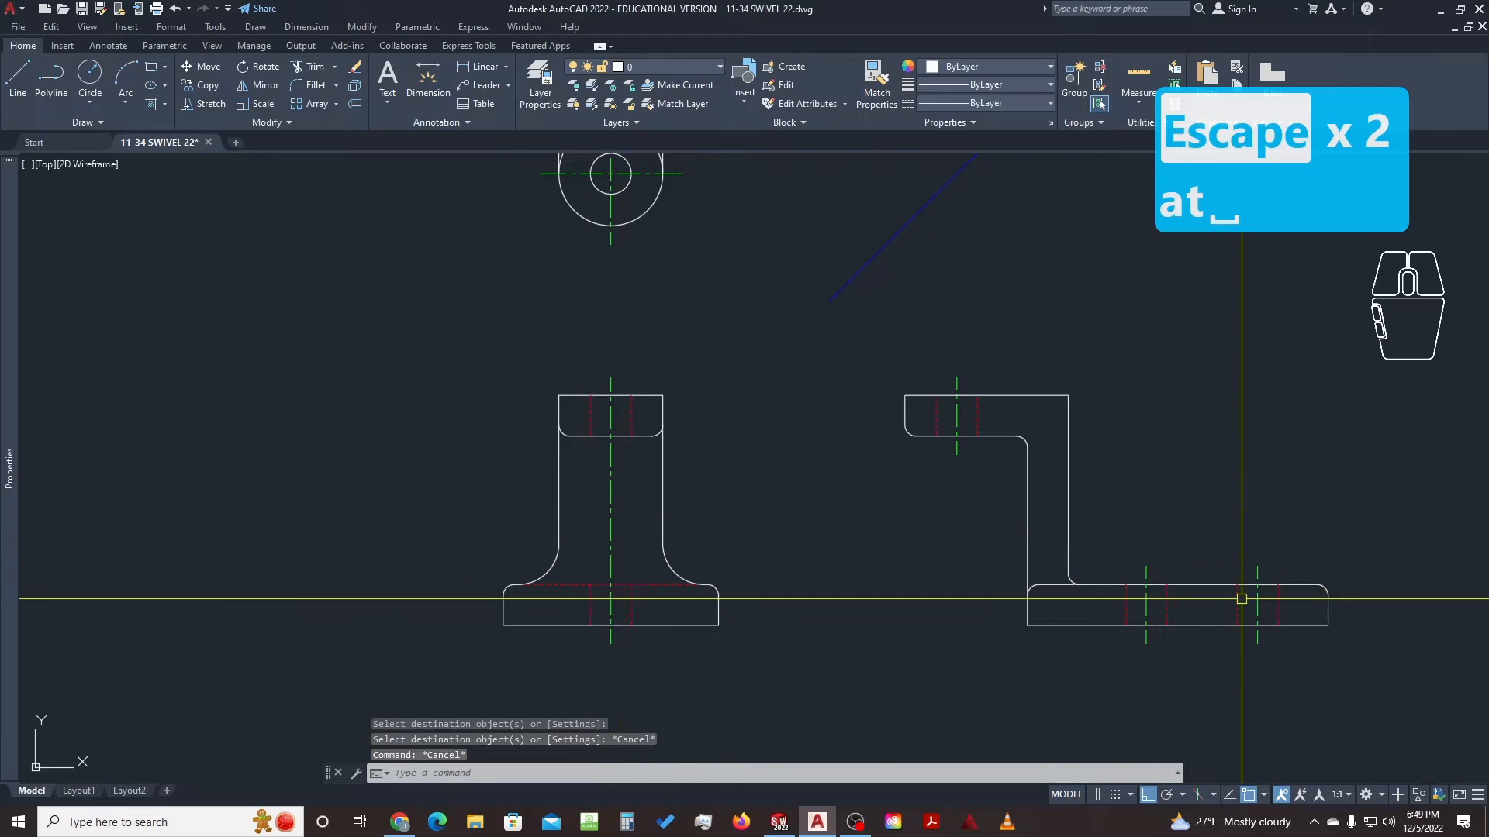
key(Escape)
key(Escape)
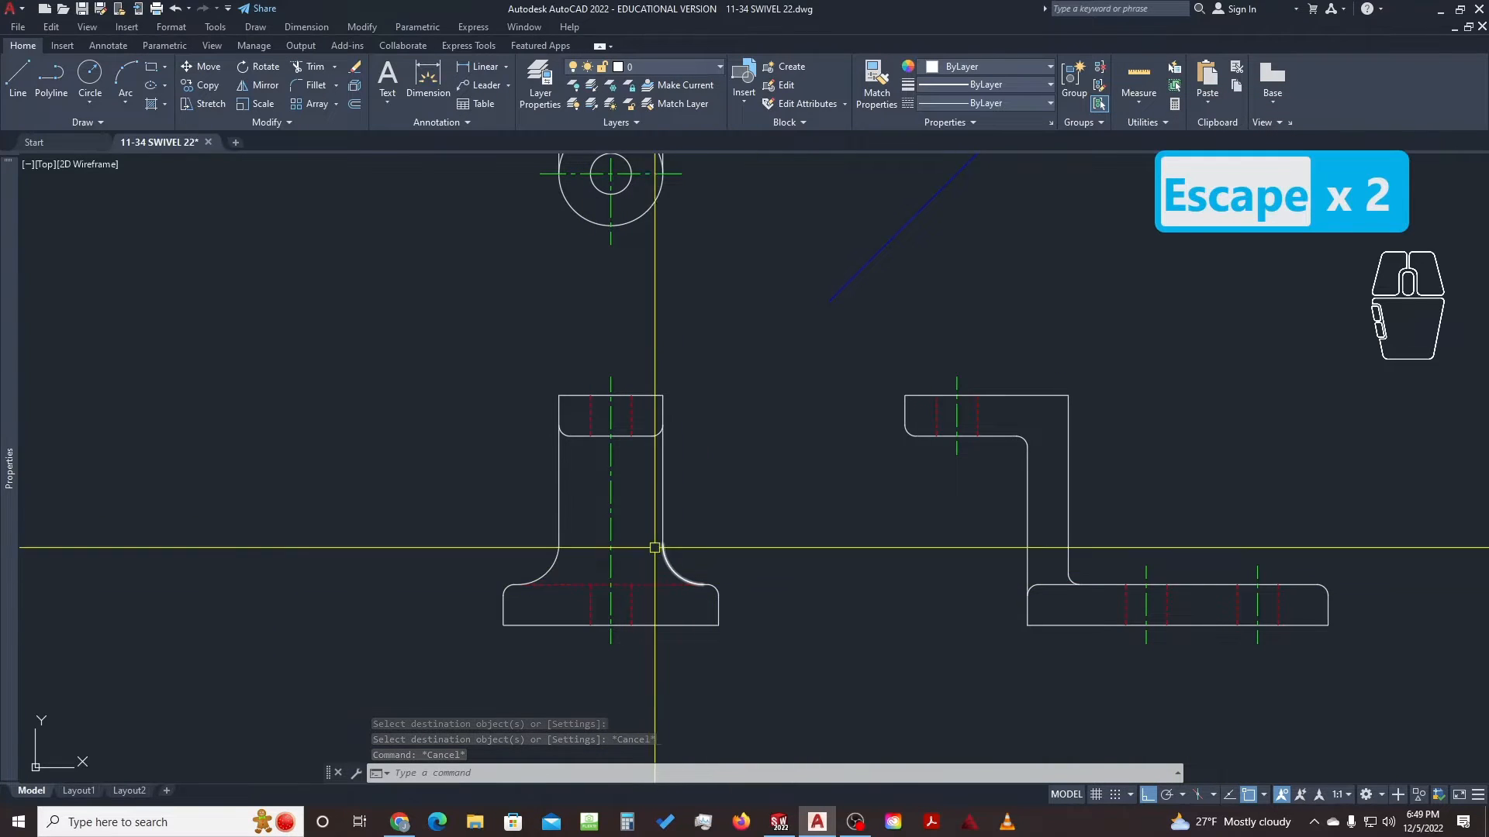
scroll(698, 573, up, 8)
click(718, 548)
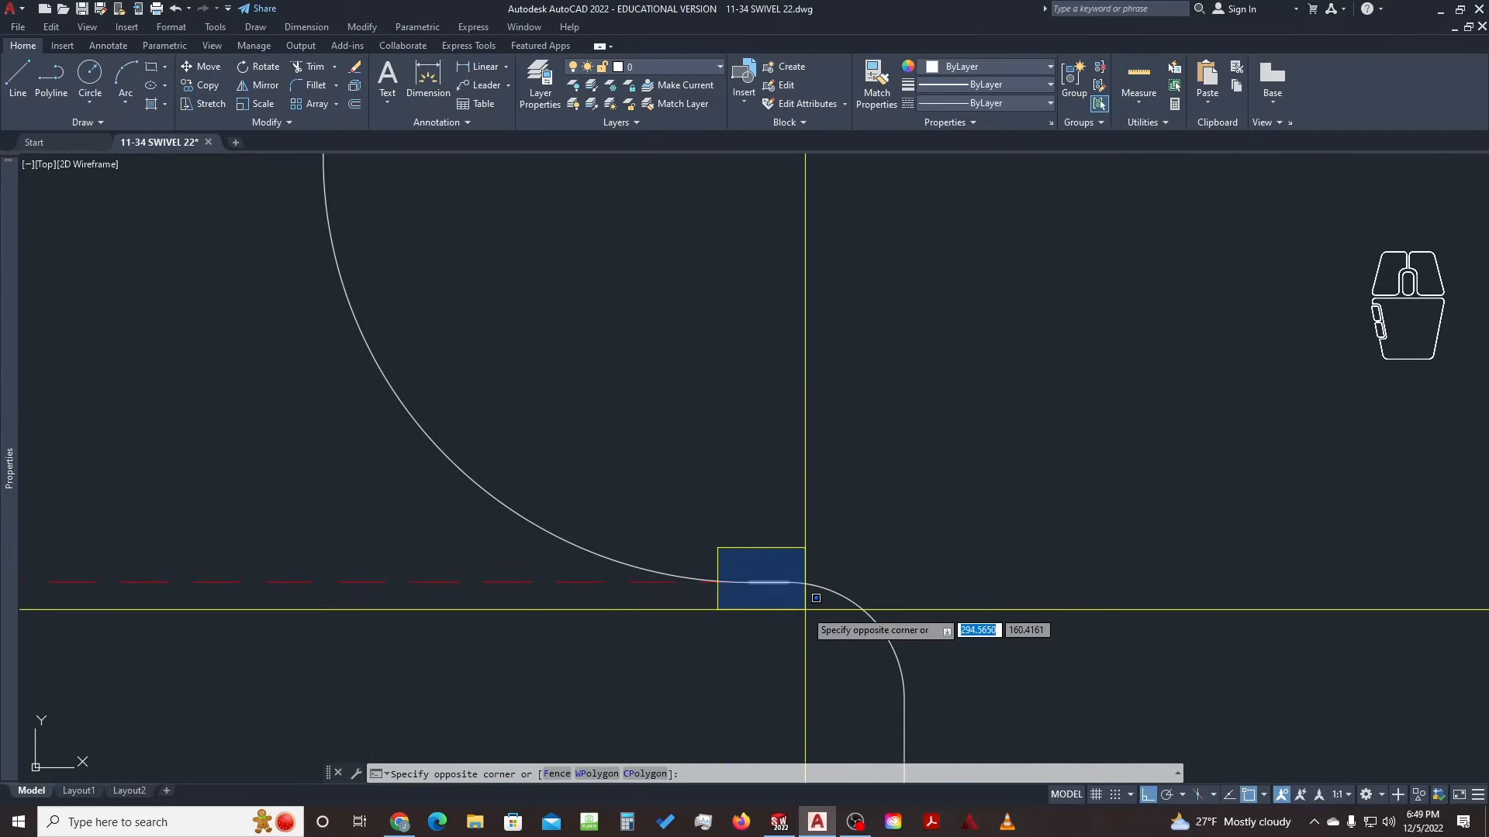
click(805, 609)
scroll(781, 582, down, 2)
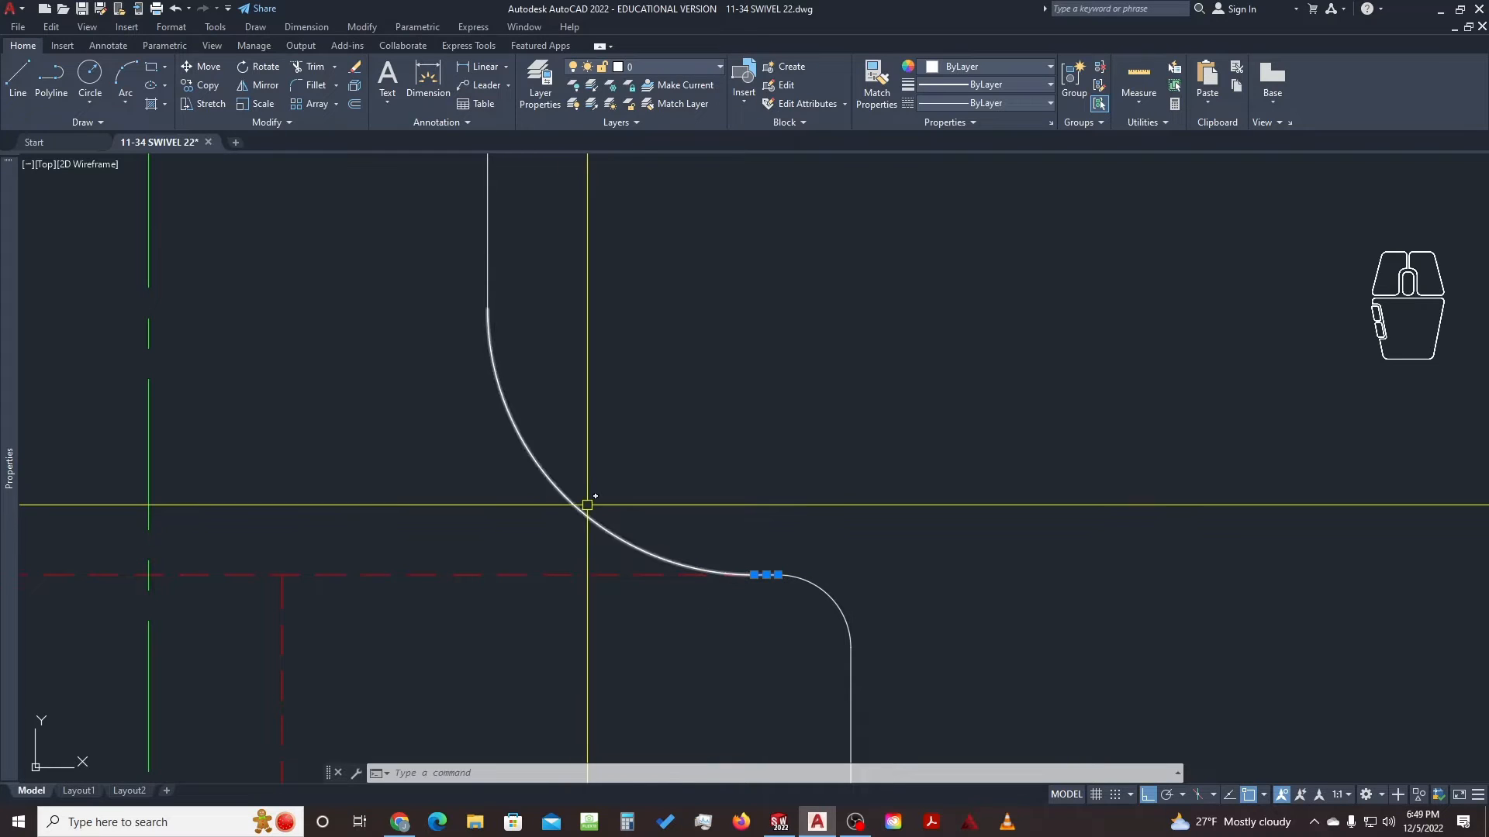
key(Escape)
key(Escape)
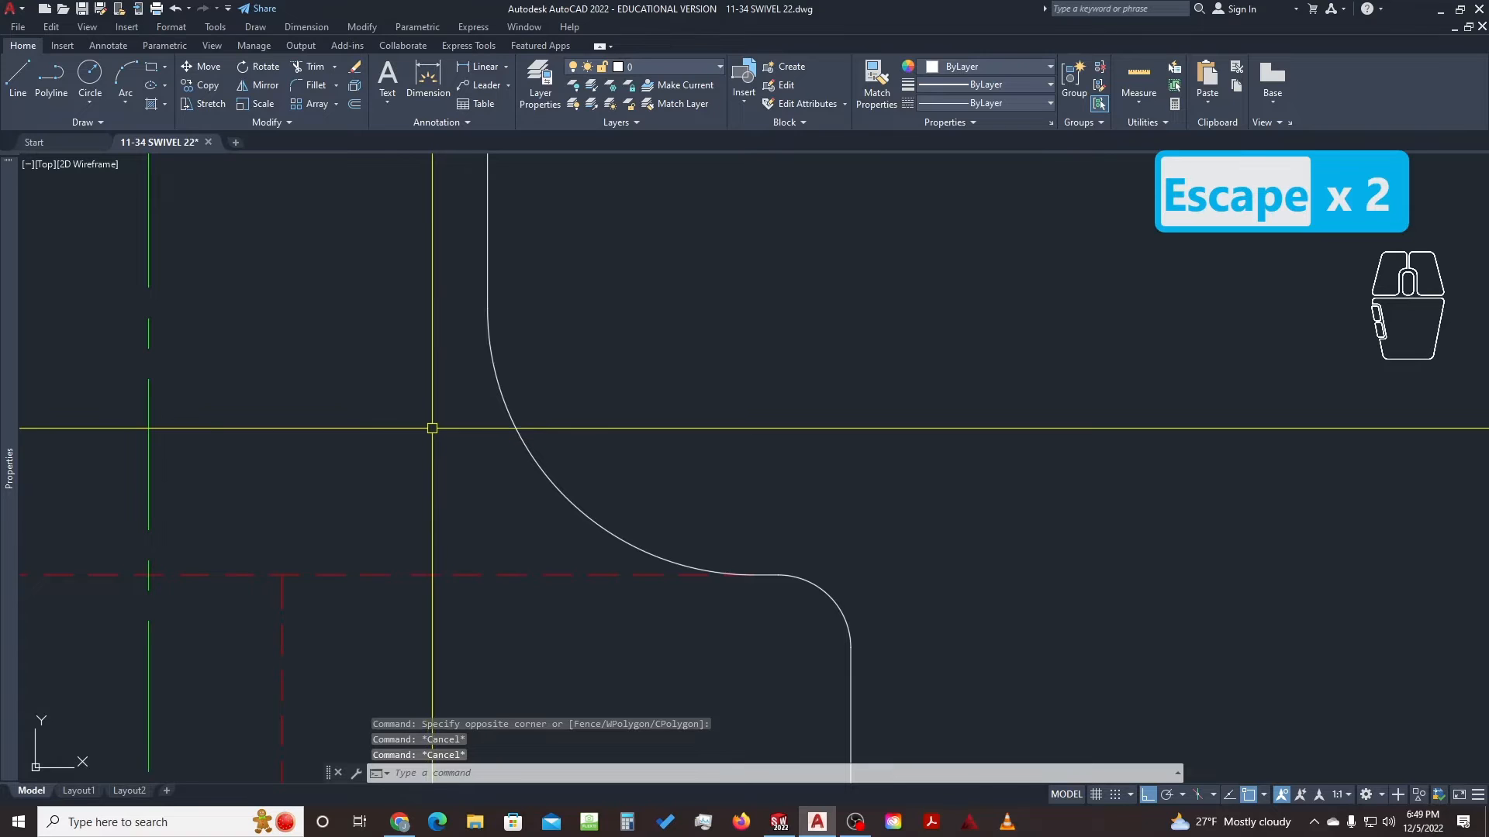
scroll(432, 428, down, 4)
Change the Model space annotation scale from 1:1 to 1:2 with both swivel views centred
scroll(392, 420, down, 2)
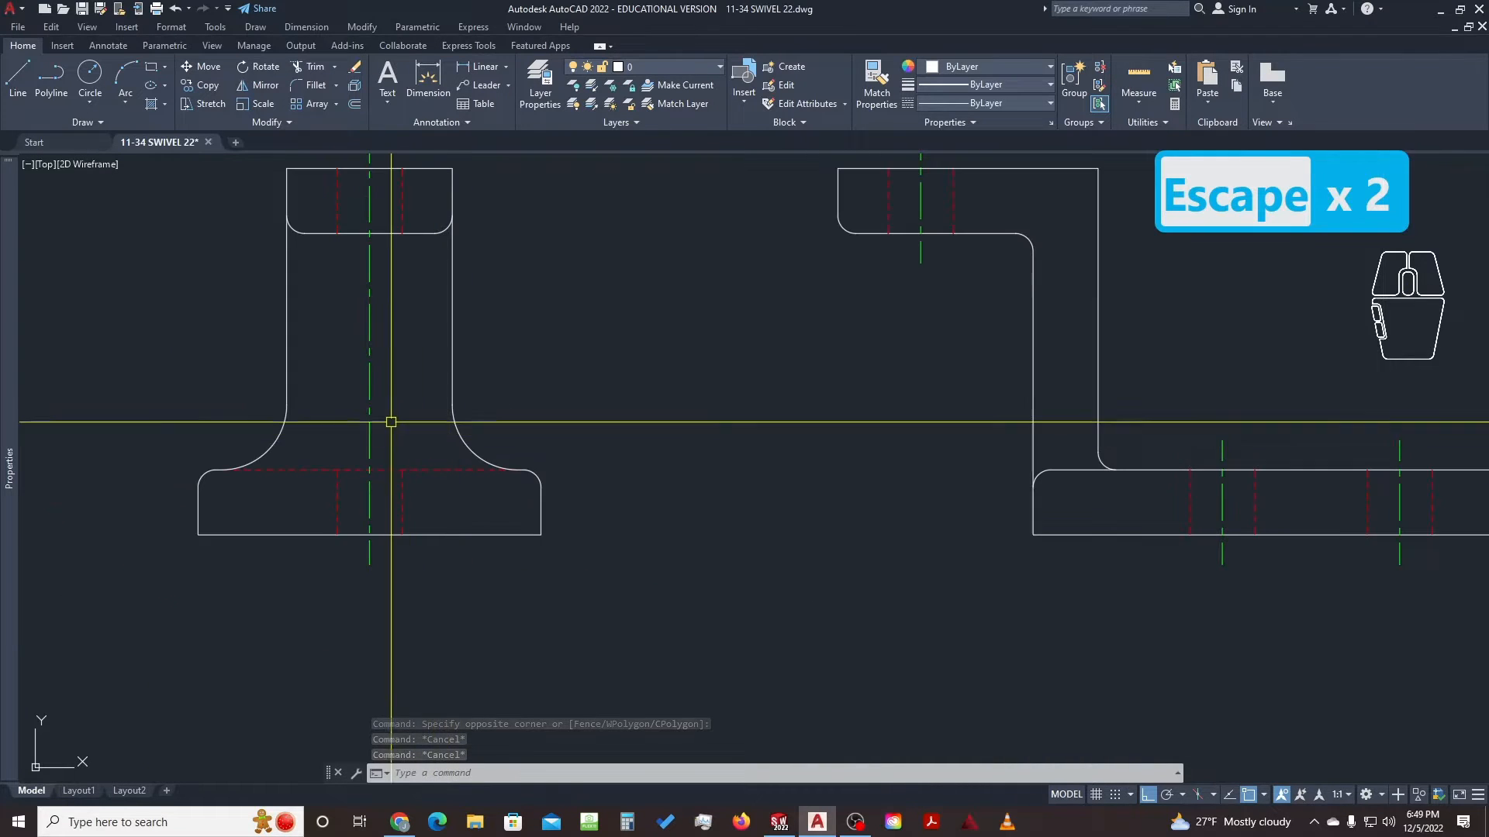
middle_drag(392, 420, 488, 439)
scroll(488, 439, down, 2)
middle_drag(701, 376, 568, 466)
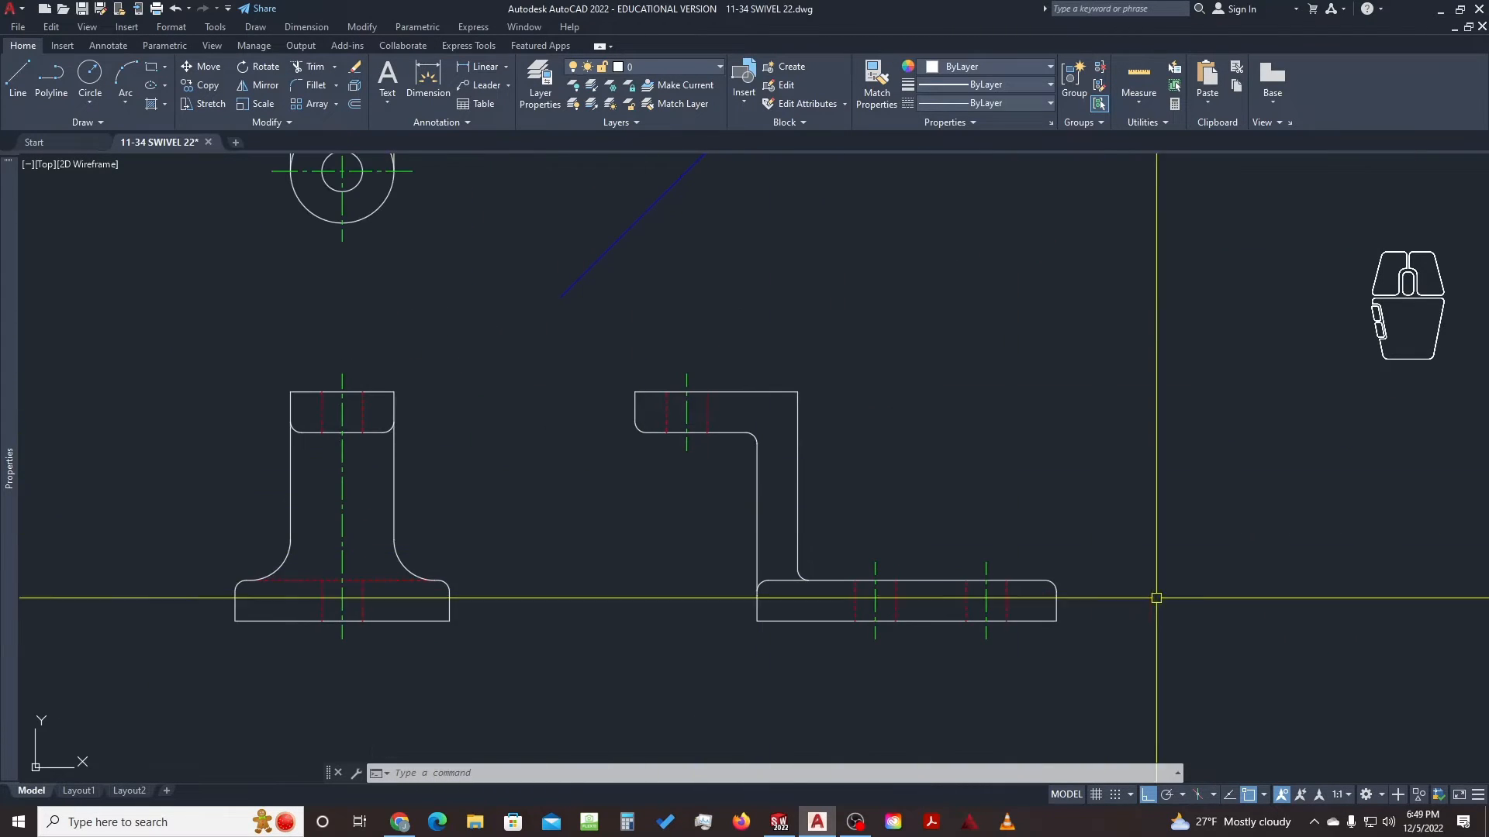
click(1344, 796)
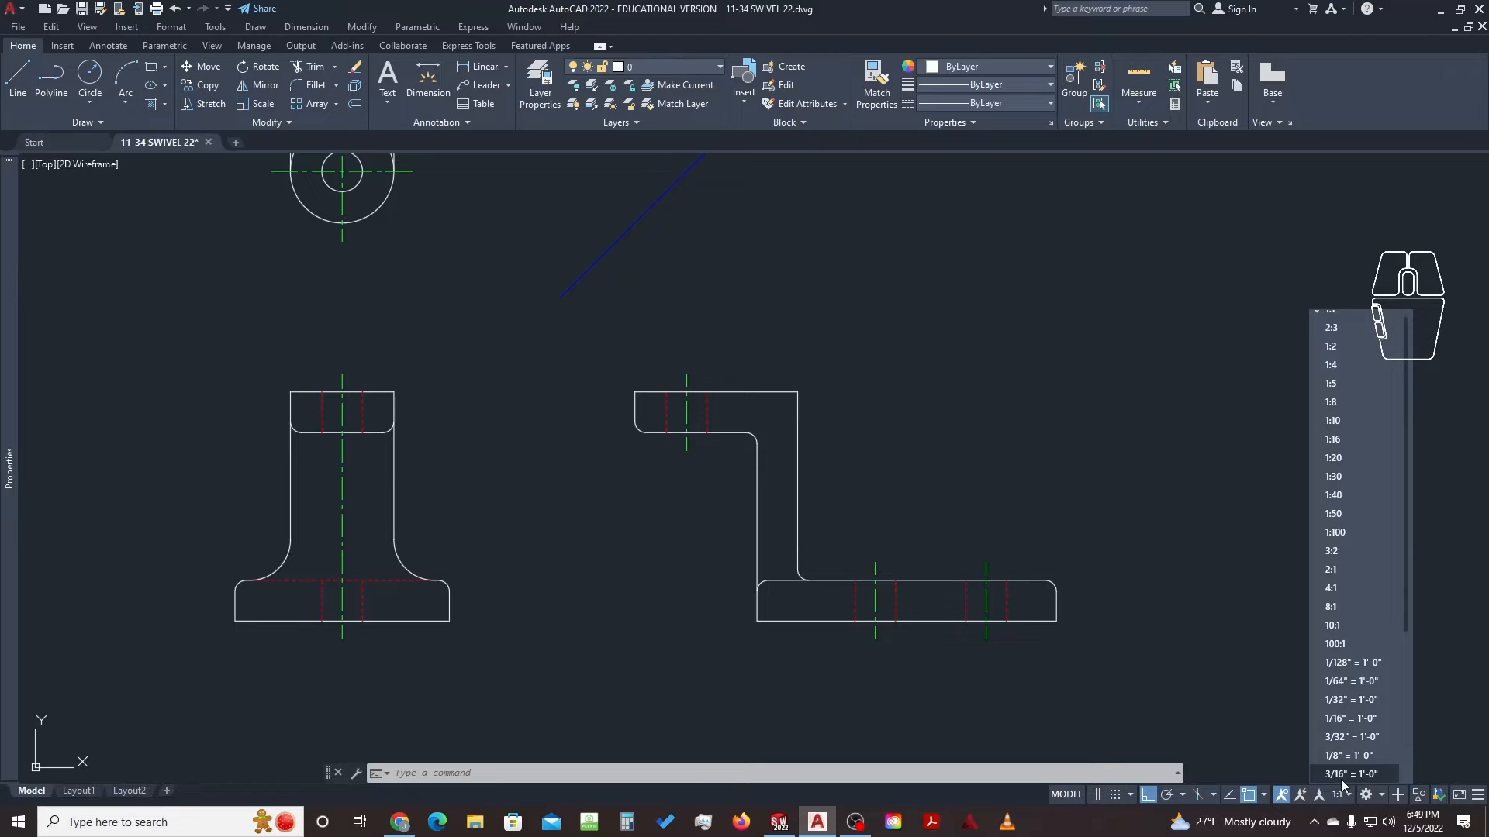
scroll(1335, 410, up, 1)
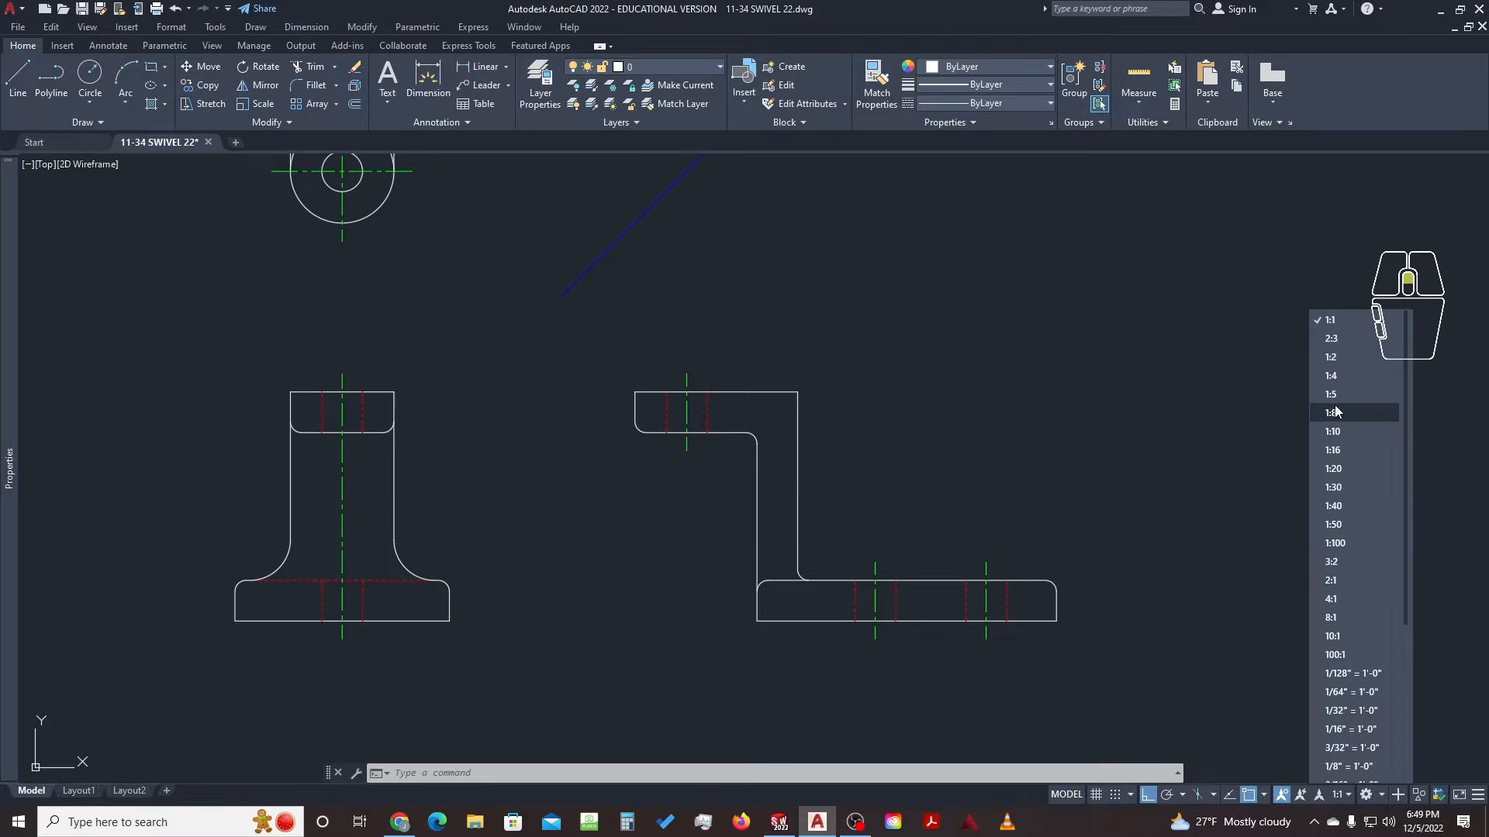
click(1338, 356)
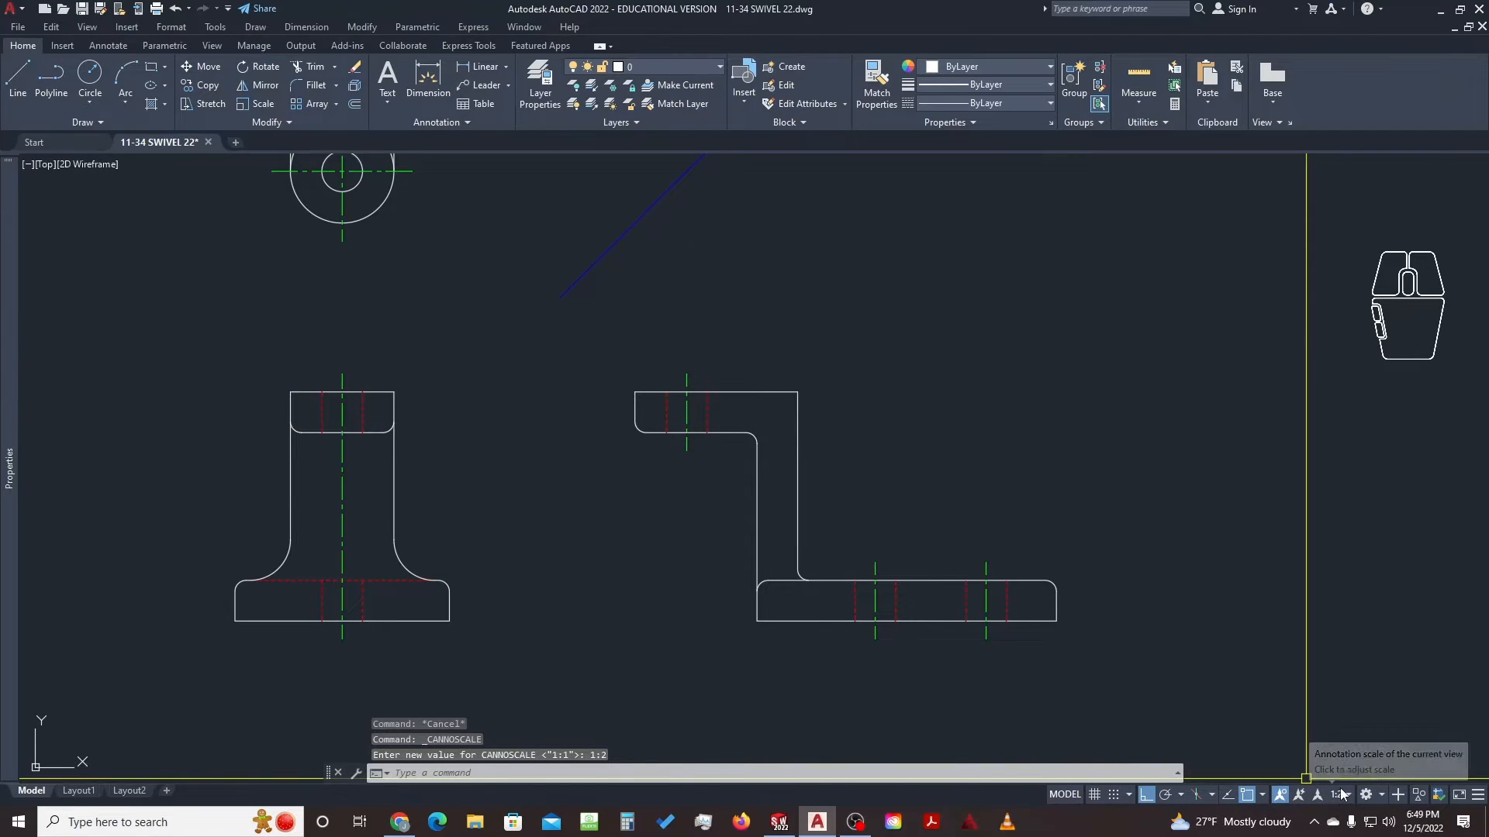
mouse_move(593, 338)
middle_down()
mouse_move(675, 372)
mouse_move(690, 397)
middle_up()
Make DIMENSION the current layer, then select the blue diagonal line
click(677, 67)
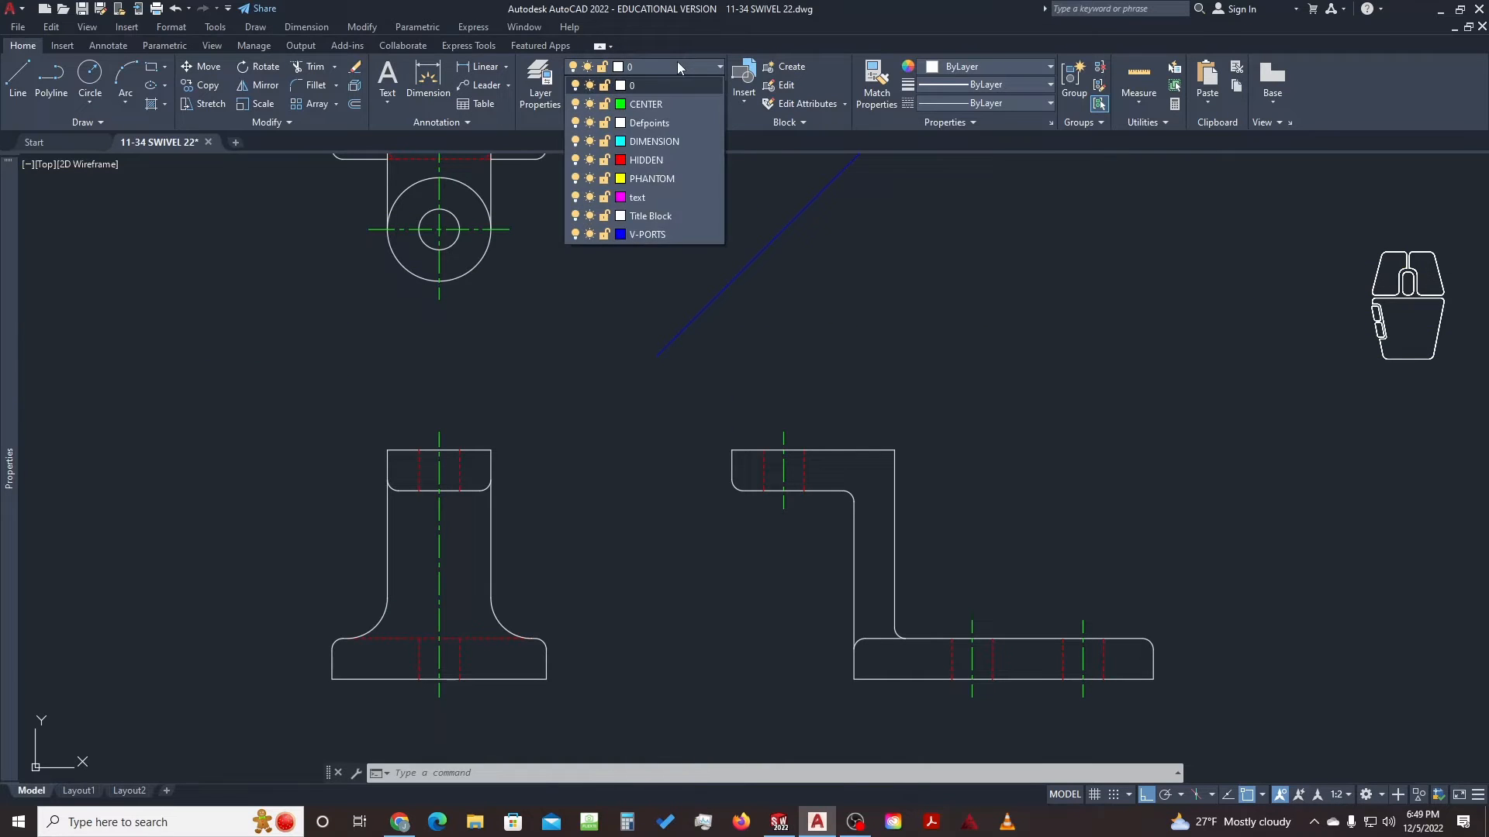
click(650, 141)
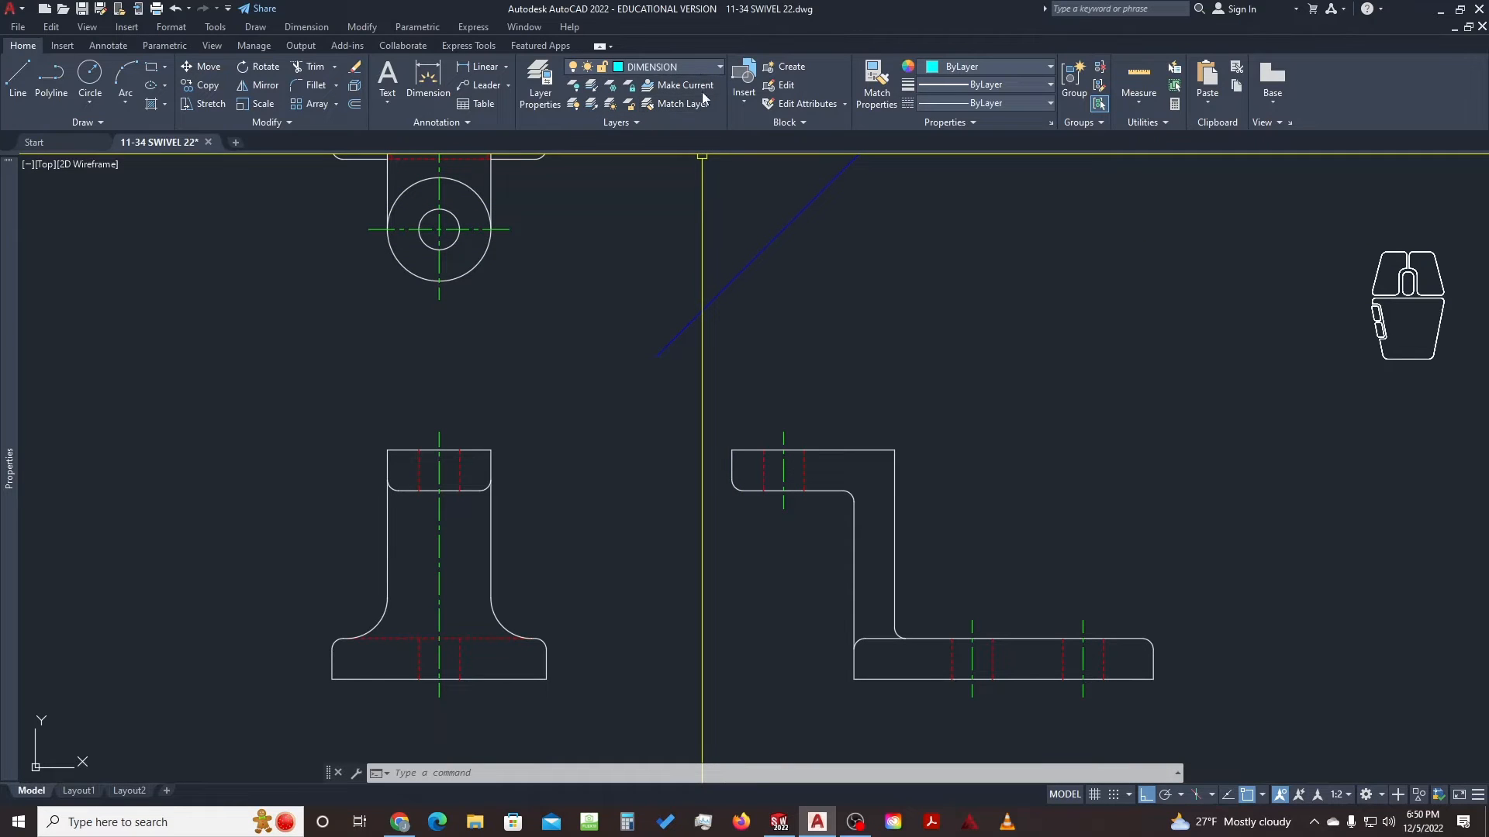
click(784, 266)
click(682, 239)
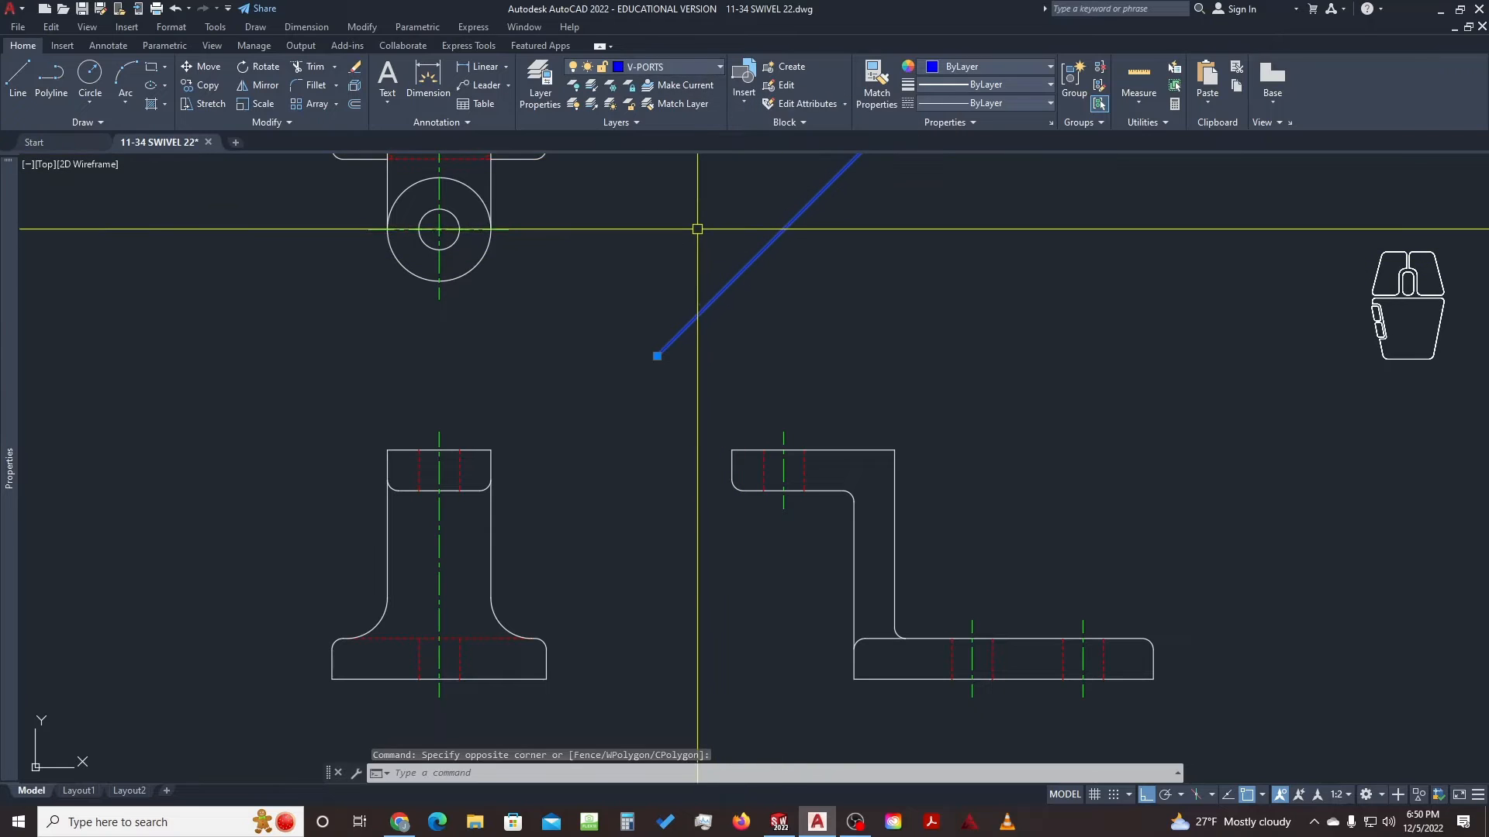
Move the swivel reference picture to sit just right of the three views
key(Escape)
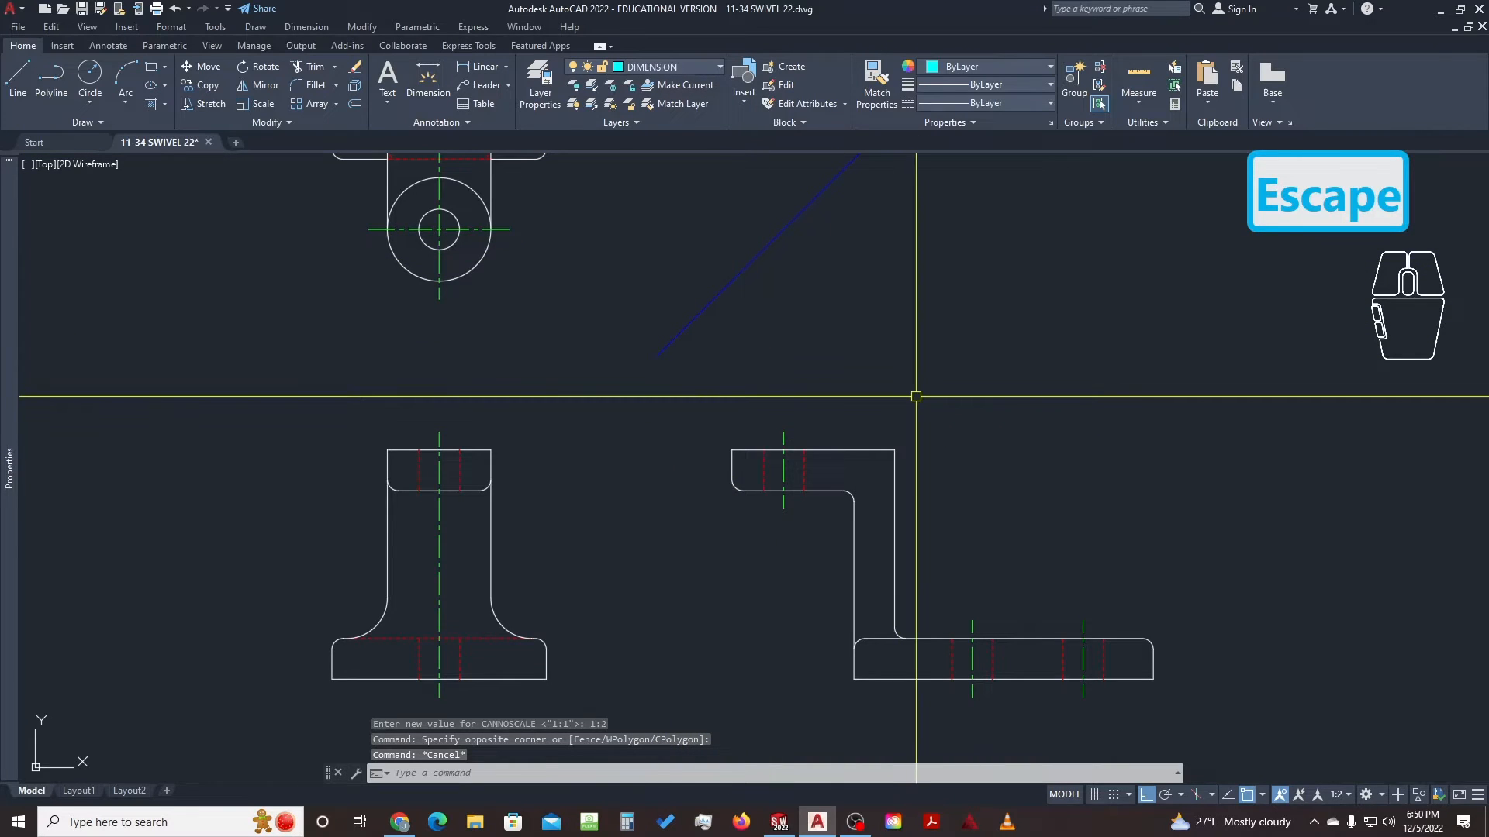
scroll(915, 396, down, 6)
middle_drag(1141, 352, 857, 413)
click(1189, 279)
click(947, 530)
text(V)
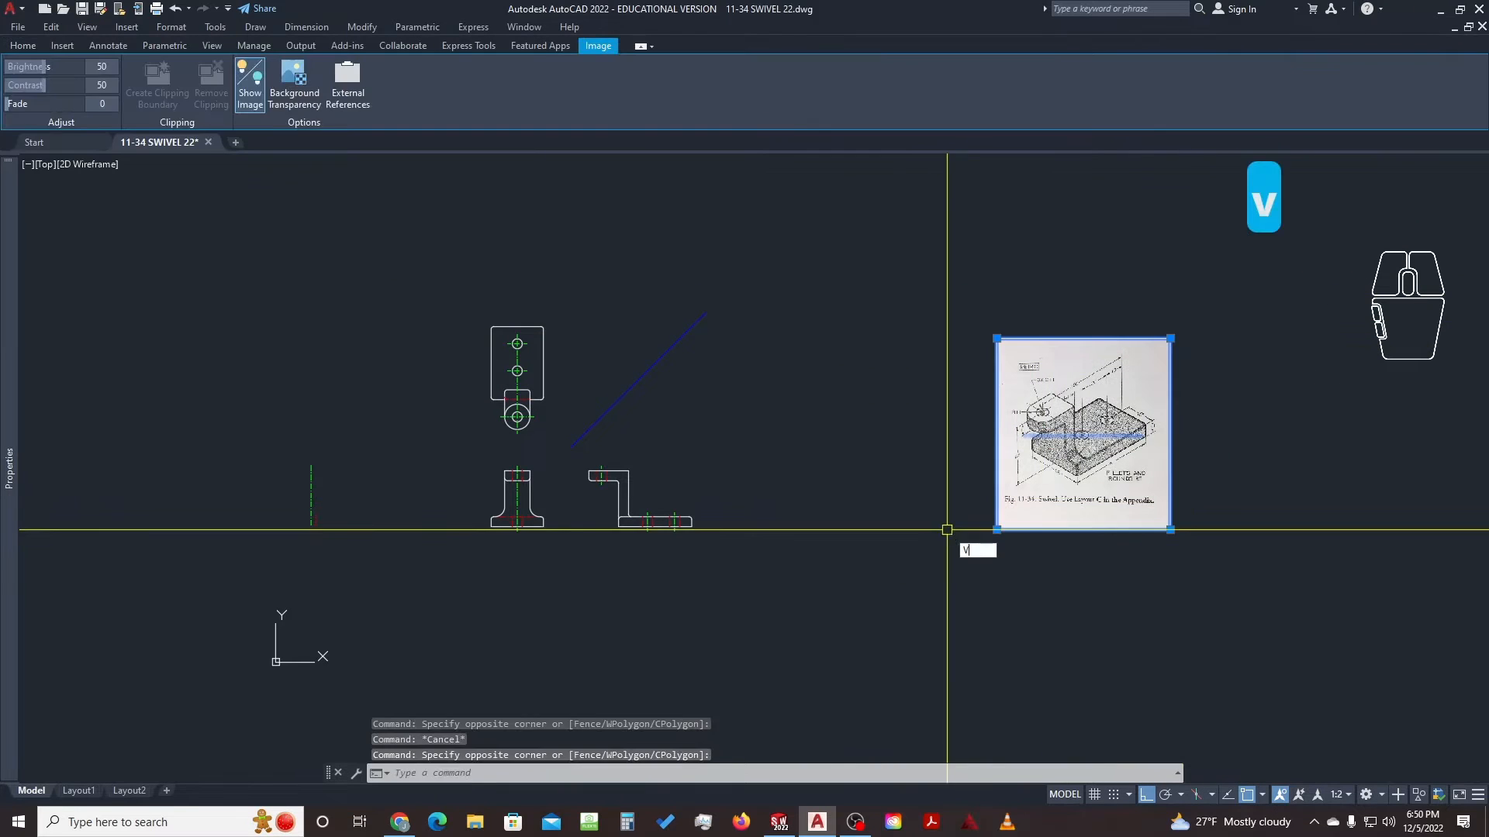
text(e)
key(space)
click(1040, 588)
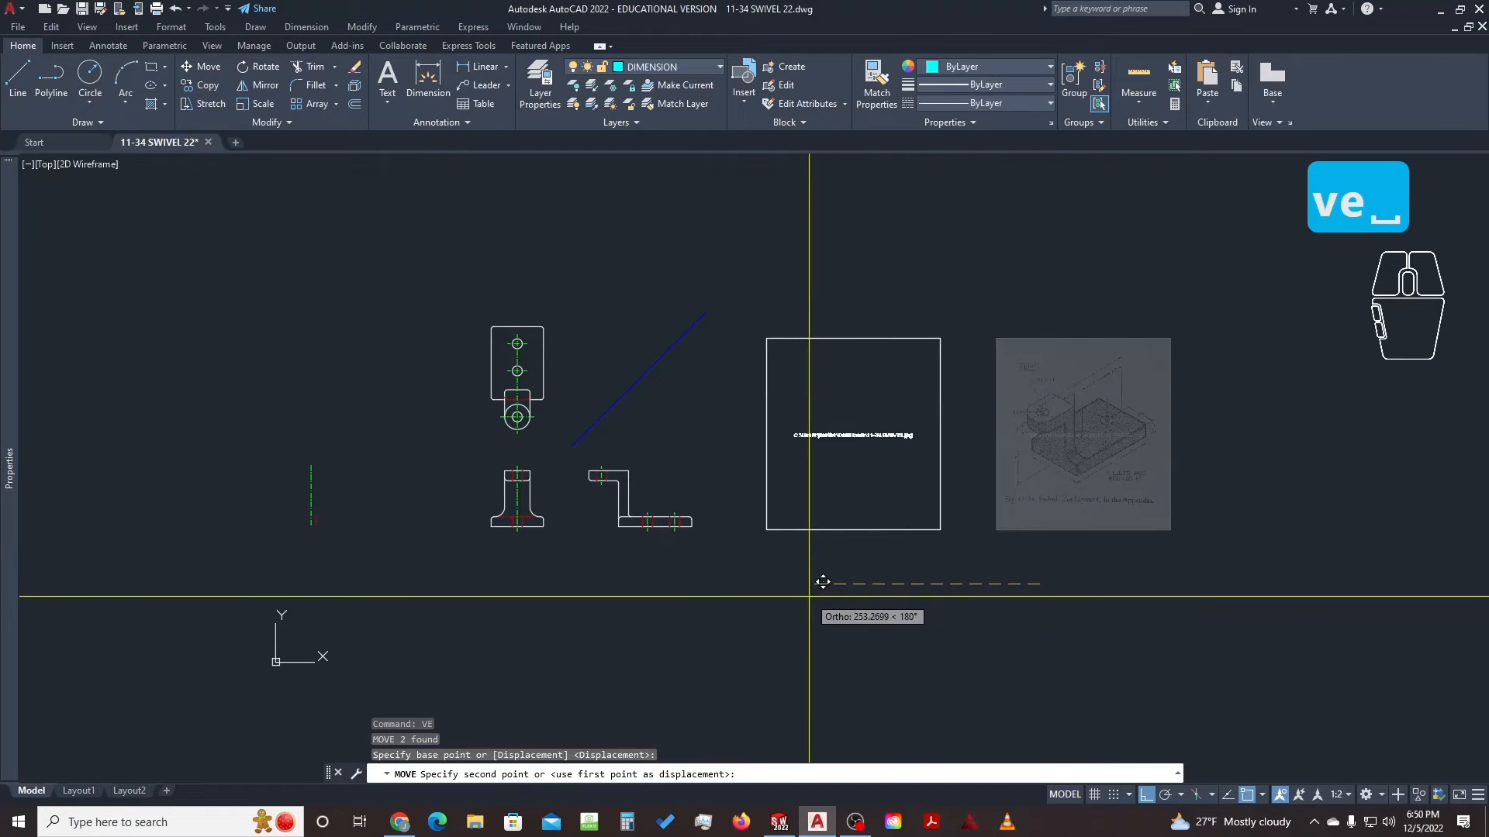
click(765, 587)
scroll(635, 439, up, 5)
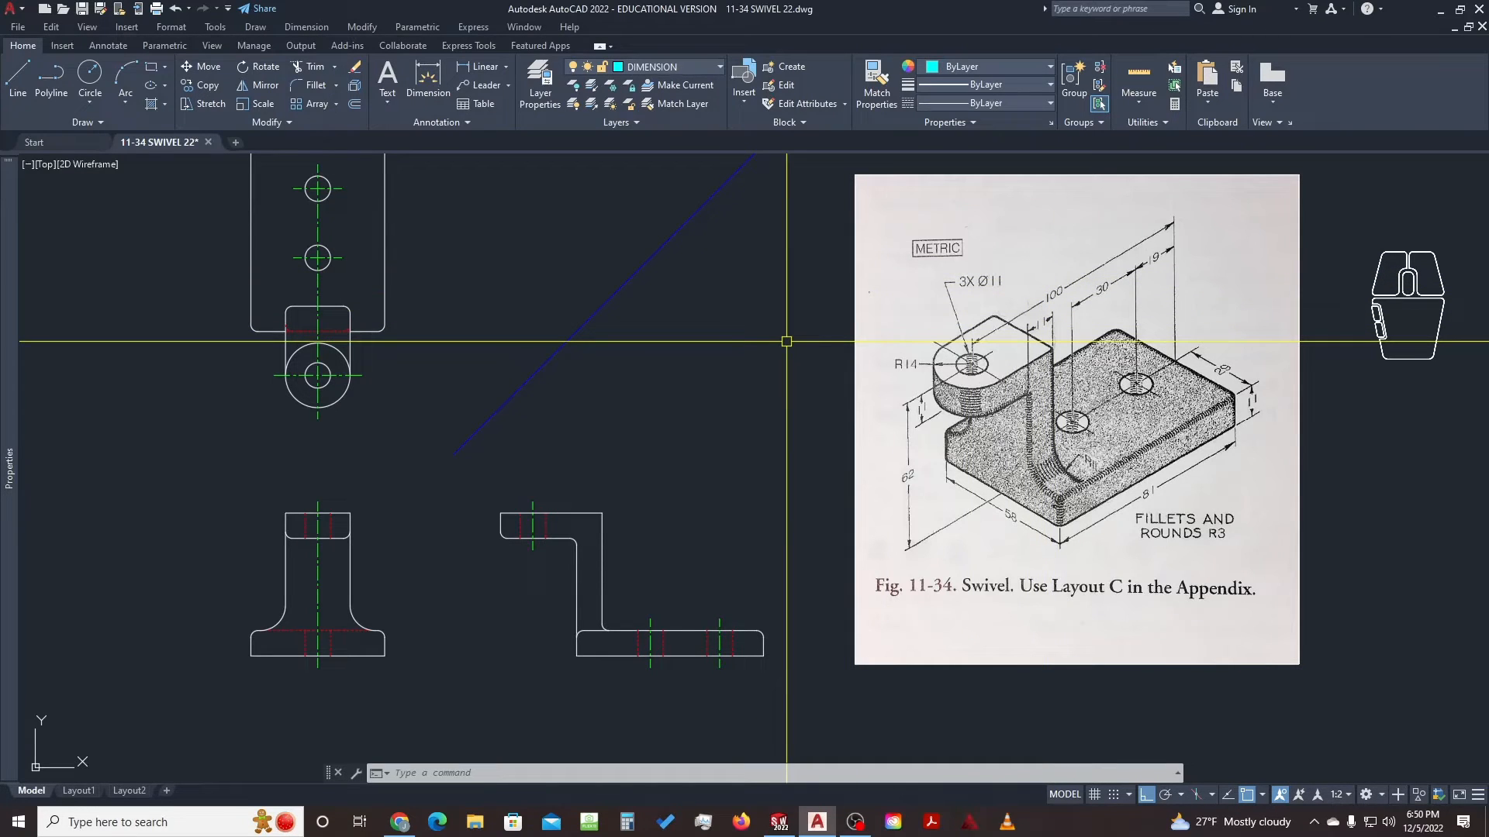
key(Return)
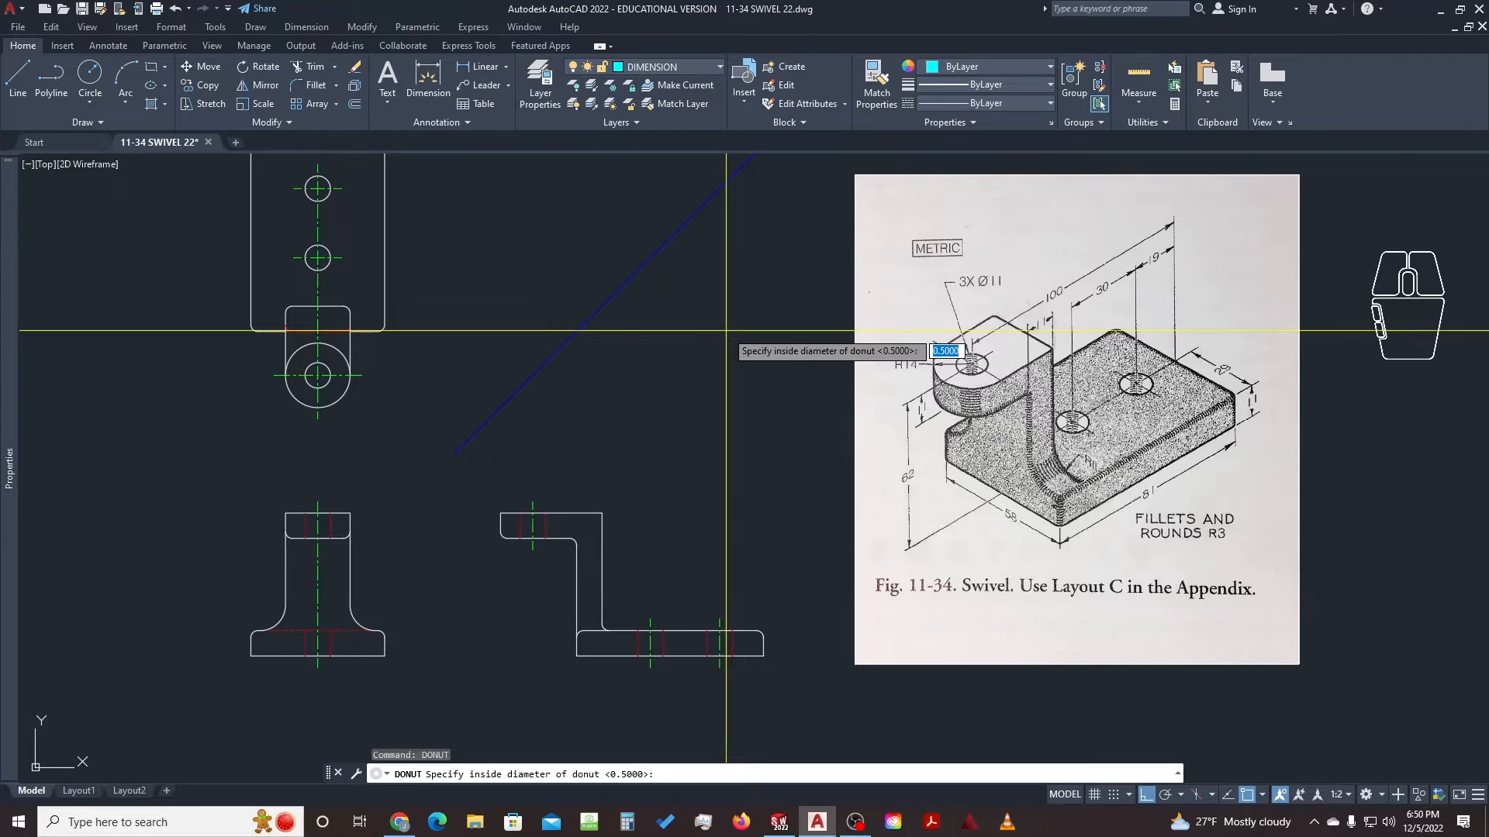
key(Return)
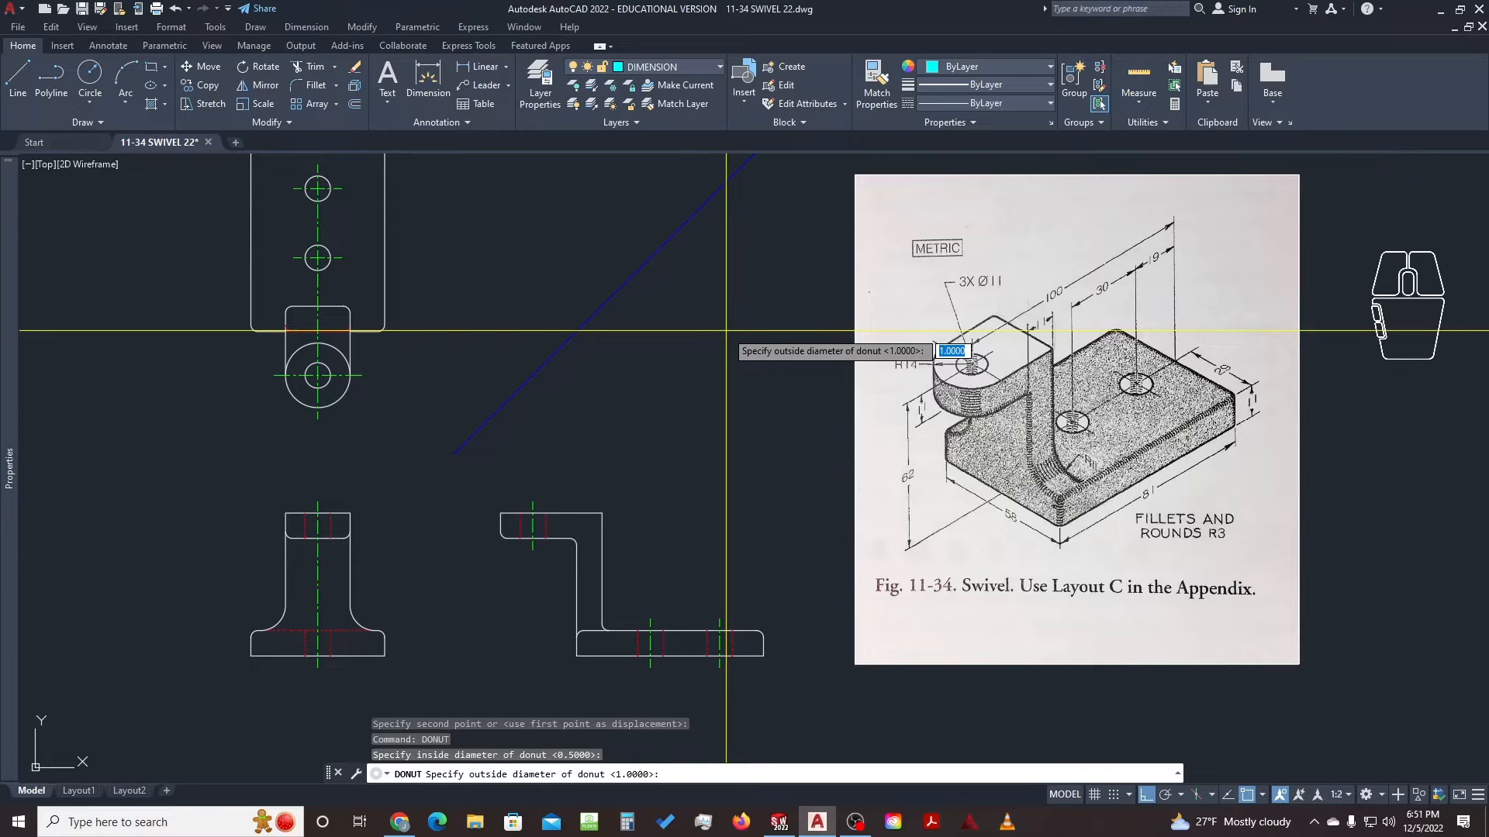
text(6)
key(Return)
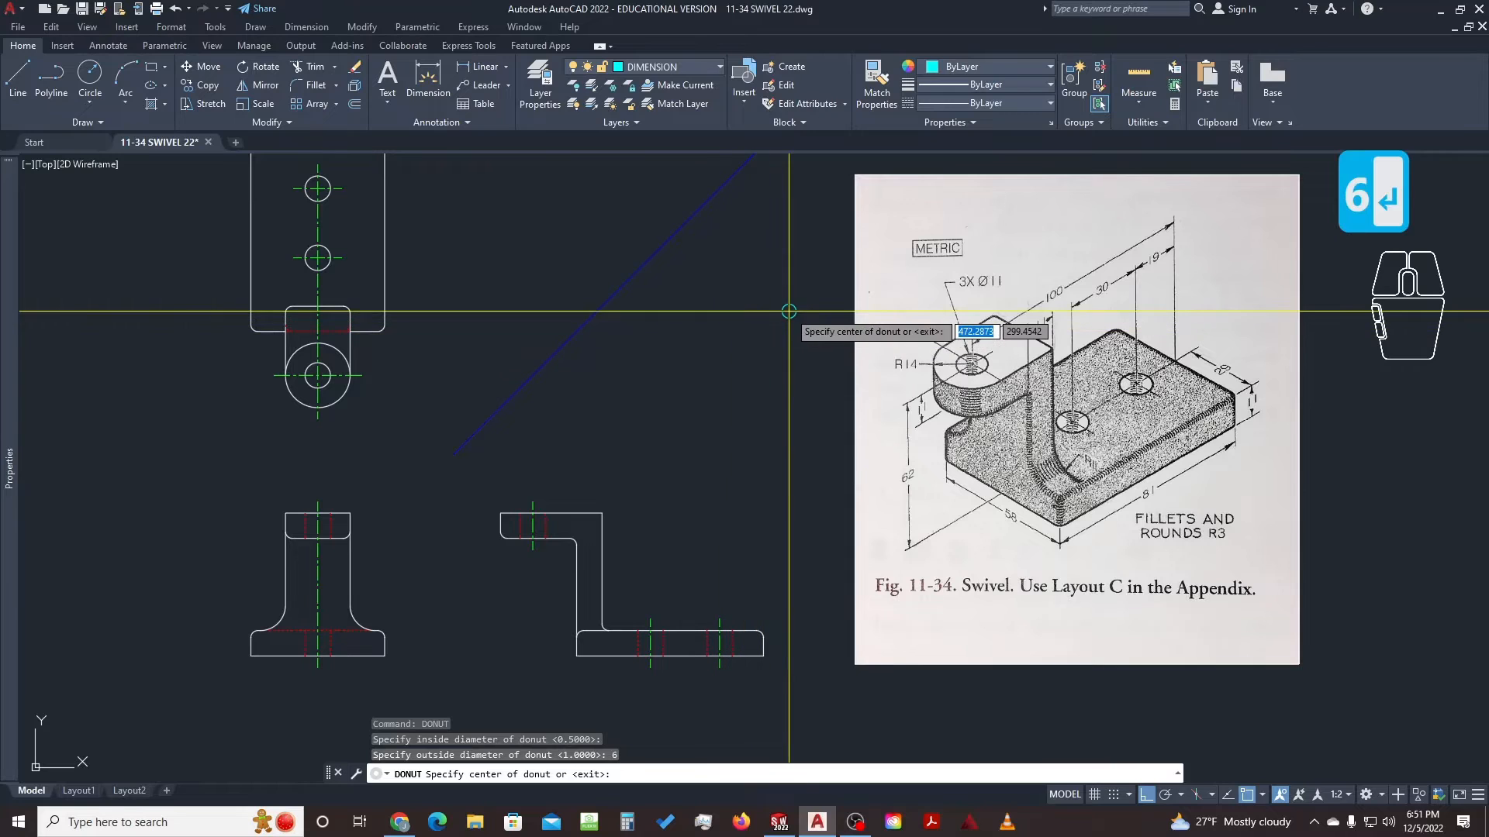
click(765, 320)
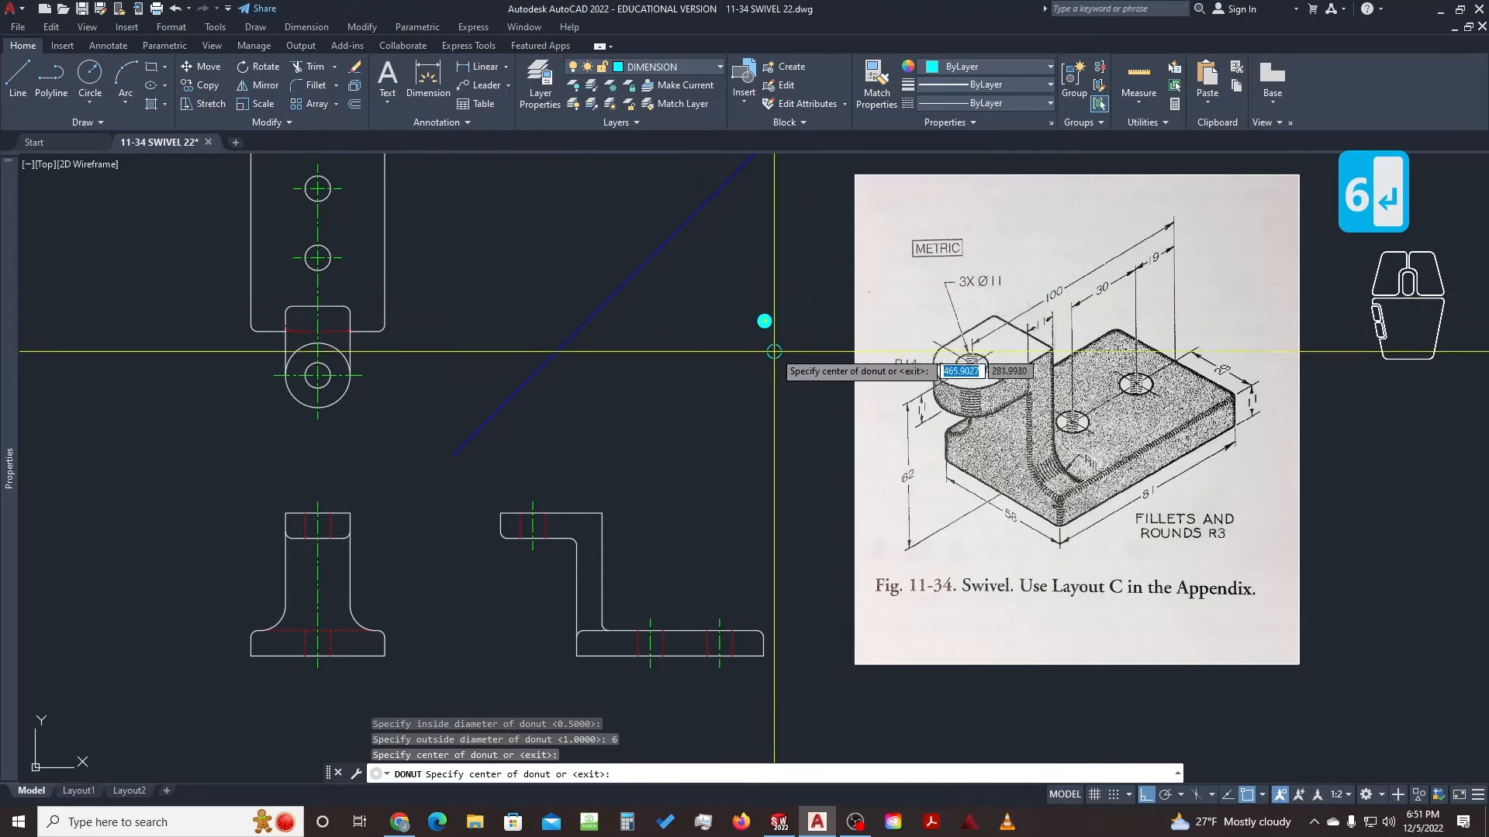
scroll(765, 320, up, 12)
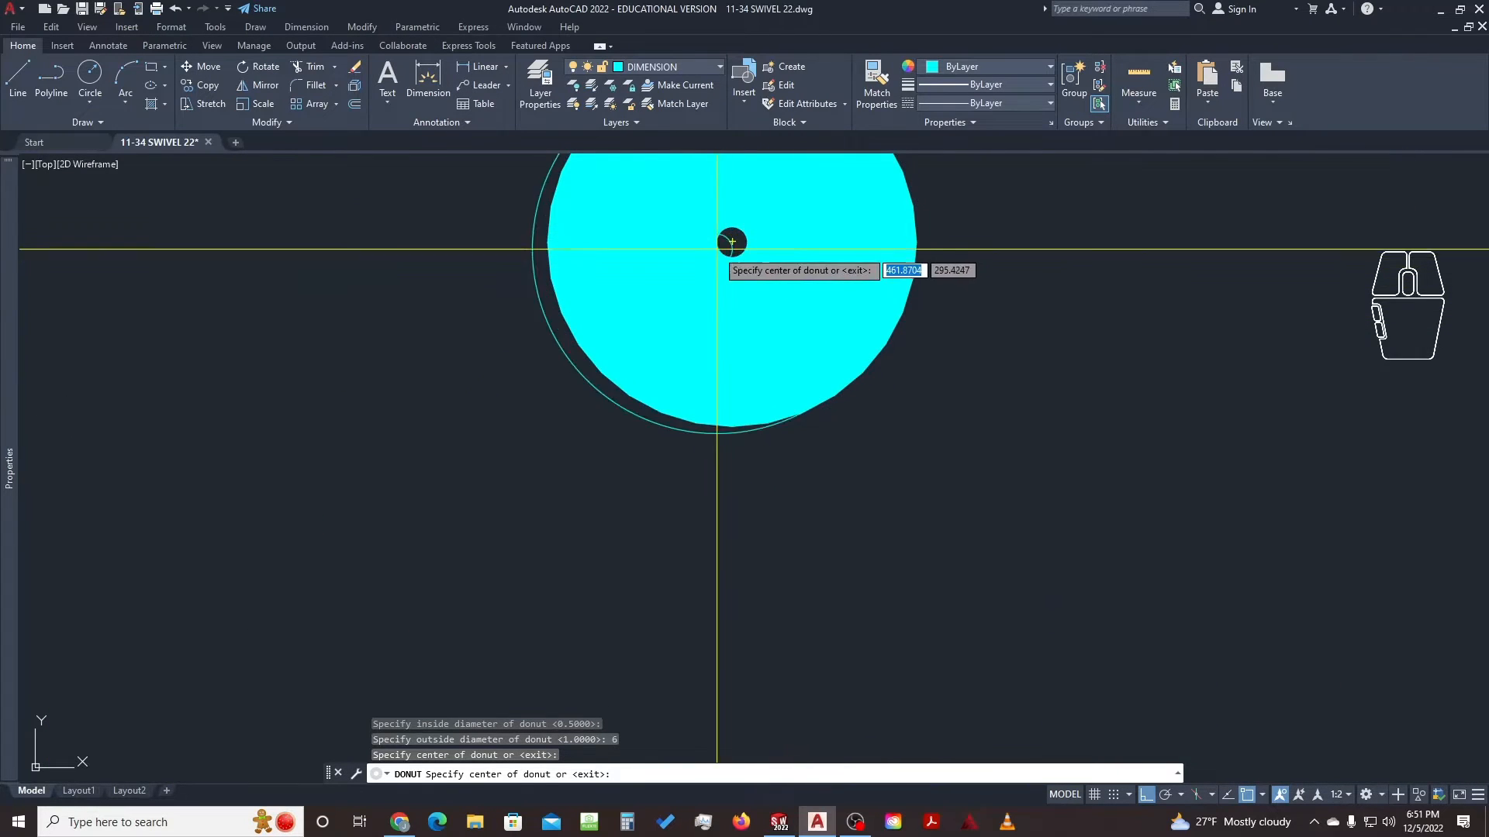
scroll(732, 242, down, 6)
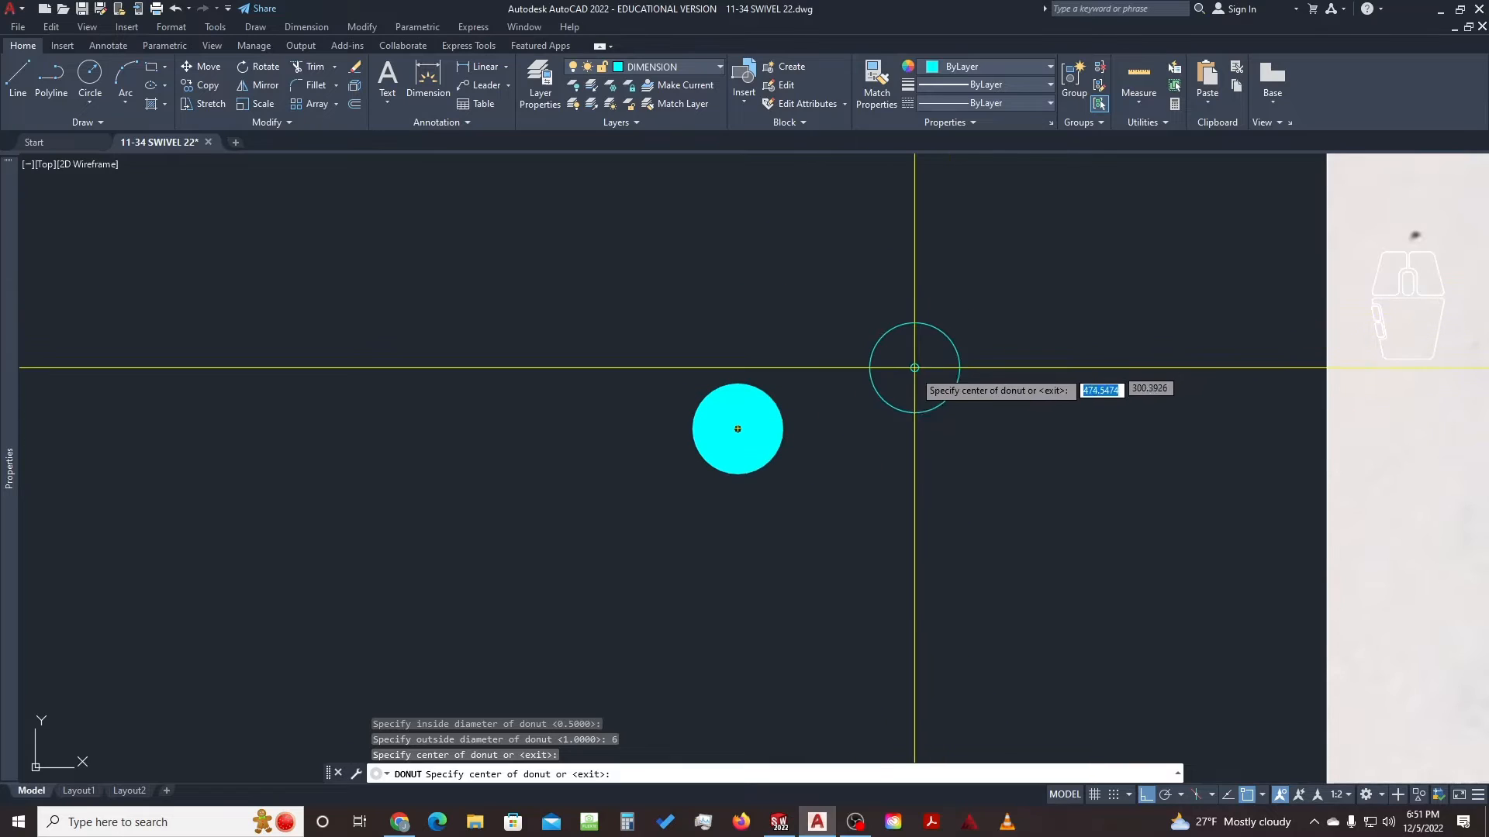
key(Escape)
scroll(740, 416, up, 8)
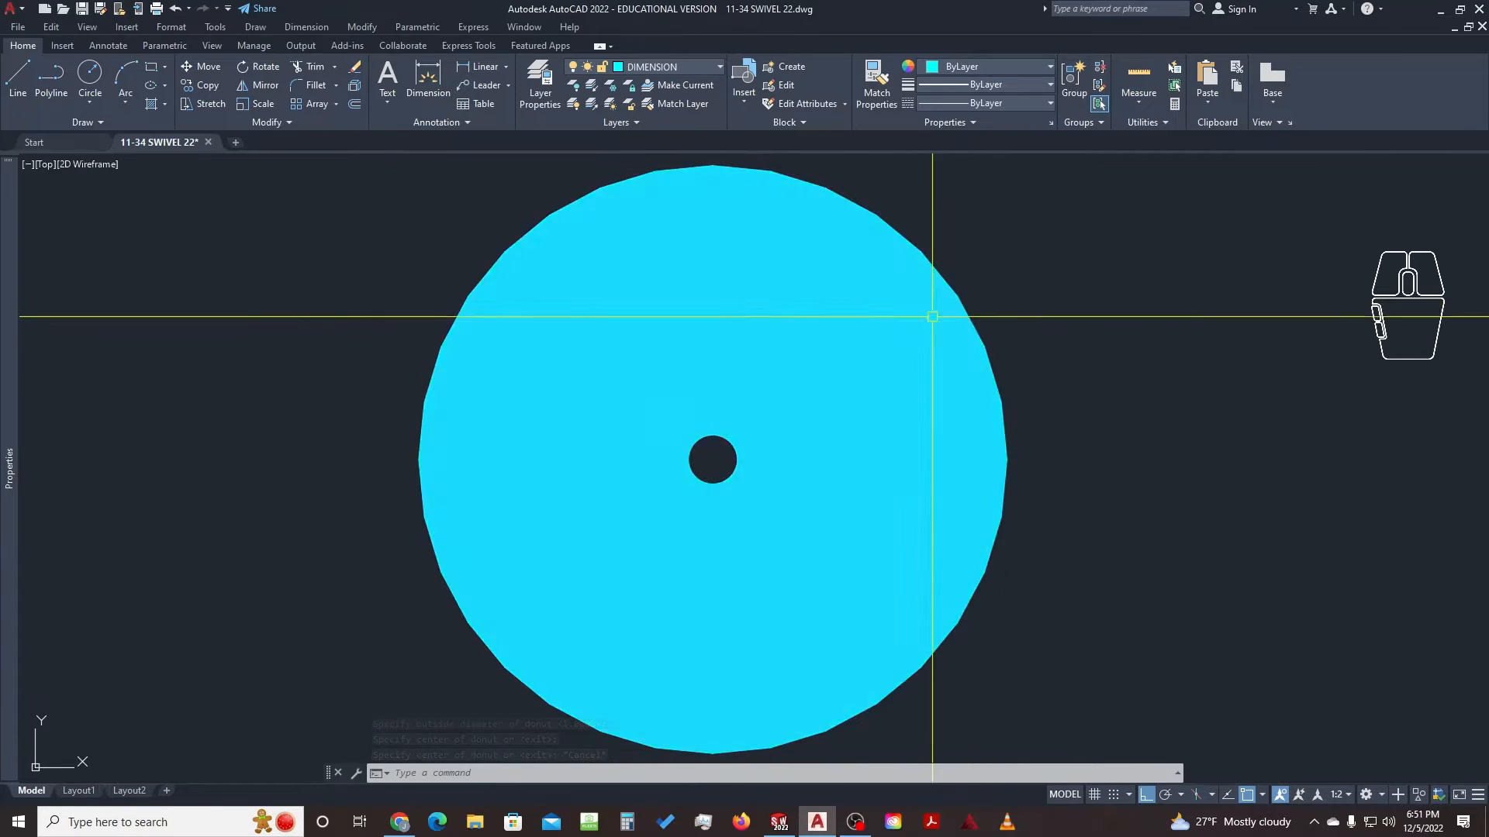
click(894, 340)
scroll(840, 380, down, 4)
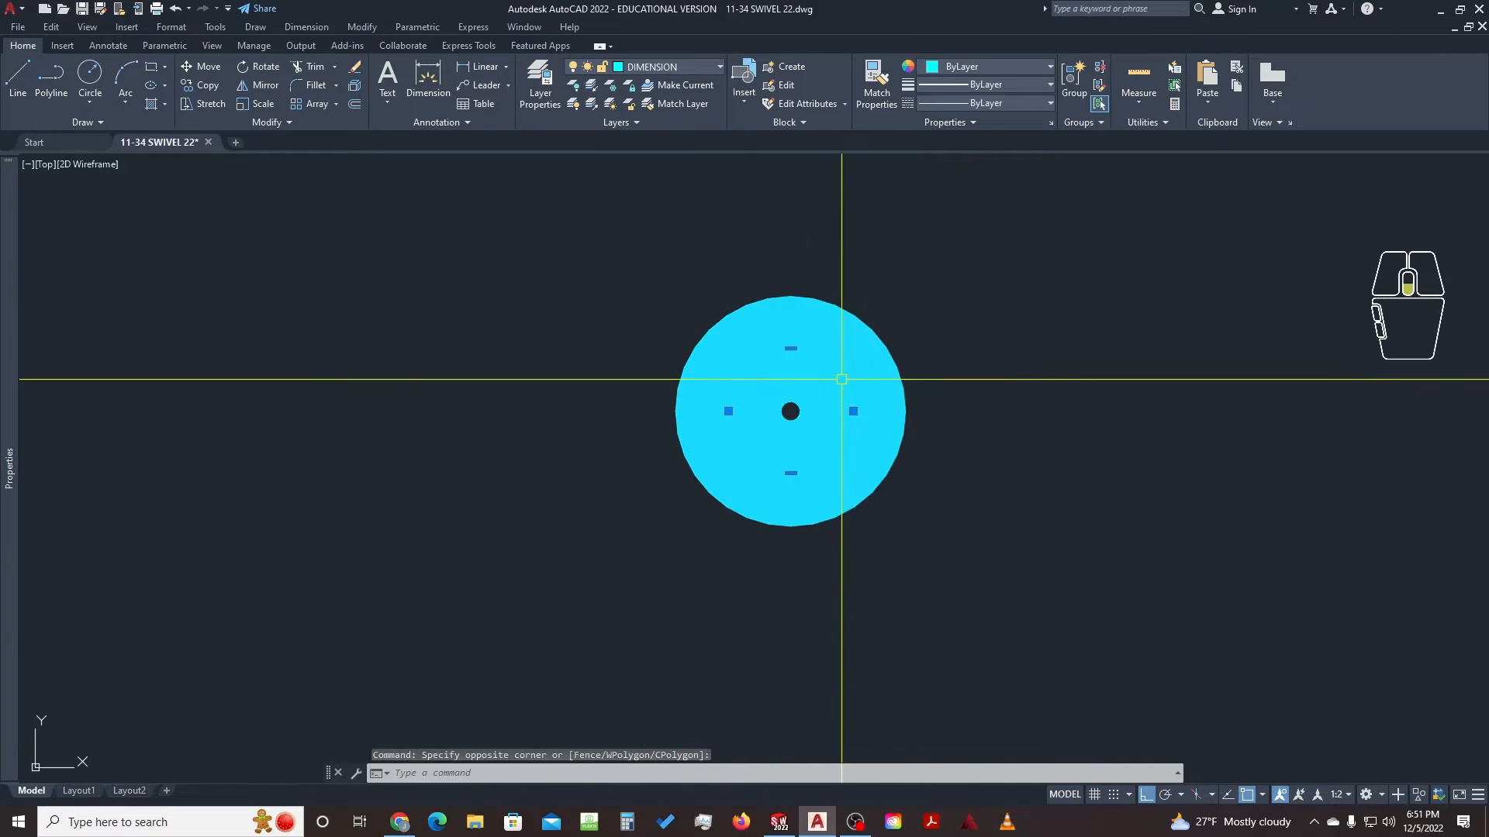
click(728, 410)
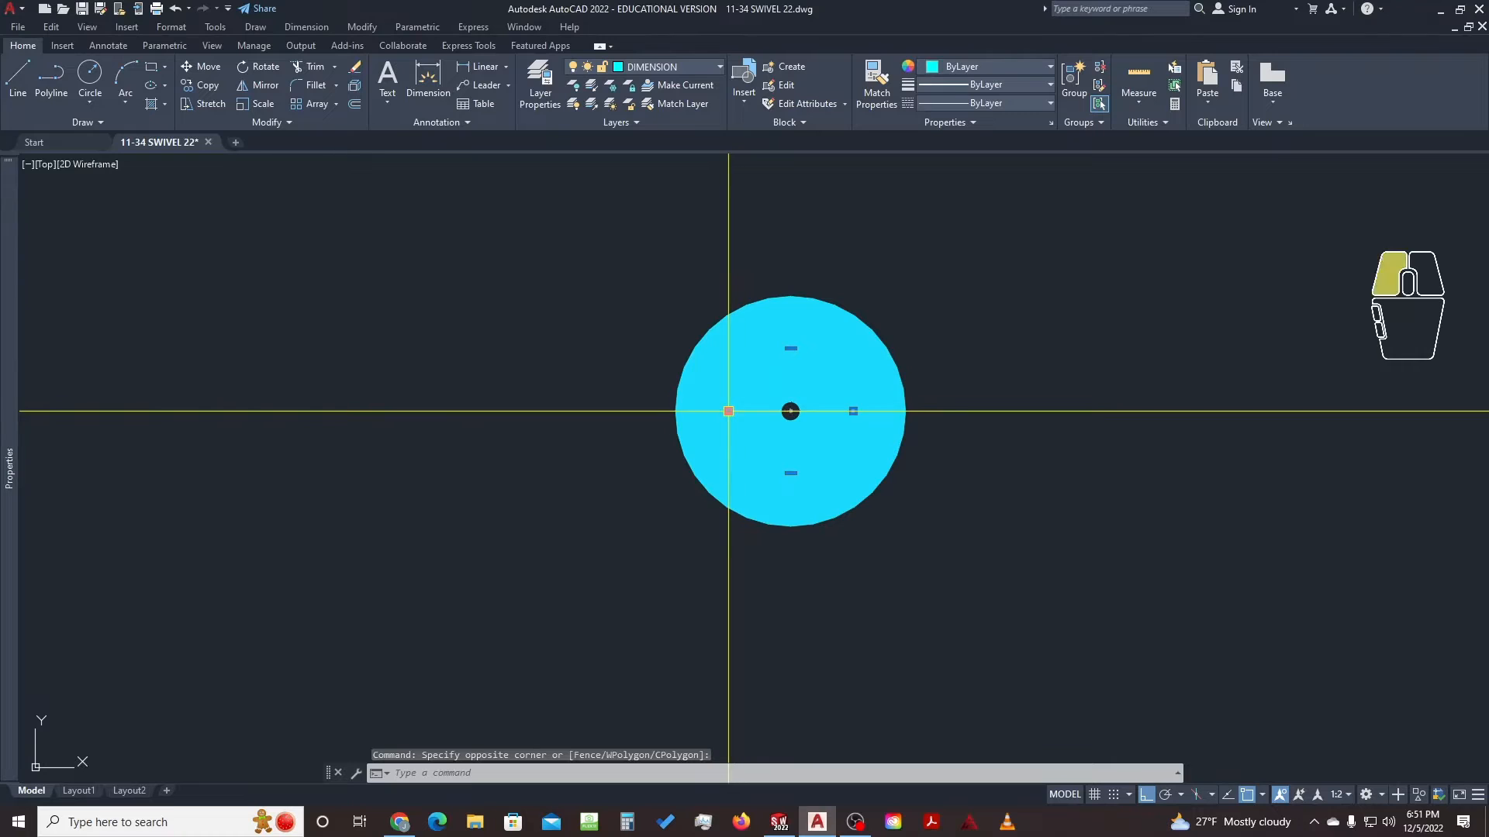
click(547, 321)
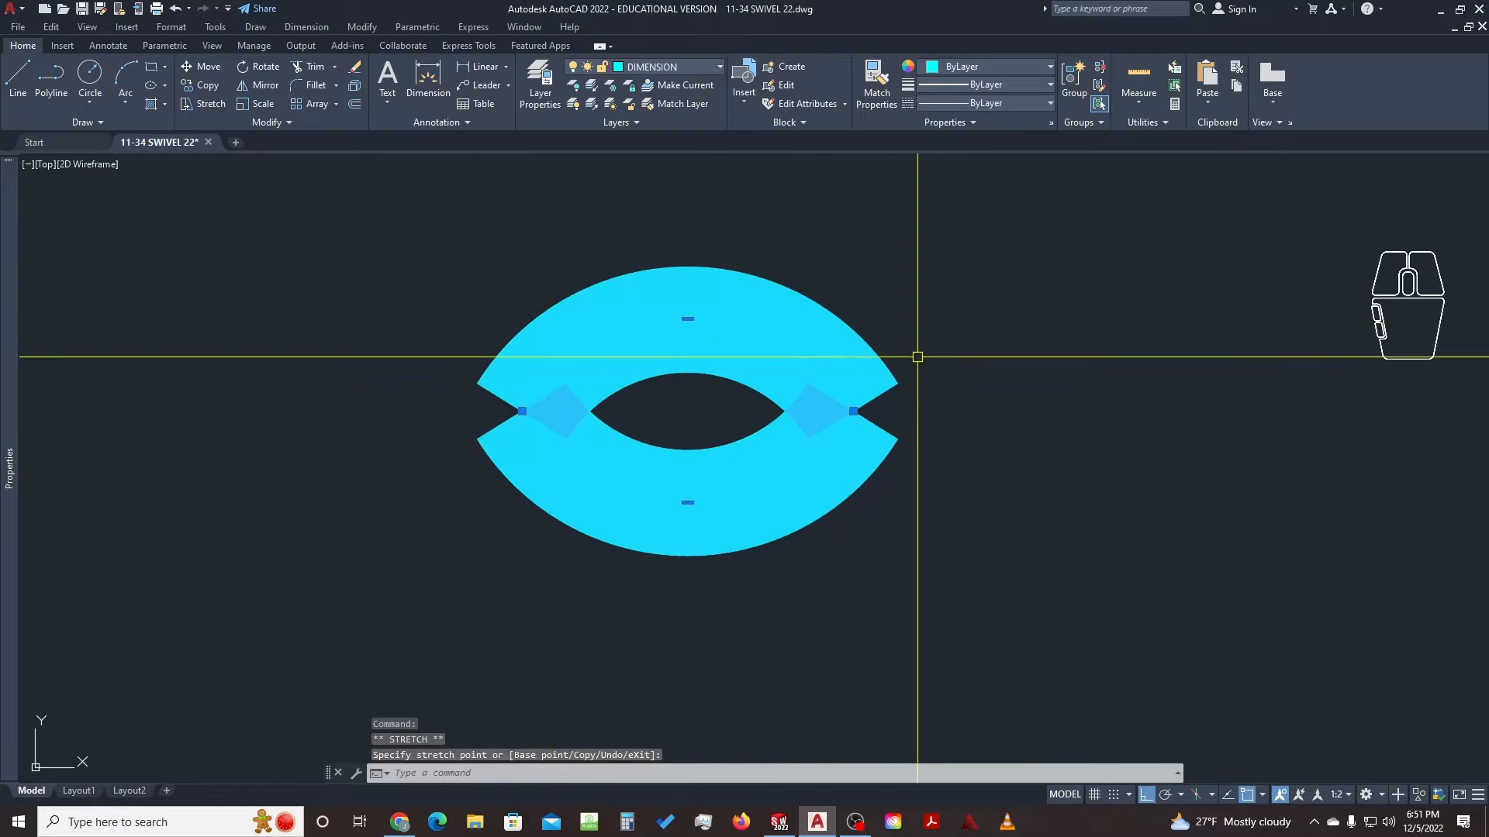
click(690, 314)
scroll(693, 309, down, 2)
click(691, 224)
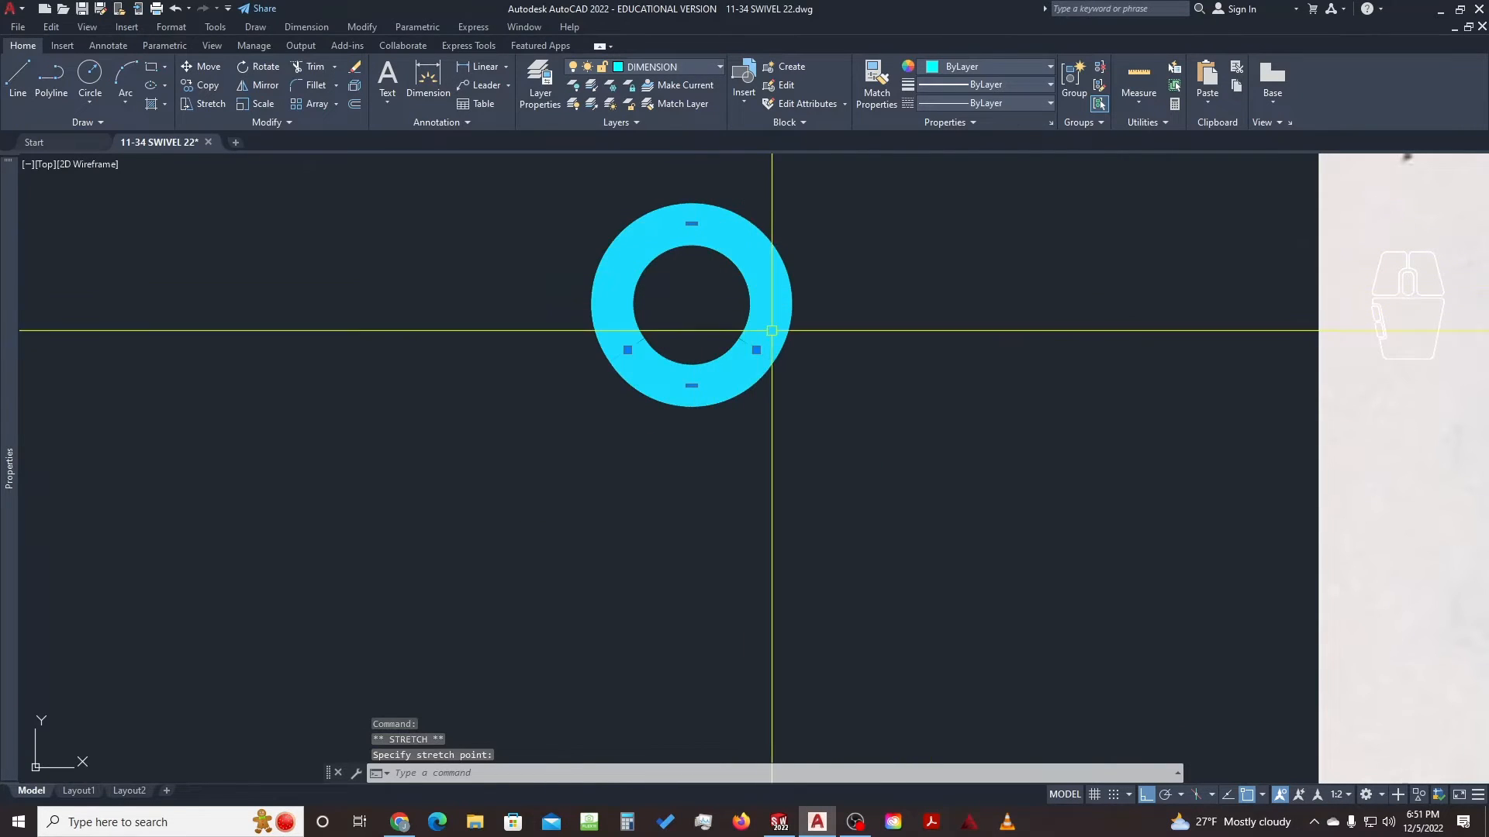
click(692, 385)
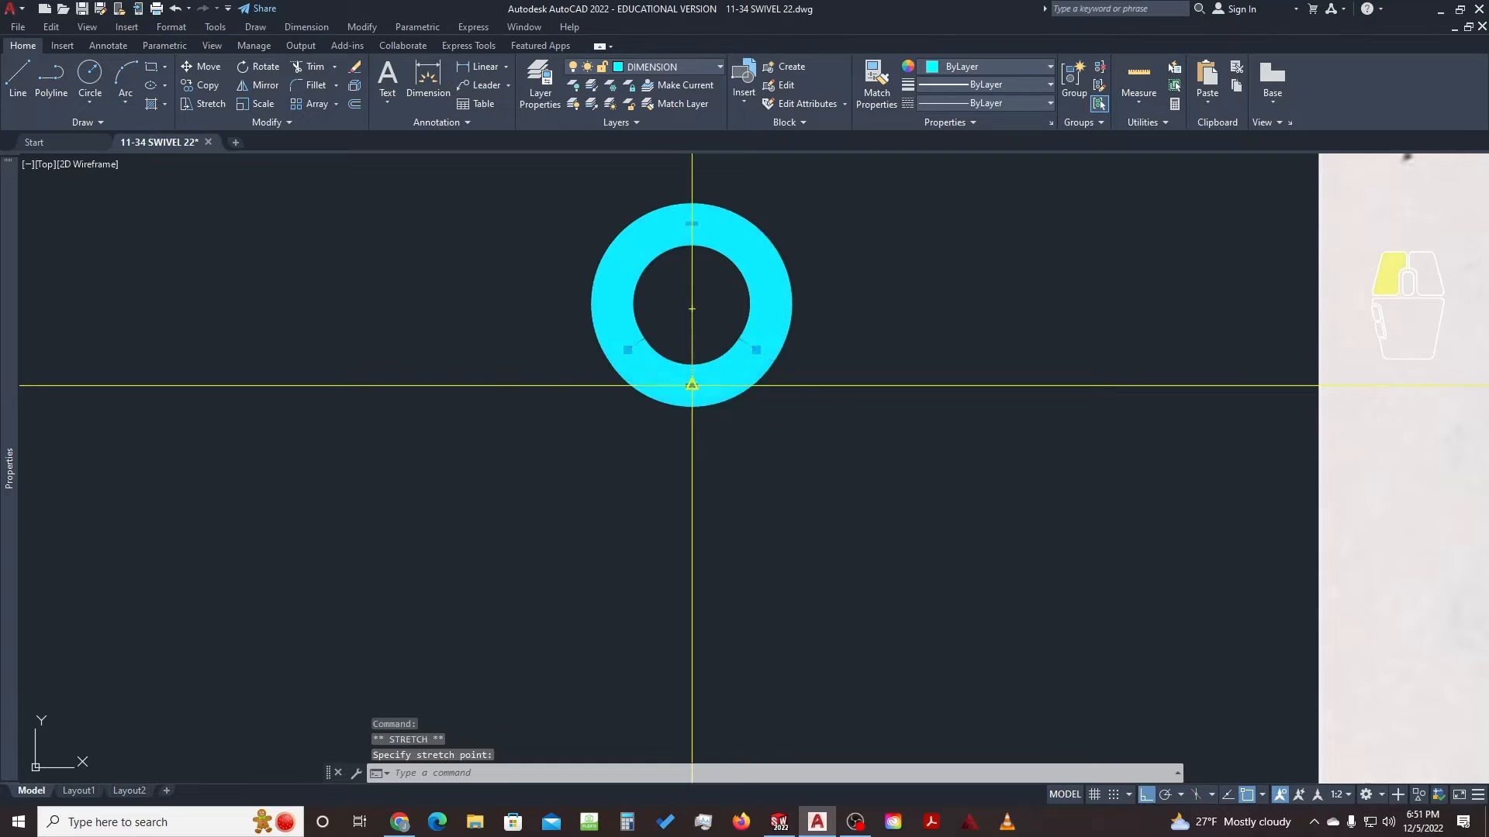
click(824, 433)
scroll(778, 400, down, 2)
scroll(748, 455, up, 5)
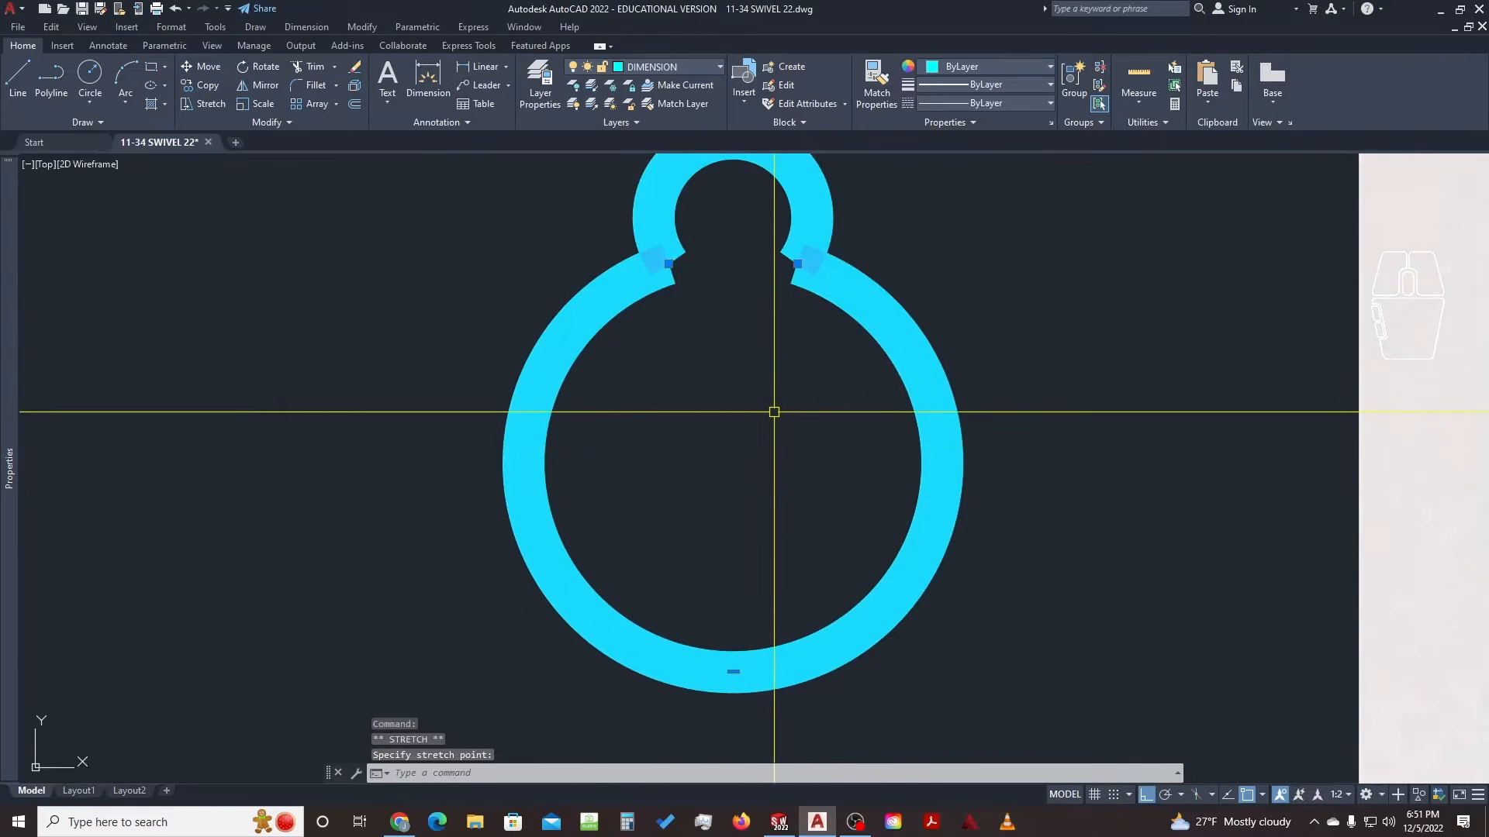
scroll(771, 413, down, 3)
key(ctrl+z)
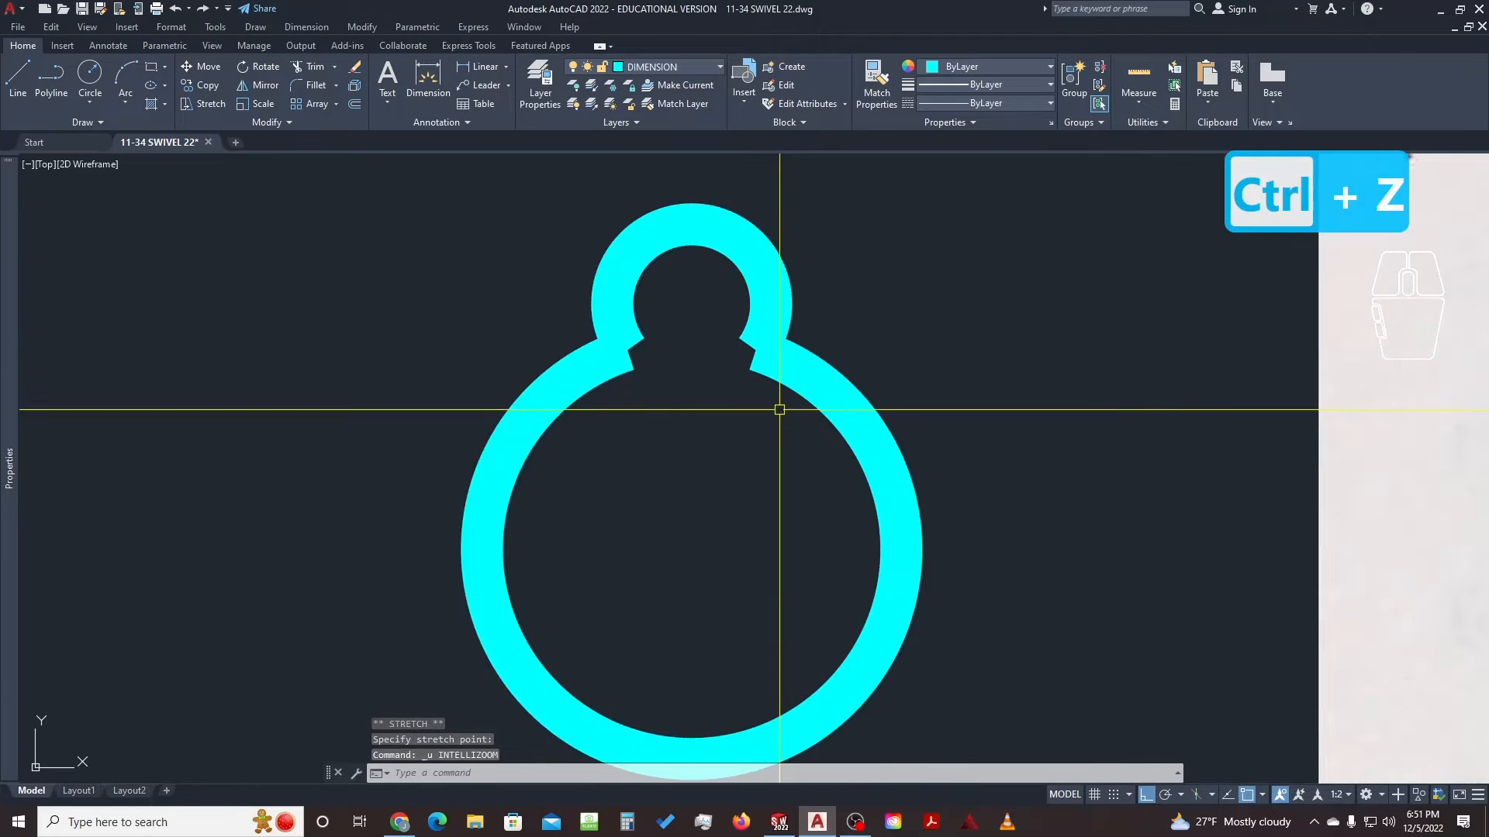
key(ctrl+z)
key(ctrl+z)
scroll(869, 372, down, 4)
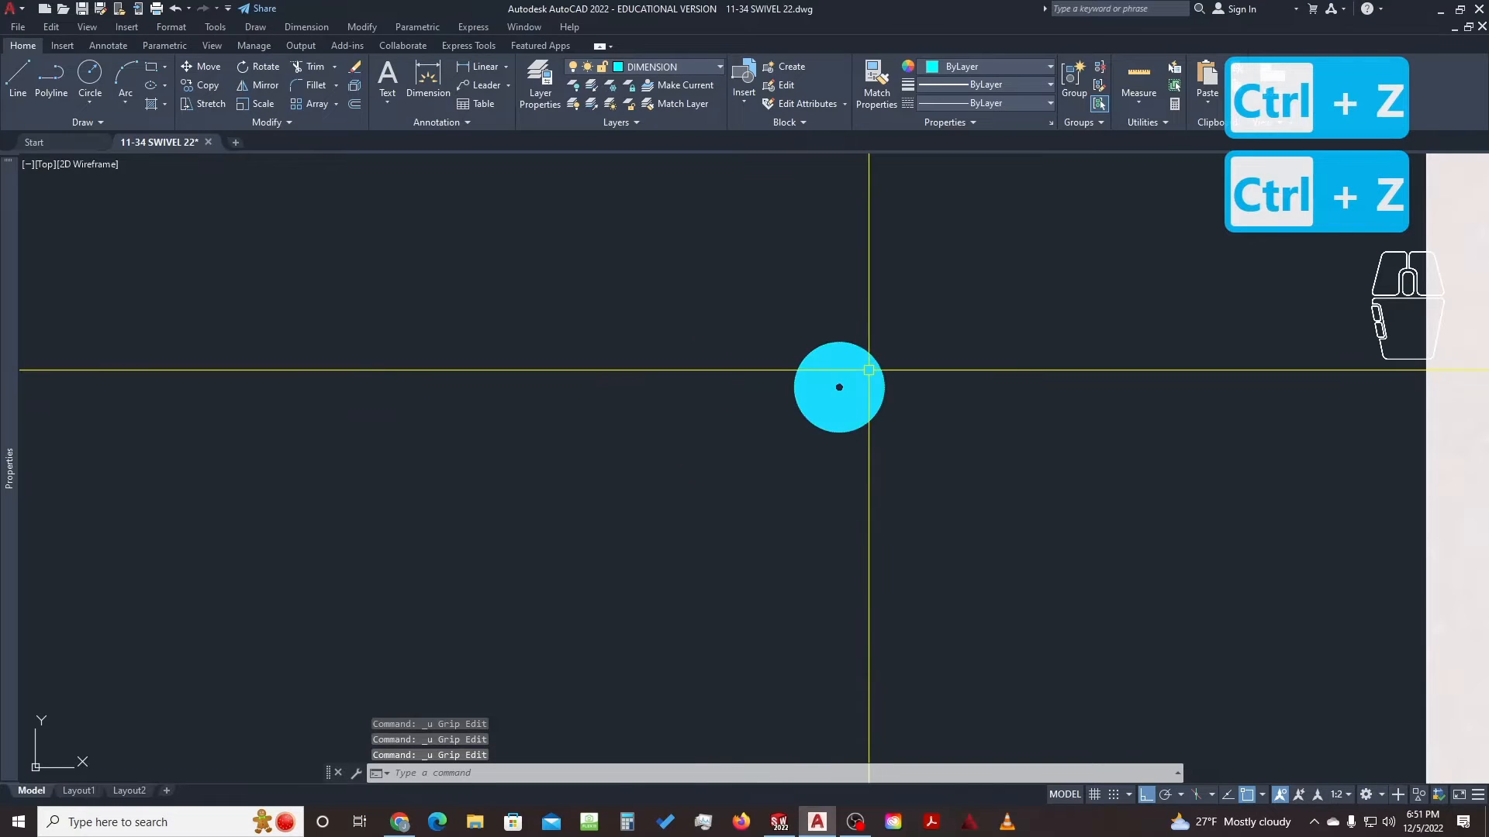
click(897, 355)
click(808, 406)
text(CO)
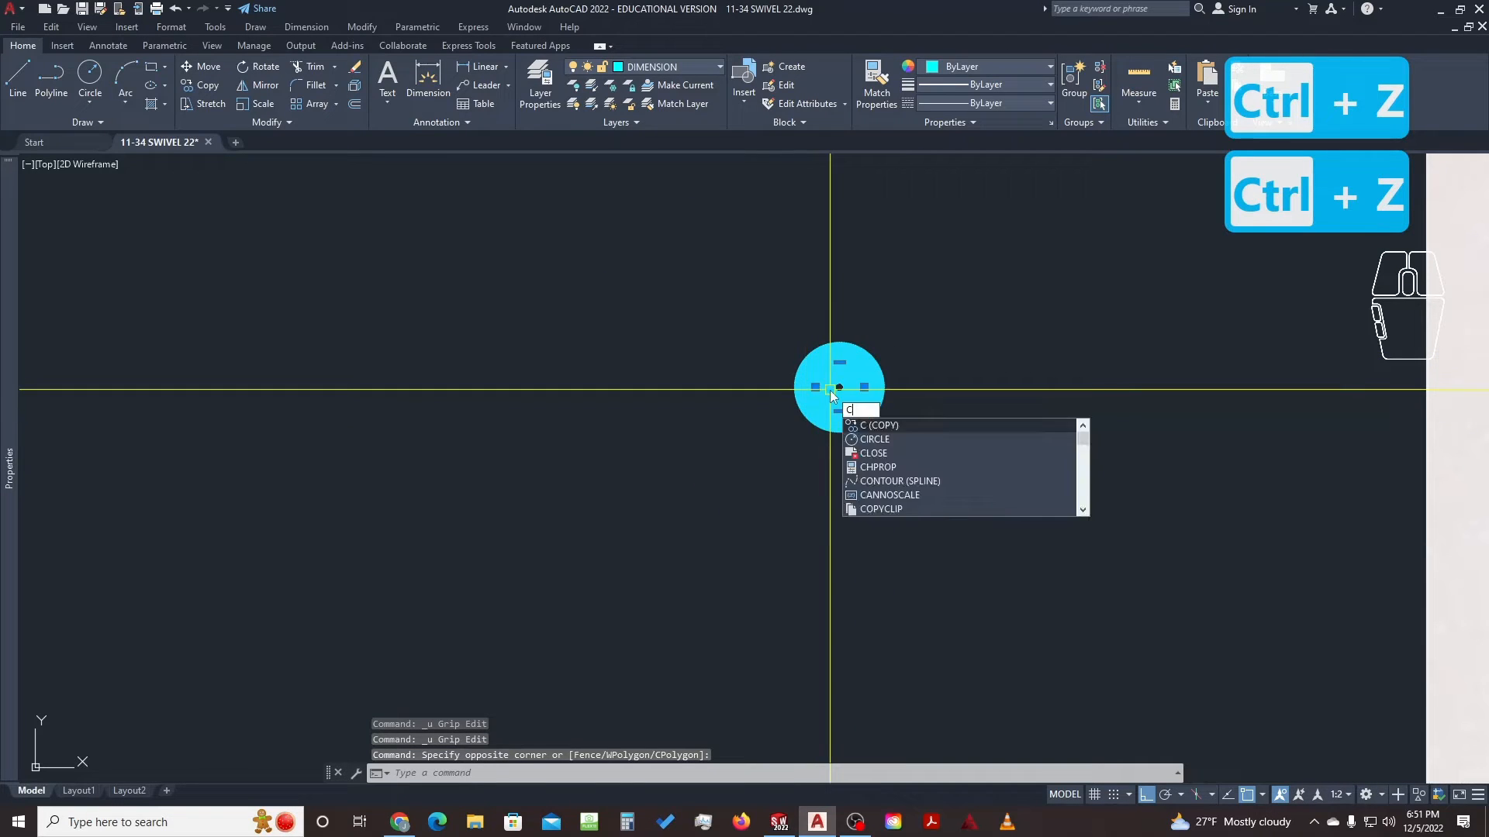
key(Return)
click(839, 387)
scroll(912, 360, down, 3)
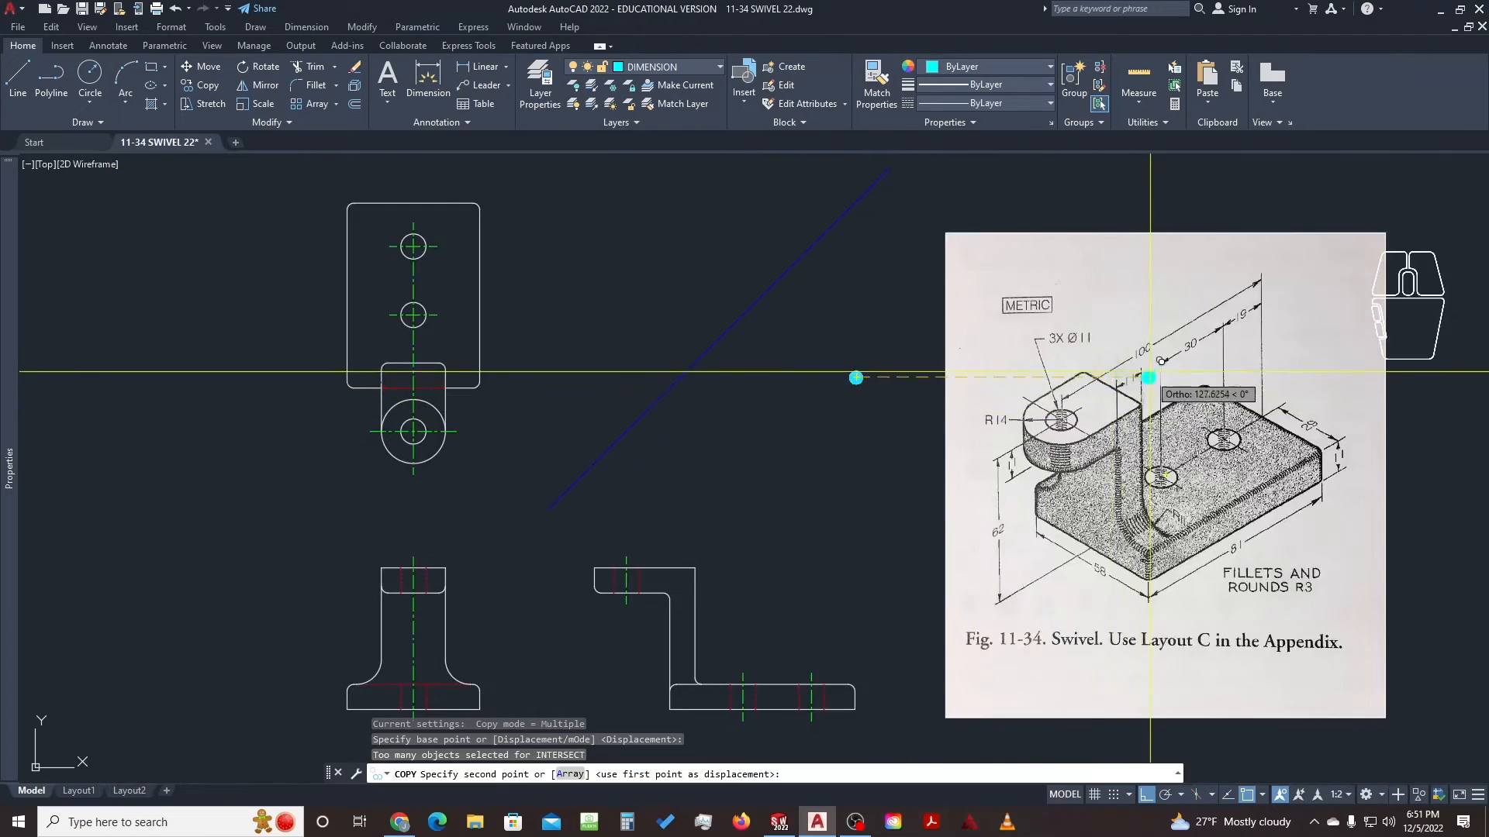
scroll(947, 376, up, 6)
scroll(1136, 383, down, 4)
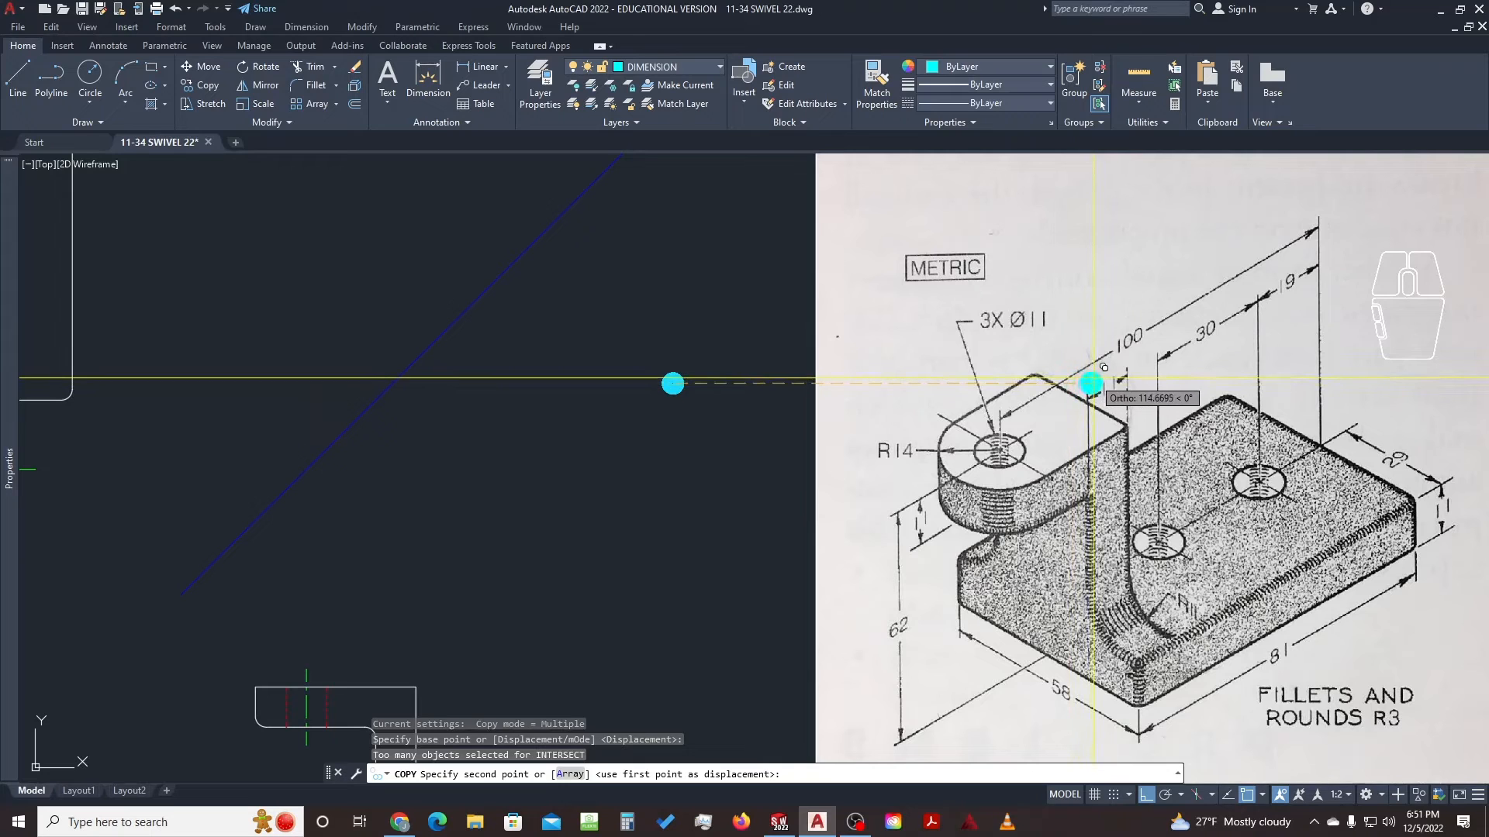
middle_drag(1080, 381, 1050, 345)
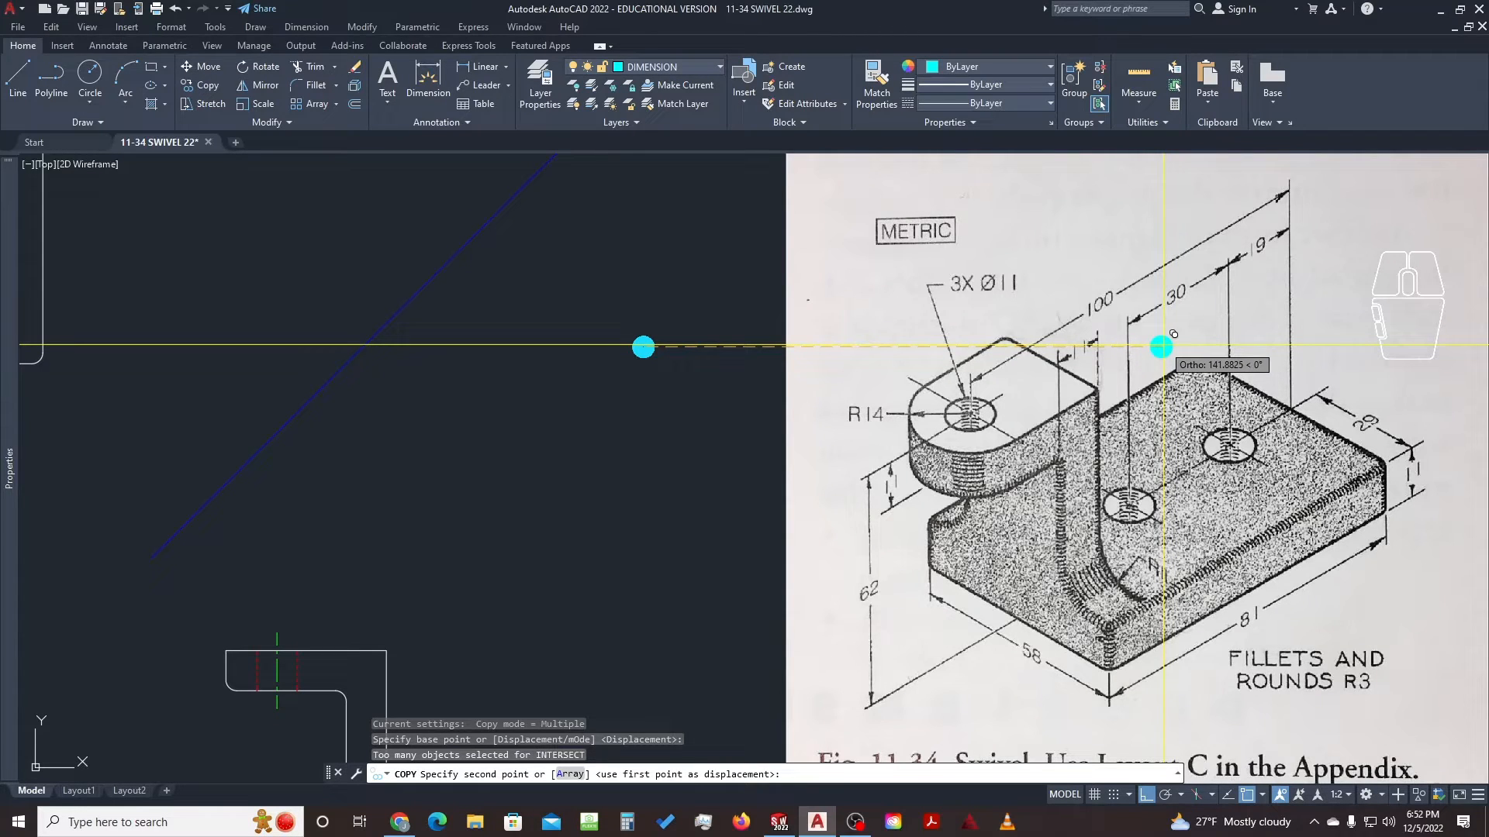
key(Escape)
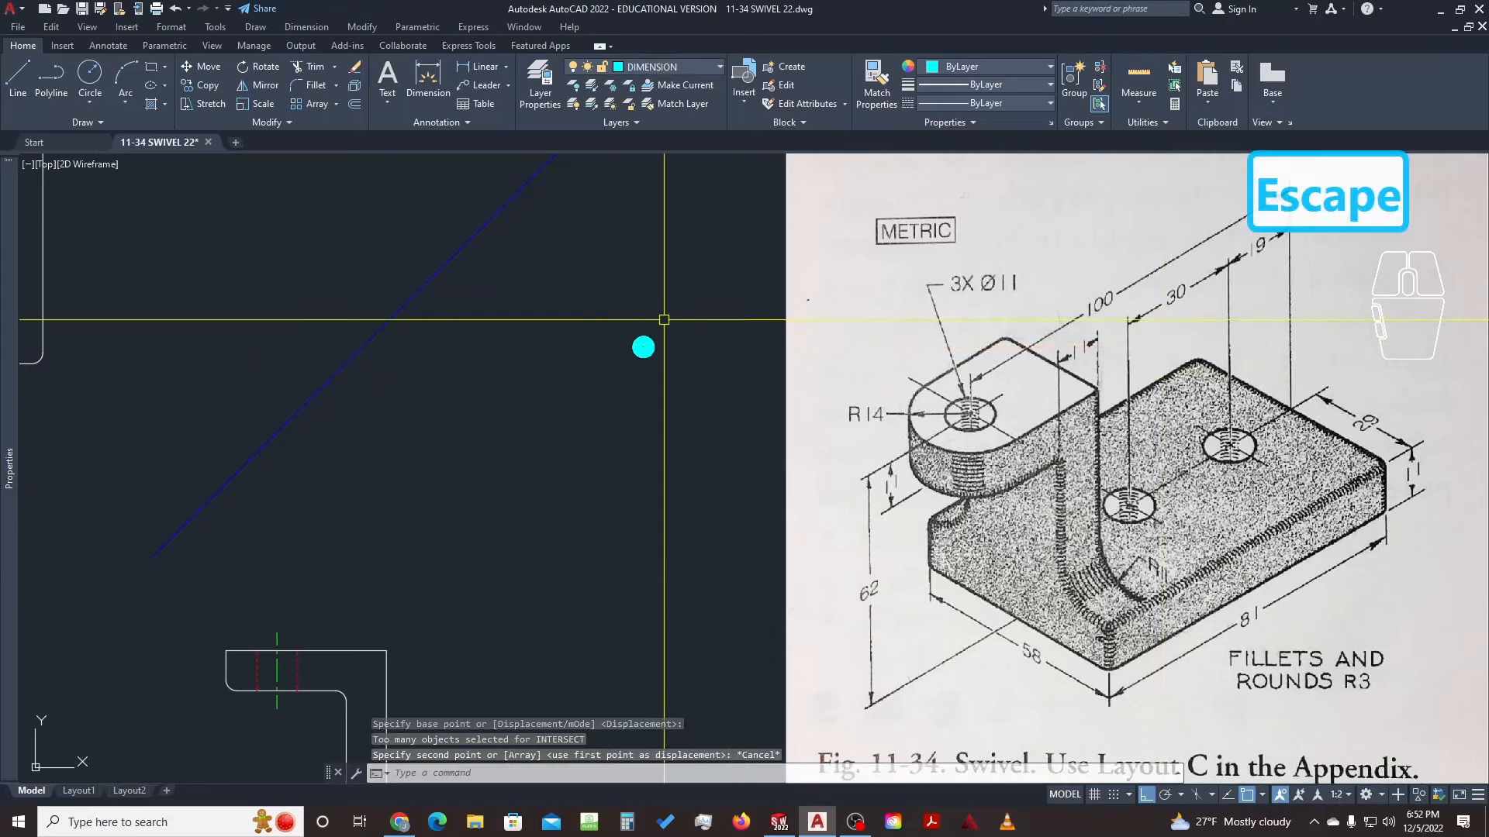
click(643, 346)
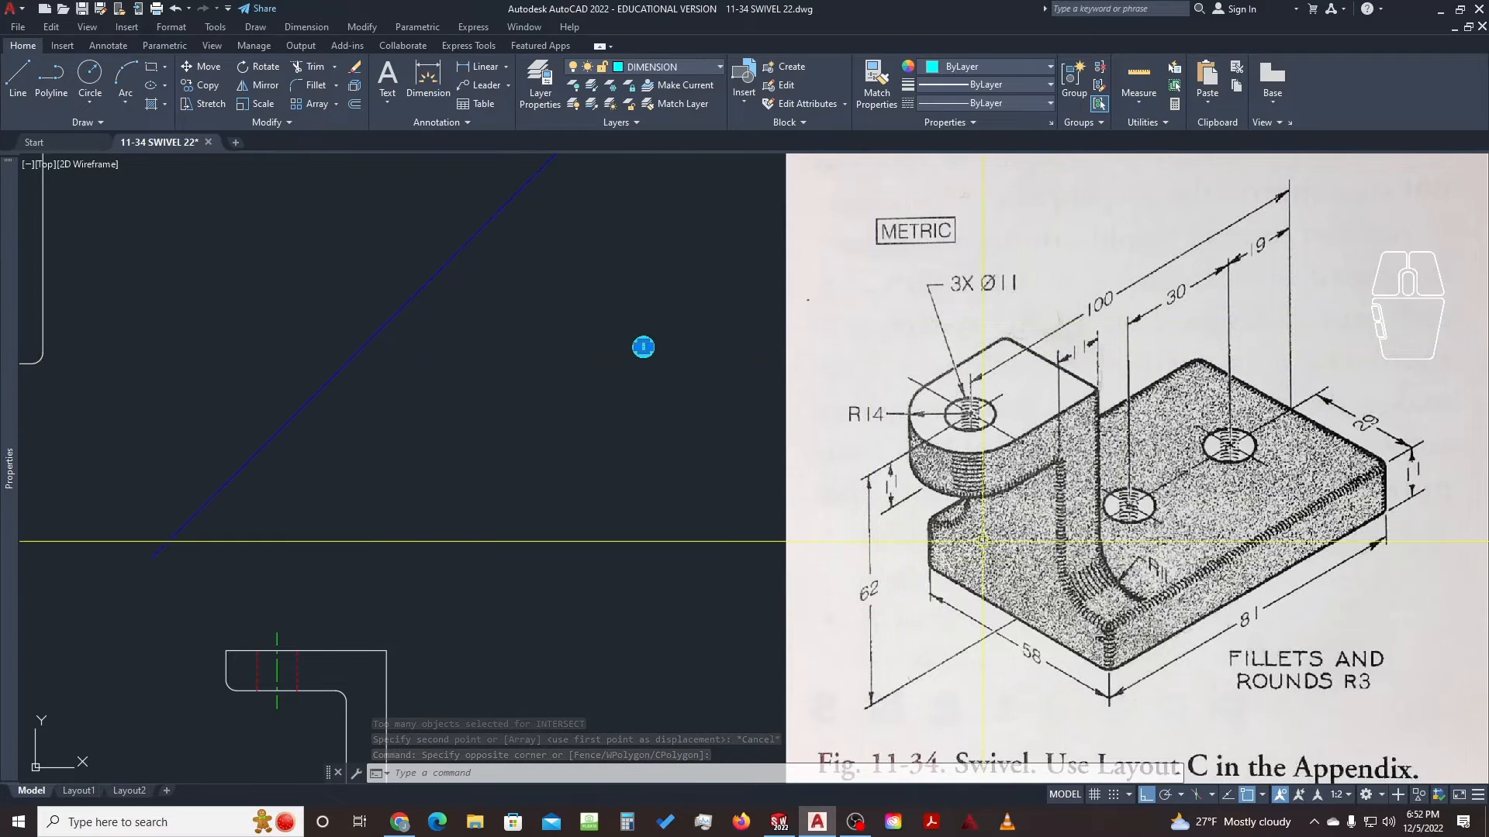
With Ortho off, trace short lines over the picture near the 100 dimension and hole centre
scroll(643, 345, down, 3)
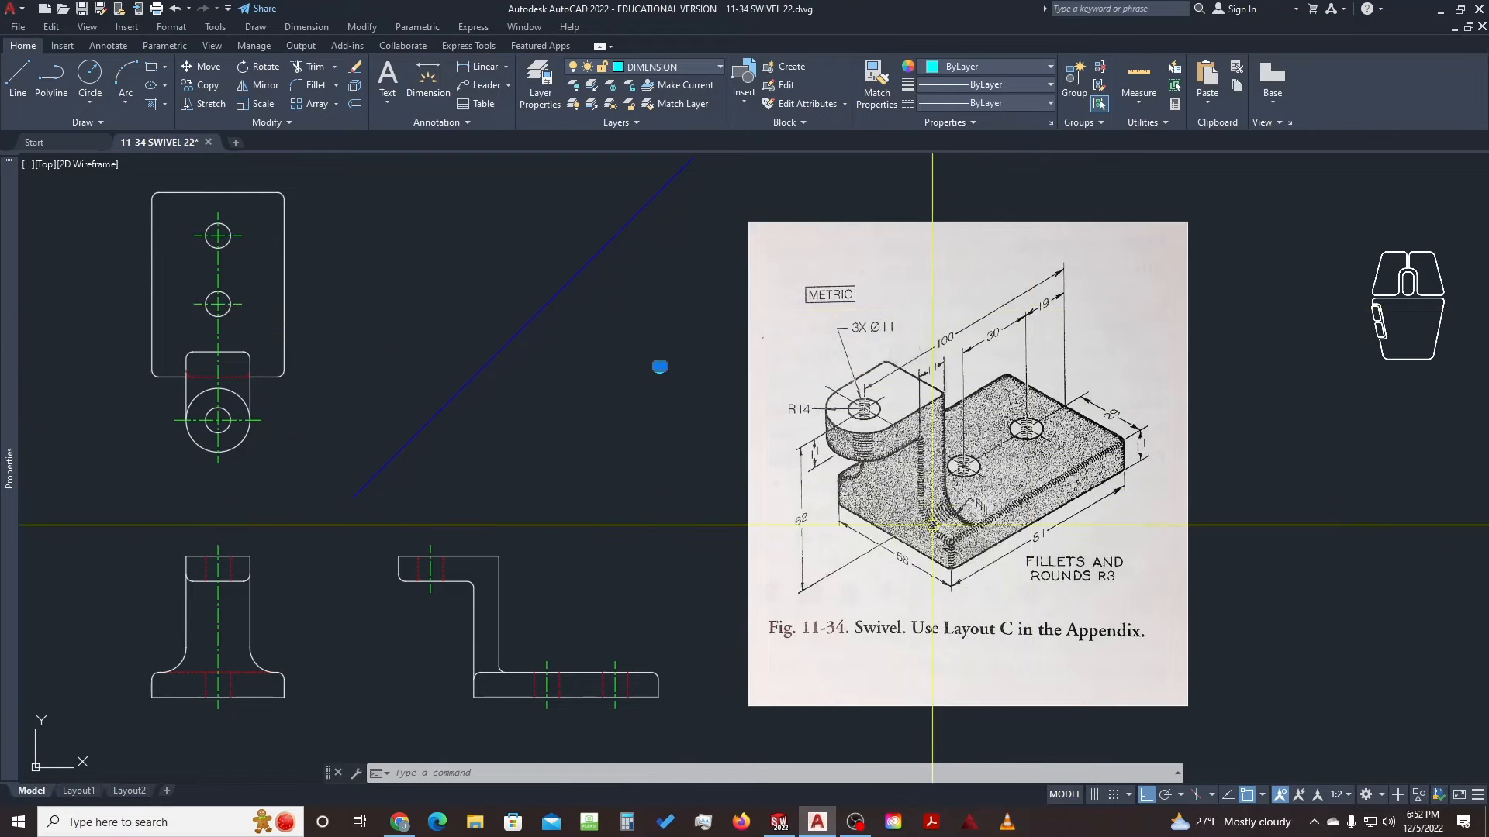
scroll(940, 474, up, 2)
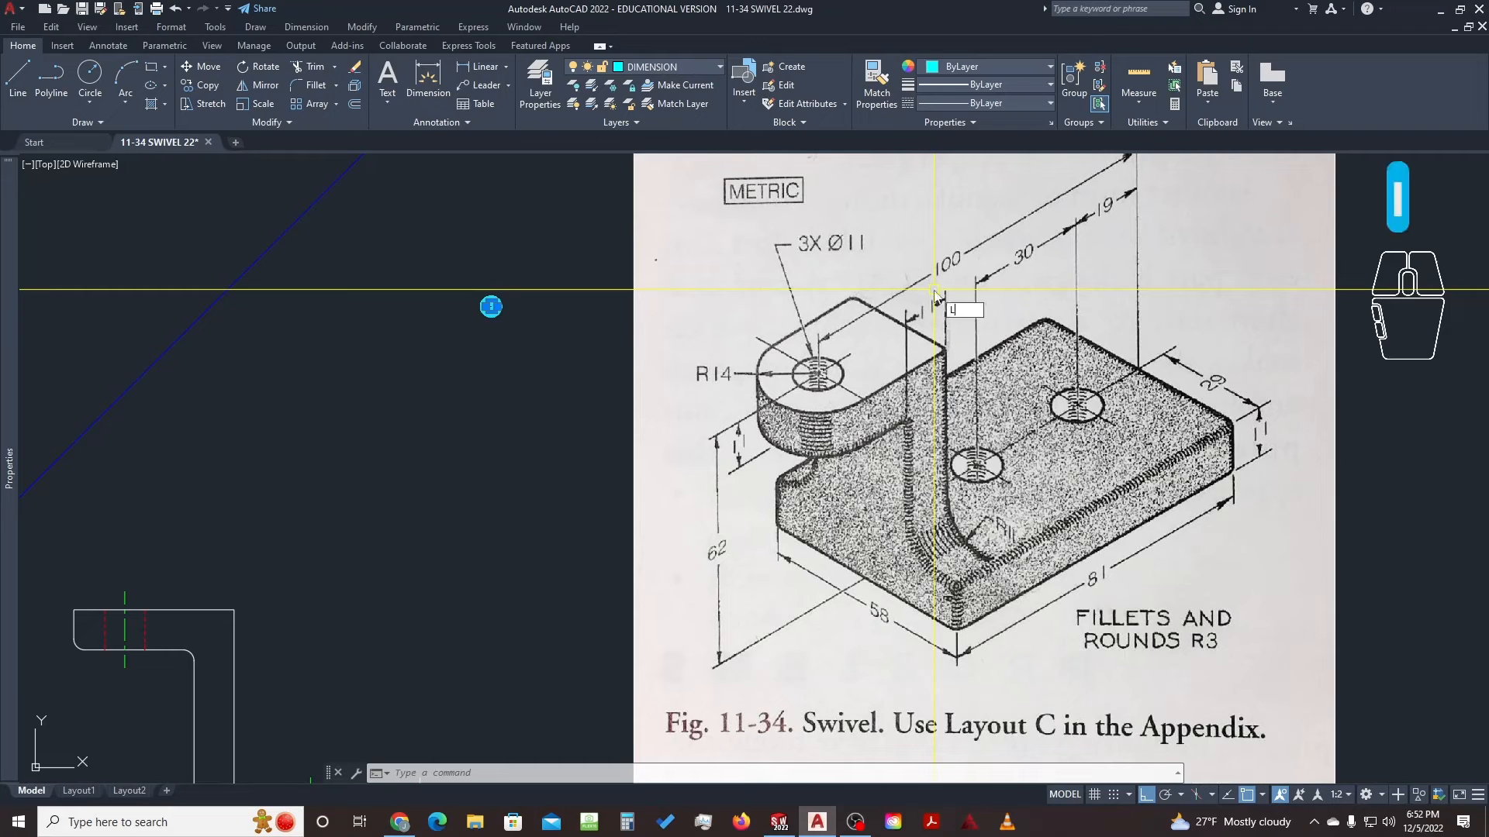
key(space)
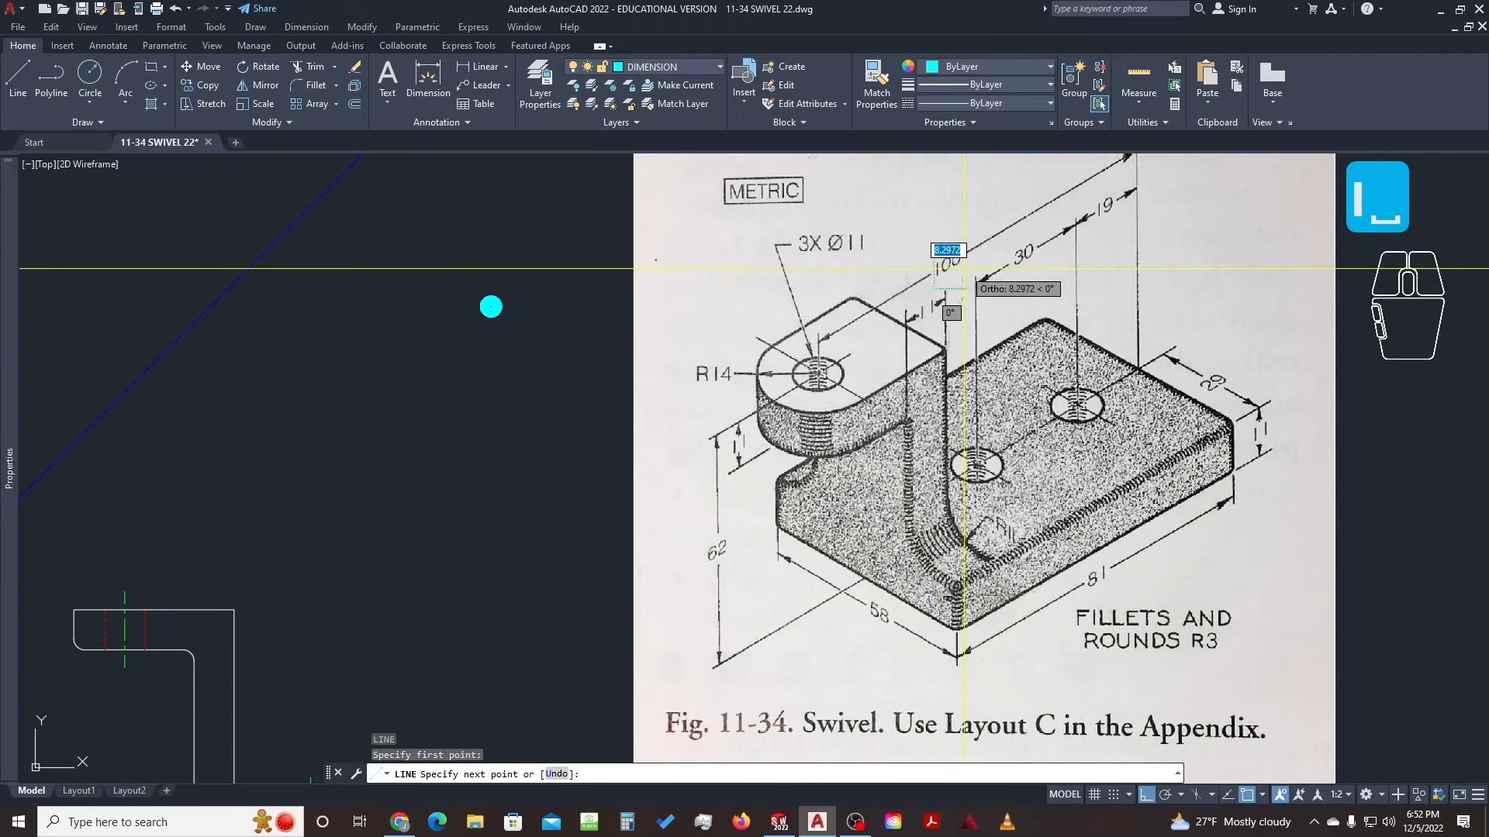
key(F8)
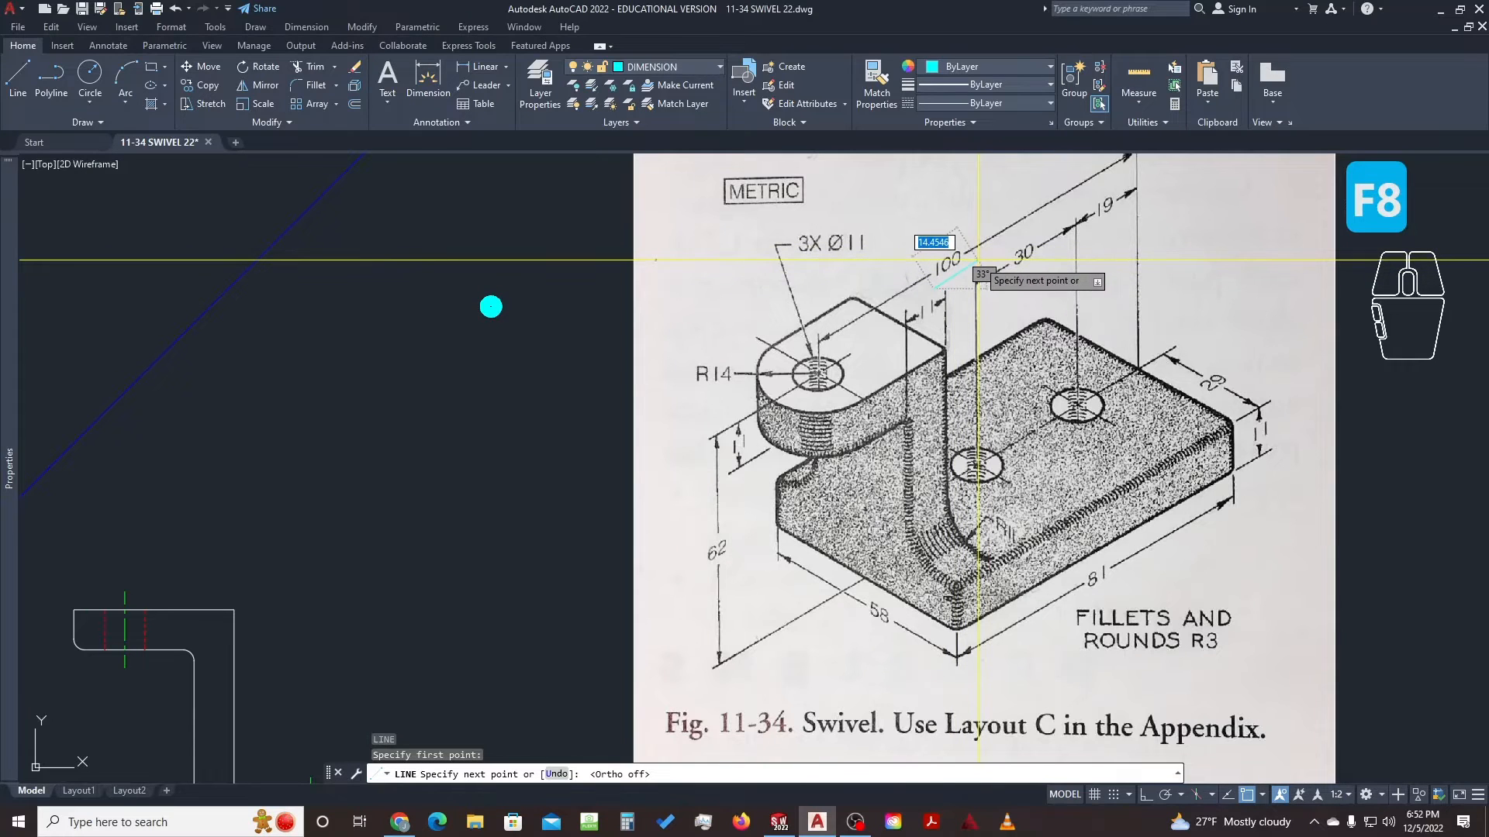
click(977, 260)
key(space)
key(space)
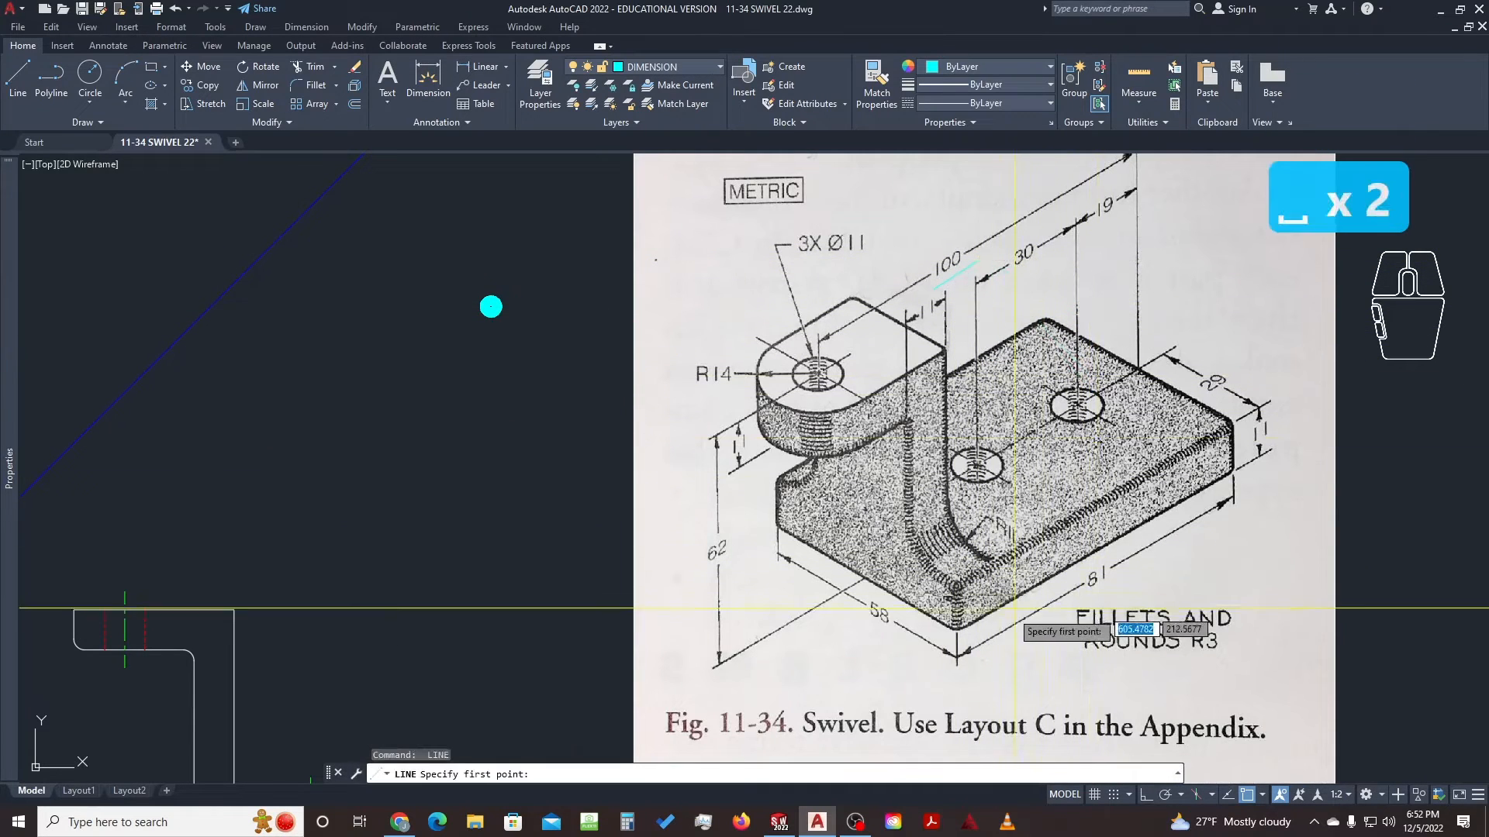
click(983, 462)
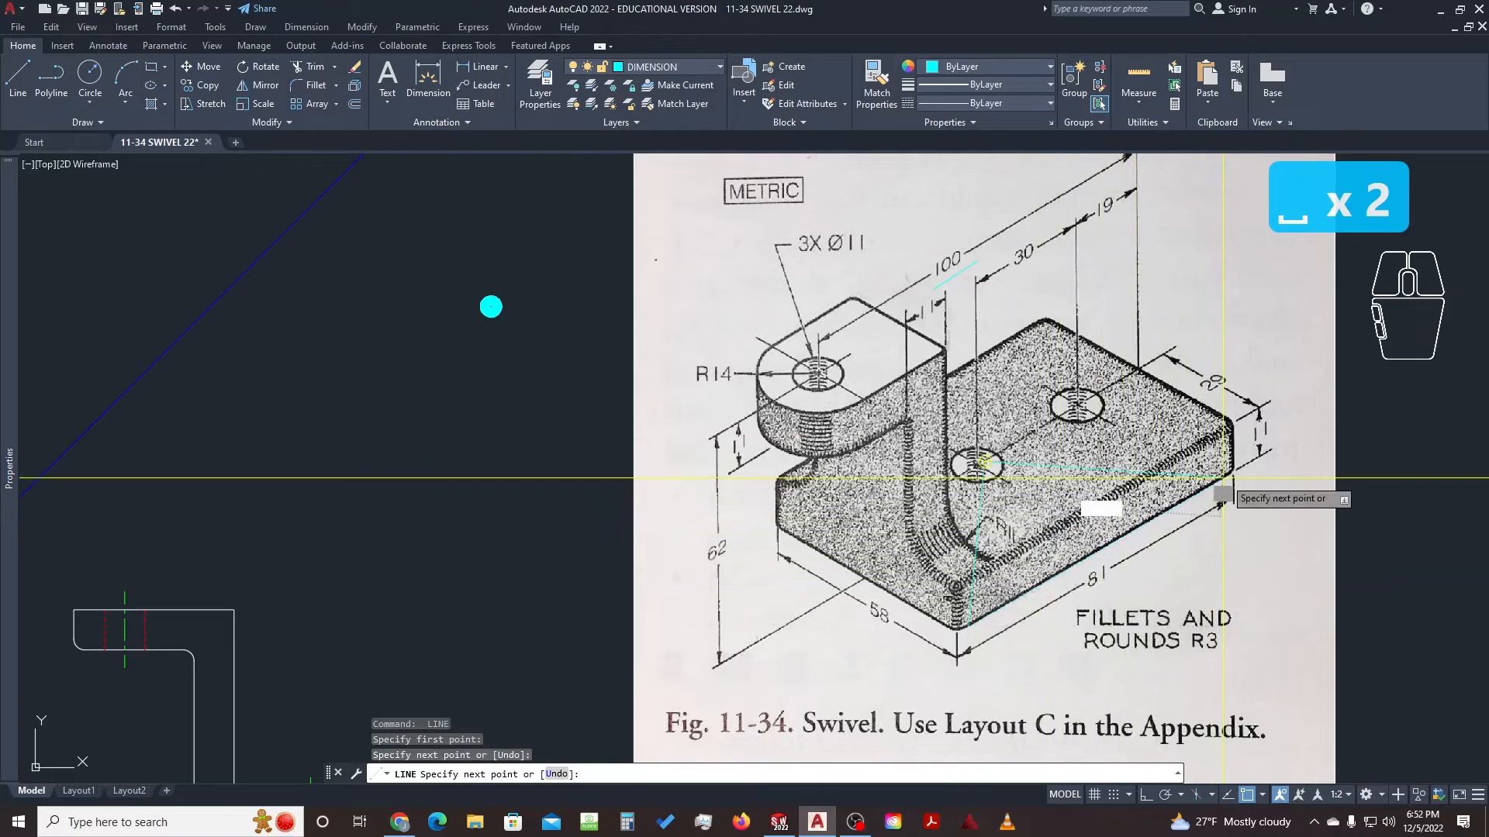
key(space)
key(space)
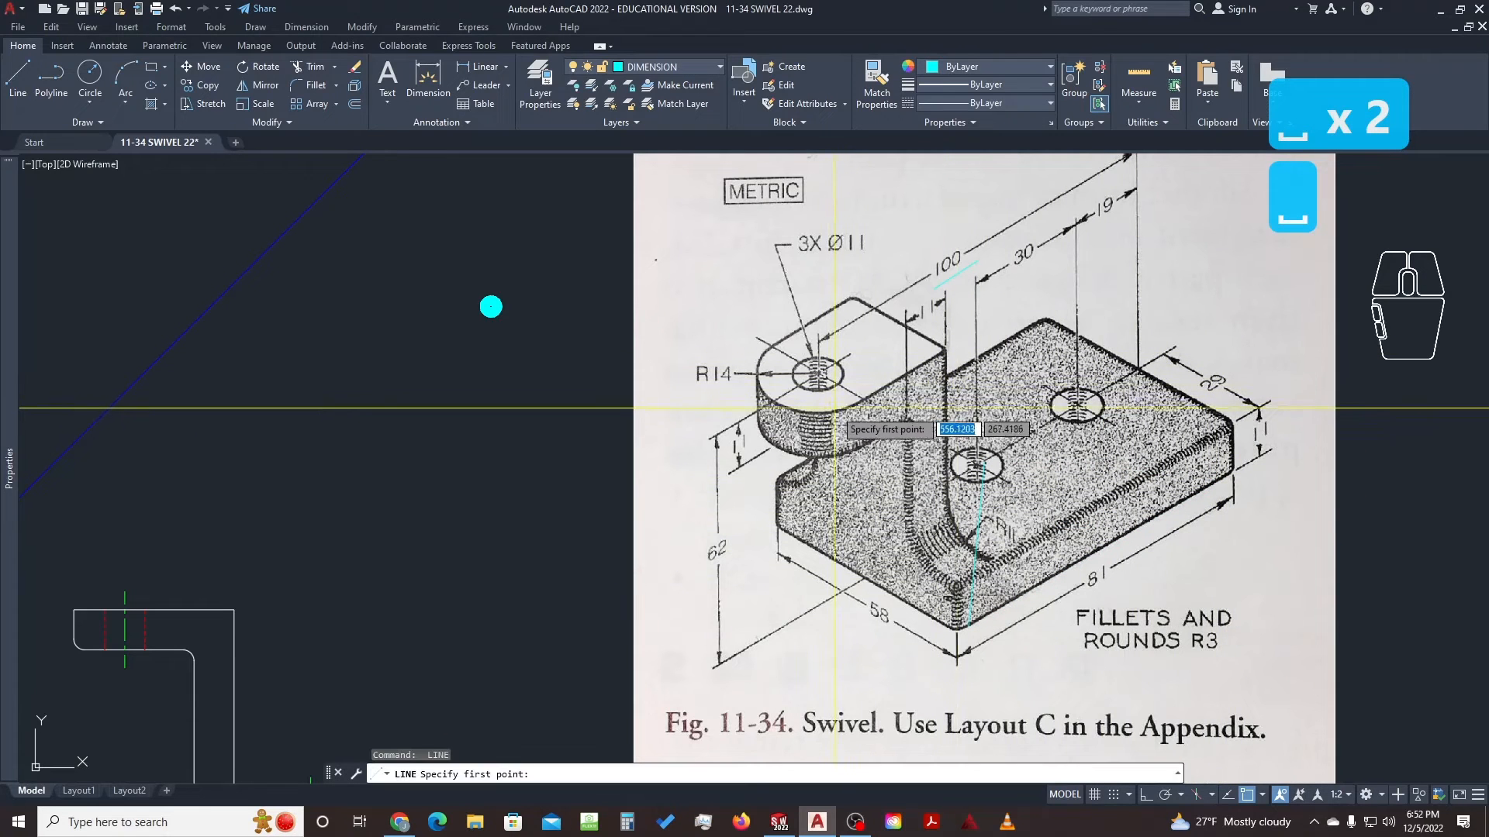
click(837, 409)
key(Escape)
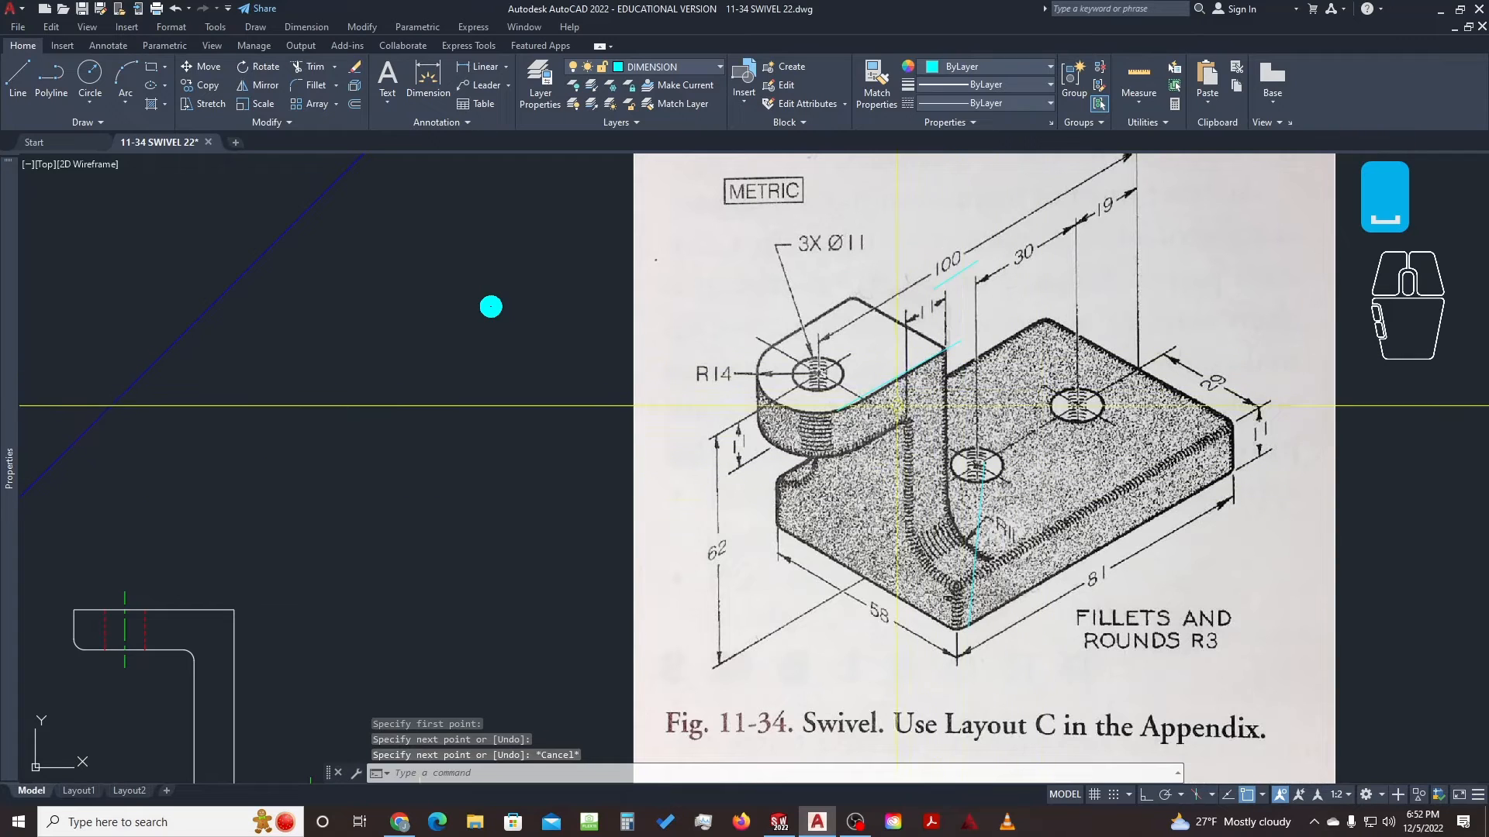
key(Escape)
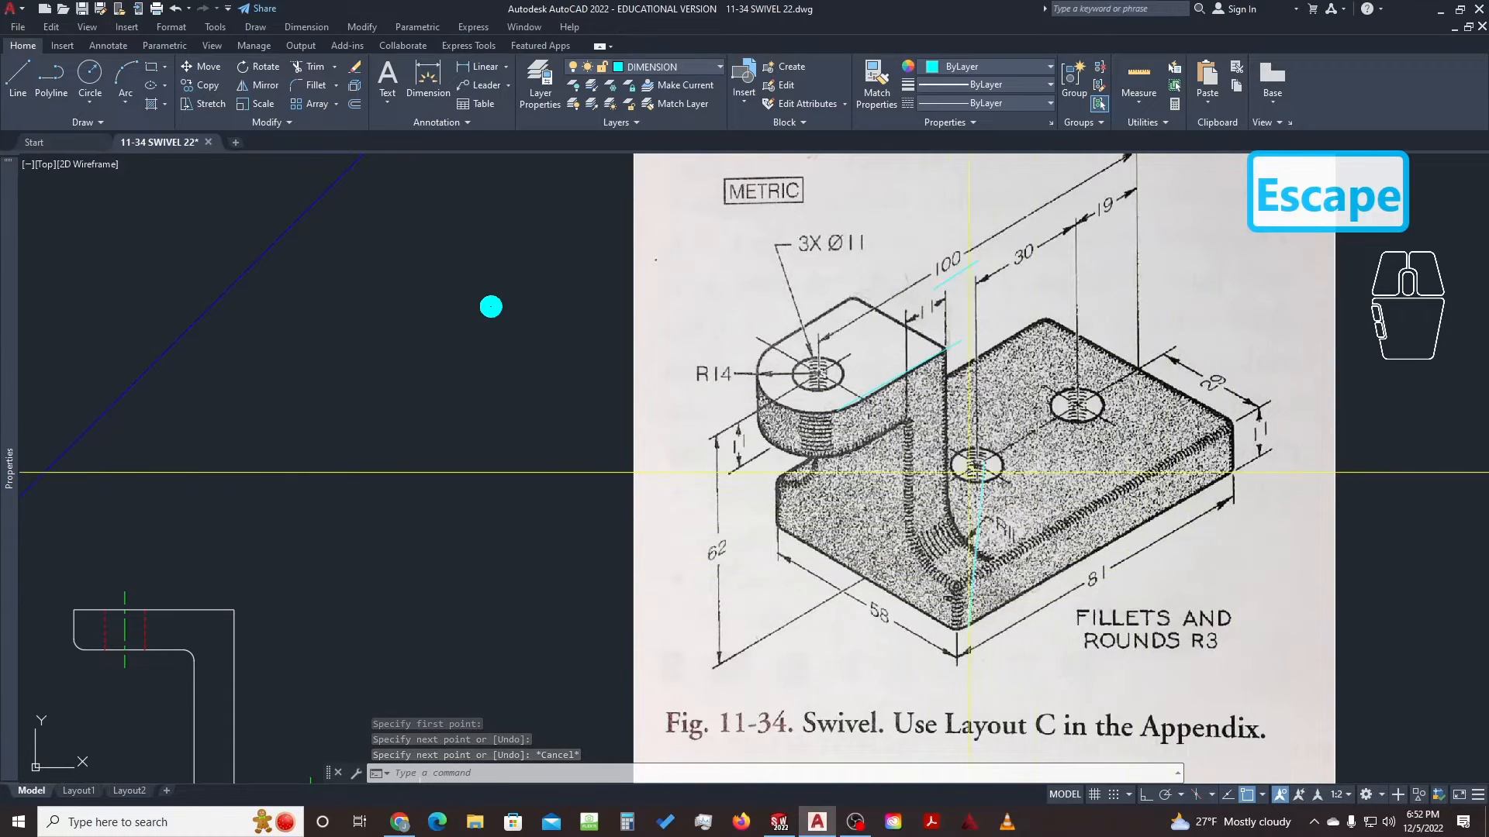
Erase the stray traced line and reframe the three views with the picture
text(e)
key(space)
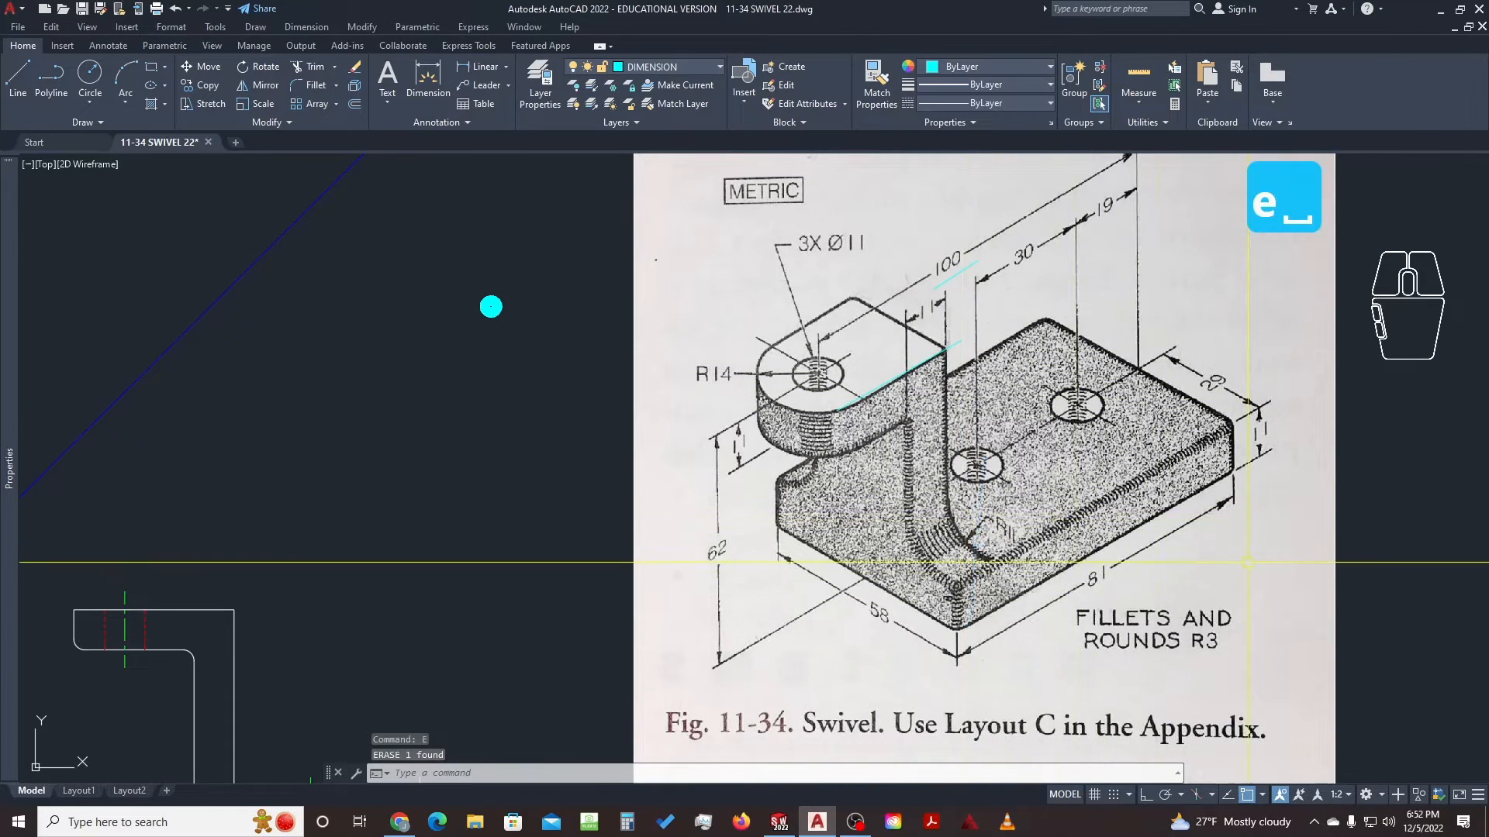
scroll(1169, 564, down, 3)
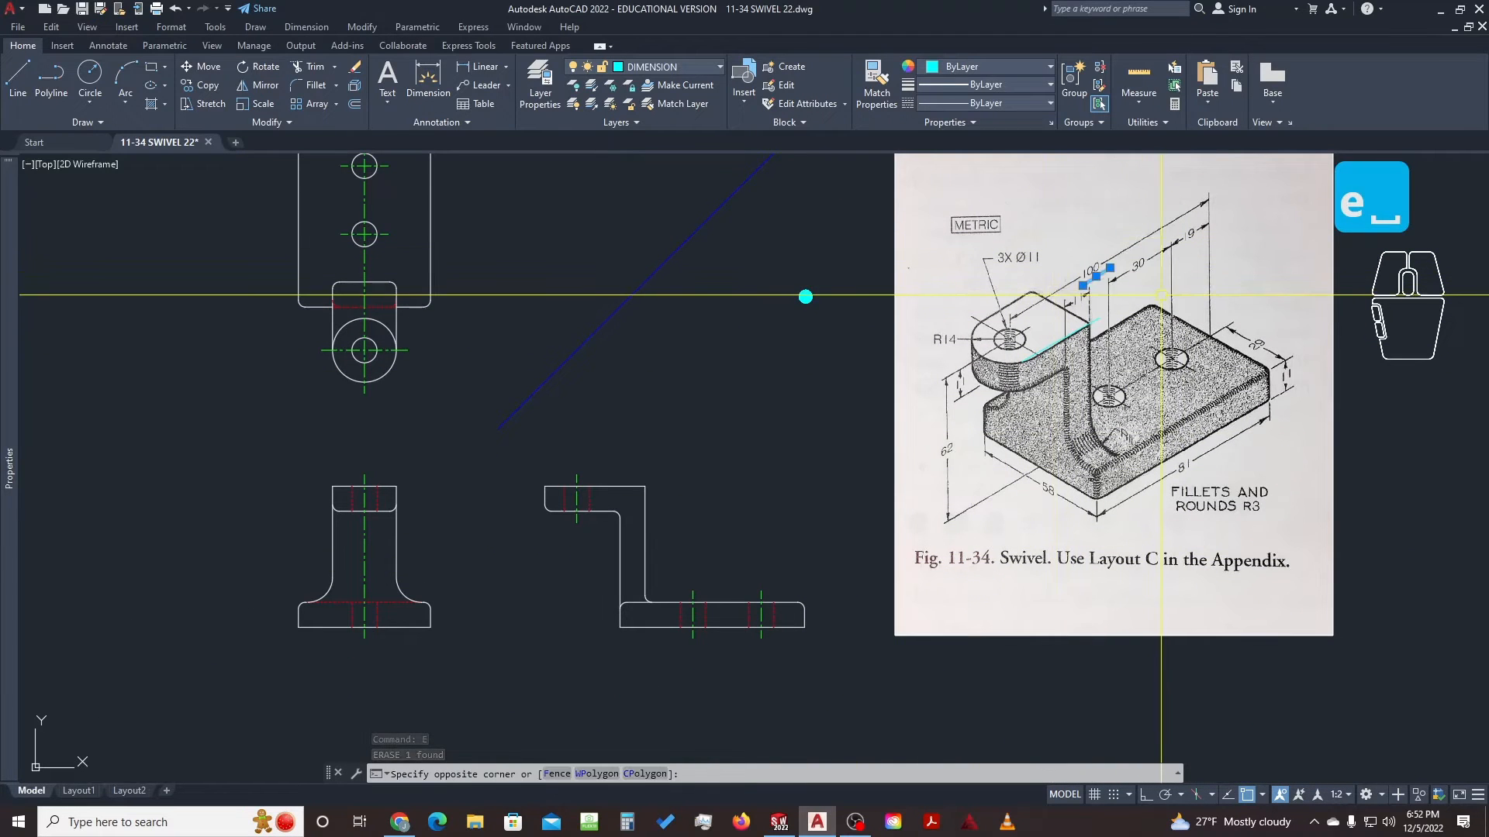
click(1064, 270)
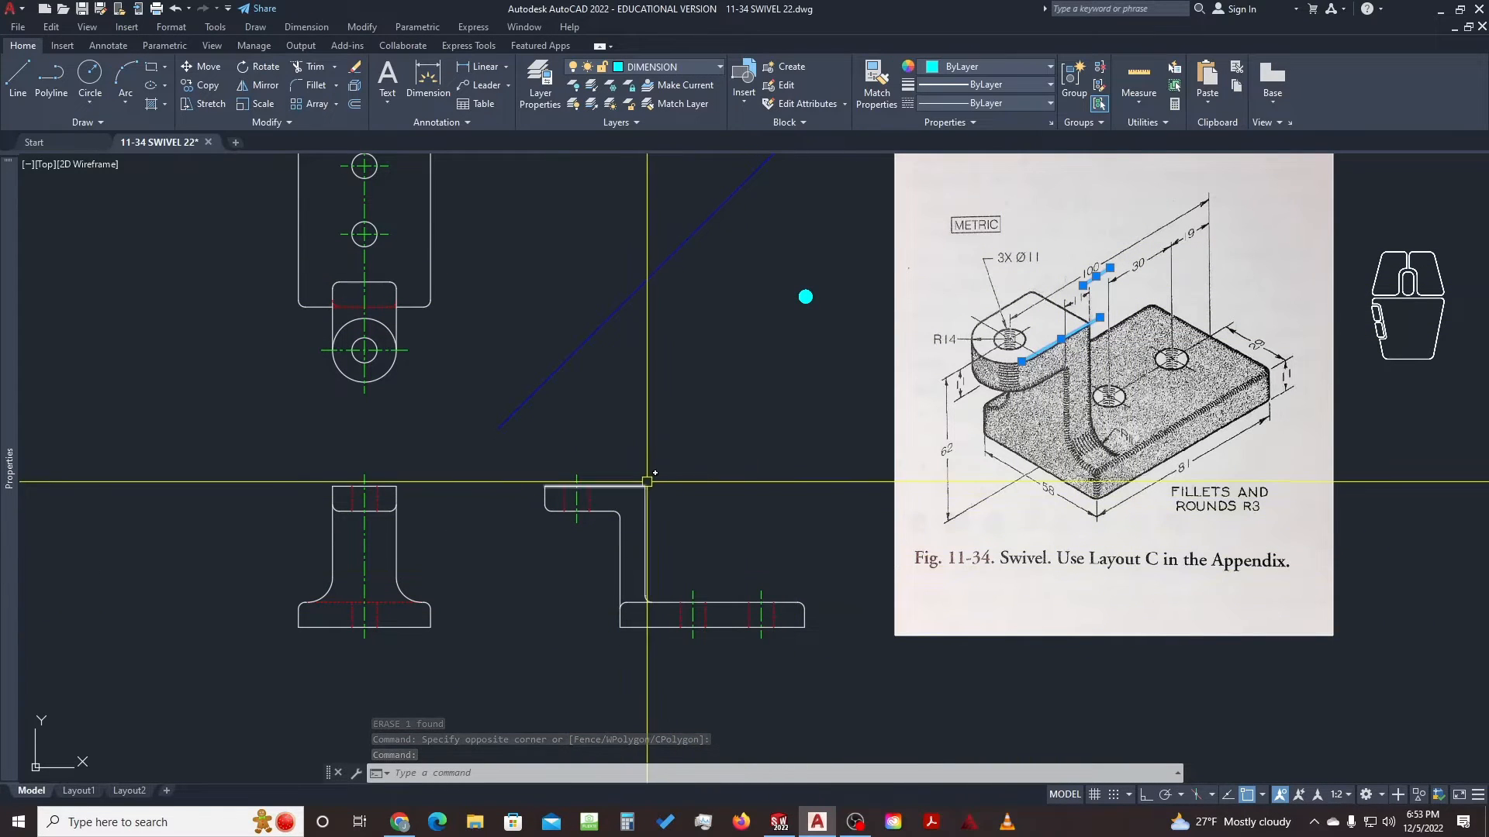
middle_drag(639, 490, 684, 574)
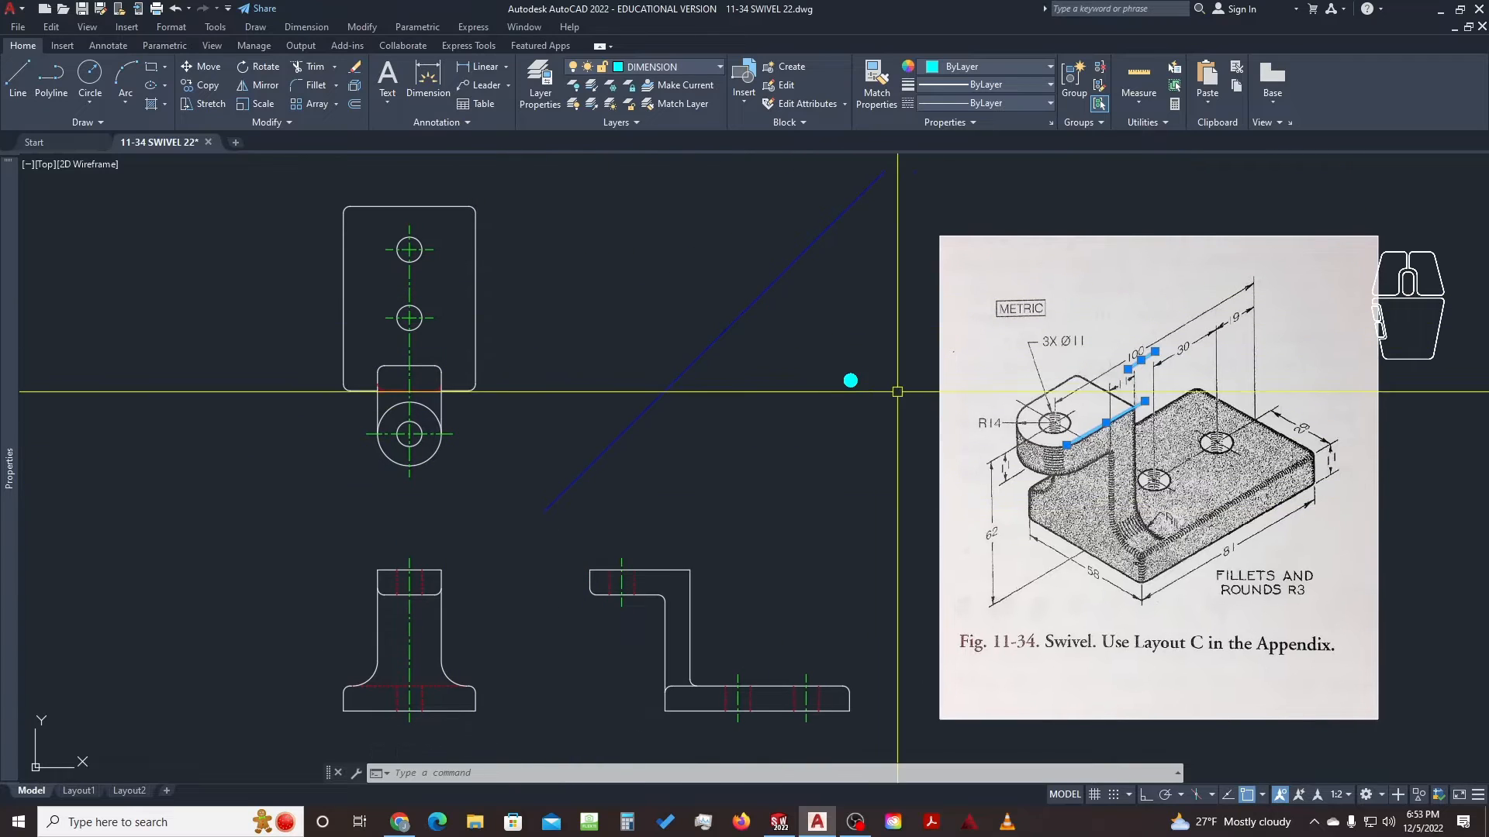
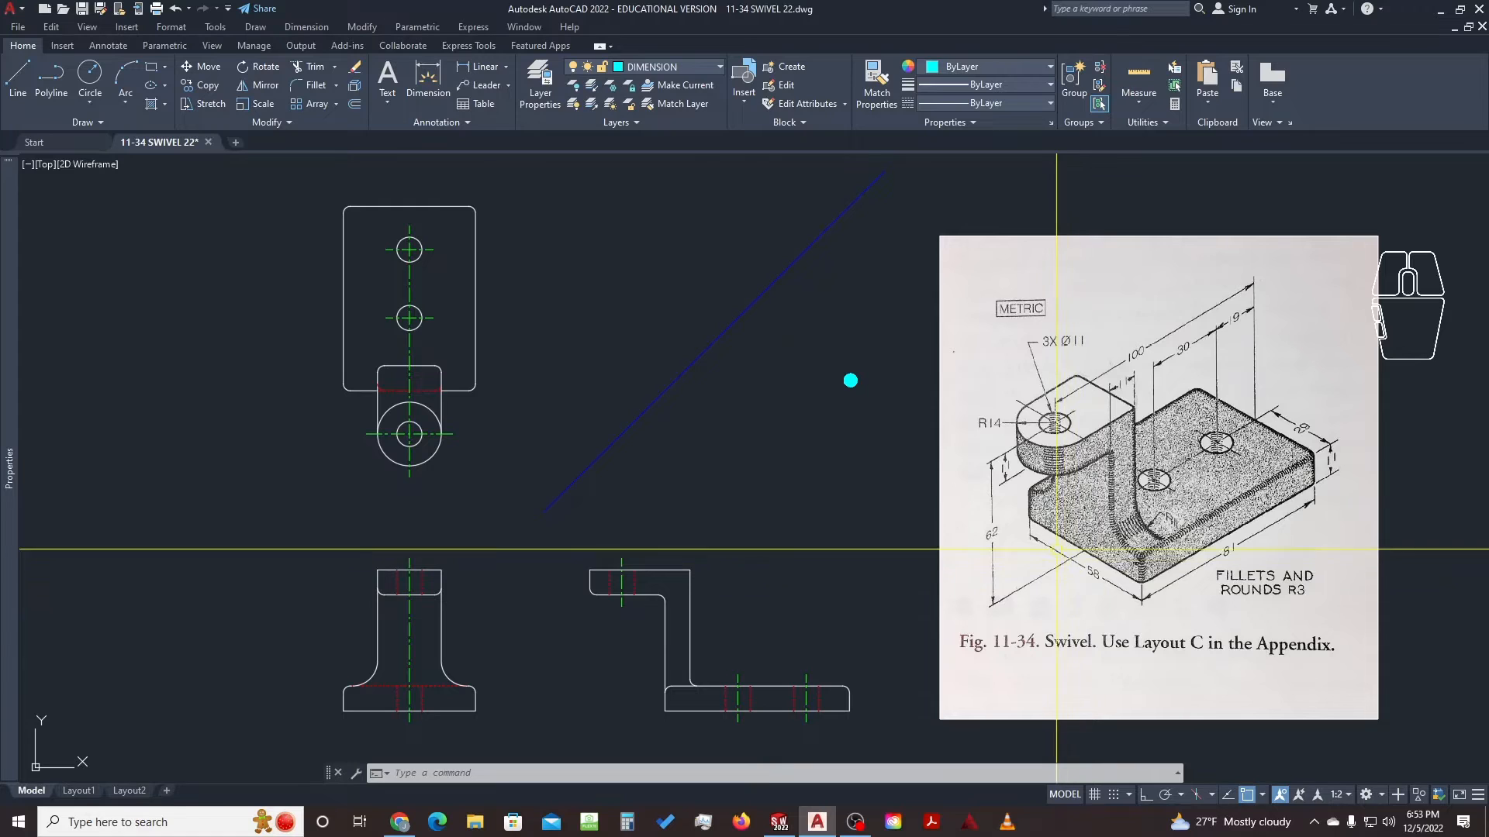
Window-select over the reference picture, then start DIM zoomed in on the front view's base
click(1134, 490)
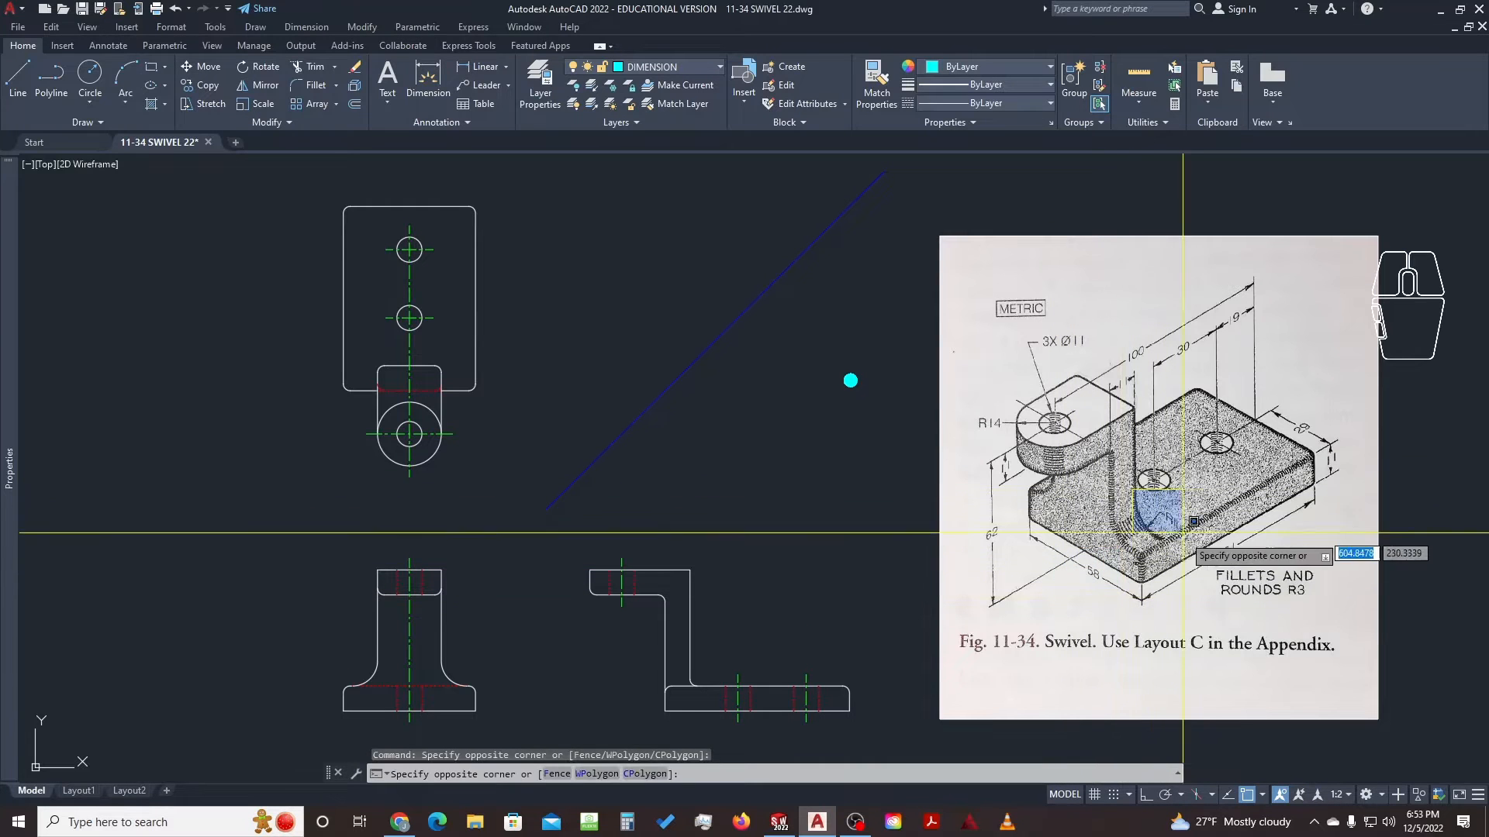
click(1196, 553)
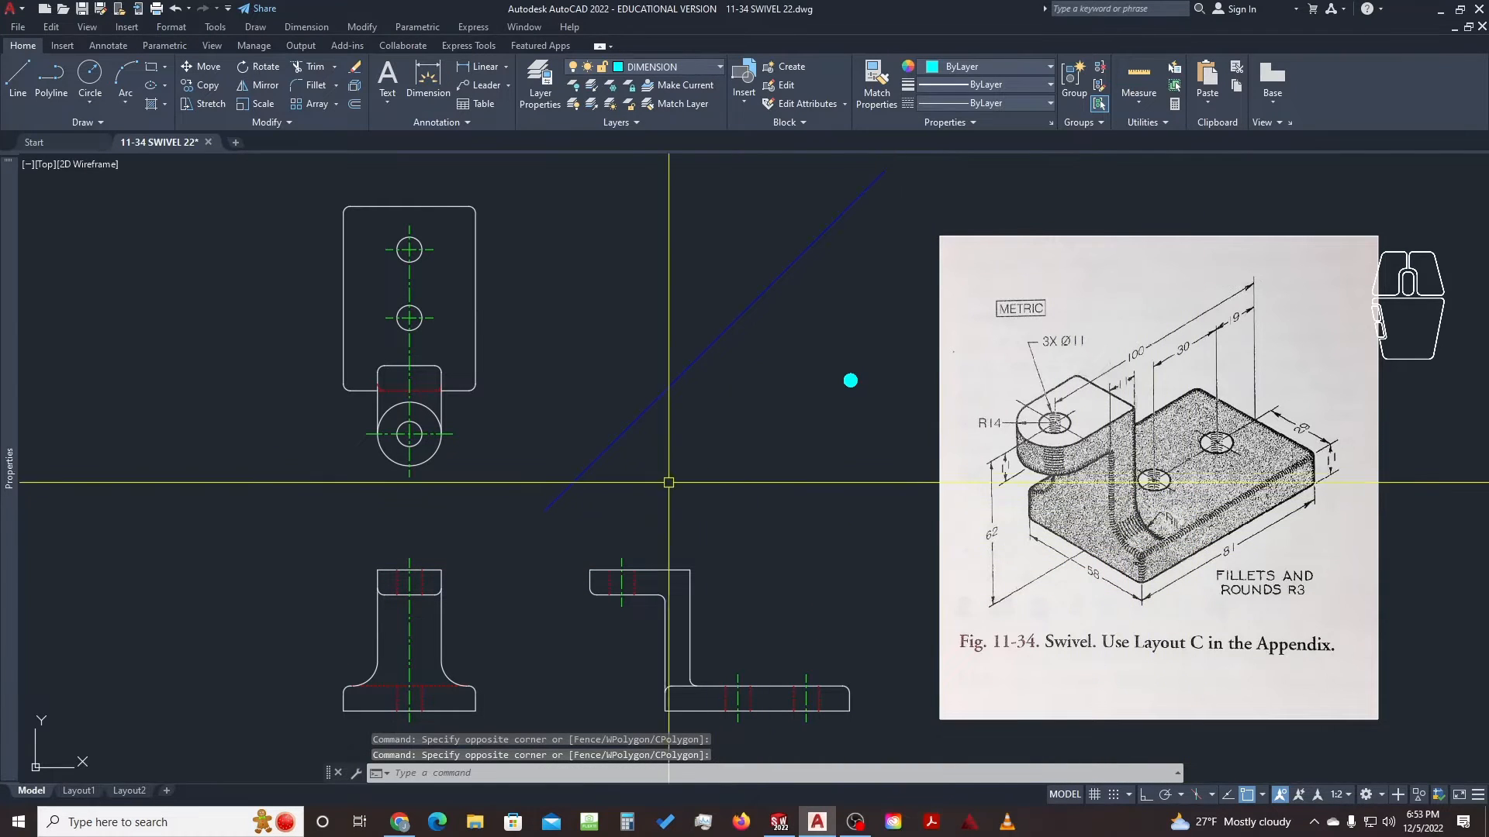
text(d)
key(space)
middle_drag(541, 589, 760, 427)
scroll(591, 569, up, 6)
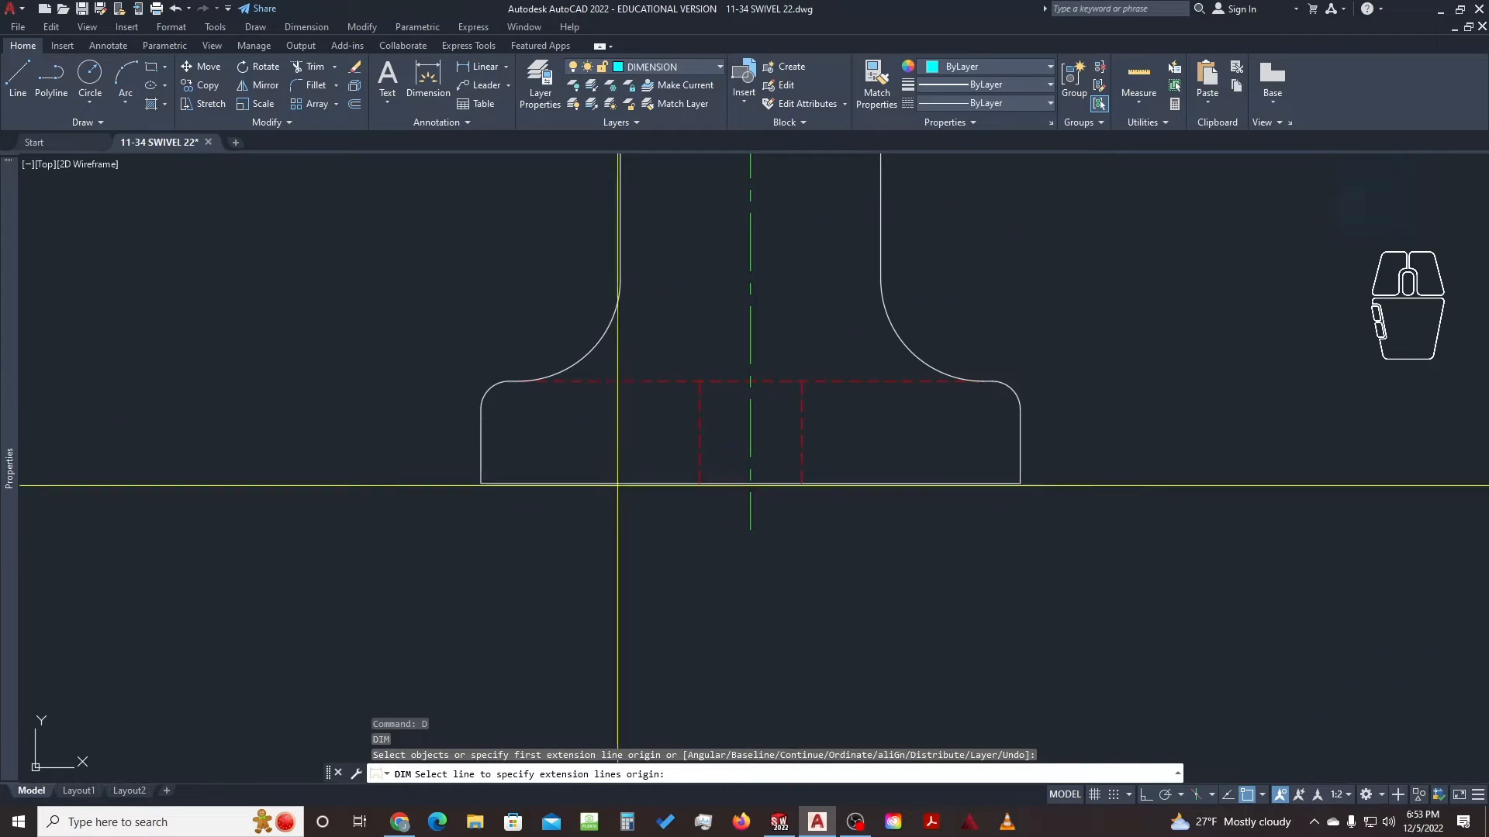
Dimension the front view's base width as 58, placed below the base
click(486, 491)
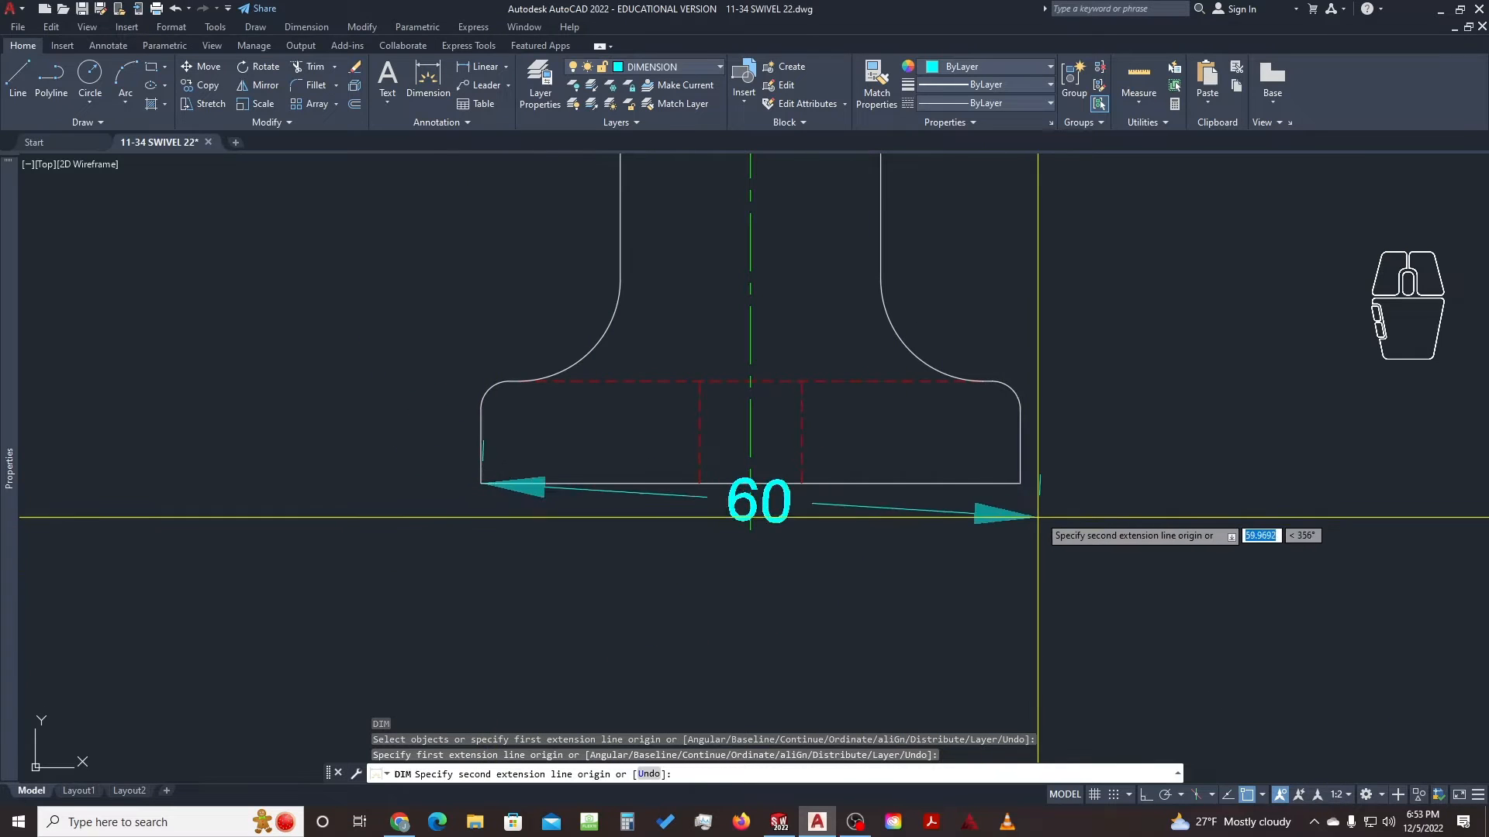
click(1020, 483)
scroll(904, 558, down, 2)
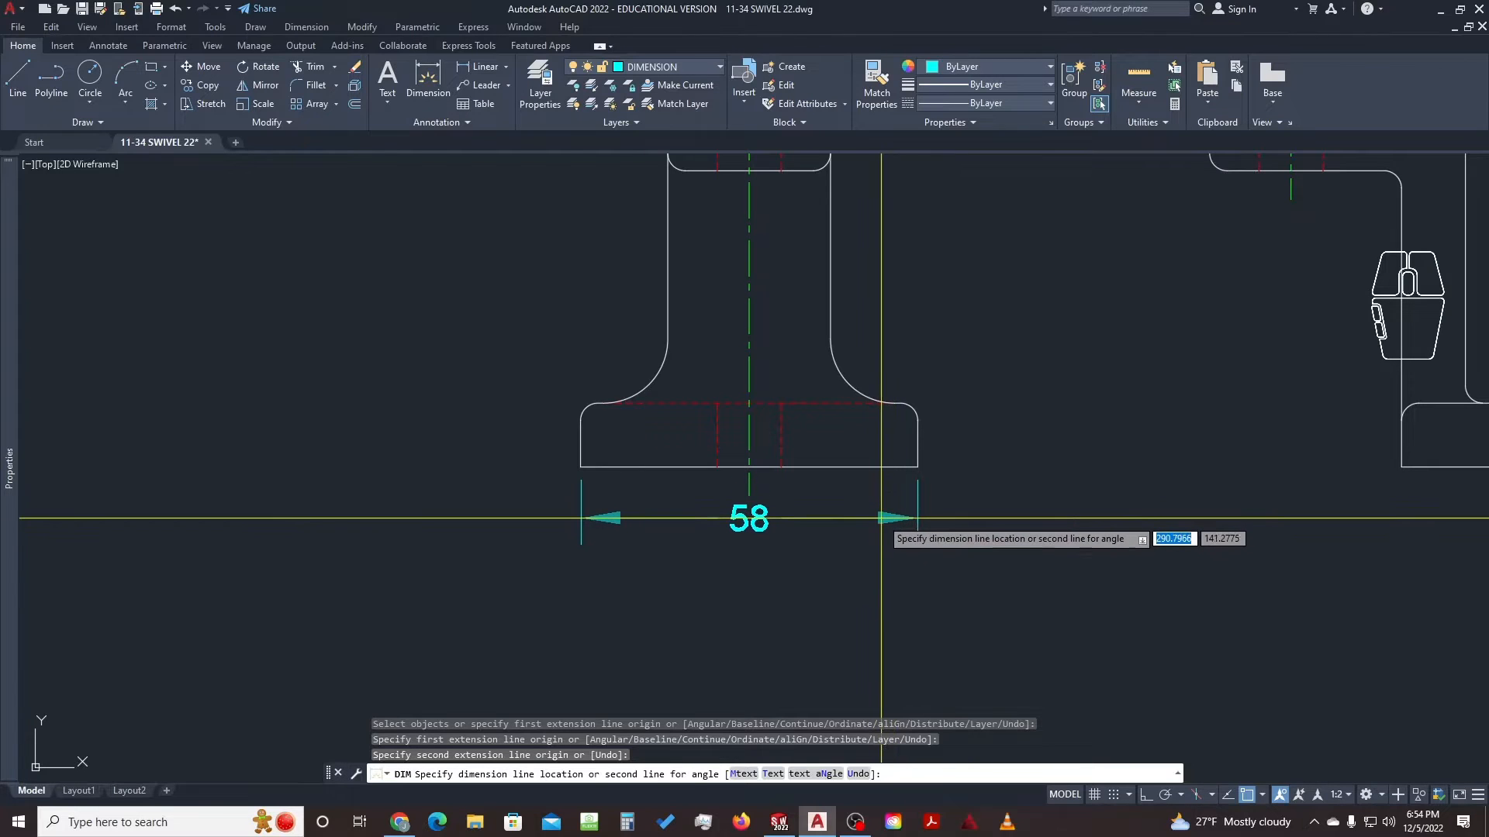
click(884, 531)
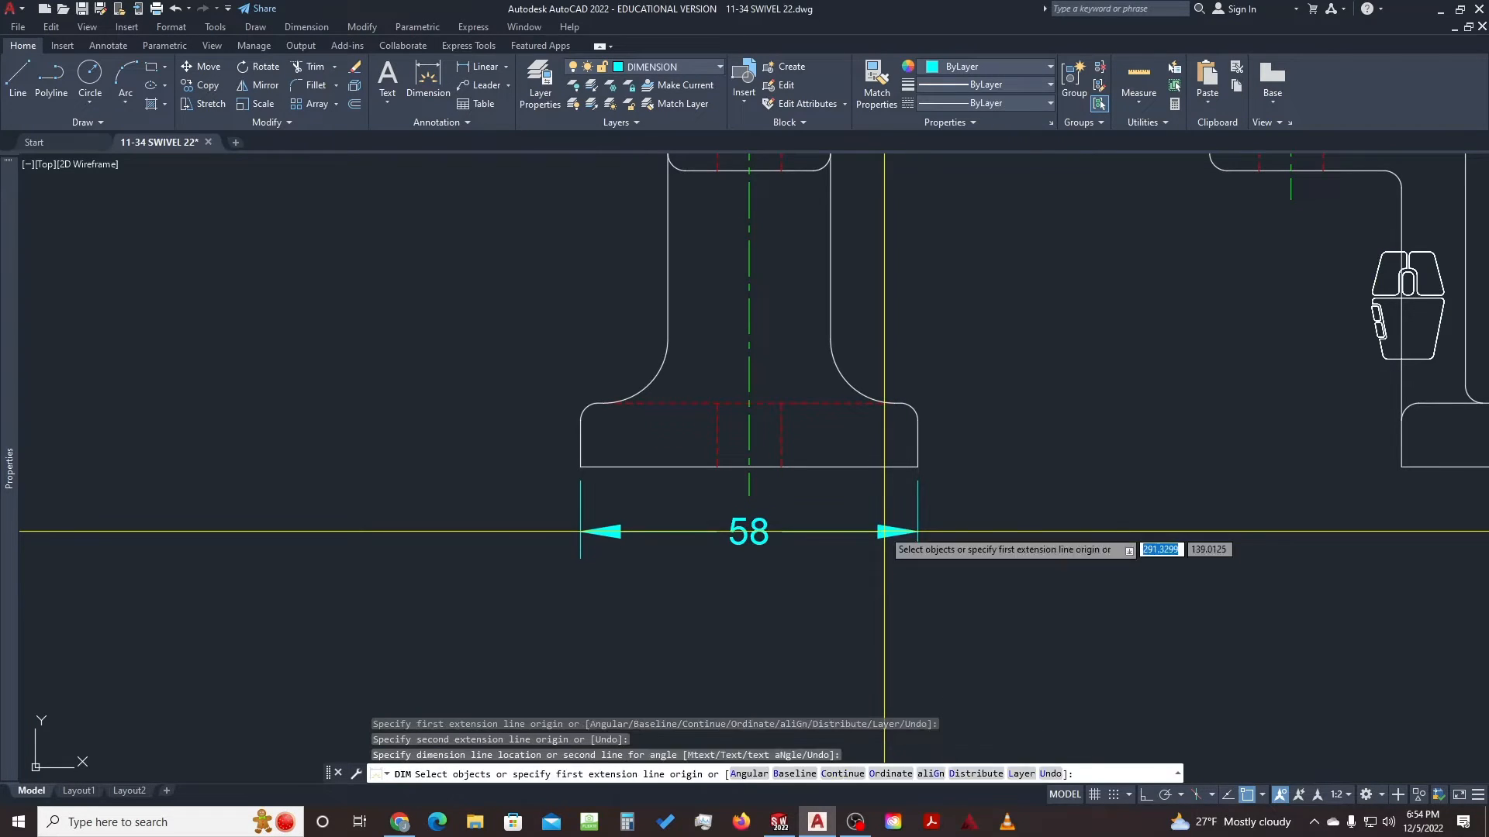
scroll(1000, 496, down, 5)
middle_drag(1057, 457, 971, 468)
scroll(825, 464, up, 6)
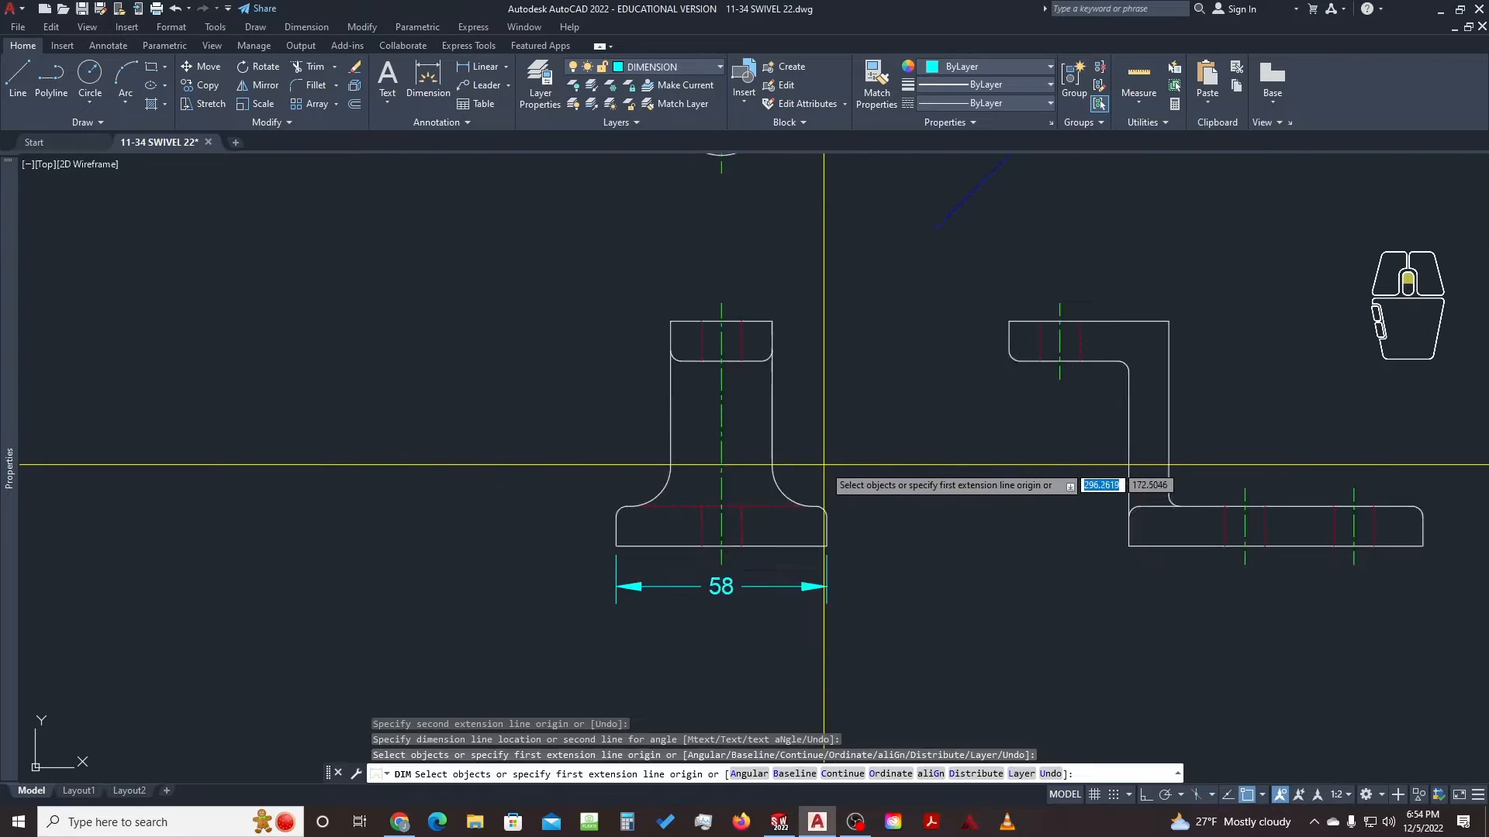
key(space)
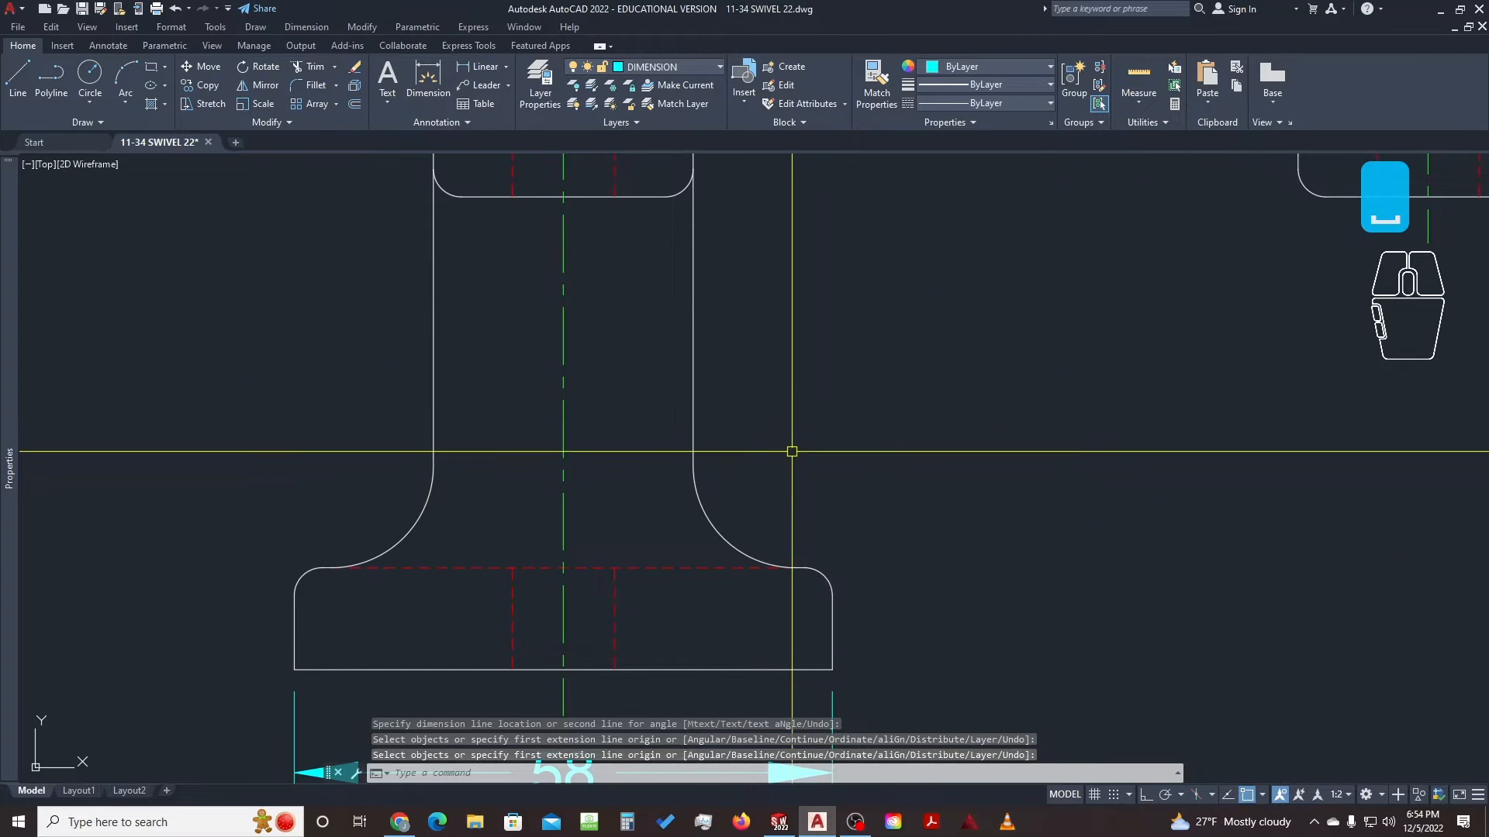
Add an R11 radius dimension to the right fillet and select it
key(space)
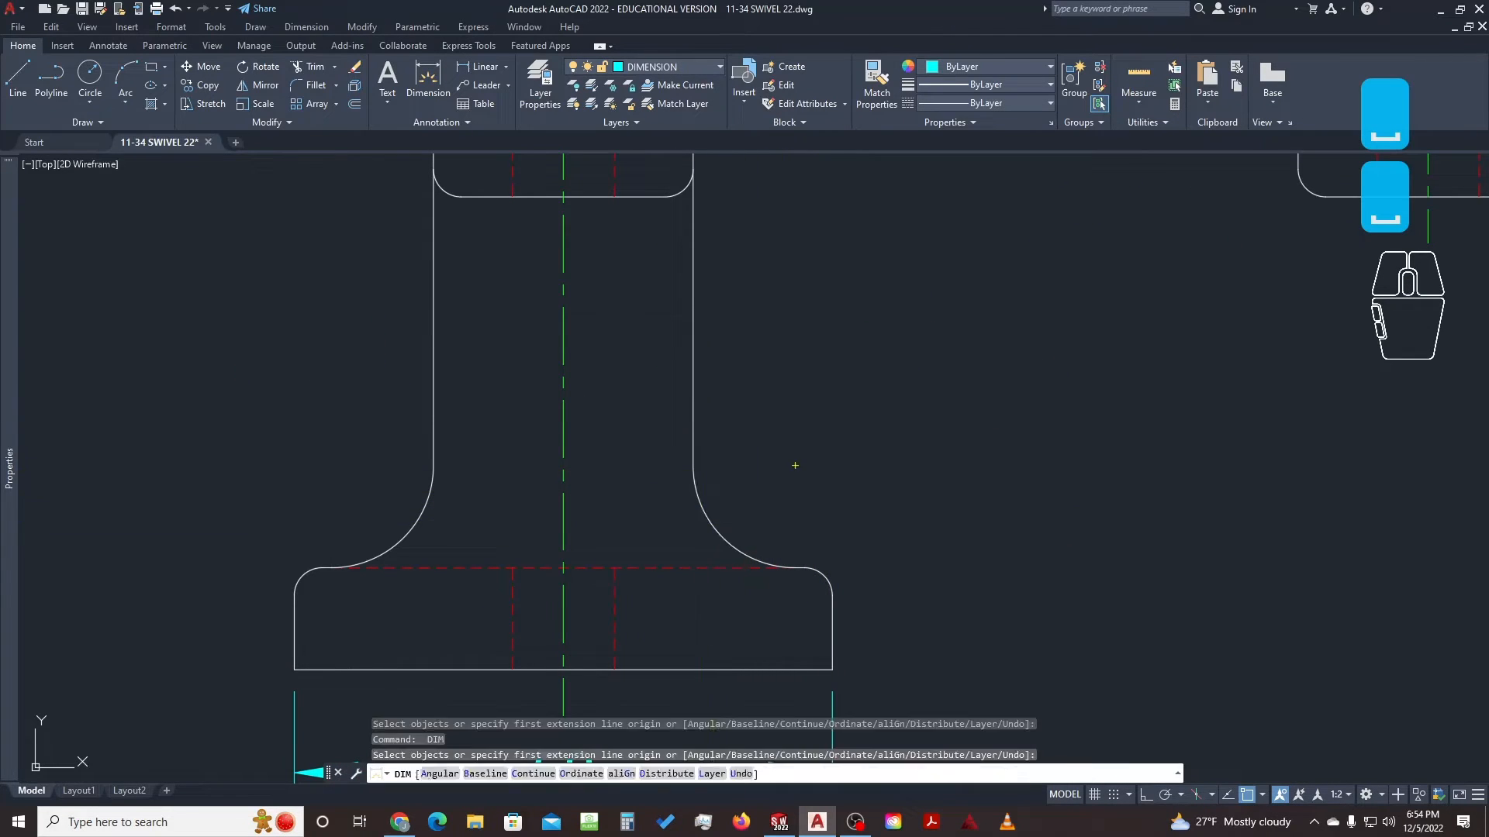
click(703, 512)
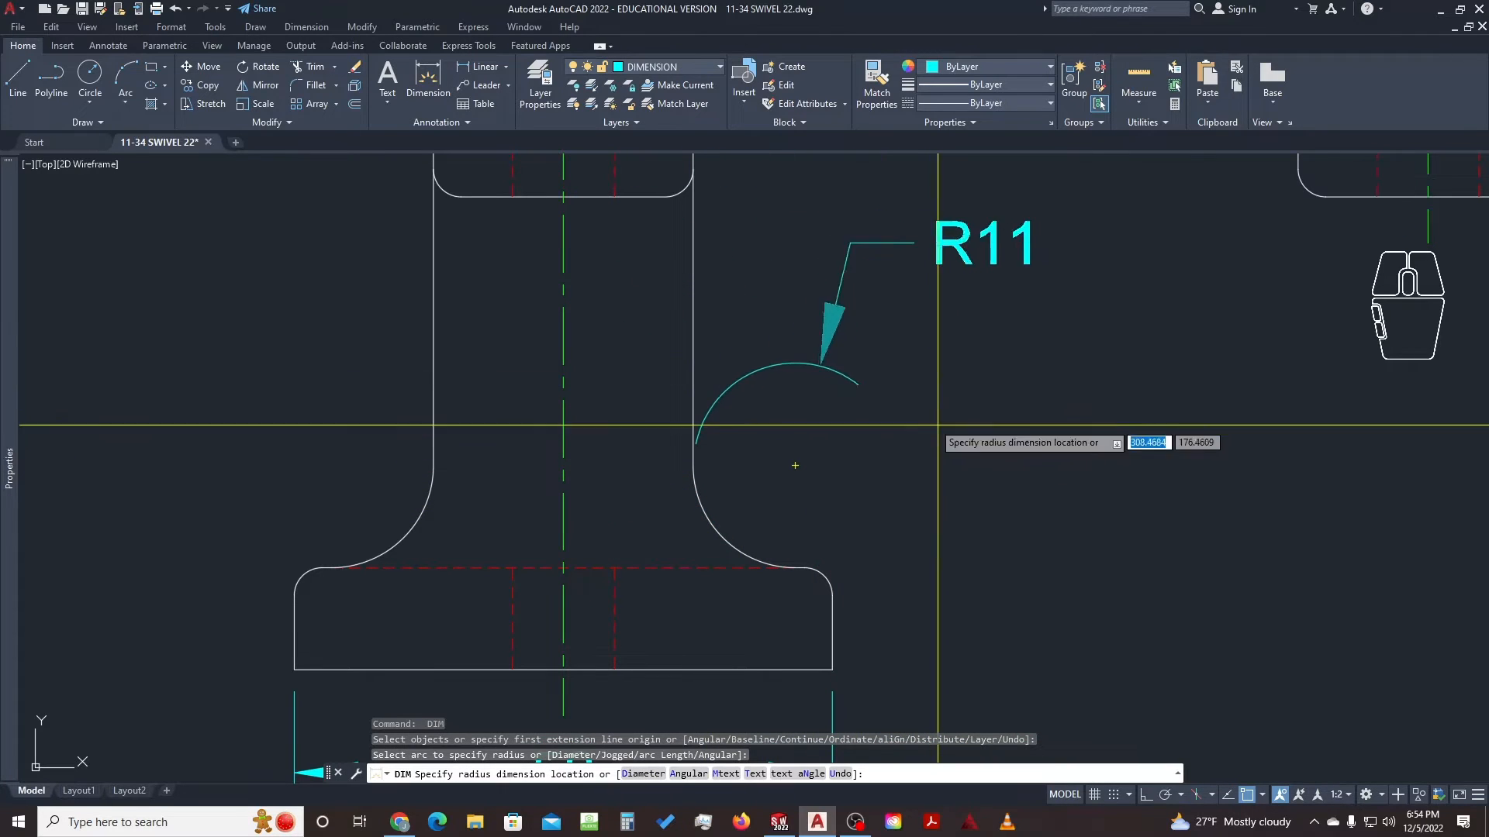
click(746, 489)
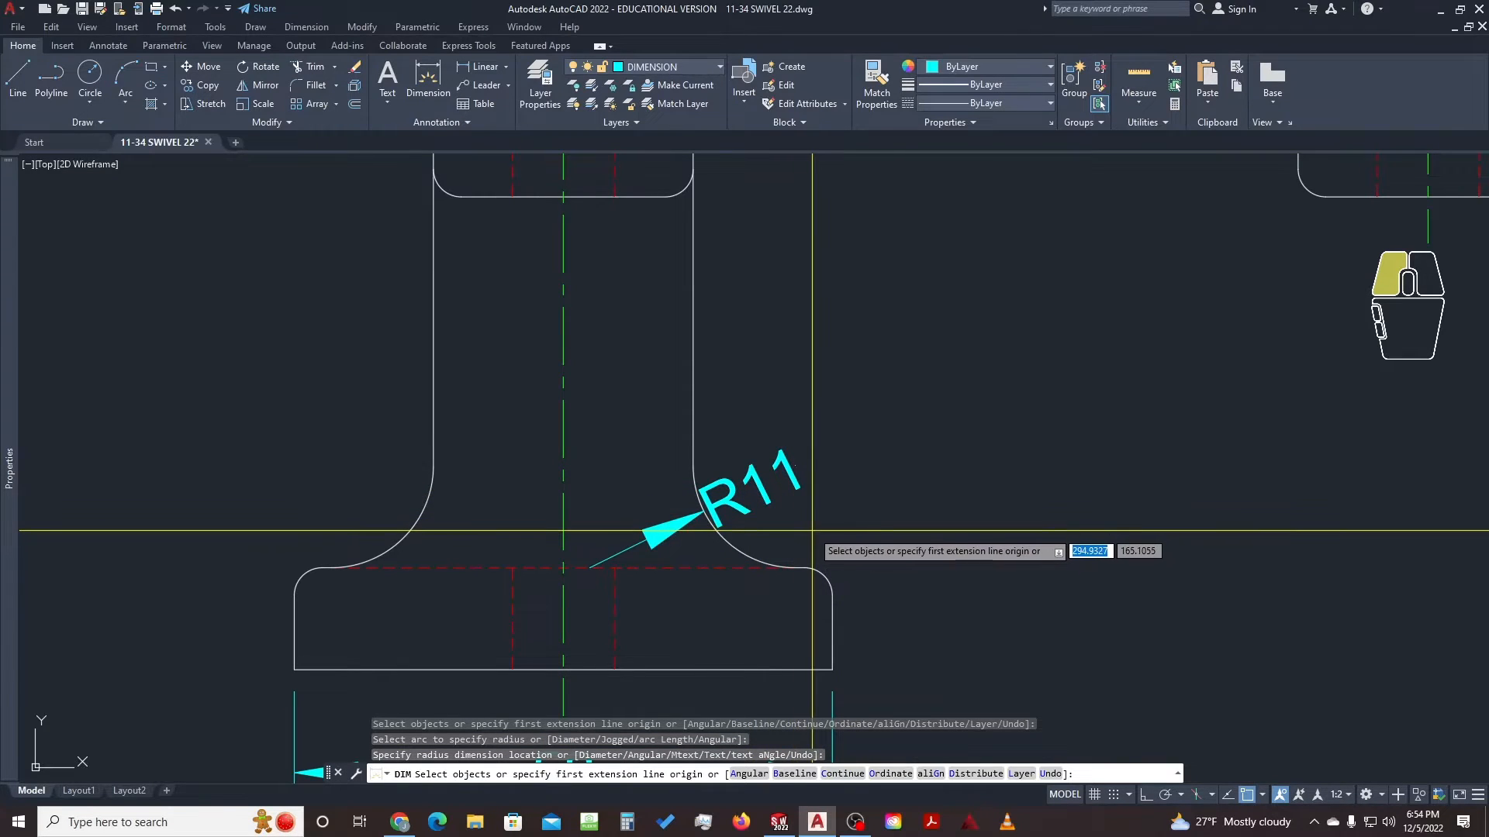
key(space)
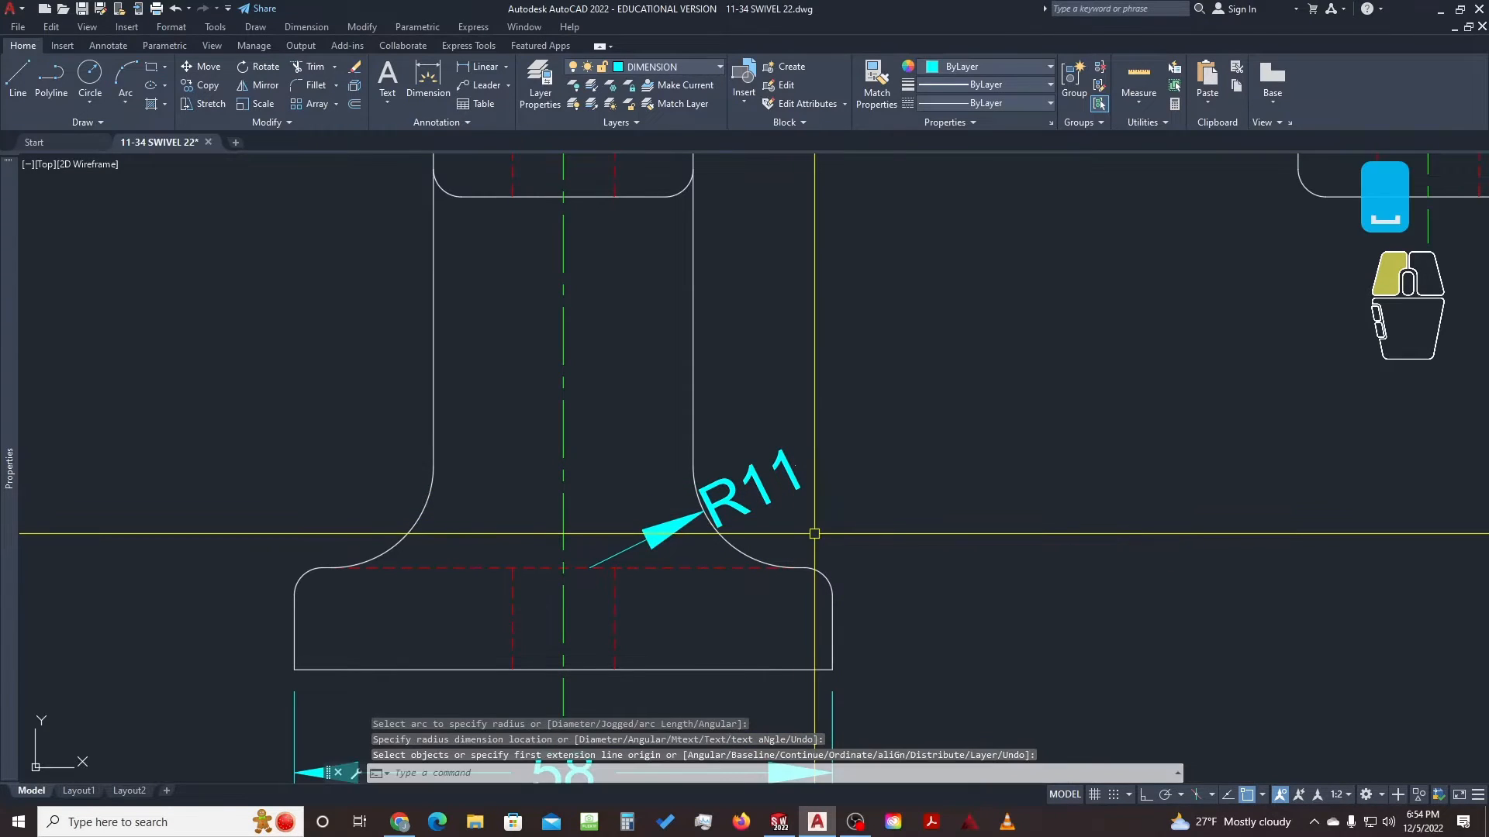
click(692, 513)
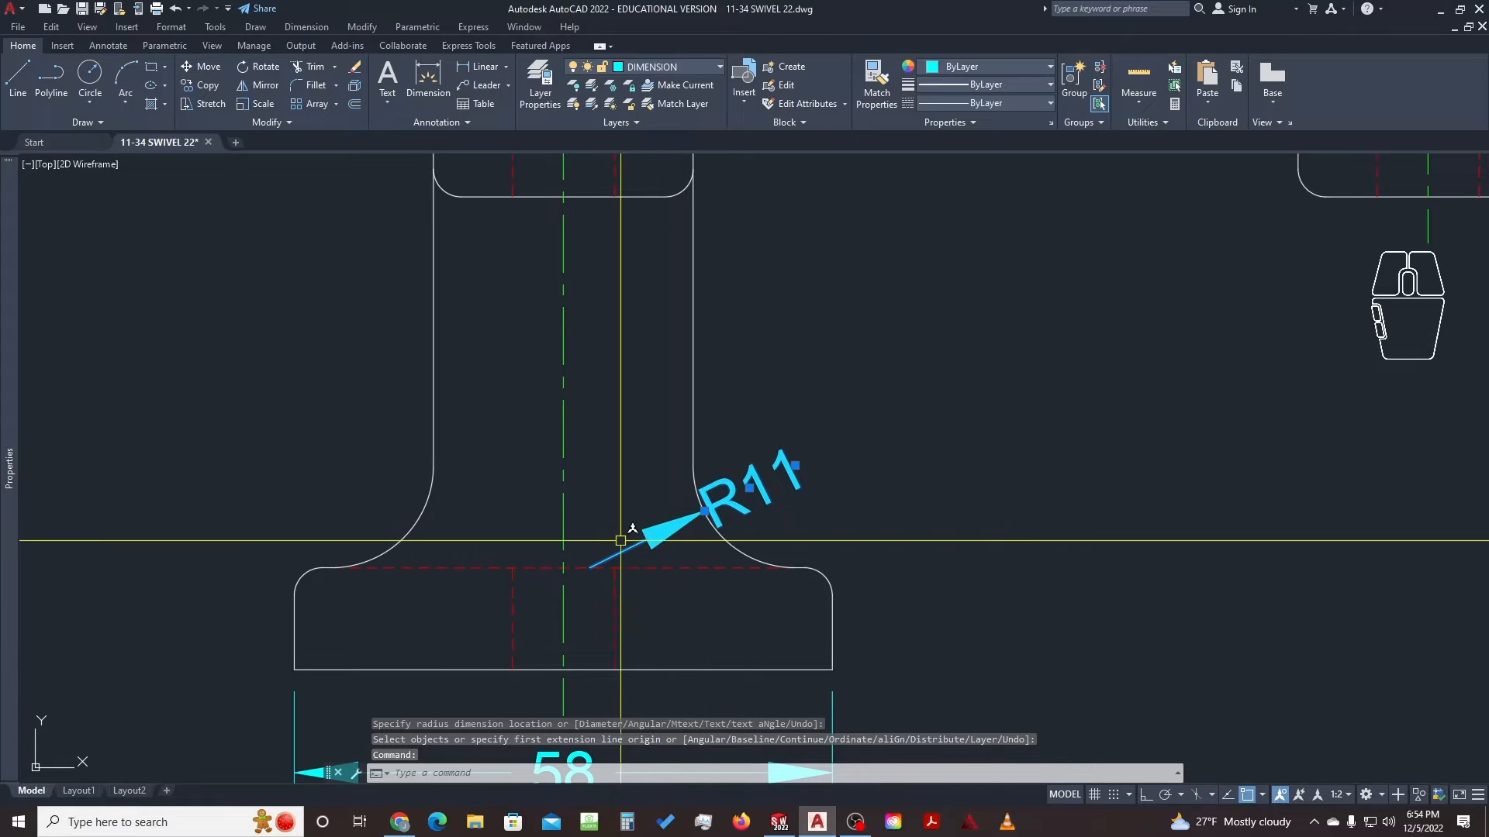
Drag the R11 label up and right of the fillet, clear of the front view, then deselect
click(749, 486)
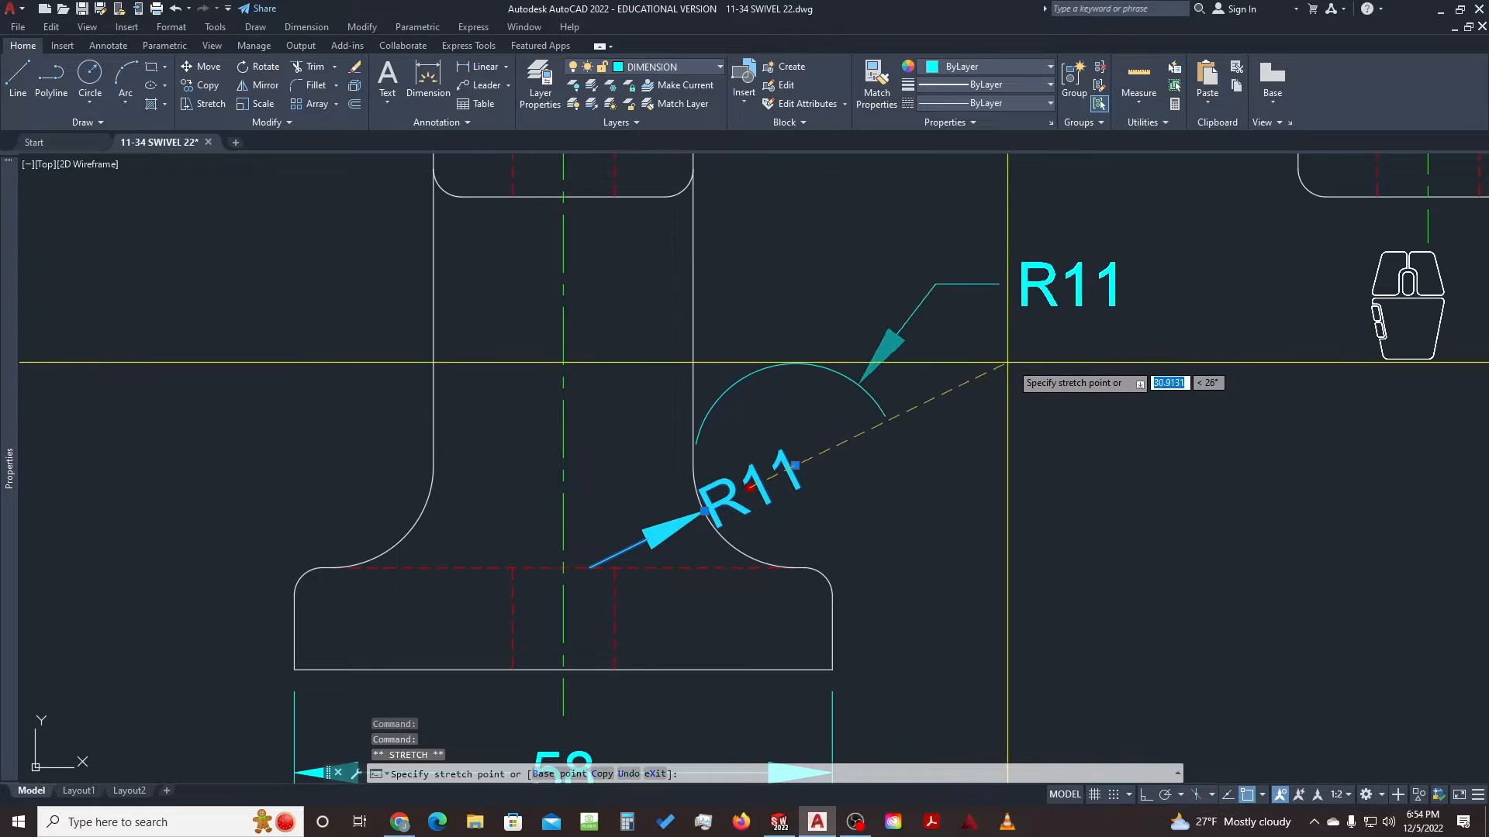
click(961, 368)
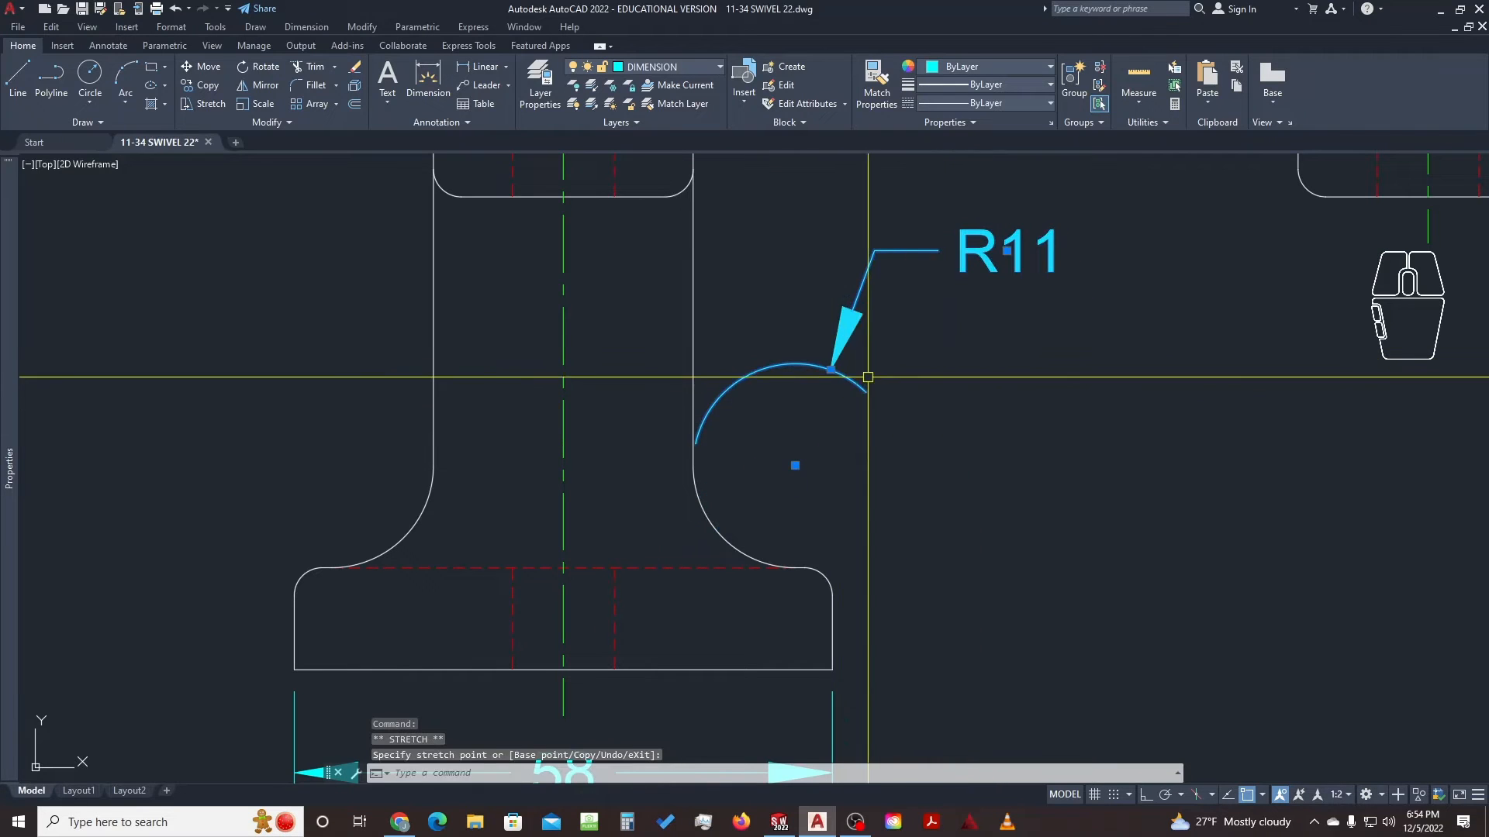
middle_drag(864, 375, 853, 421)
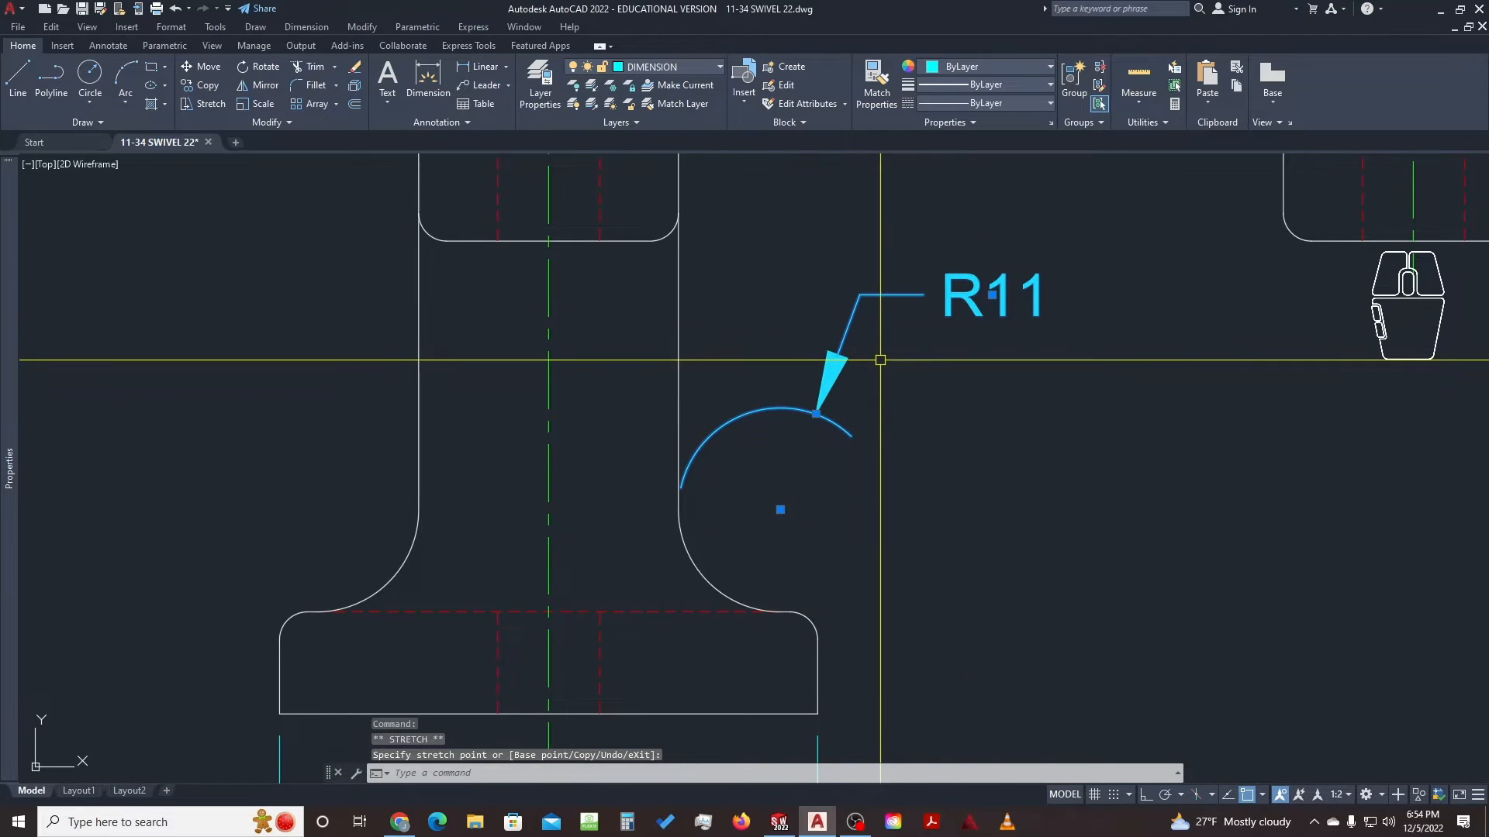
middle_drag(900, 346, 896, 389)
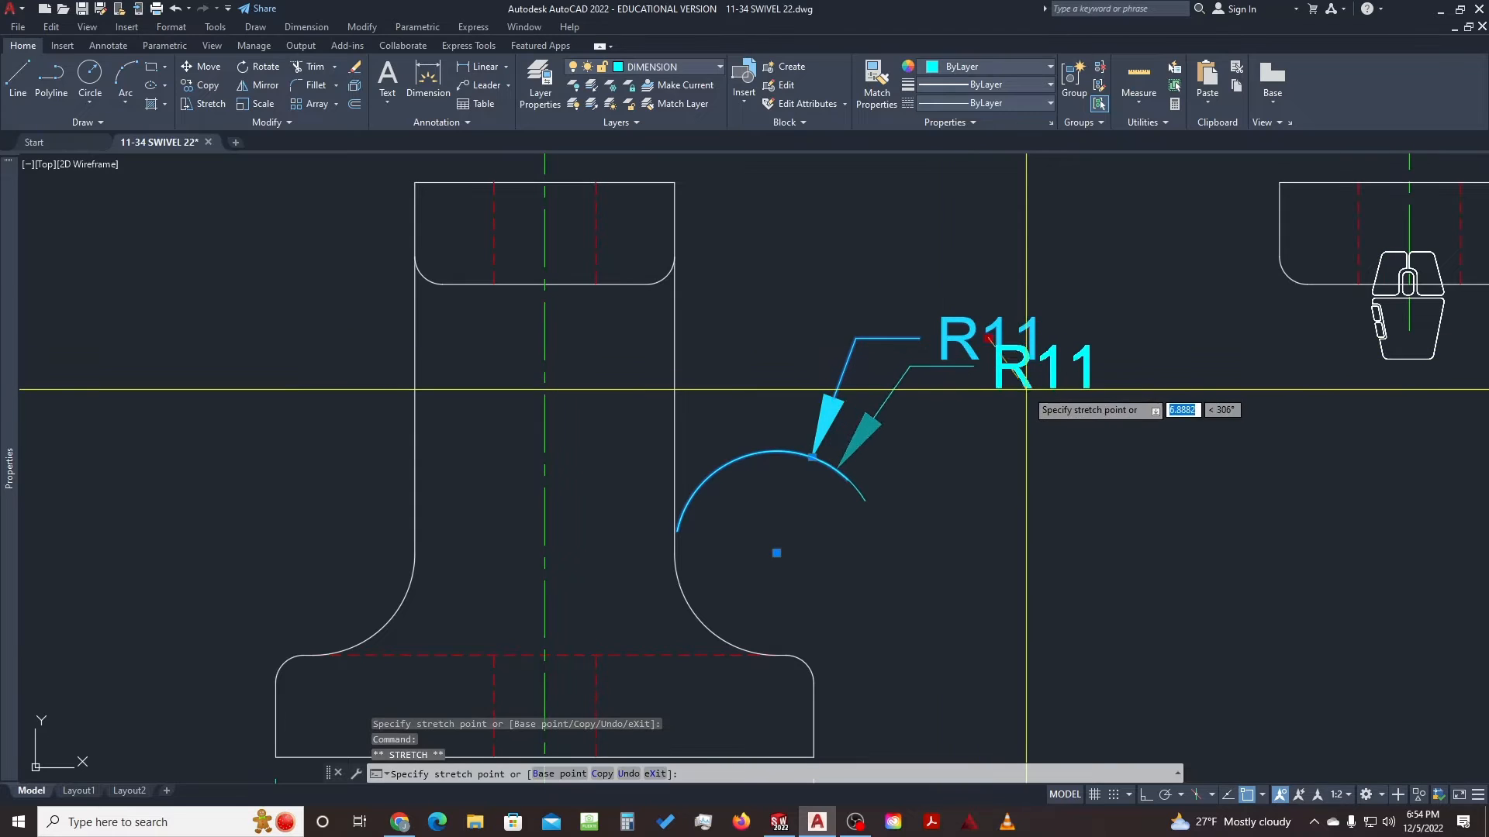
click(986, 337)
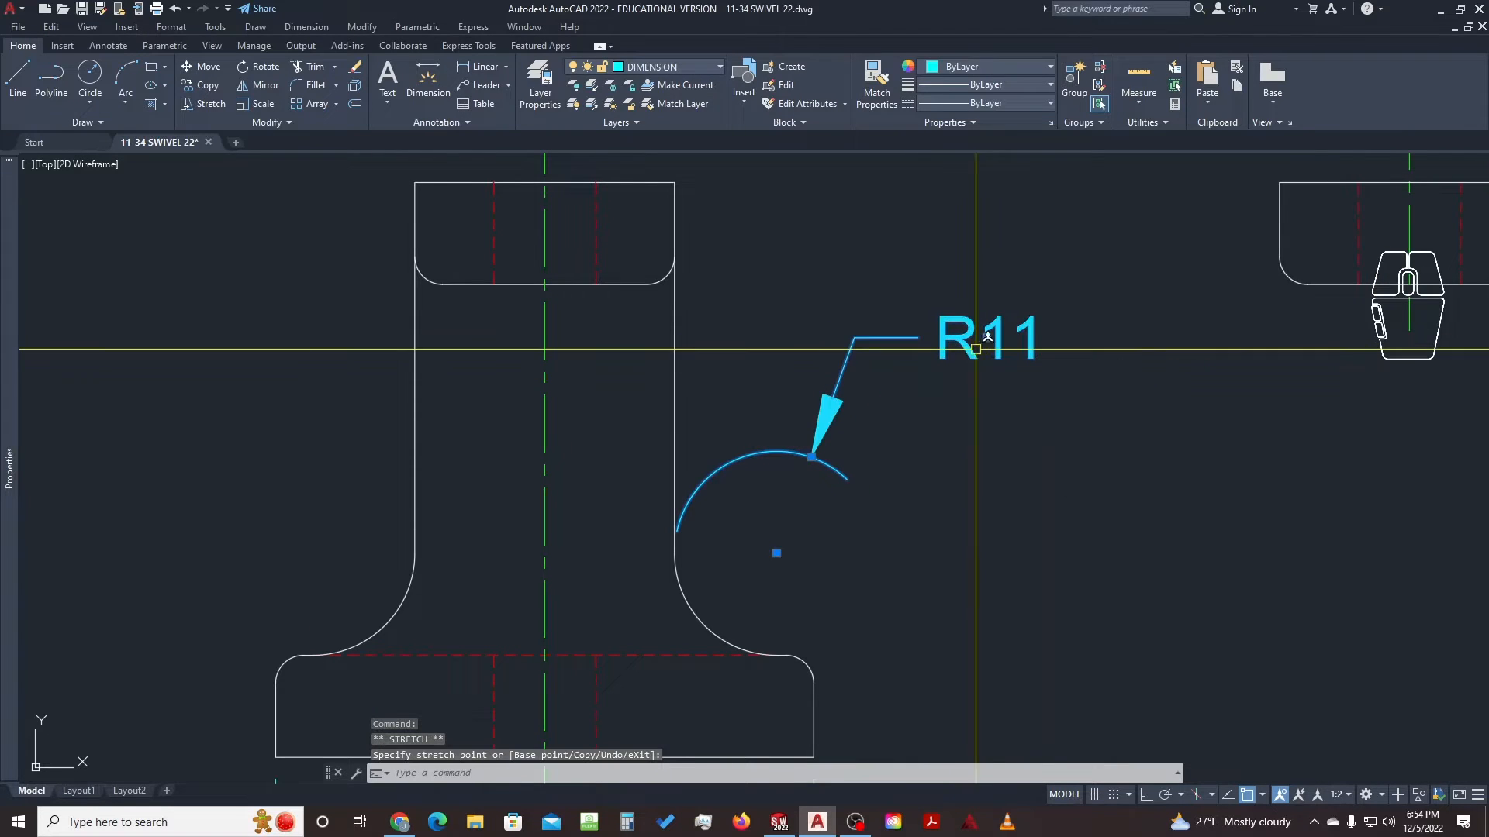
scroll(667, 448, down, 2)
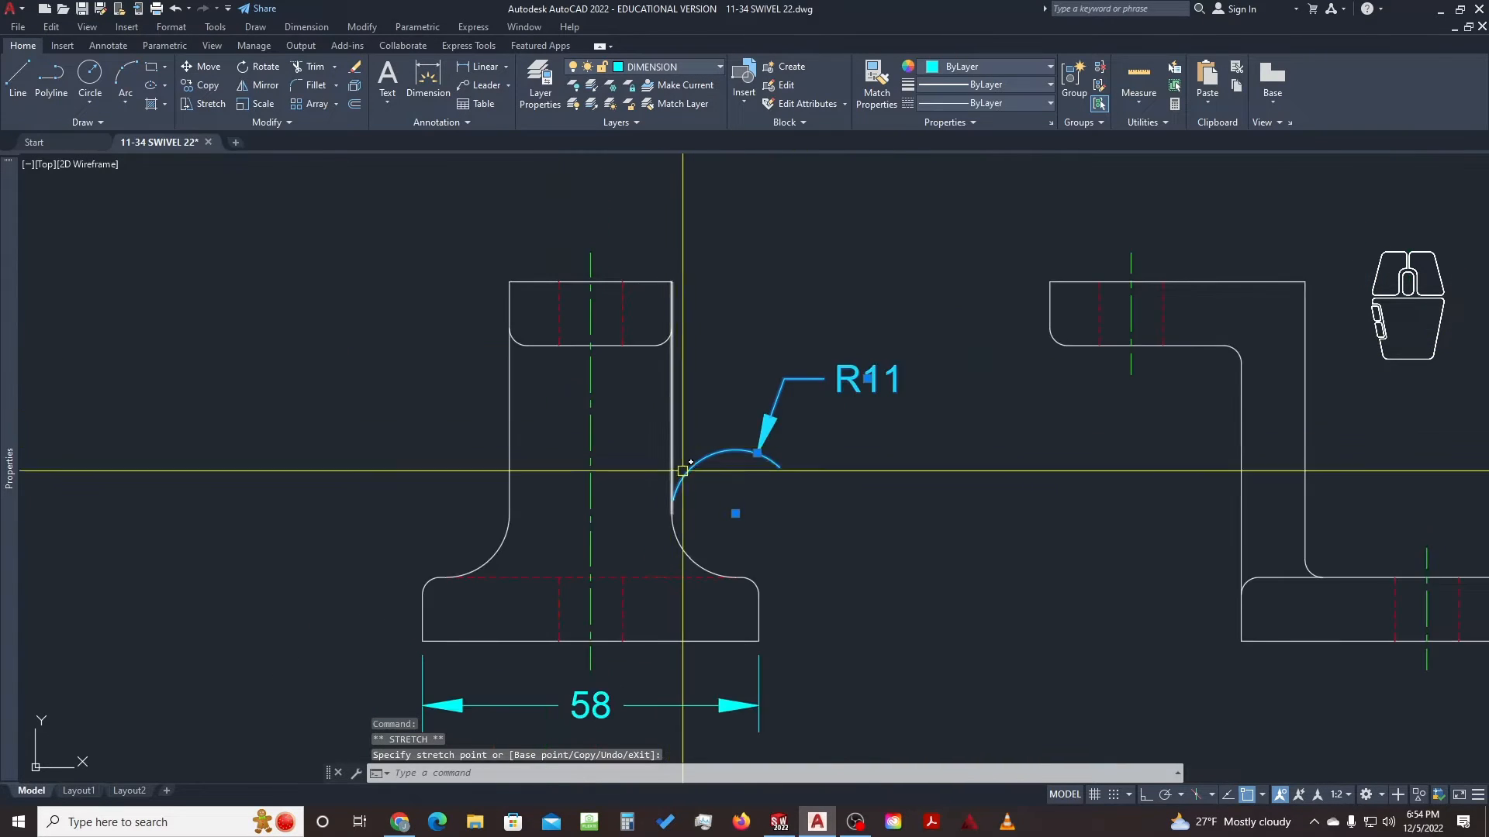
key(Escape)
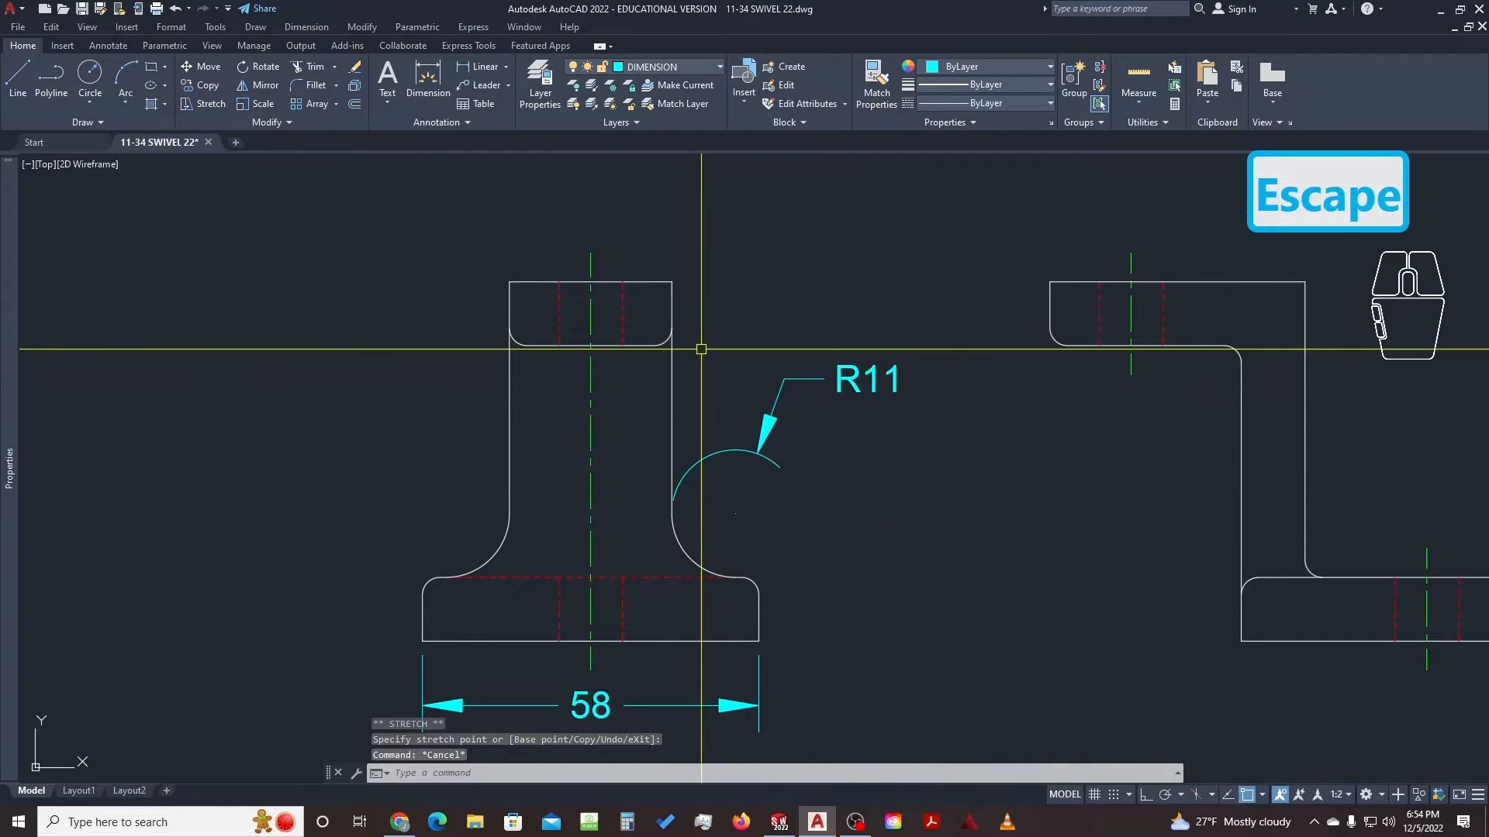
scroll(933, 359, down, 2)
middle_drag(921, 368, 856, 396)
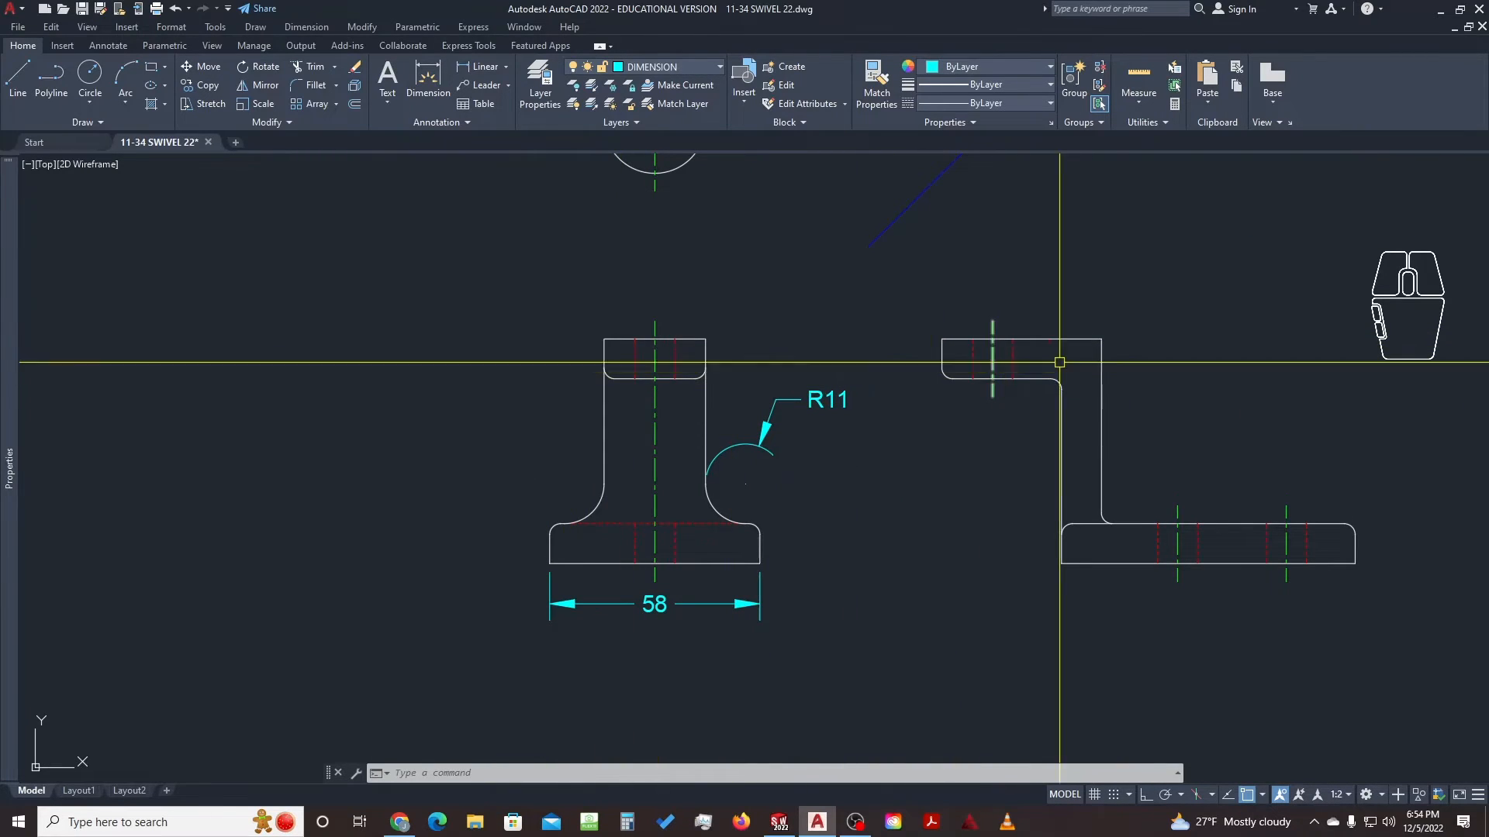
Copy the cyan dot onto the fillet and 58 callouts in the reference picture
scroll(1104, 349, down, 2)
mouse_move(1205, 299)
middle_down()
mouse_move(990, 377)
mouse_move(990, 410)
middle_up()
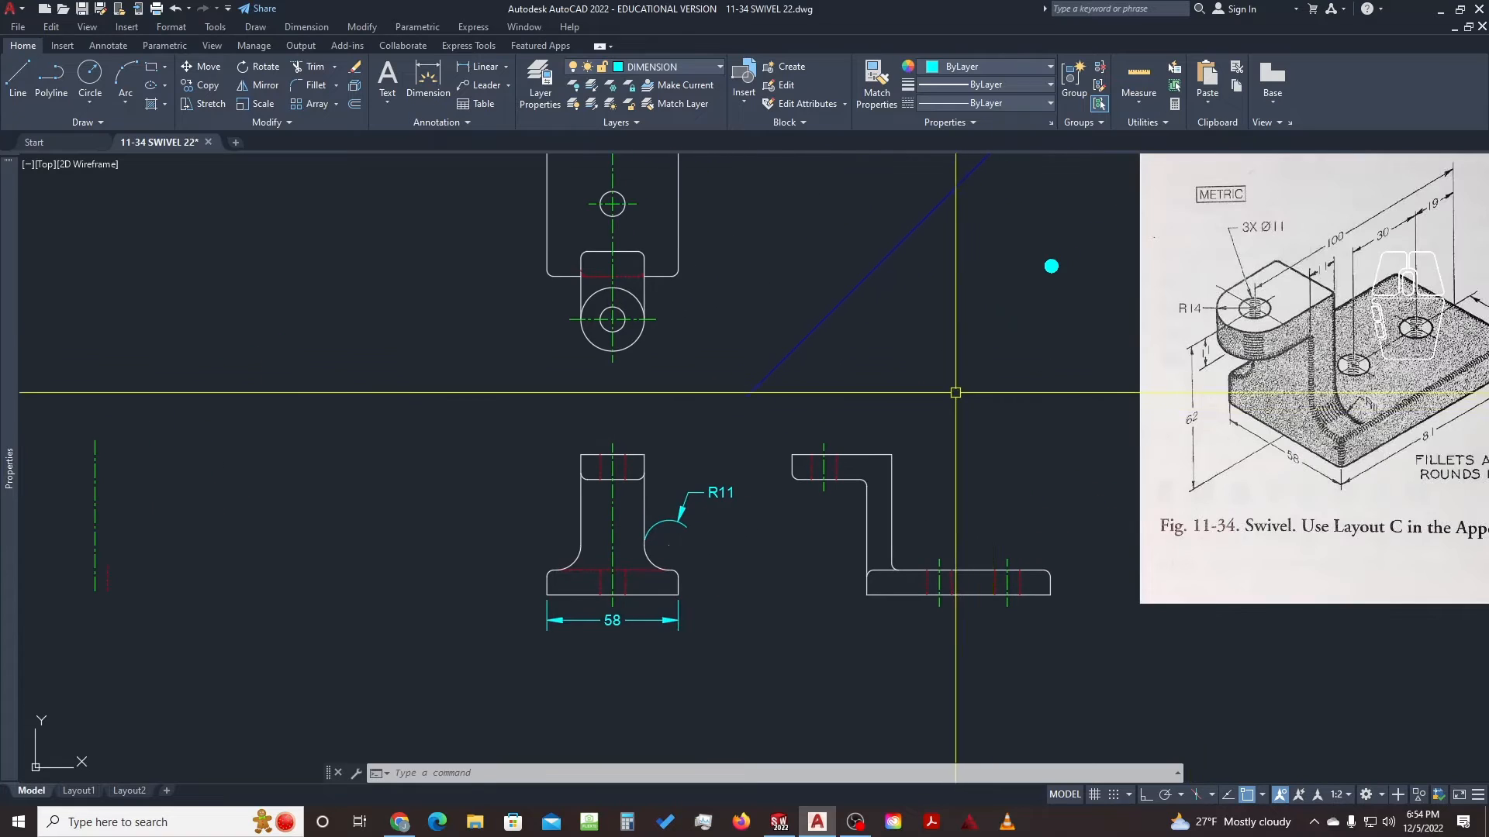
click(1042, 288)
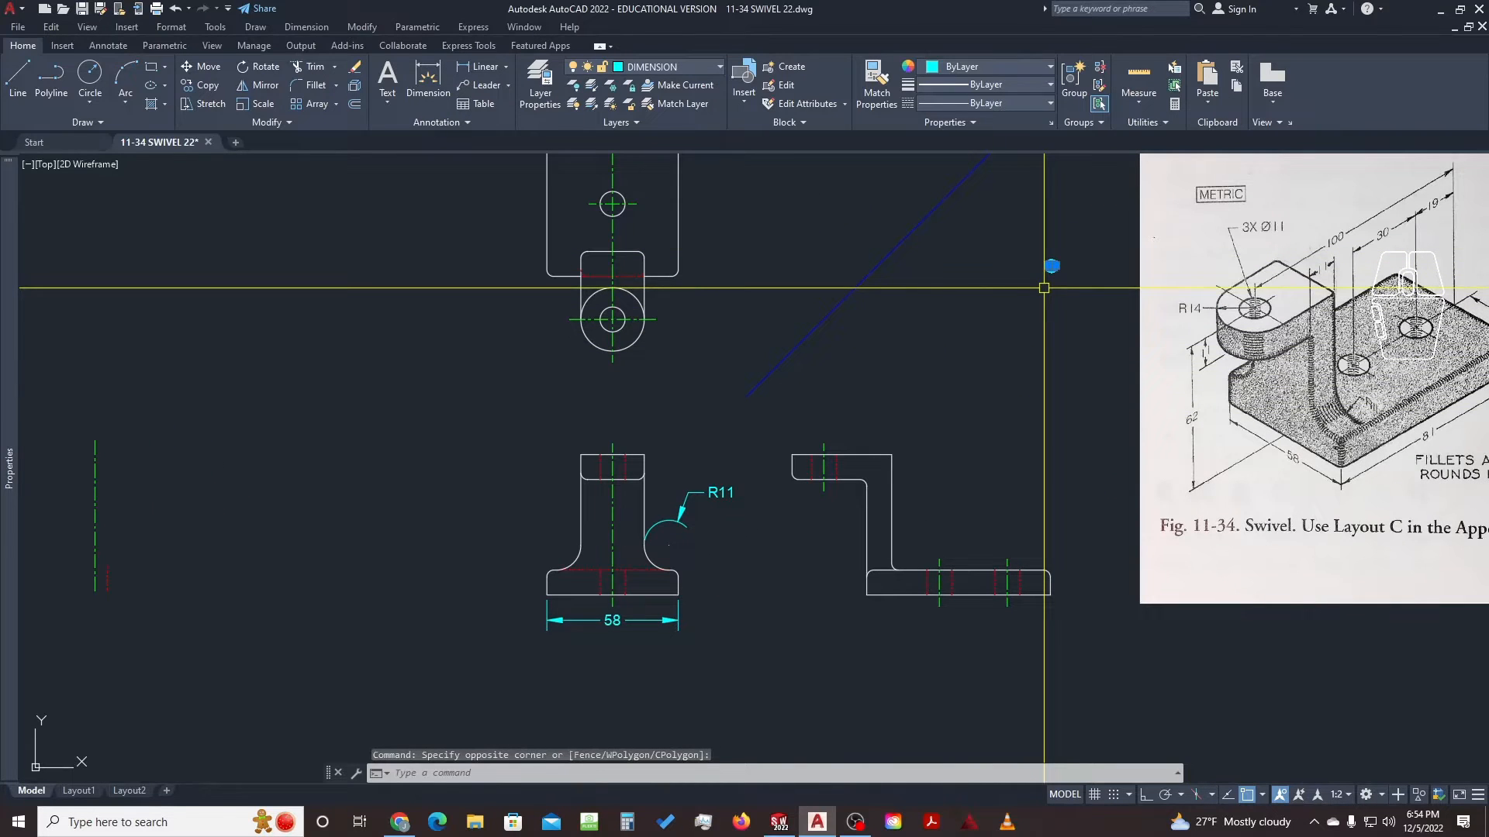
text(c)
key(space)
click(1052, 266)
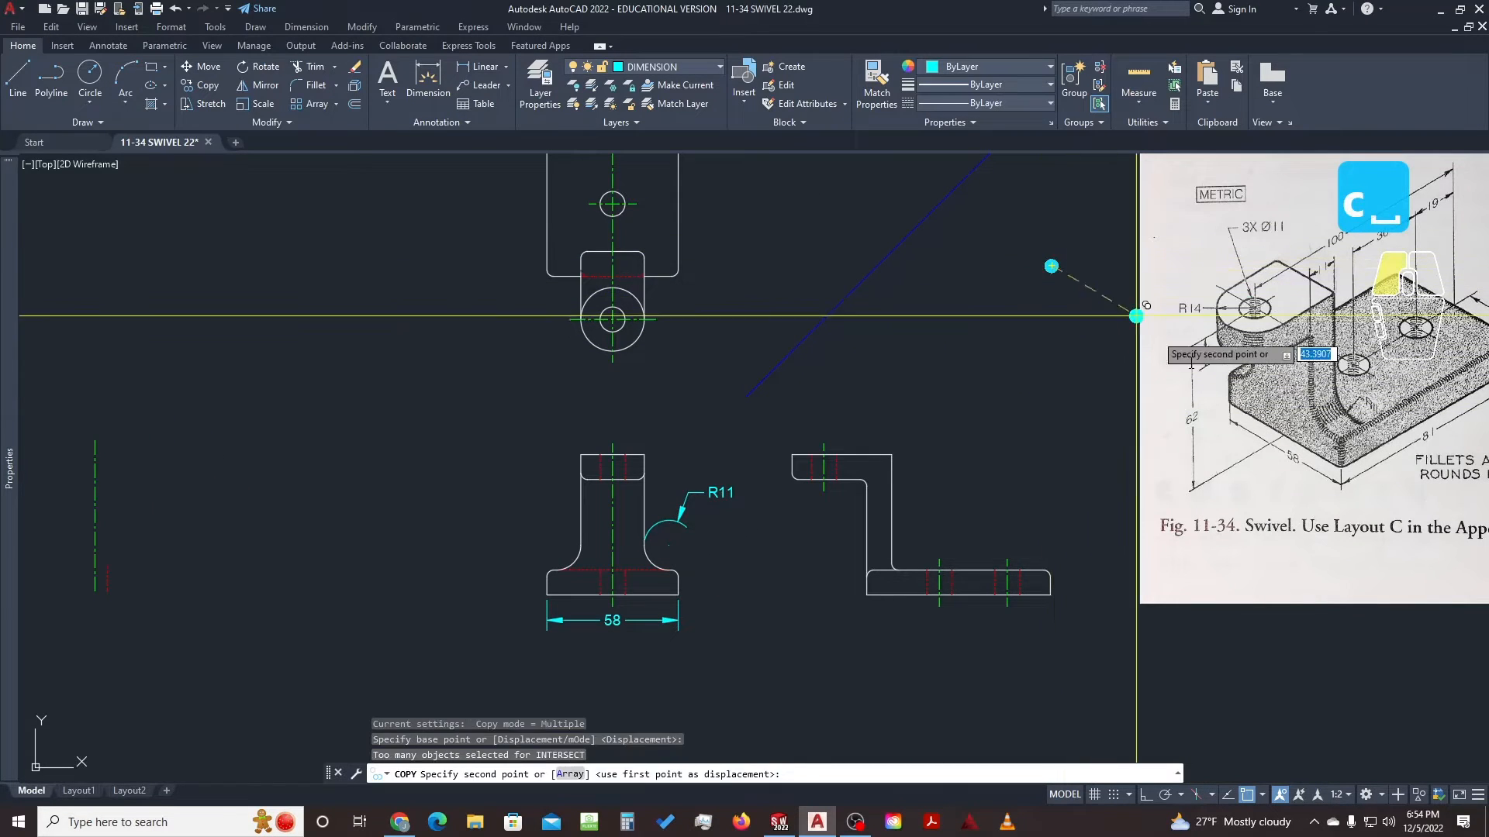
click(1369, 403)
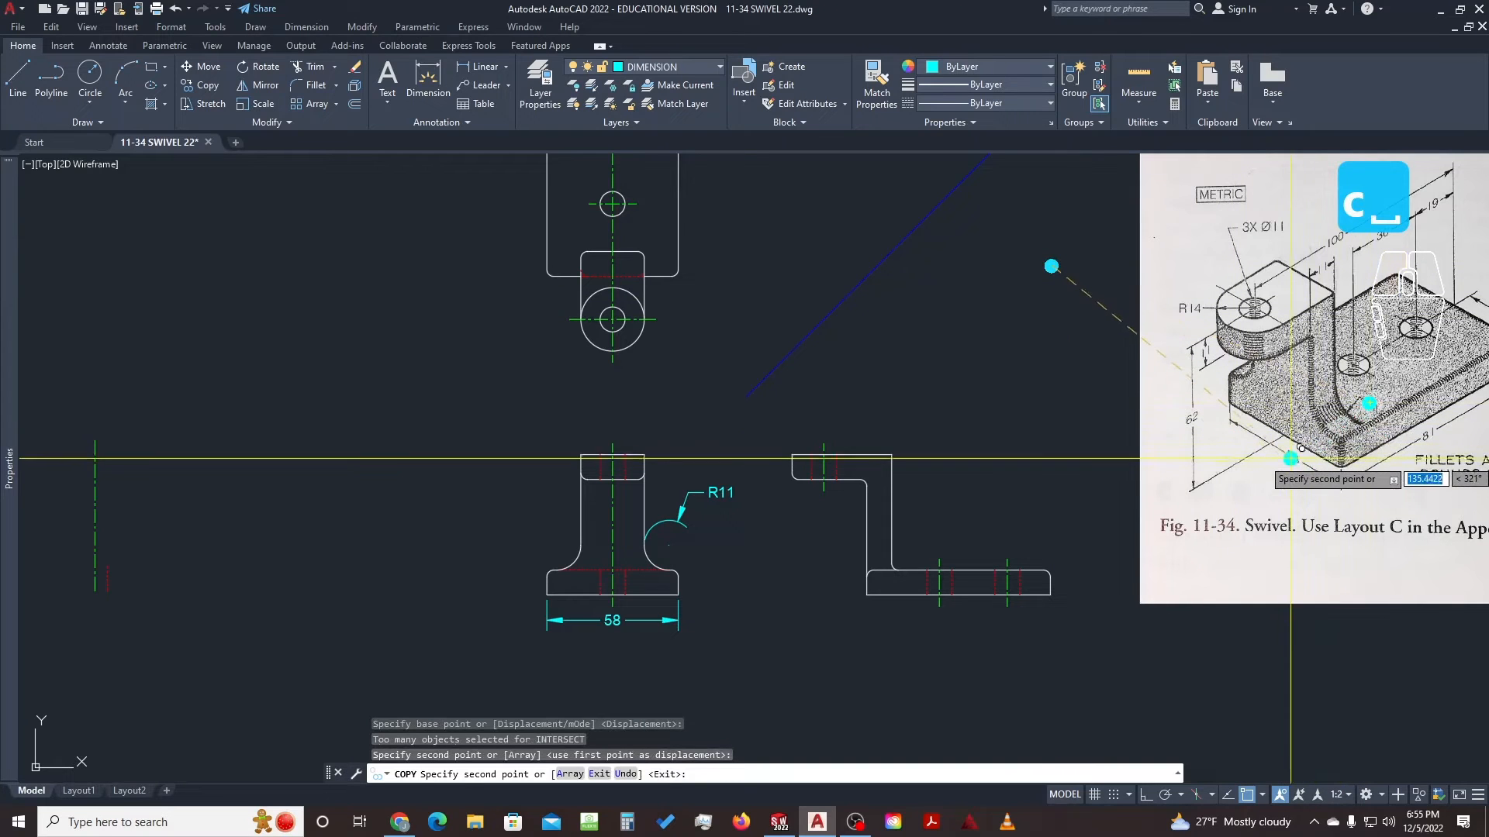
click(1290, 458)
middle_drag(1286, 324, 987, 388)
key(Escape)
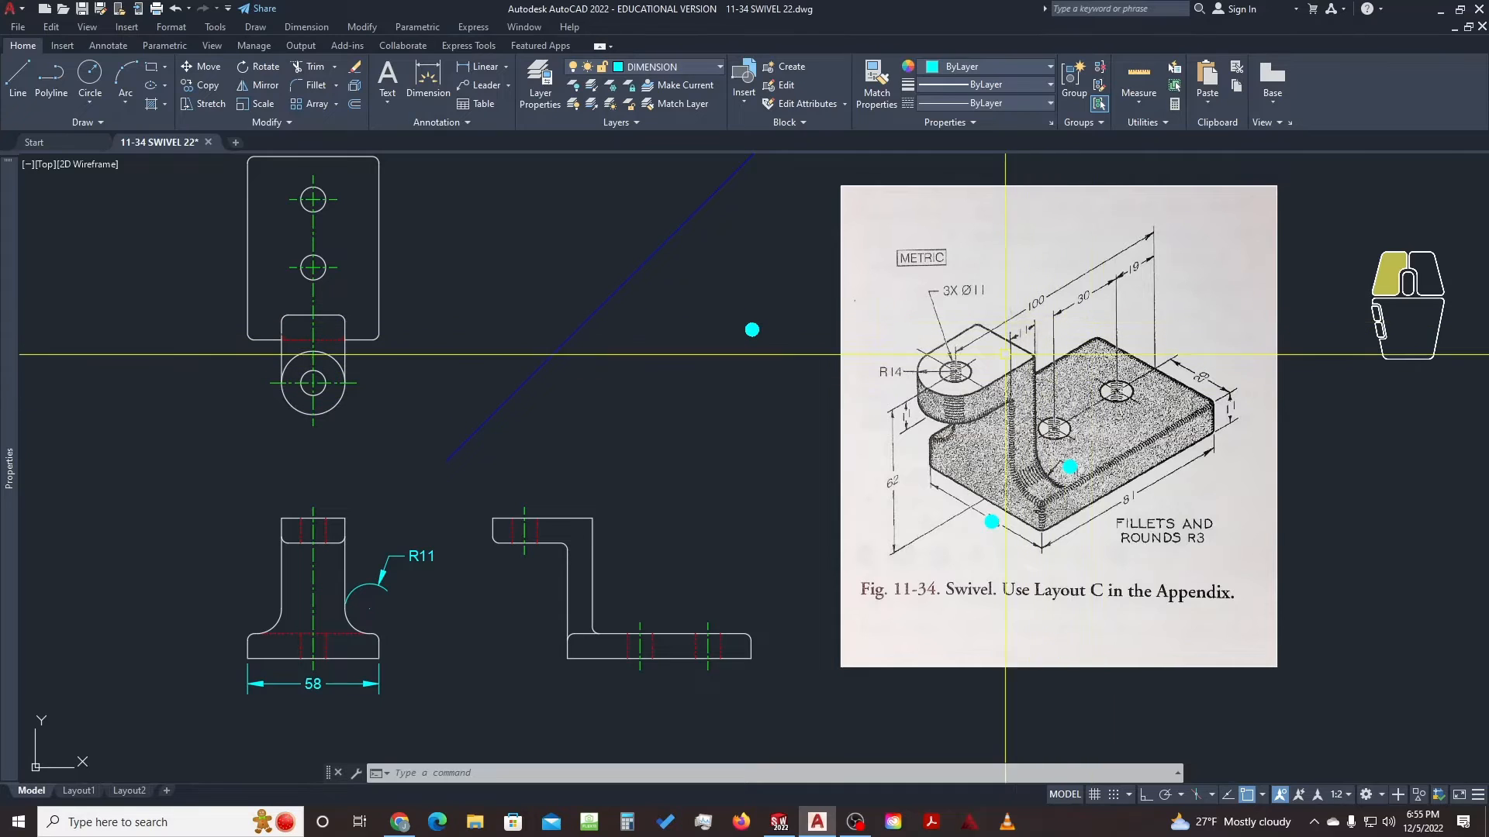
Place the 19 horizontal dimension above the base of the L-shaped view
text(d)
key(space)
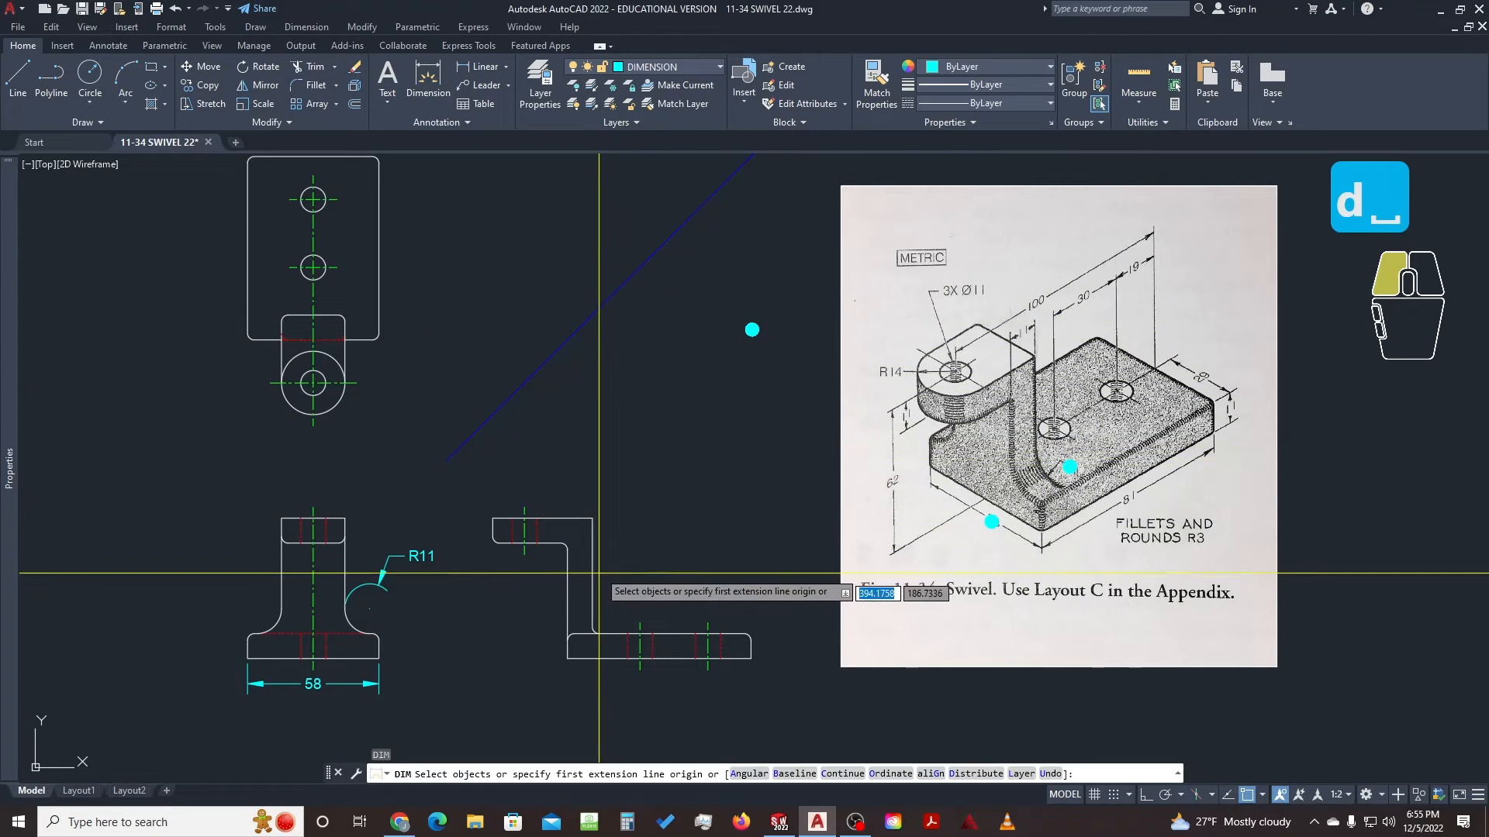
scroll(636, 584, up, 2)
mouse_move(715, 605)
middle_down()
mouse_move(665, 549)
mouse_move(546, 582)
middle_up()
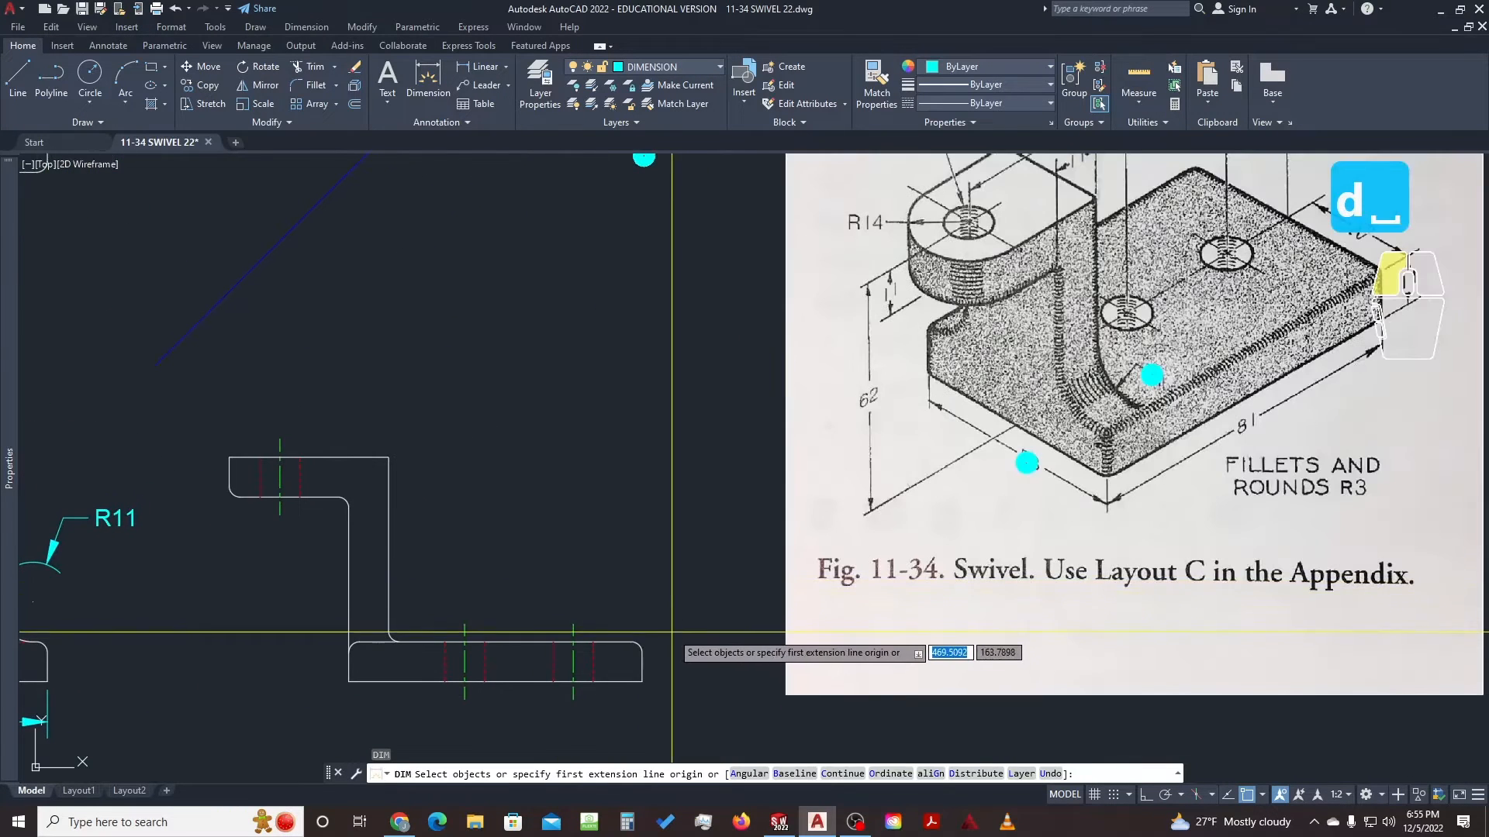
scroll(642, 652, up, 2)
click(640, 651)
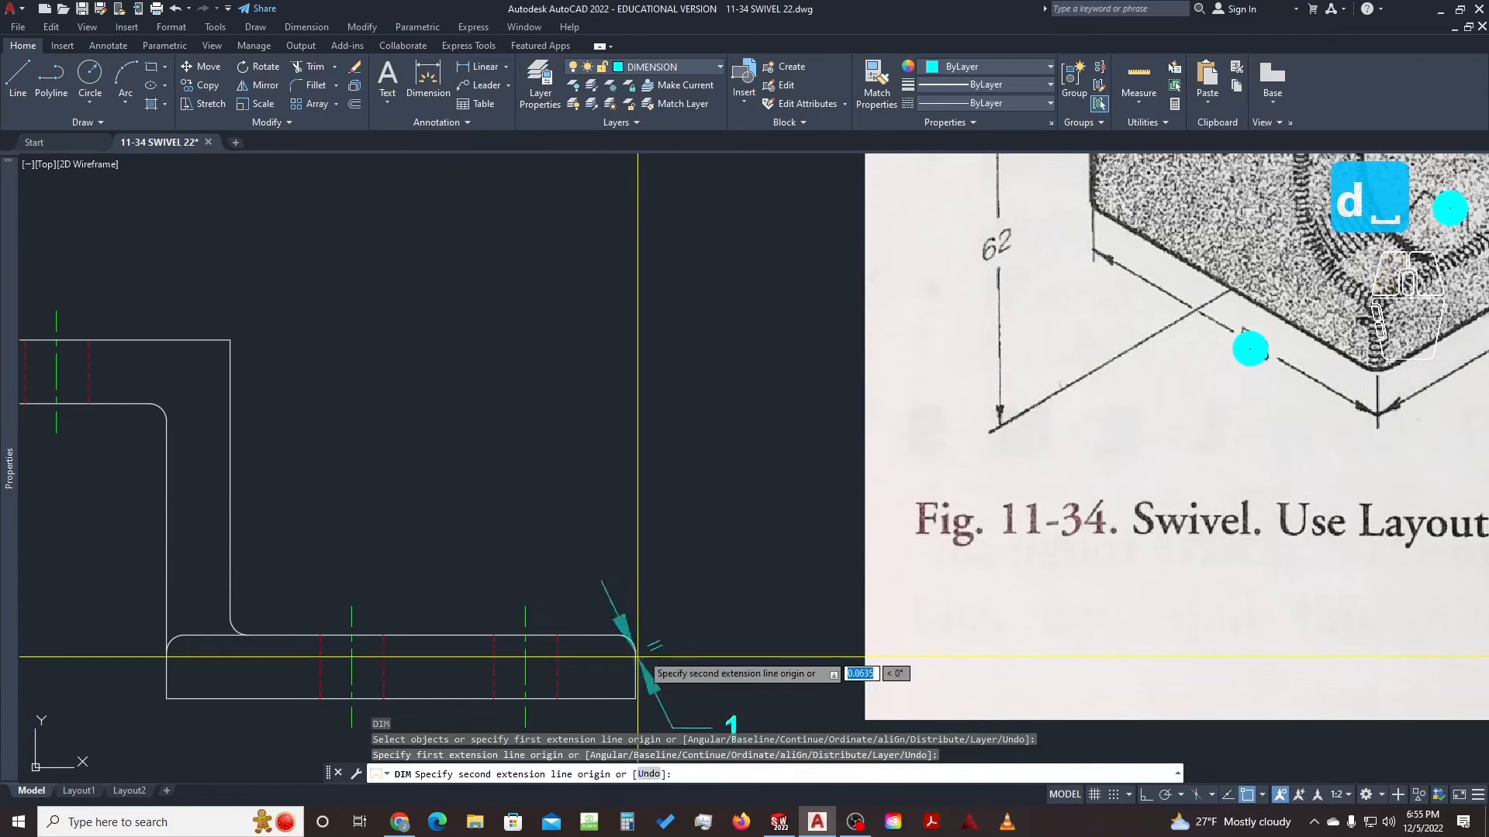
click(526, 635)
scroll(531, 521, down, 4)
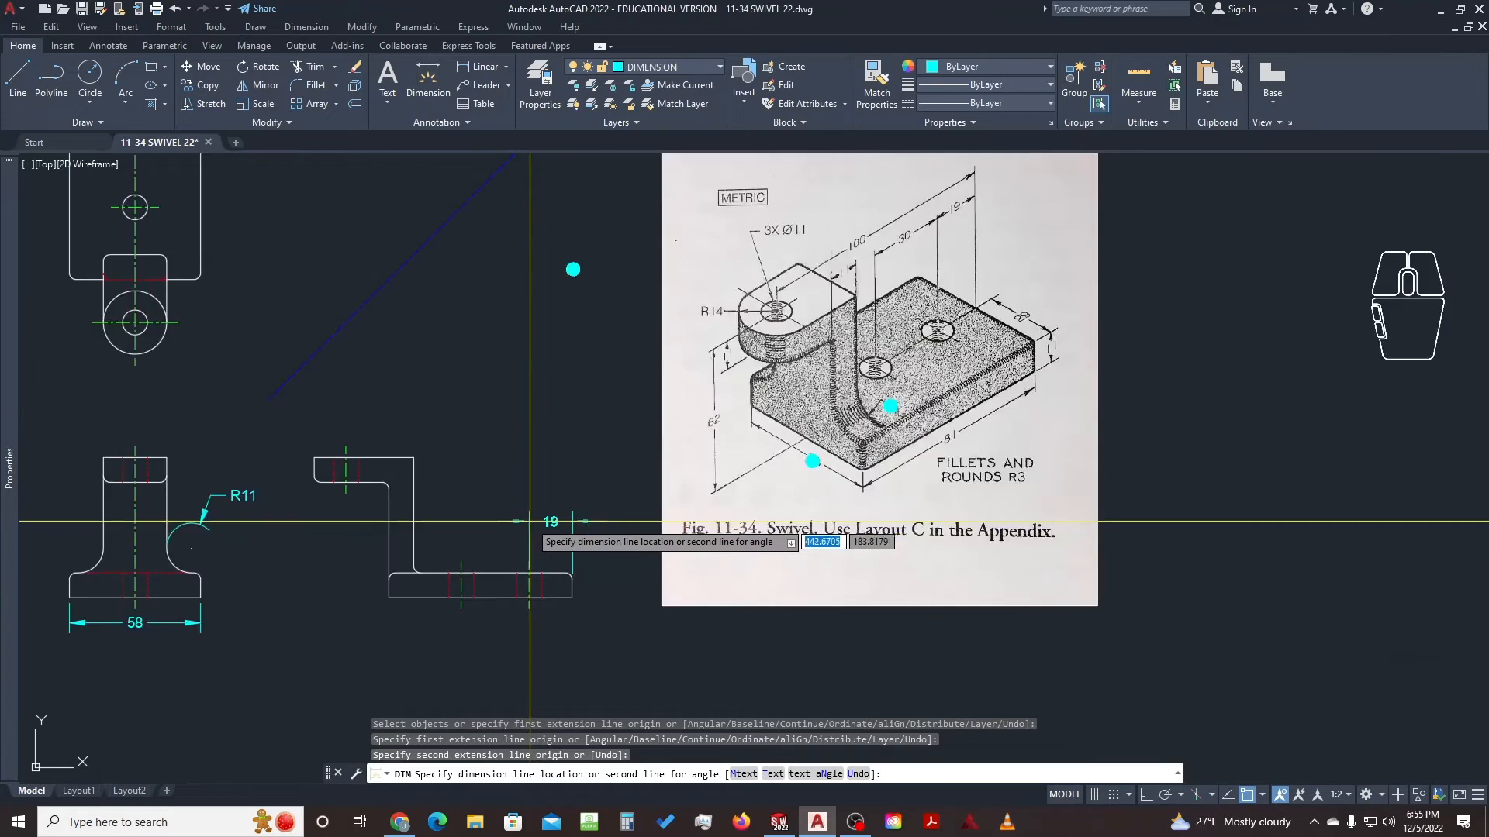
scroll(530, 521, up, 2)
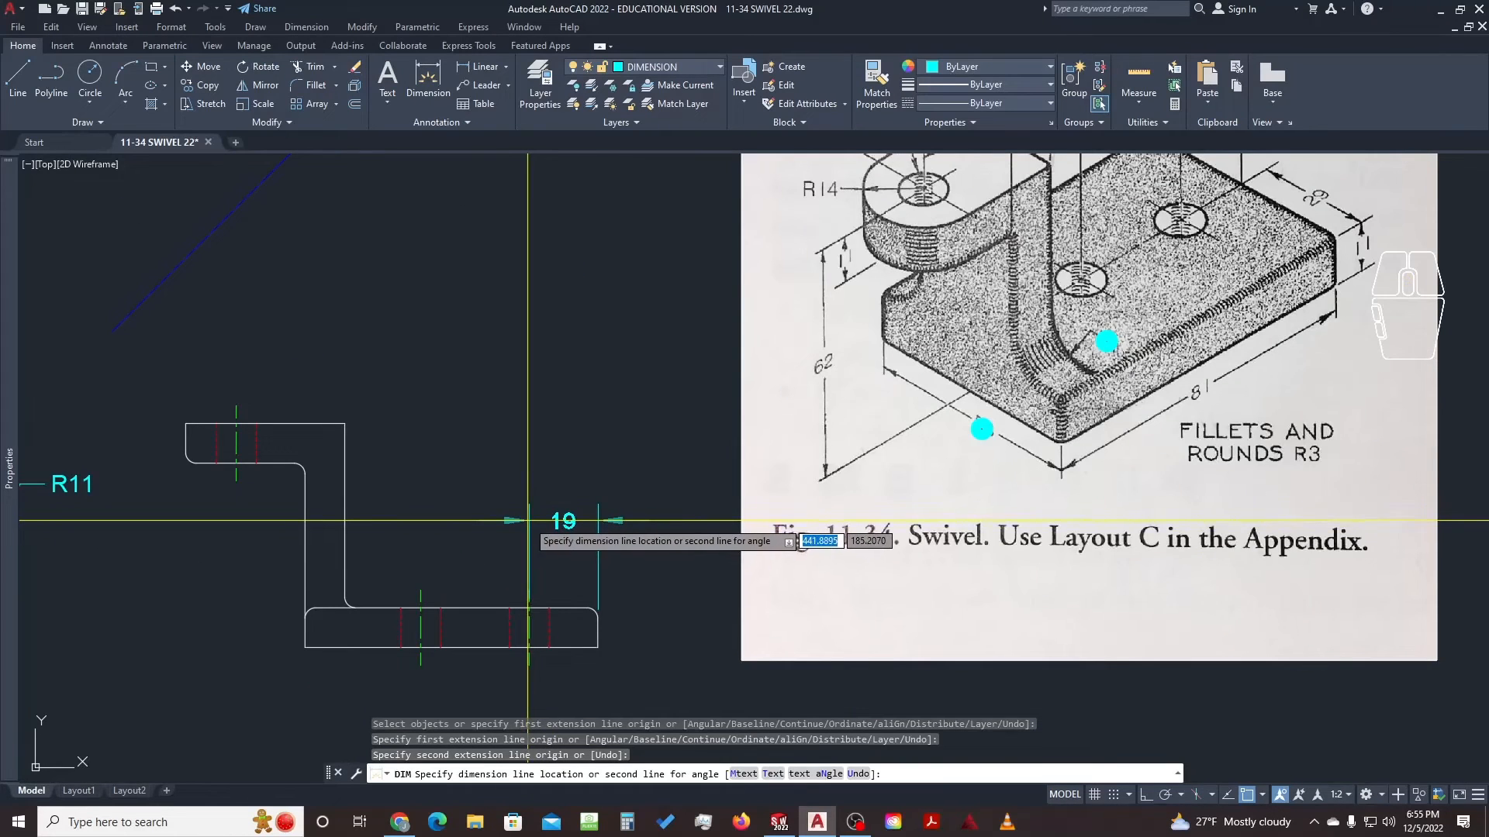
click(528, 520)
scroll(535, 518, down, 3)
scroll(556, 511, up, 2)
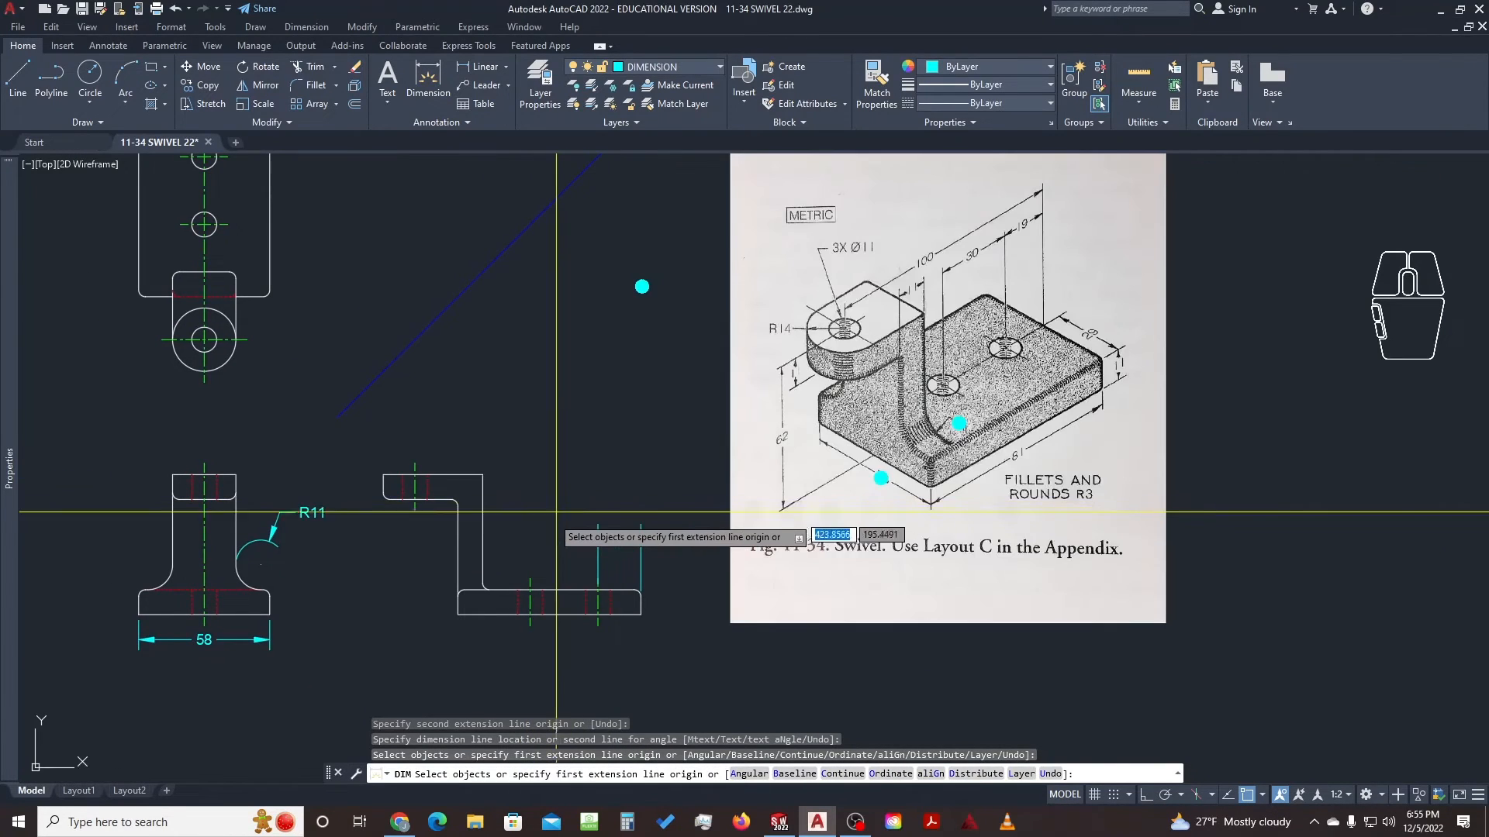
scroll(550, 543, up, 2)
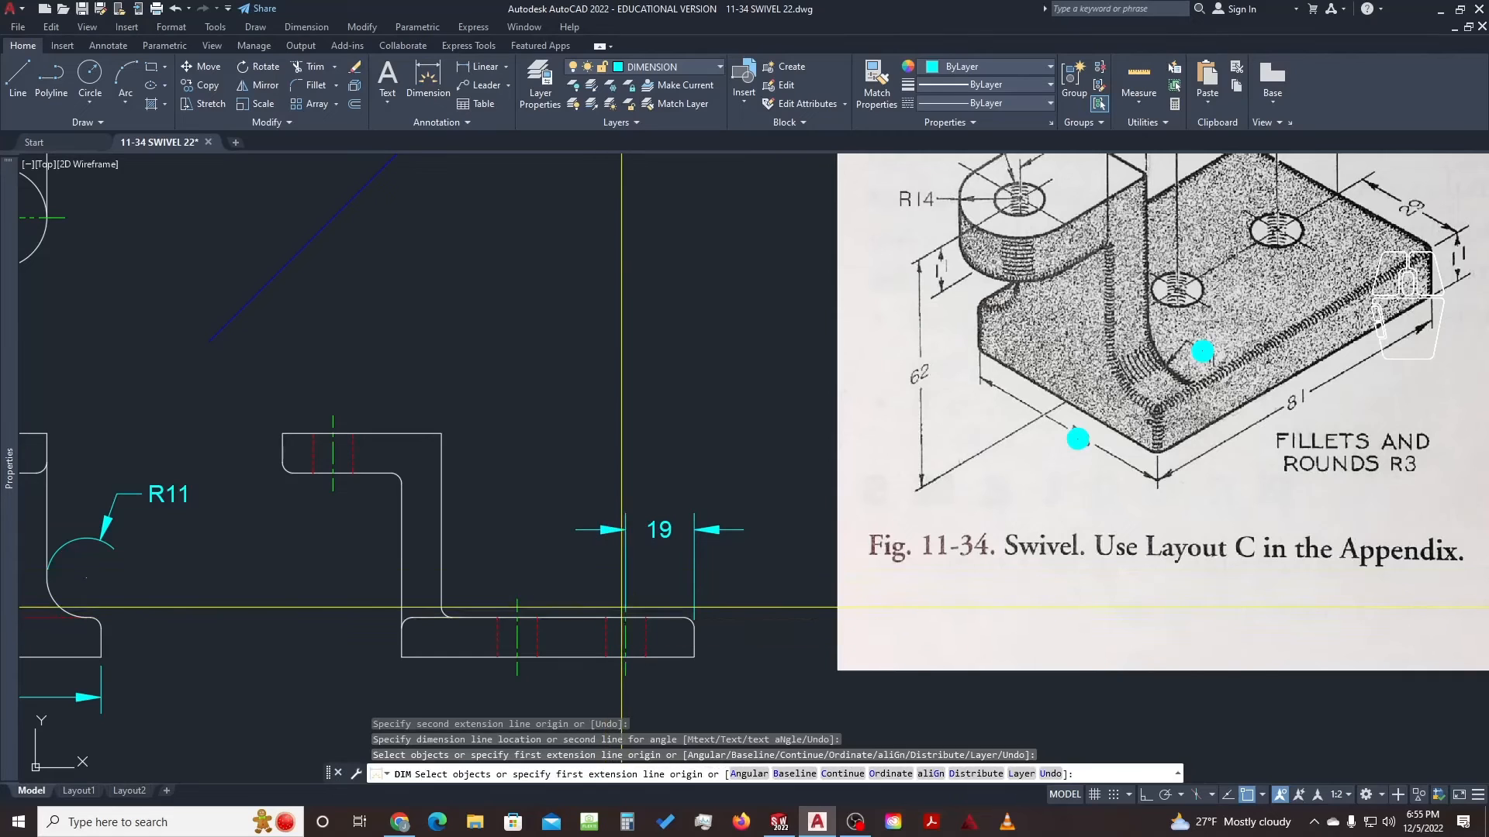
scroll(621, 607, up, 5)
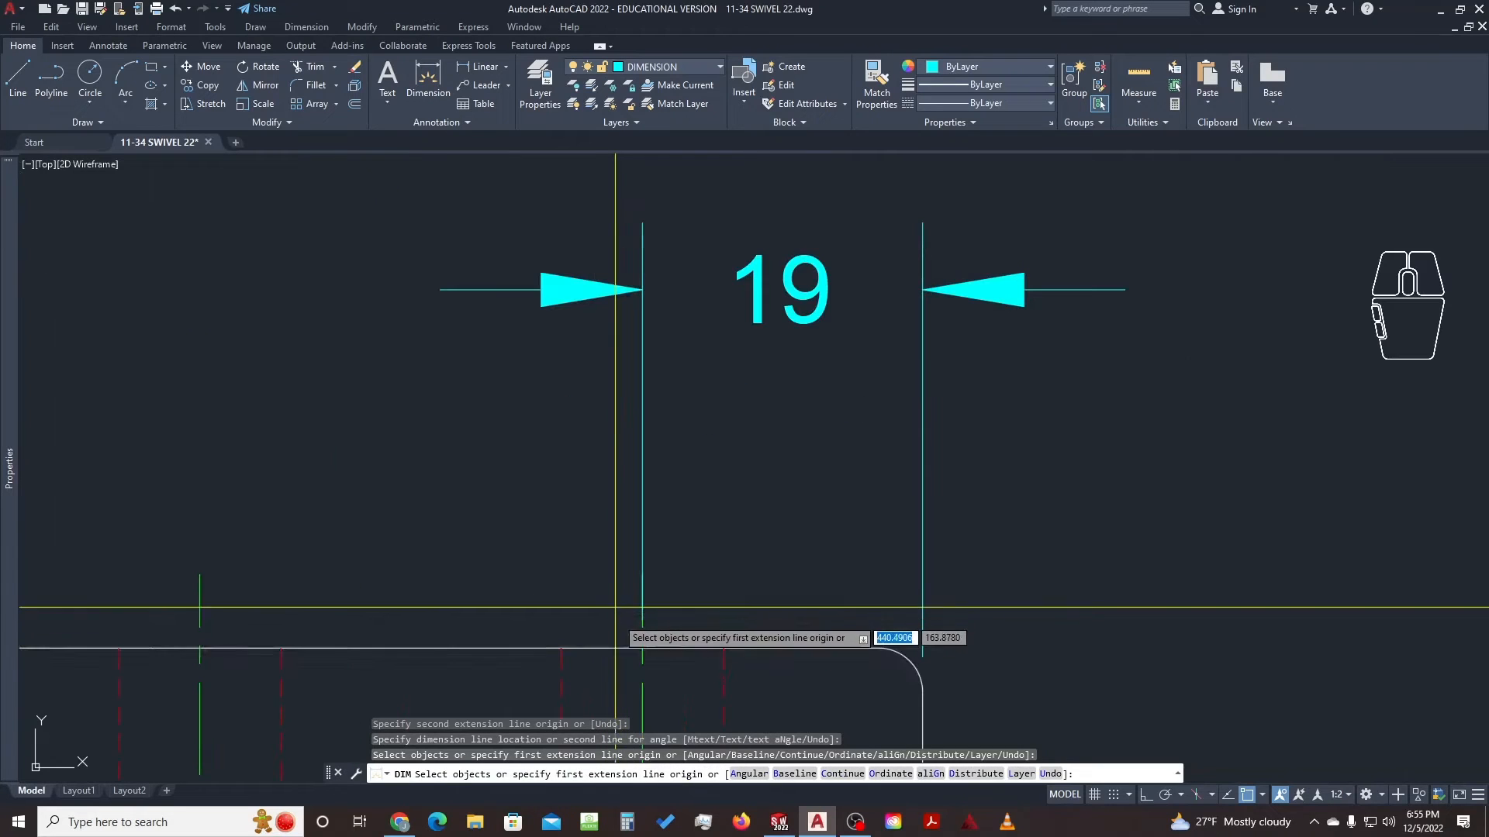
Add the 30 dimension from the hole centreline to the 19's extension line, level with it
click(642, 648)
scroll(595, 598, down, 2)
middle_drag(438, 609, 572, 609)
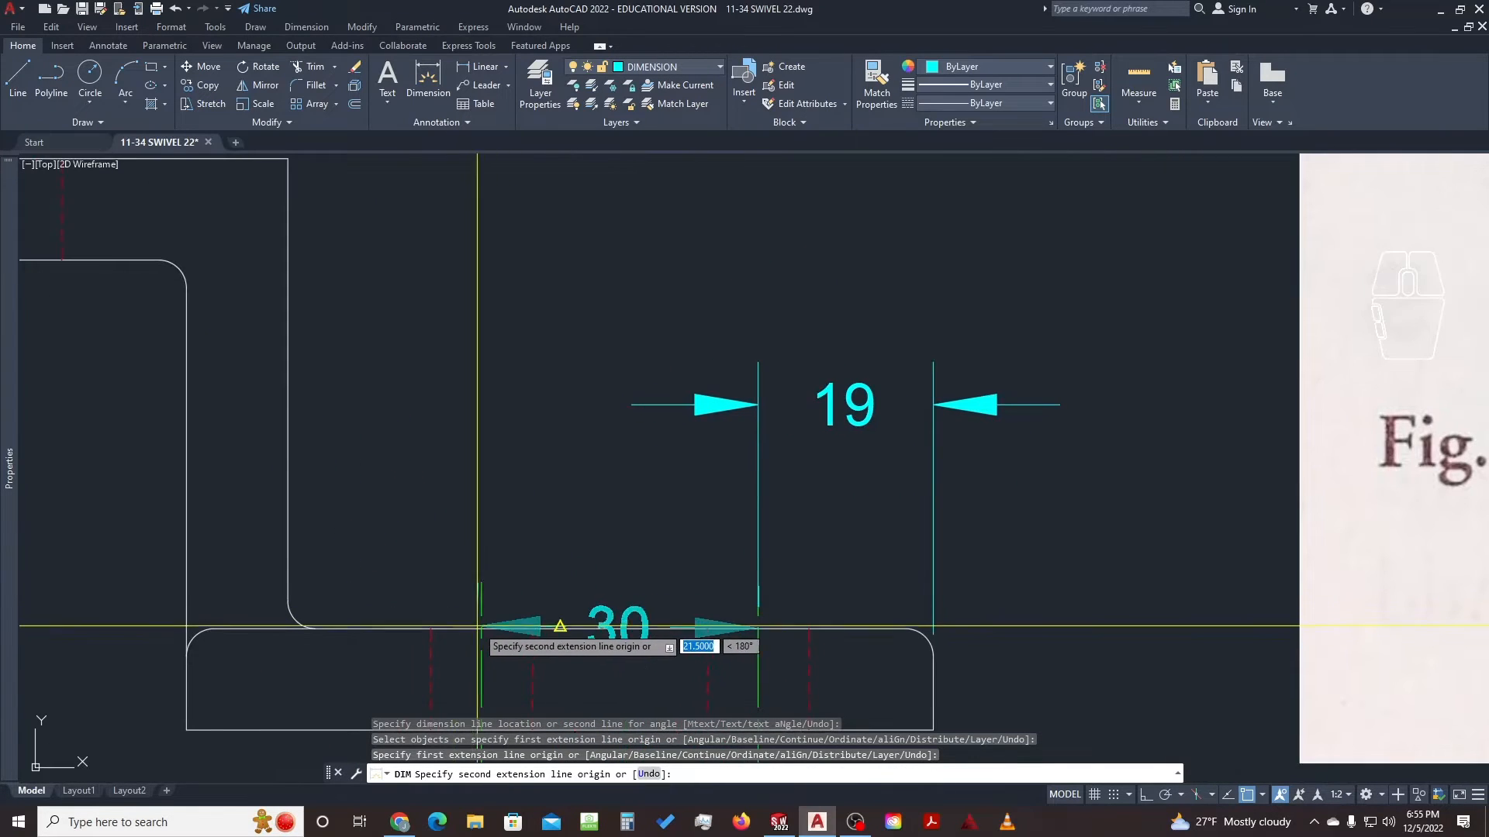
click(758, 626)
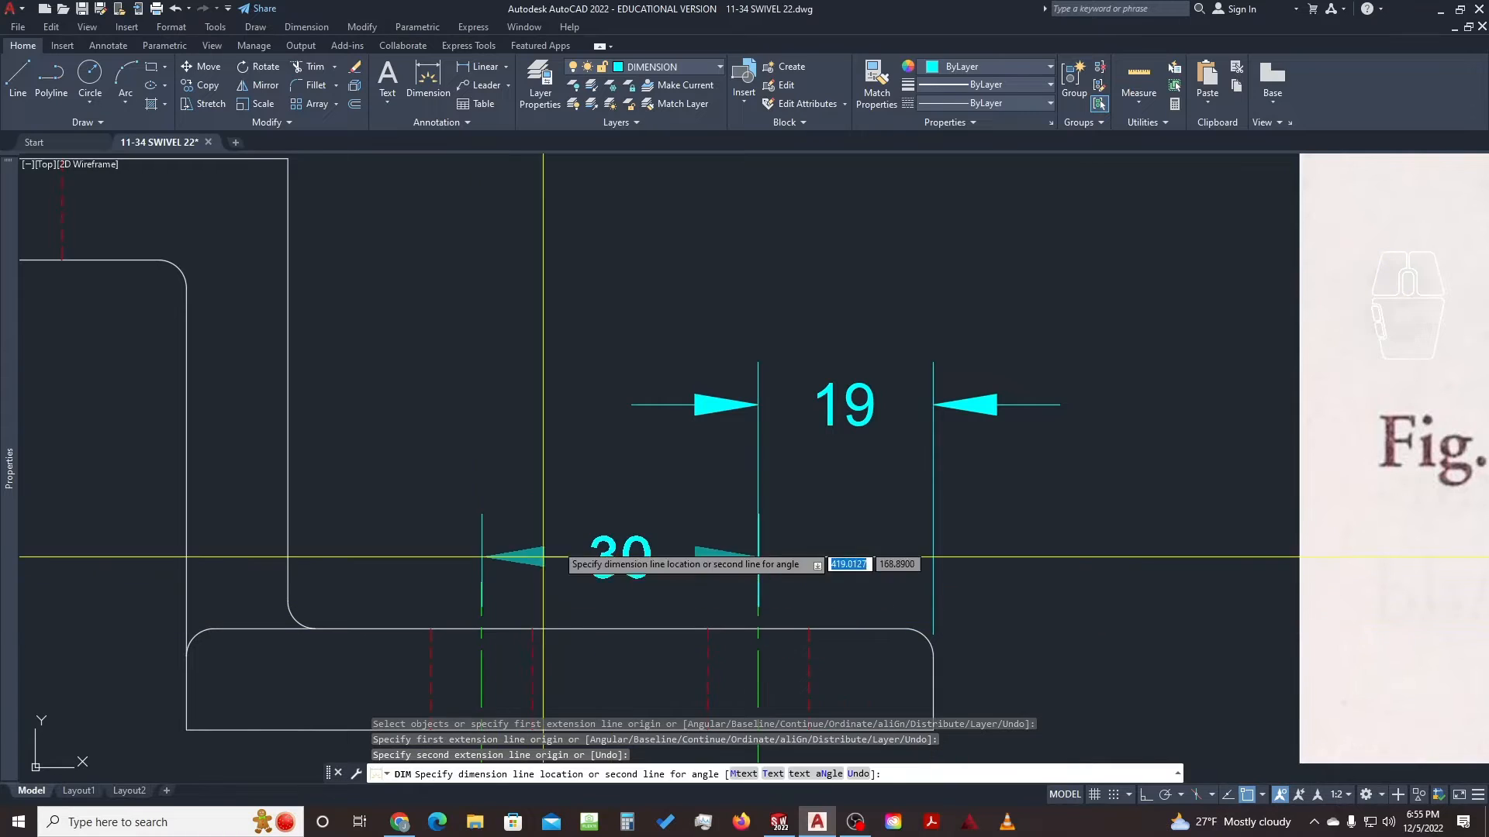
click(758, 404)
scroll(574, 423, down, 3)
scroll(635, 403, up, 2)
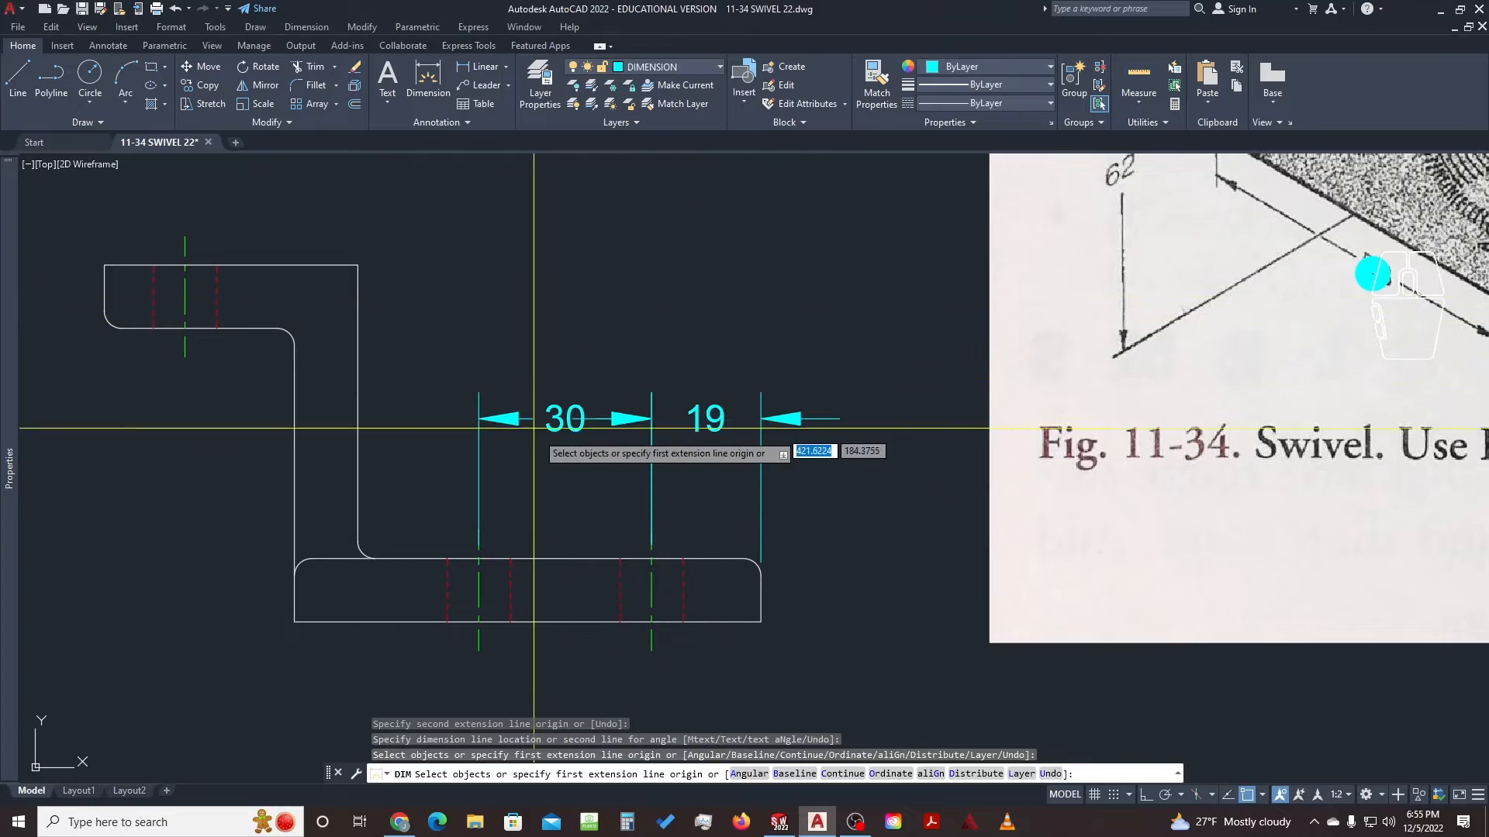
scroll(590, 425, up, 2)
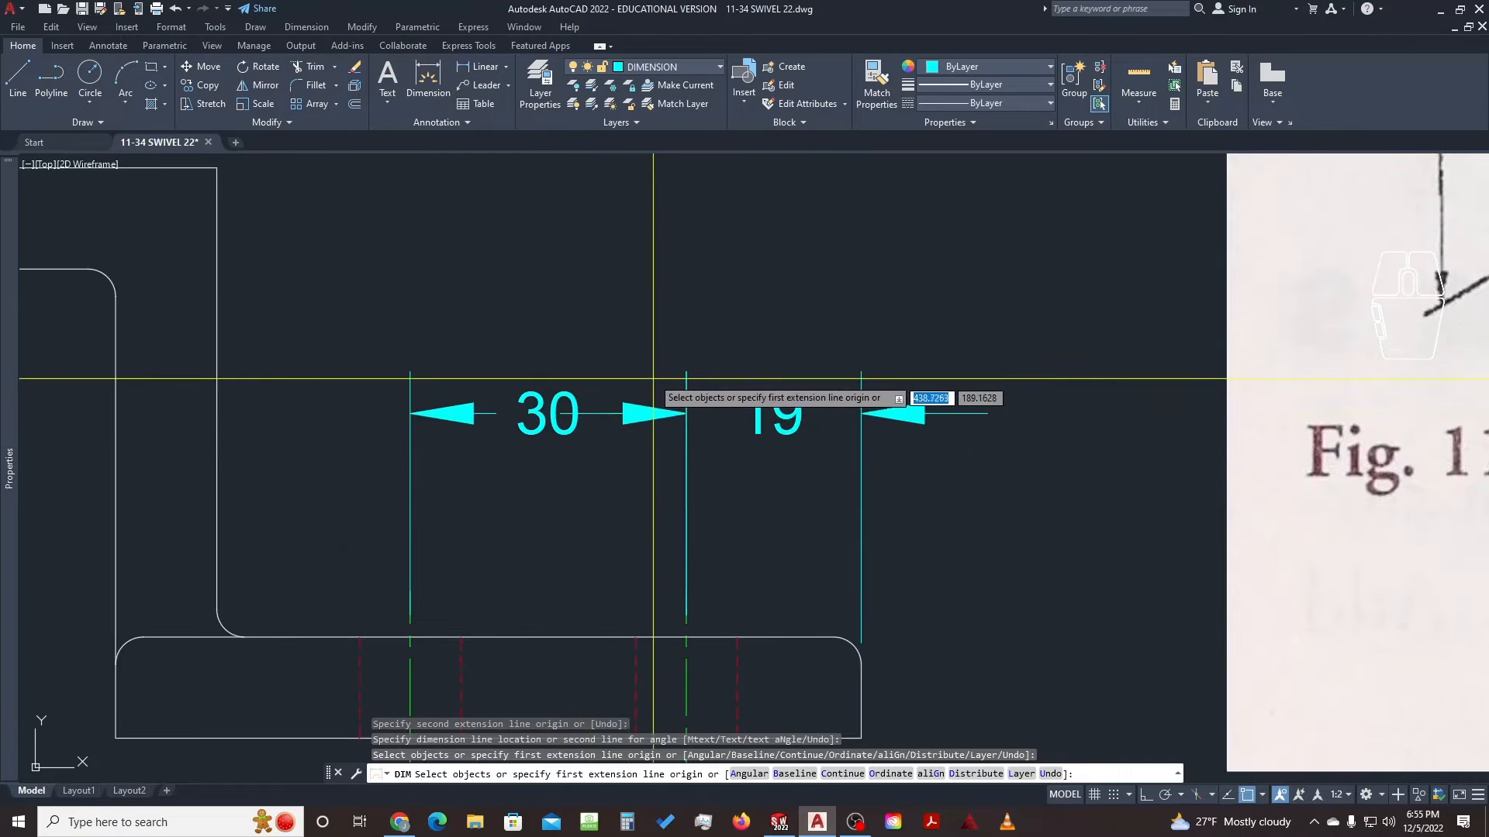
key(Escape)
key(Escape)
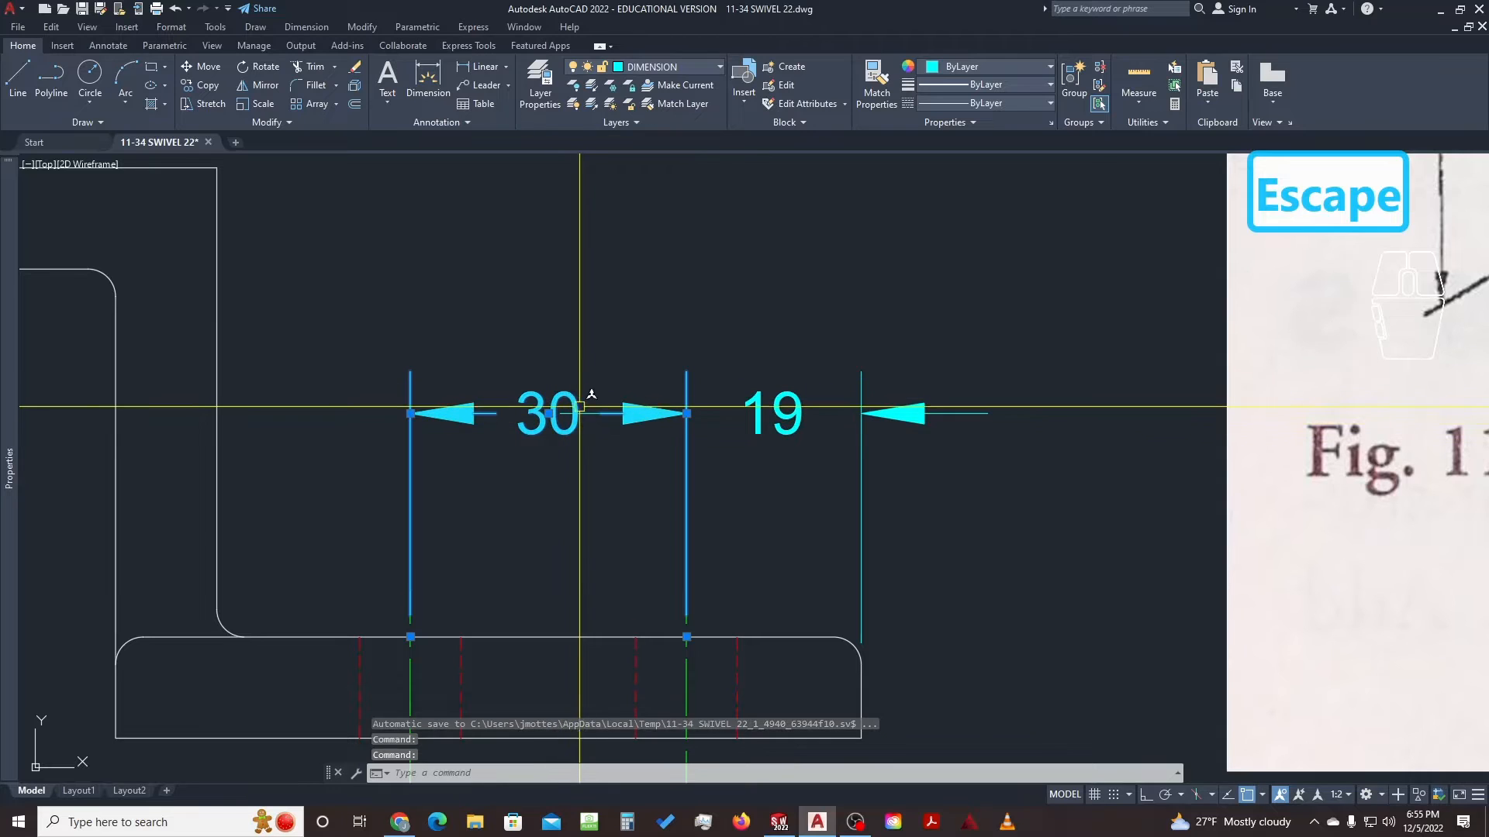
Compare the new 30 and 19 dimensions against the reference picture
click(945, 412)
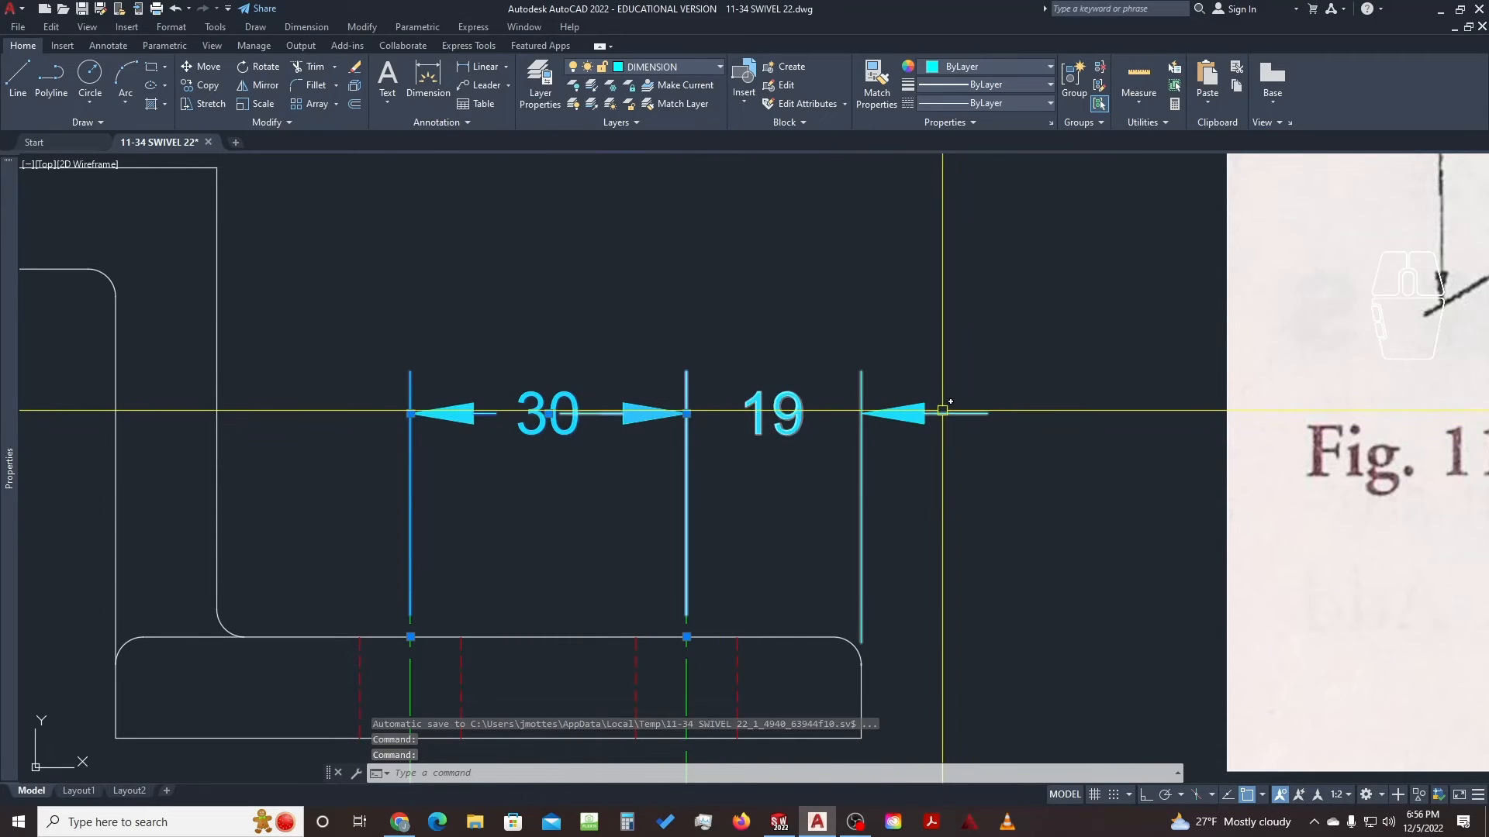
key(Escape)
key(Escape)
click(909, 380)
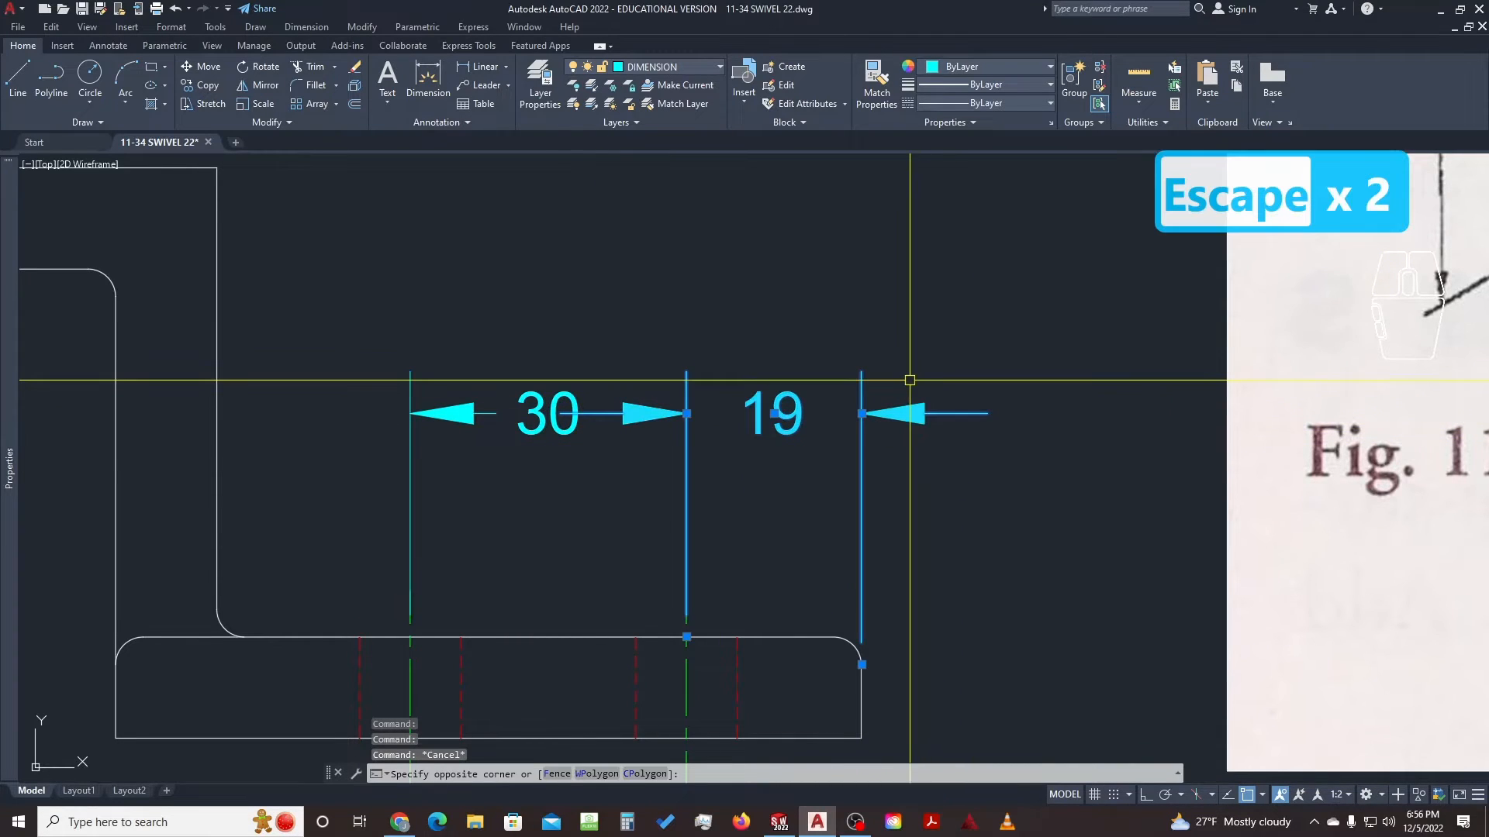
key(Escape)
key(Escape)
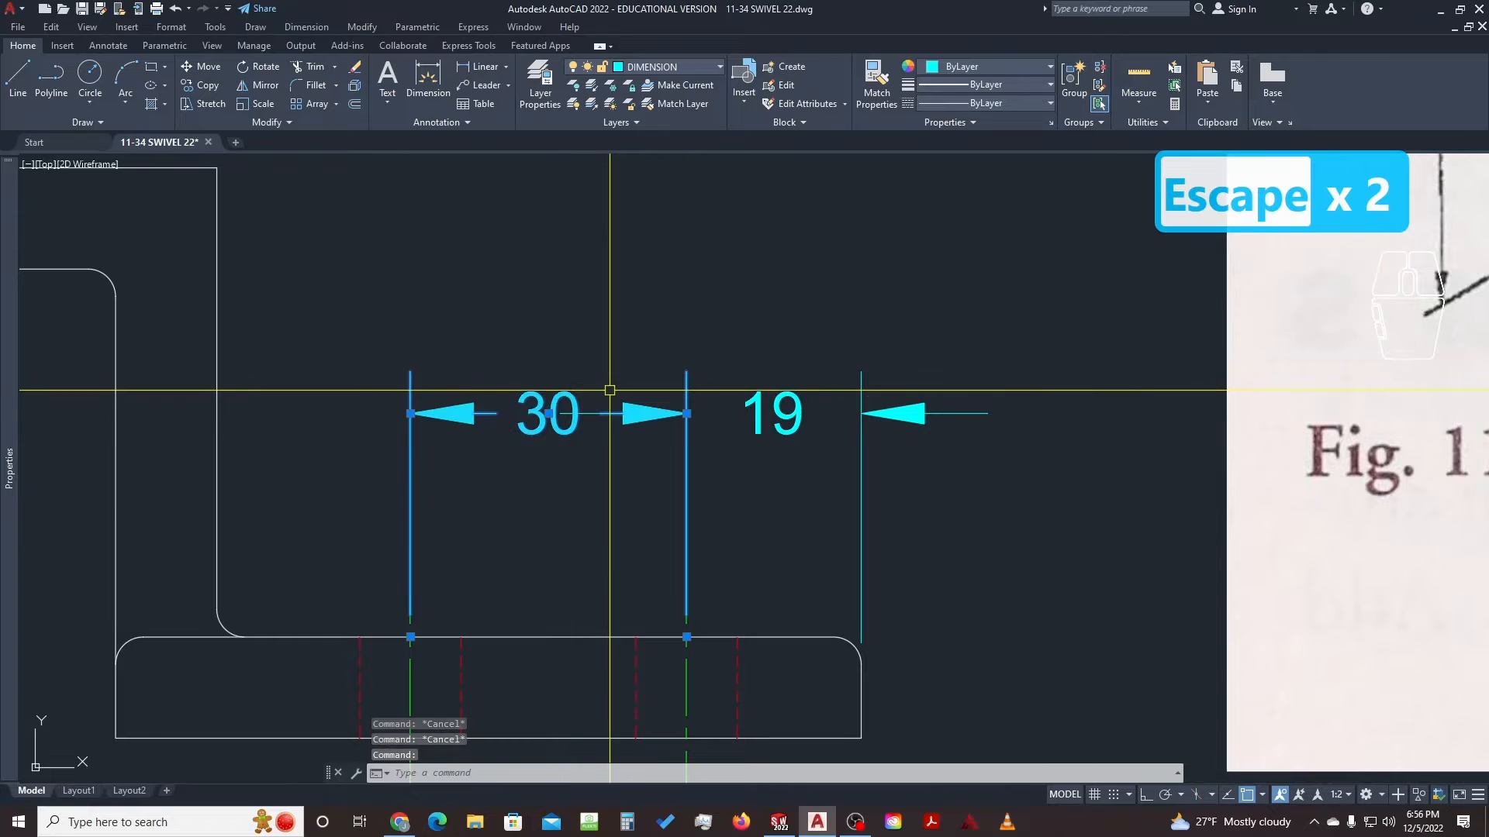
scroll(599, 357, down, 4)
middle_drag(774, 293, 582, 506)
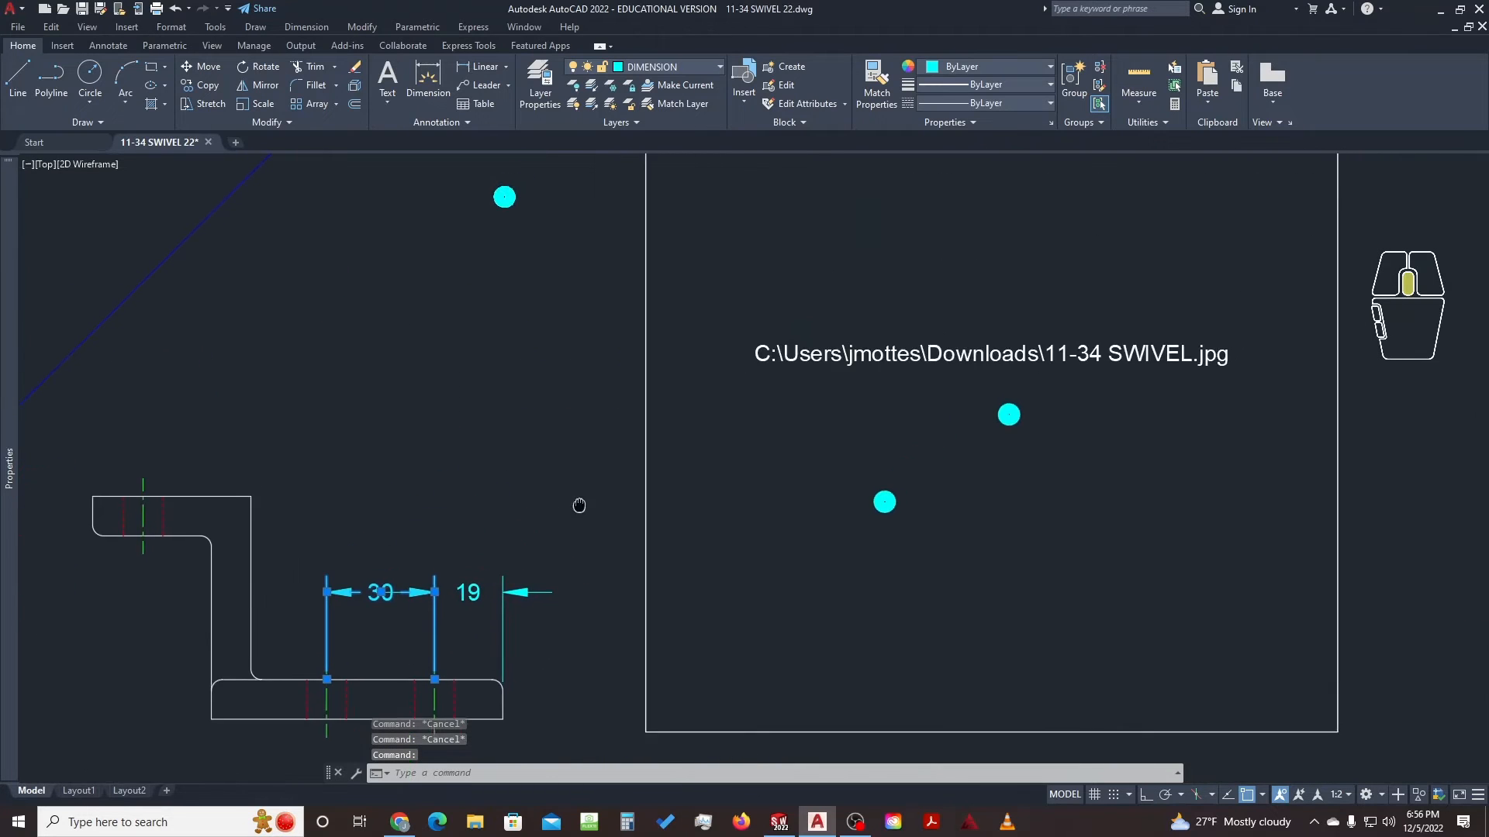
middle_drag(598, 416, 631, 524)
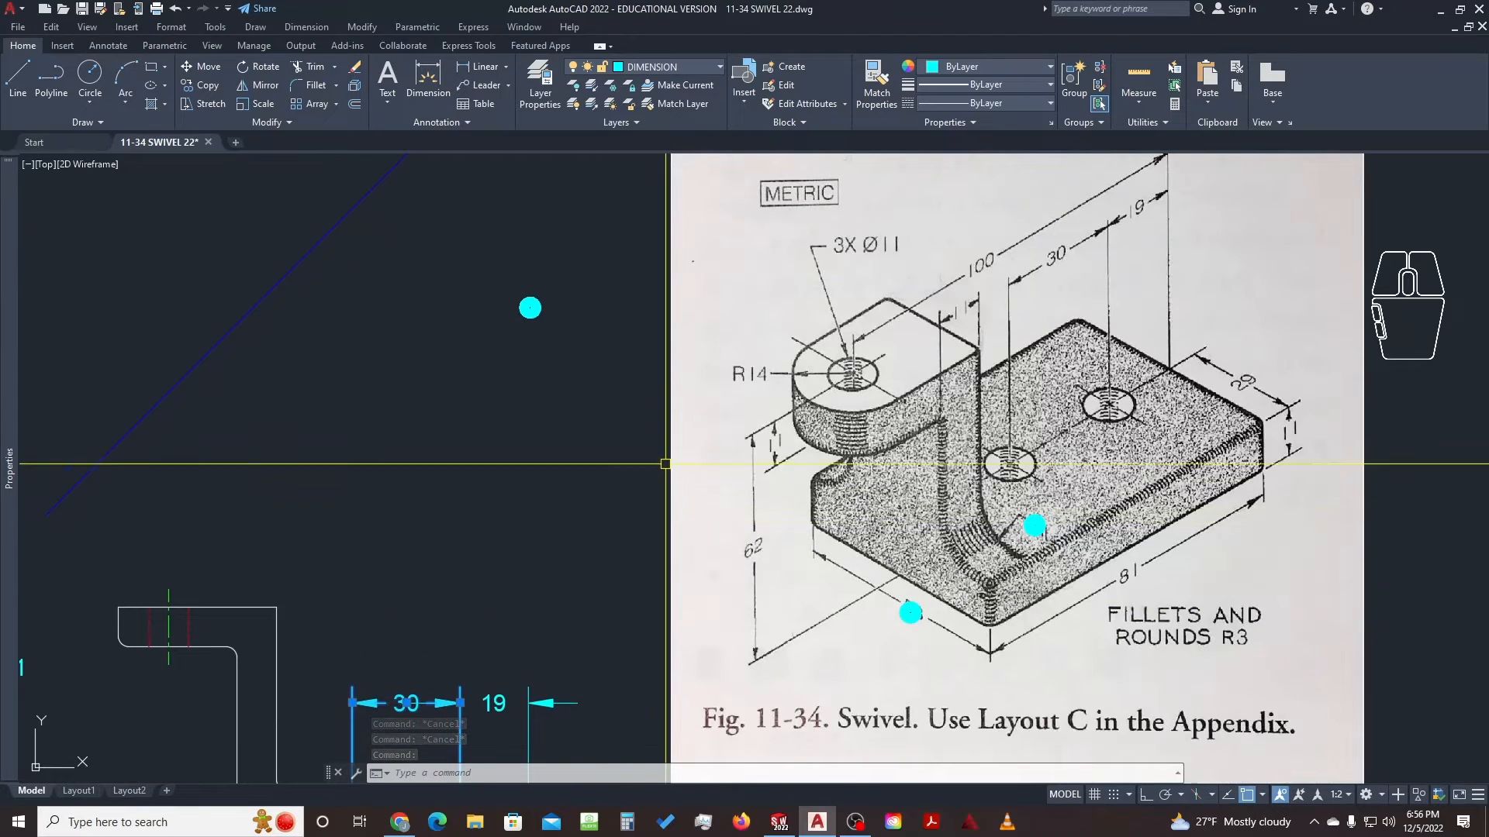
middle_drag(642, 434, 798, 273)
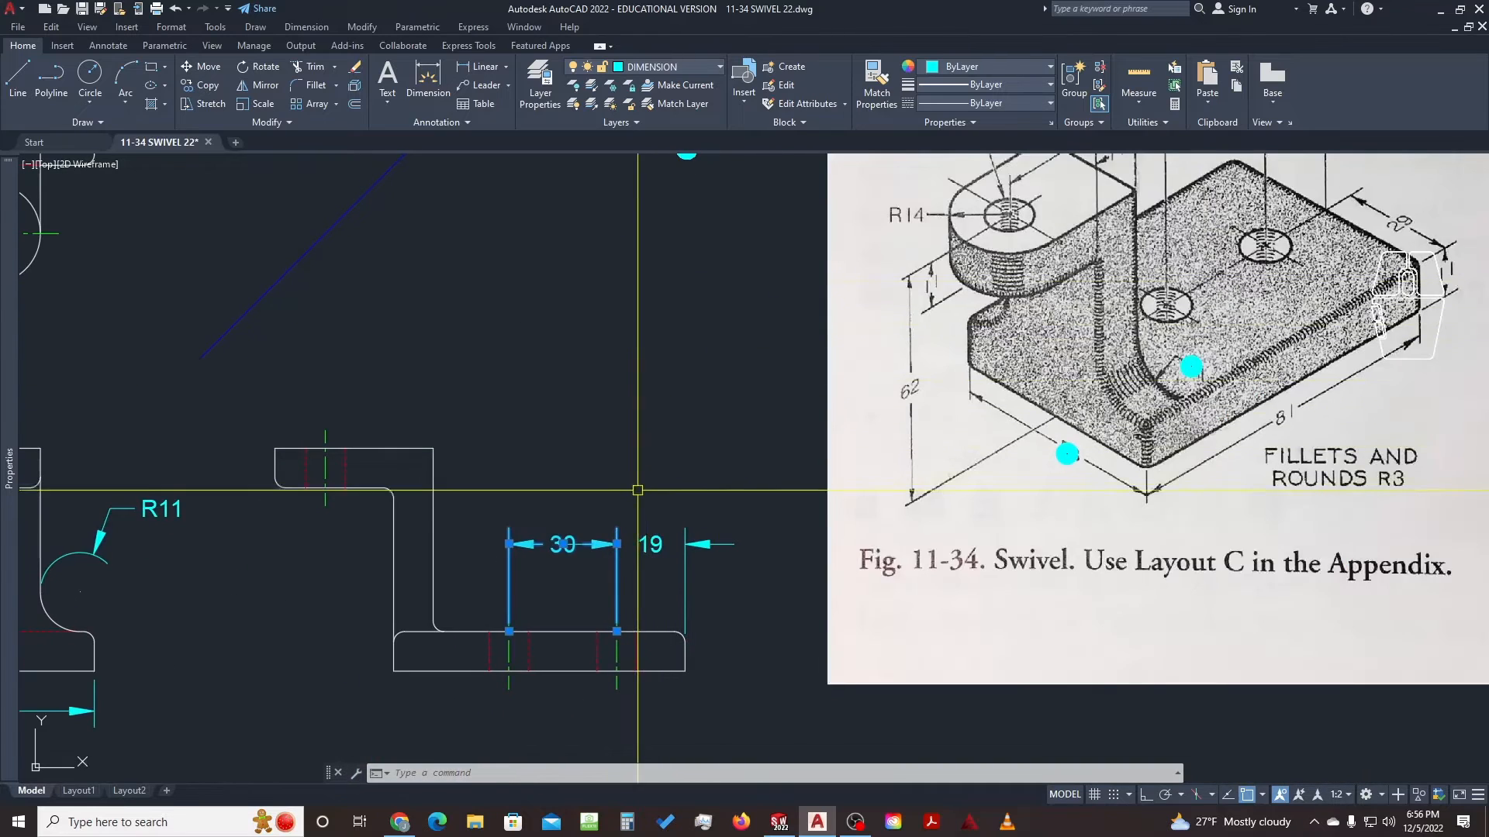
scroll(618, 549, up, 2)
middle_drag(637, 533, 635, 472)
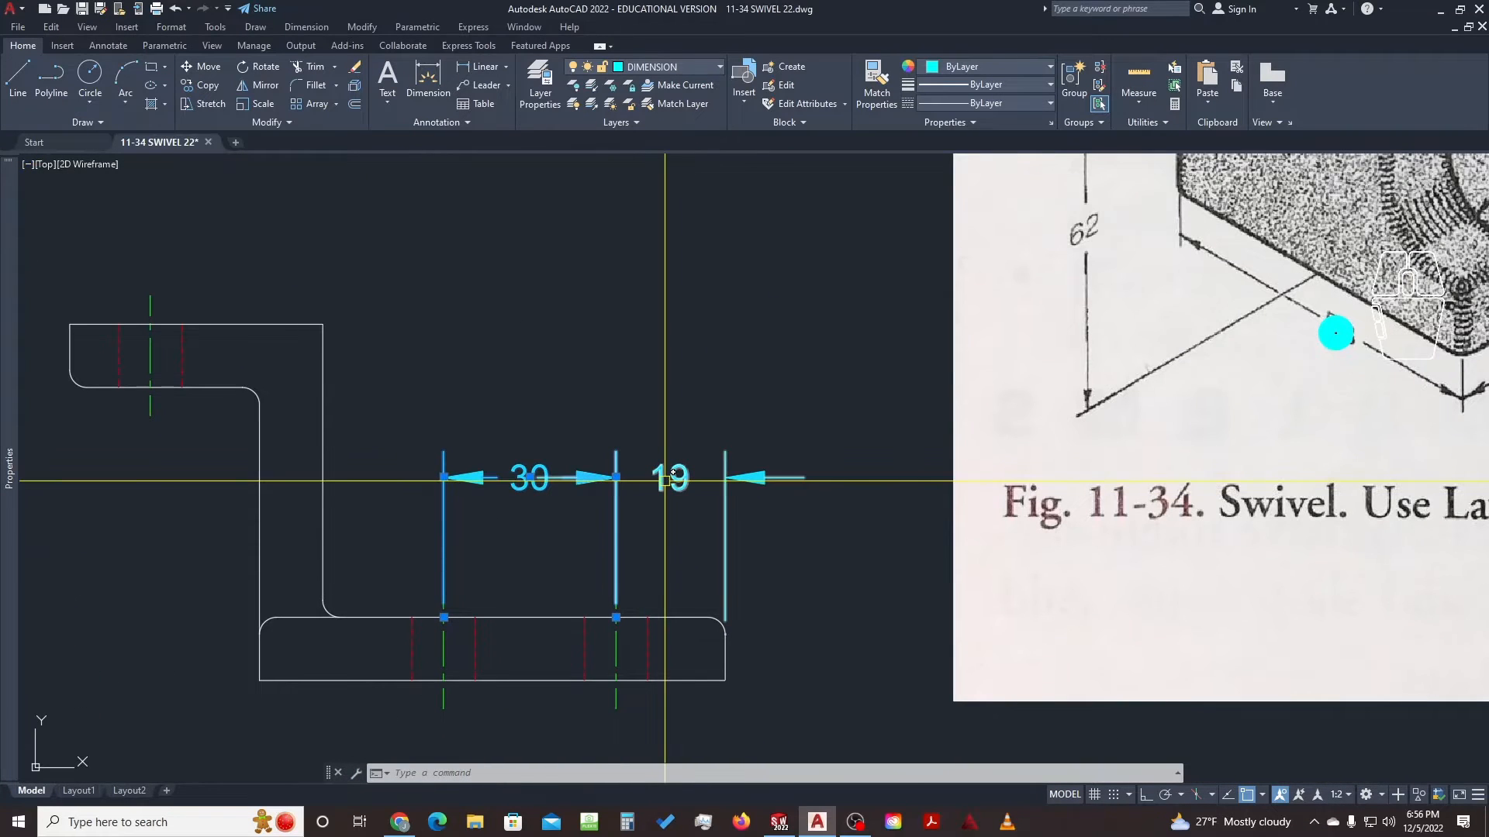
key(Escape)
key(Escape)
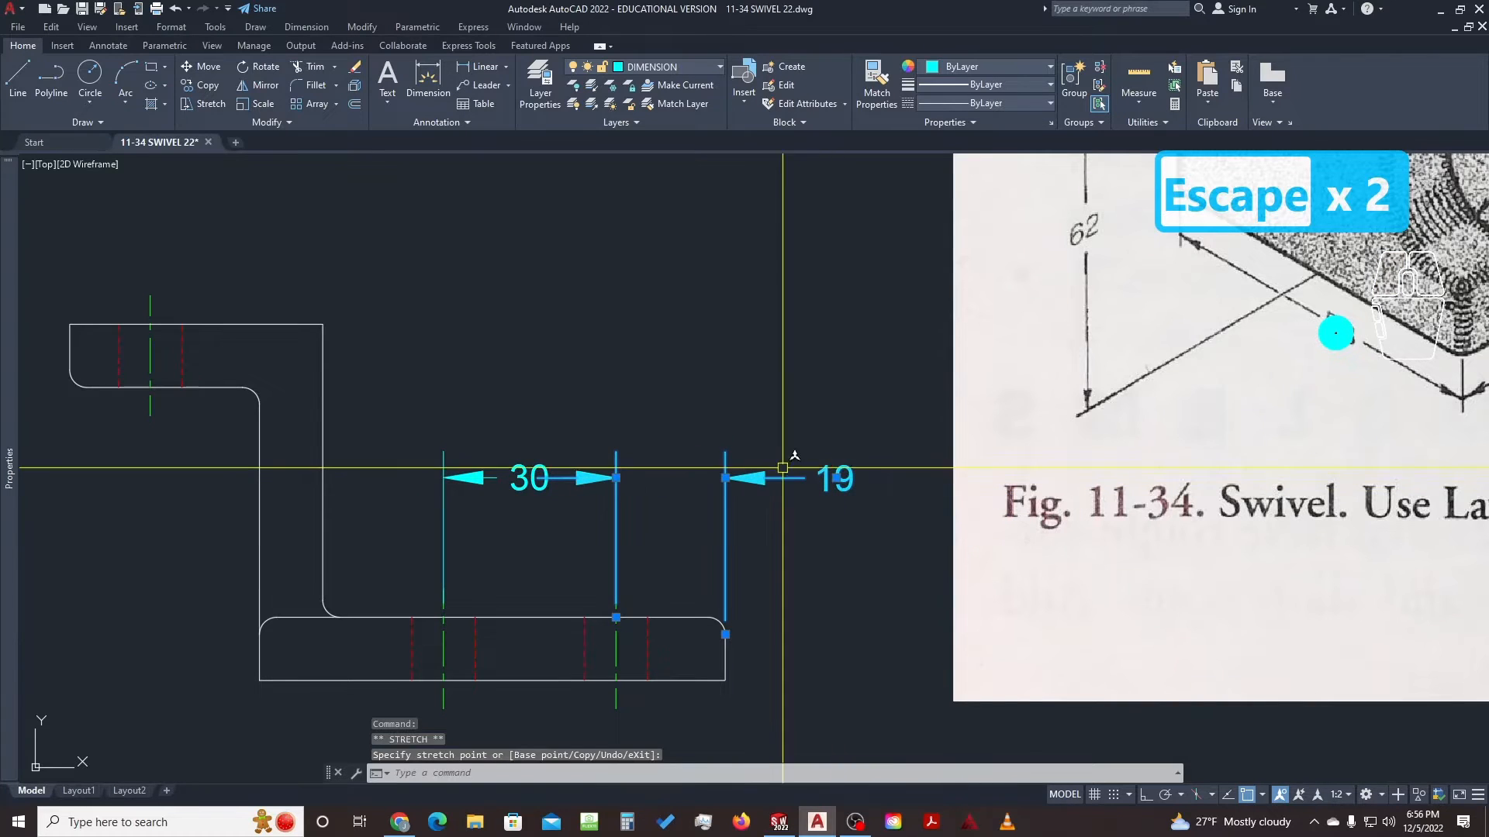
Centre the 19 text between its extension lines and align its dimension line with the 30
key(Escape)
key(Escape)
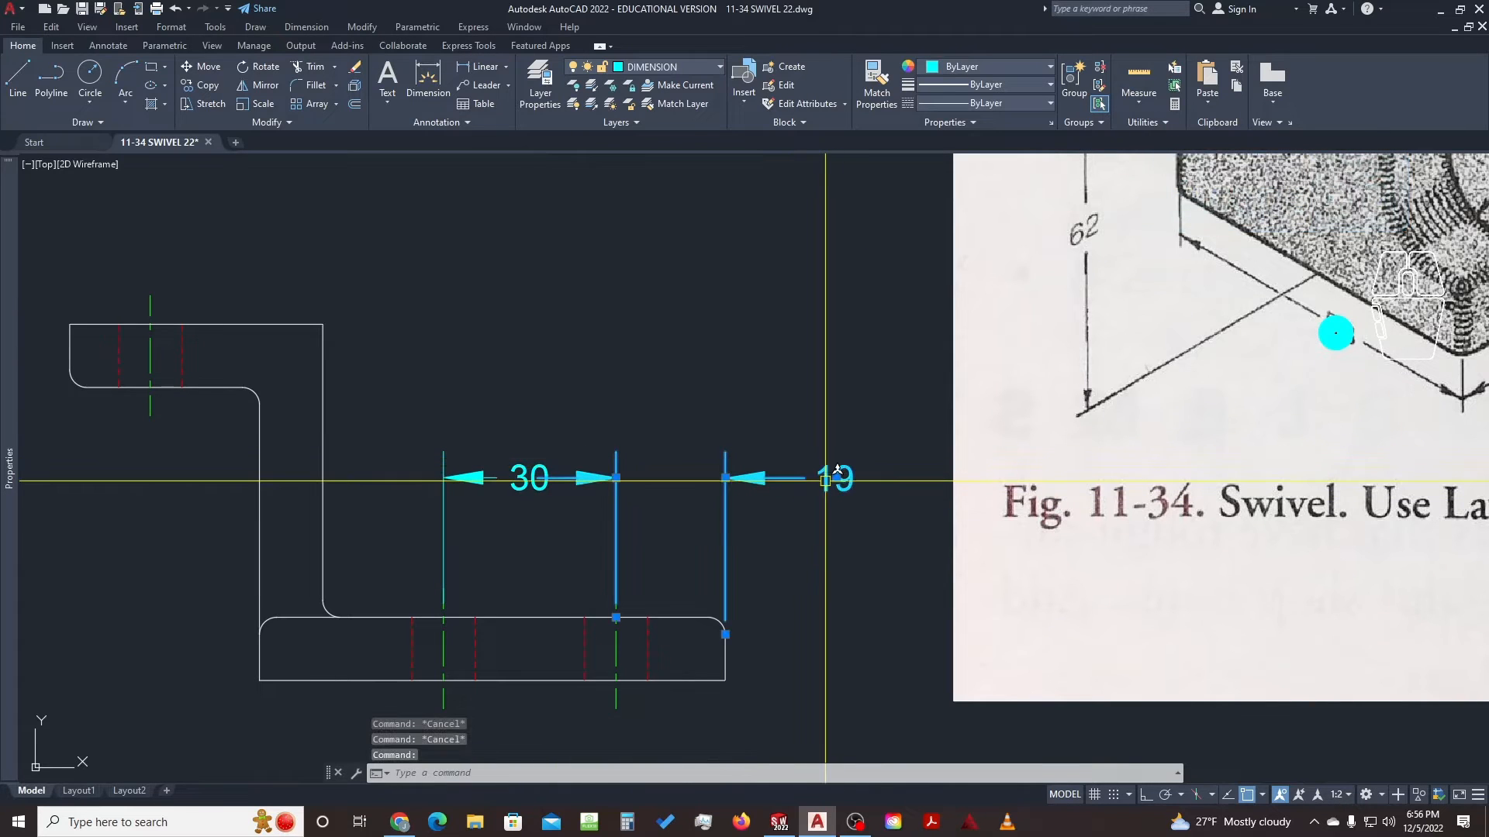
click(668, 491)
click(616, 490)
click(616, 477)
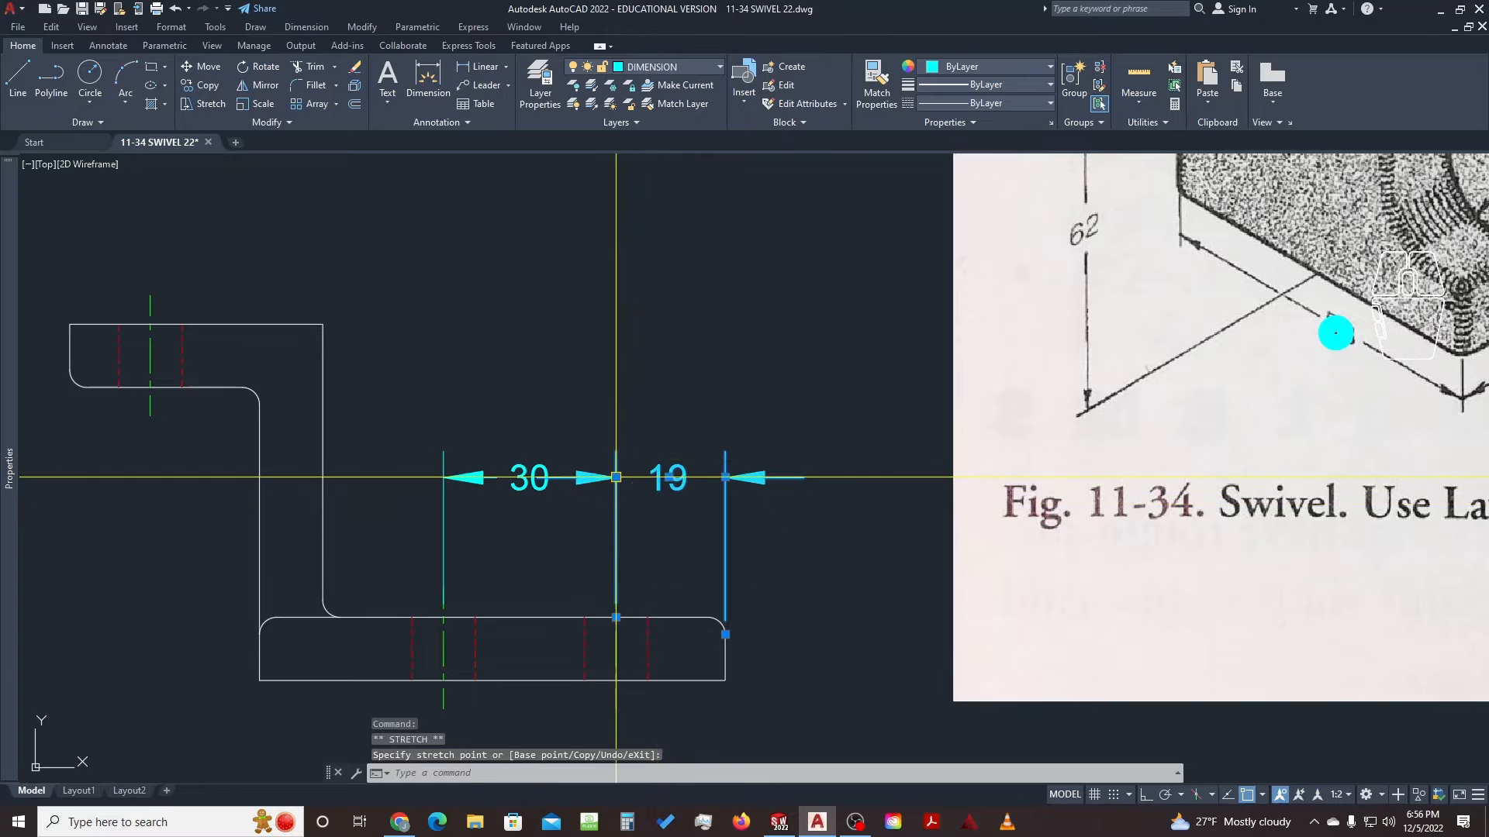
key(Escape)
key(Escape)
scroll(566, 465, up, 4)
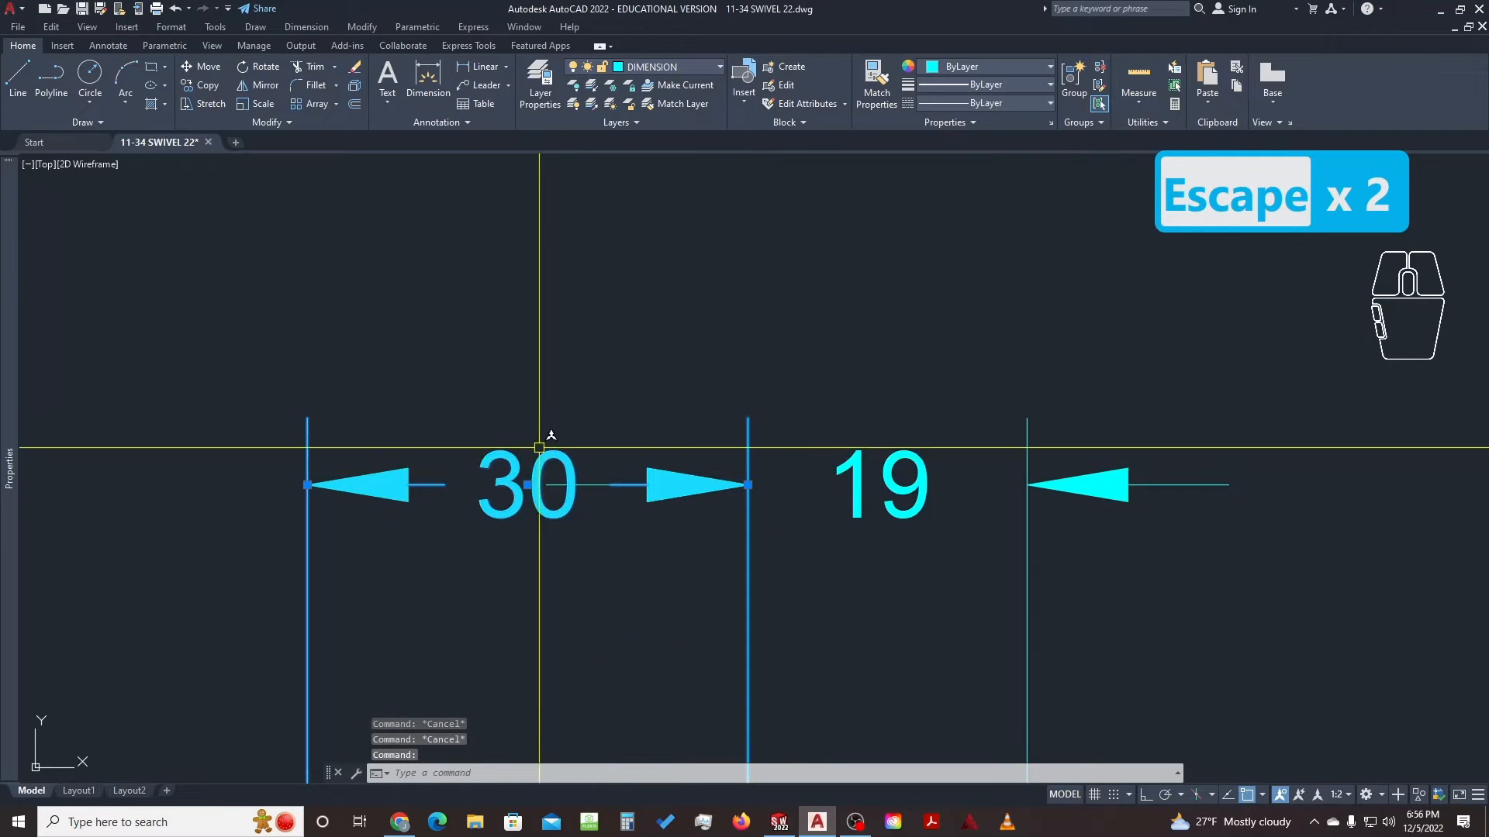
scroll(555, 448, down, 2)
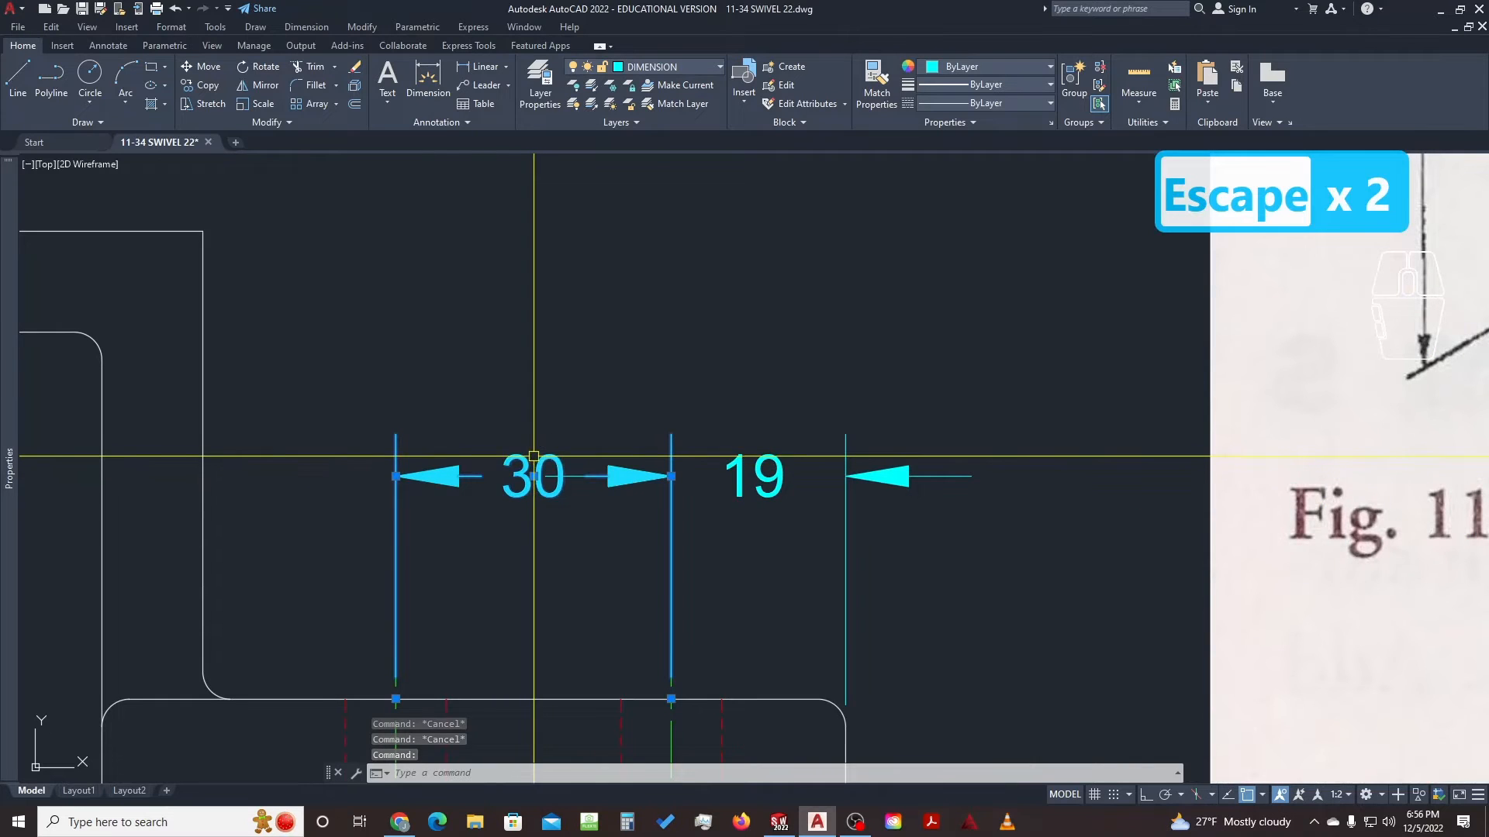
key(Escape)
key(Escape)
key(Escape)
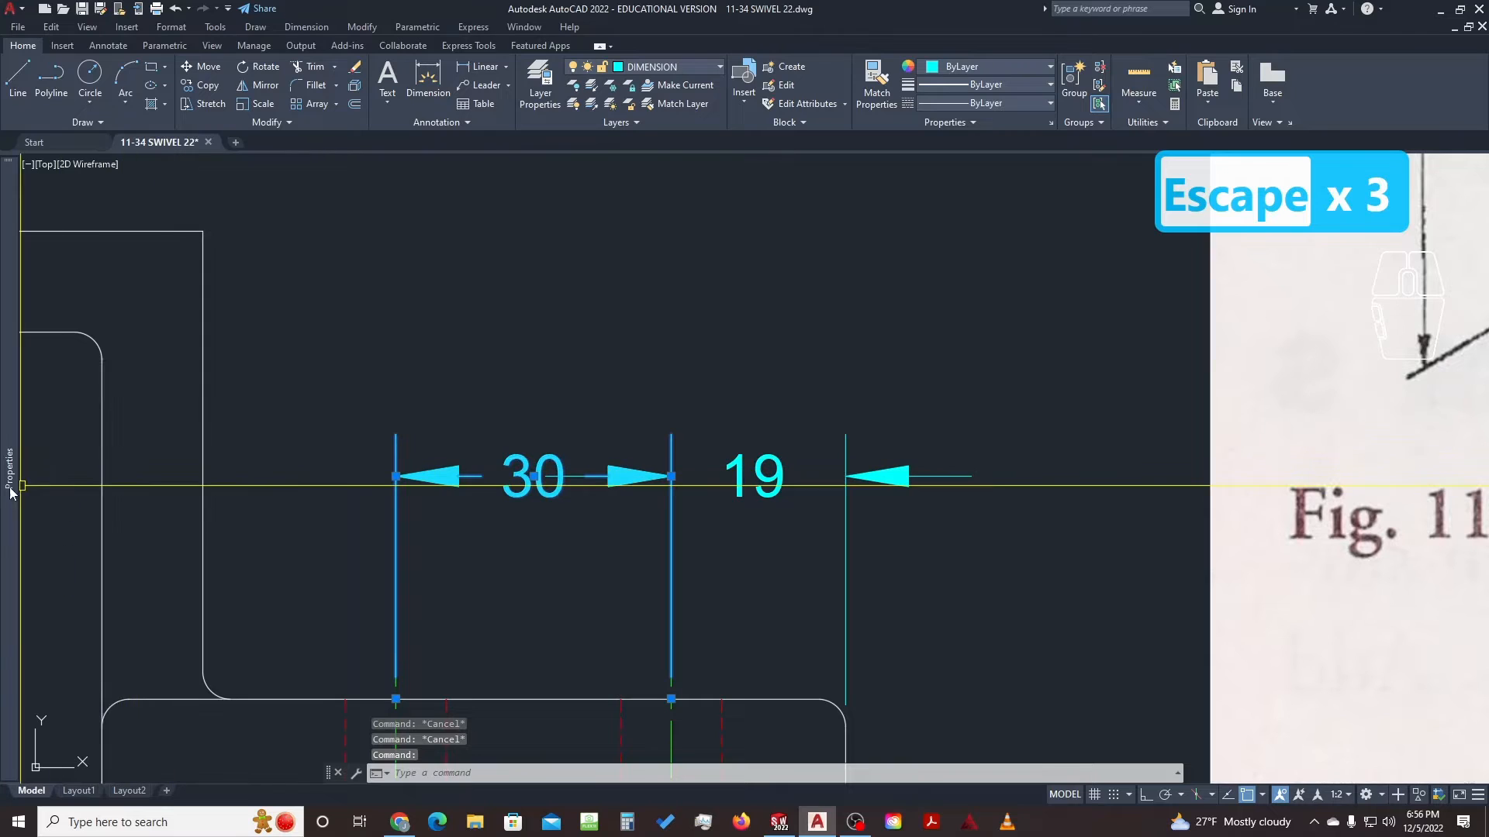
Set the 30 dimension's text fill colour to Background in Properties
mouse_move(4, 486)
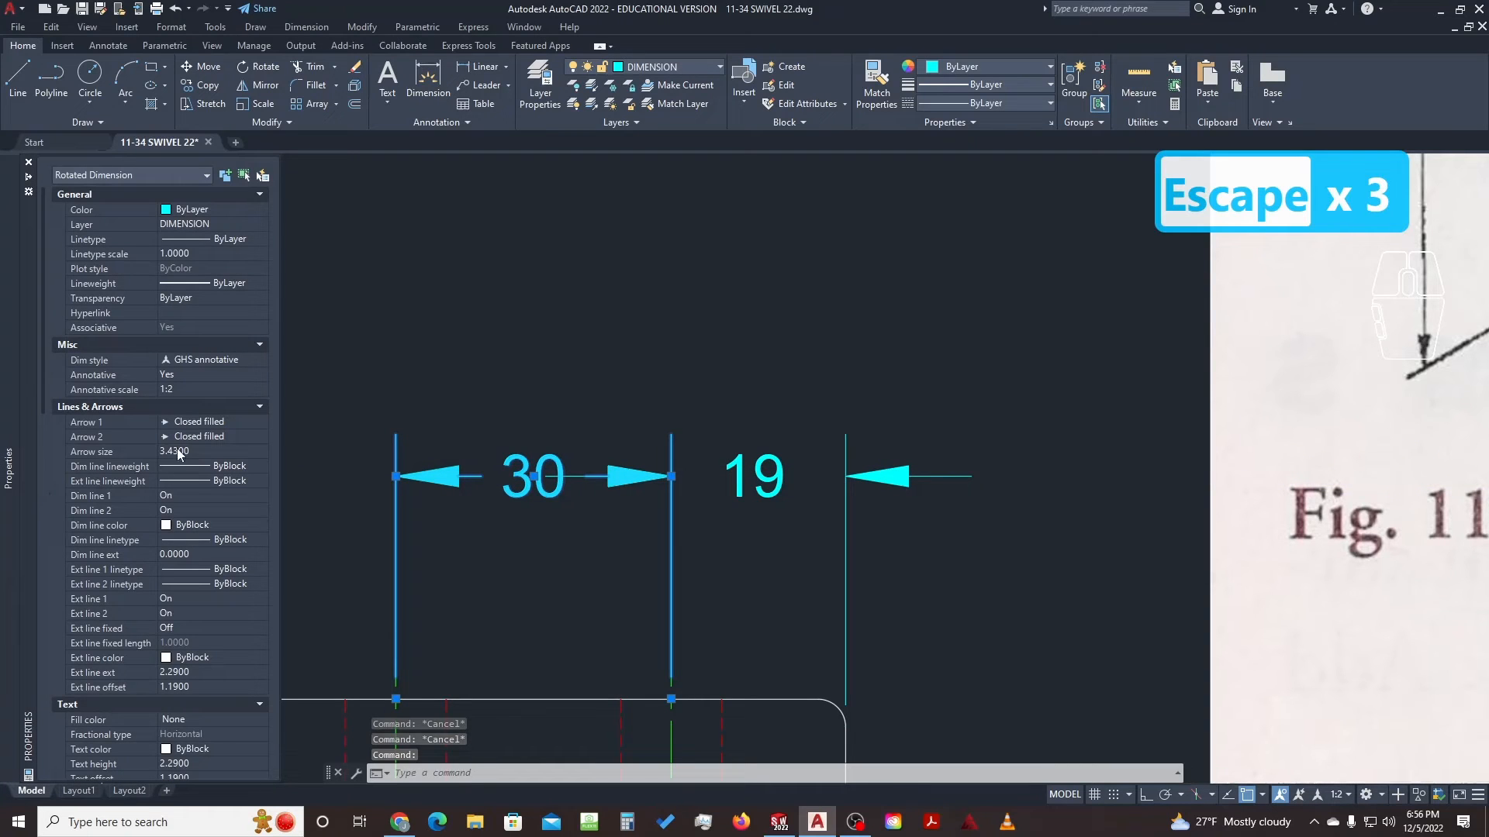
scroll(143, 431, down, 4)
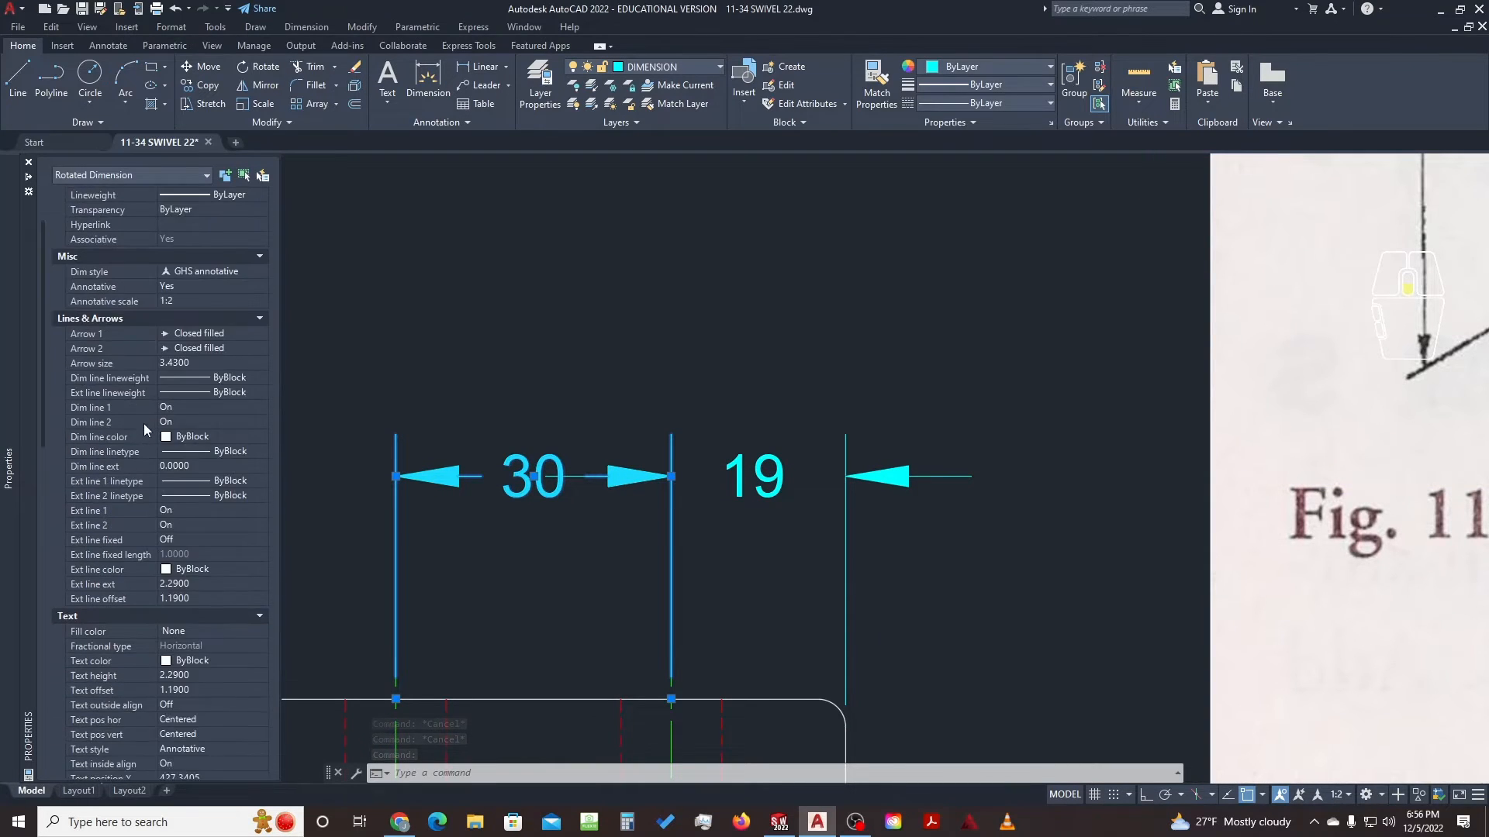
scroll(137, 453, down, 2)
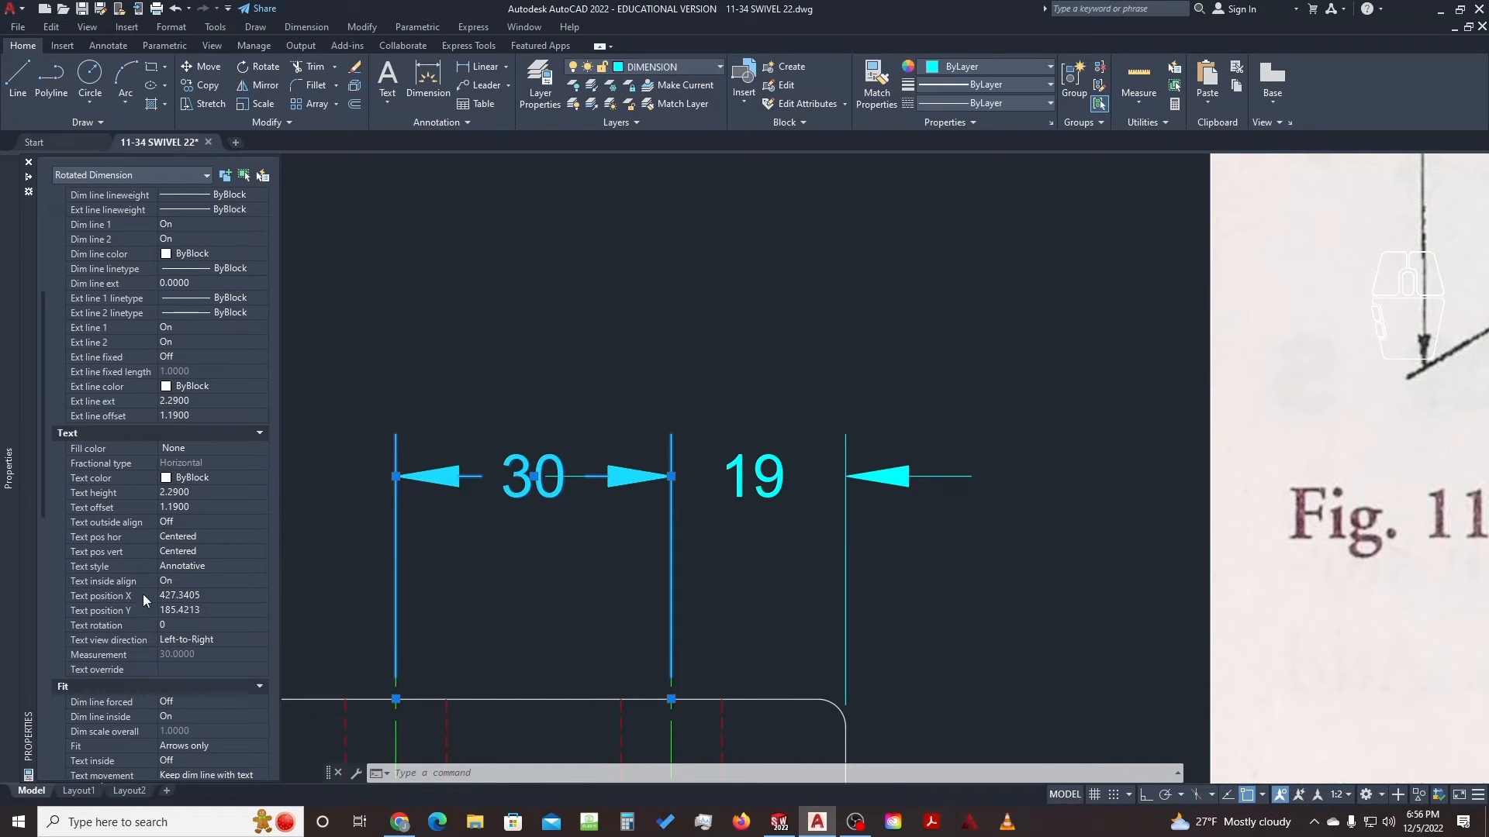
click(218, 449)
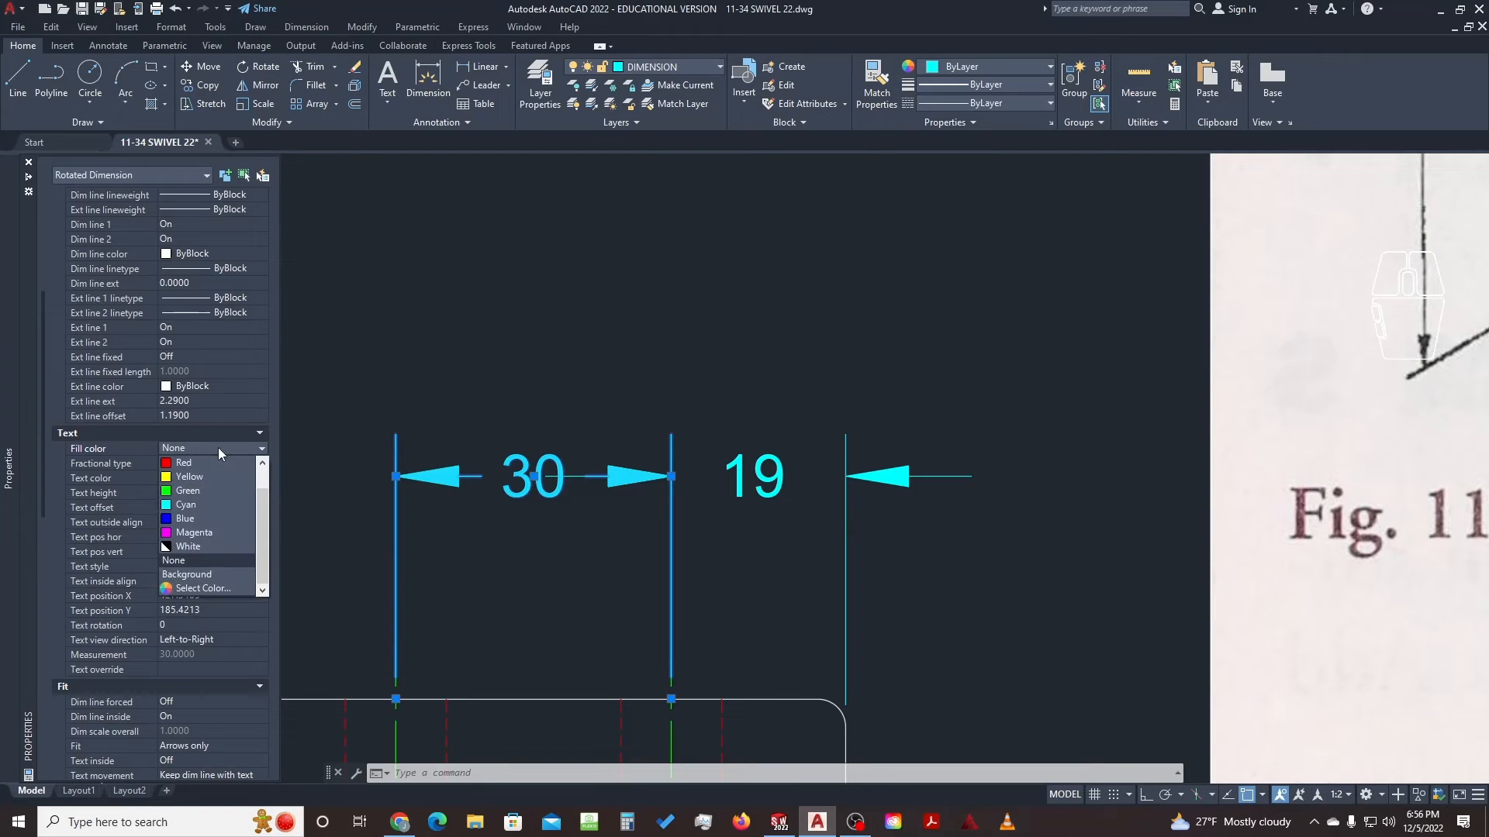
click(211, 573)
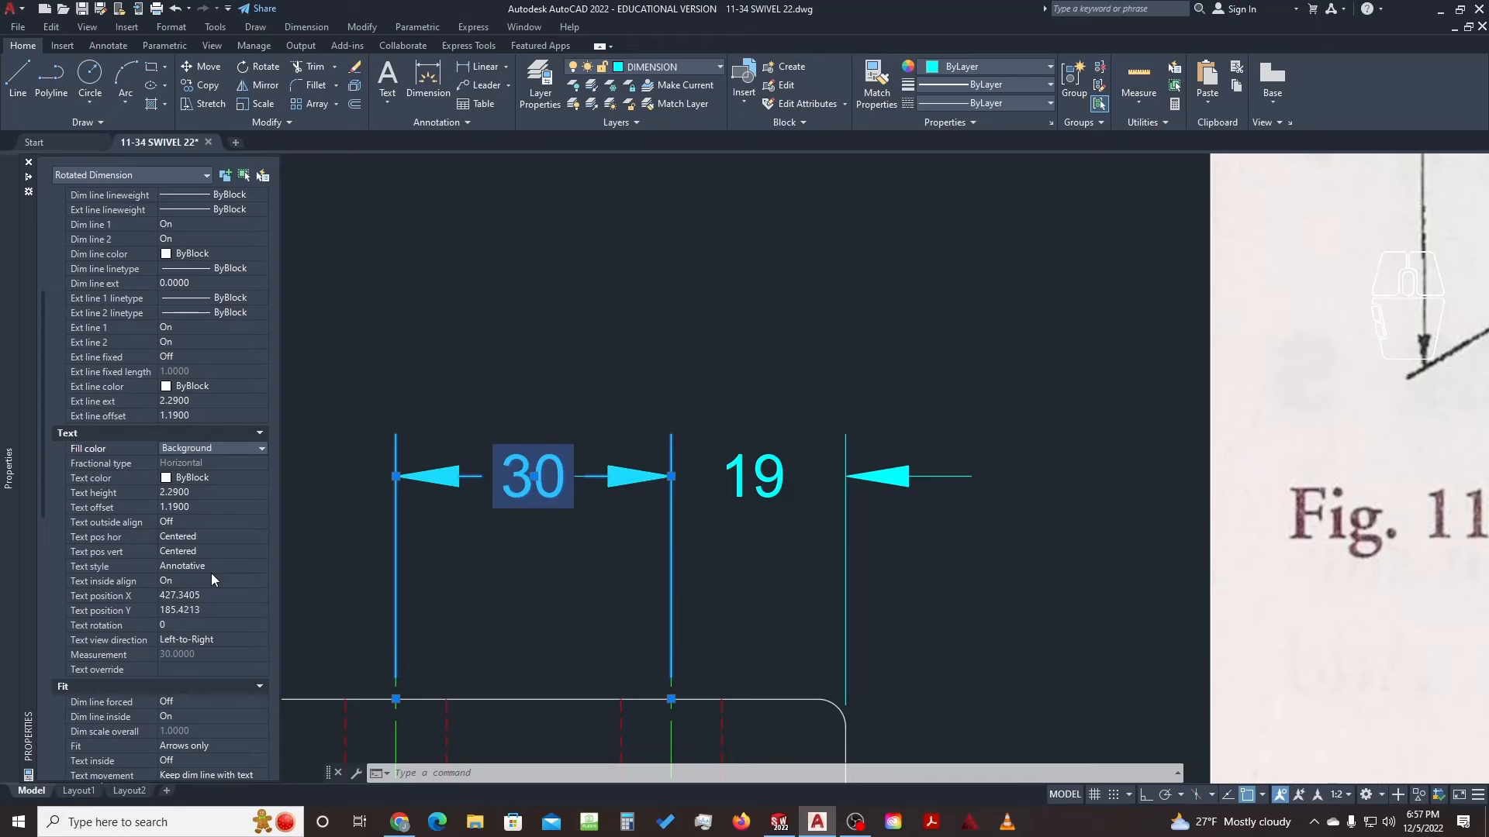
key(ctrl+1)
key(Escape)
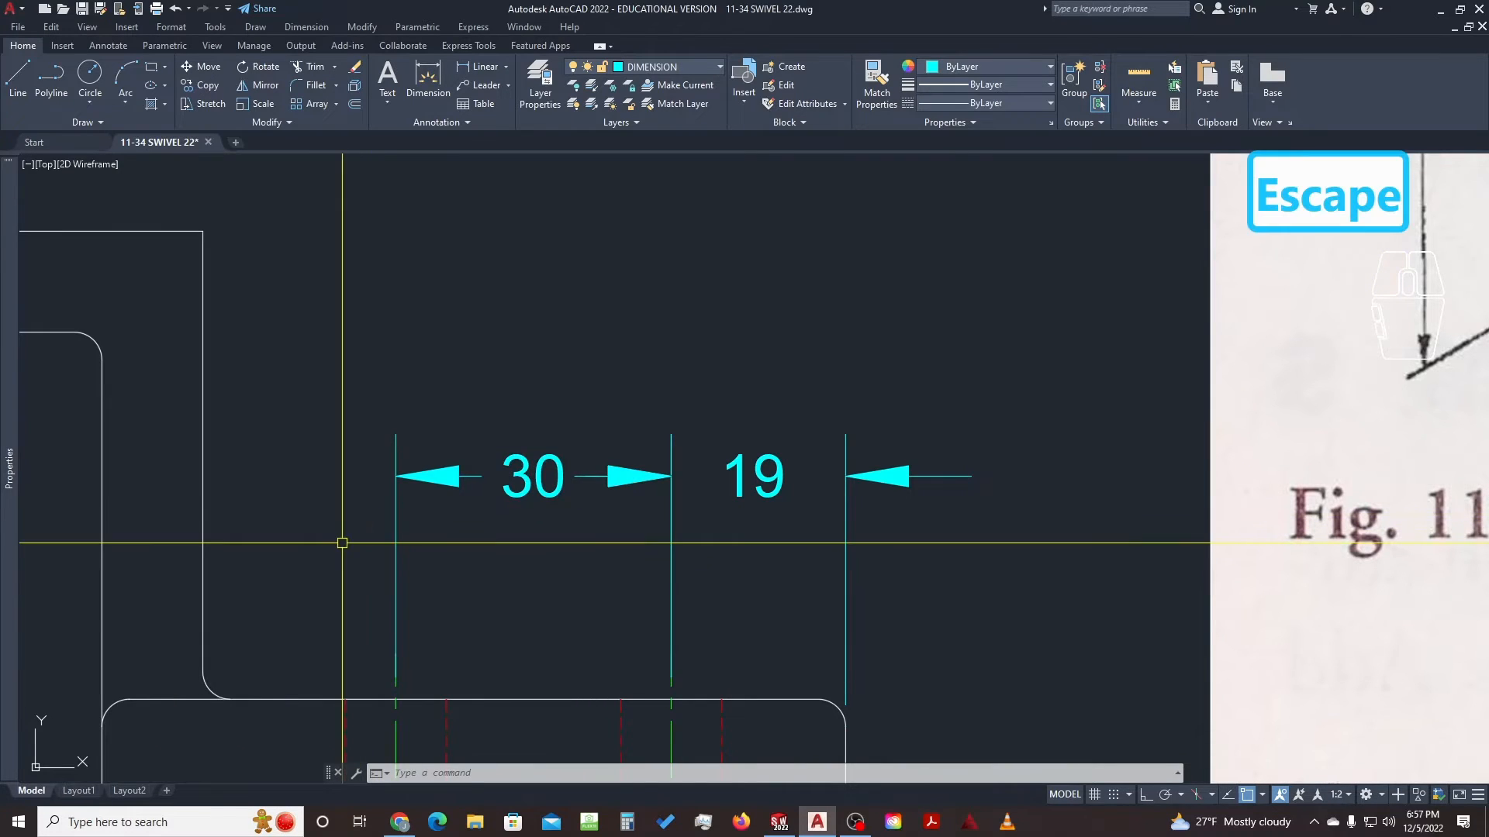
Reselect the 30 dimension and confirm Background as its text fill colour
click(533, 490)
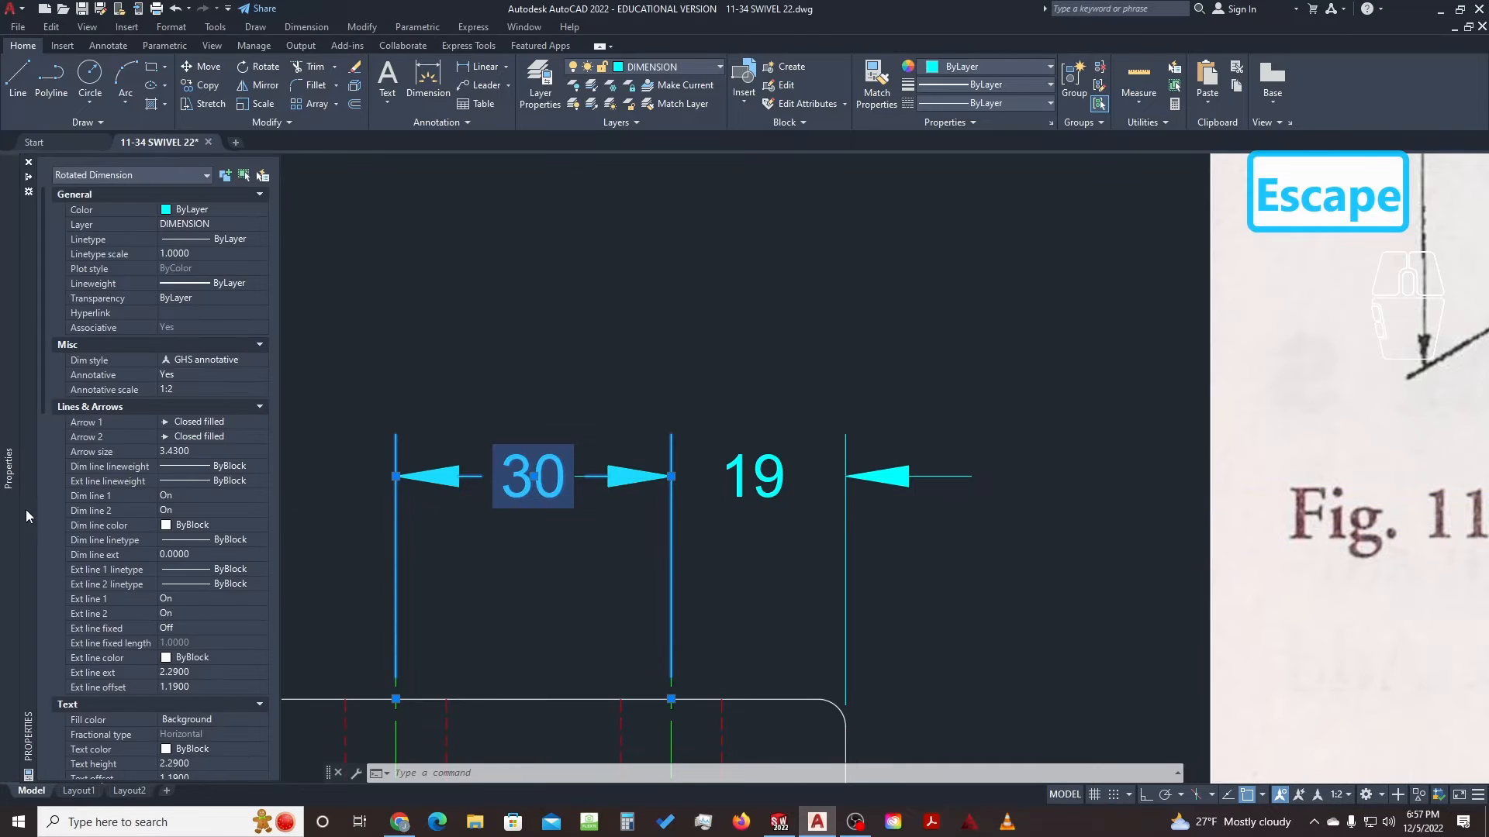
scroll(181, 524, down, 5)
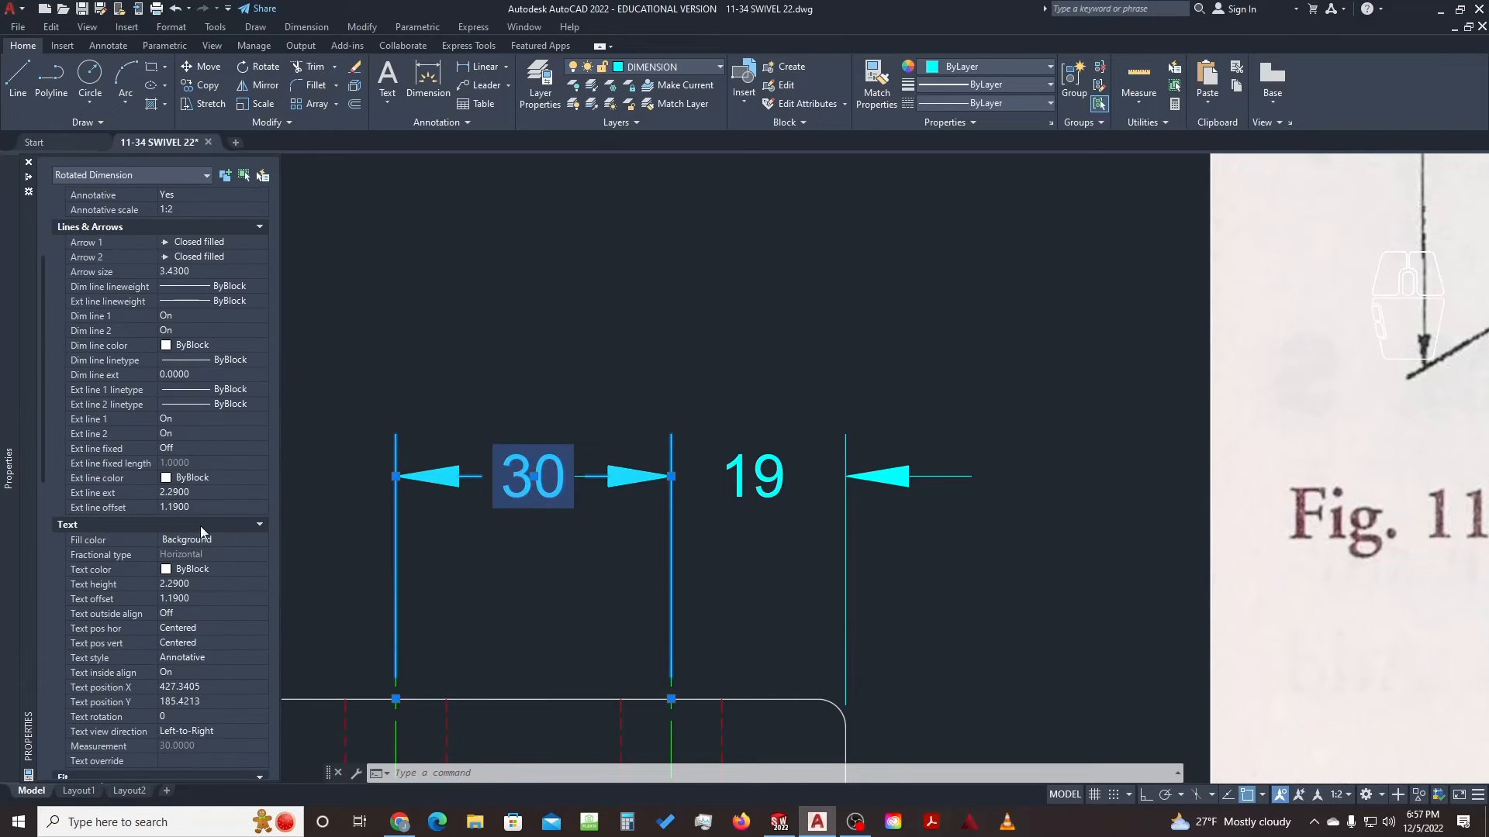
click(213, 541)
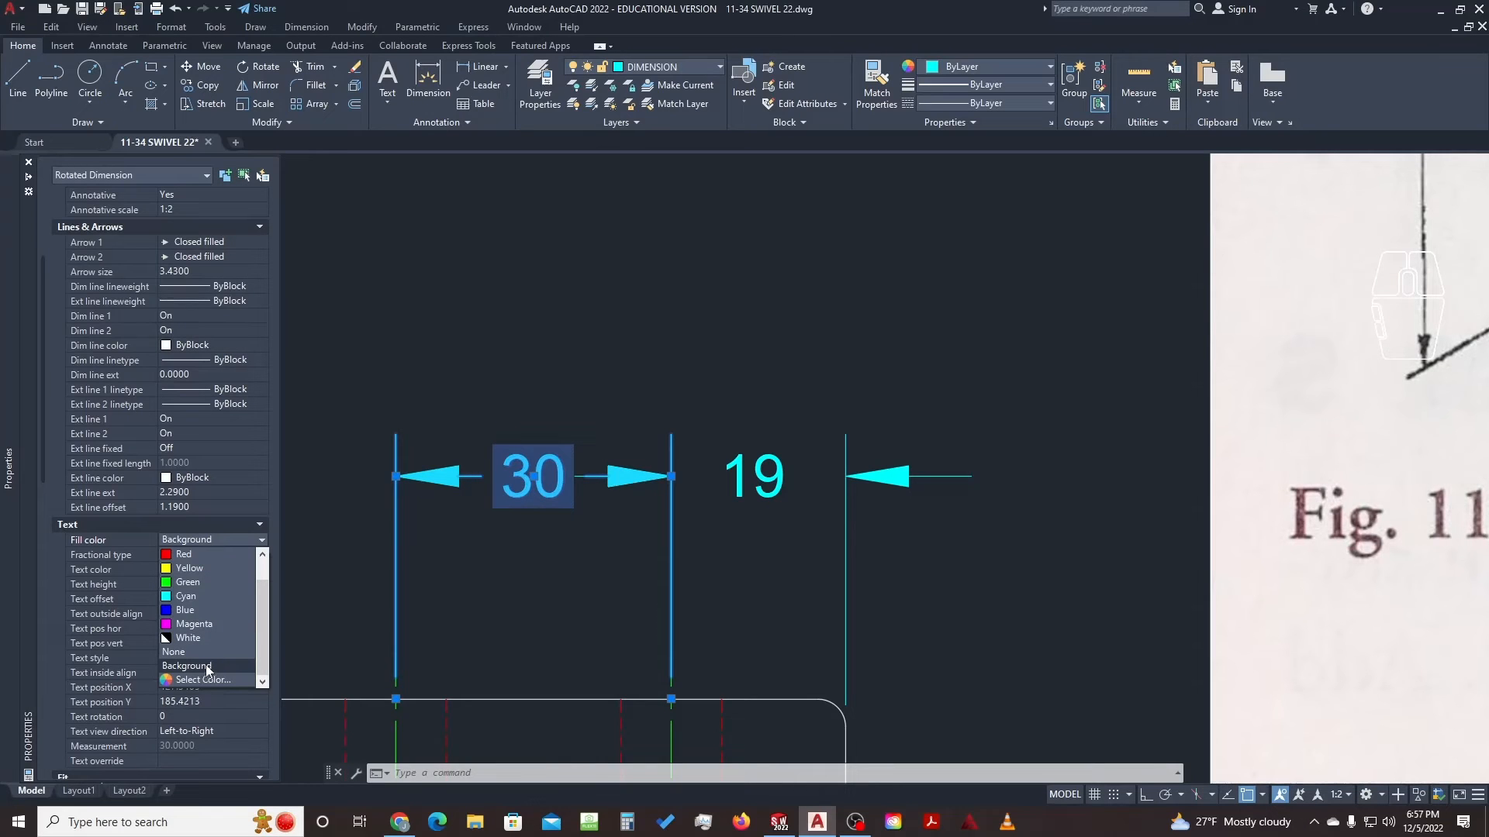
click(186, 666)
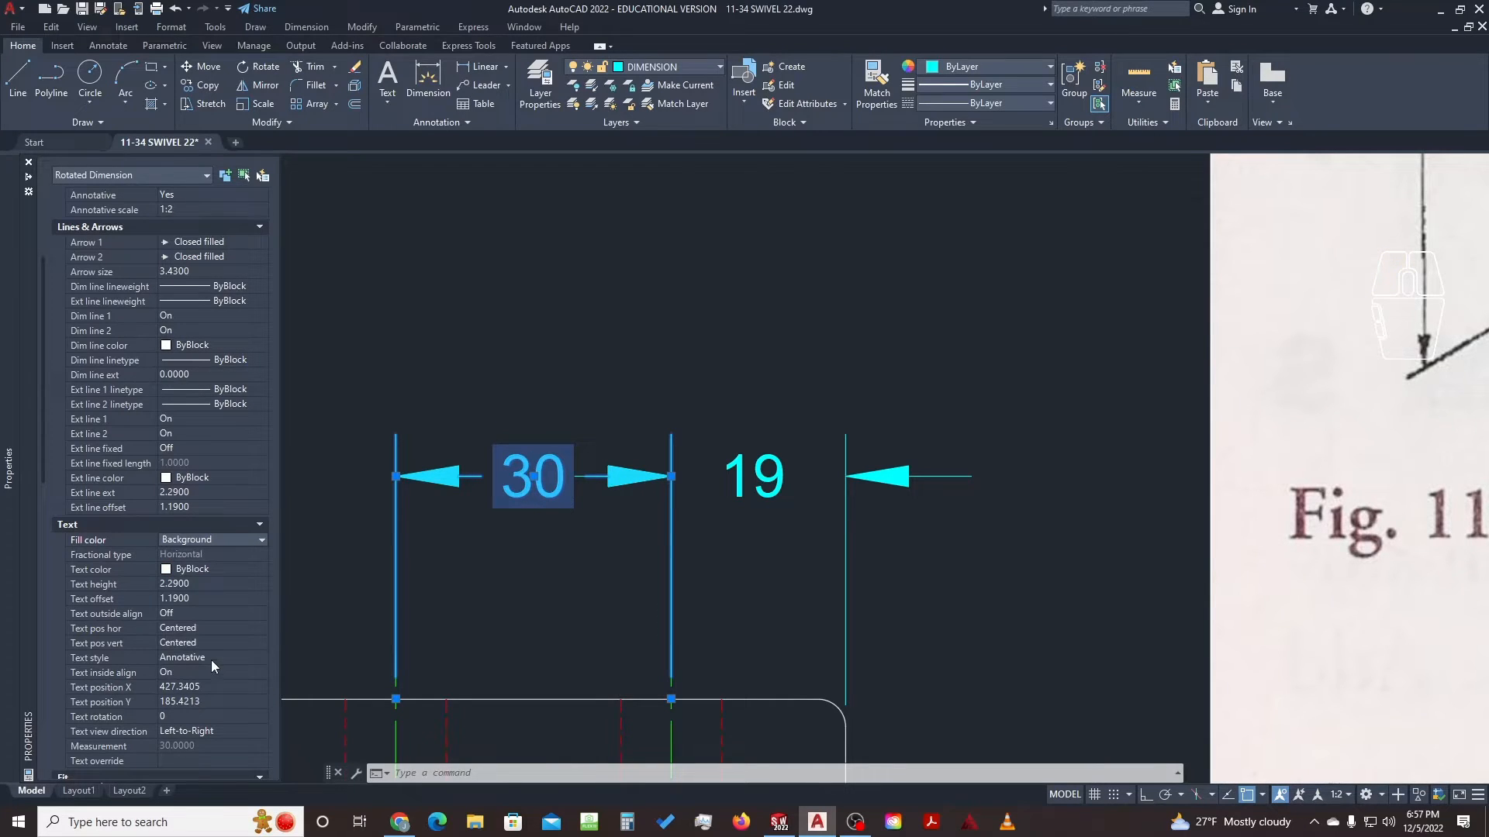
click(534, 540)
click(496, 561)
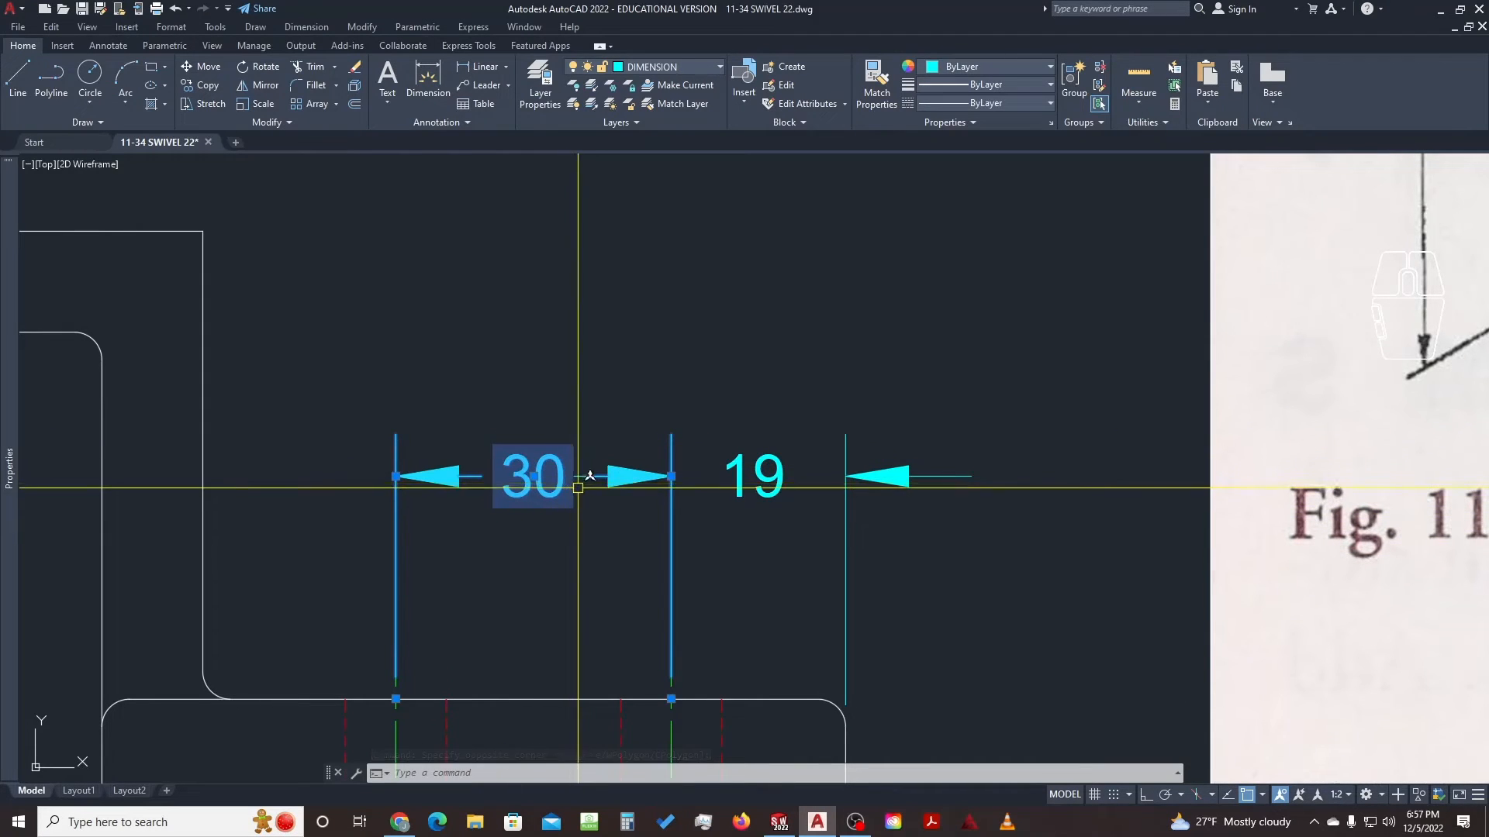
Stretch the 19 dimension line up level with the 30 dimension
key(Escape)
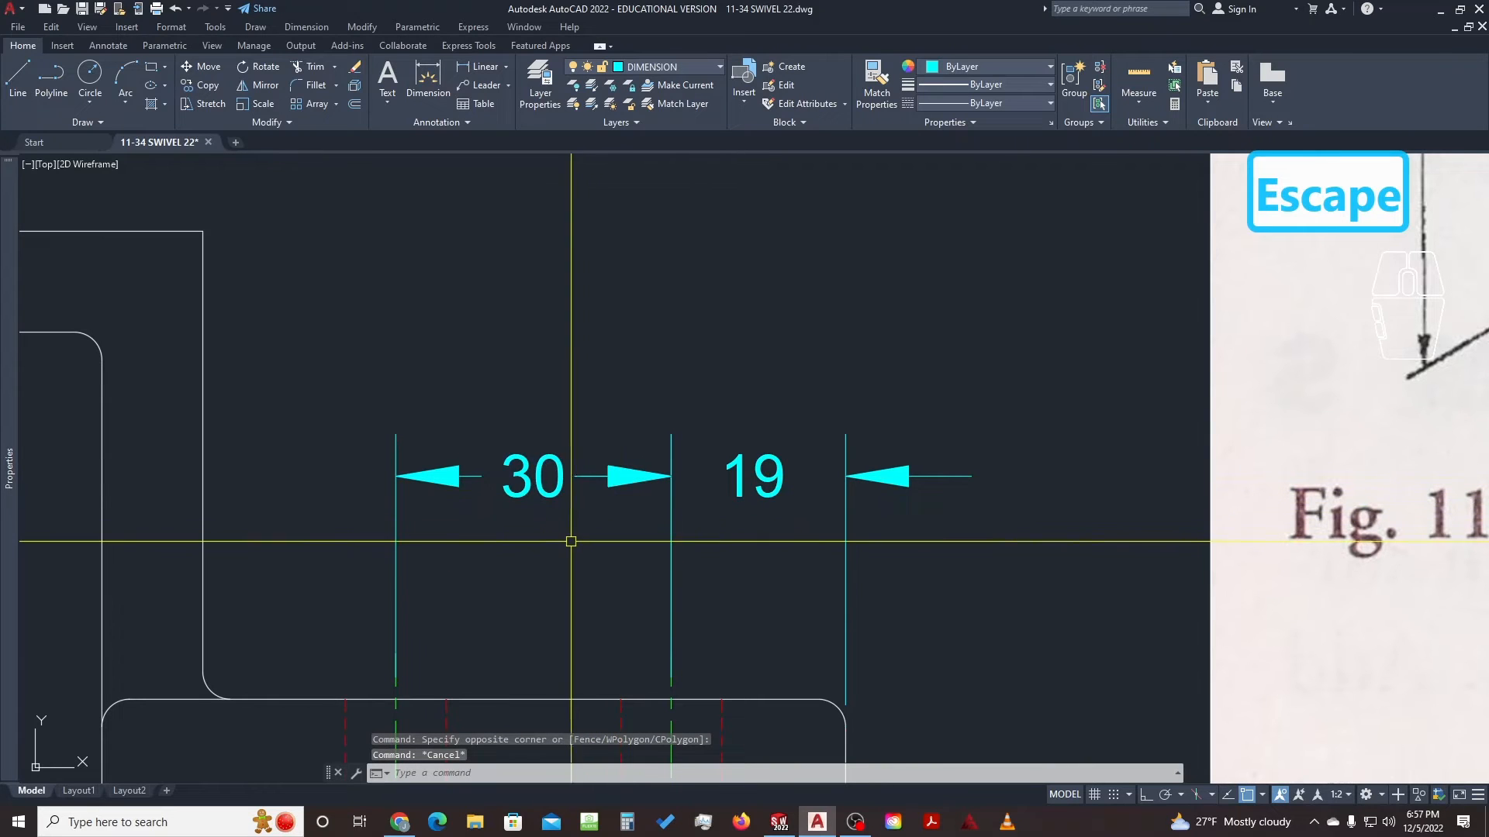
scroll(552, 520, down, 2)
middle_drag(520, 546, 572, 515)
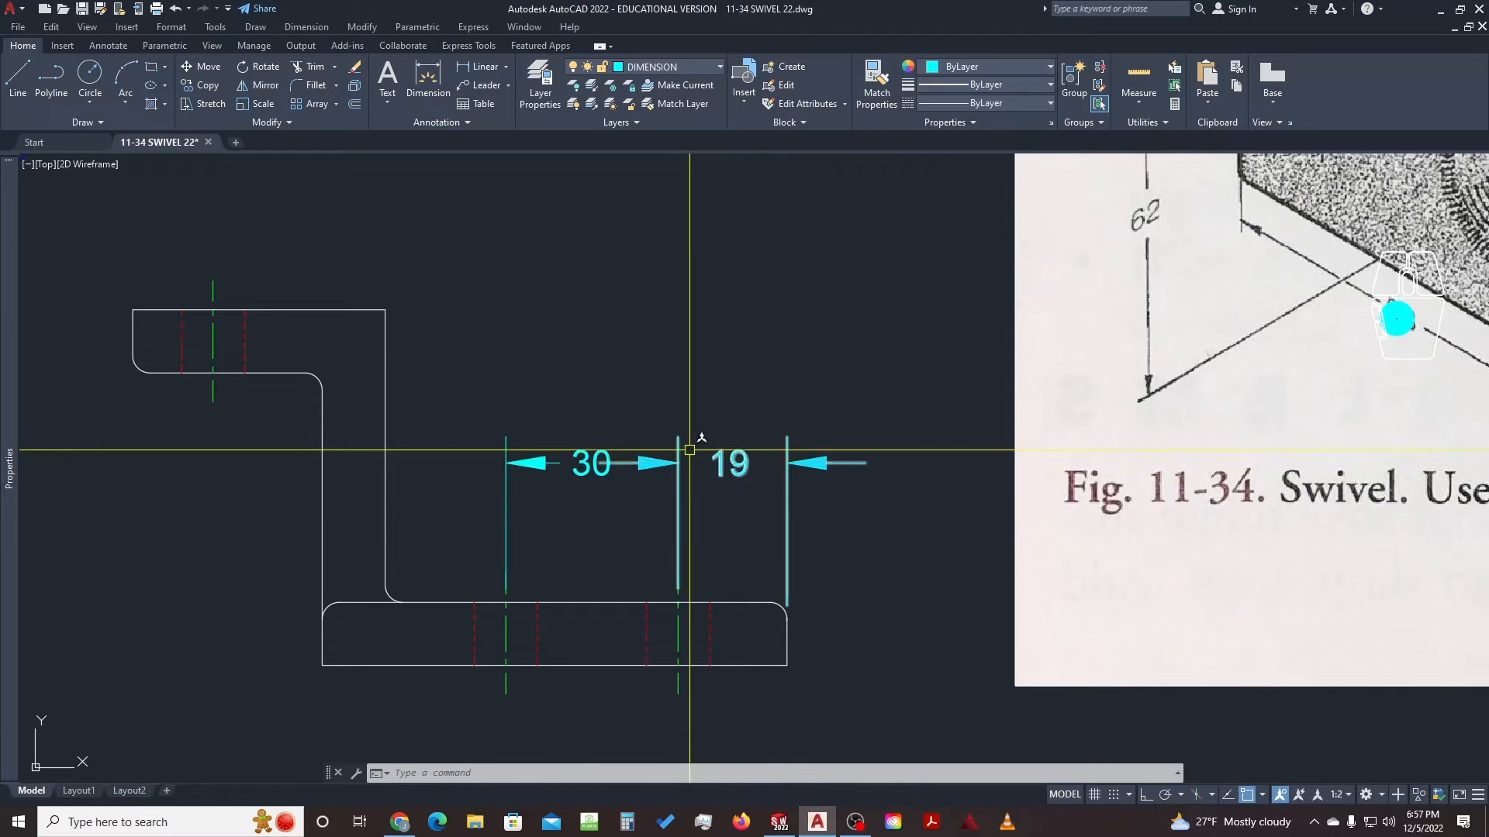
click(787, 463)
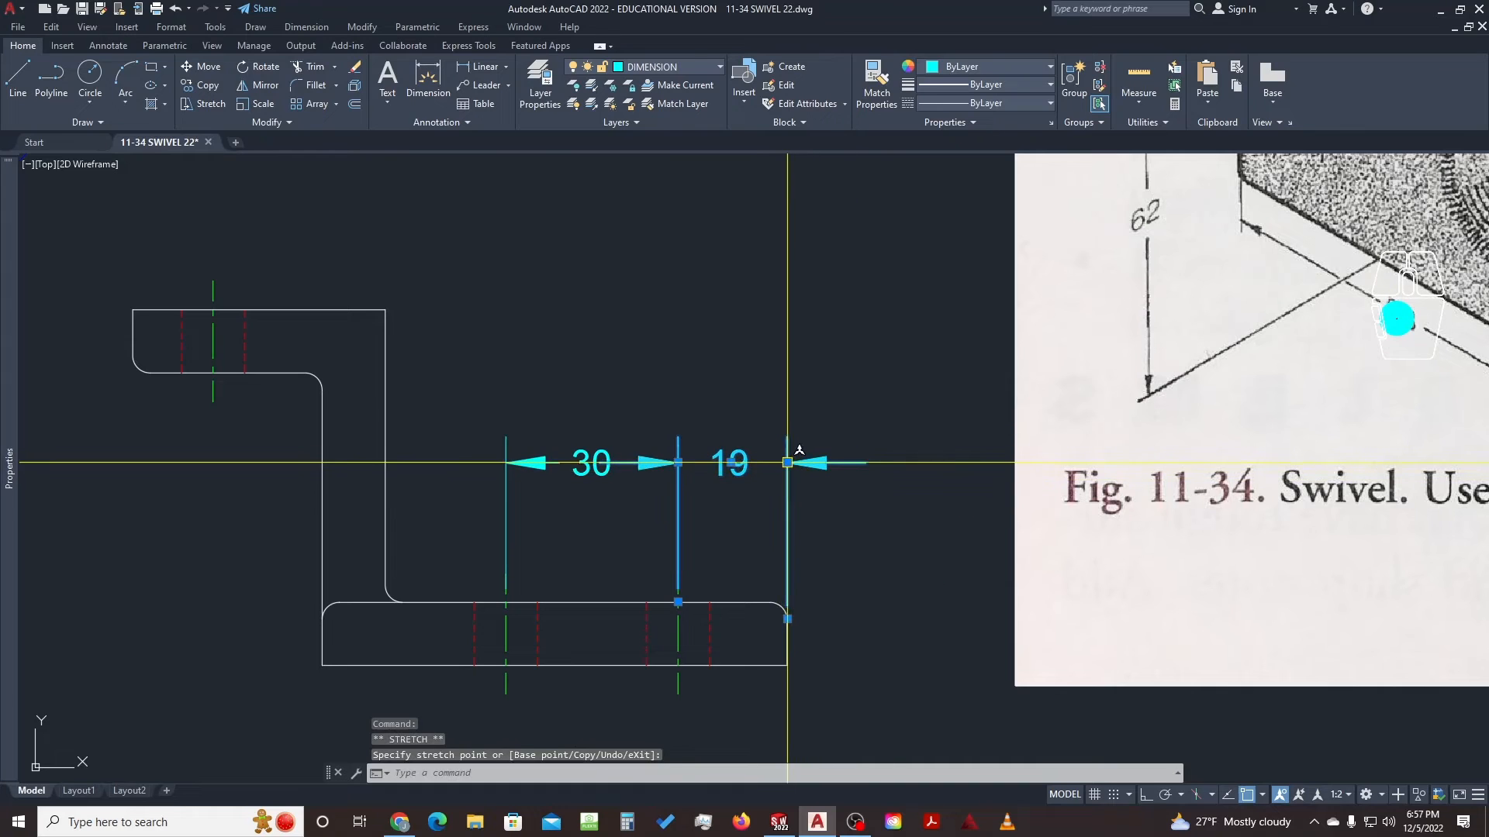
click(787, 463)
click(803, 489)
key(Escape)
scroll(761, 469, up, 2)
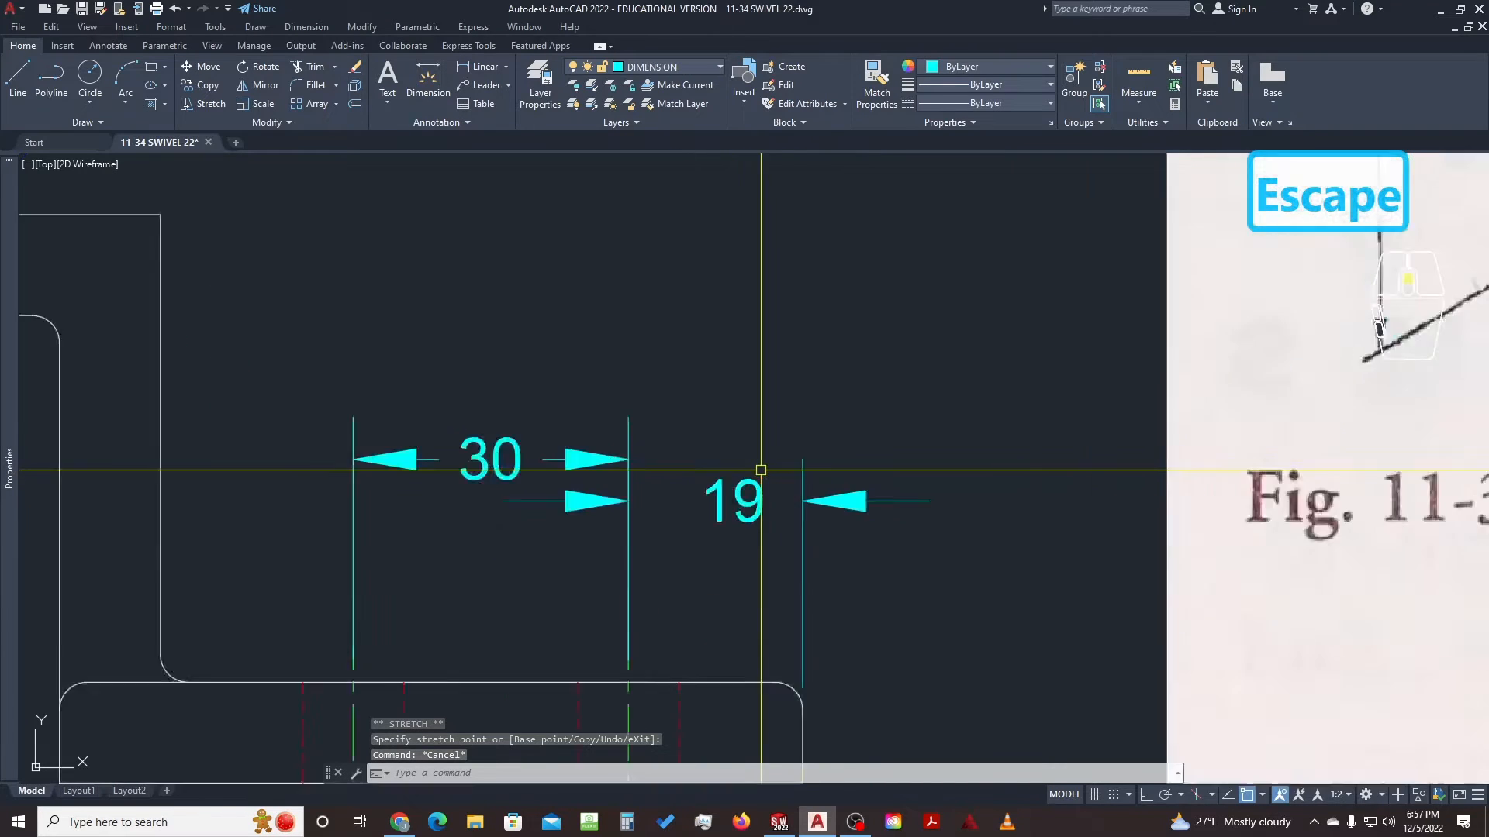
scroll(760, 470, up, 2)
click(790, 459)
click(697, 521)
click(549, 520)
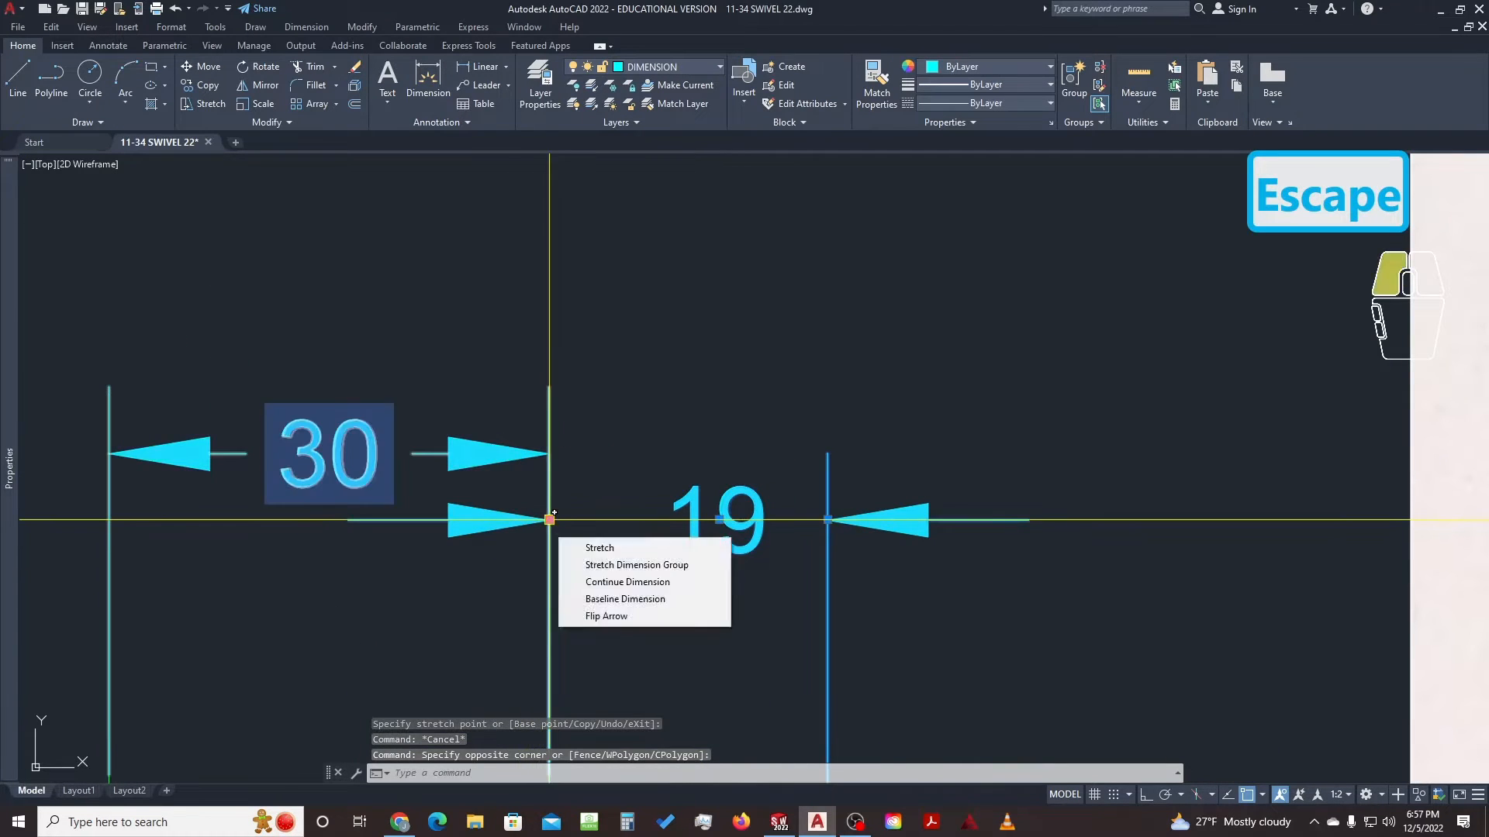
click(549, 519)
click(548, 454)
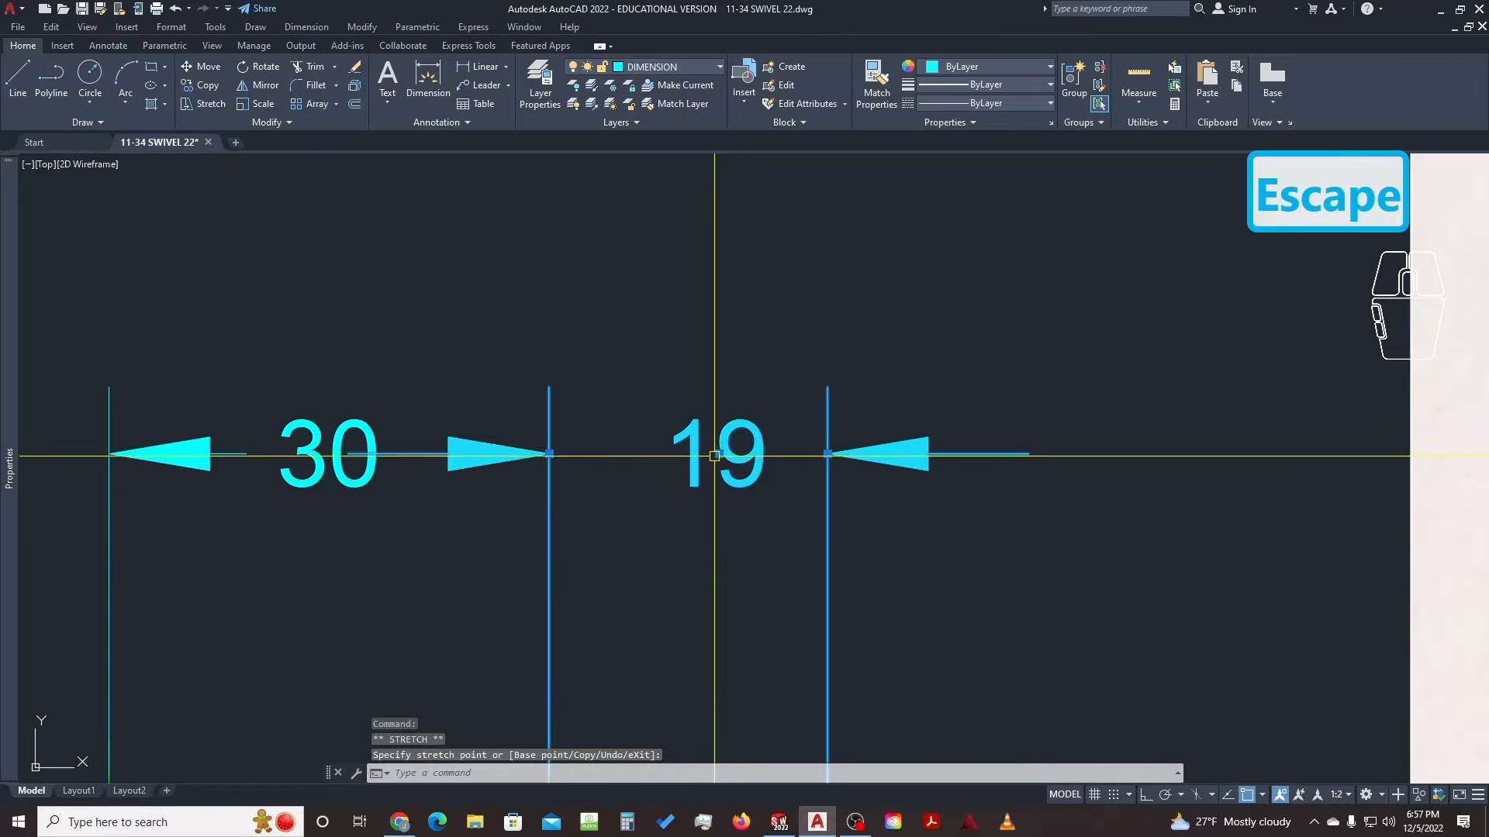
click(714, 456)
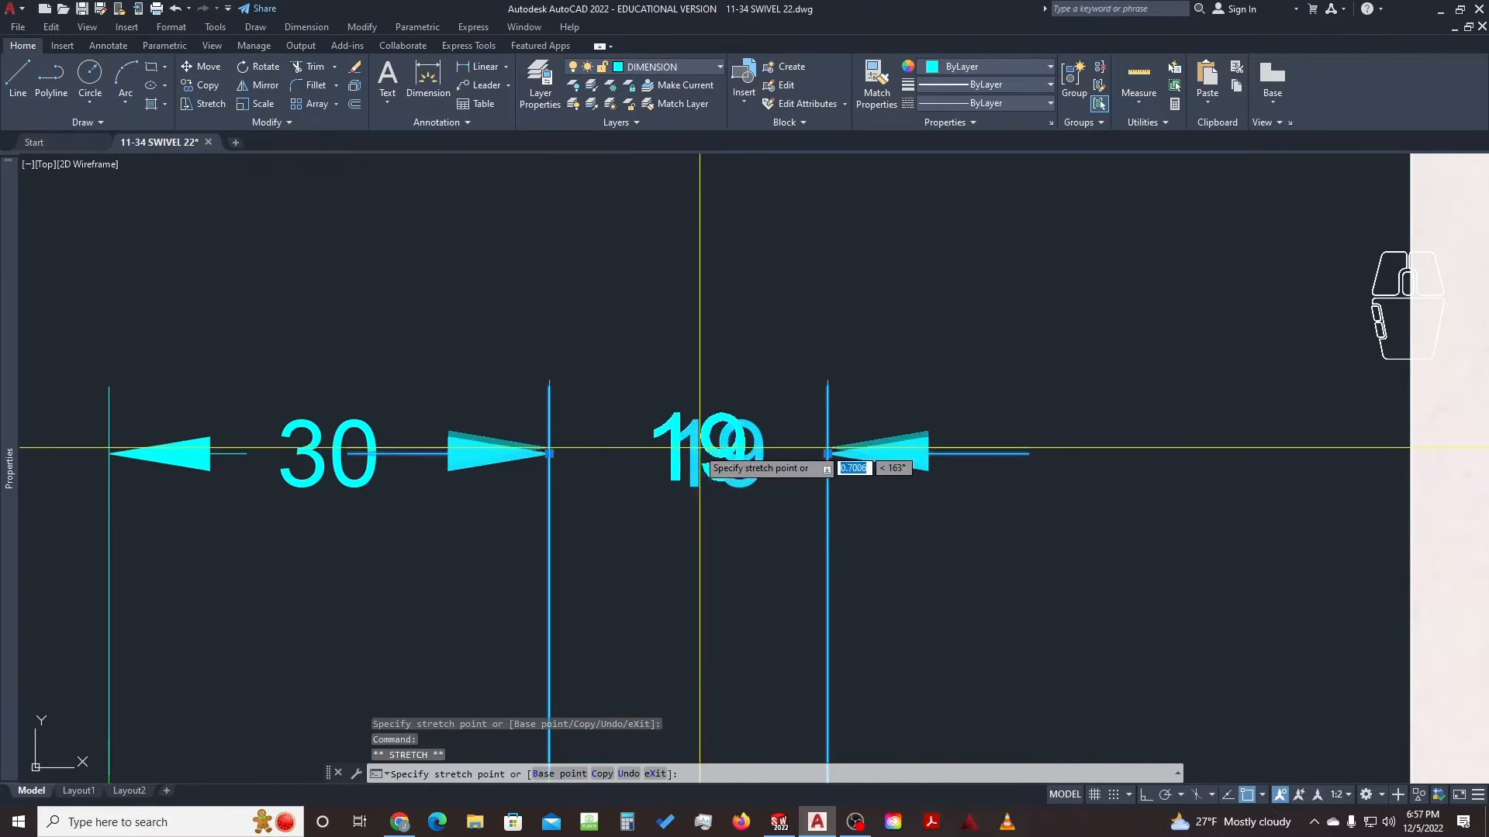
key(Escape)
key(Escape)
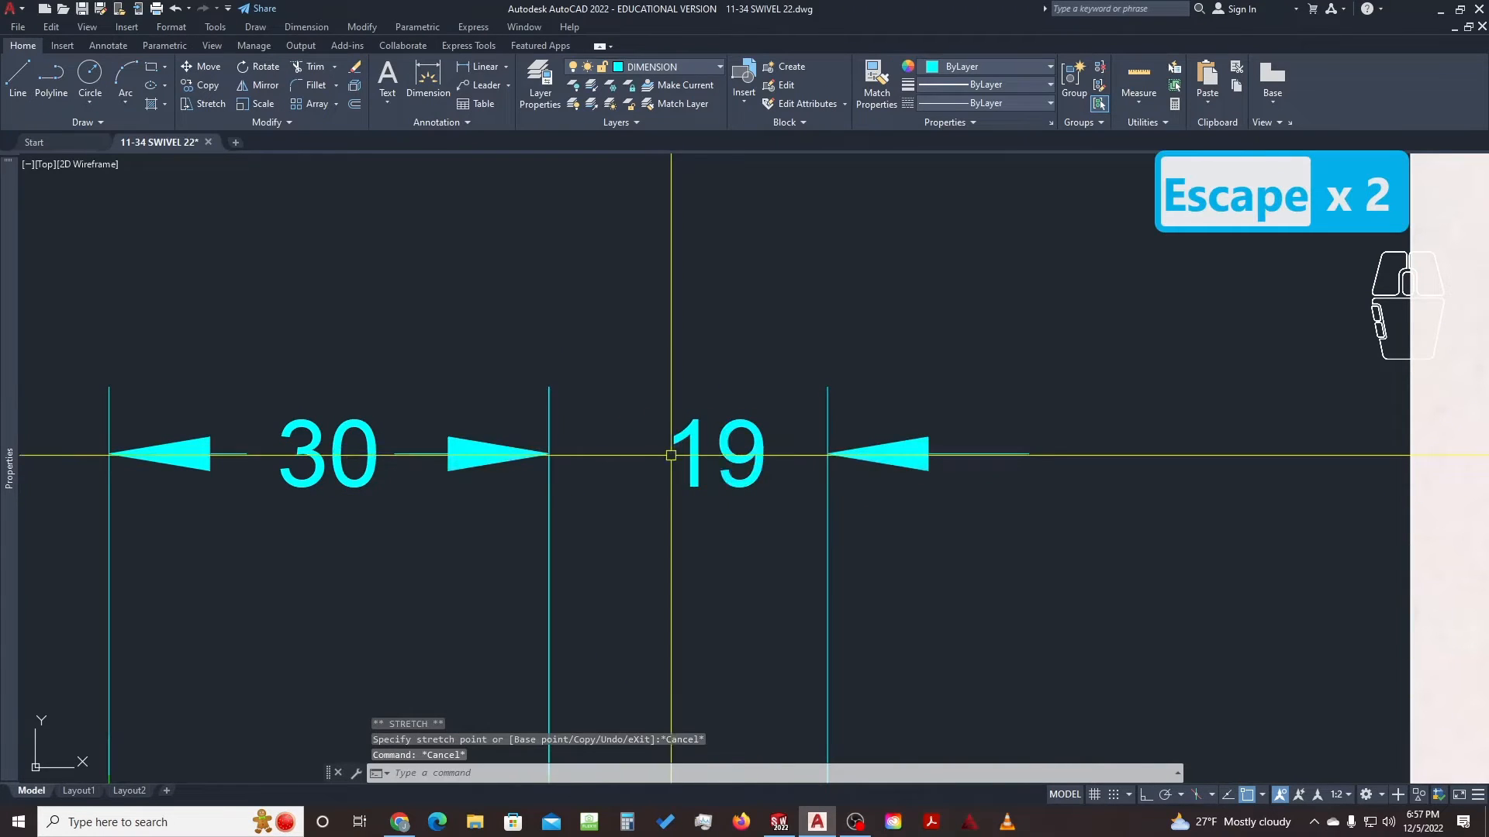
Draw a temporary helper line and centre the 19 text on its midpoint
text(g)
key(space)
click(827, 453)
click(549, 453)
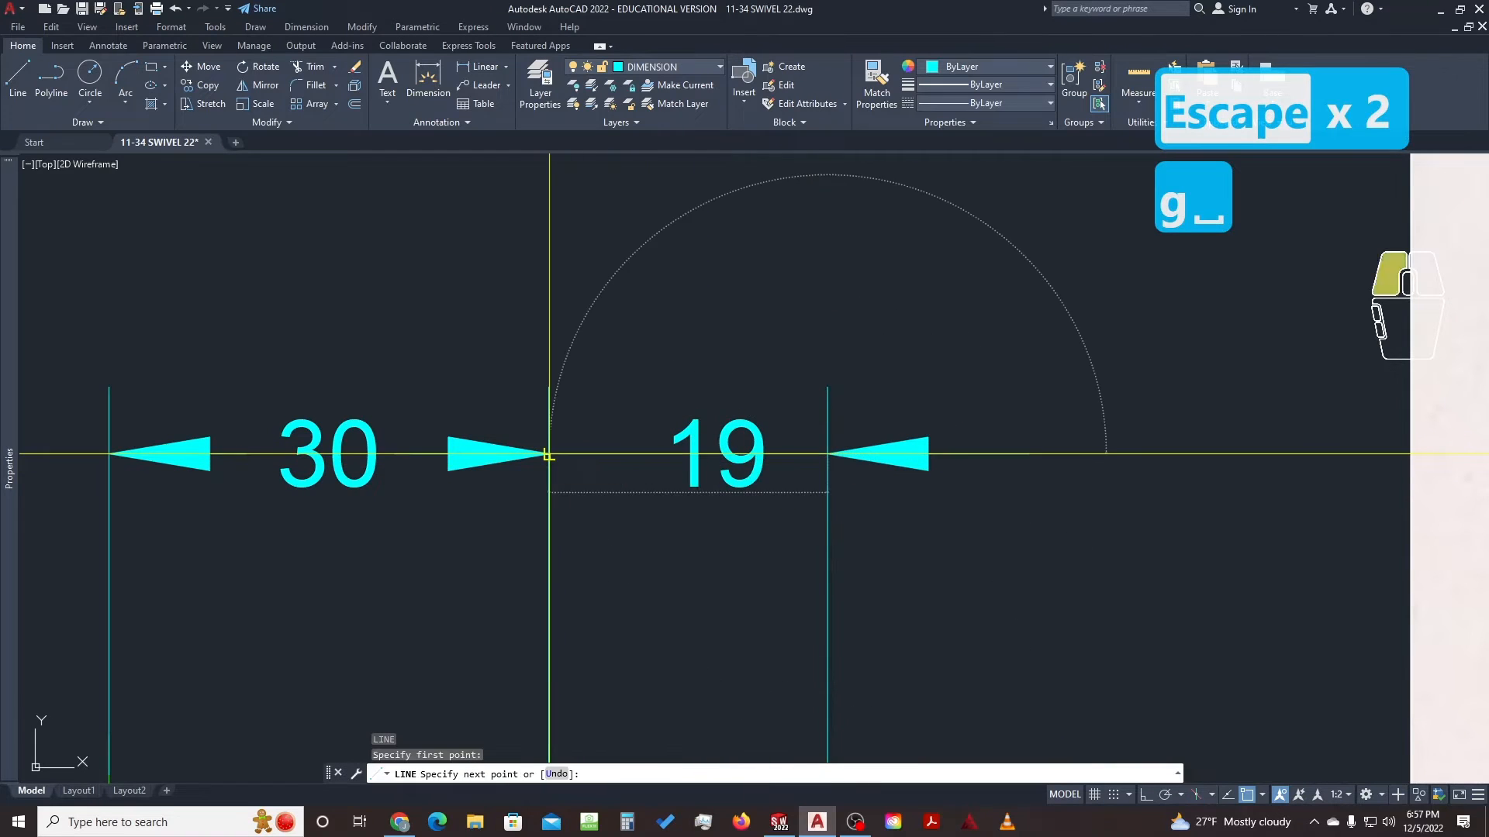
right_click(549, 454)
click(749, 430)
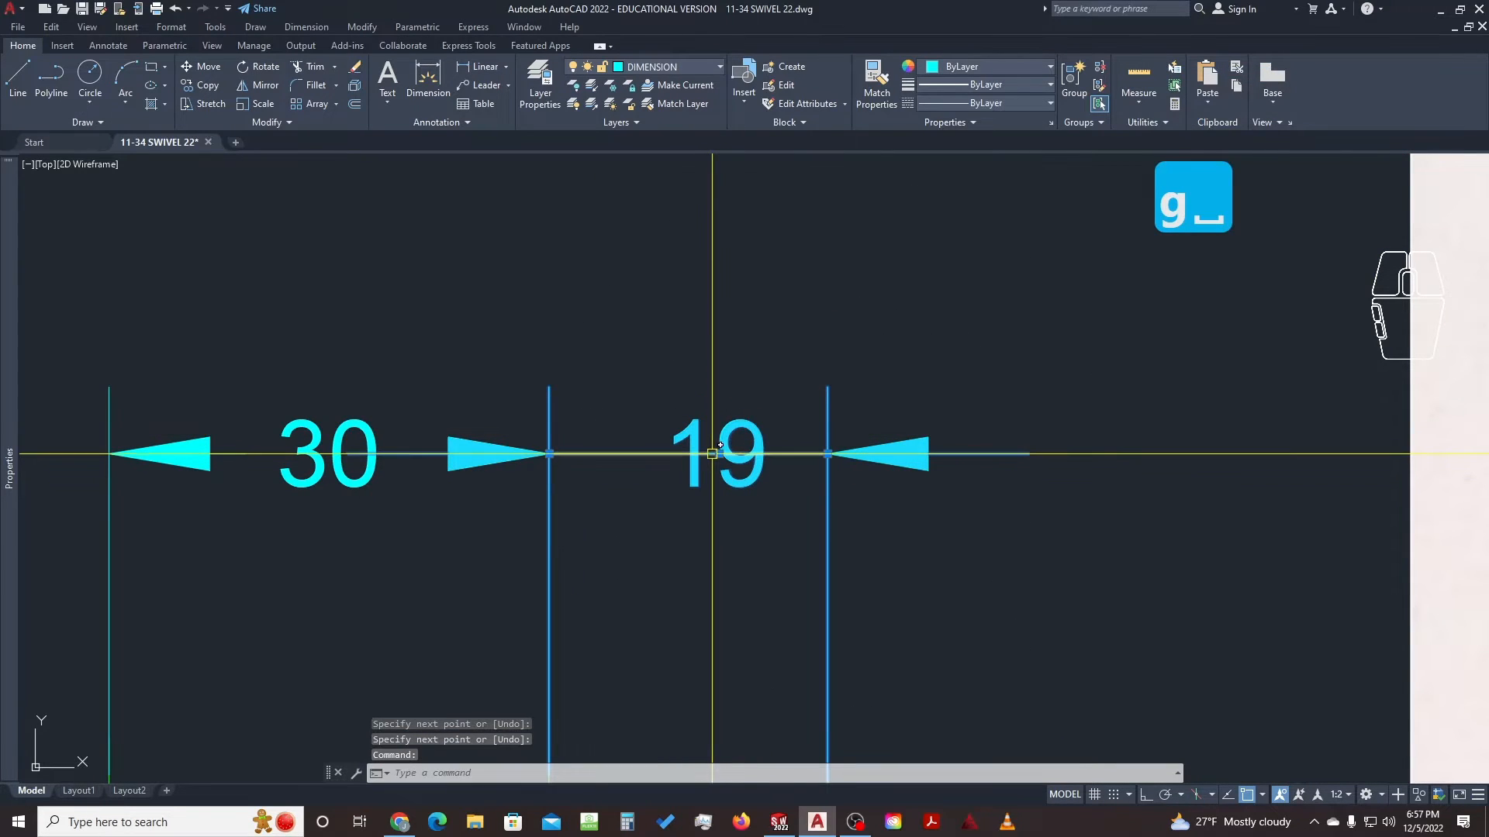
click(718, 454)
click(689, 454)
key(Escape)
key(Escape)
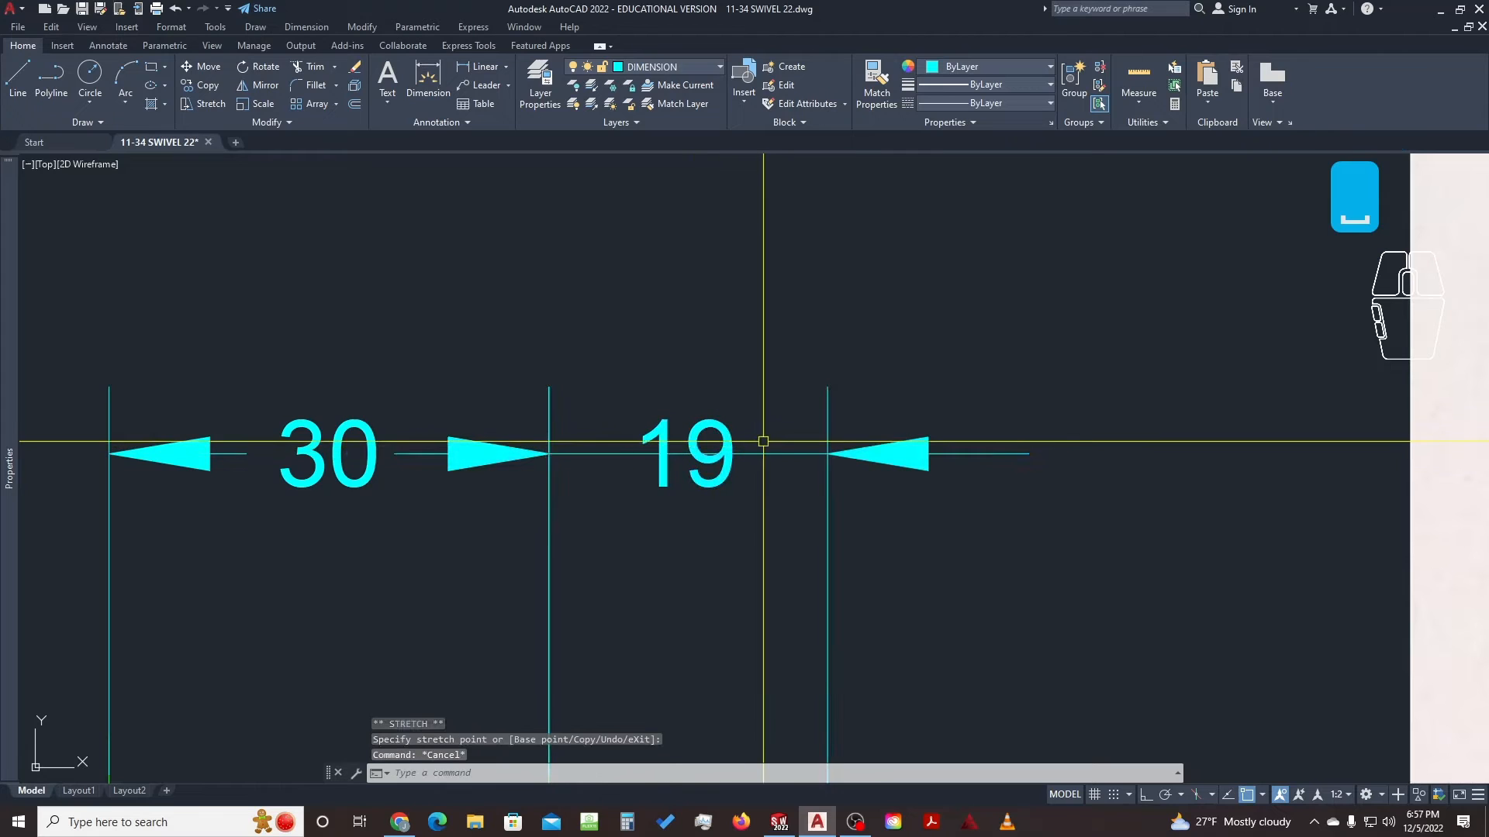
Erase the temporary helper line and zoom out
click(778, 437)
click(775, 474)
text(e)
key(space)
scroll(684, 456, down, 6)
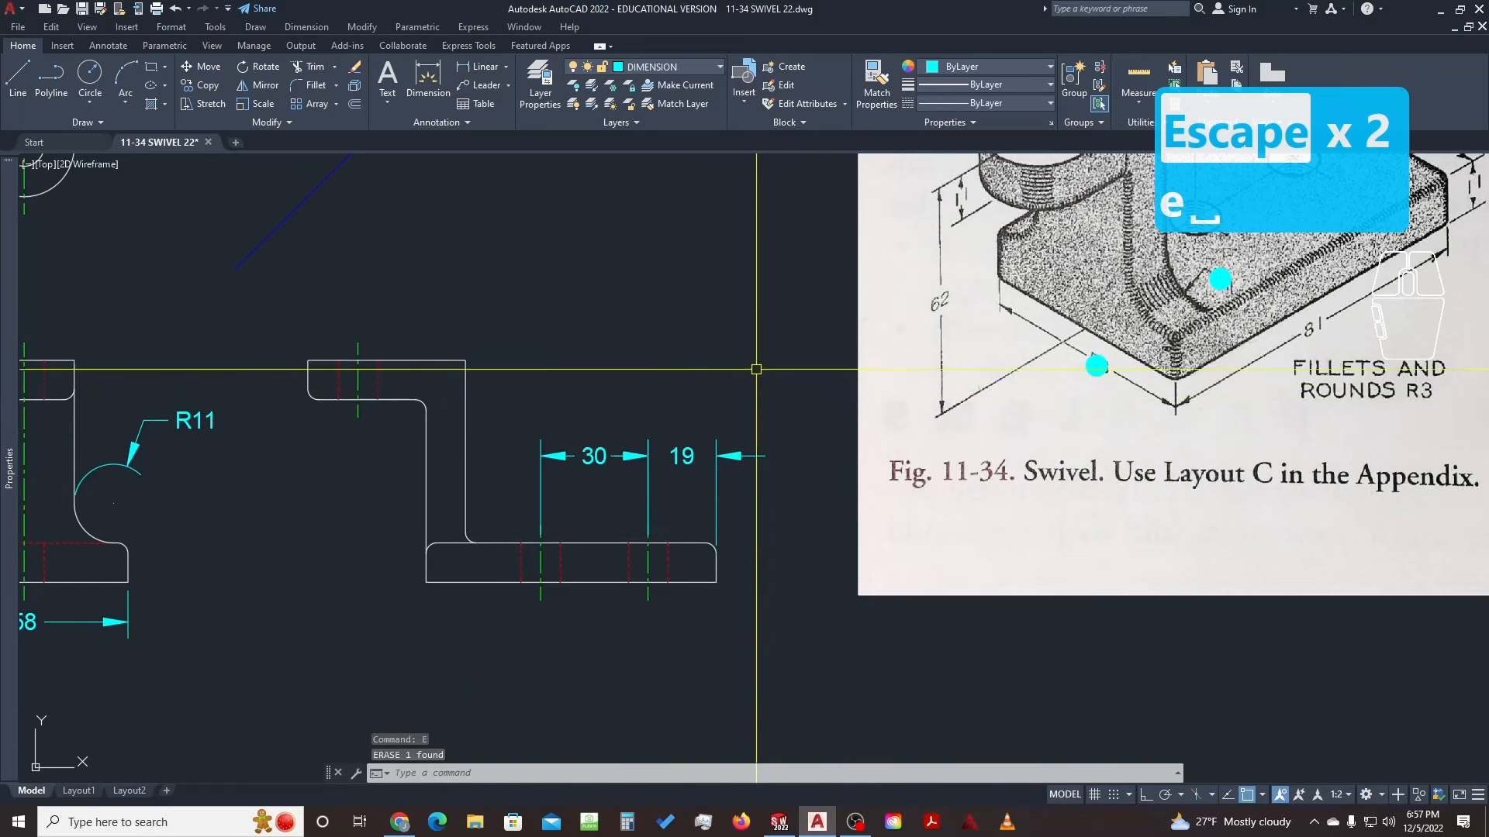
Pan across the reference picture to compare it with the front view
middle_drag(1110, 332, 815, 535)
middle_drag(970, 276, 940, 362)
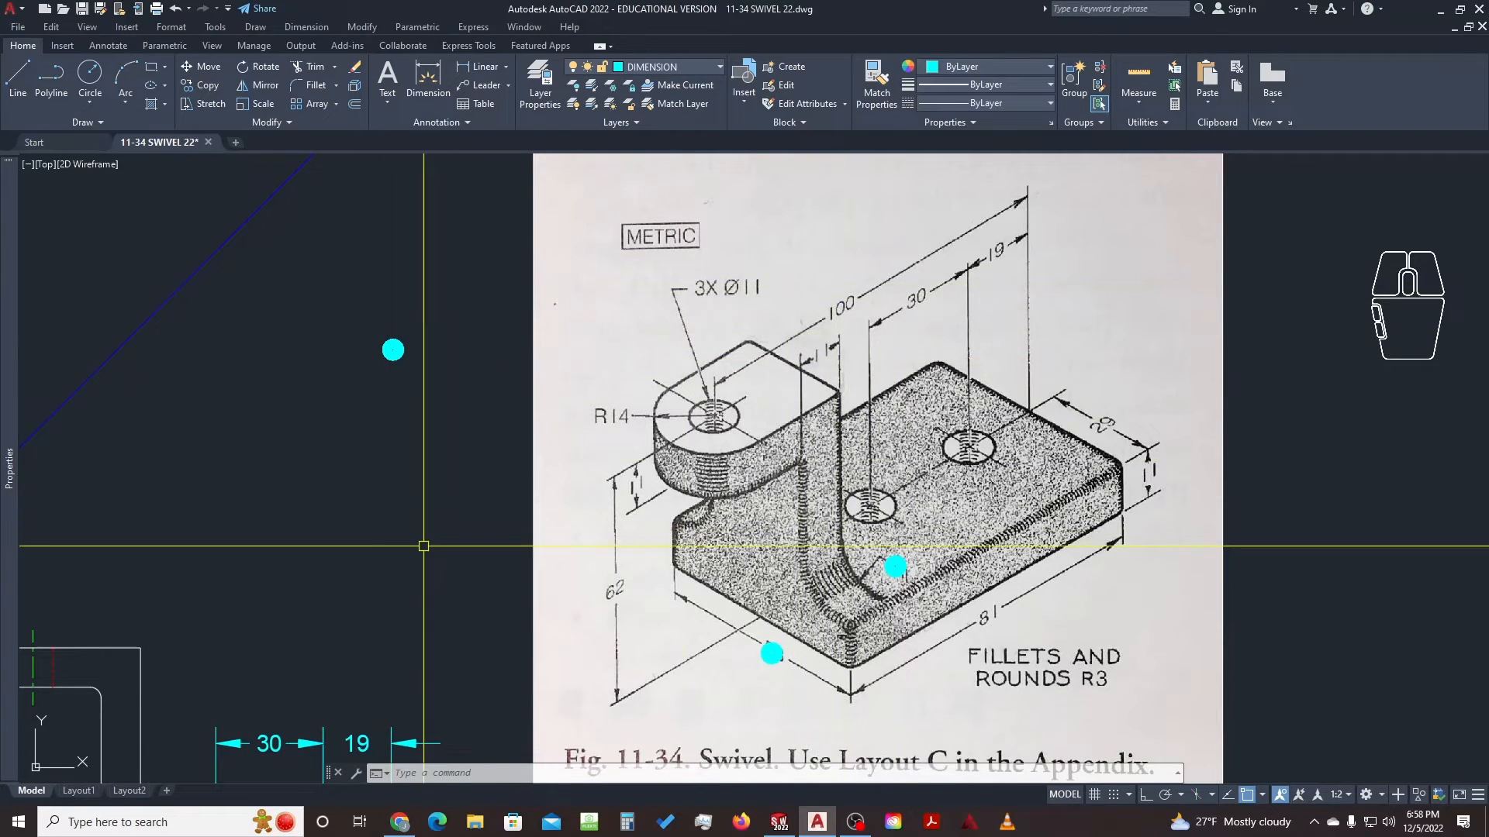
middle_drag(422, 542, 516, 455)
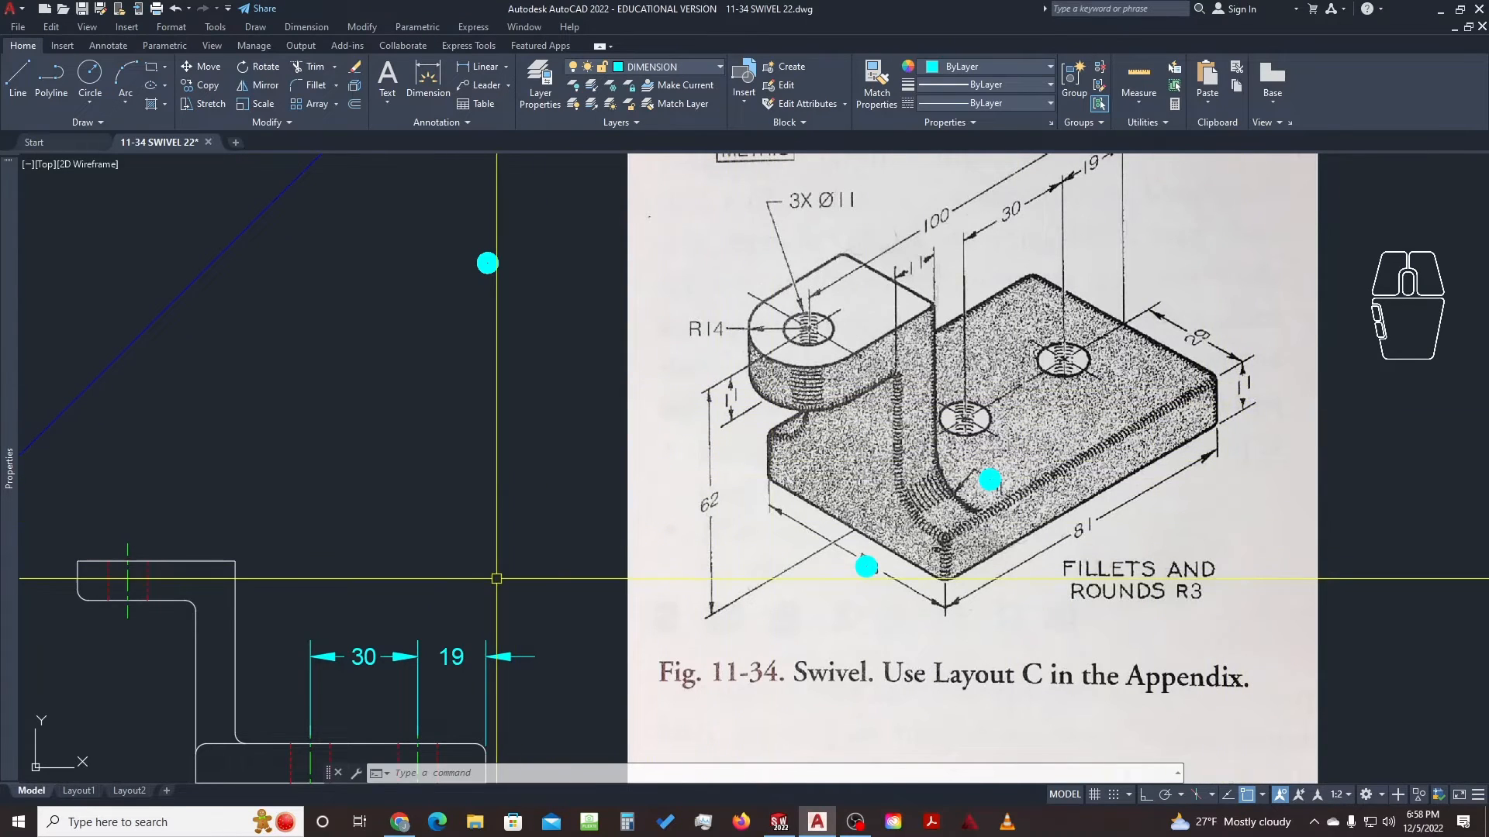
middle_drag(498, 578, 740, 473)
middle_drag(596, 550, 621, 508)
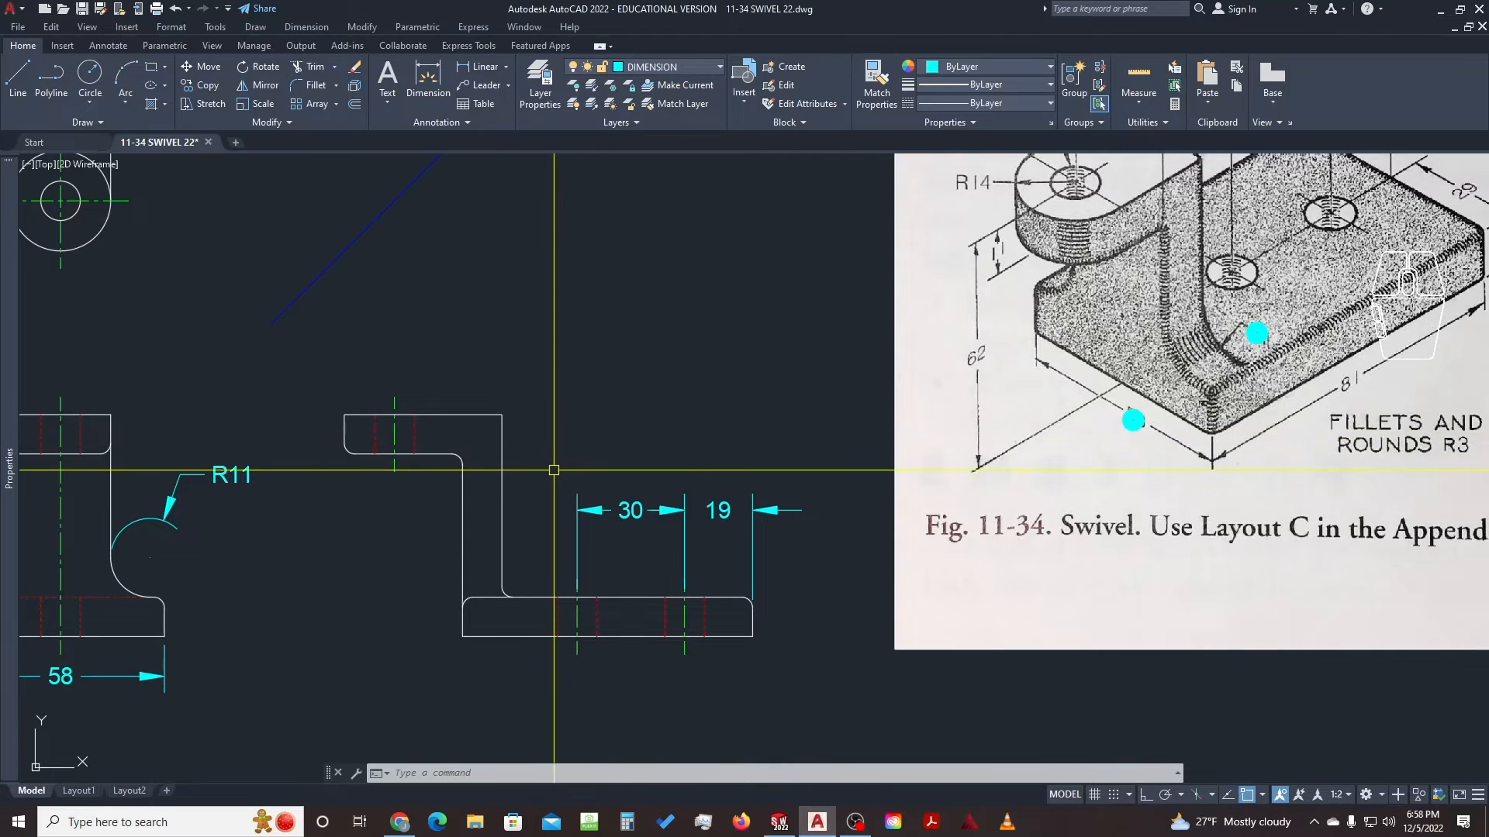
Start a new DIM dimension zoomed in on the base
text(d)
key(space)
scroll(758, 622, up, 2)
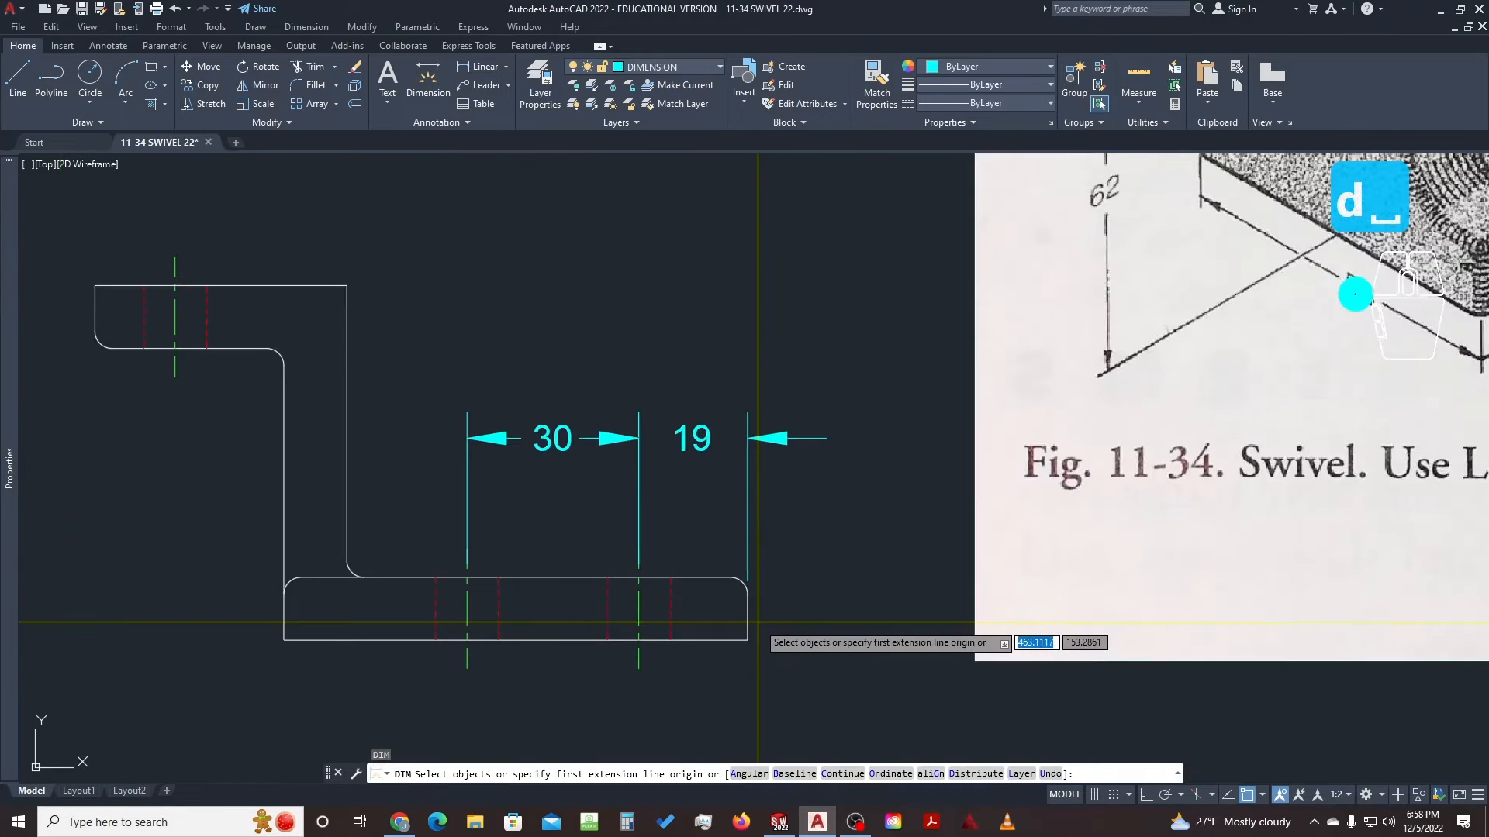
Add three 11 dimensions: base thickness at right, wall width above, upper arm thickness at left
click(729, 577)
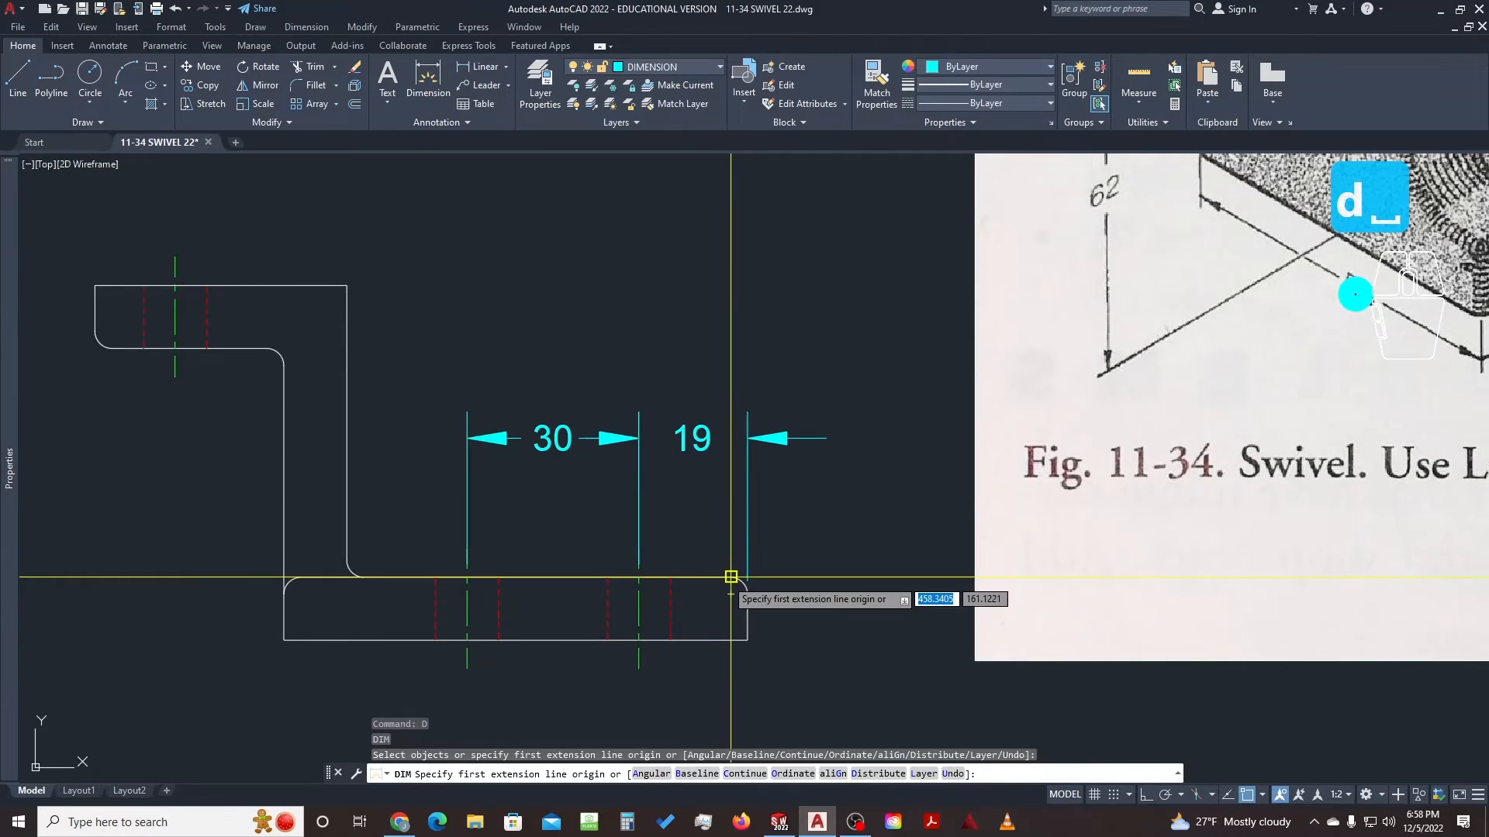
click(748, 640)
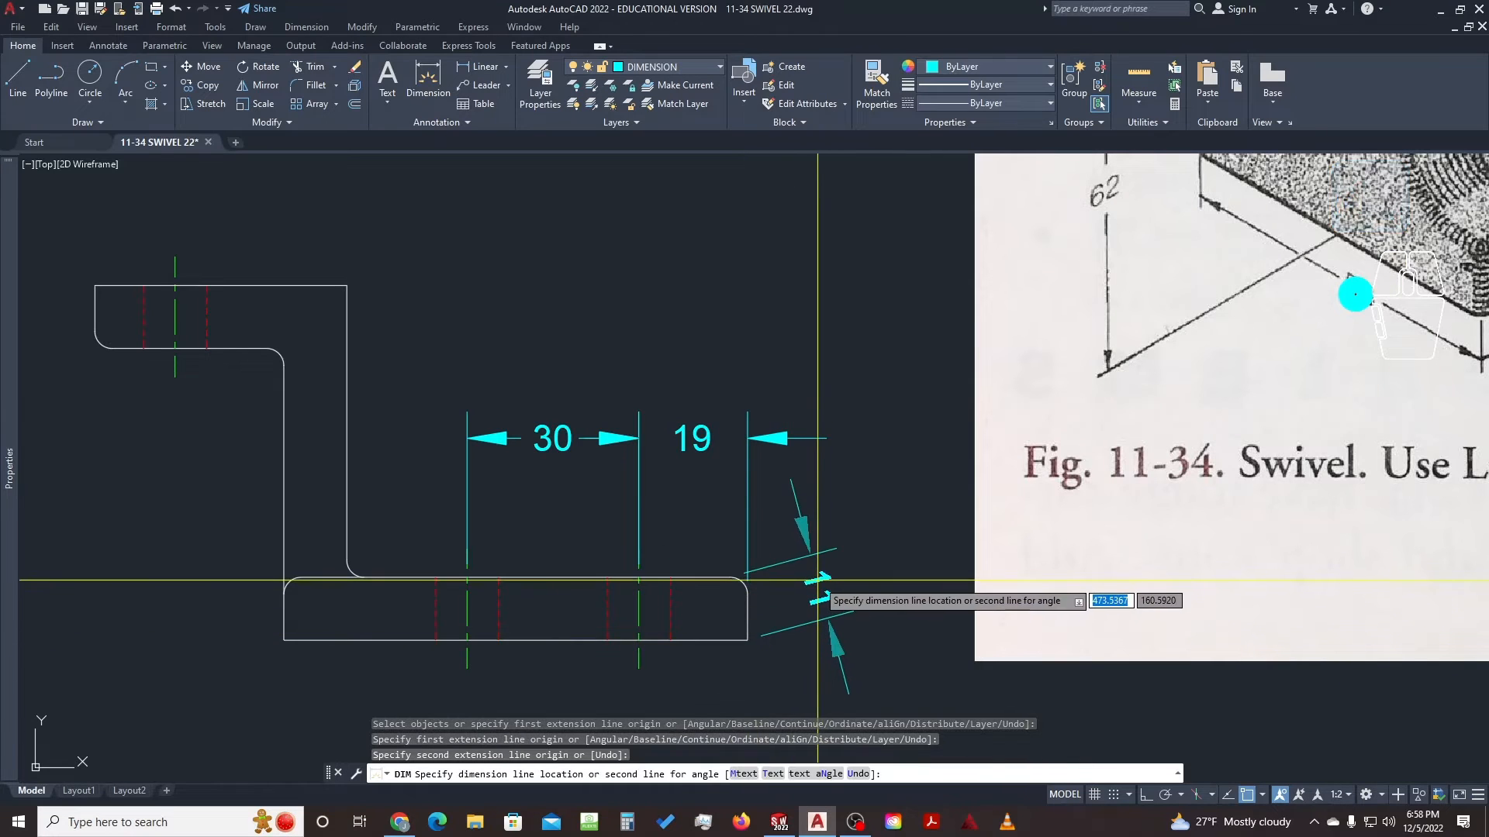
click(818, 621)
middle_drag(568, 552, 766, 536)
click(480, 348)
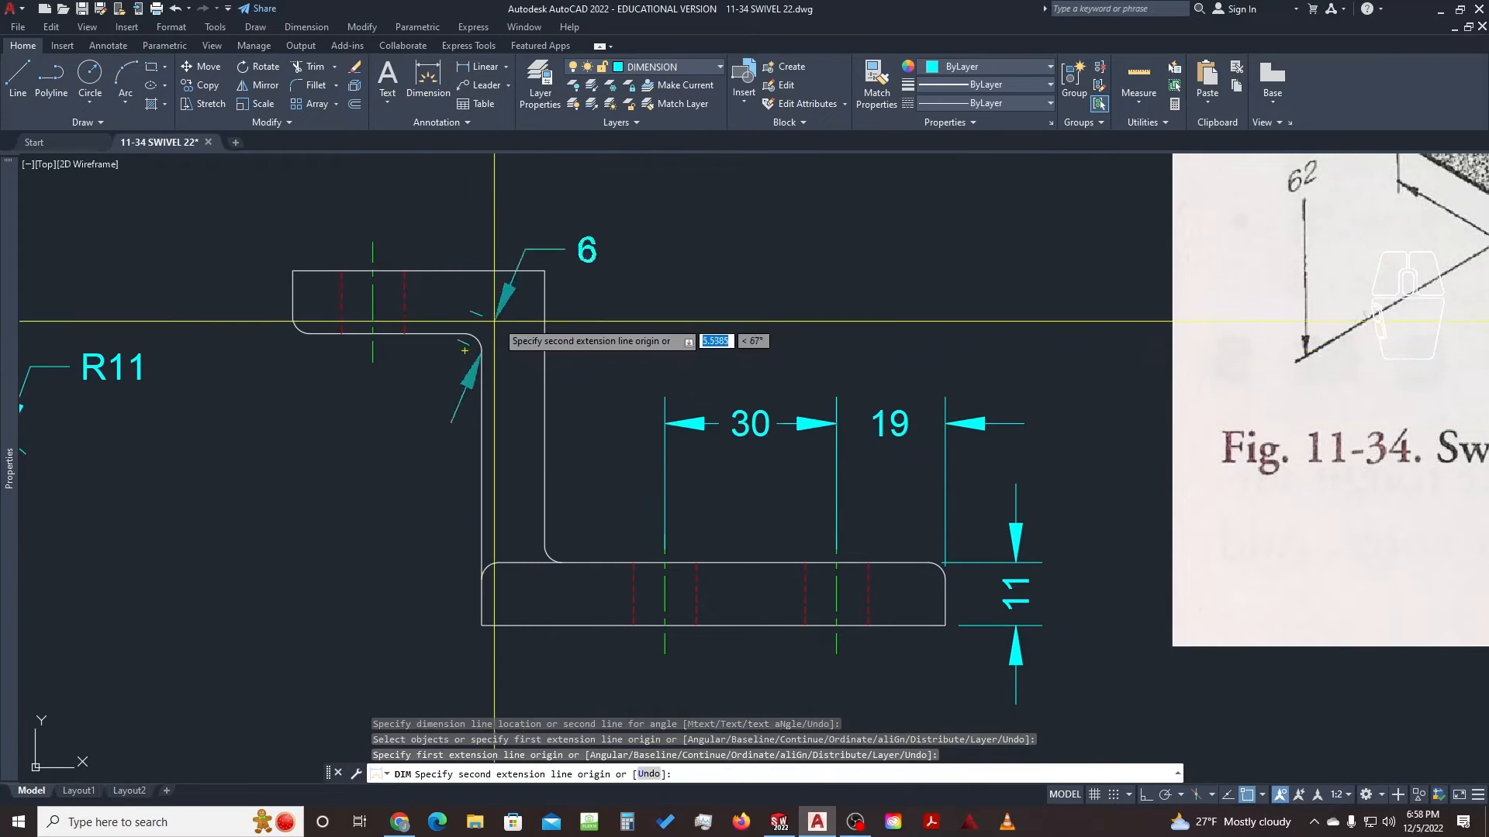
click(544, 271)
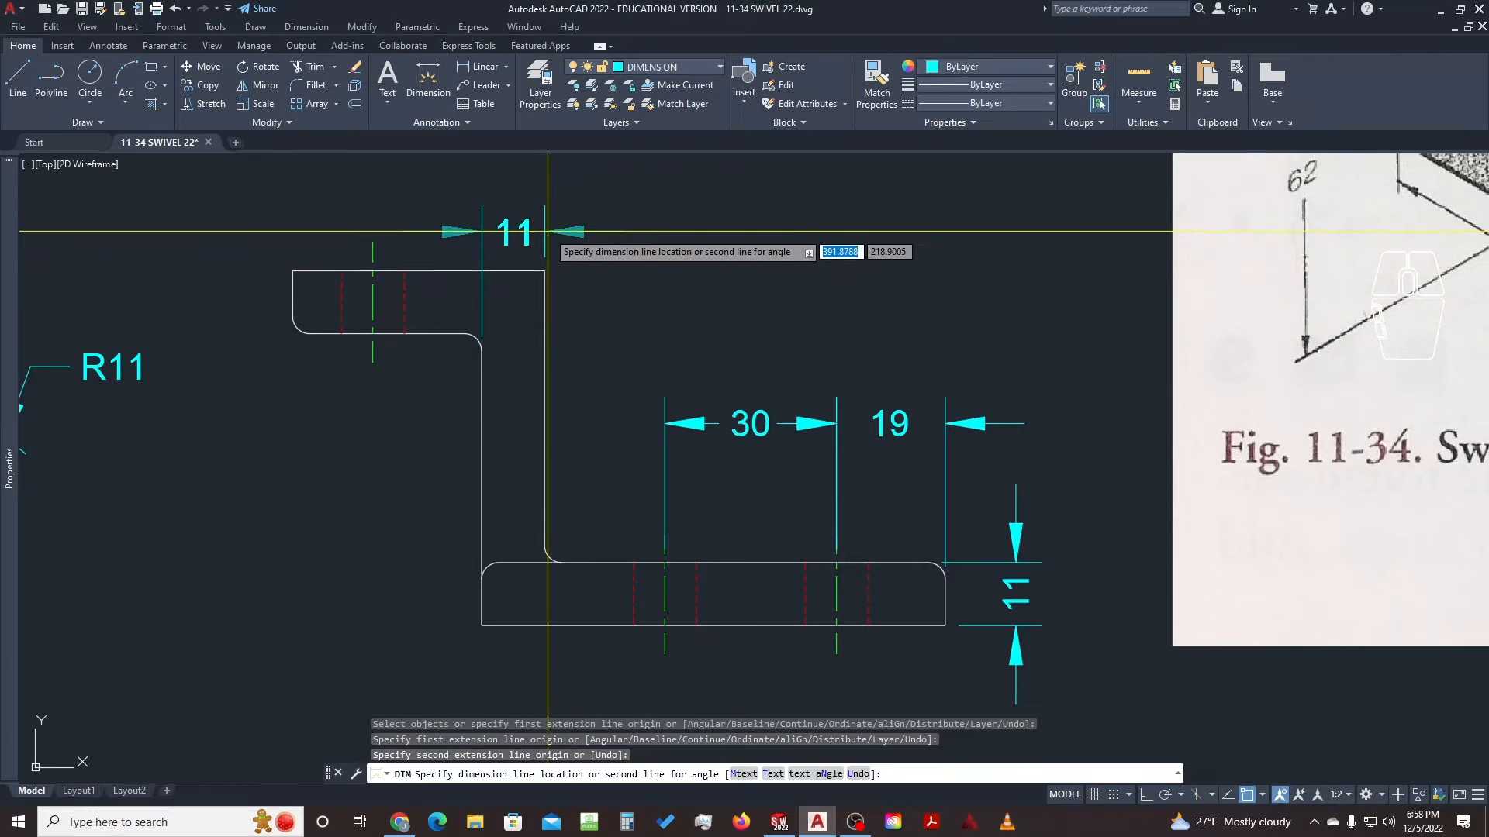
click(549, 231)
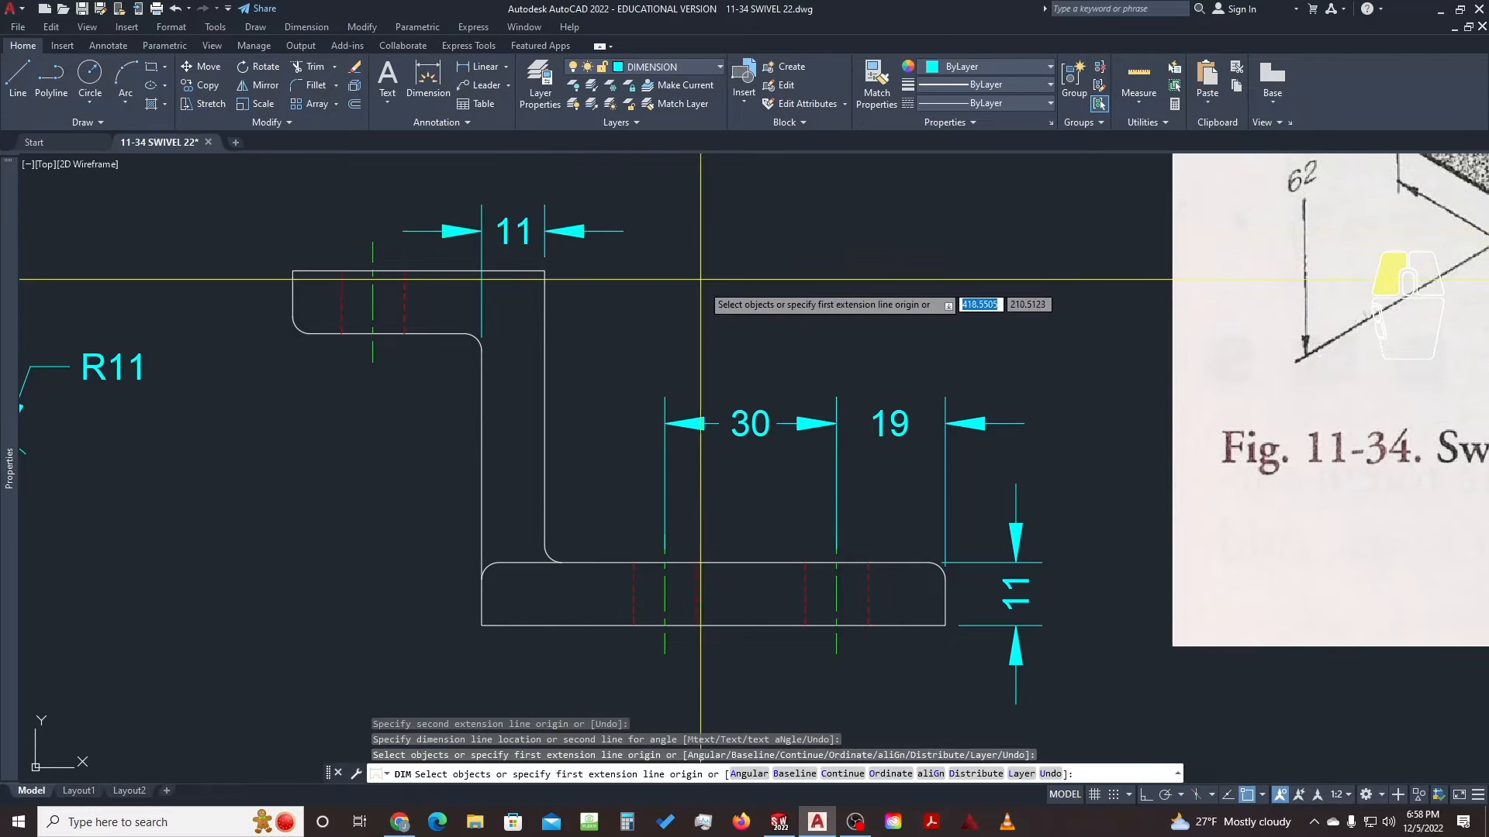
click(293, 271)
click(309, 333)
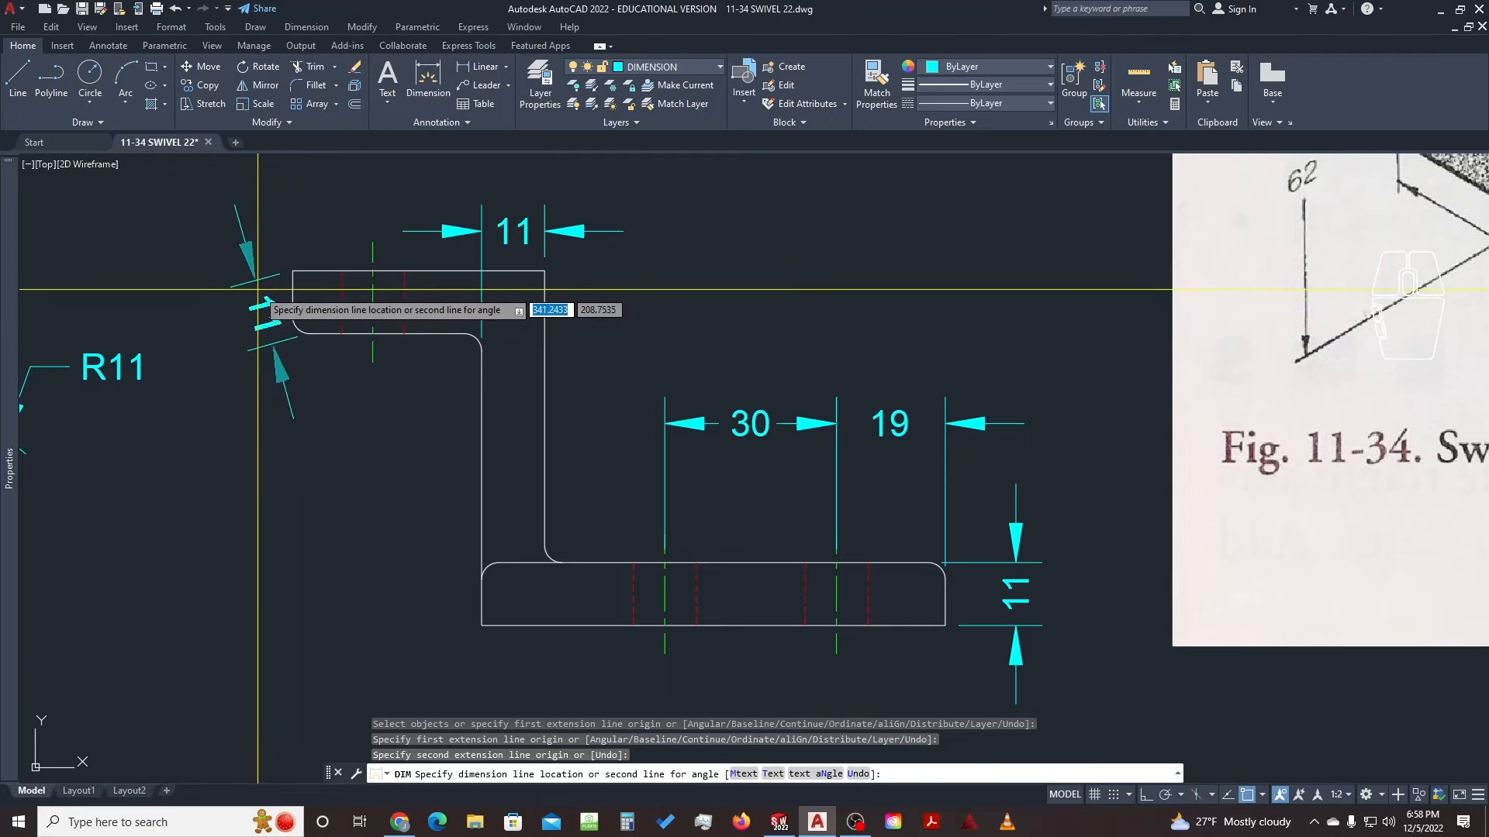
click(237, 310)
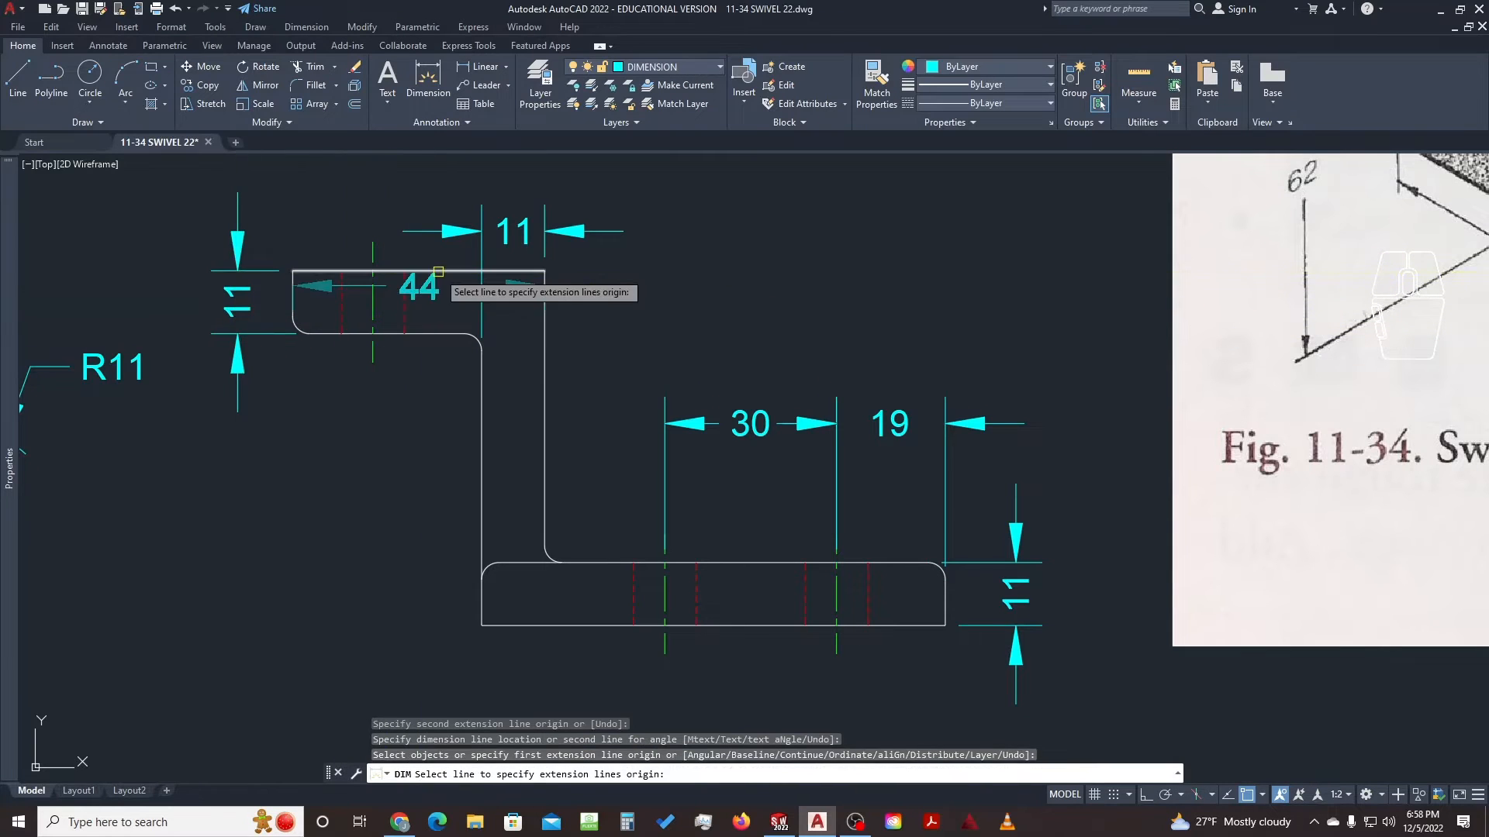
key(Escape)
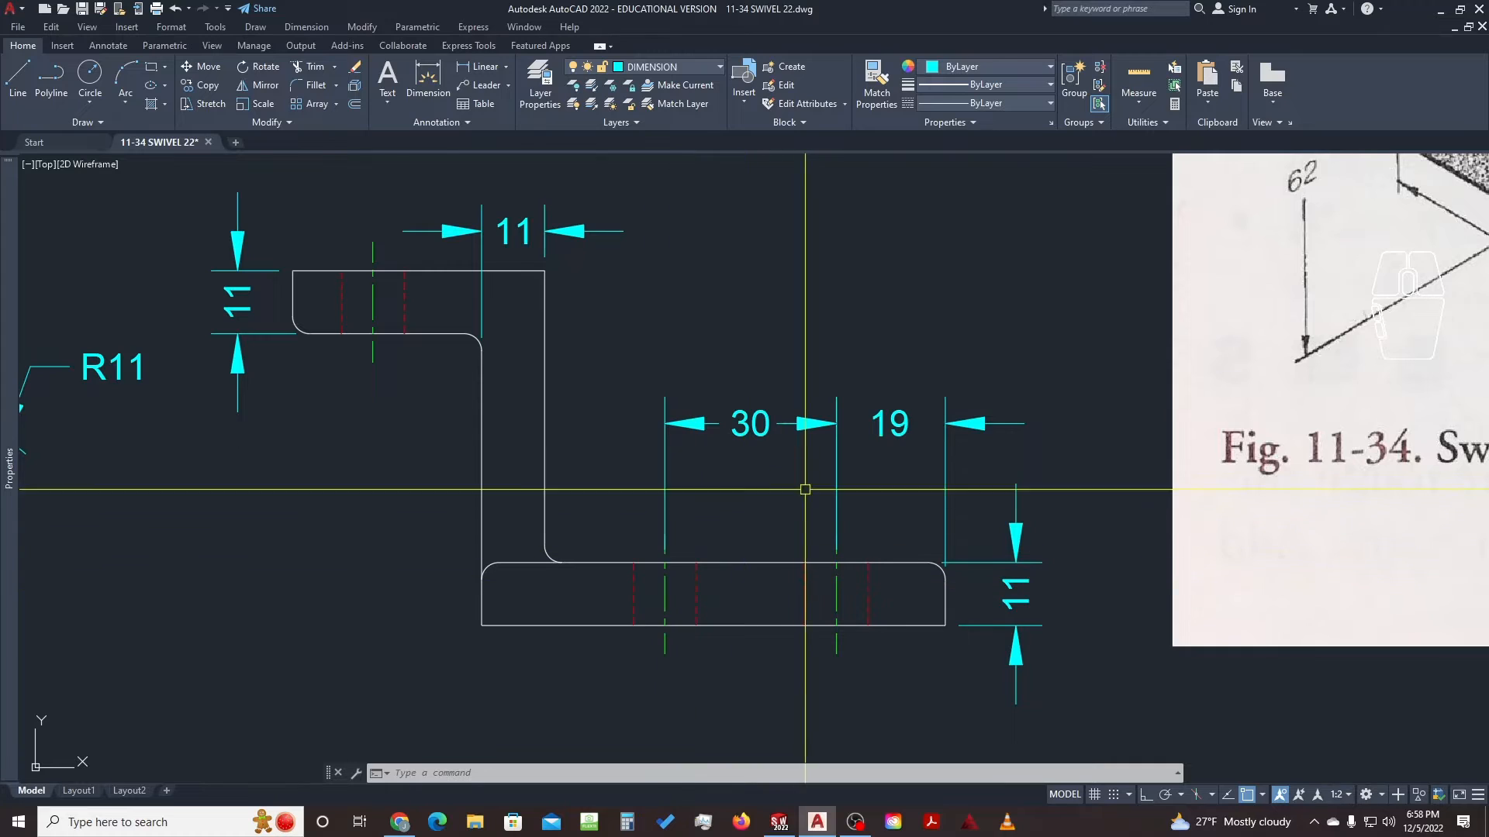
Grip-stretch both base hole centre lines up to the dimension line
click(837, 592)
click(664, 591)
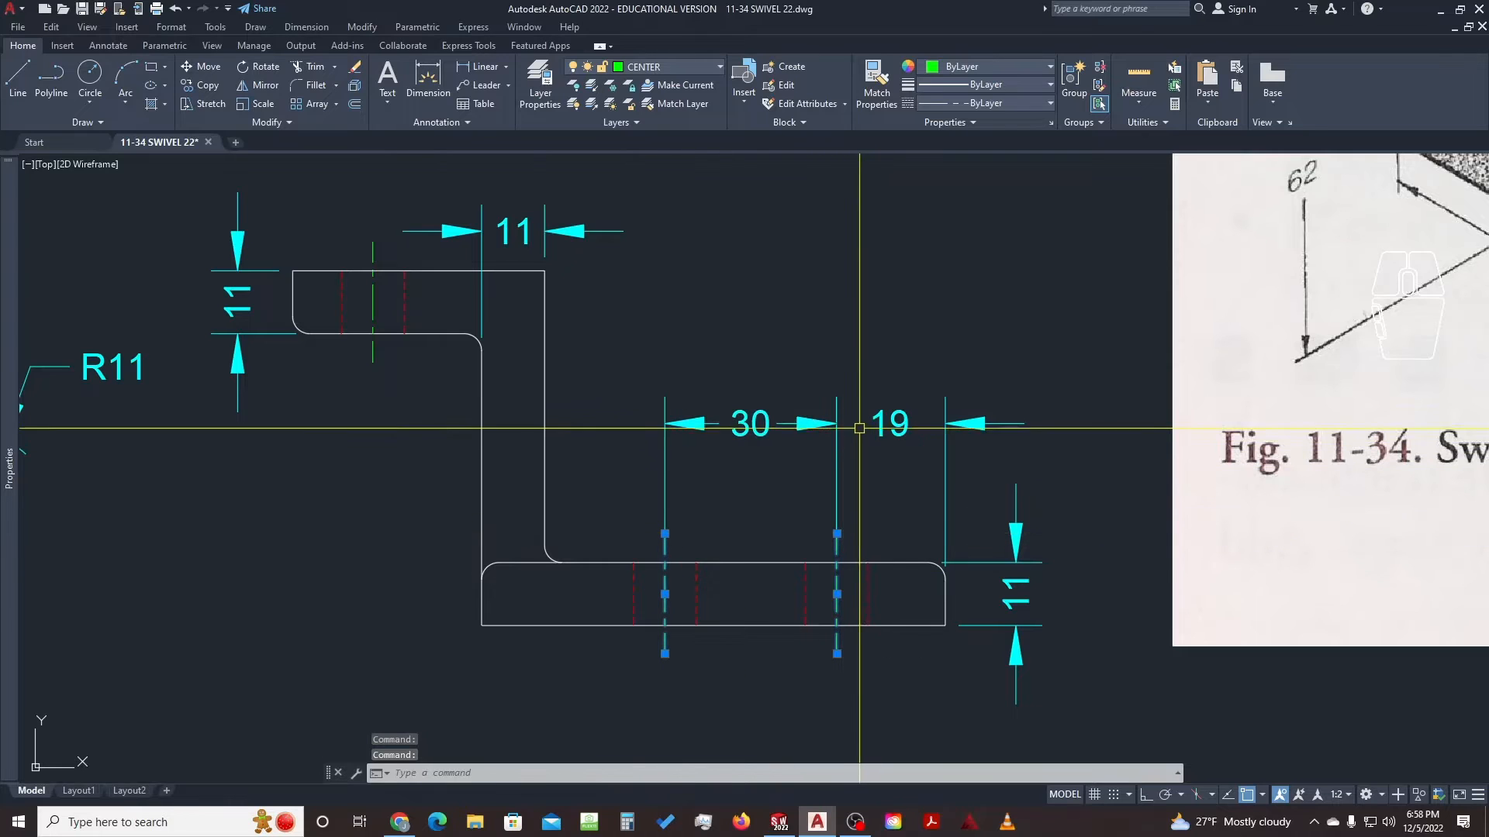
click(836, 533)
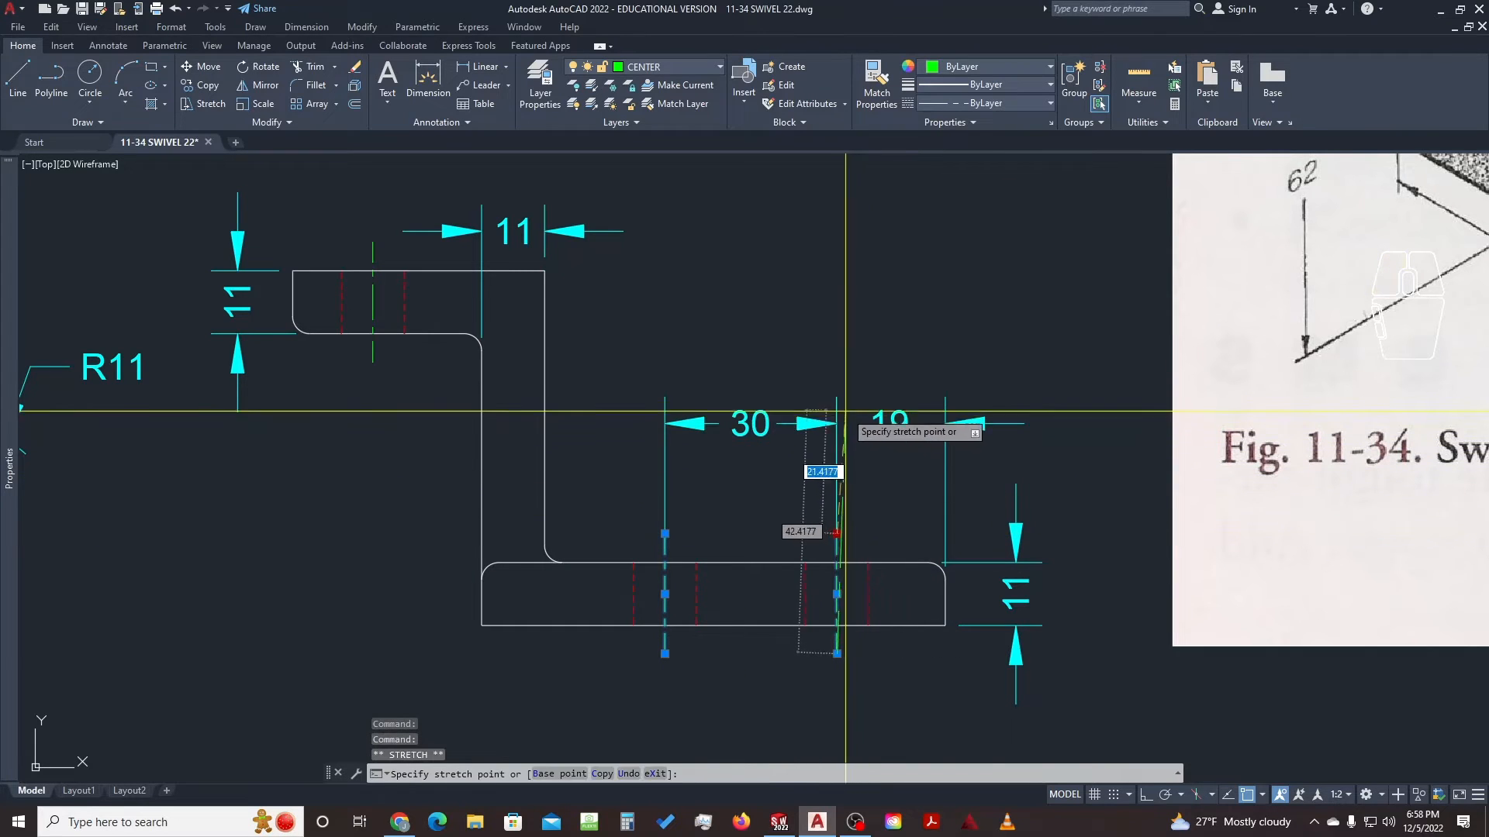
click(836, 397)
click(664, 534)
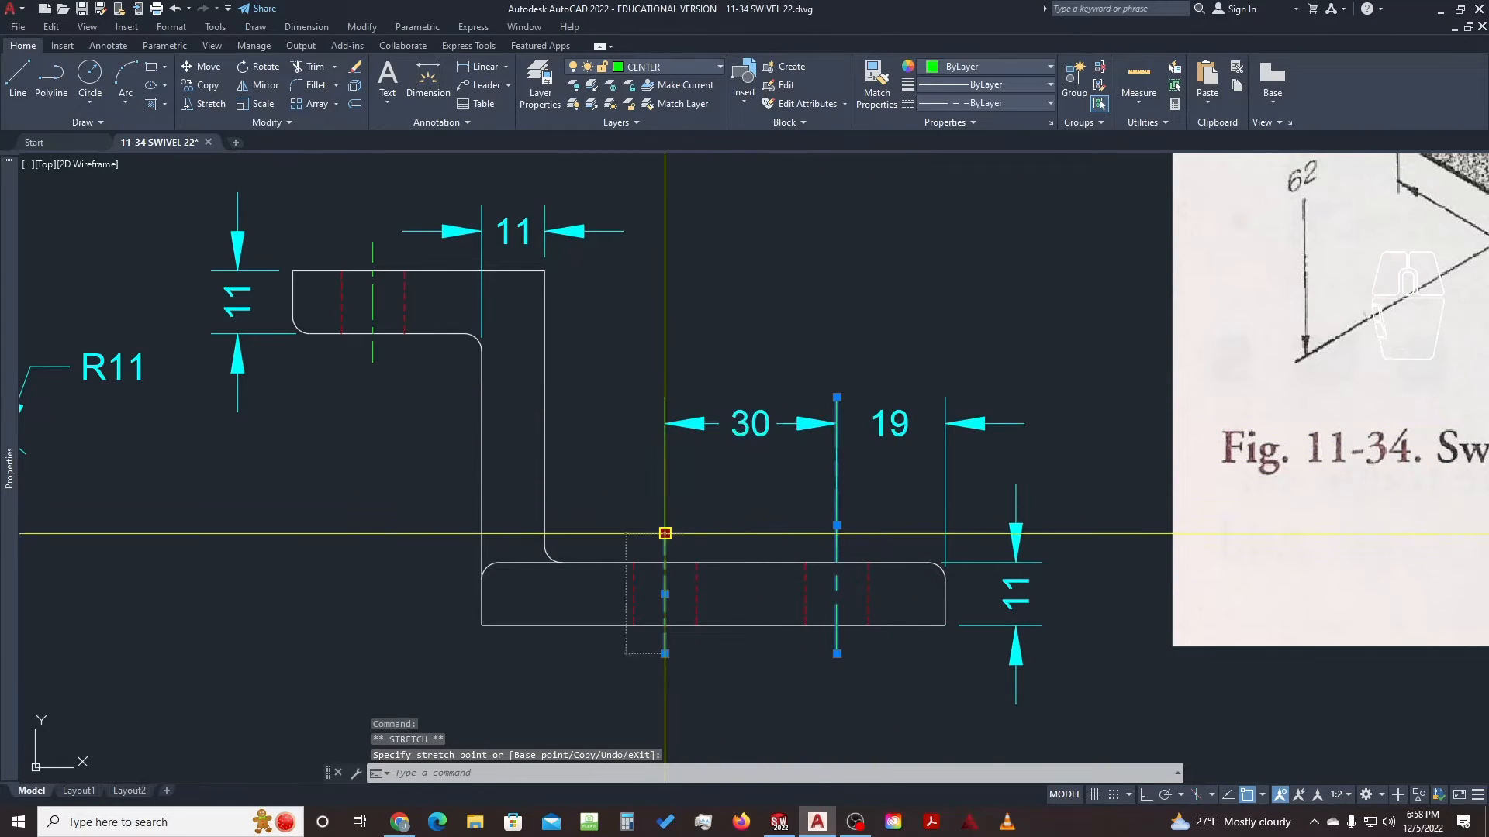
click(665, 397)
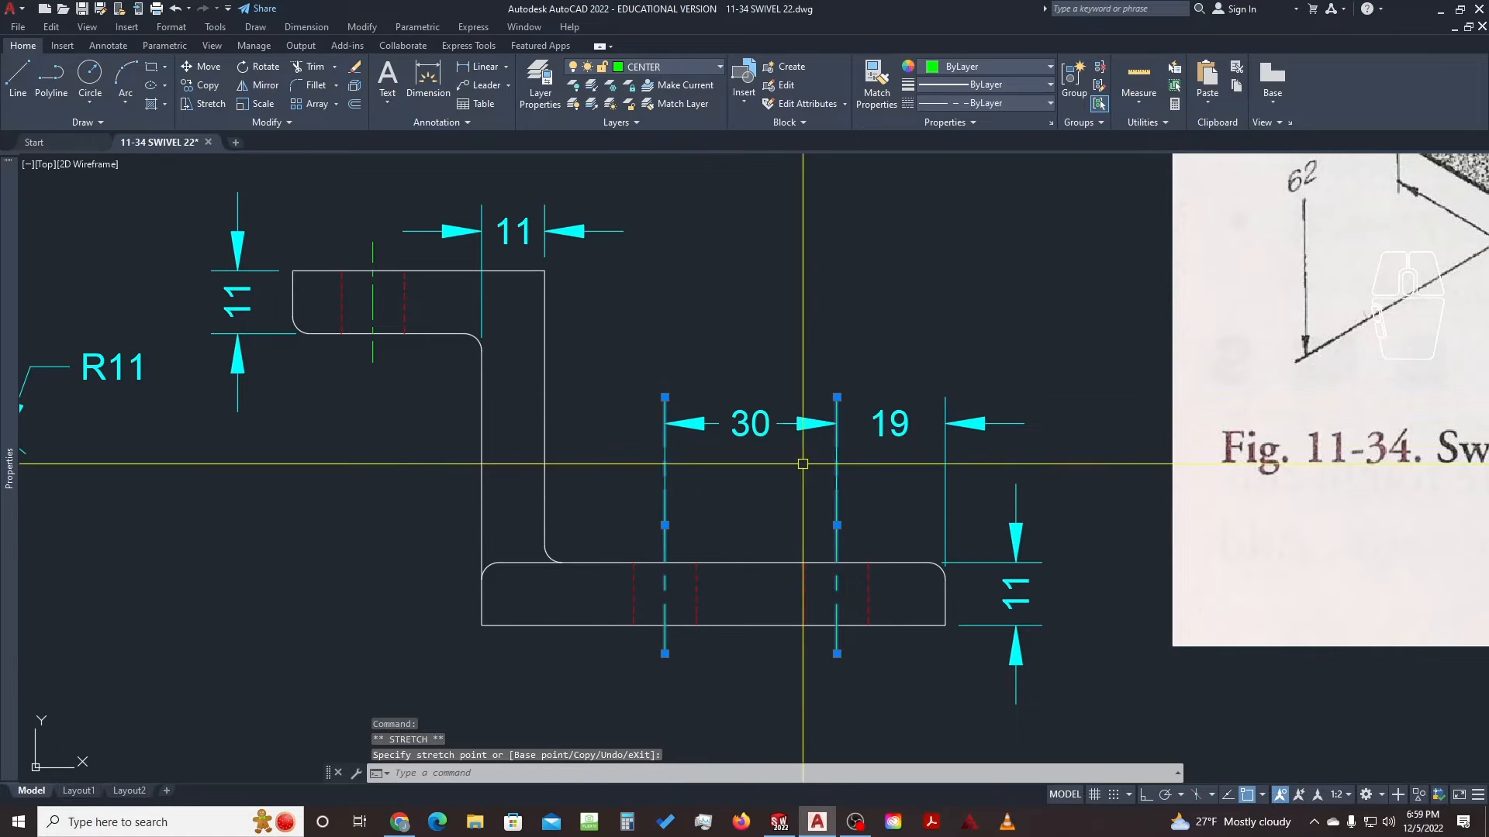
key(Escape)
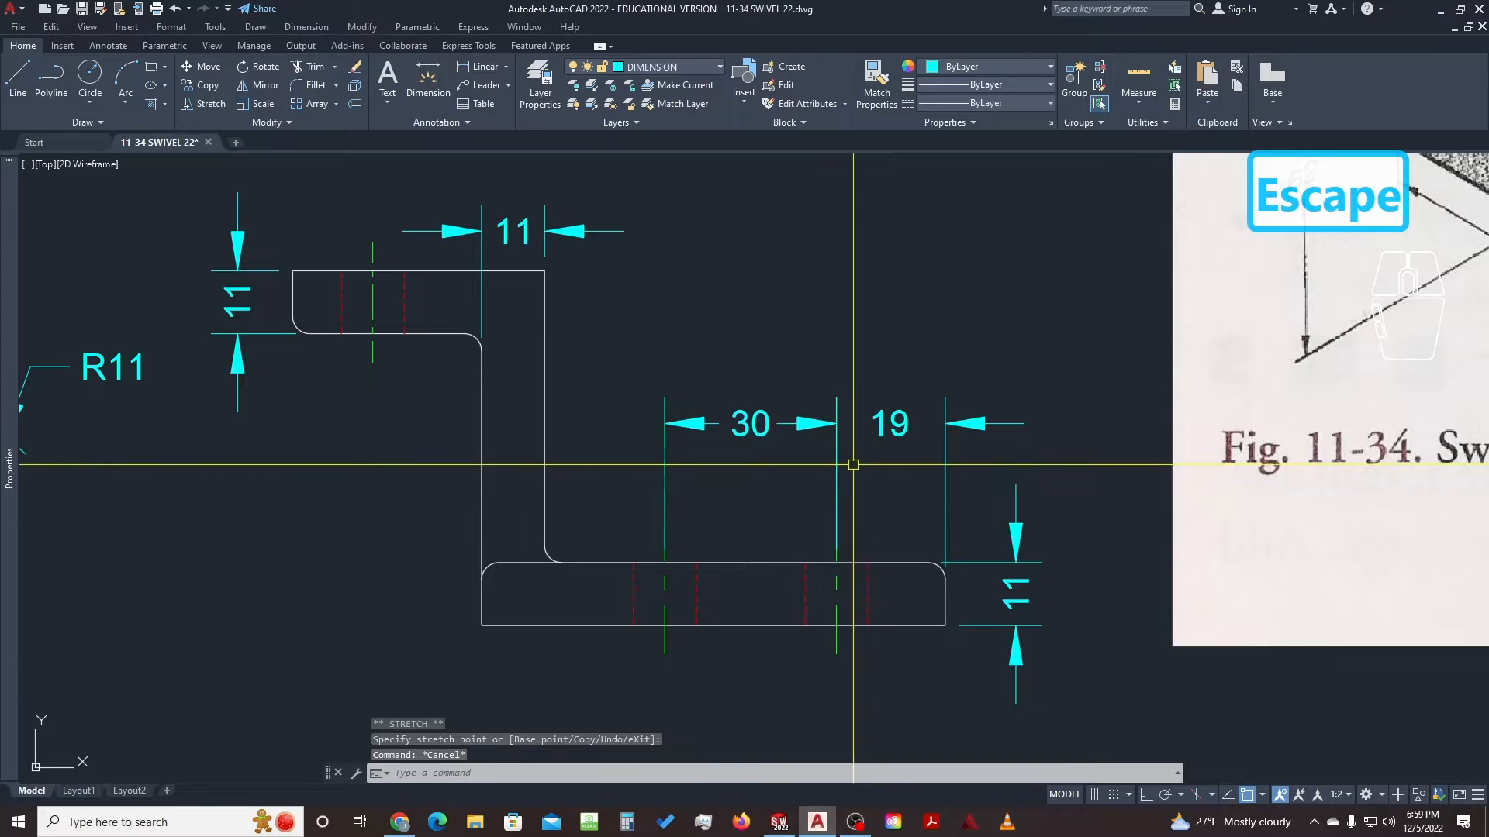
Select the 30 and 19 dimensions, then clear the selection
click(807, 447)
click(773, 393)
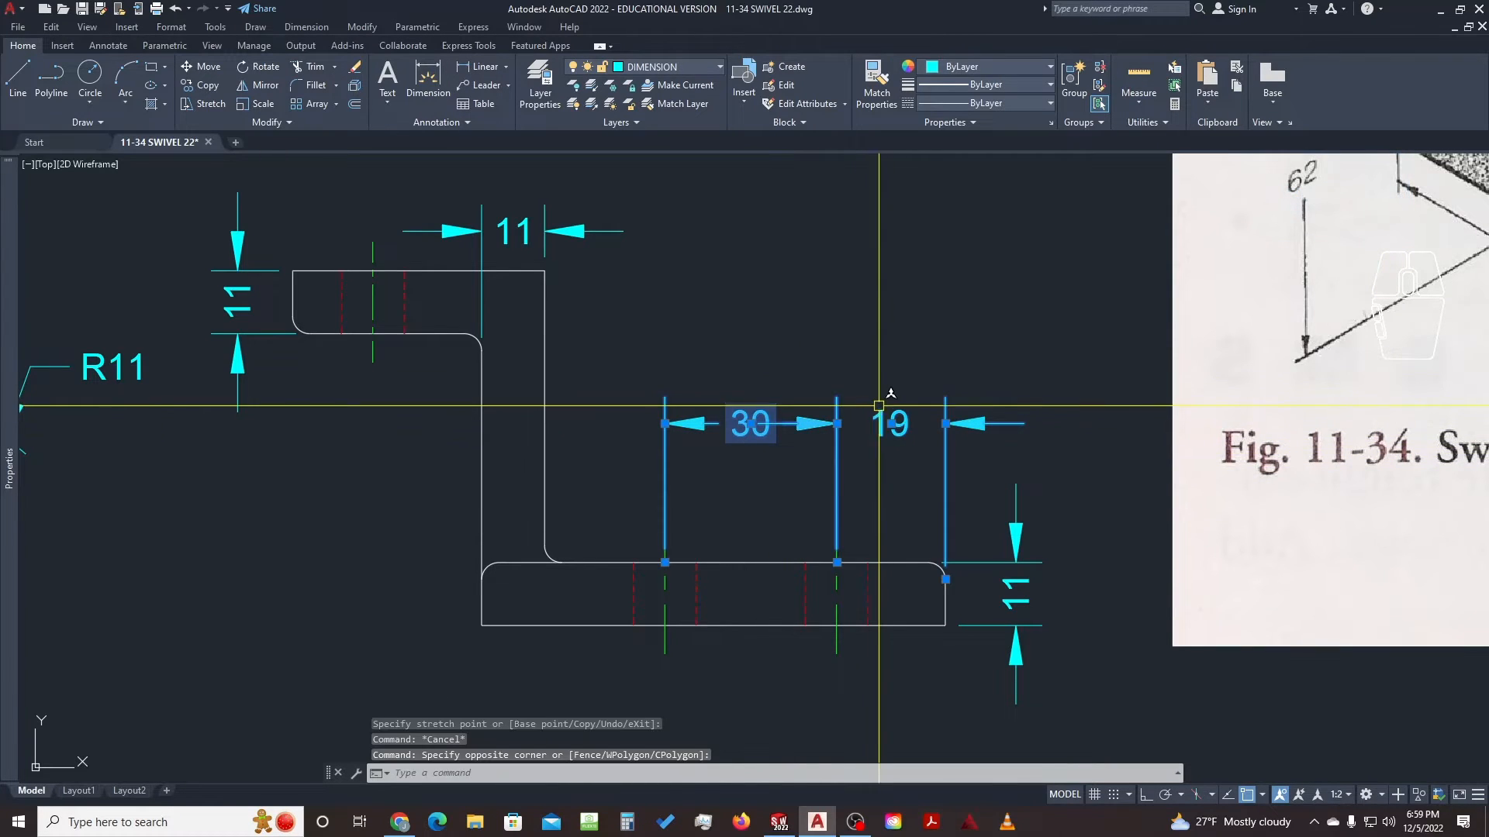
key(Escape)
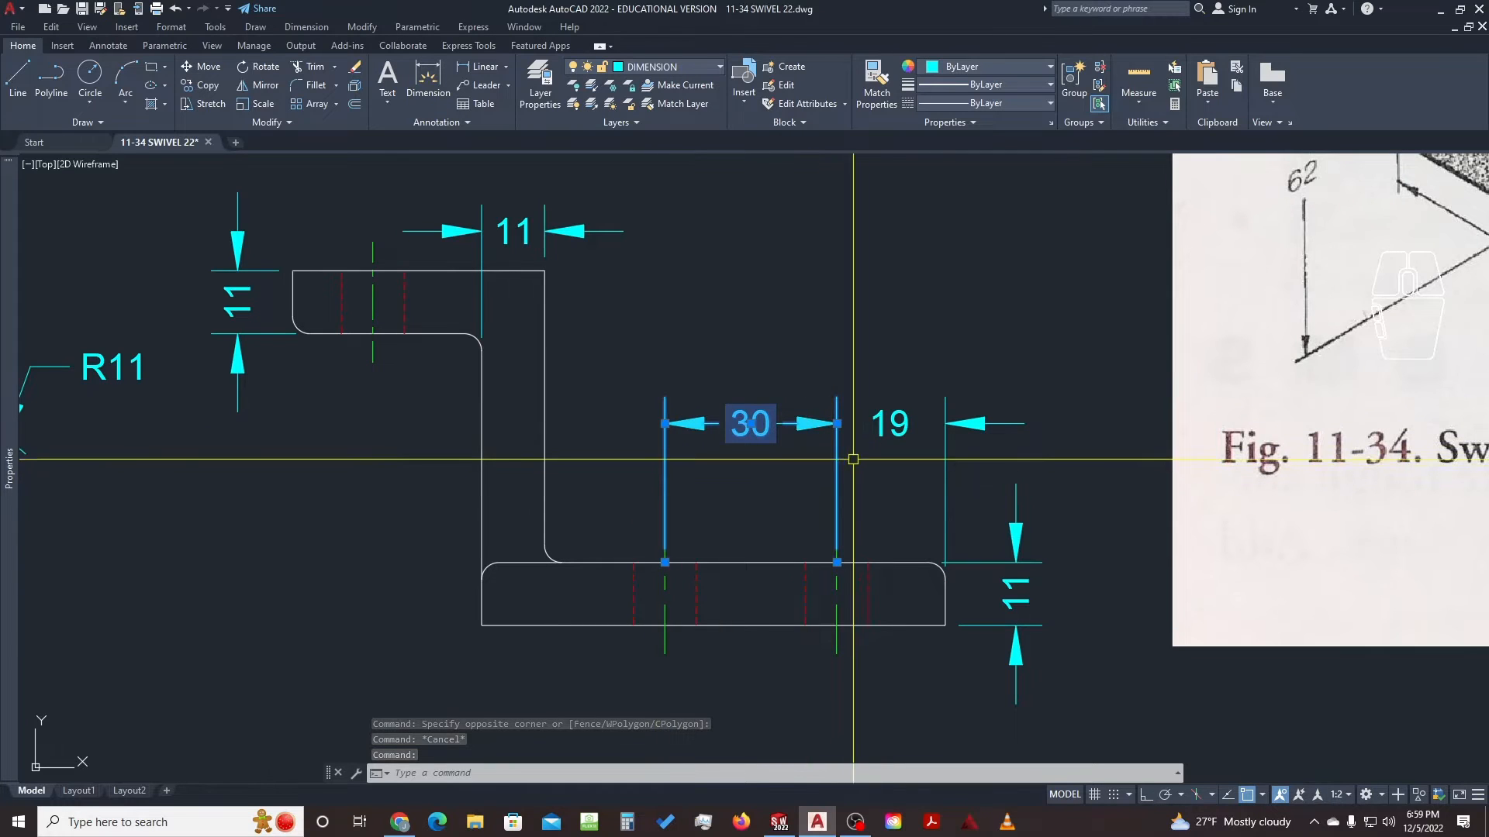
Switch off both extension lines of the 30 dimension in Properties
key(Escape)
click(899, 419)
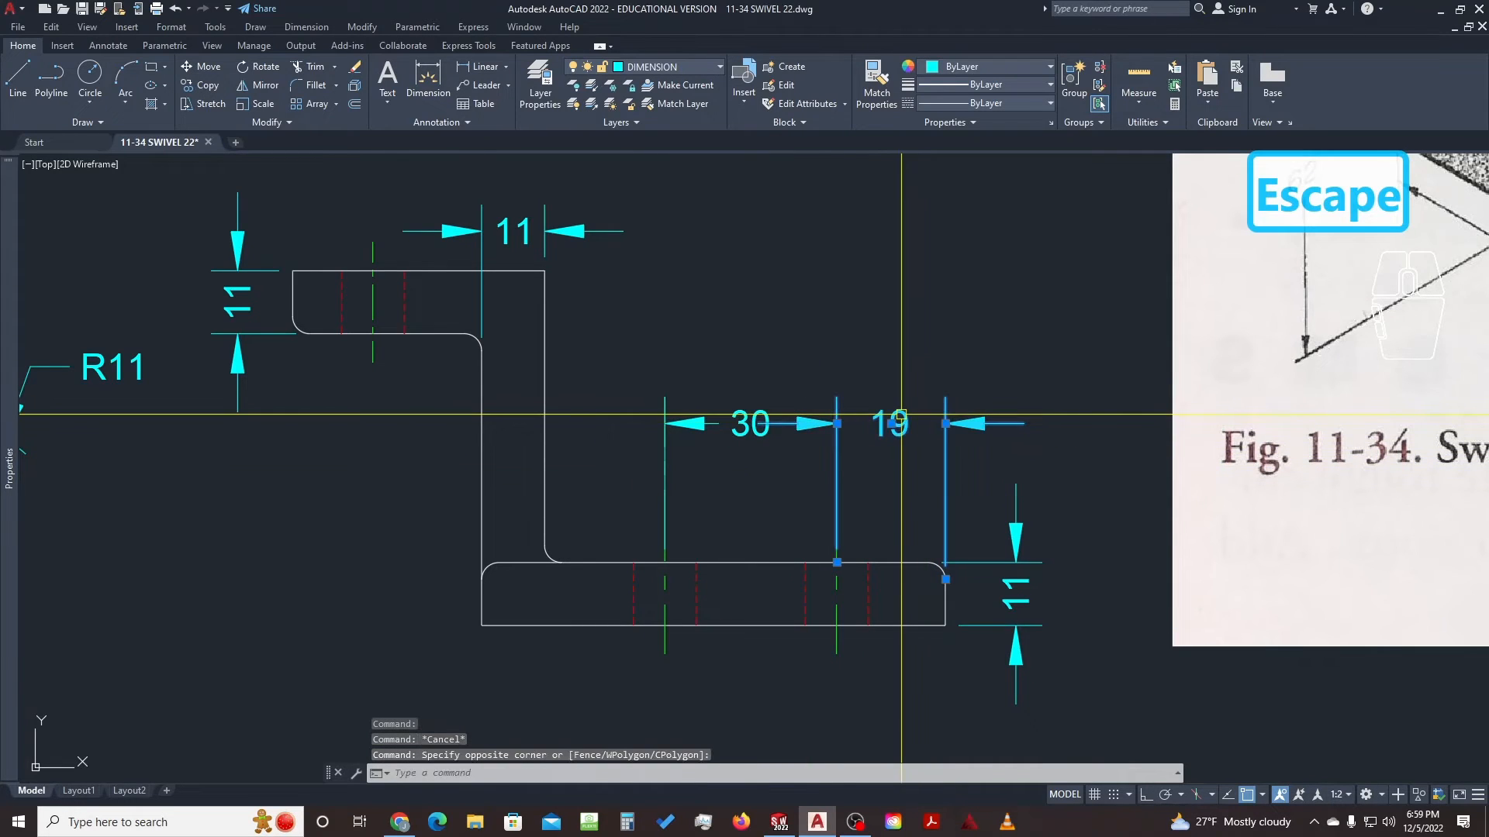
key(Escape)
click(742, 425)
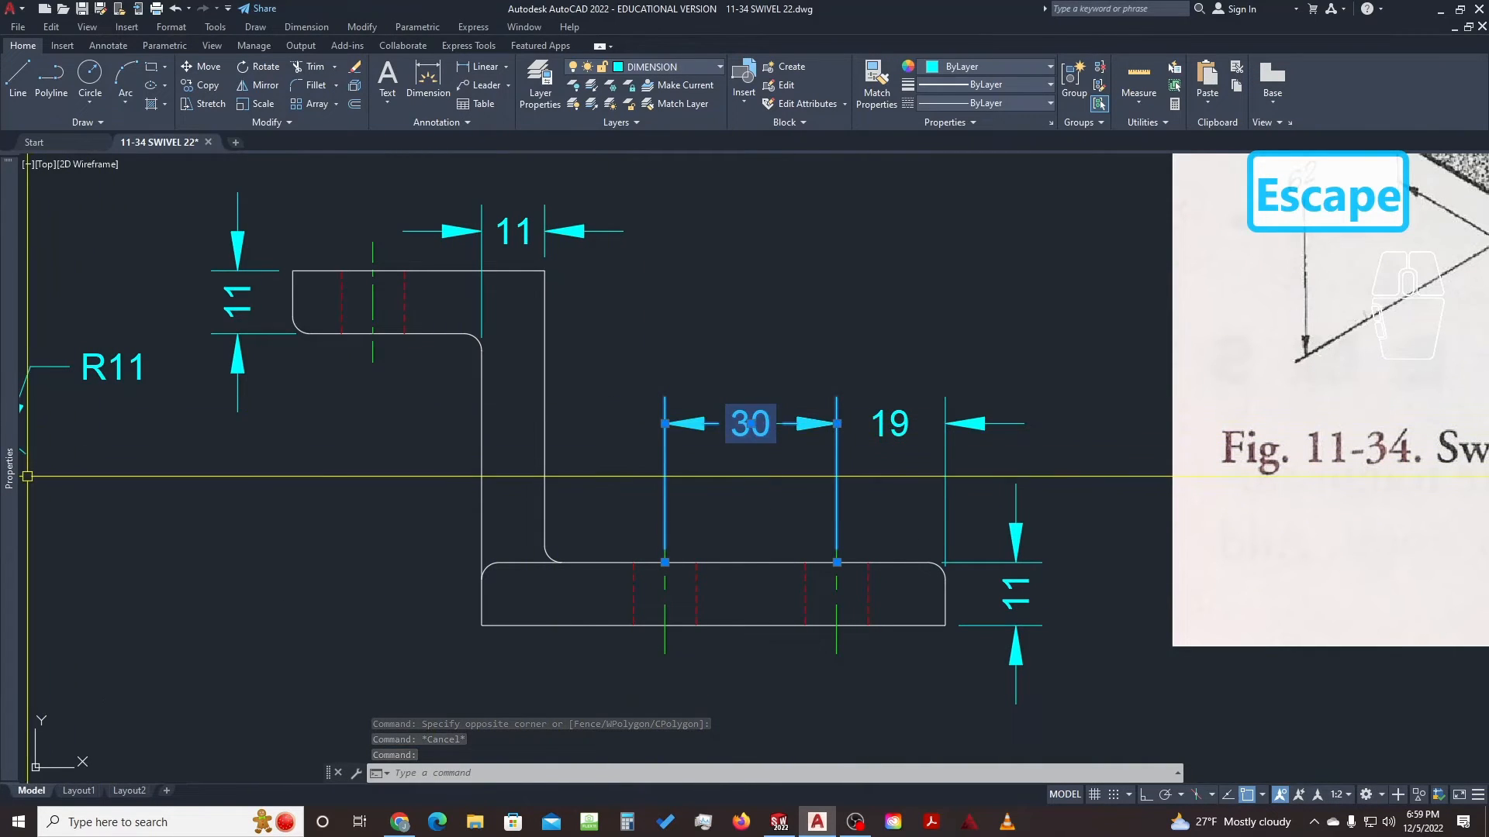
mouse_move(10, 484)
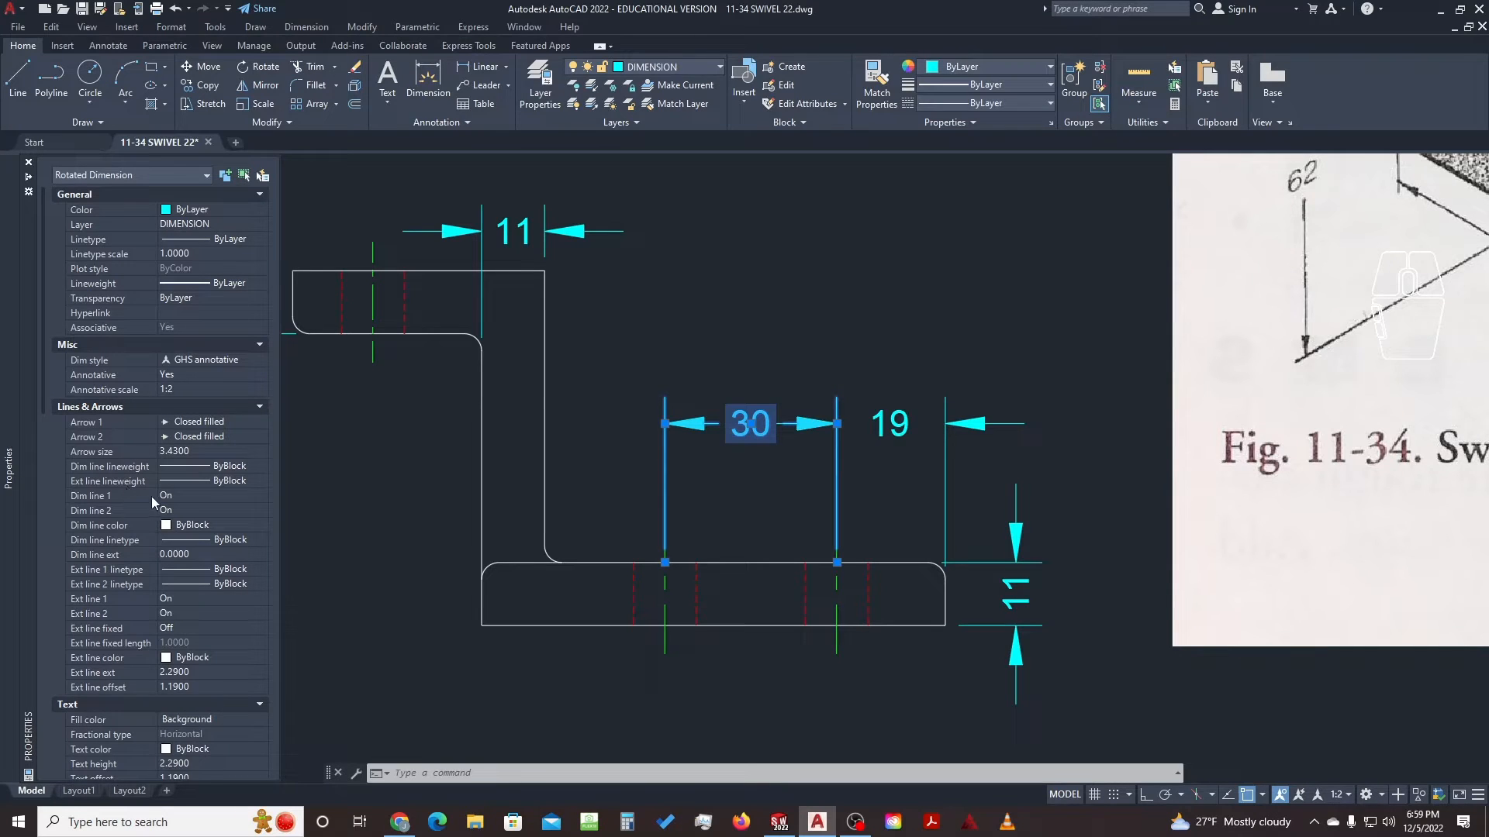
click(190, 598)
click(208, 601)
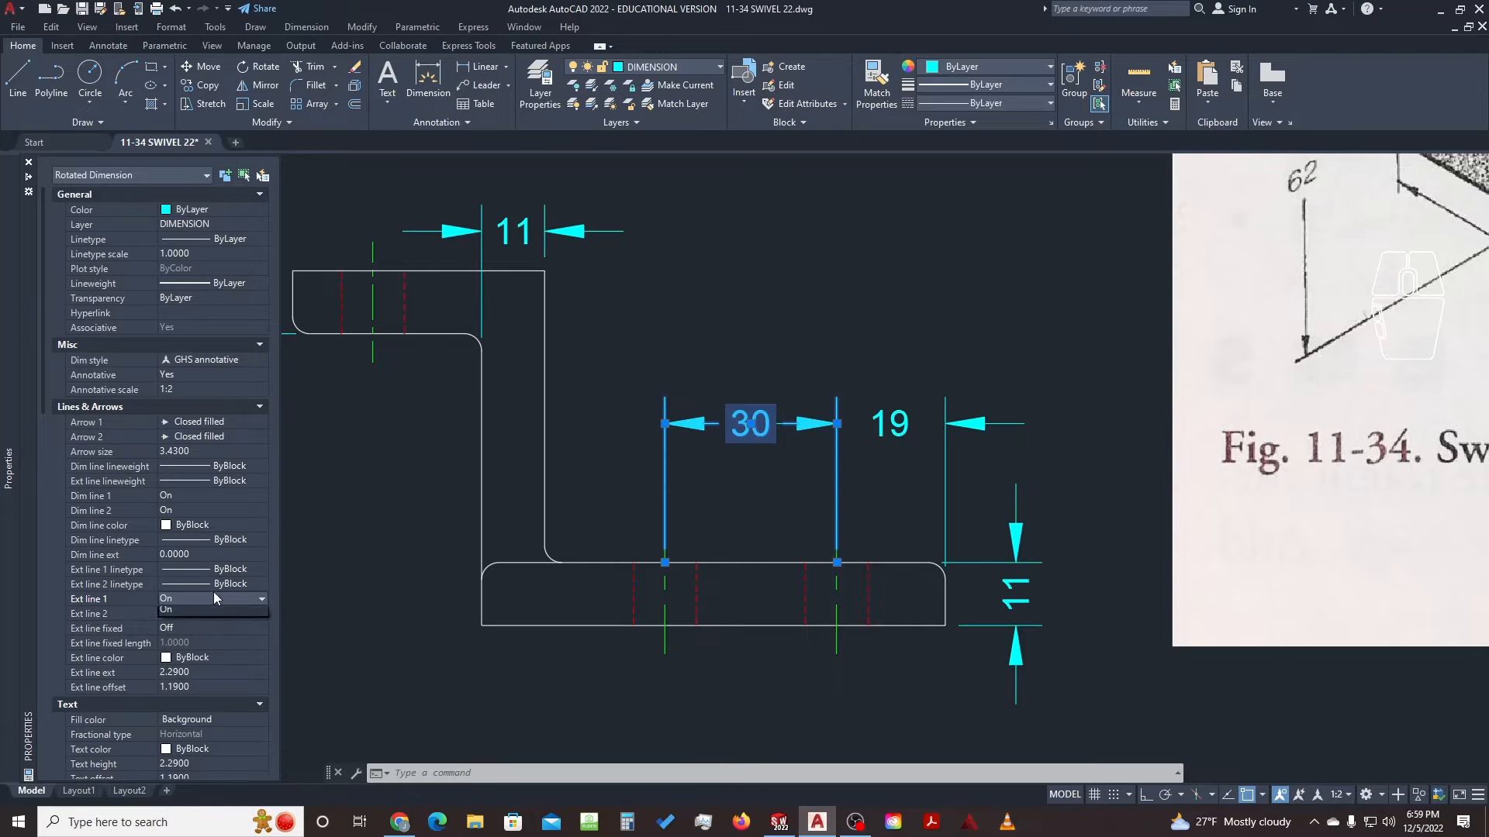
click(216, 614)
click(215, 613)
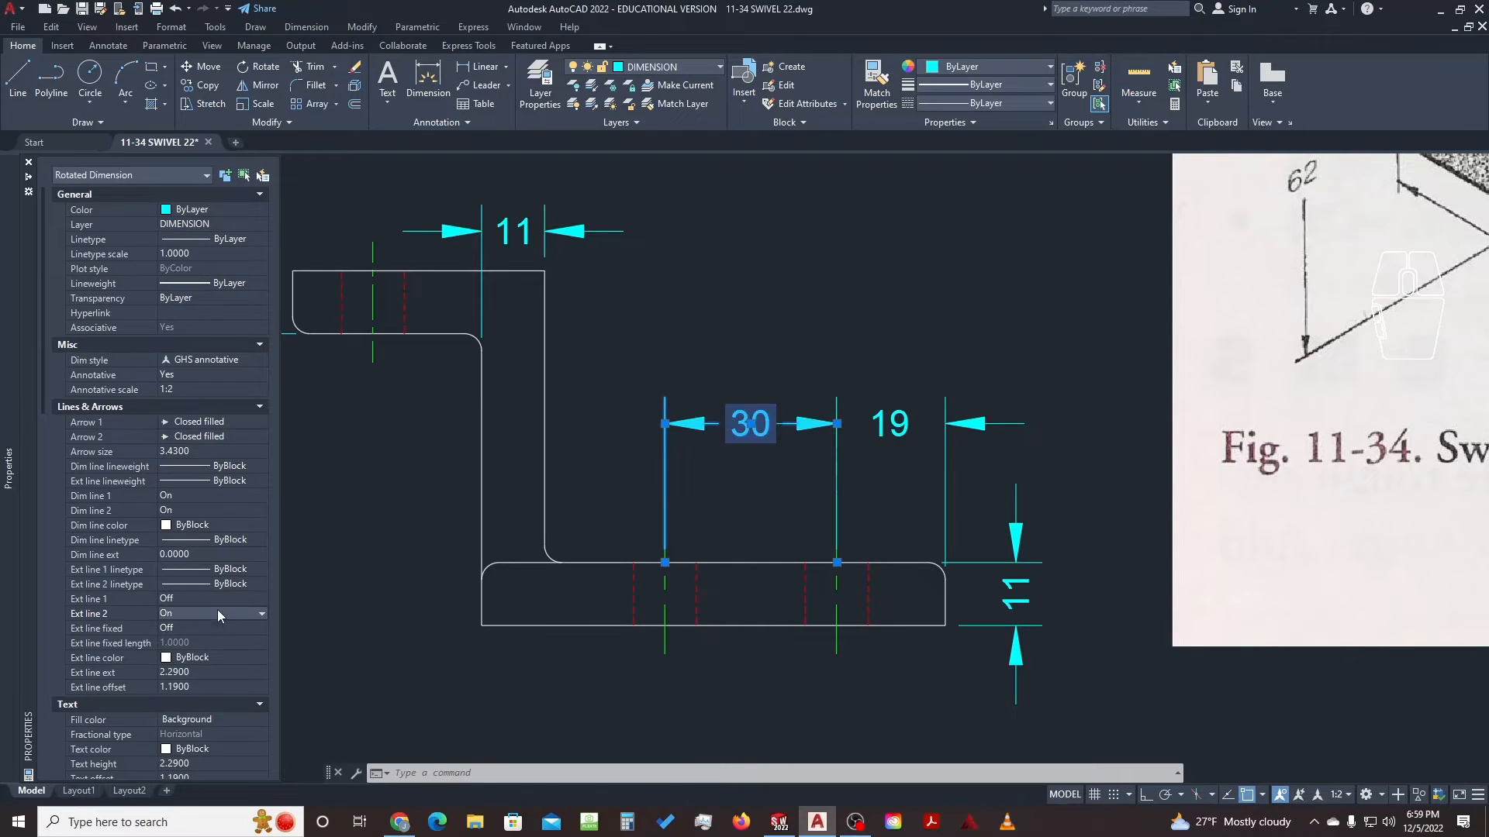
click(215, 614)
click(211, 629)
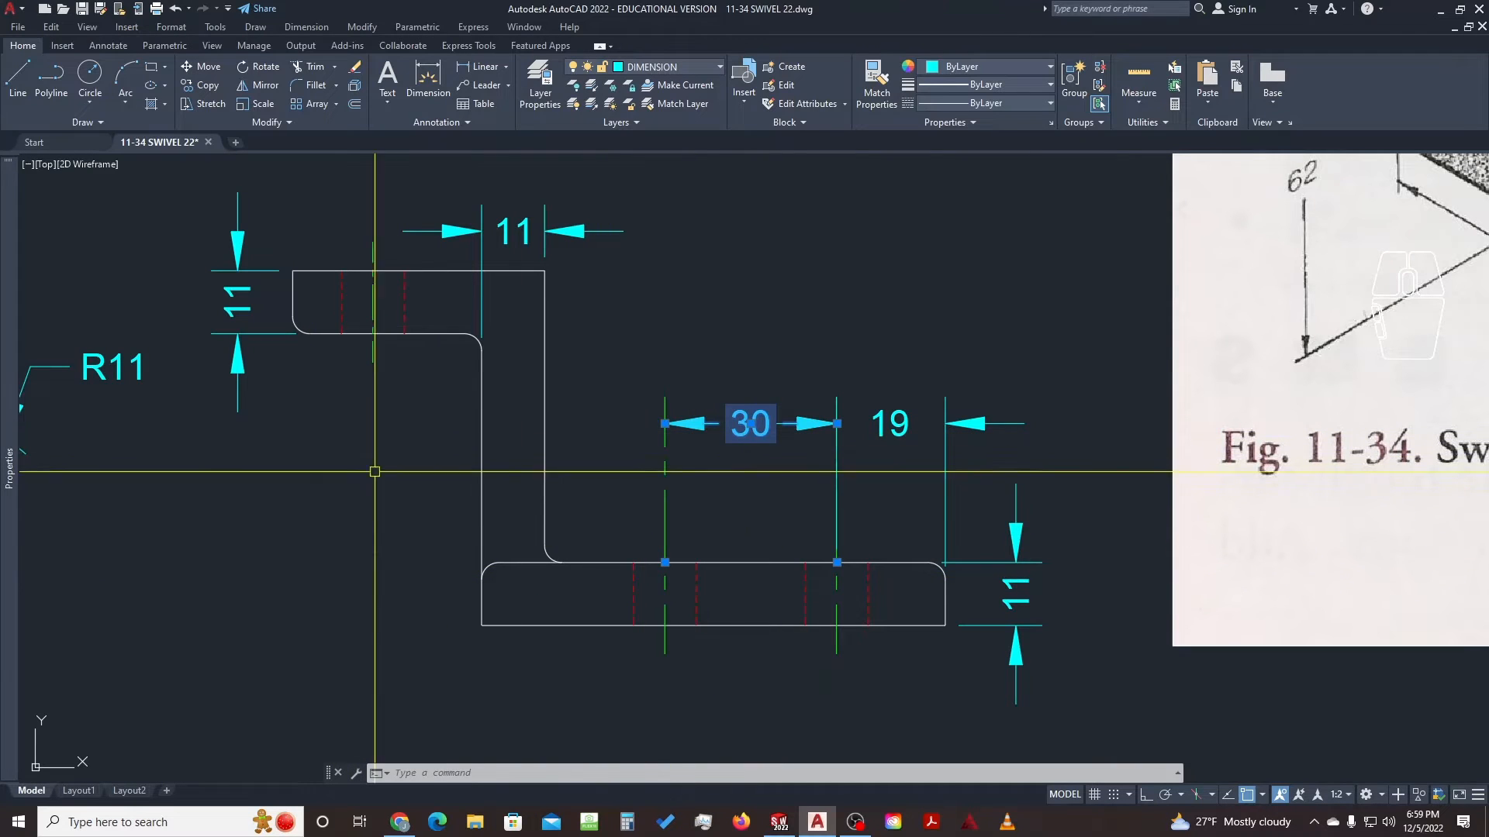
mouse_move(9, 487)
key(Escape)
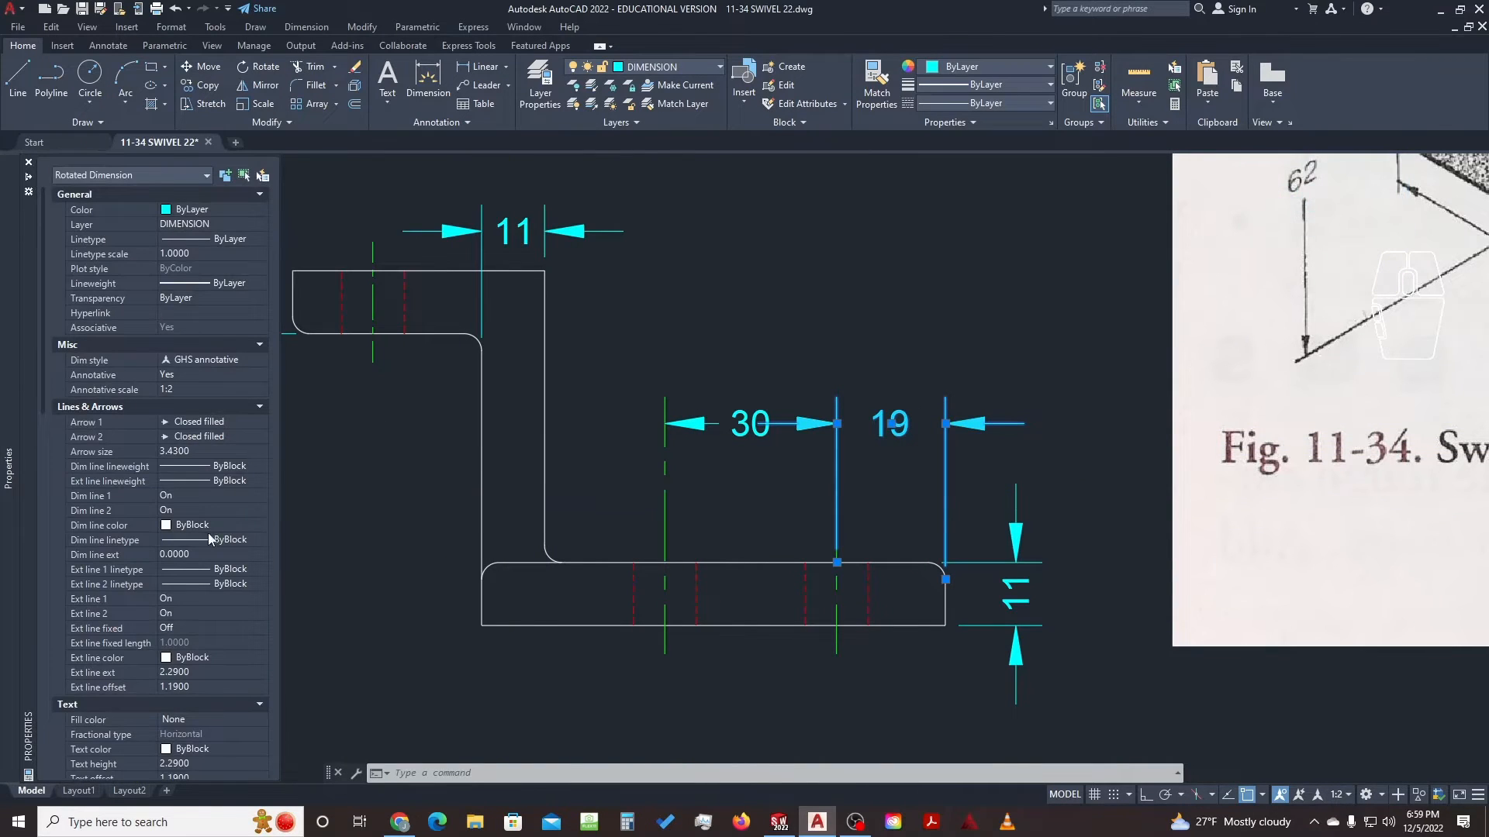
Turn off the 19 dimension's second extension line, keeping the first one on
click(198, 597)
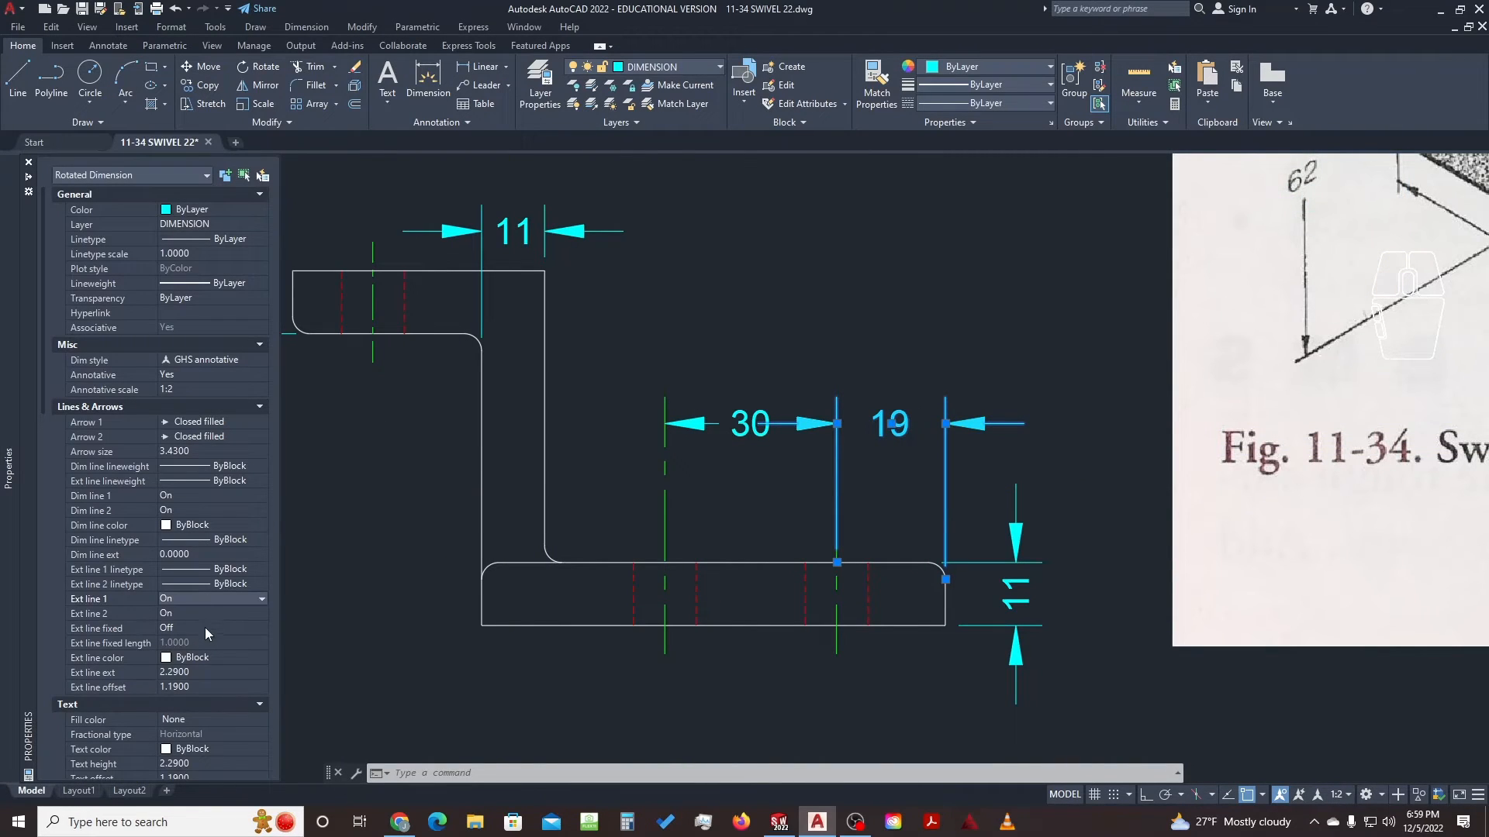
click(216, 601)
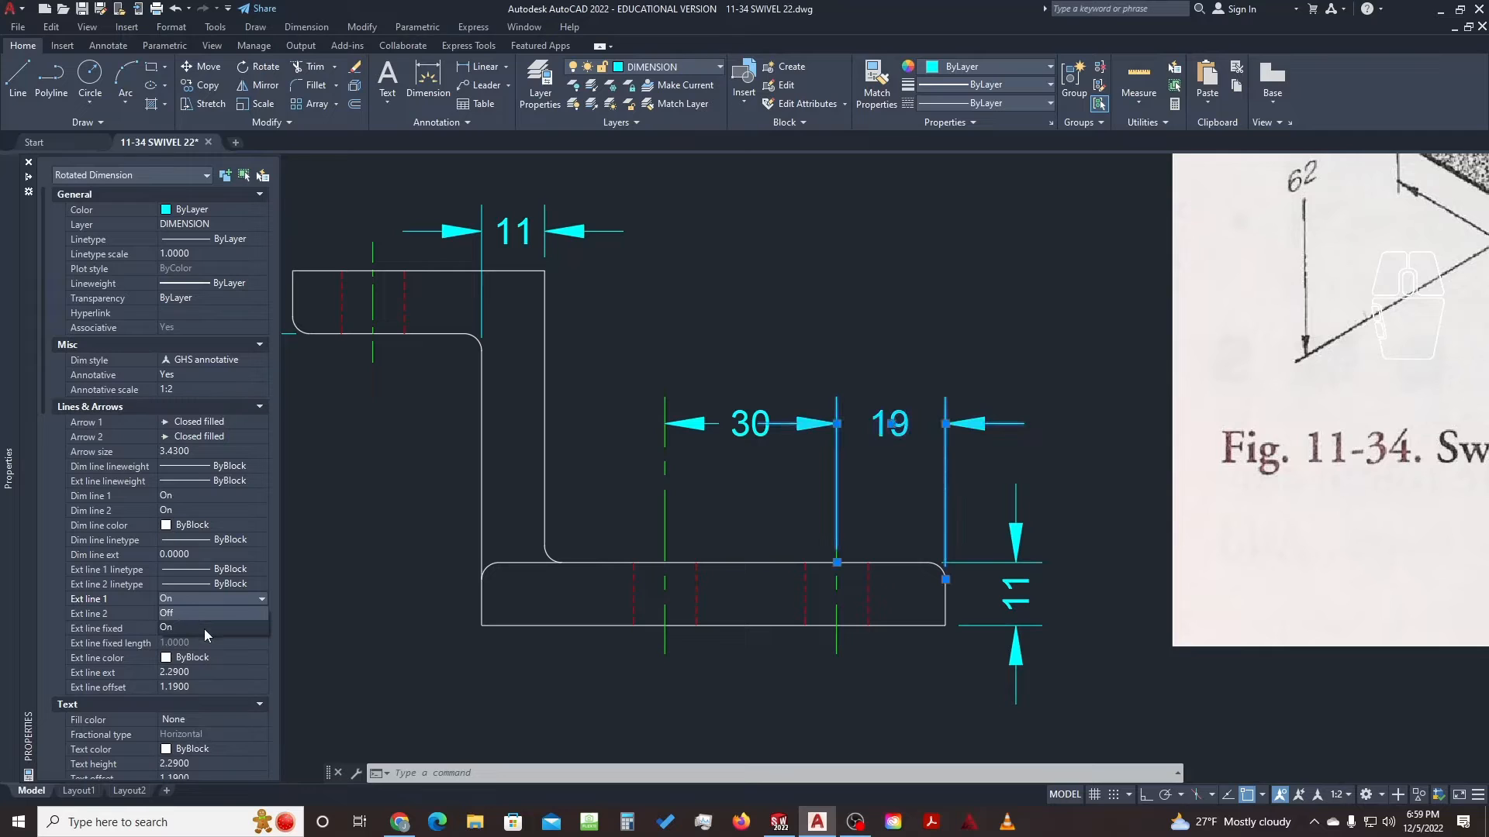
click(203, 630)
click(207, 616)
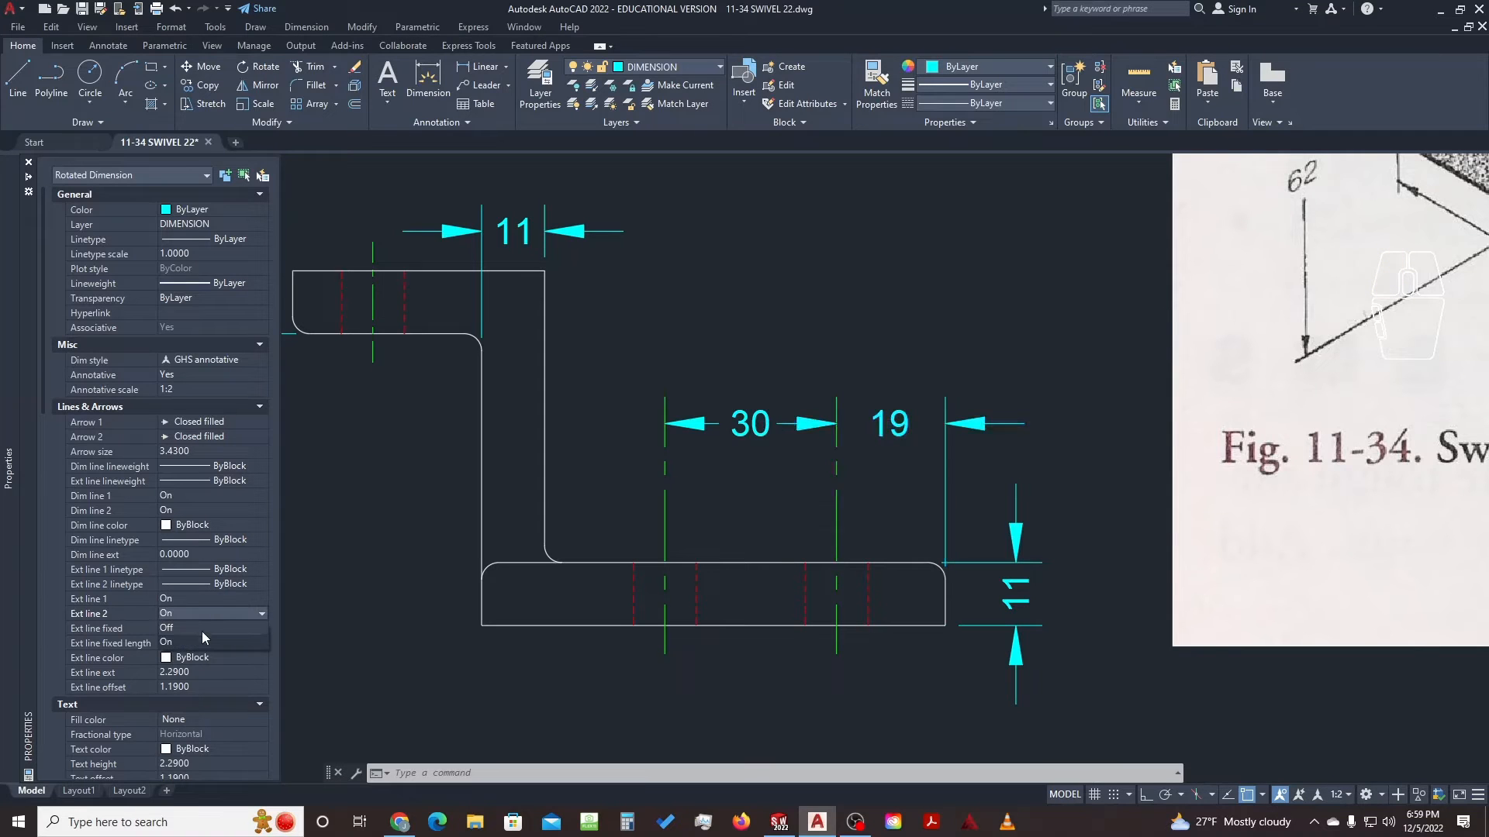
click(197, 629)
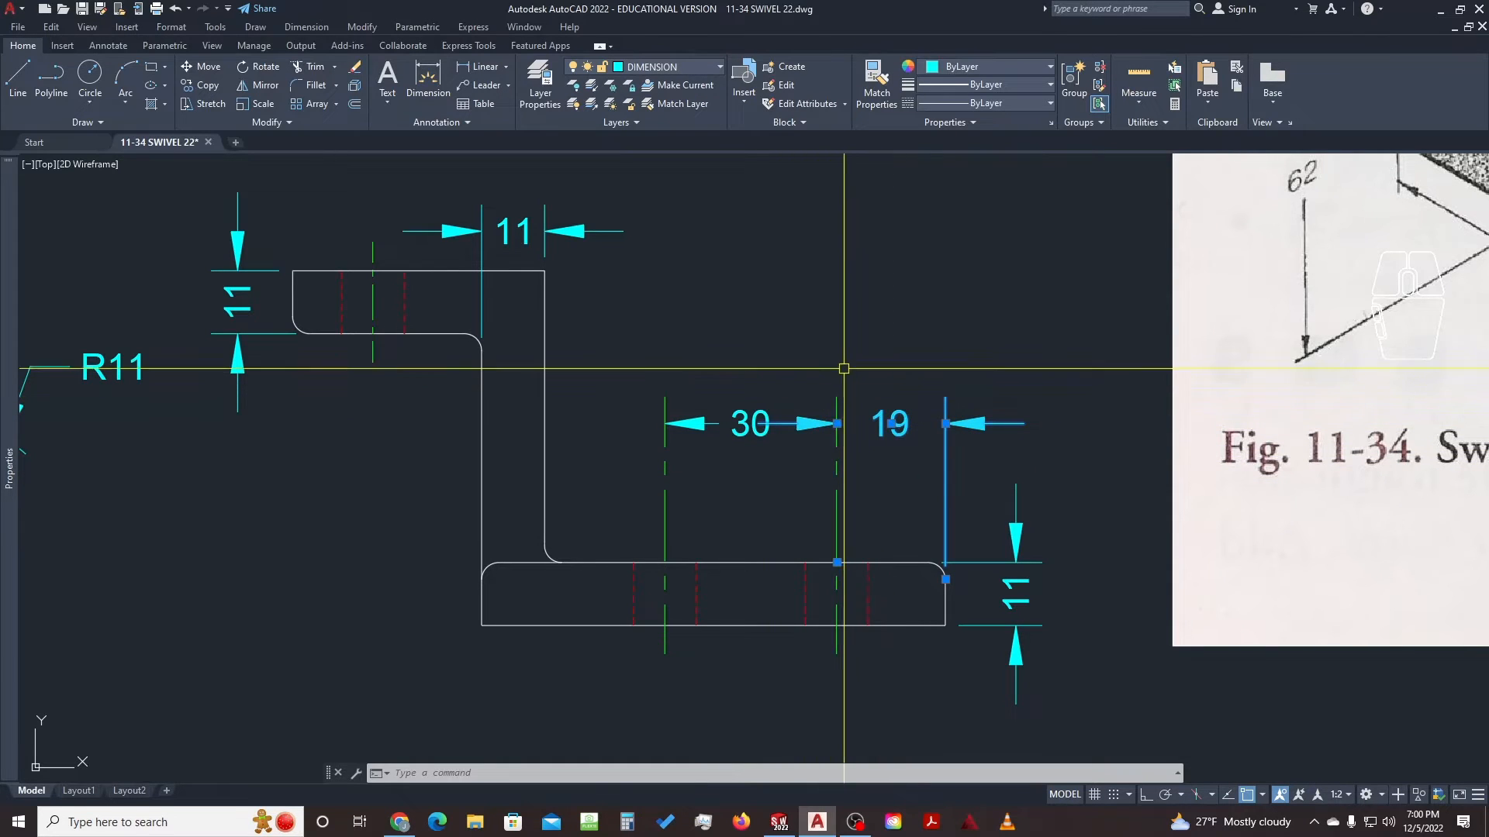
Trial-move the 19 dimension line higher using its grip
key(Escape)
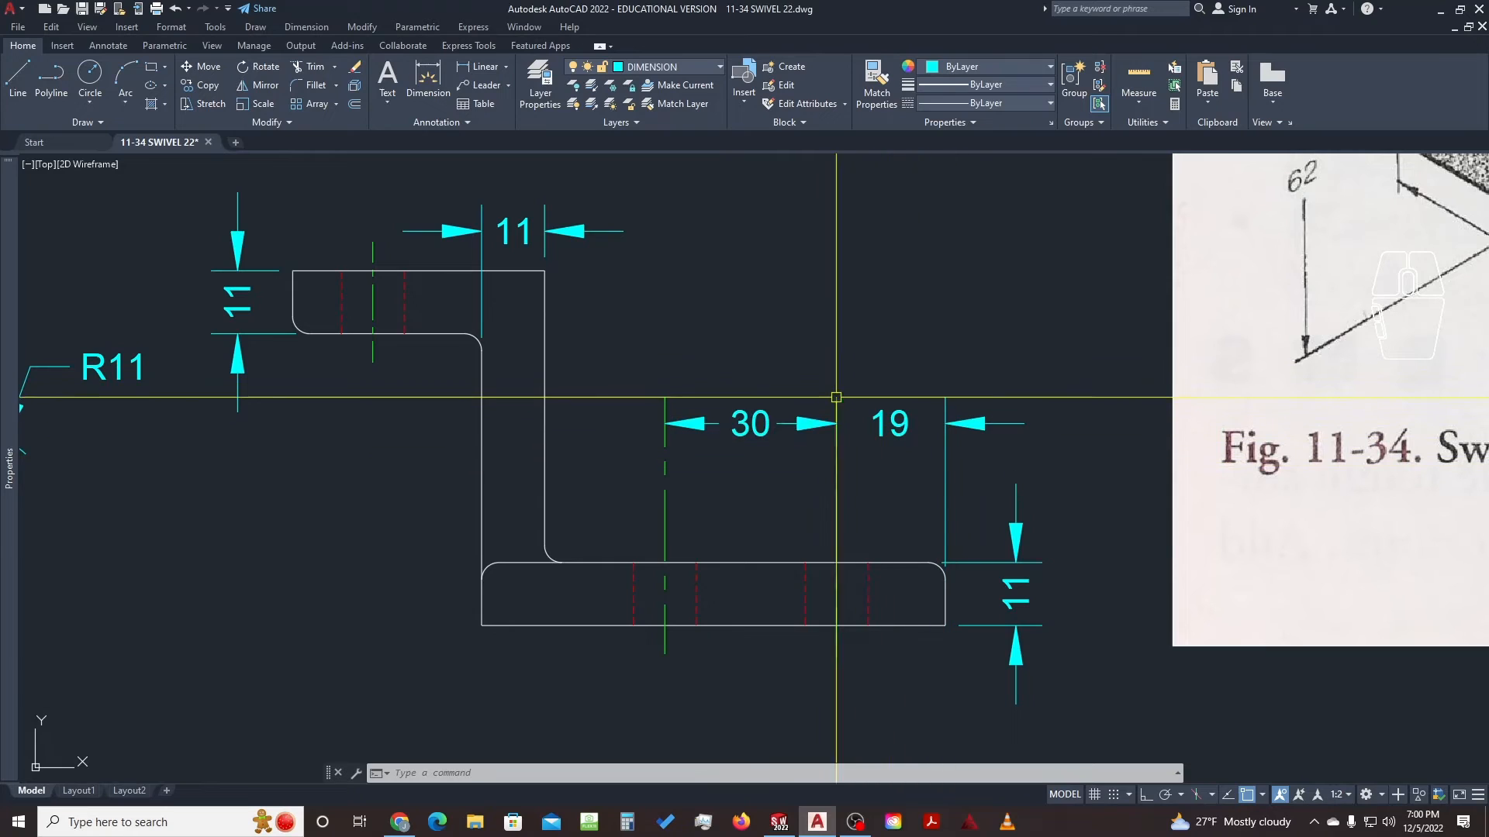
click(901, 417)
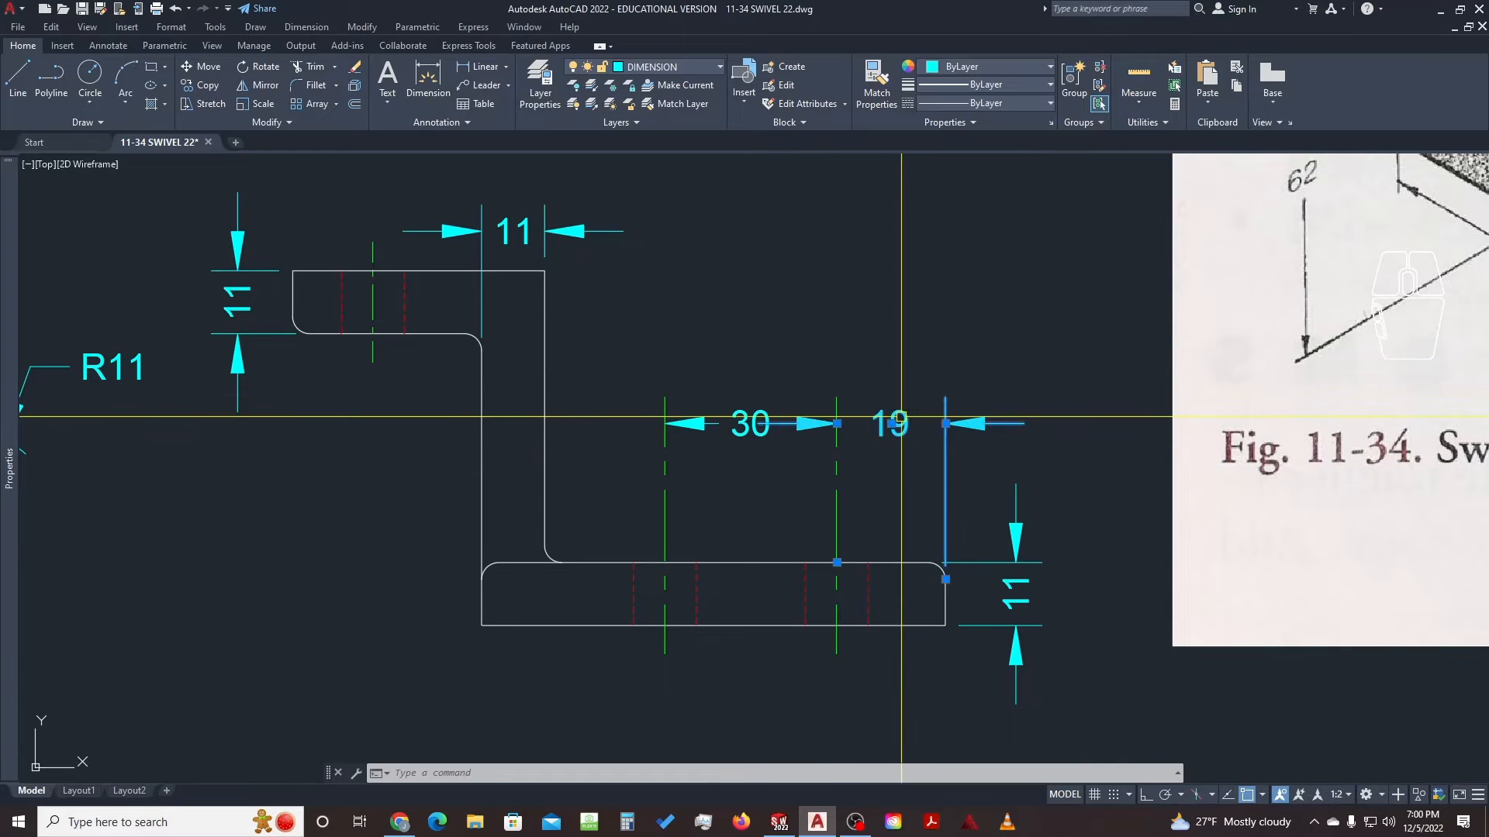
click(838, 423)
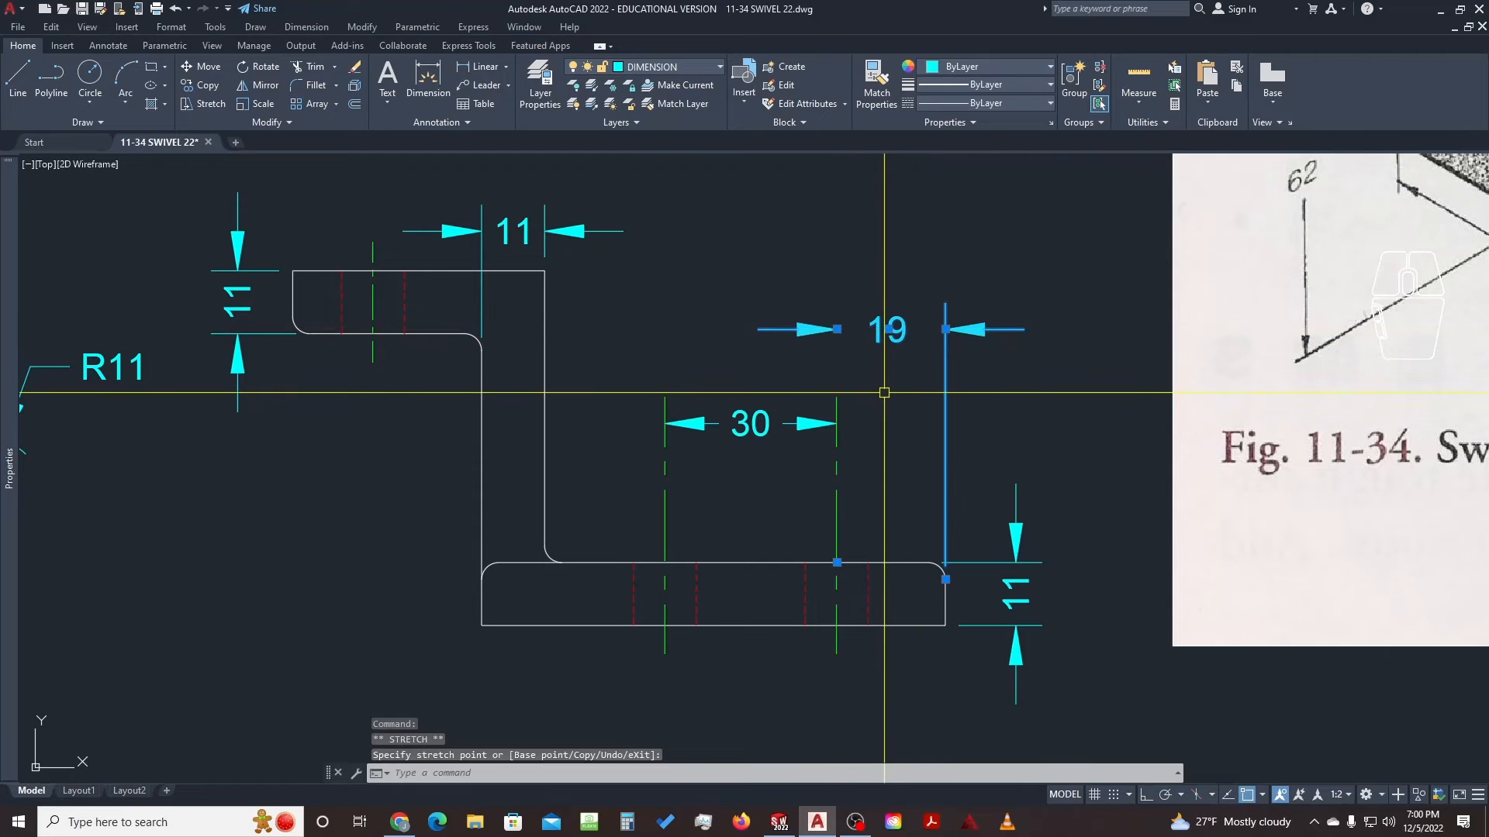
click(844, 397)
click(837, 330)
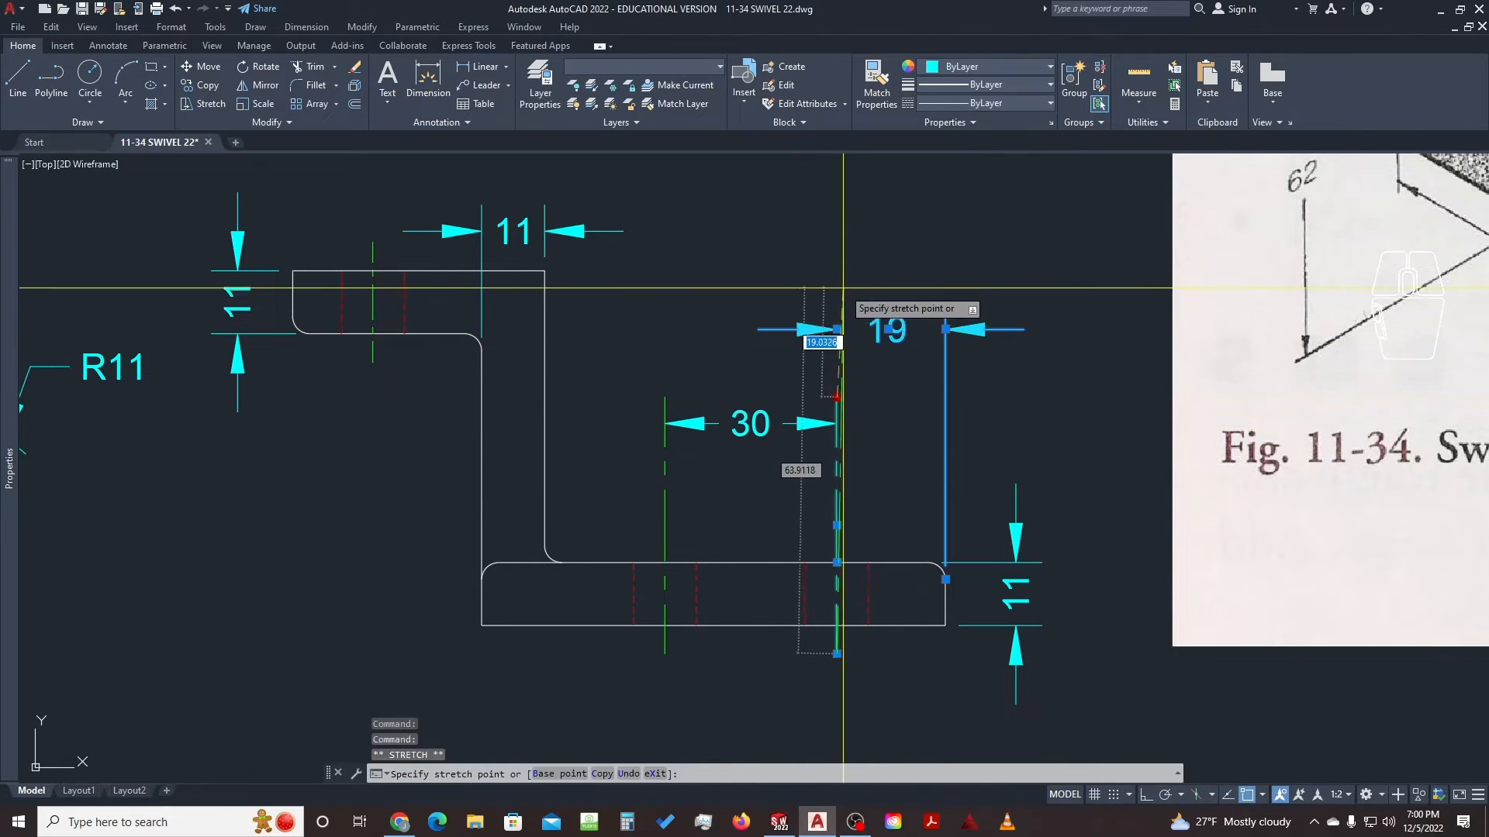
key(Escape)
Undo the stray line and the 19 dimension's move, then start STRETCH with S
text(g)
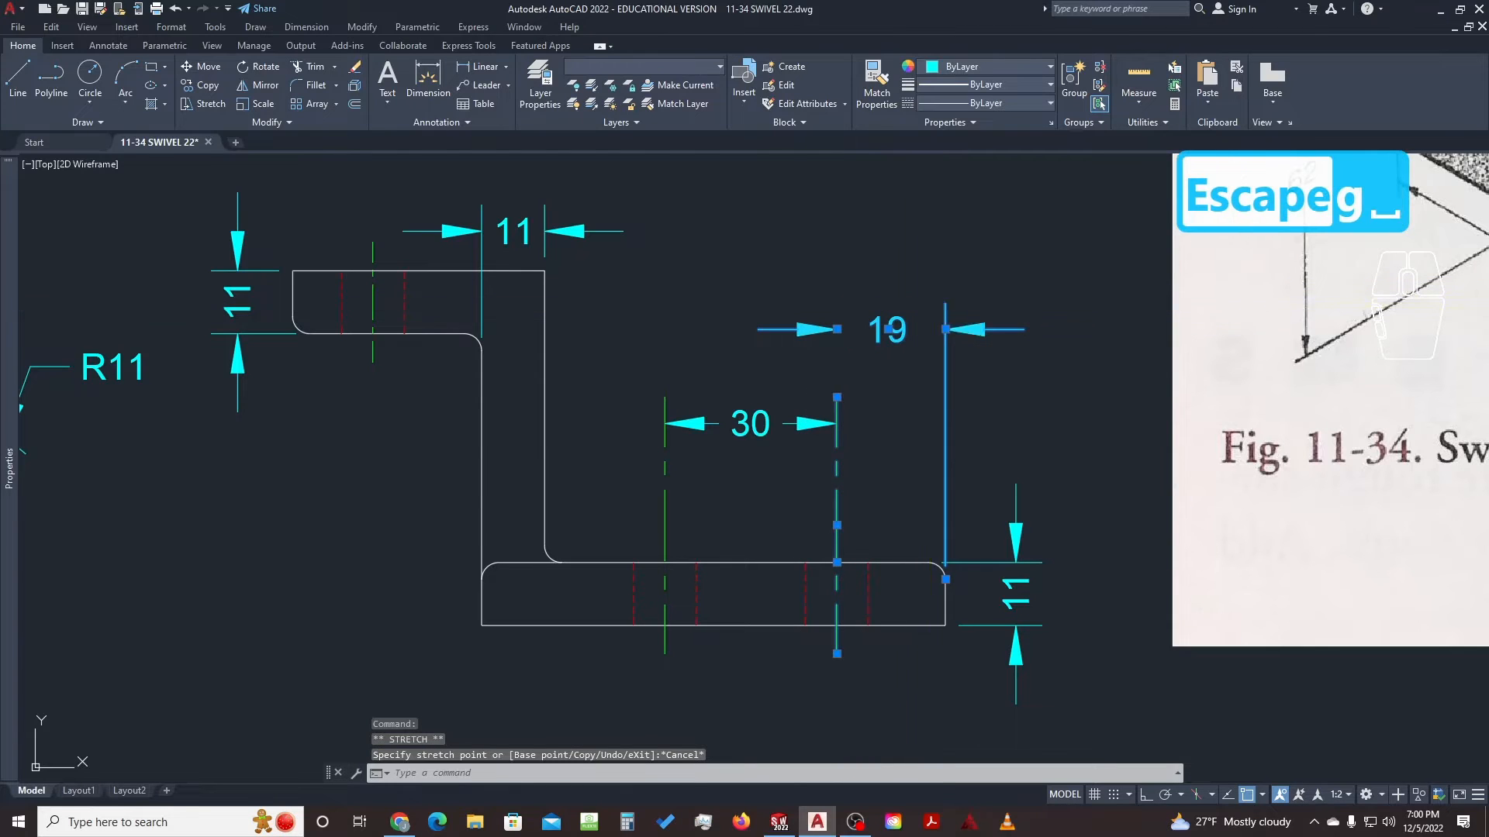
key(space)
click(945, 303)
click(808, 304)
key(Escape)
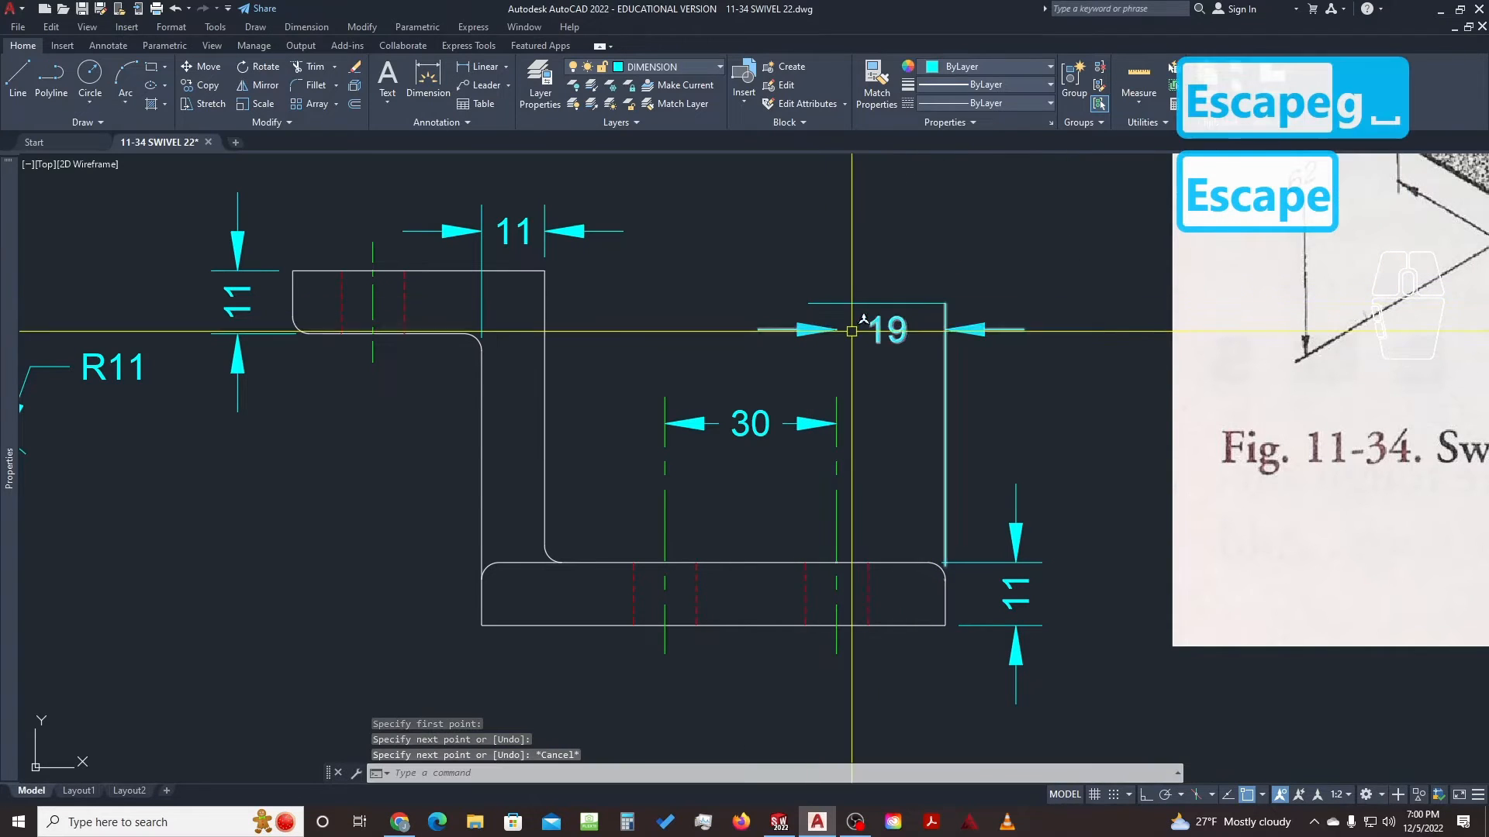
key(ctrl+z)
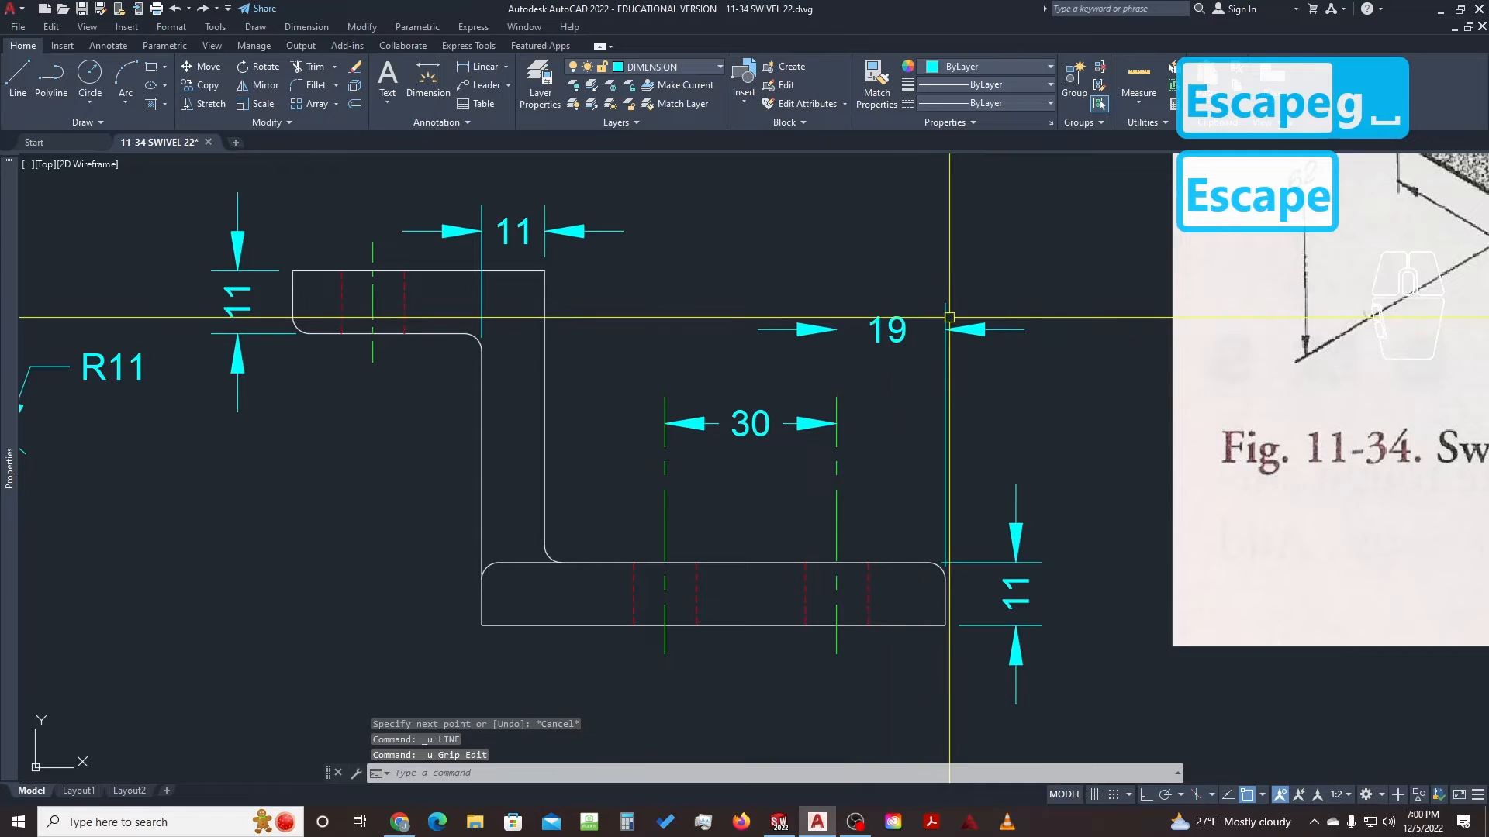
key(ctrl+z)
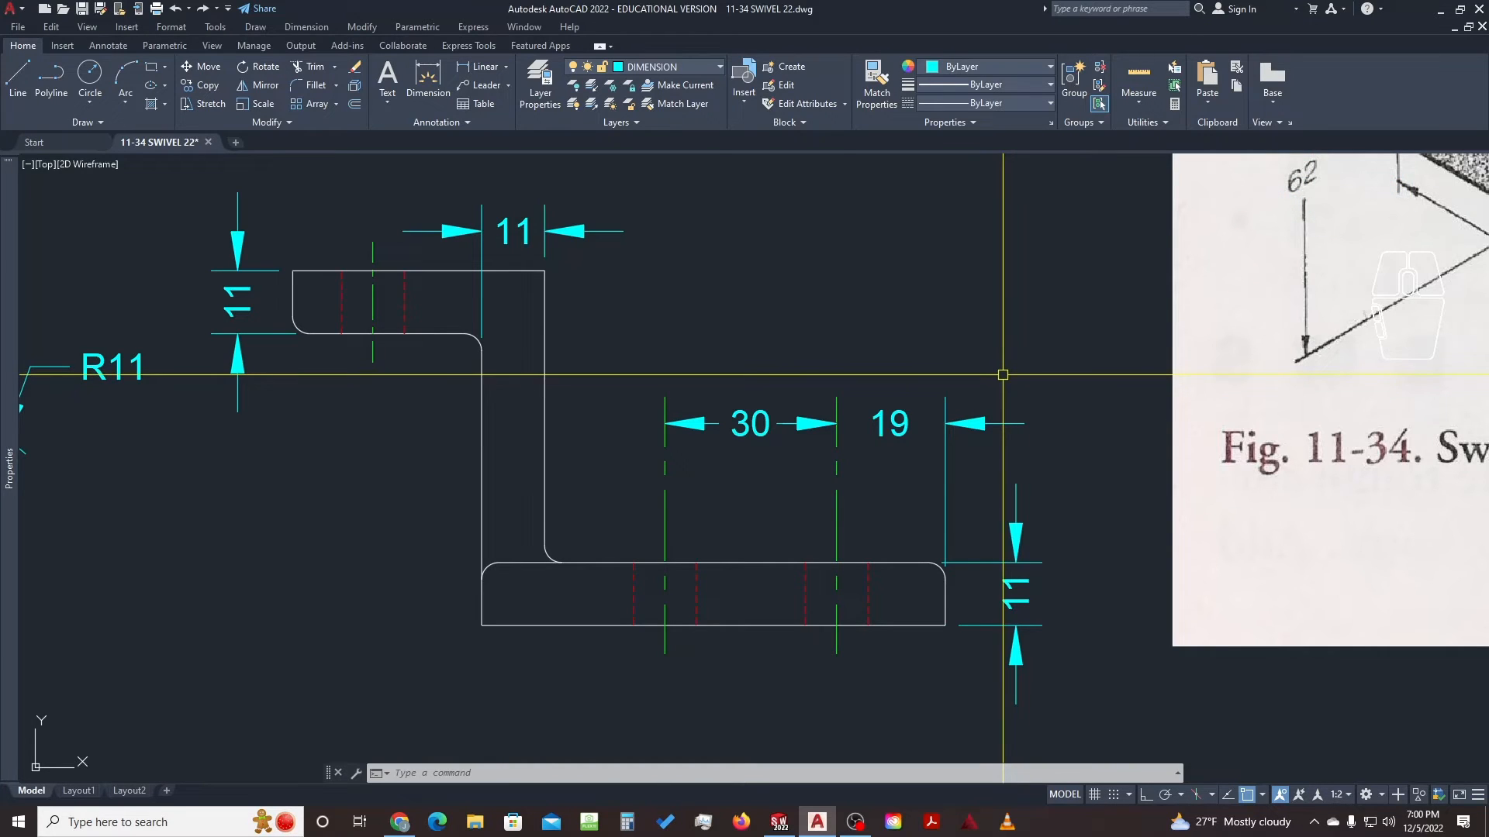
text(s)
key(space)
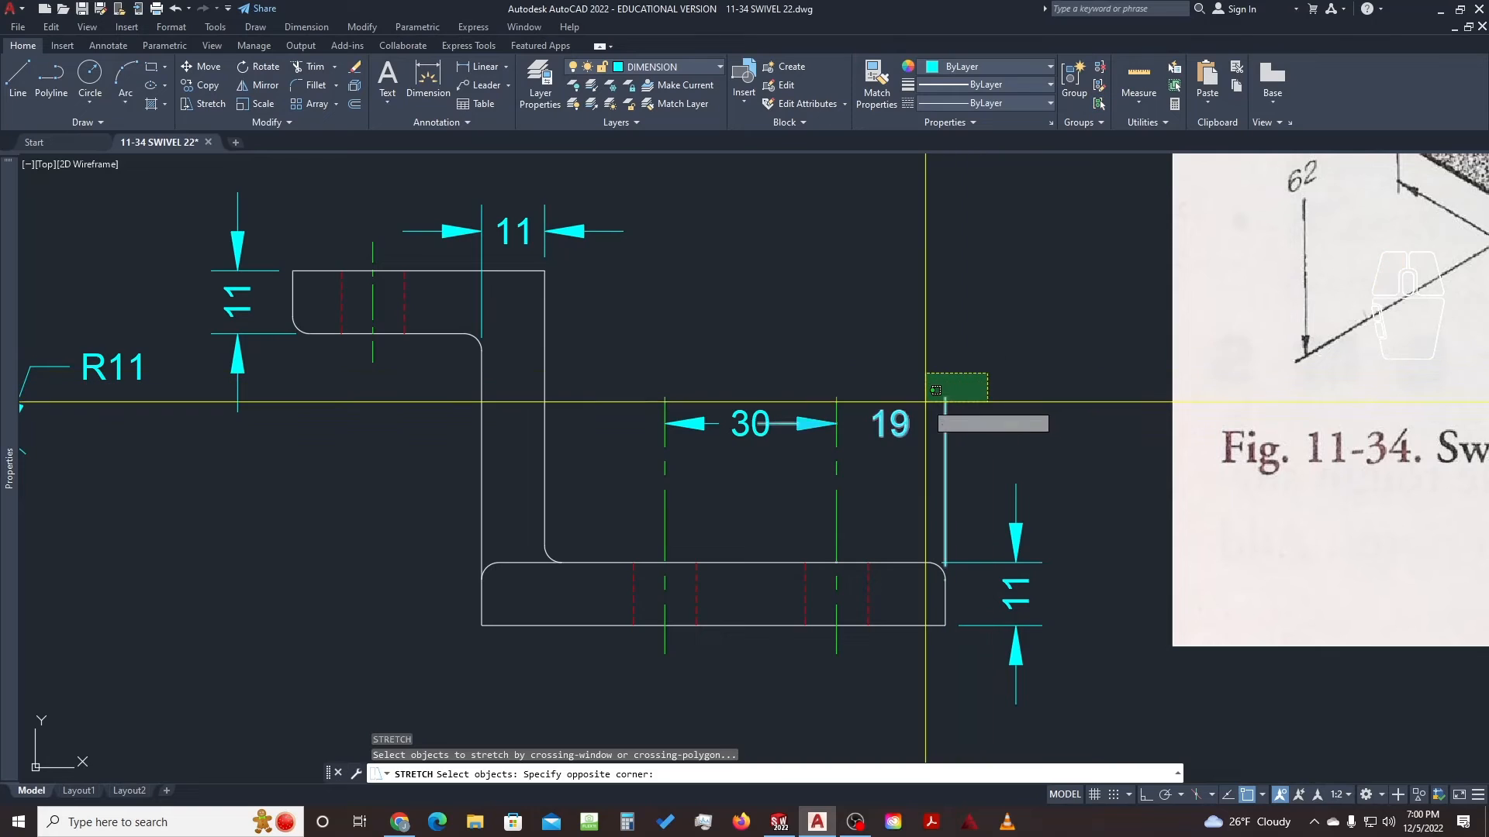
Stretch the 30 and 19 dimensions straight down slightly, with Ortho on
click(637, 443)
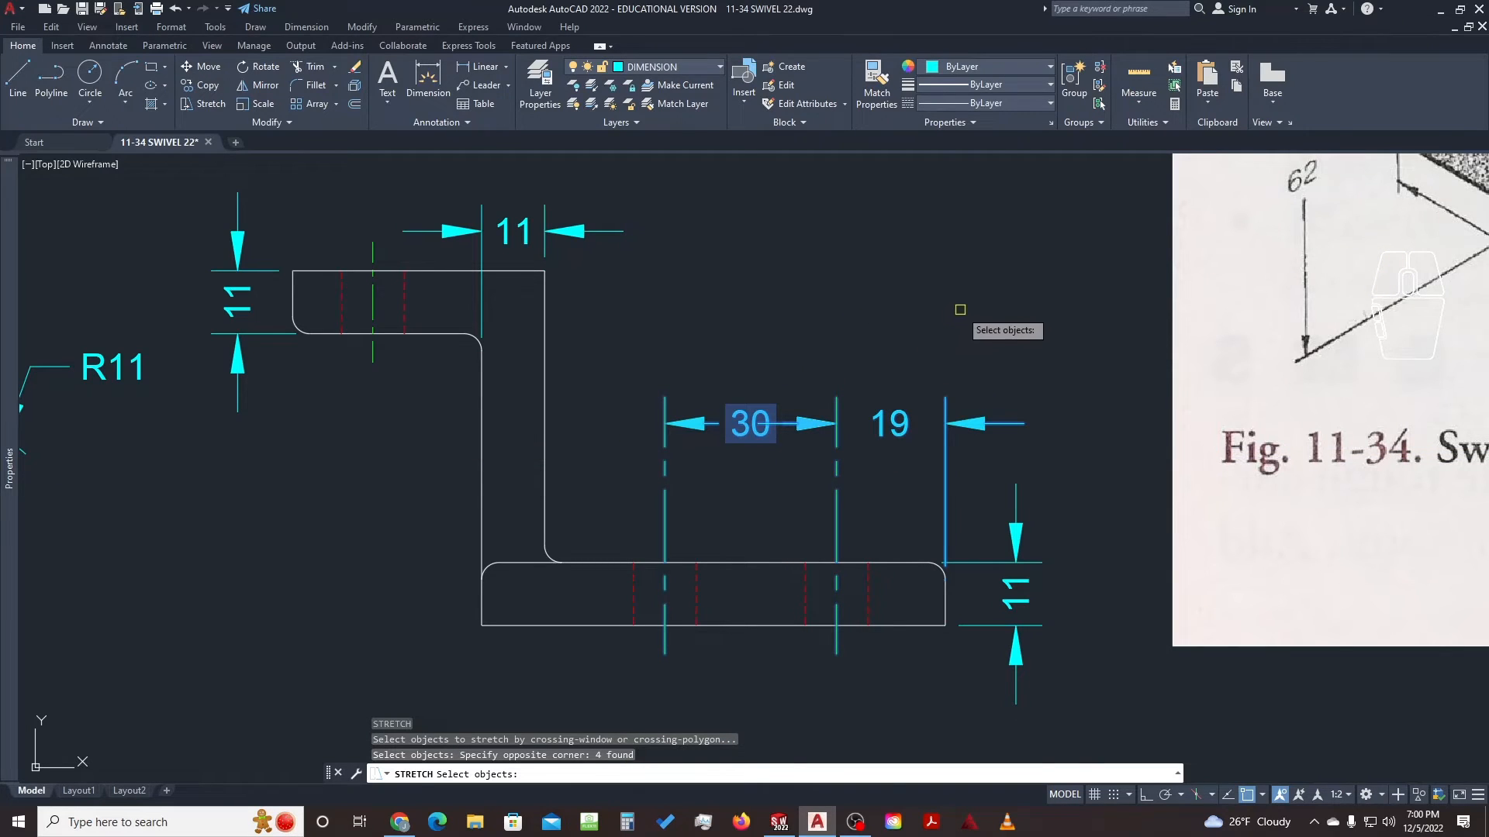
key(Return)
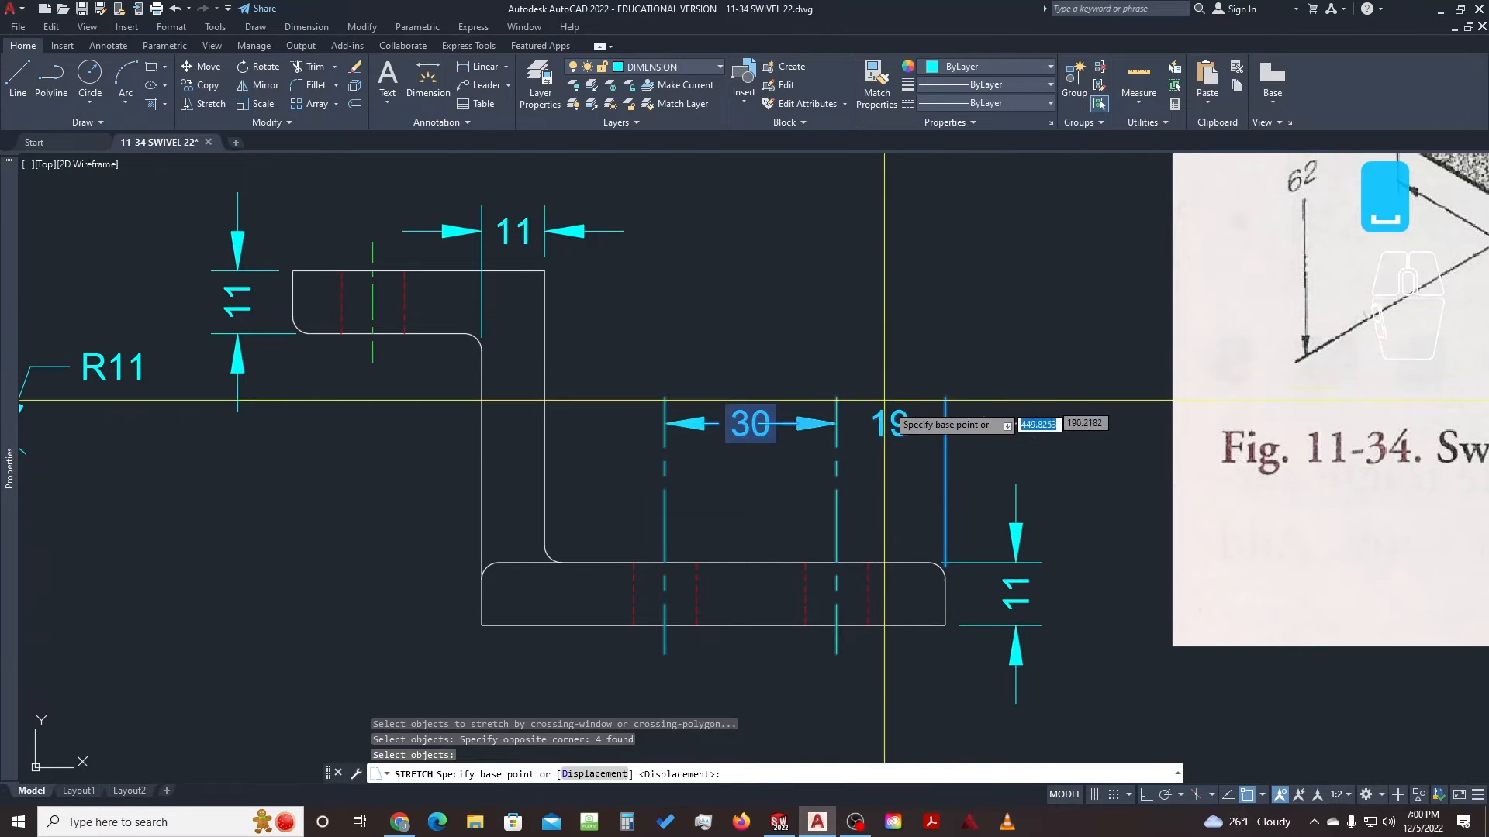
click(1068, 343)
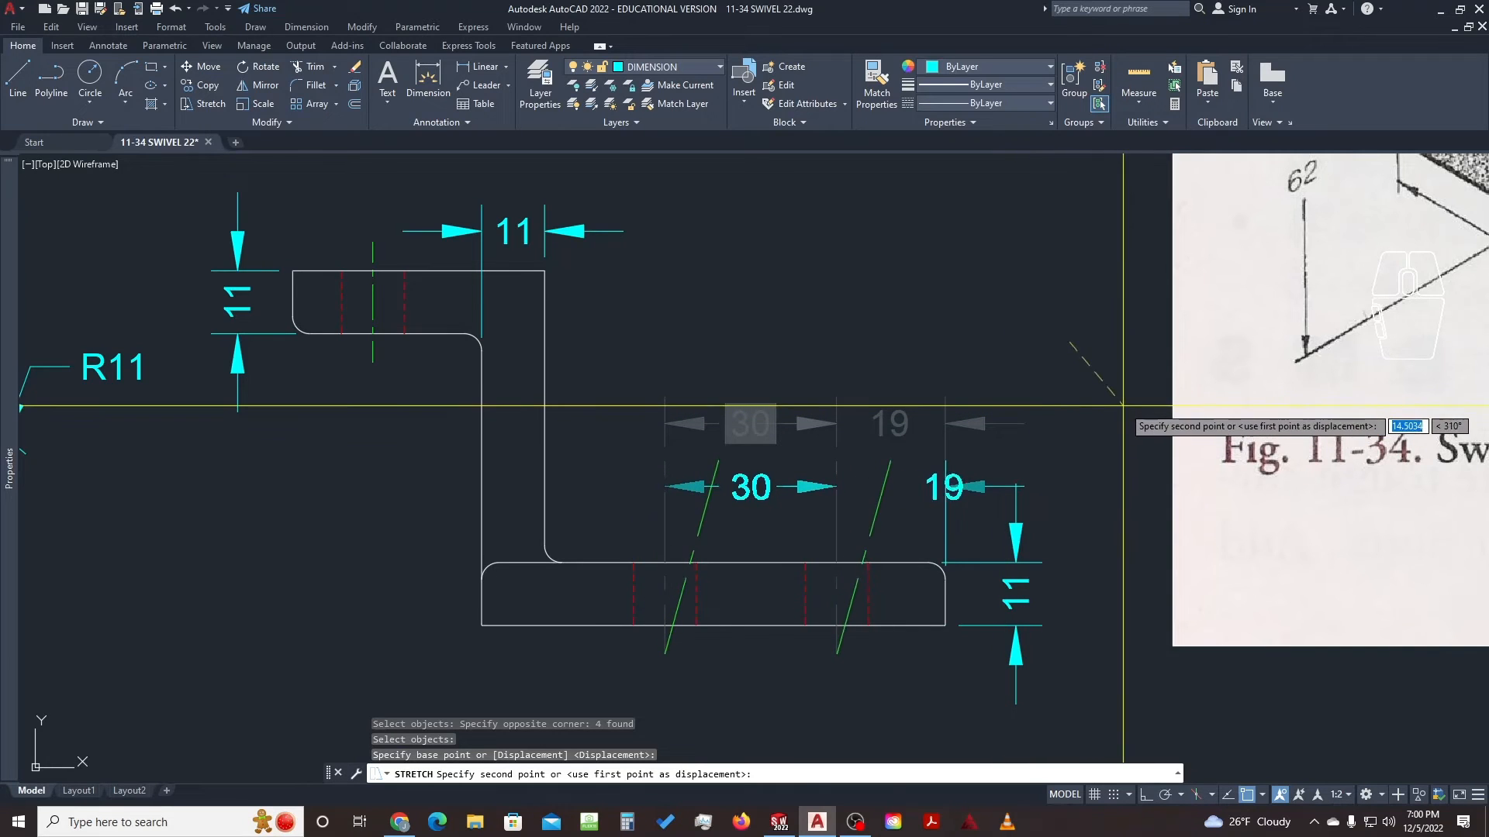
key(F8)
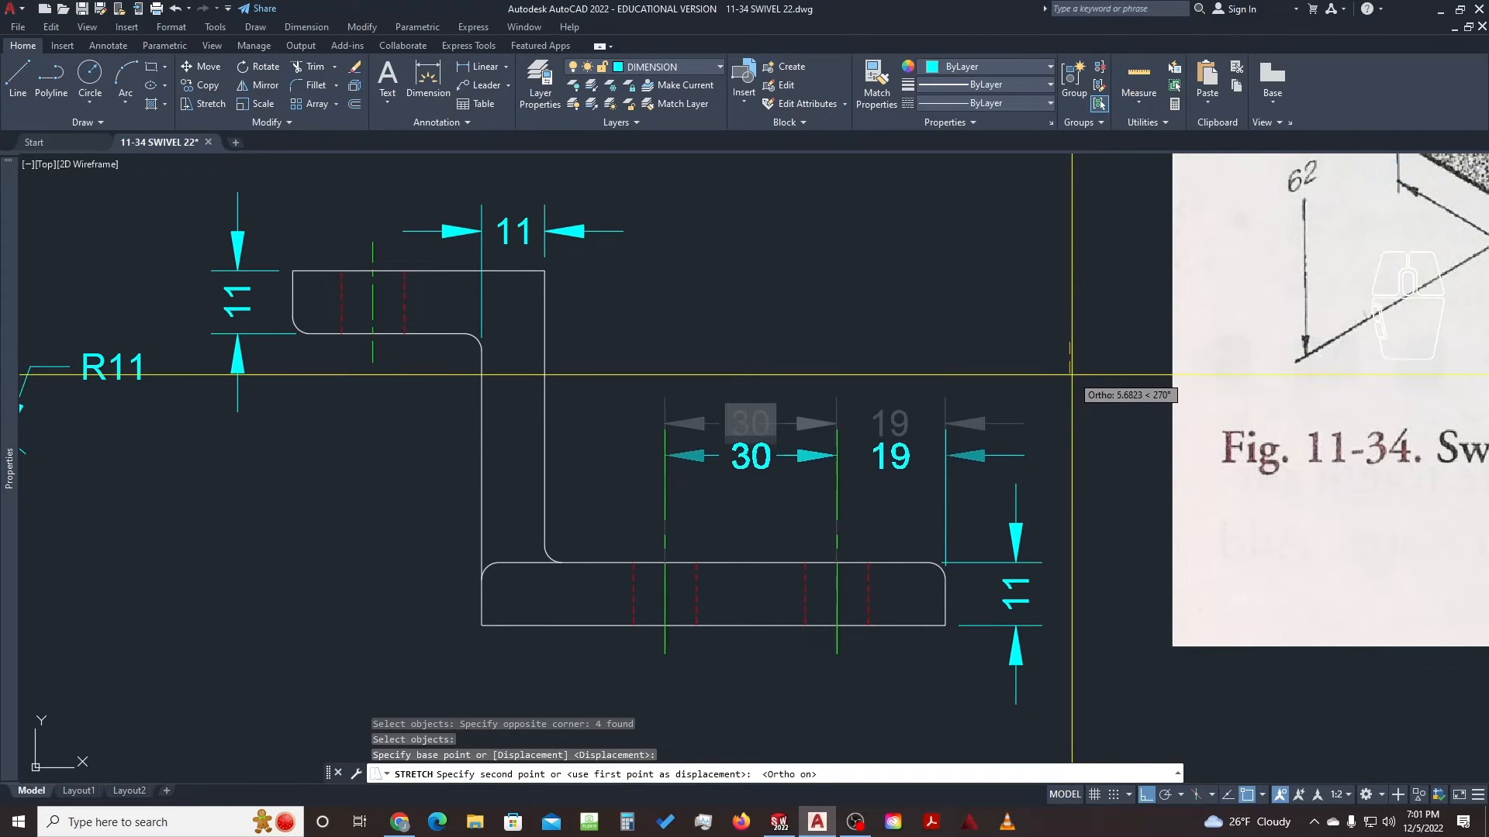
click(1070, 374)
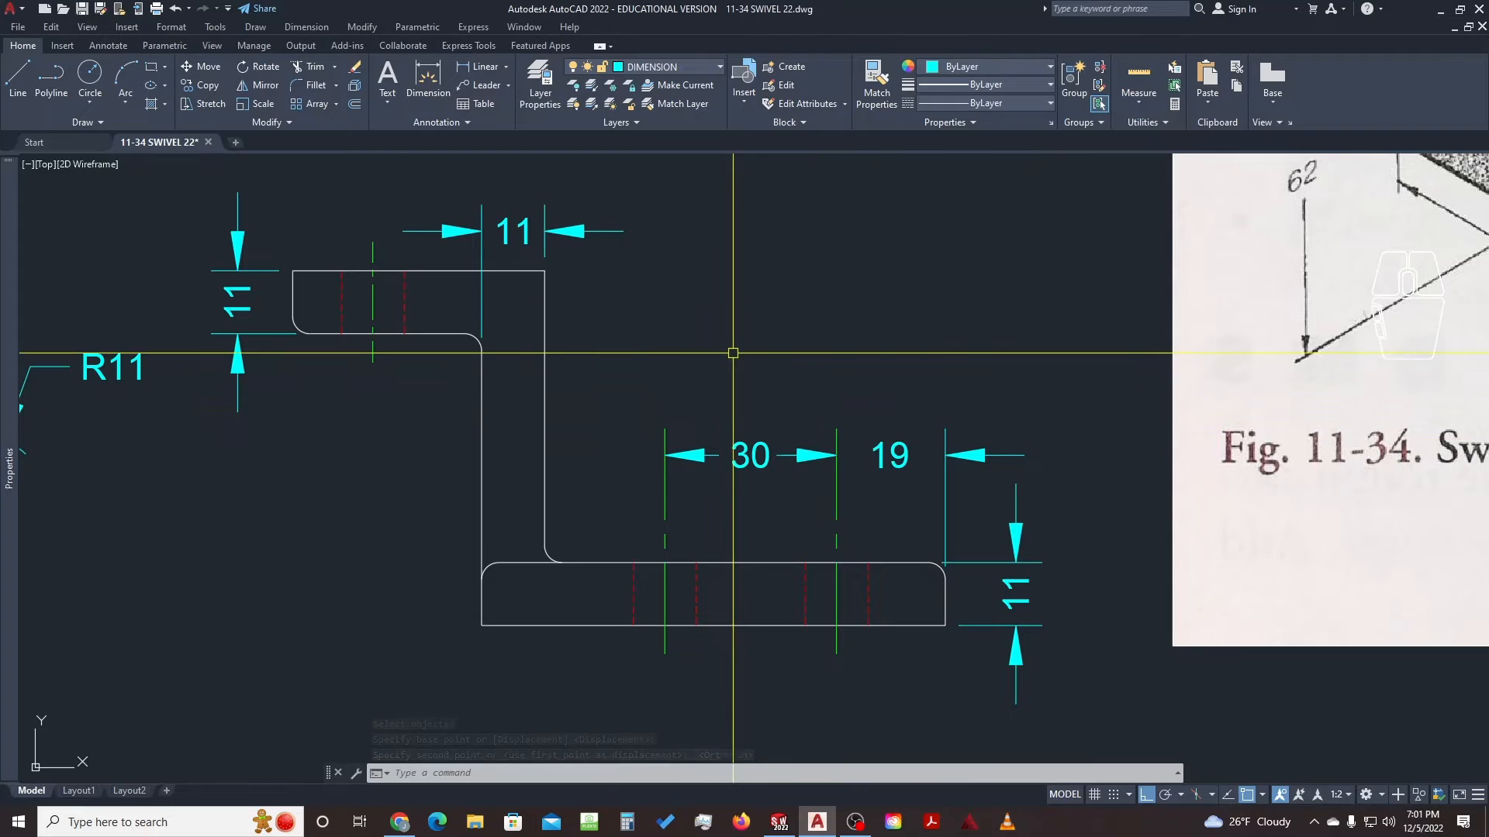
Pan over to check the reference swivel figure, then back to the front and side views
scroll(781, 339, down, 2)
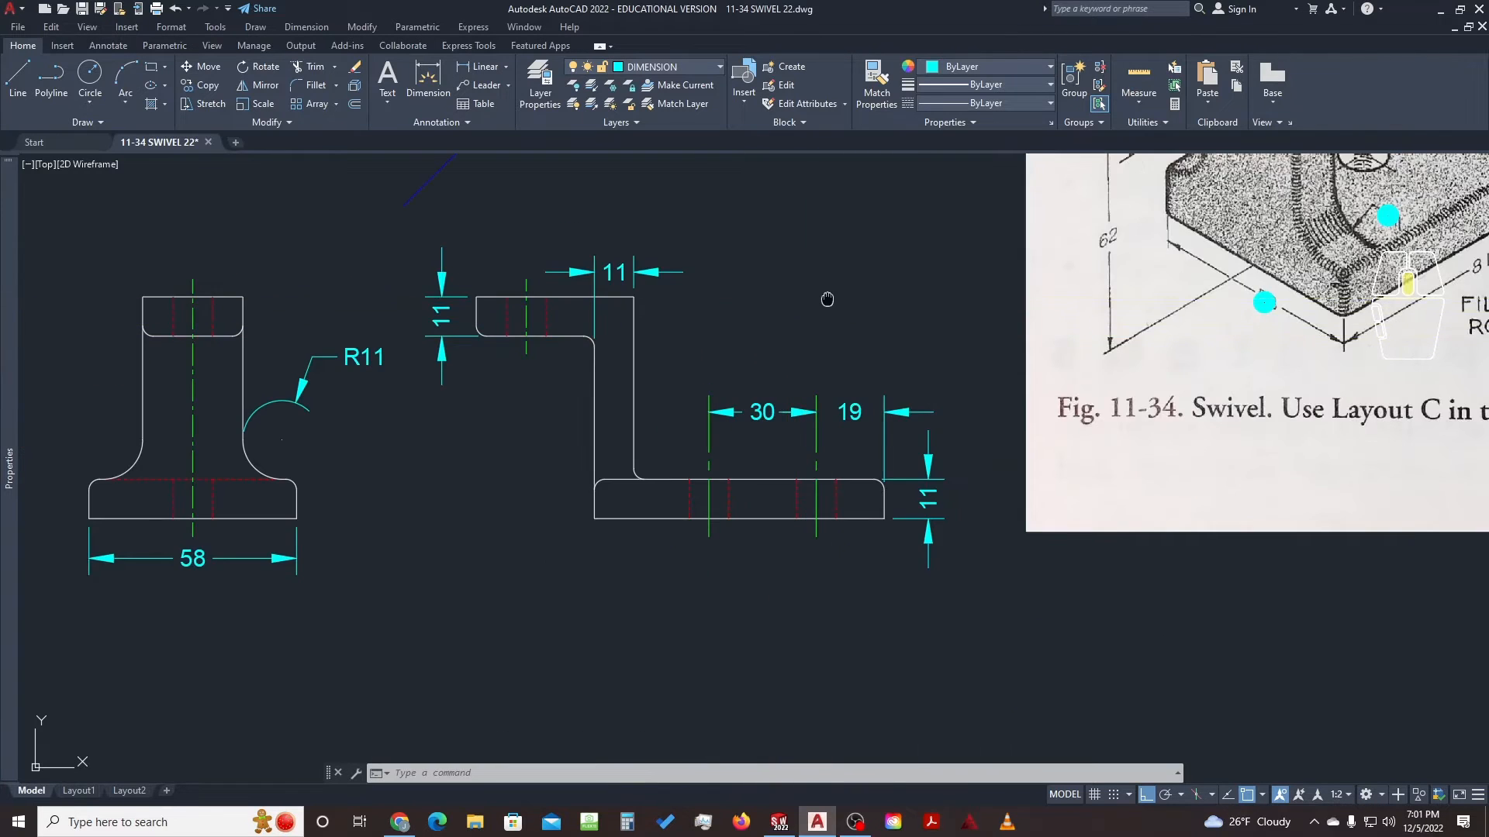
middle_drag(827, 299, 894, 374)
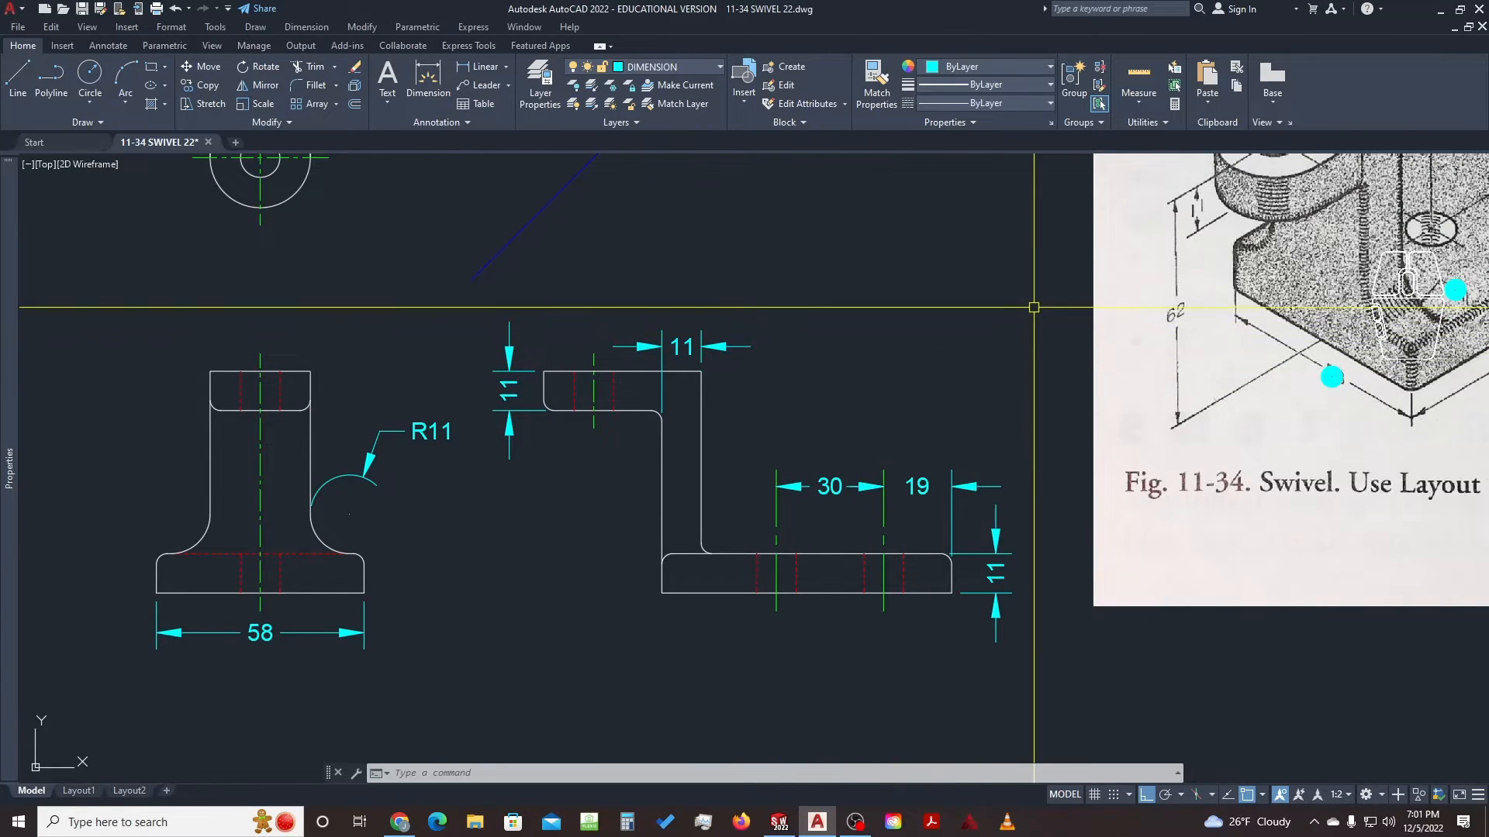
mouse_move(1034, 307)
middle_down()
mouse_move(896, 346)
mouse_move(437, 530)
middle_up()
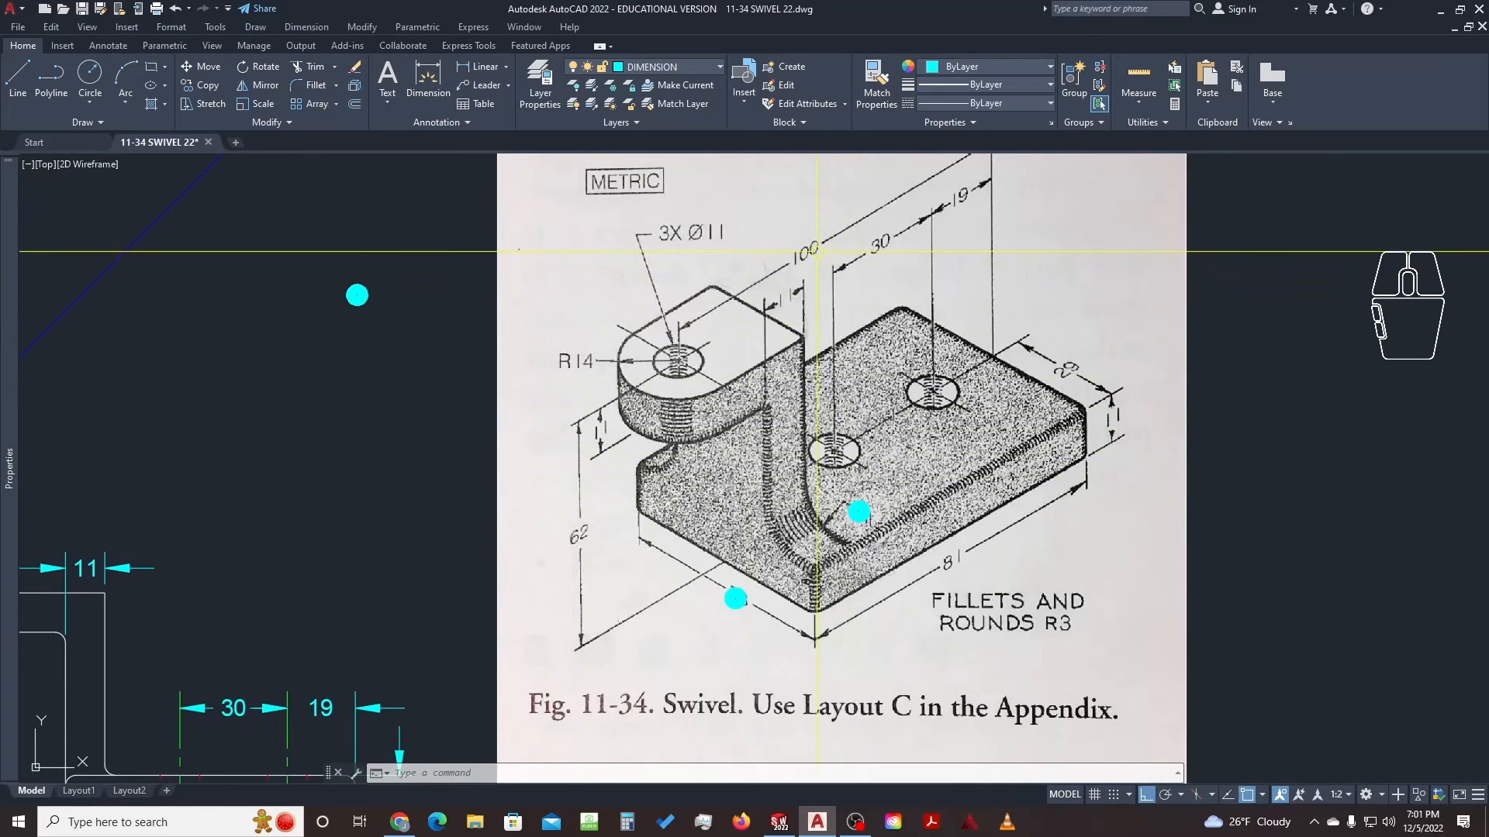
scroll(566, 342, down, 2)
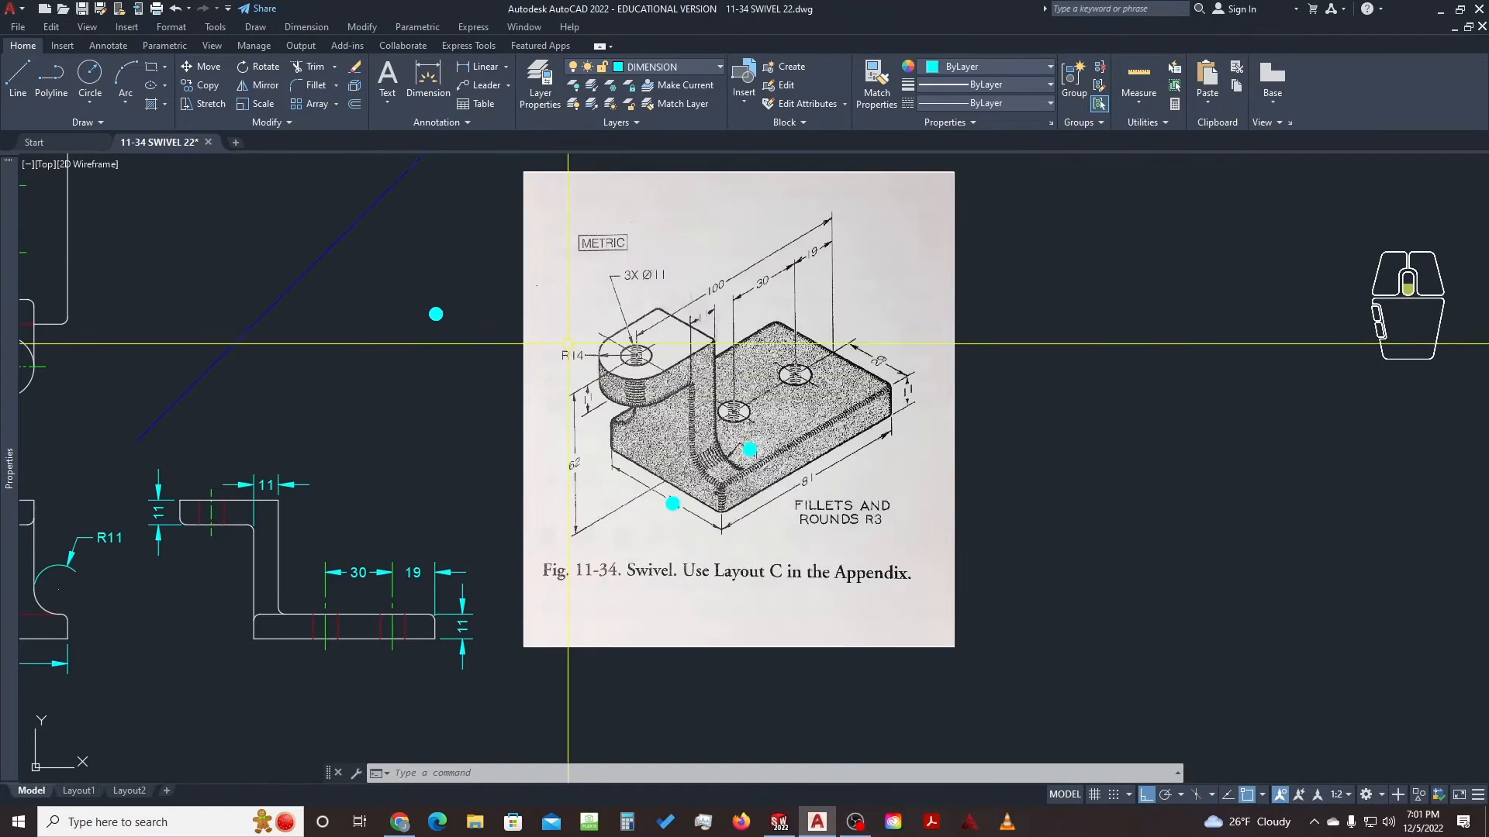
middle_drag(402, 401, 767, 416)
scroll(620, 556, up, 2)
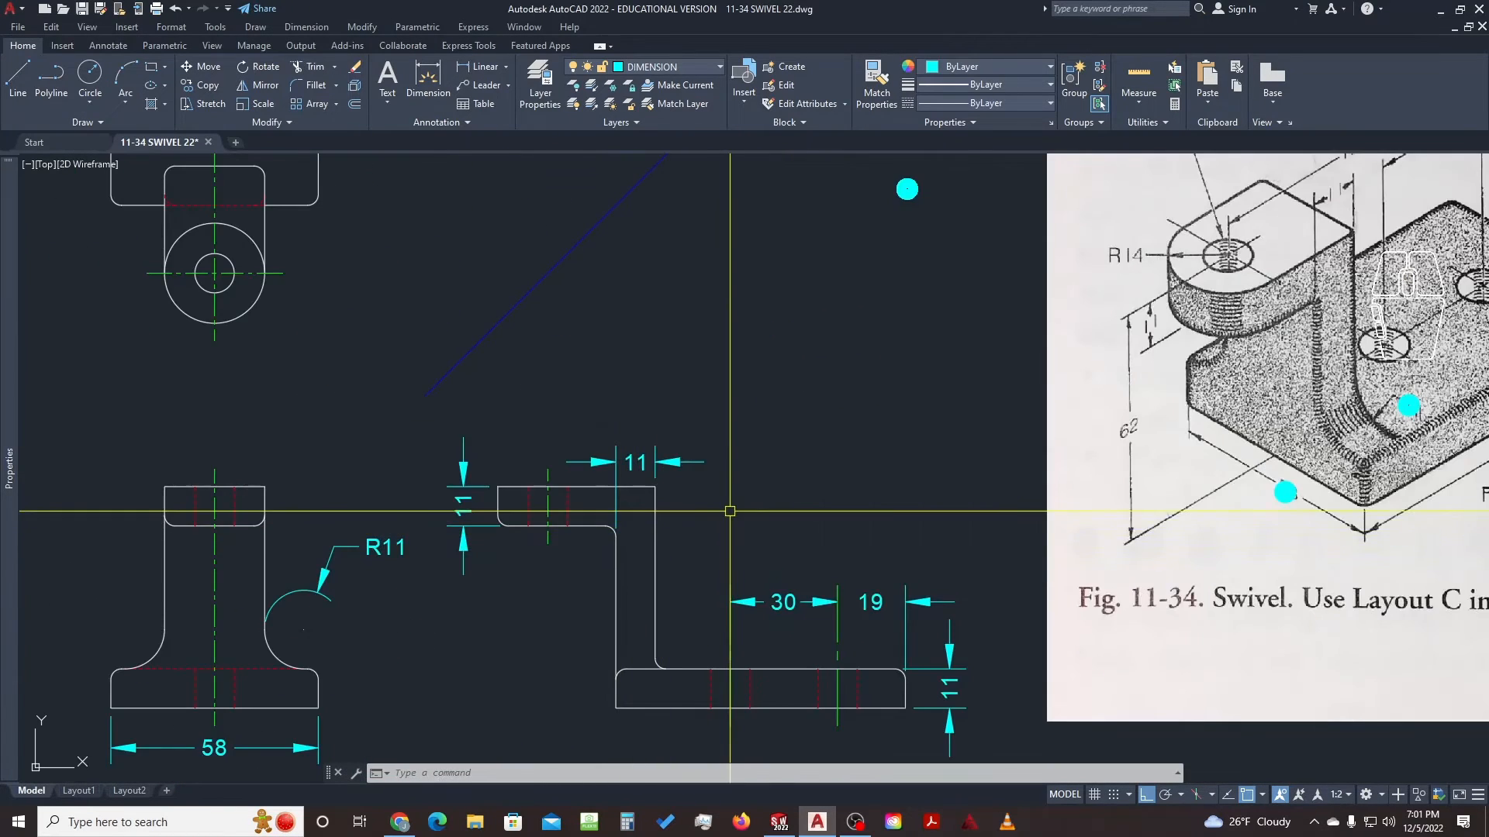
Start a dimension from the base's right end to the upright hole centreline, previewing 100
text(IM)
key(Return)
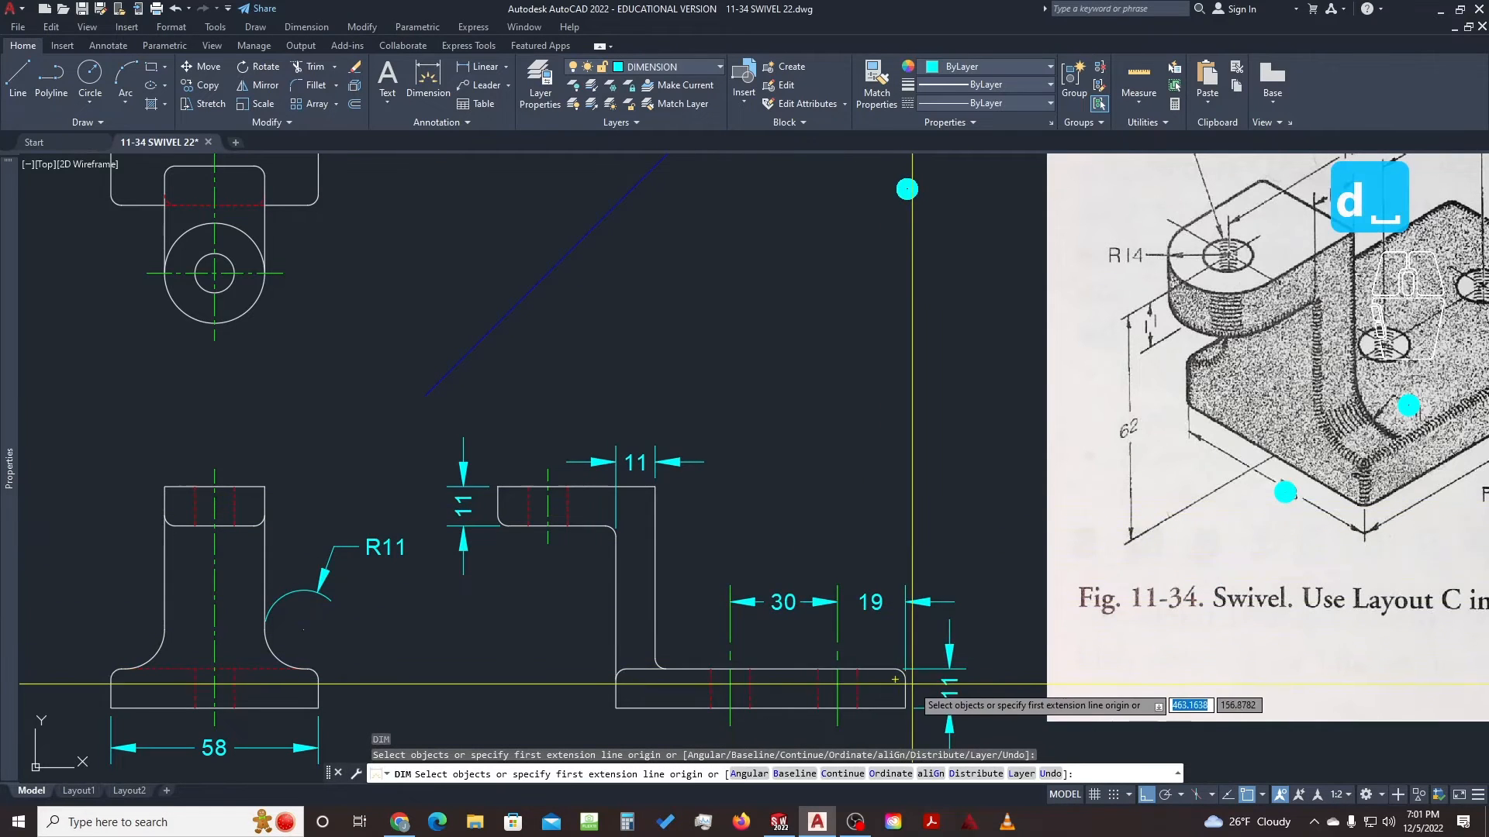
scroll(913, 675, up, 4)
scroll(913, 659, up, 3)
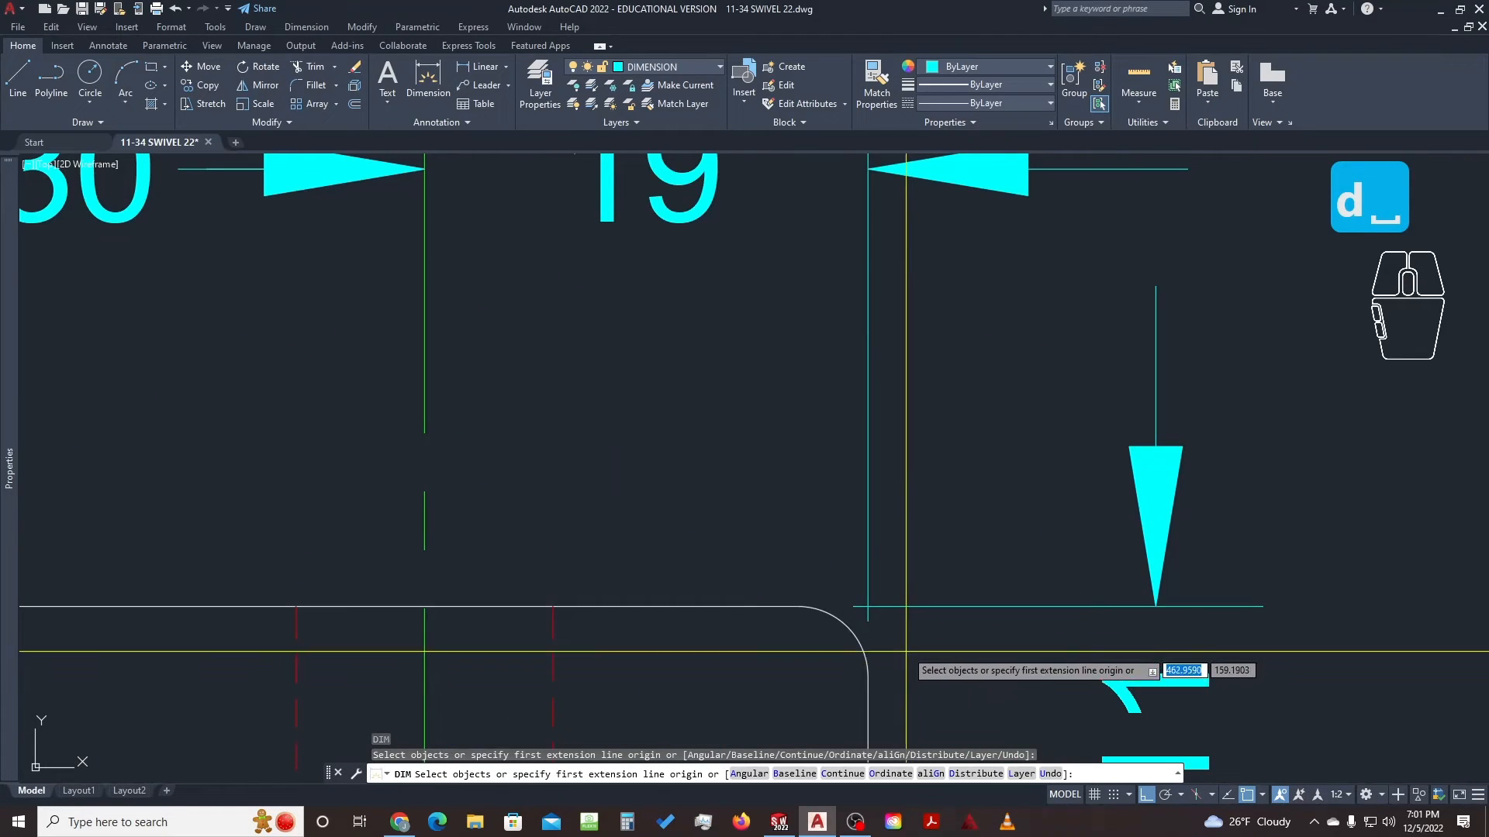
click(867, 680)
scroll(886, 610, down, 5)
scroll(799, 474, up, 6)
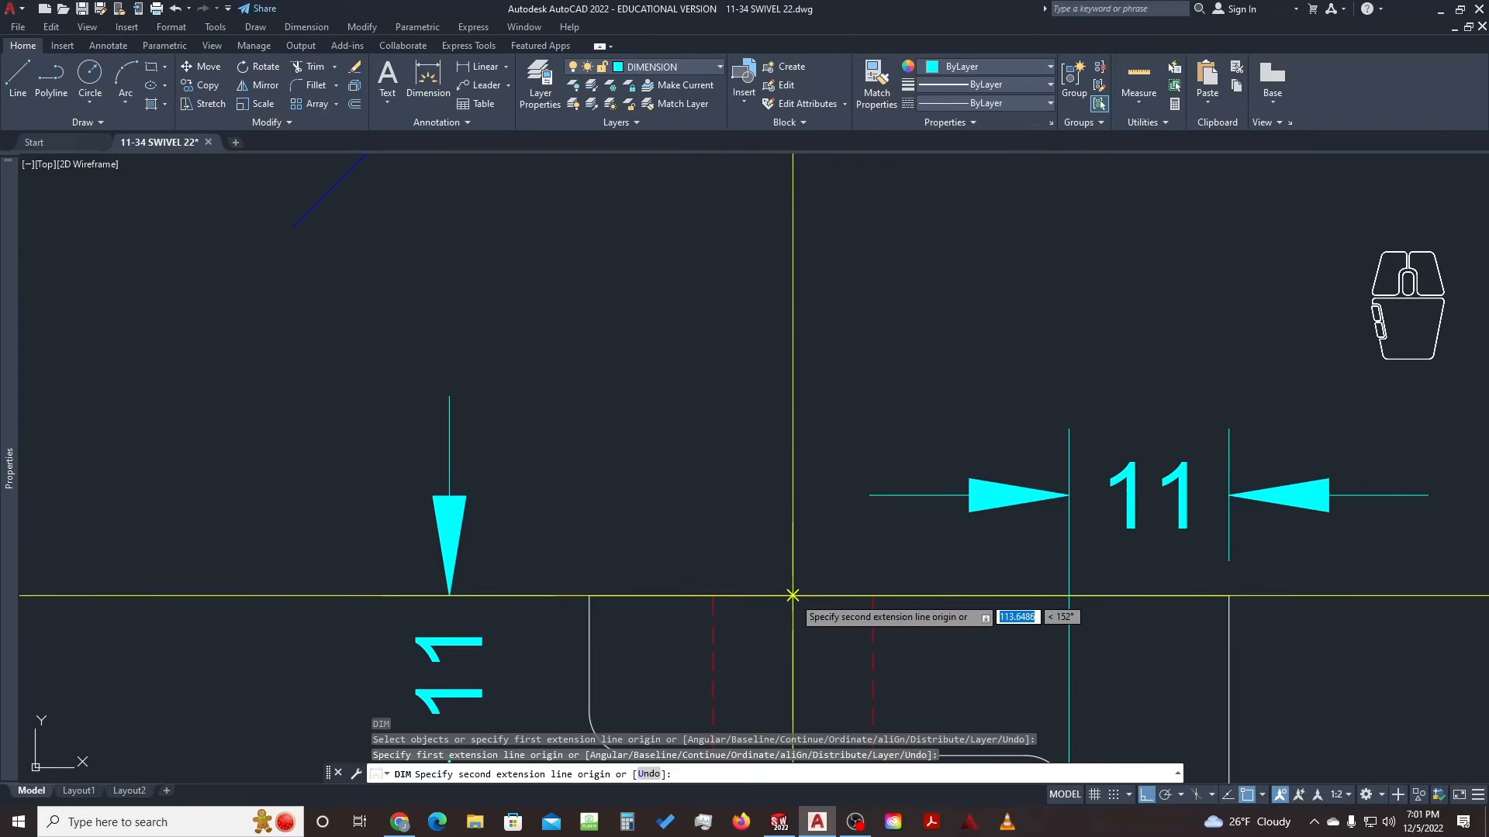
click(792, 596)
scroll(824, 535, down, 5)
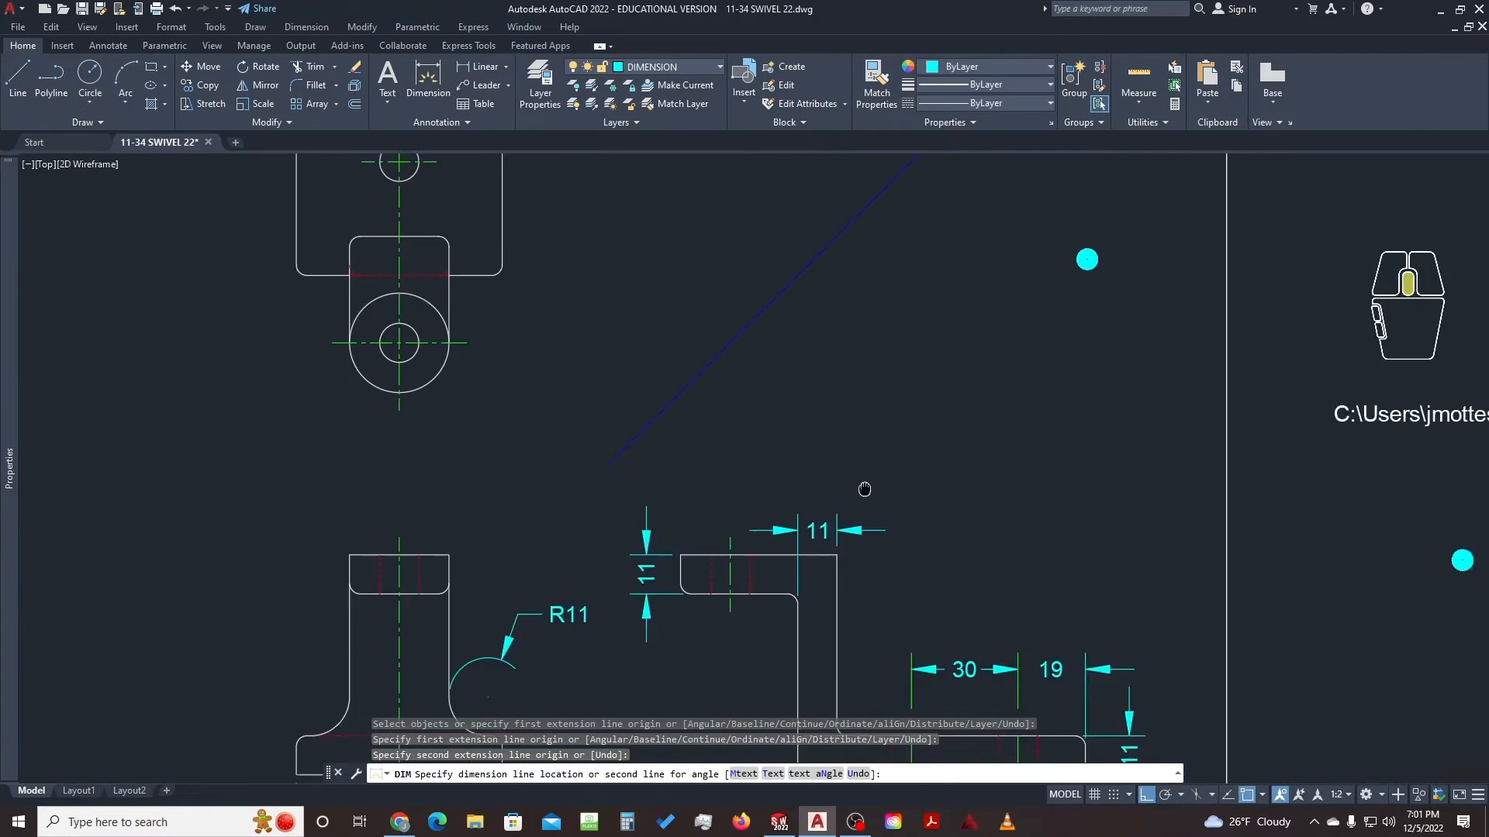
scroll(827, 488, up, 3)
scroll(829, 503, down, 1)
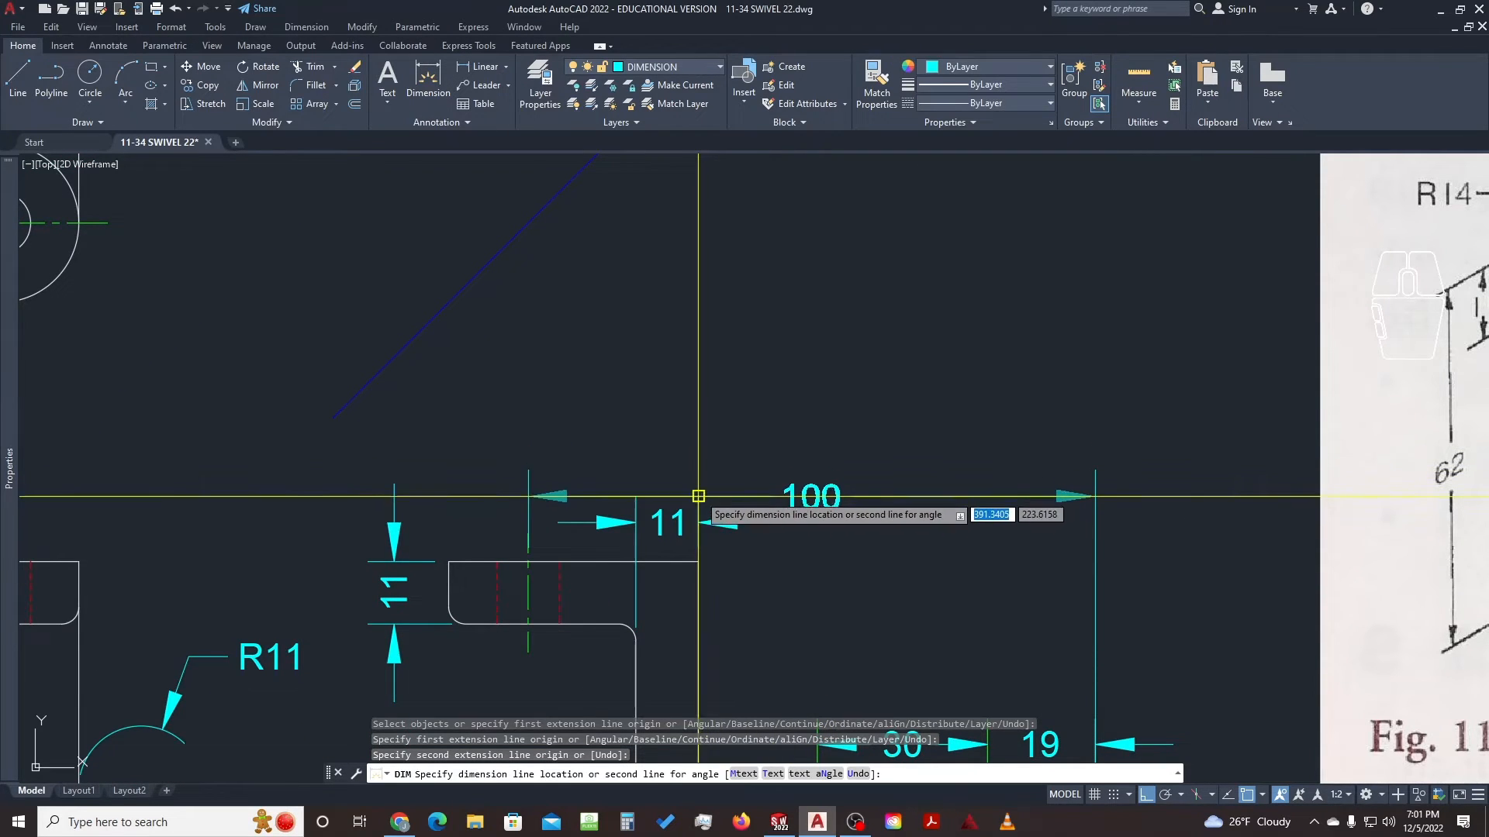
scroll(698, 496, up, 3)
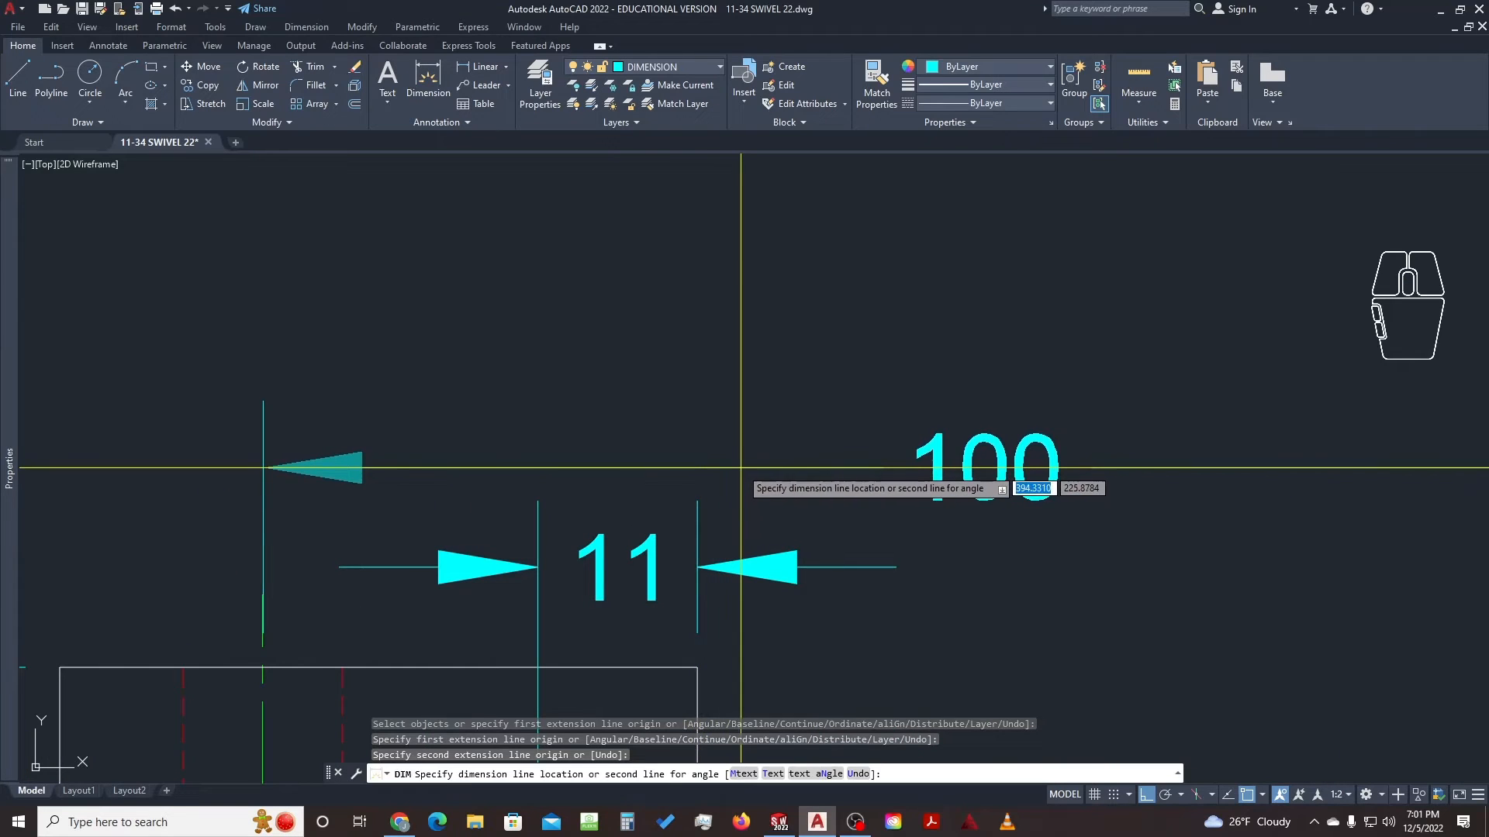
Place the 100 dimension above the side view and draw a horizontal helper line
click(741, 485)
key(Escape)
key(Escape)
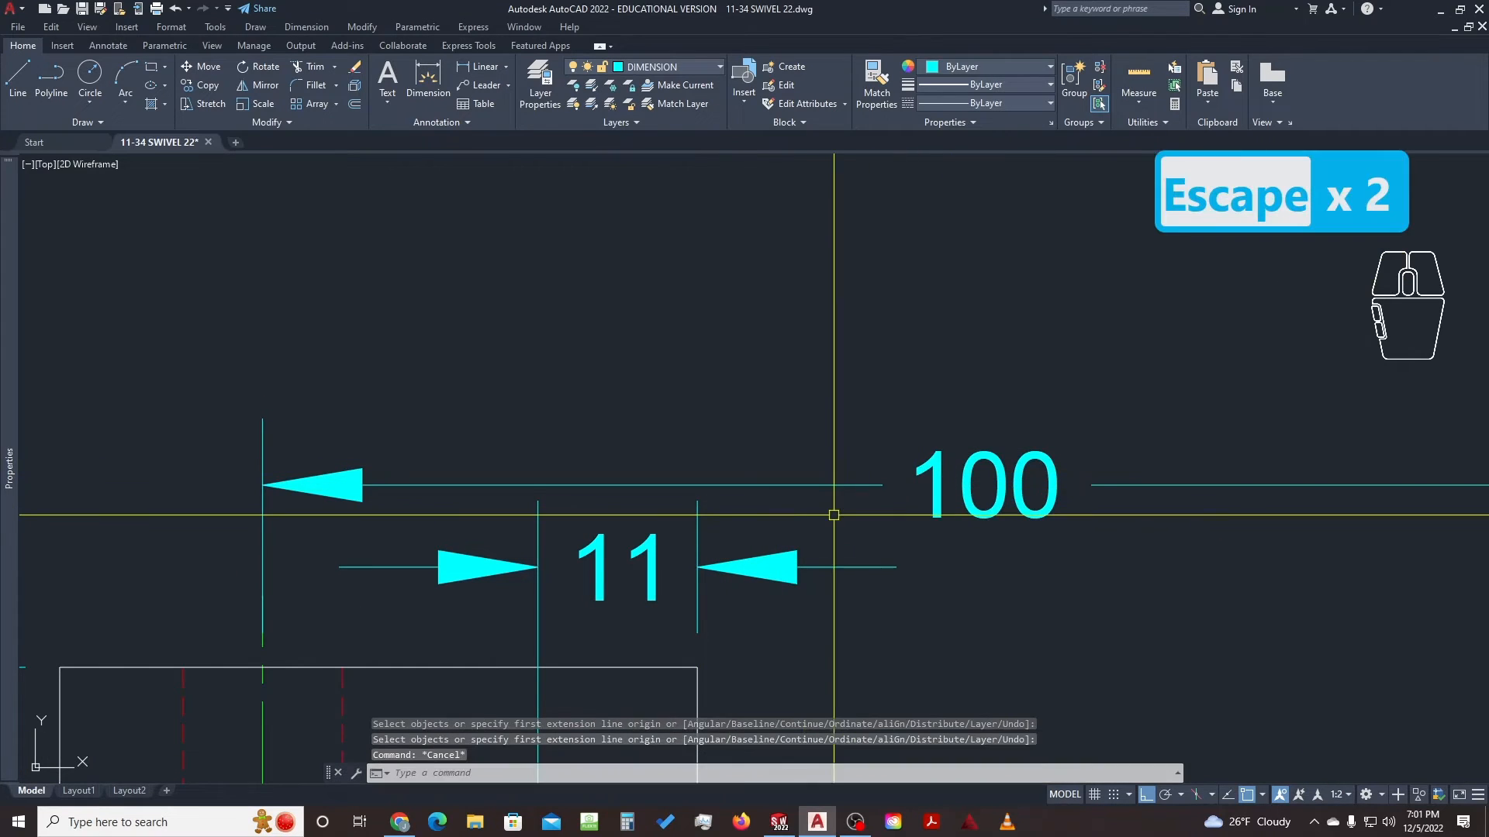
text(g)
key(space)
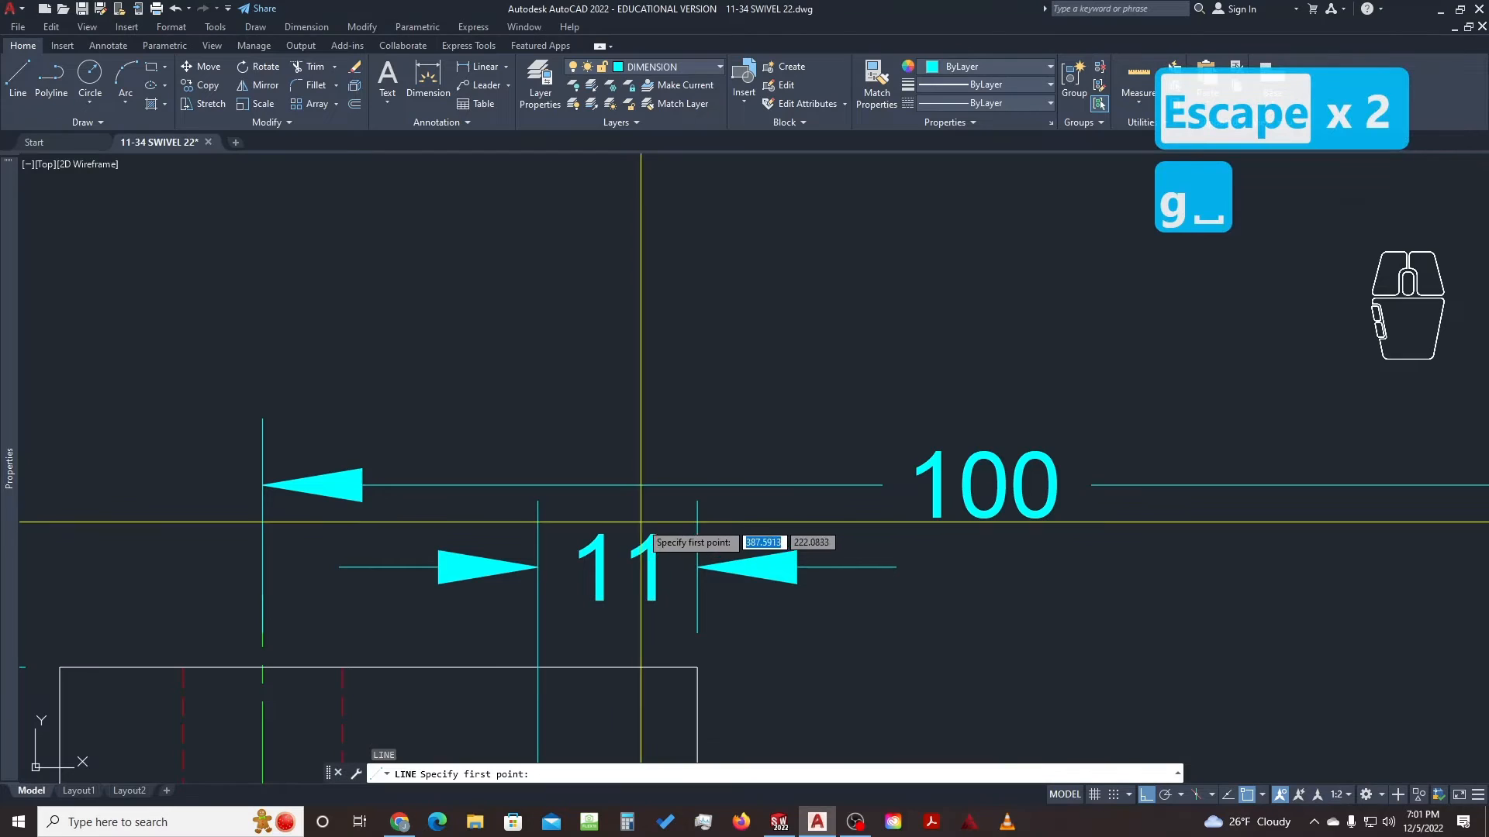
click(596, 527)
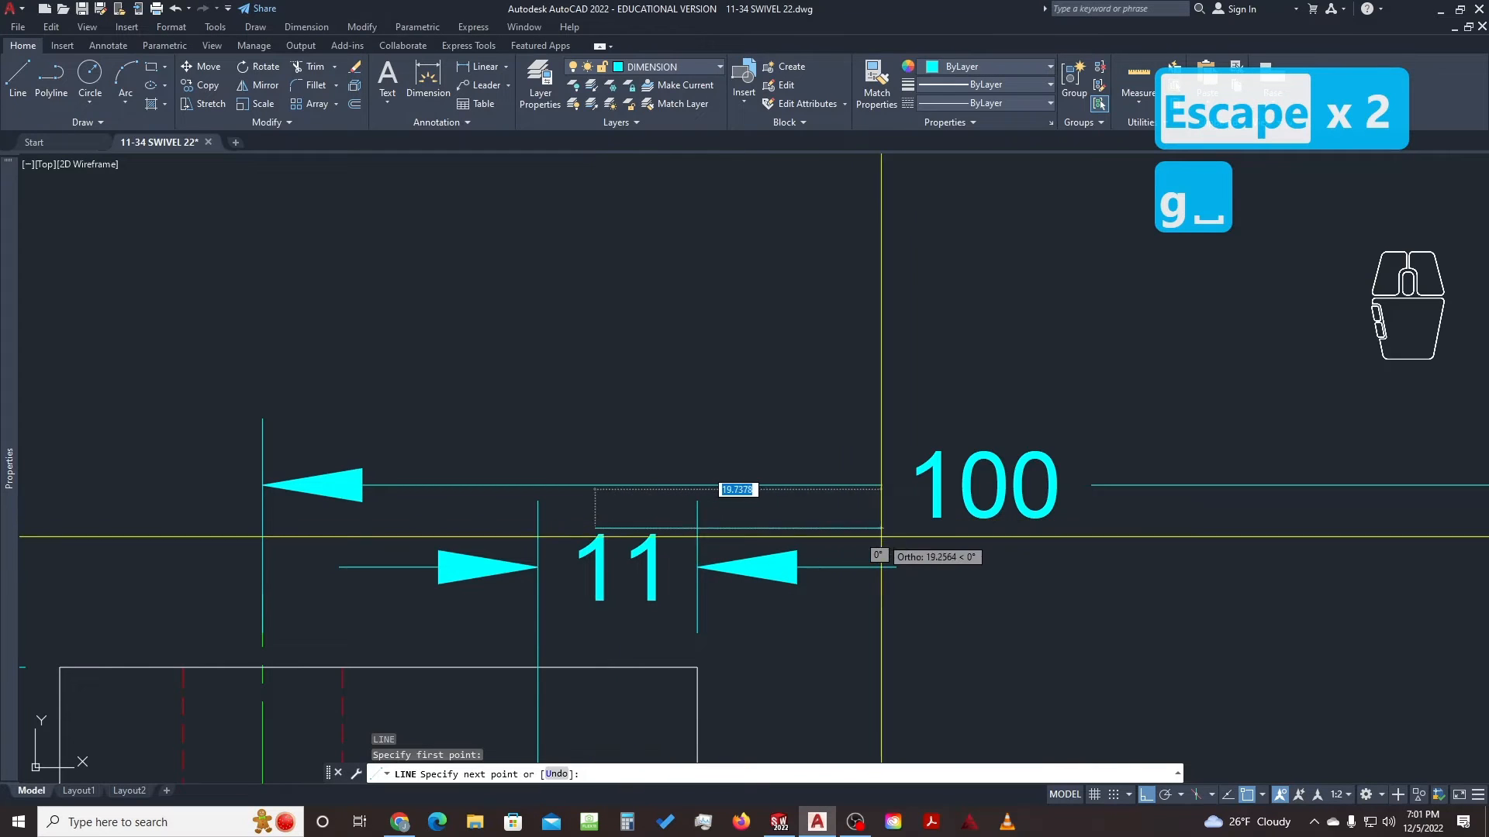
key(Escape)
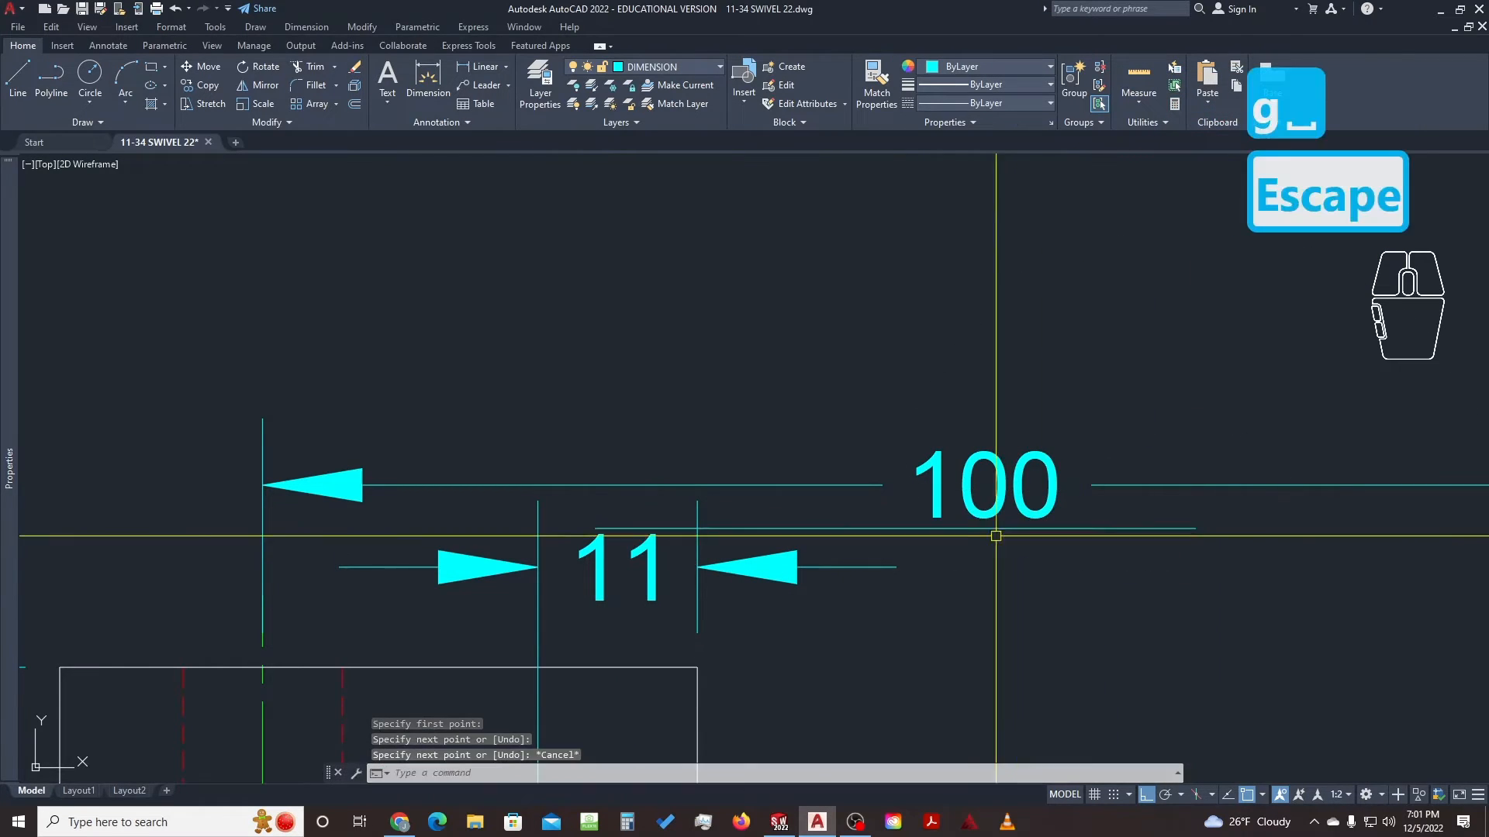
click(829, 515)
key(Escape)
key(Escape)
key(space)
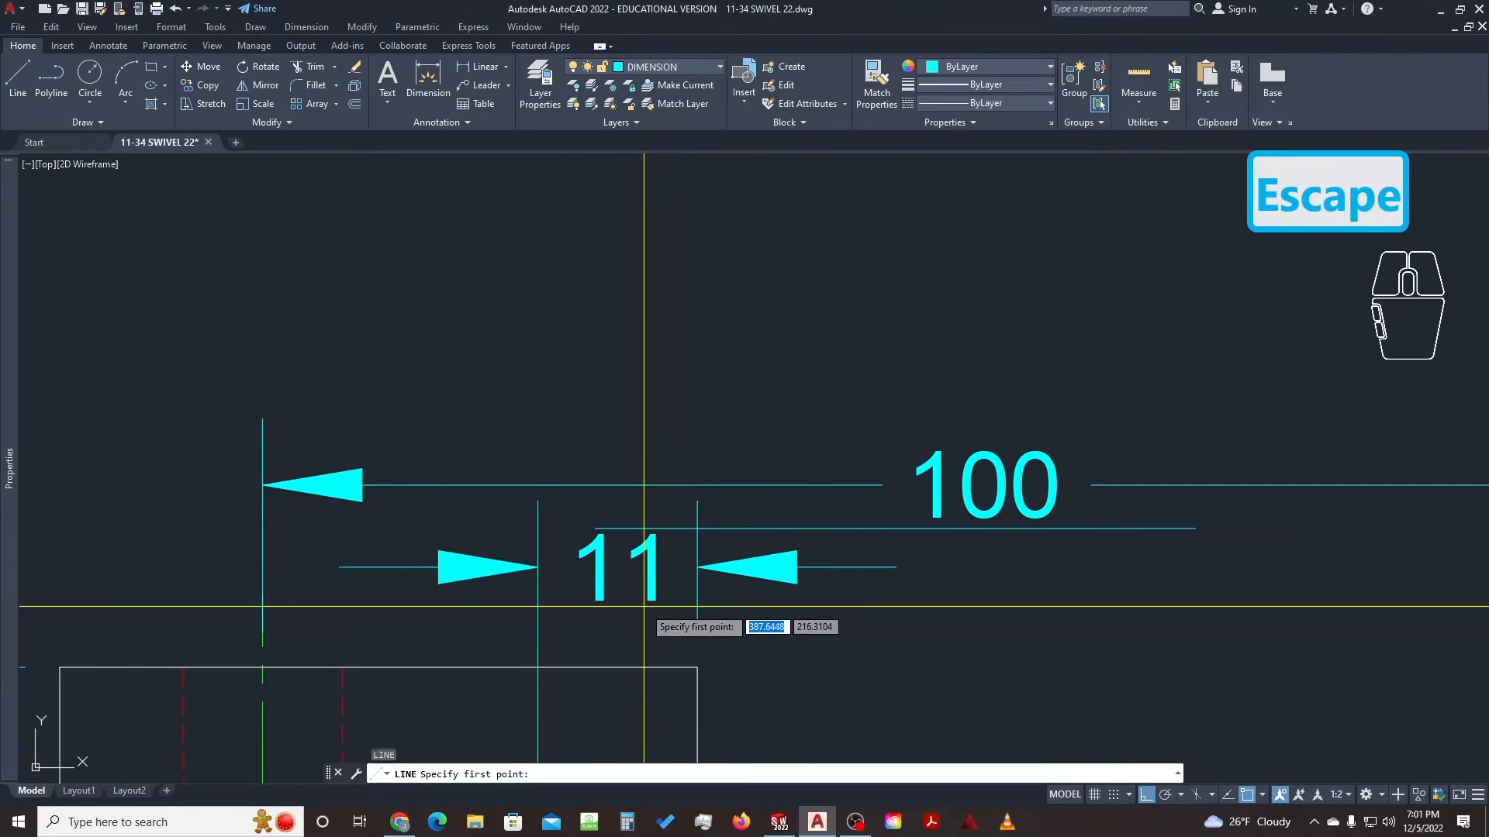
click(633, 607)
click(1212, 572)
key(Escape)
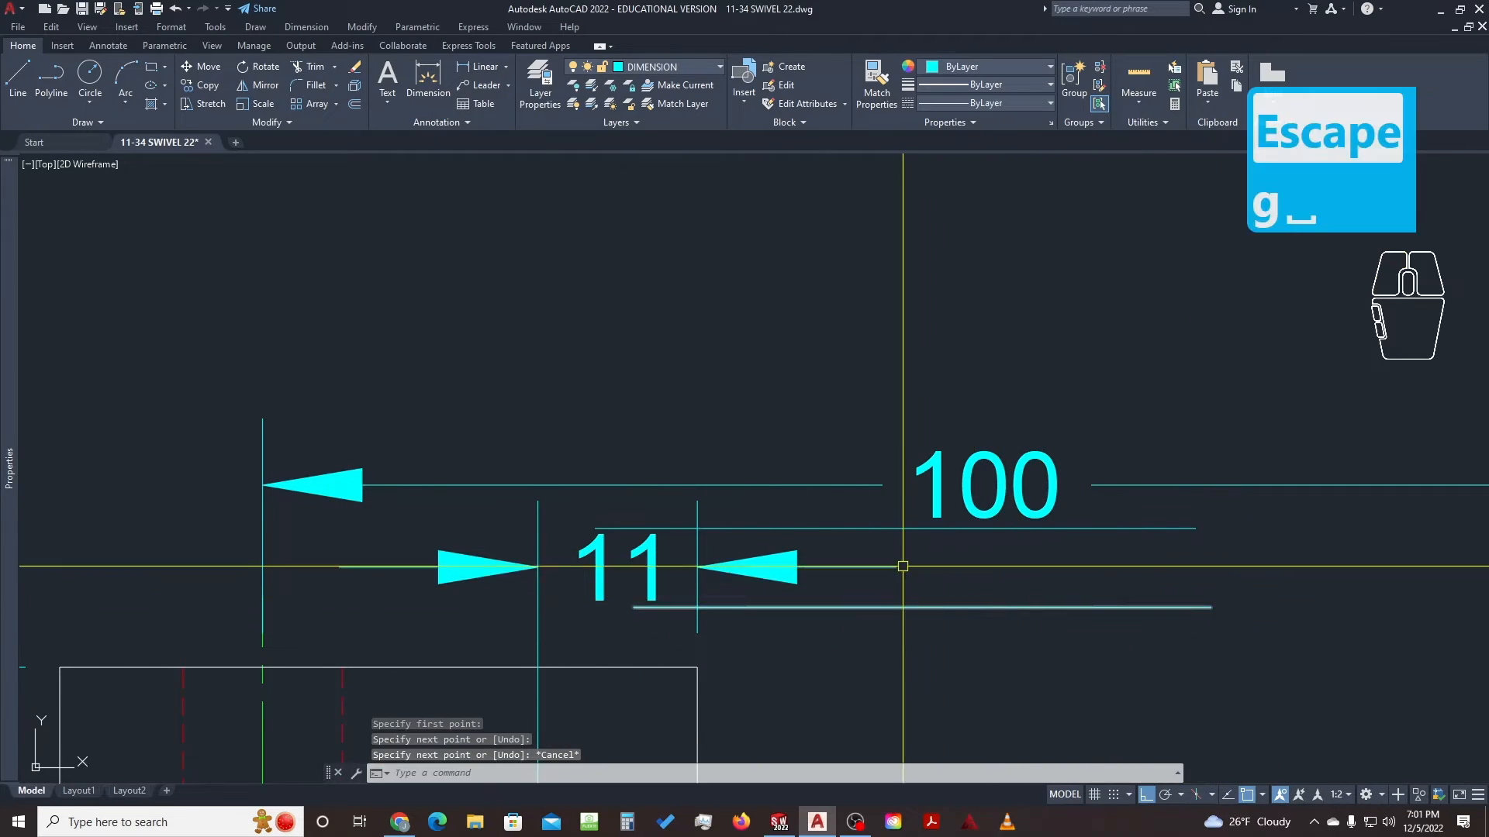
Move both helper lines upward together
click(824, 528)
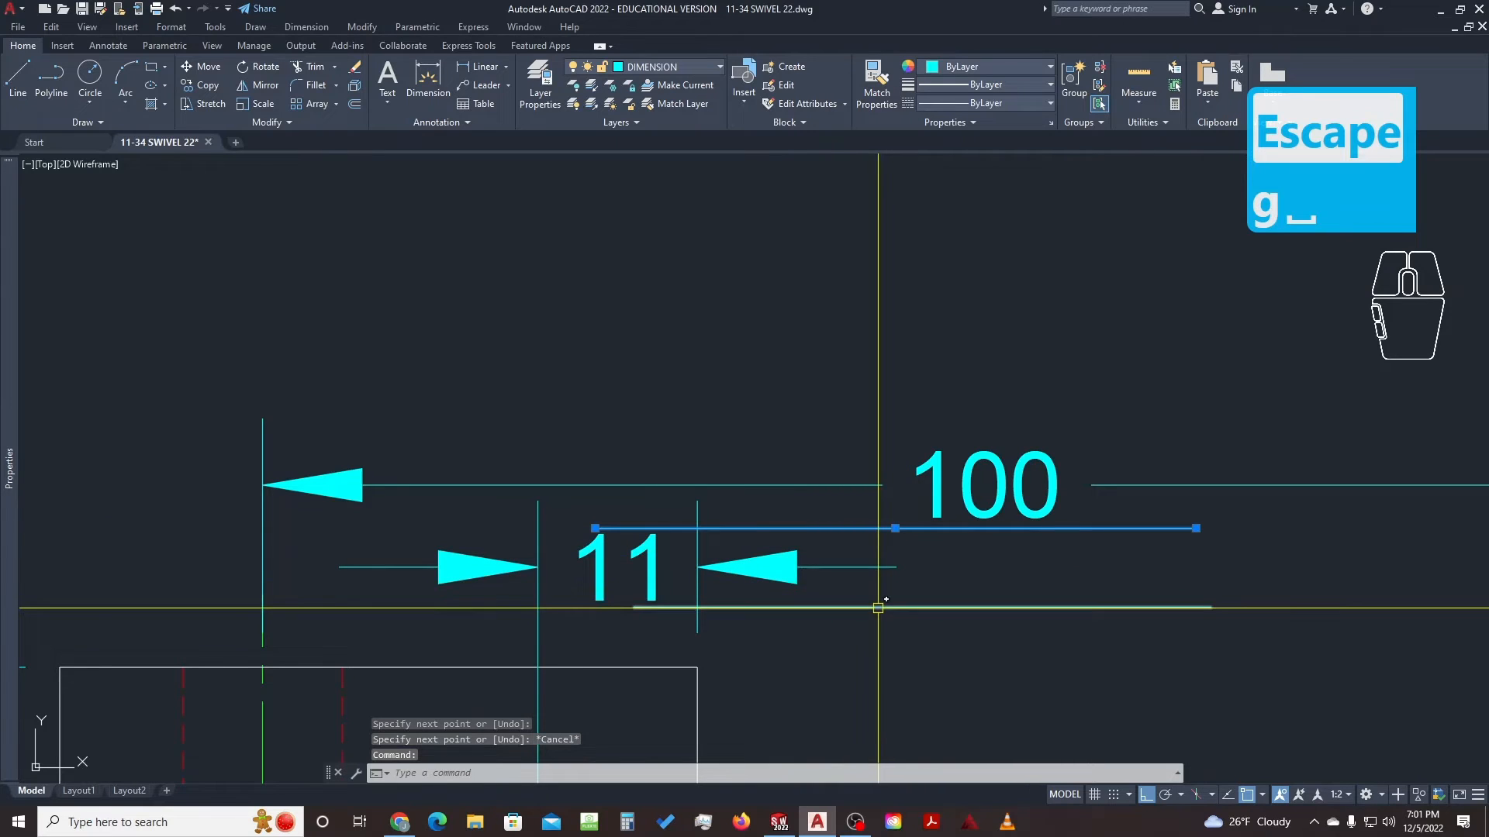
click(878, 607)
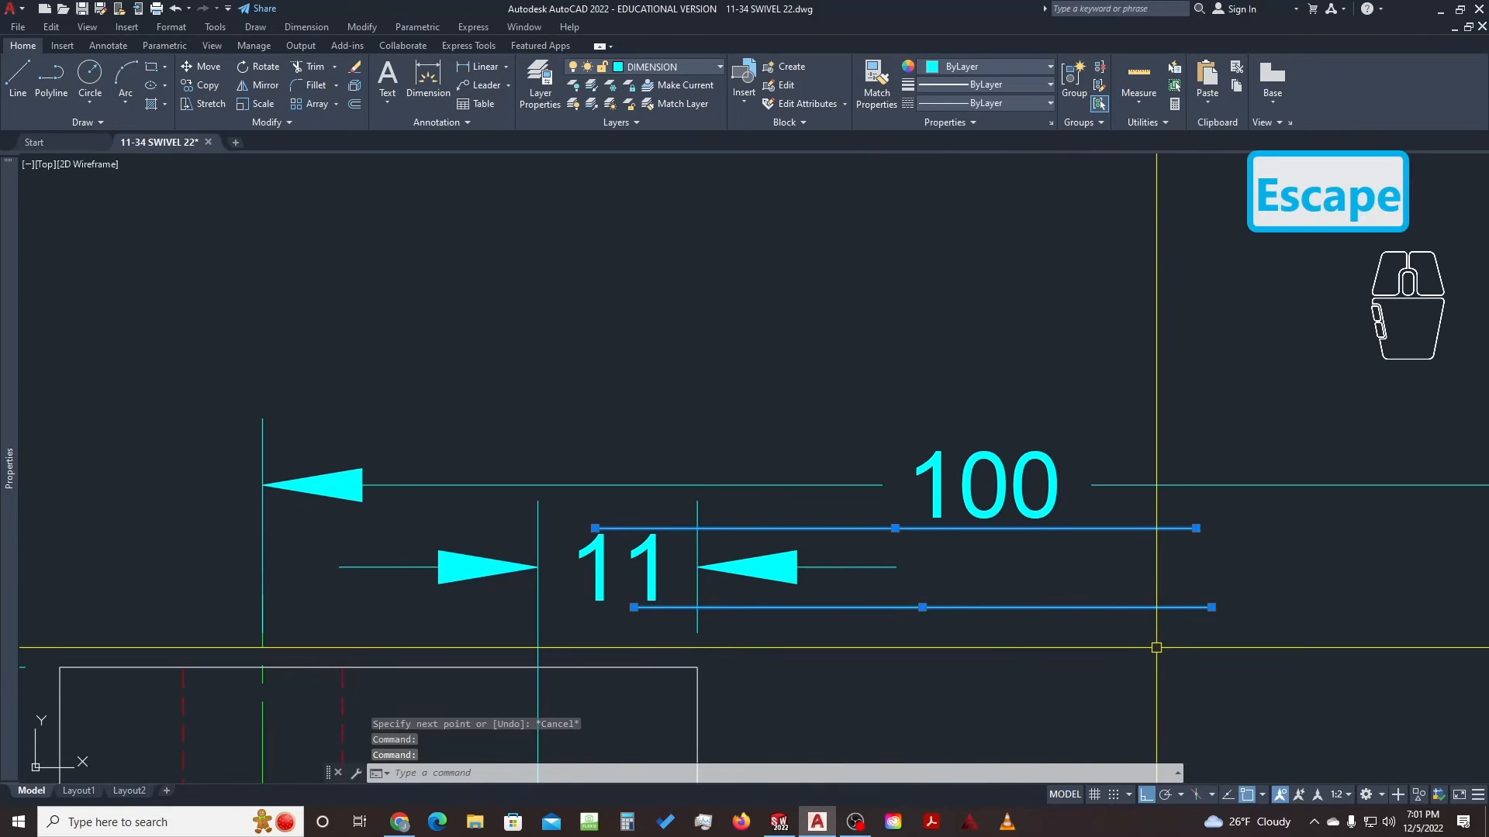
text(ve)
key(space)
click(882, 729)
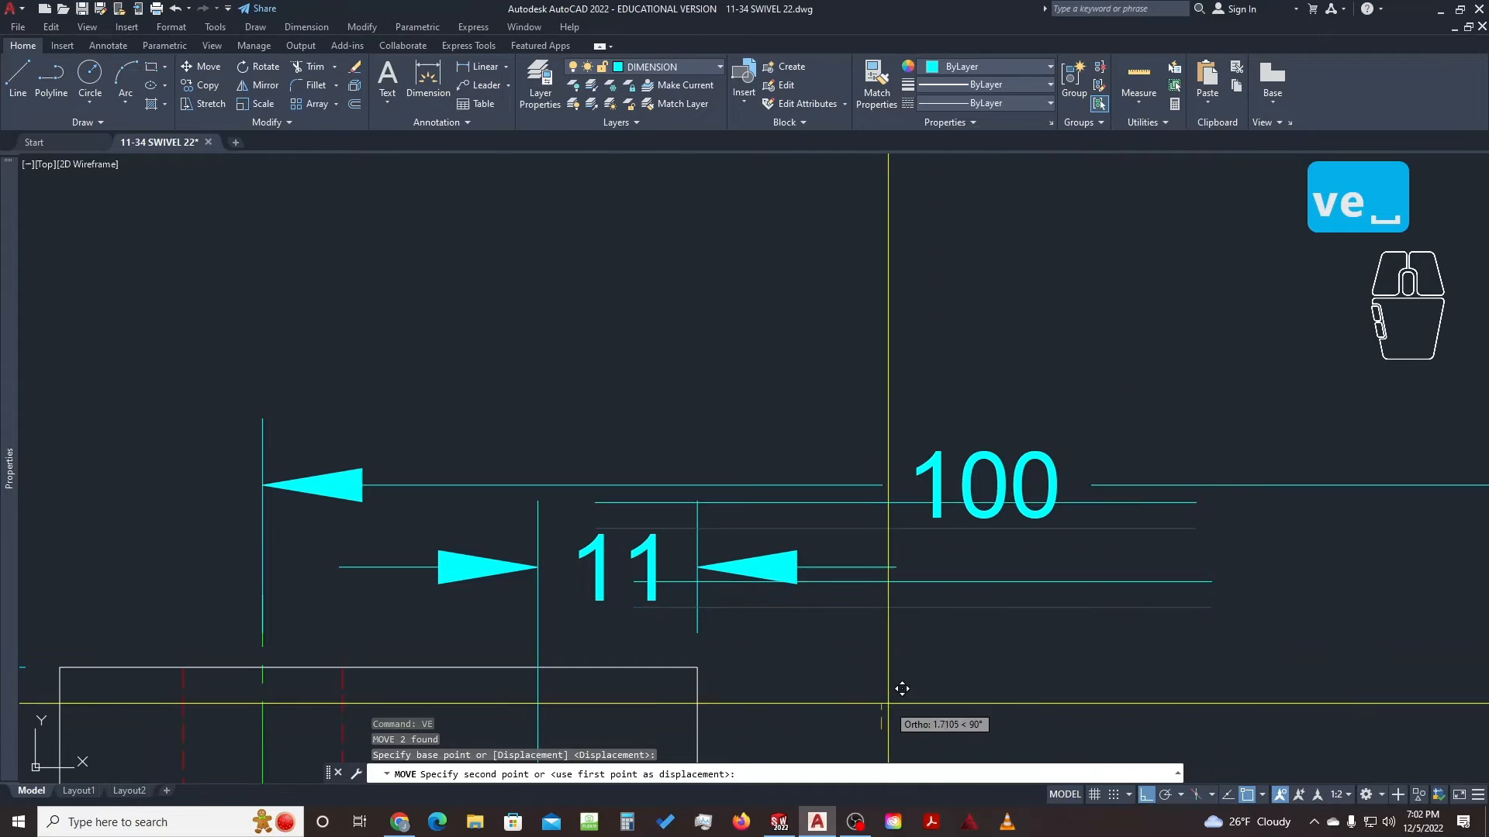
click(890, 653)
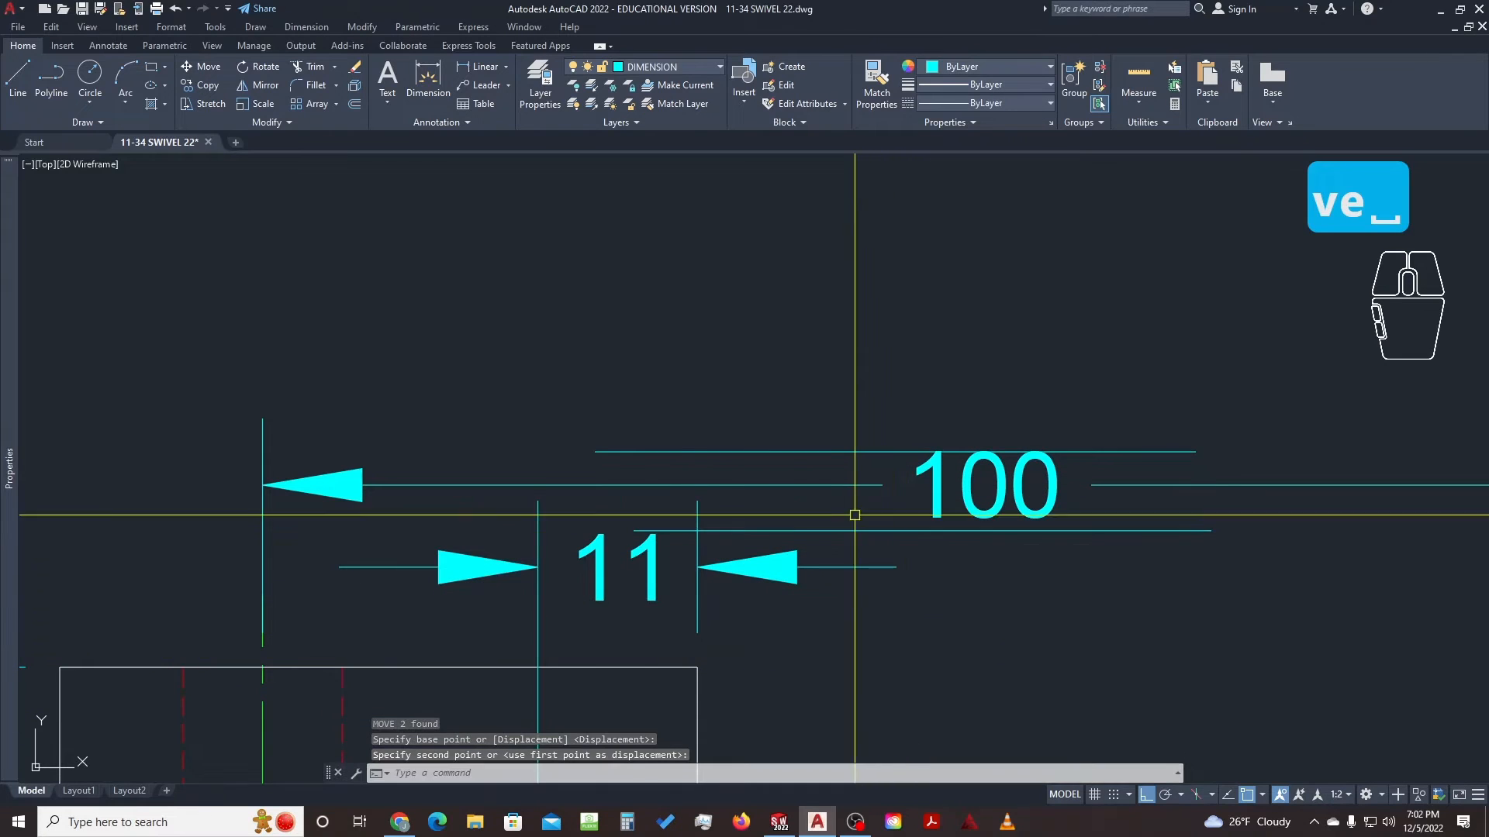
key(Escape)
key(Escape)
Raise the 100 dimension onto the upper helper line, then erase both helper lines
click(1055, 486)
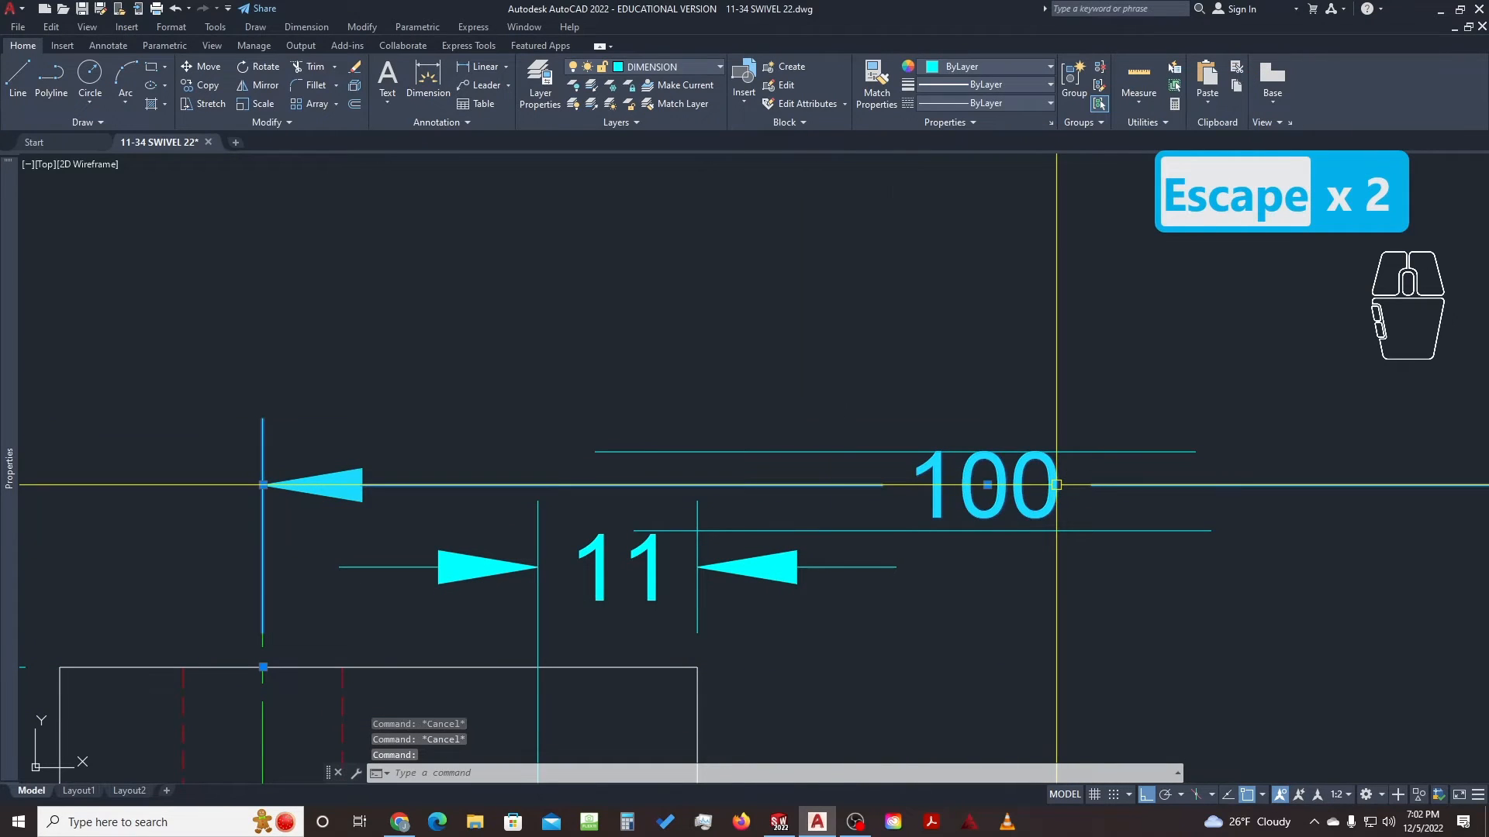
click(987, 486)
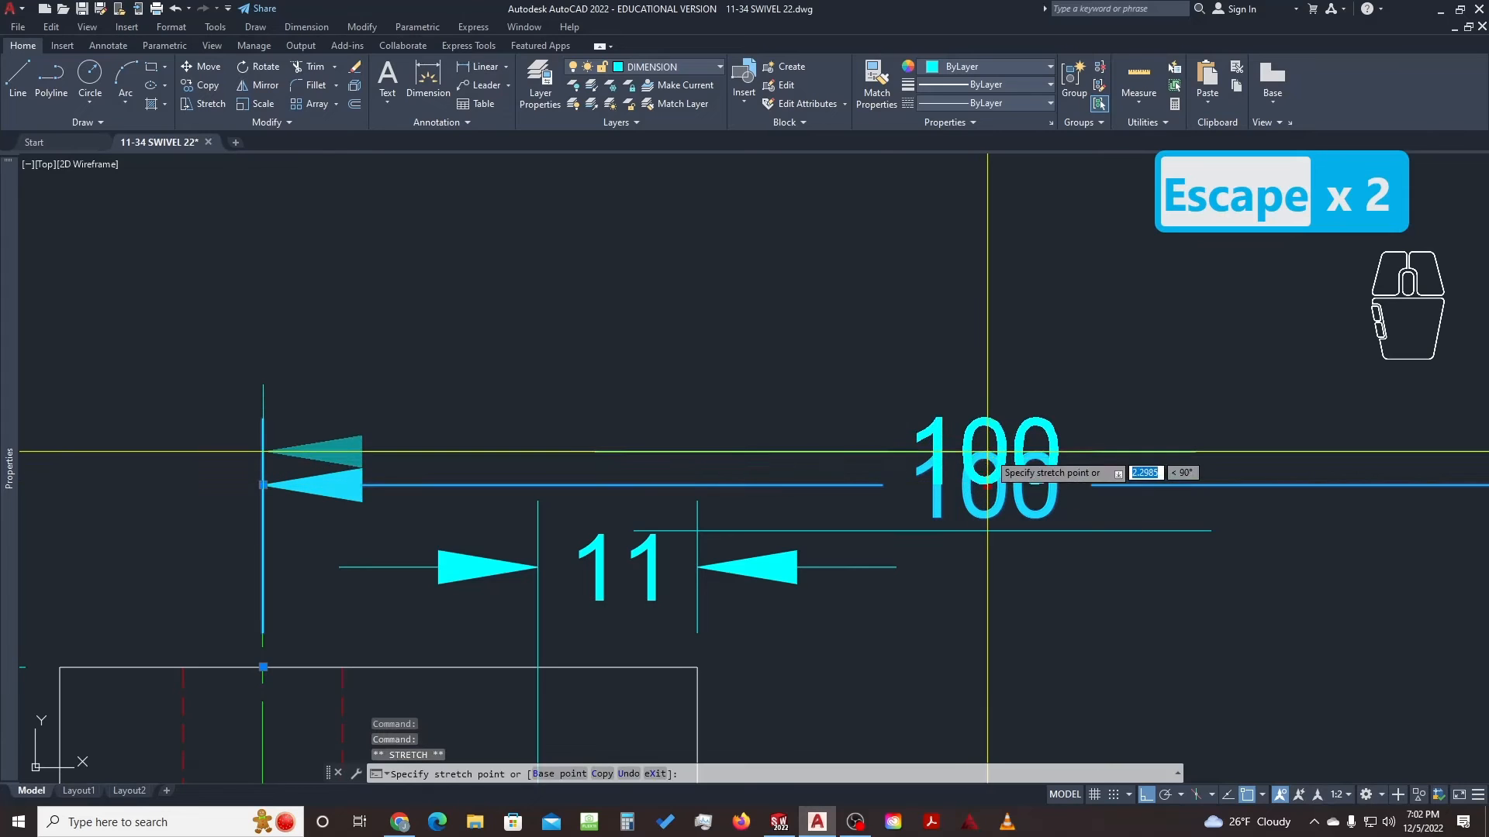
click(988, 411)
key(Escape)
key(Escape)
key(Escape)
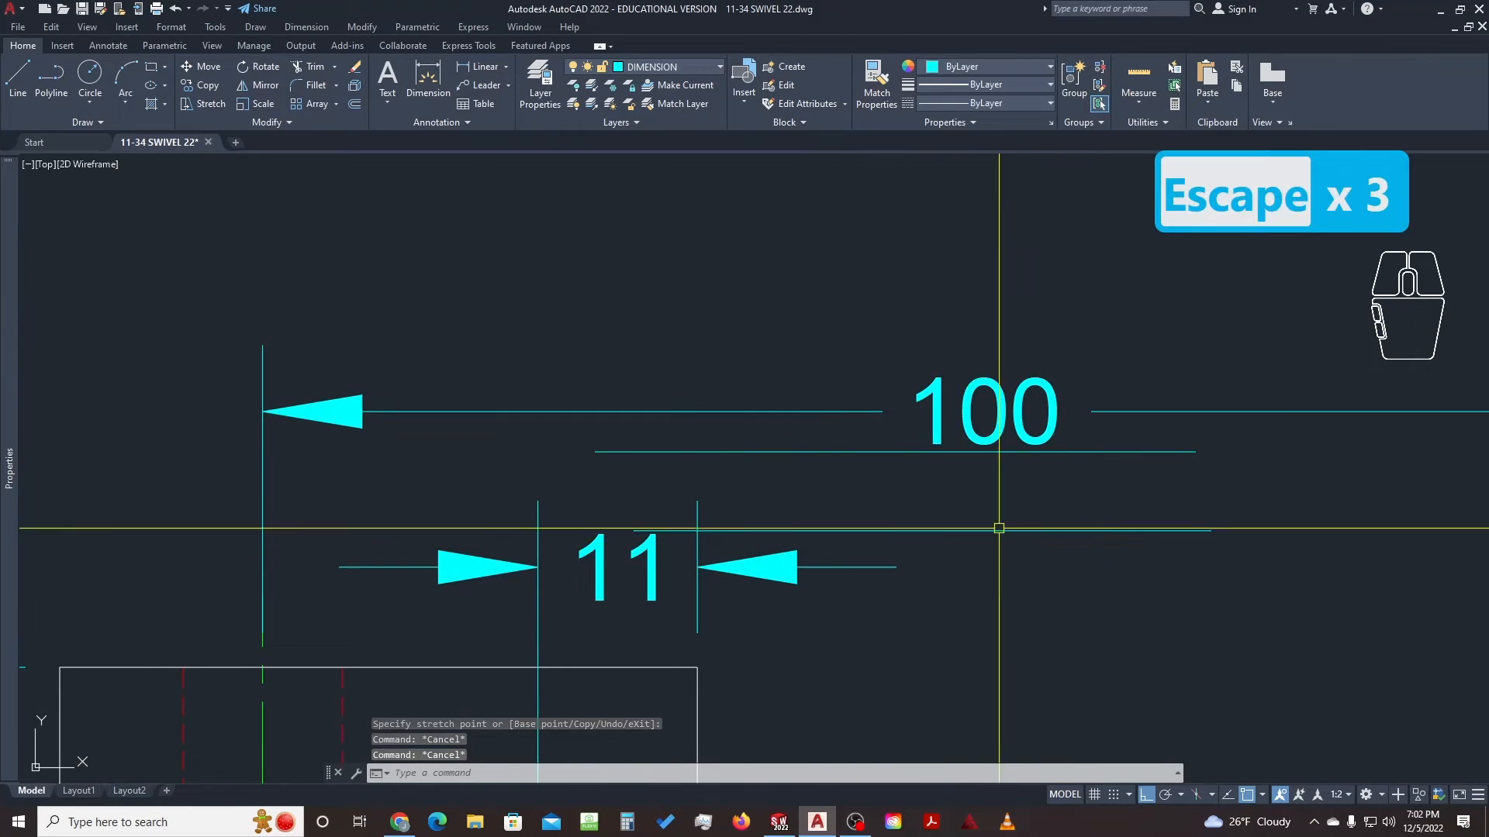
click(1104, 453)
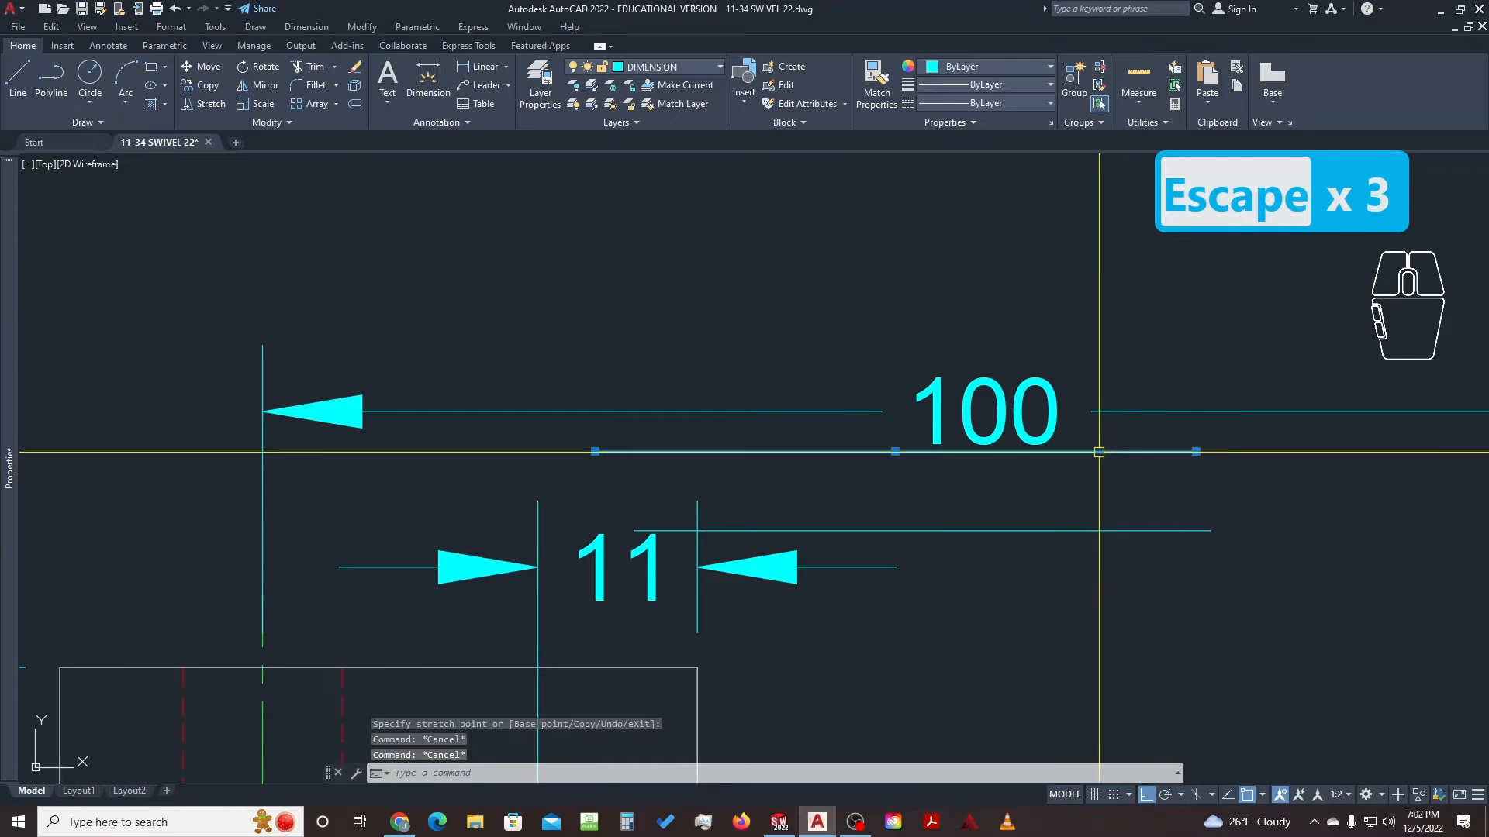
click(935, 530)
text(e)
key(space)
scroll(939, 457, down, 4)
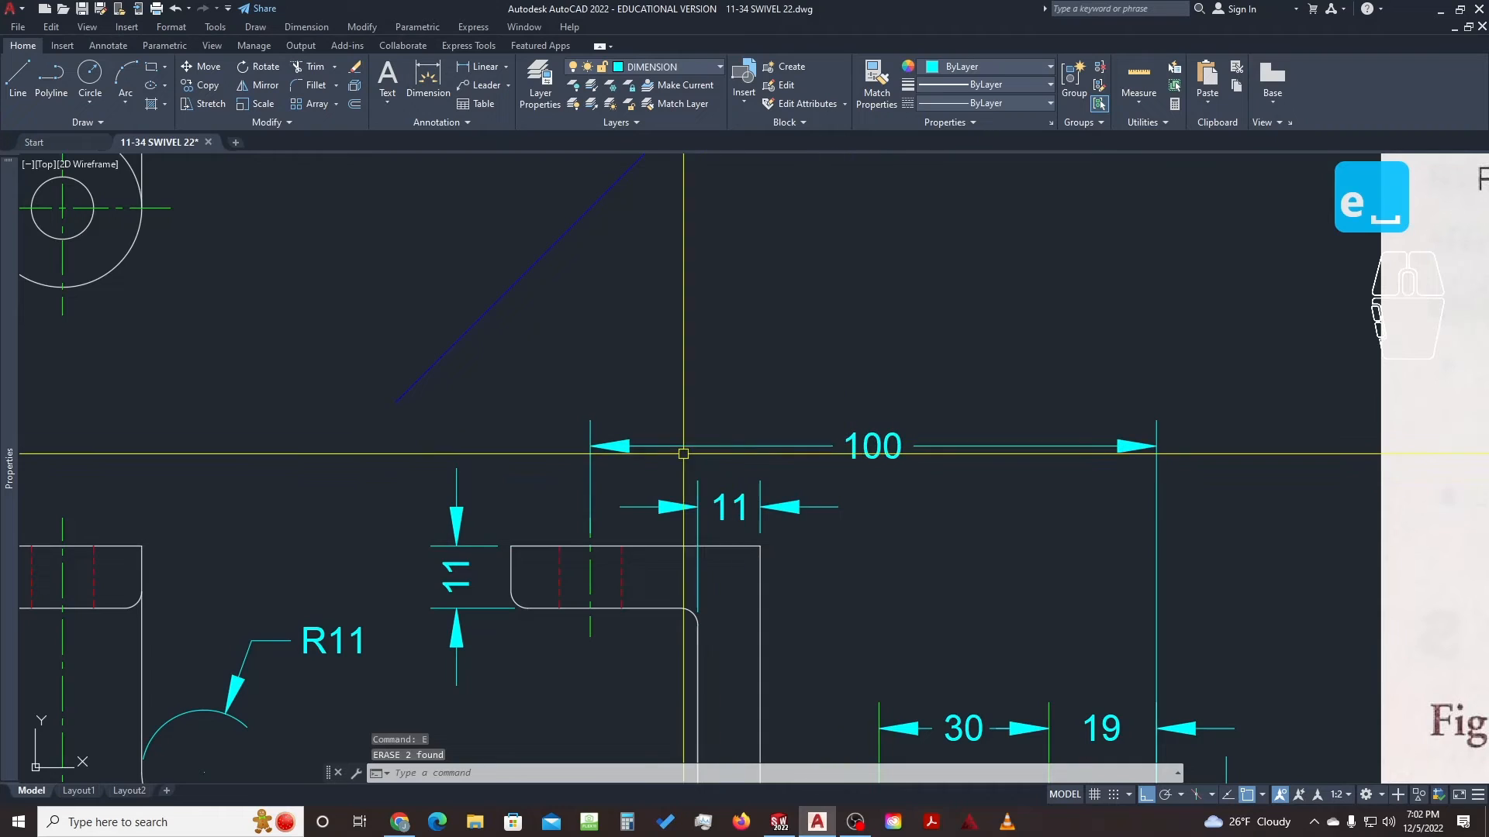
Try grip-extending the side view's vertical centre line, then cancel
click(599, 517)
mouse_move(591, 517)
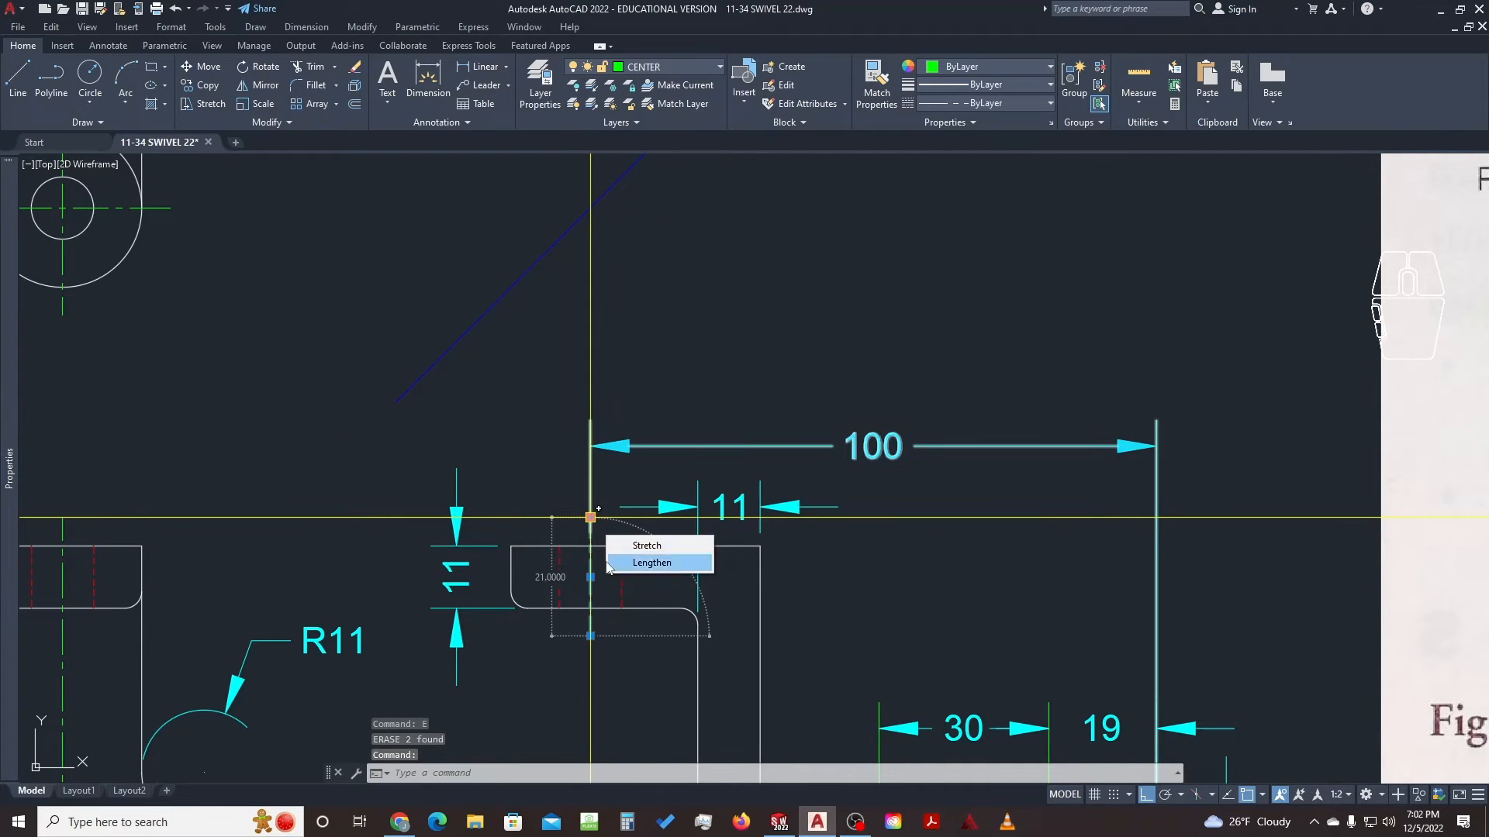
click(589, 520)
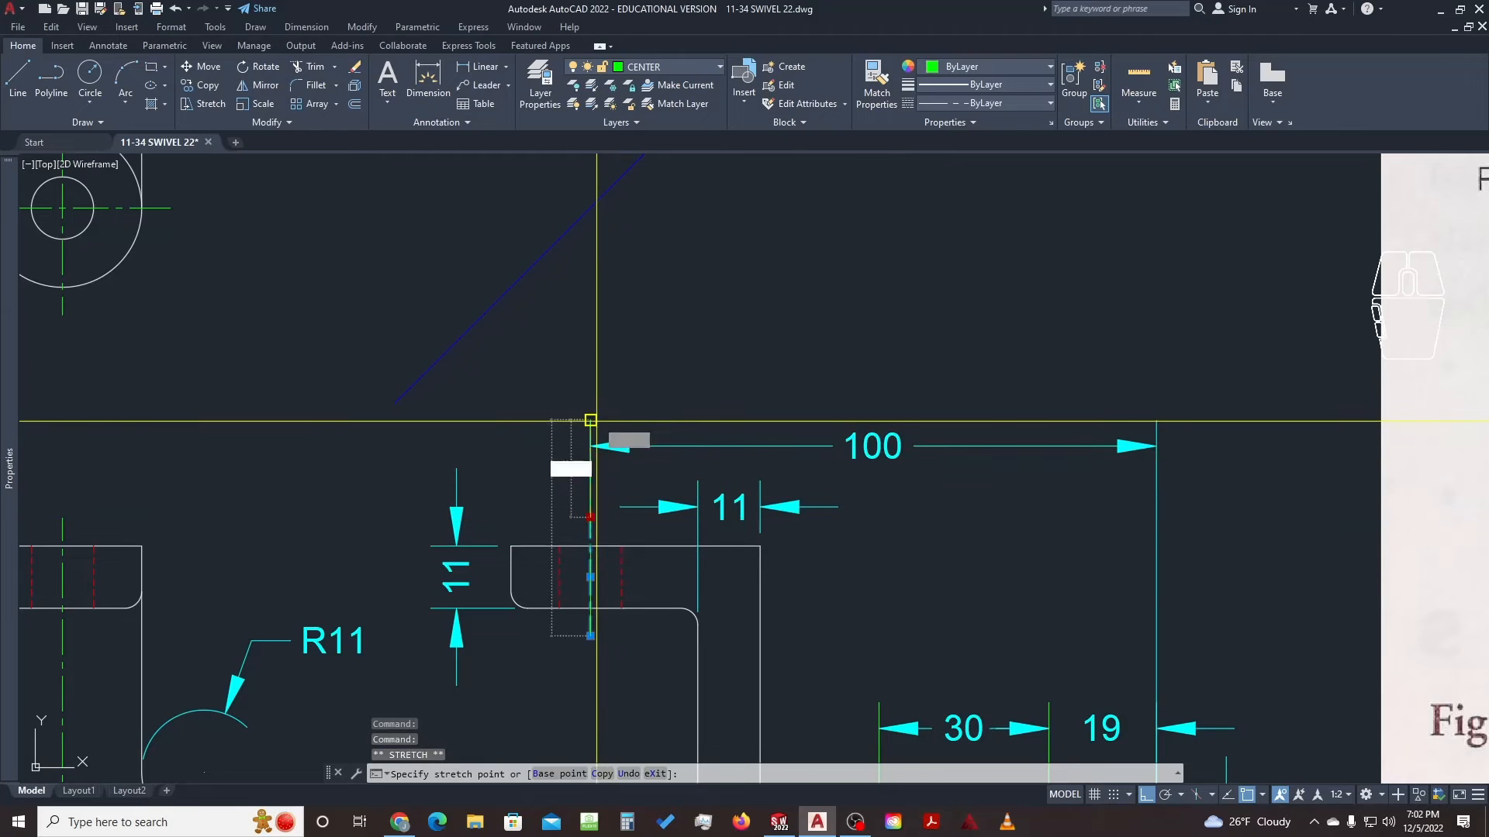
key(Escape)
Set the 100 dimension's Ext line 2 to Off in Properties
click(746, 466)
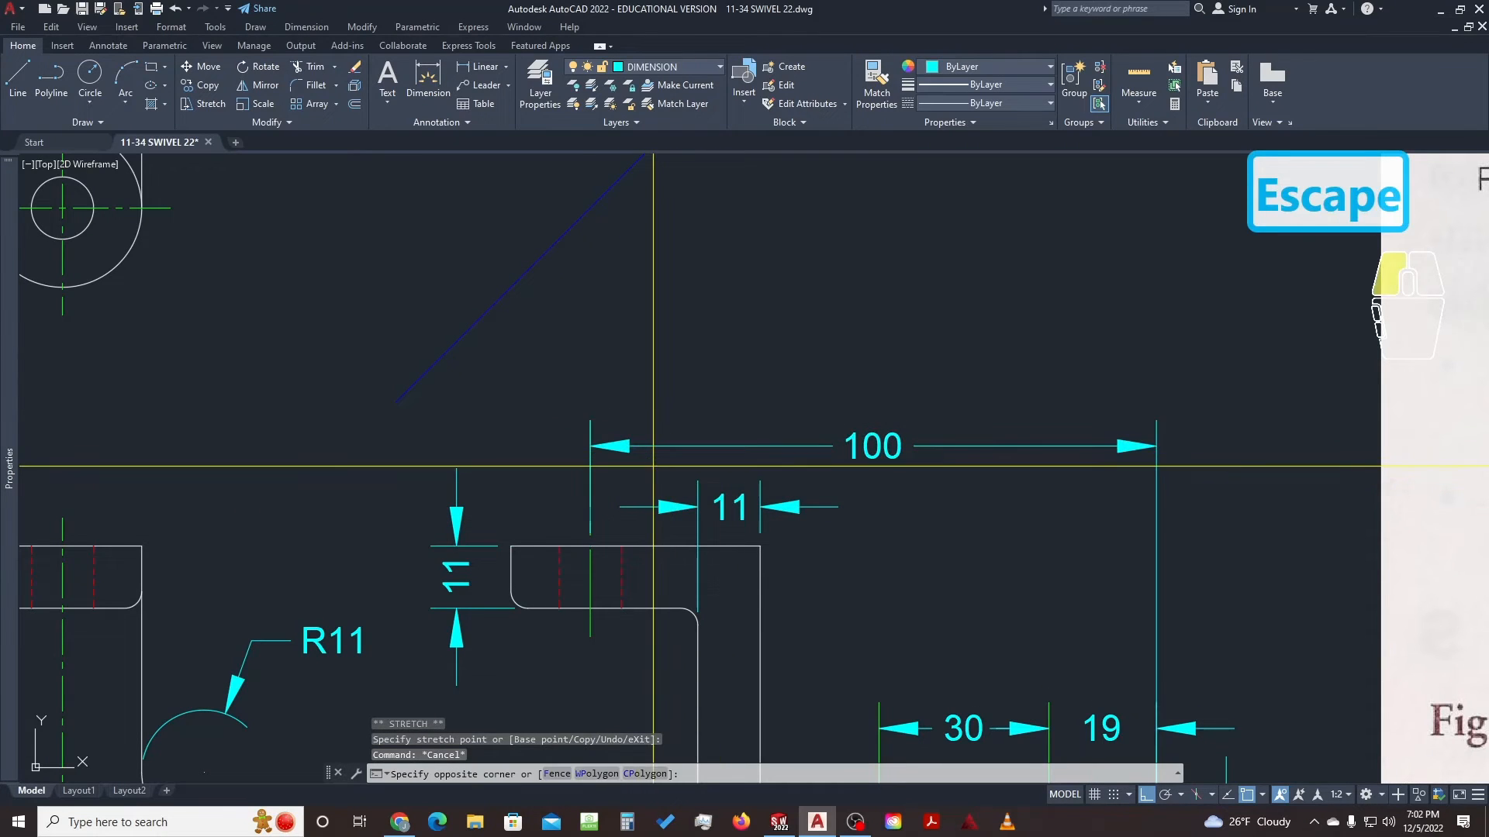
click(638, 436)
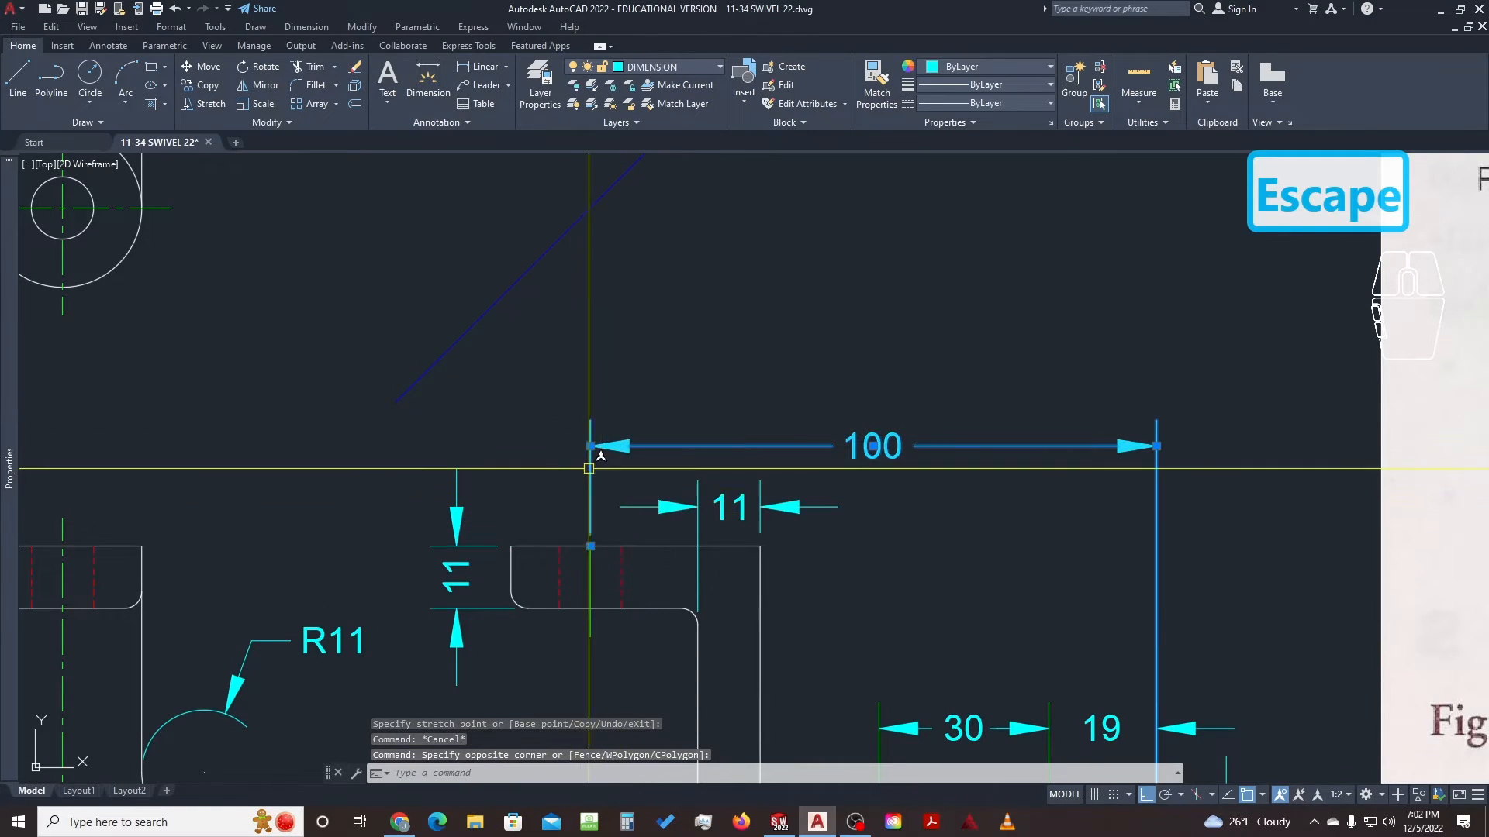
mouse_move(10, 479)
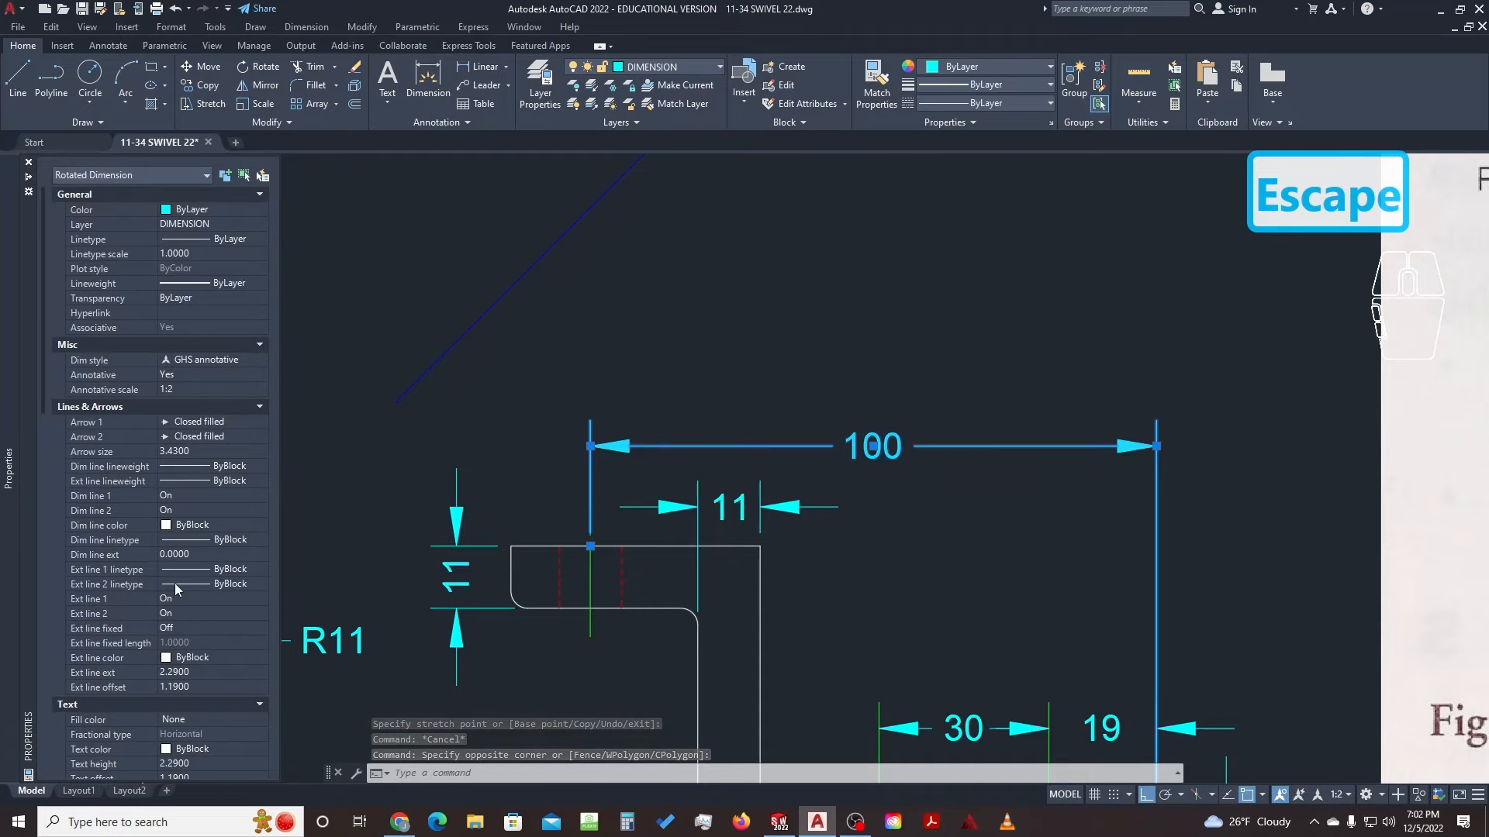
click(186, 614)
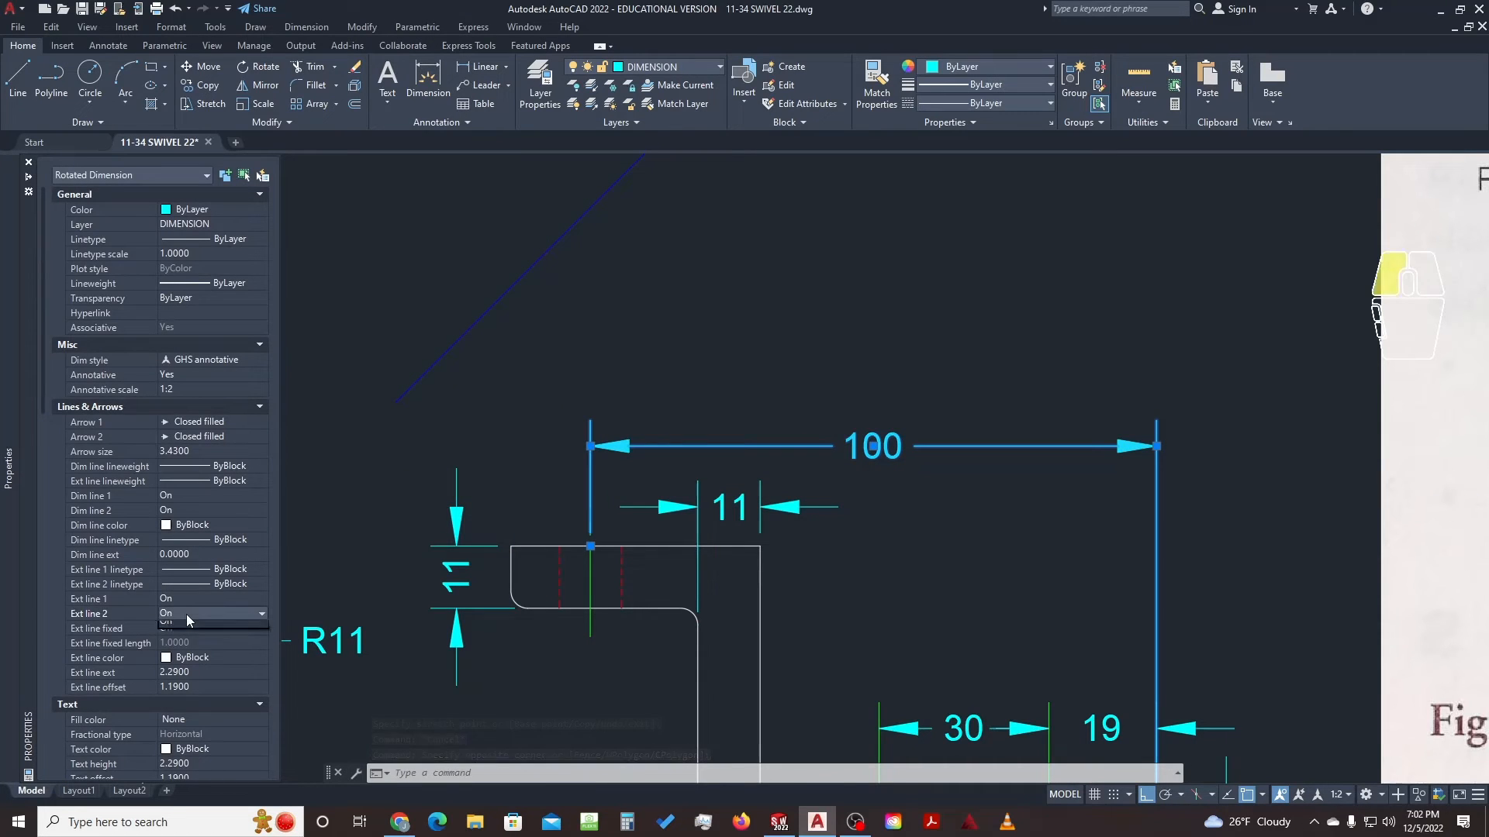
click(188, 628)
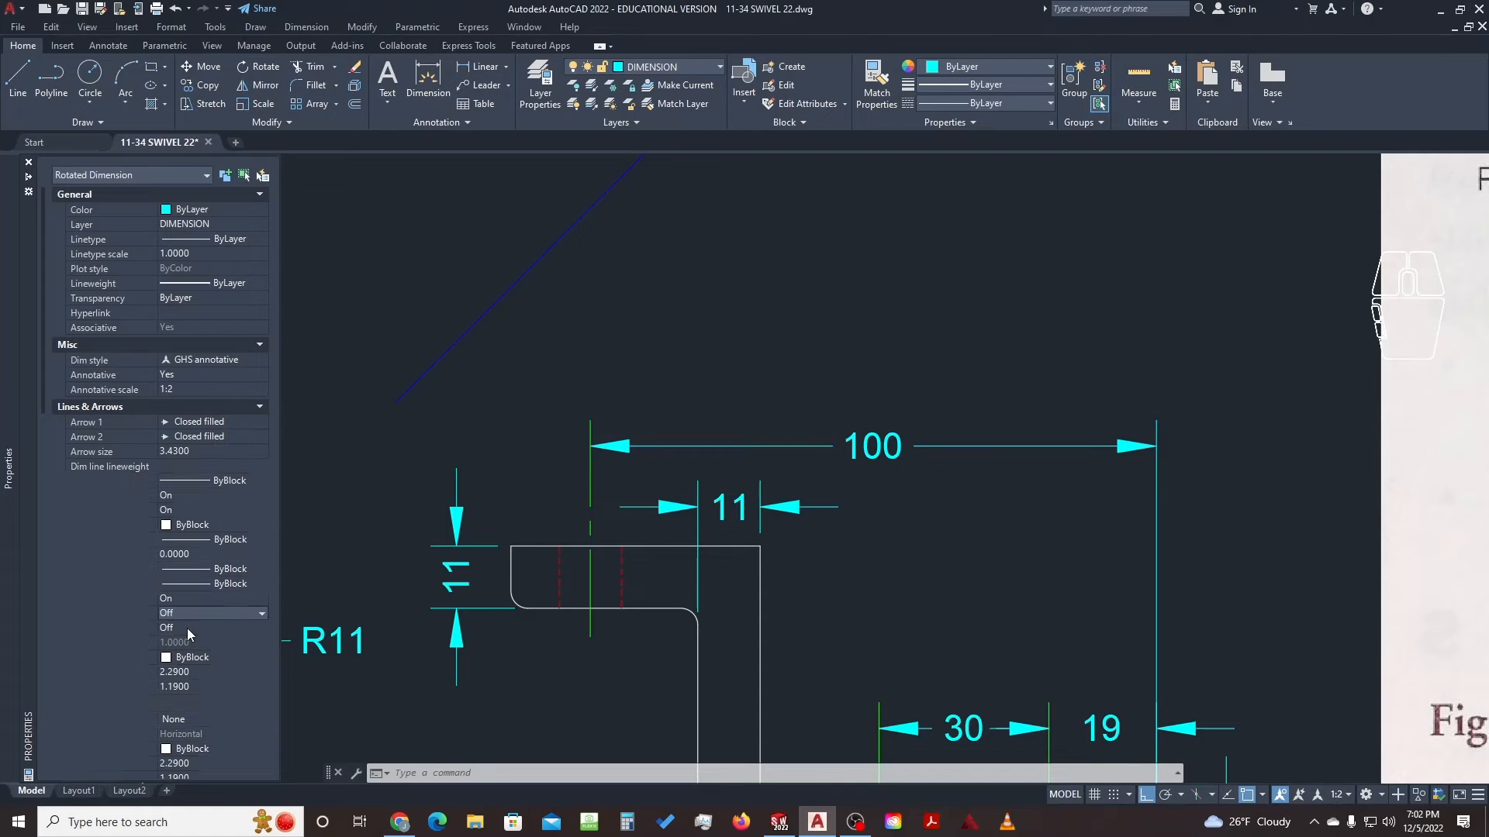
key(Escape)
scroll(501, 407, down, 2)
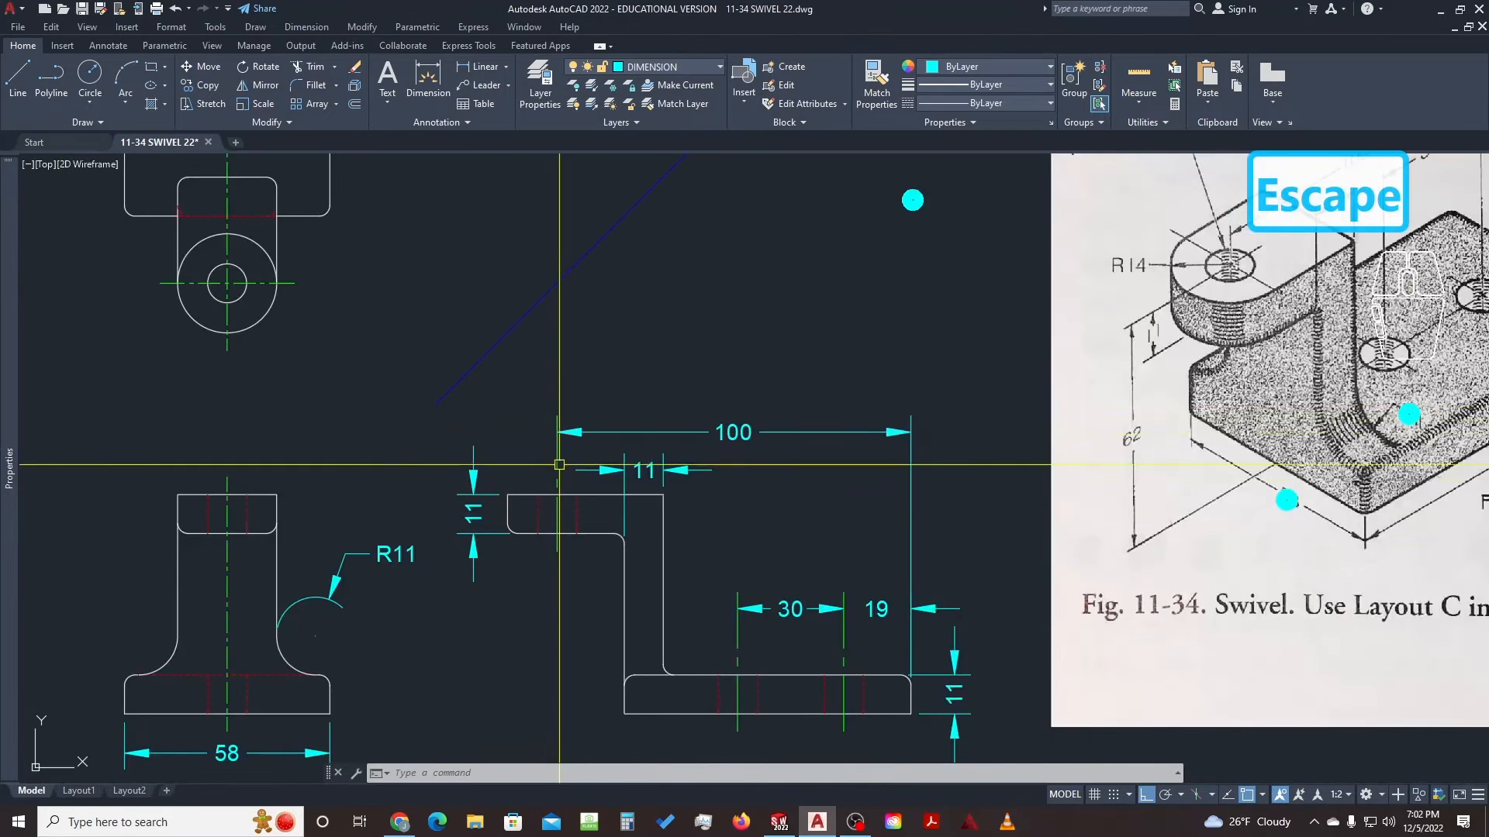
Copy the cyan dot beside the finished 11, 11, 100 and 19 dimensions on the reference
mouse_move(559, 466)
middle_down()
mouse_move(560, 420)
mouse_move(633, 391)
middle_up()
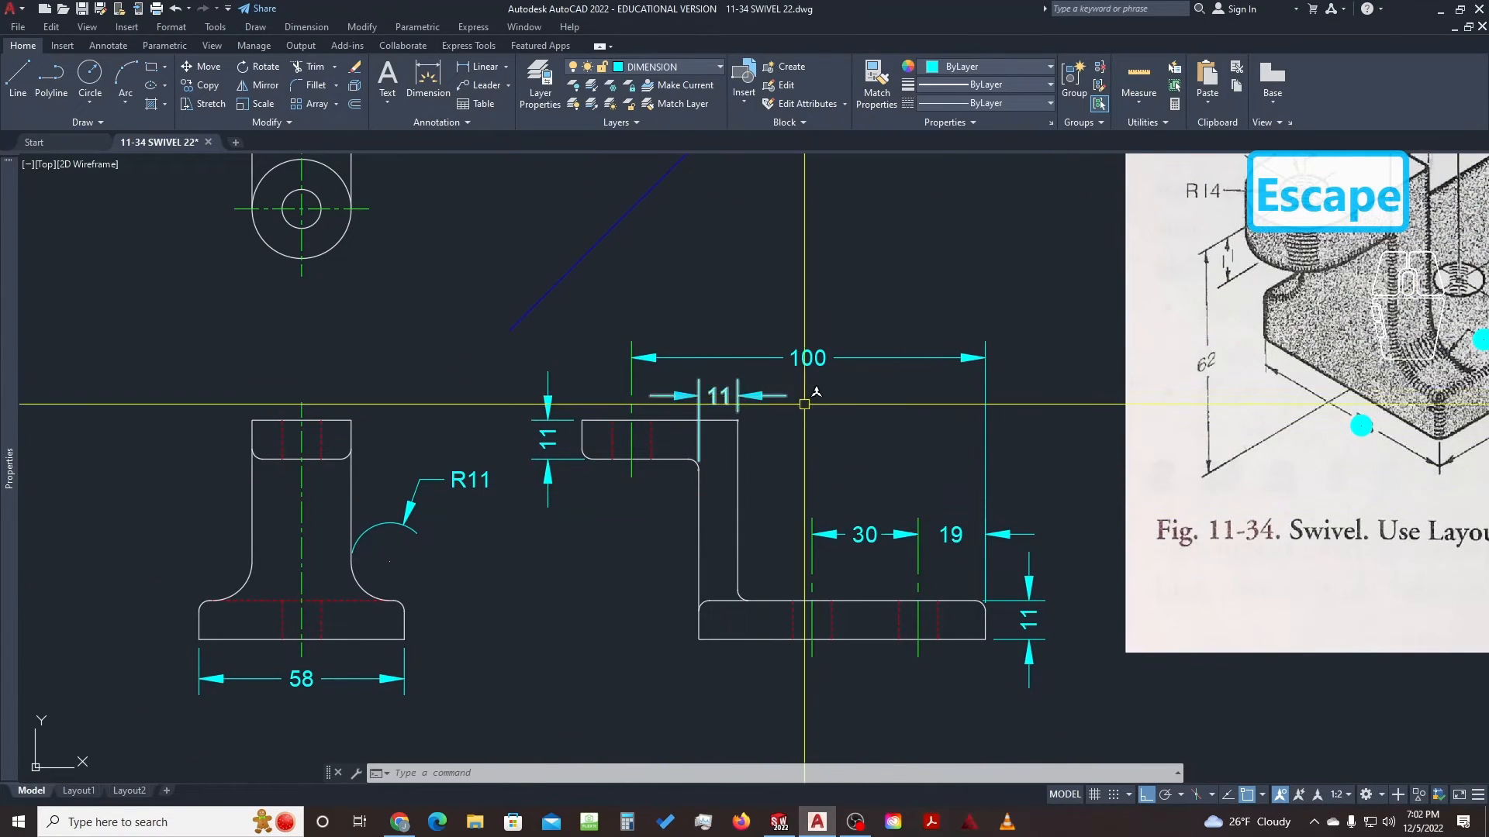
middle_drag(933, 403, 801, 431)
mouse_move(1102, 446)
middle_down()
mouse_move(851, 522)
mouse_move(728, 582)
middle_up()
scroll(779, 551, down, 2)
scroll(728, 581, up, 2)
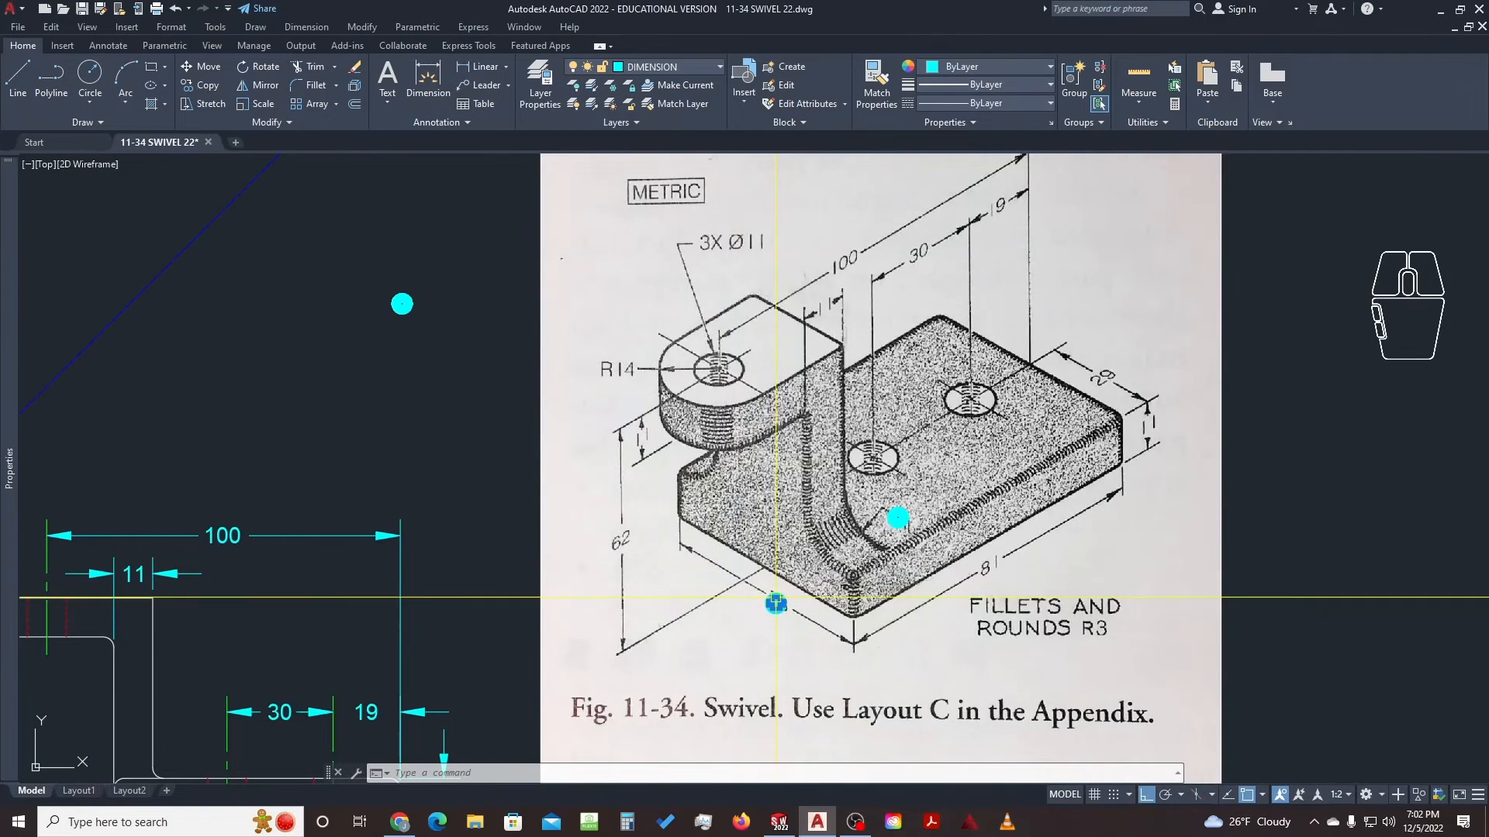
key(space)
click(807, 609)
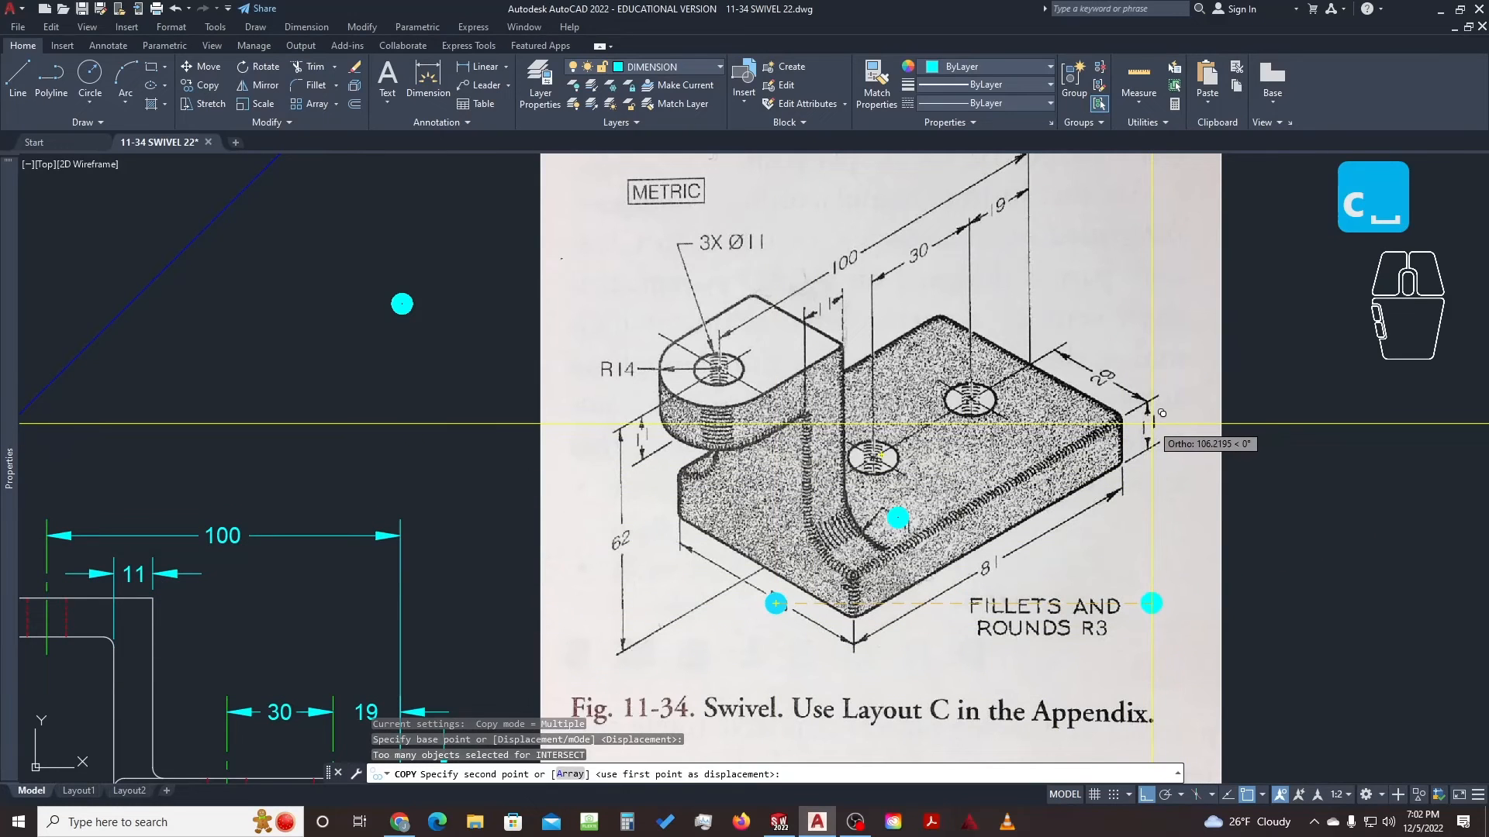
key(F8)
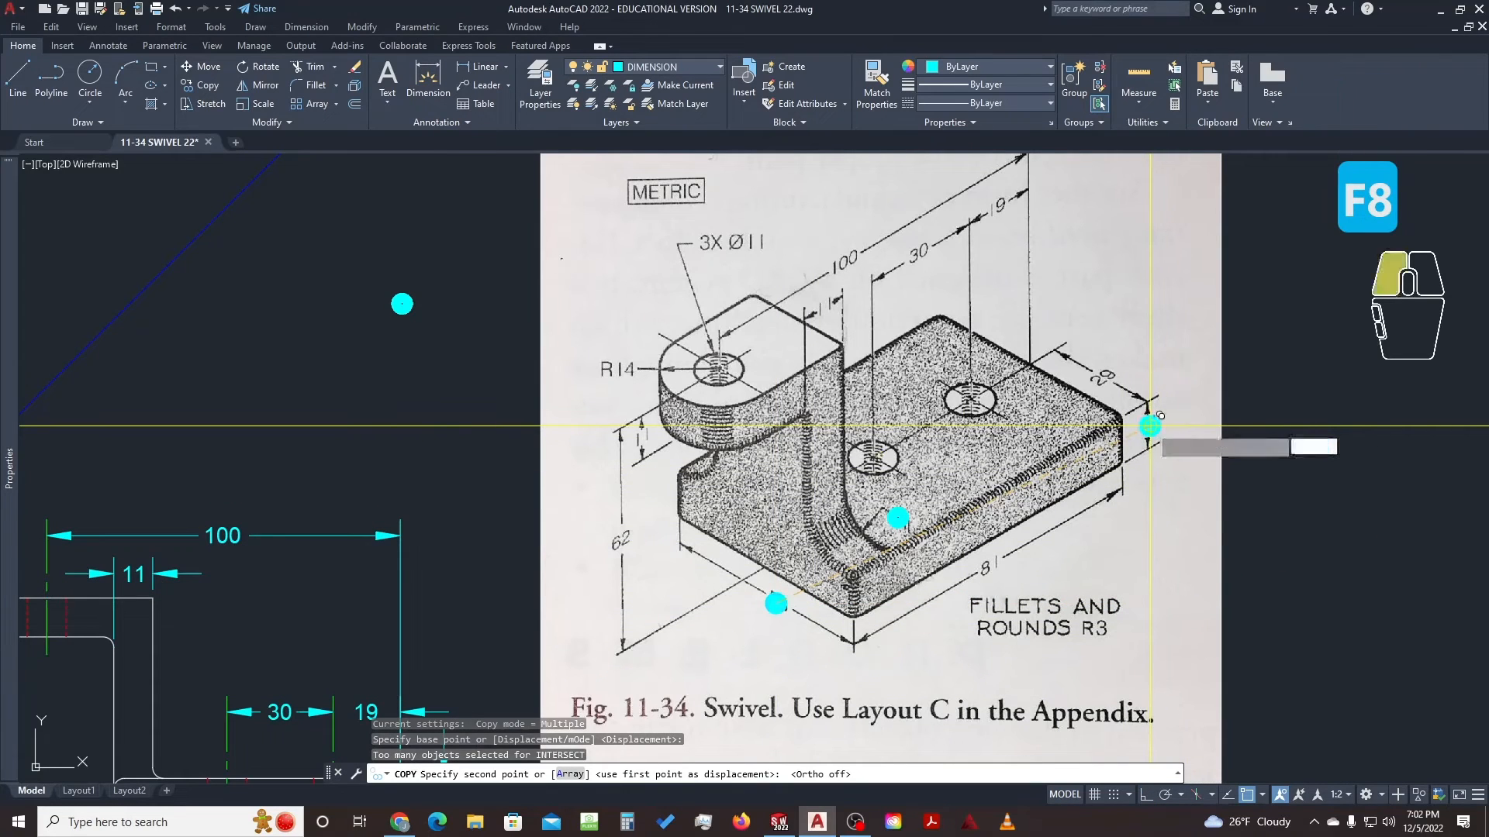
middle_drag(825, 291, 853, 338)
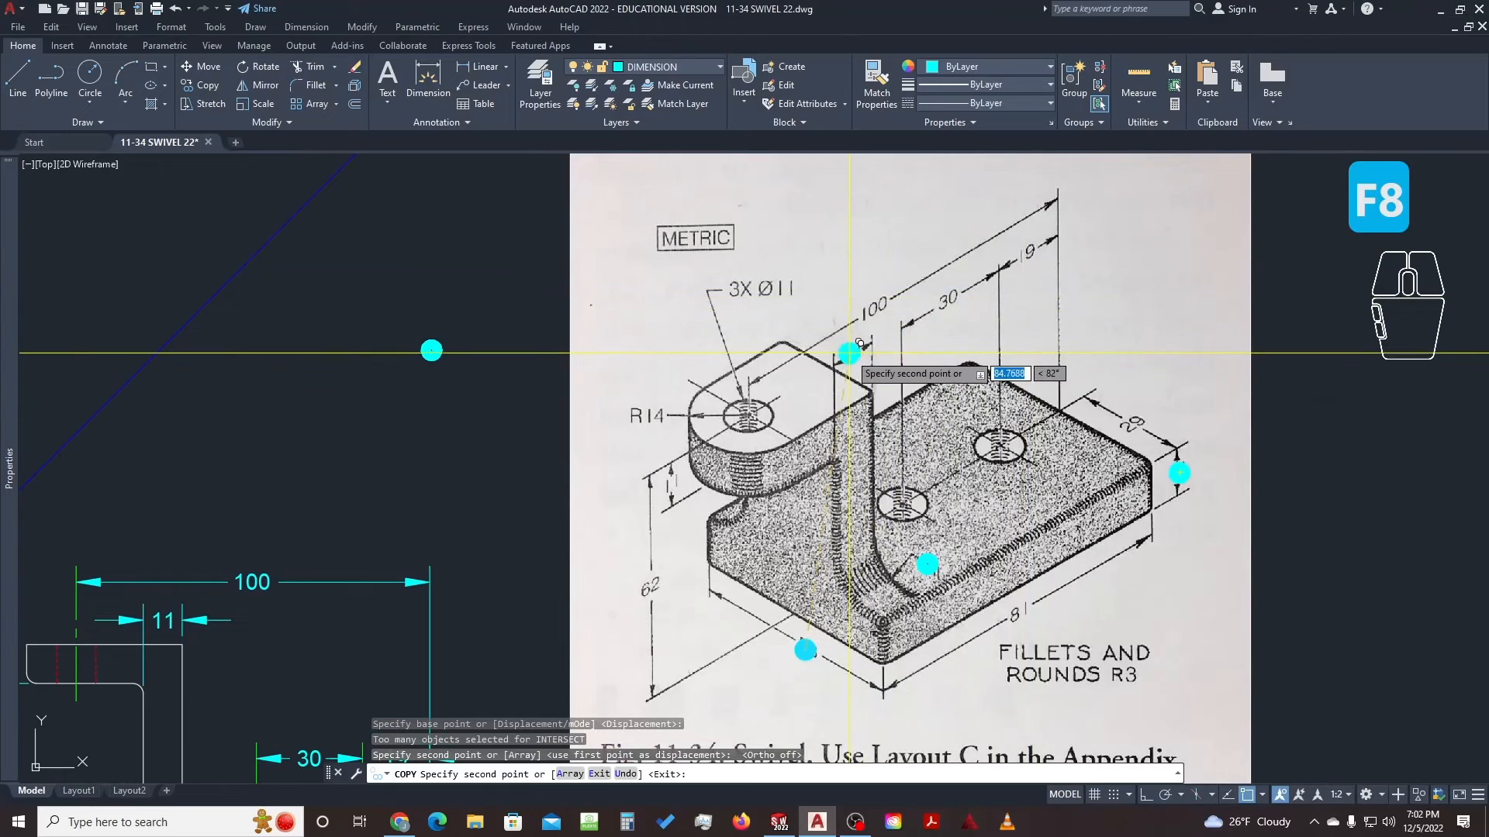
click(852, 355)
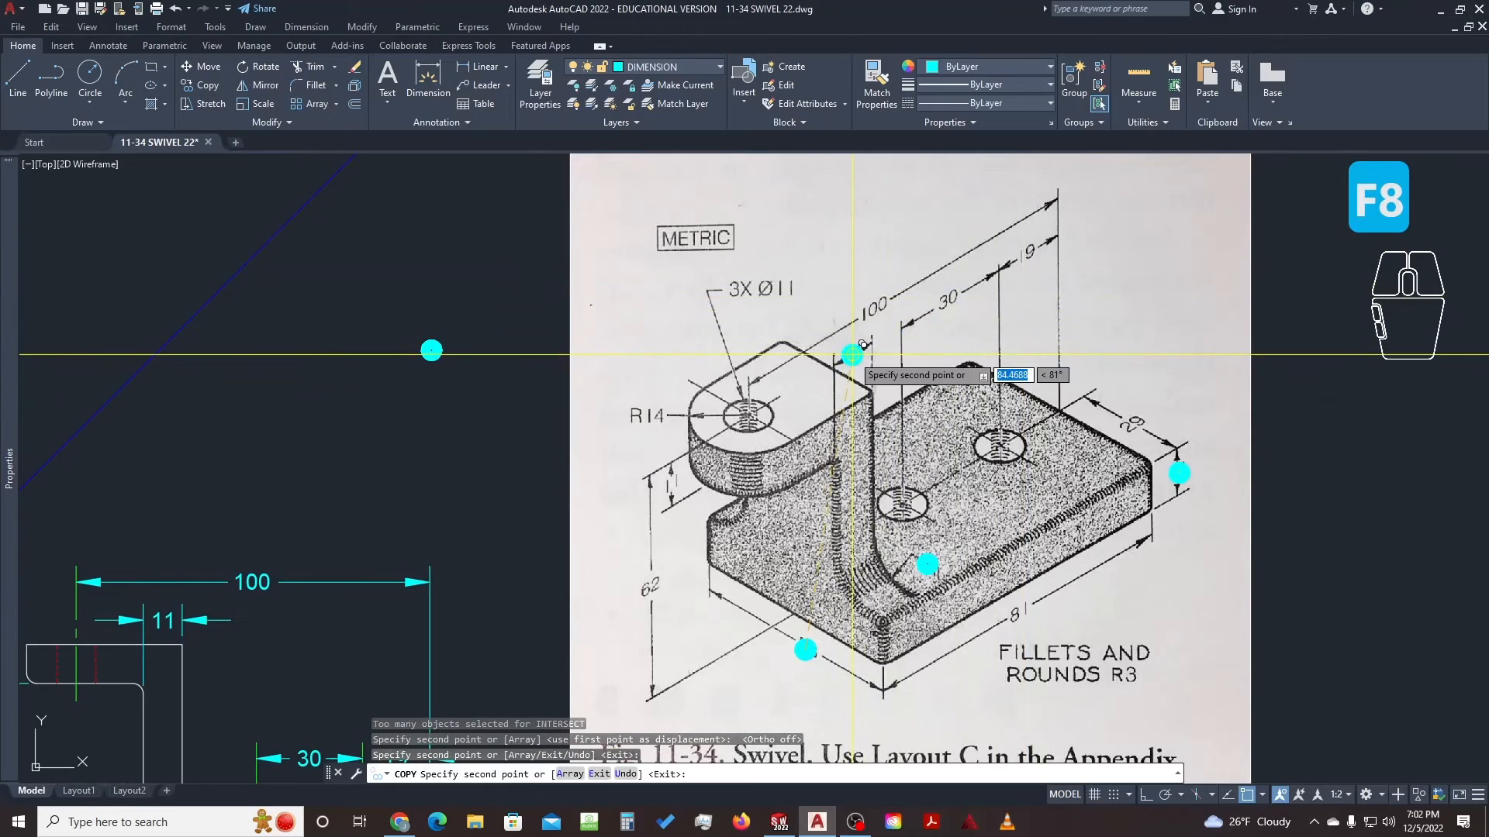
click(672, 483)
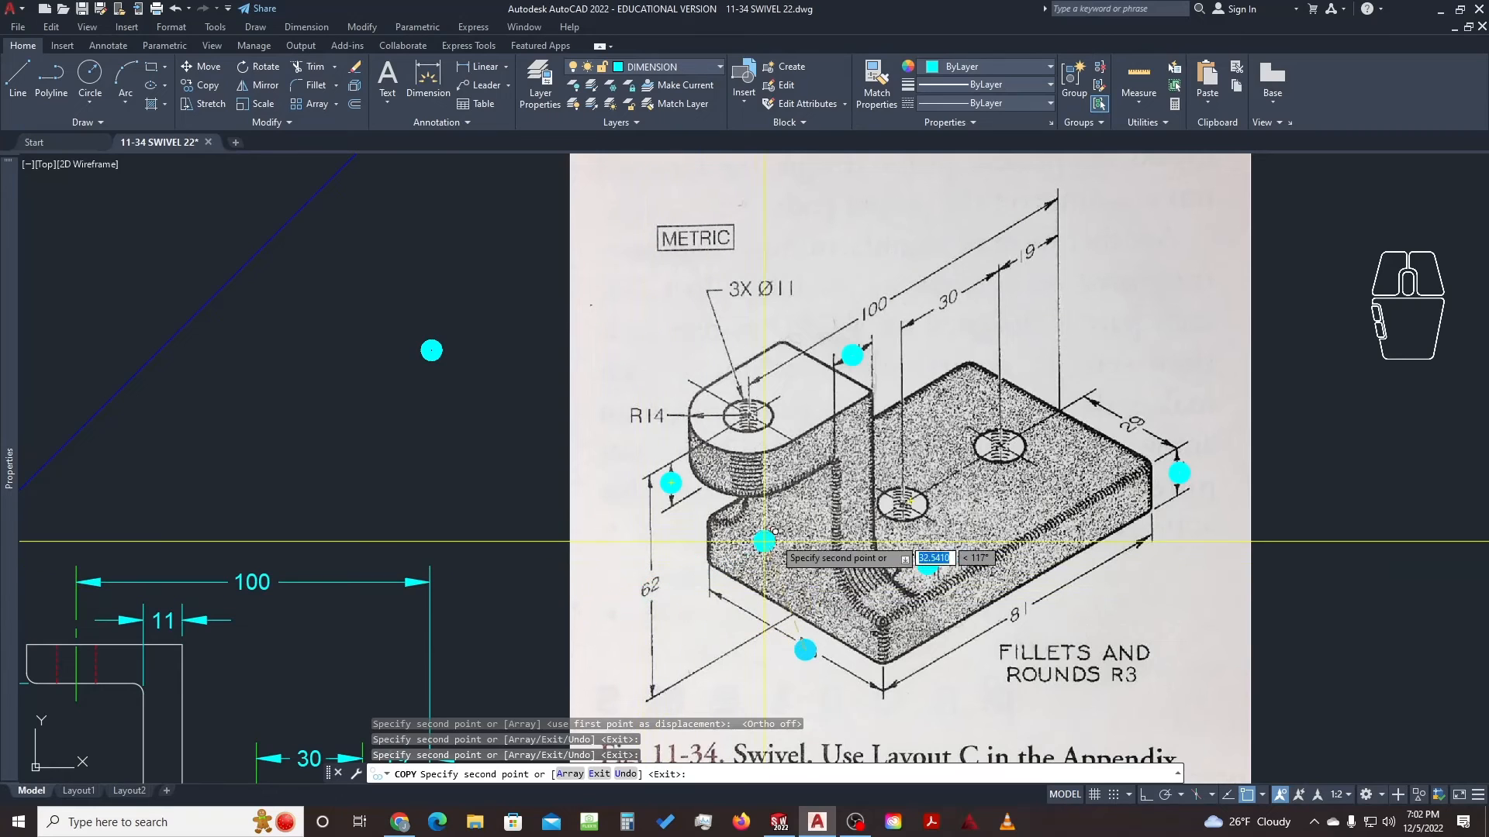
click(872, 308)
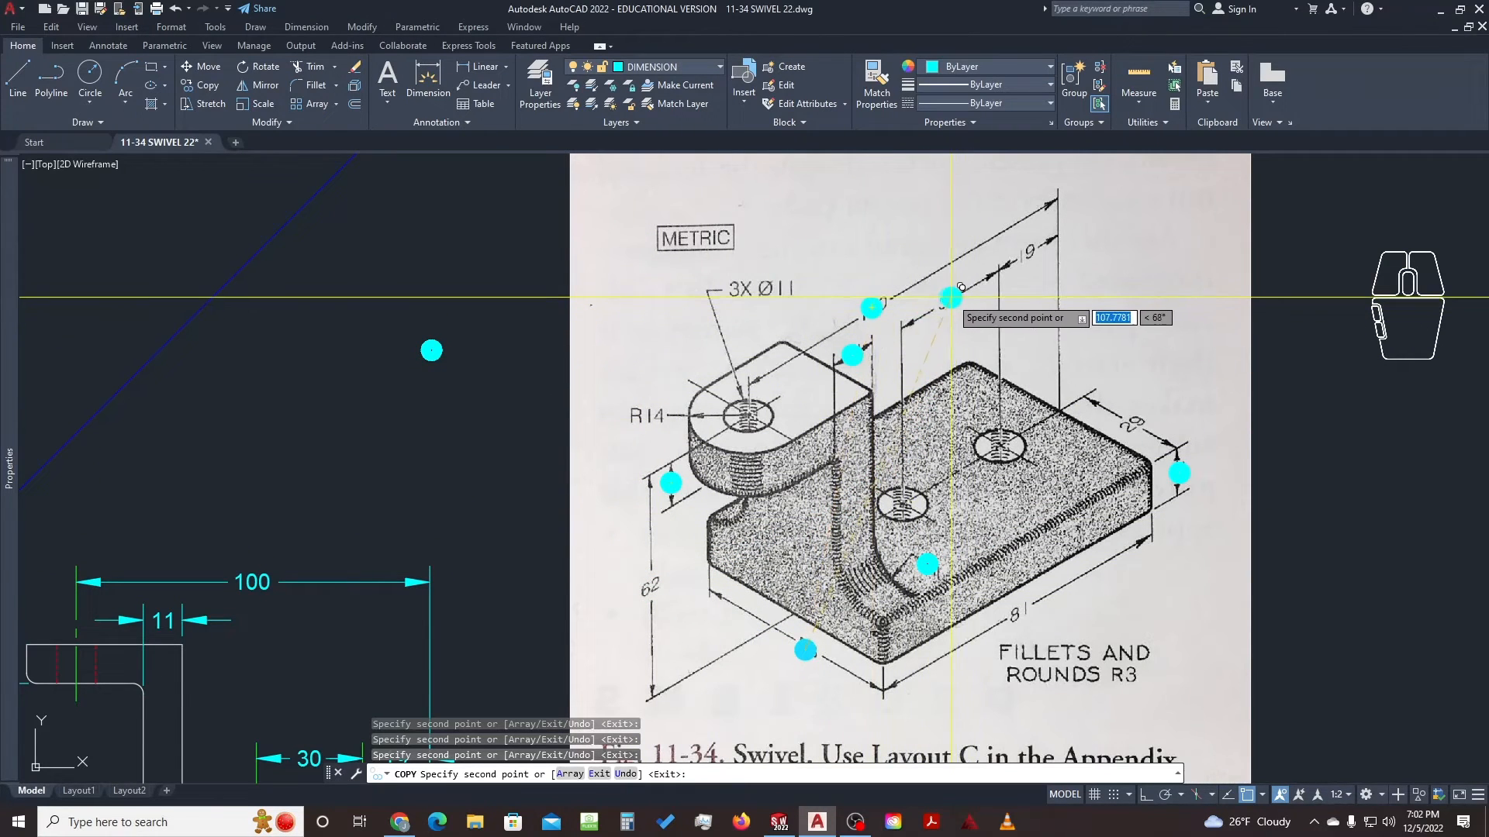
click(1041, 243)
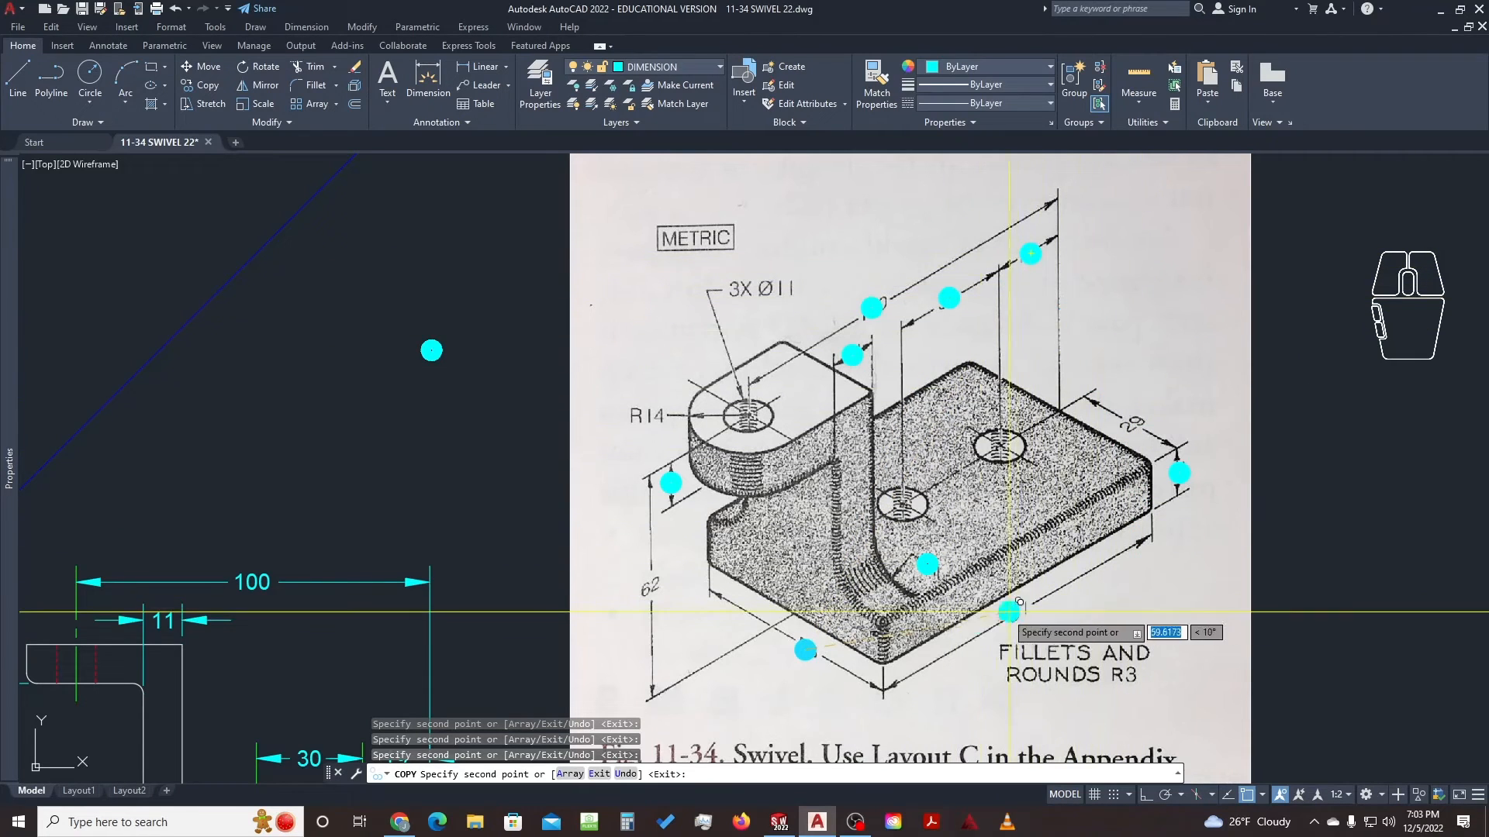
middle_drag(1068, 601, 1066, 572)
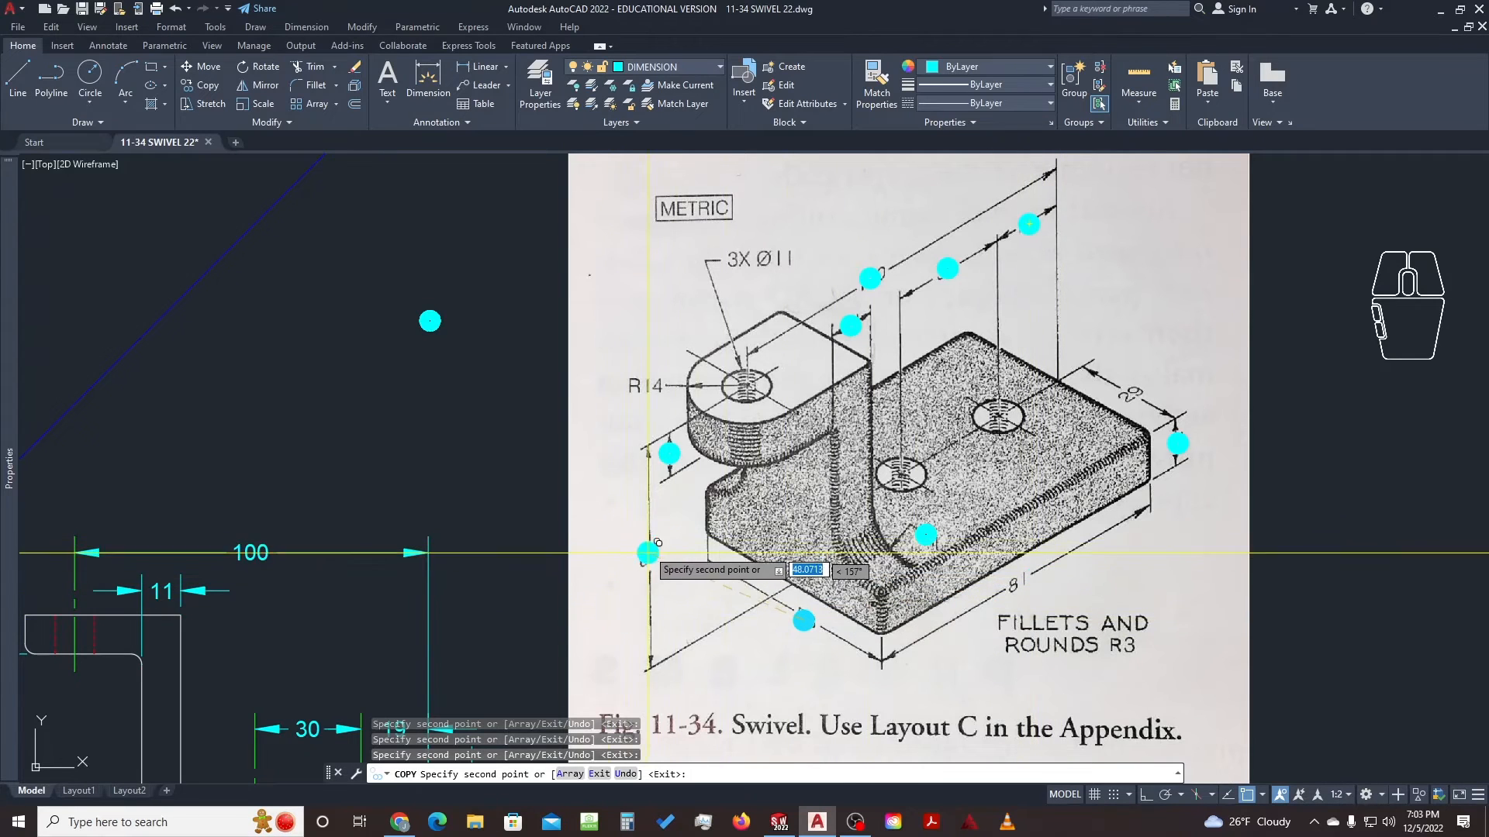
key(Escape)
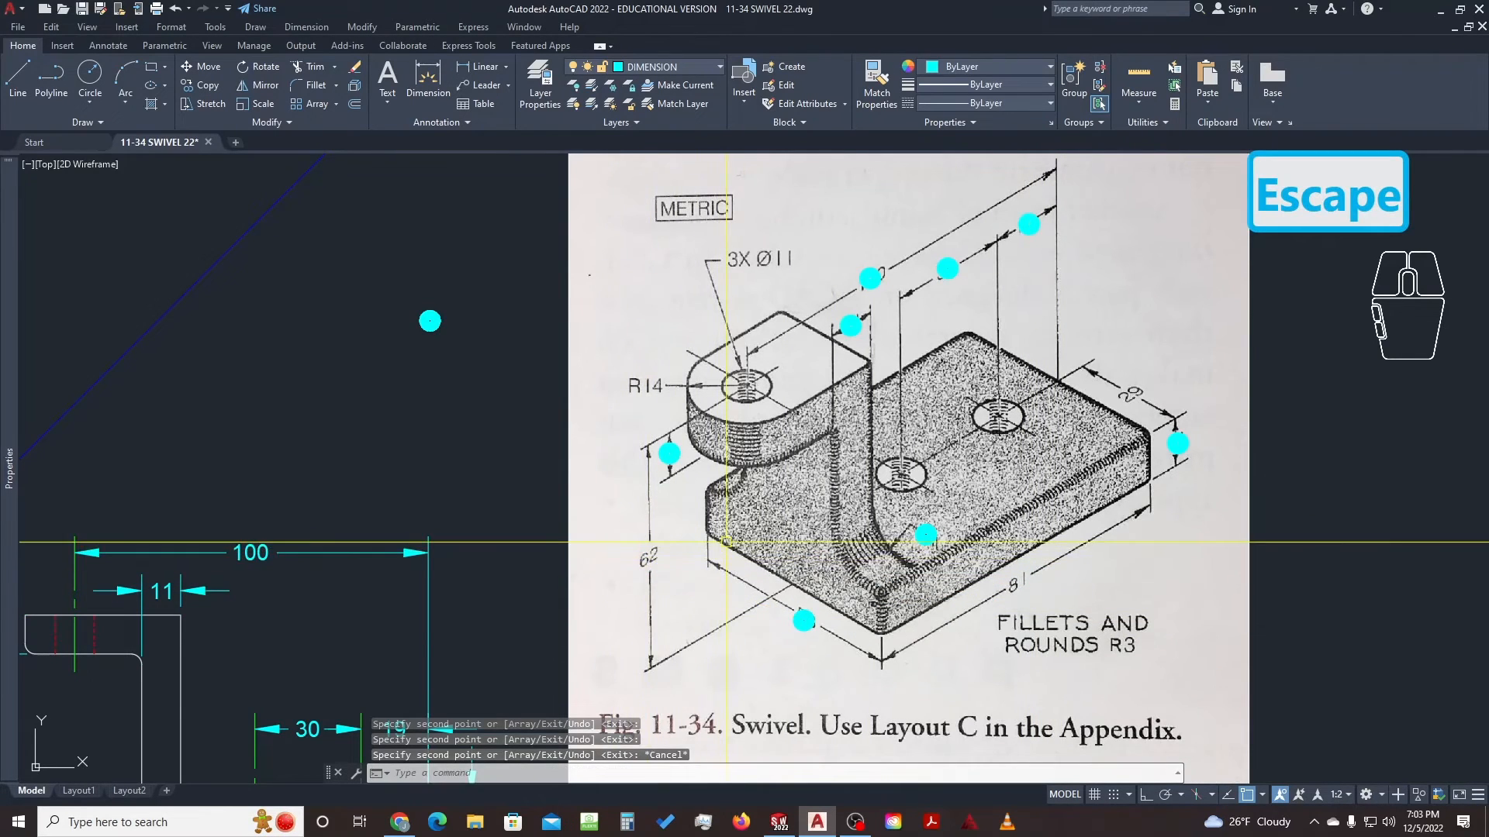
Pan and zoom back to centre the drawing's views
scroll(726, 542, down, 2)
middle_drag(549, 574, 864, 463)
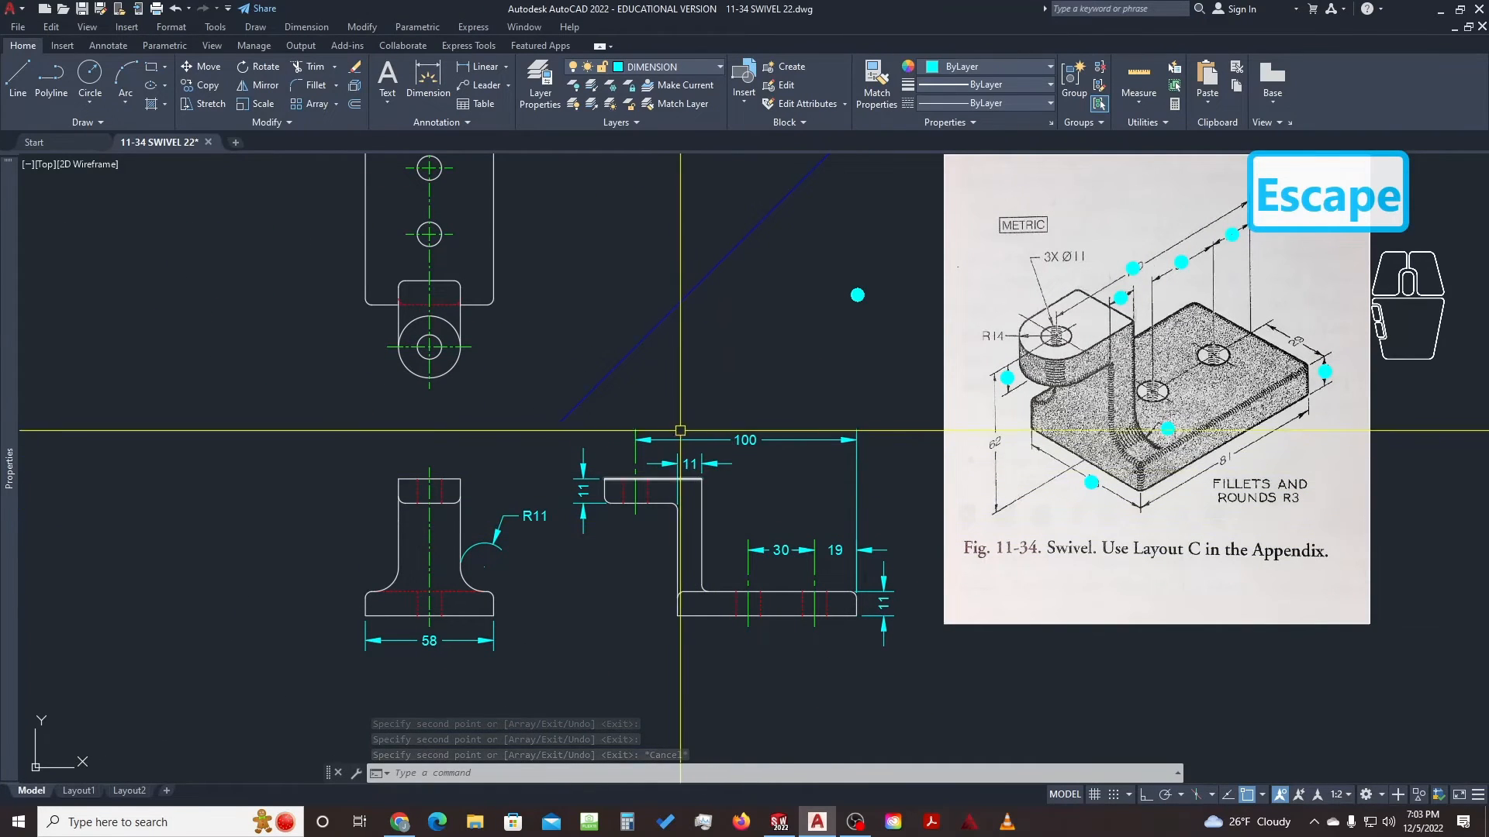
middle_drag(688, 402, 678, 466)
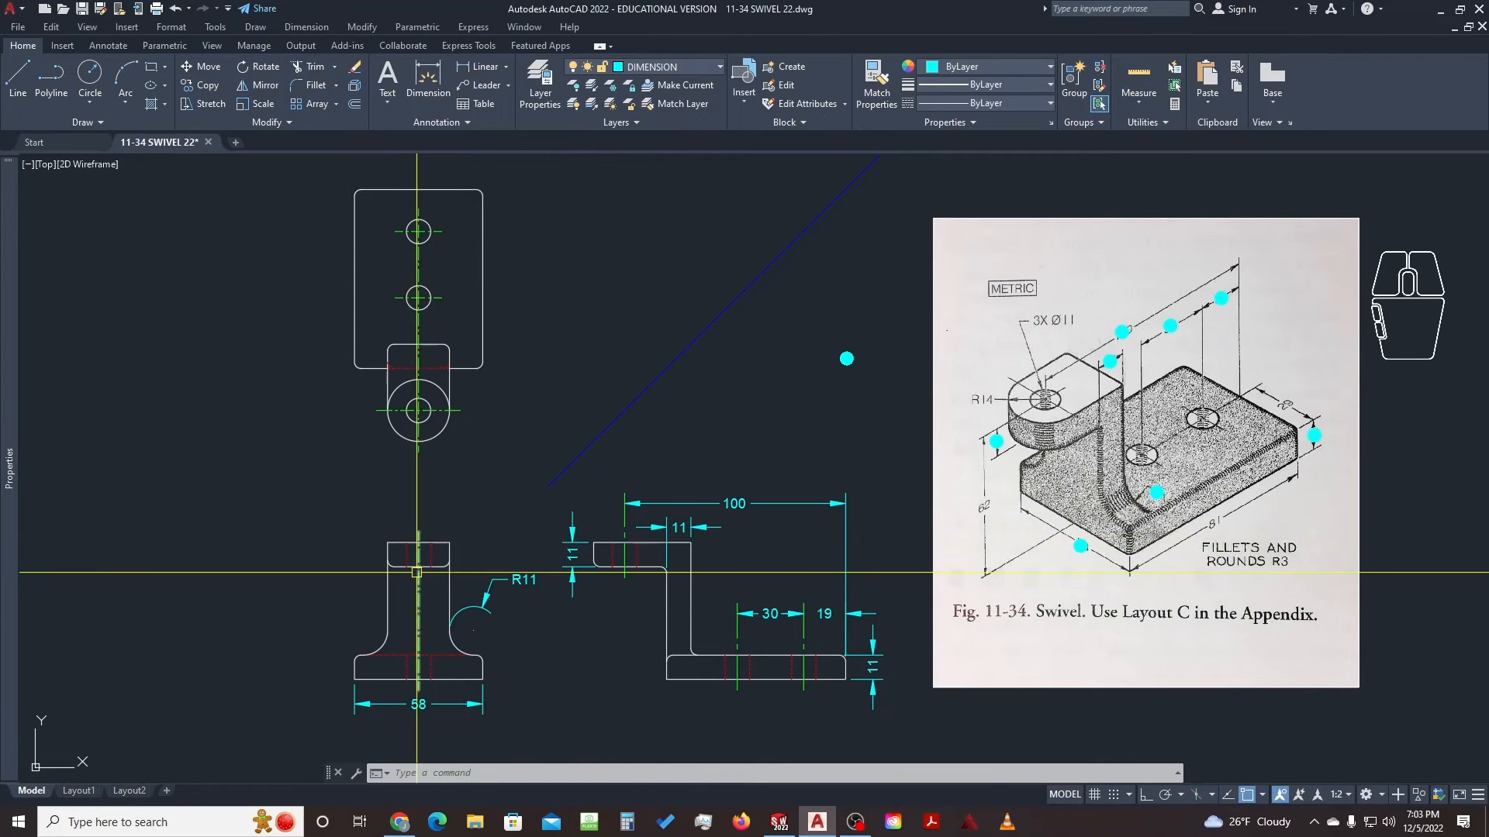
middle_drag(800, 566, 796, 515)
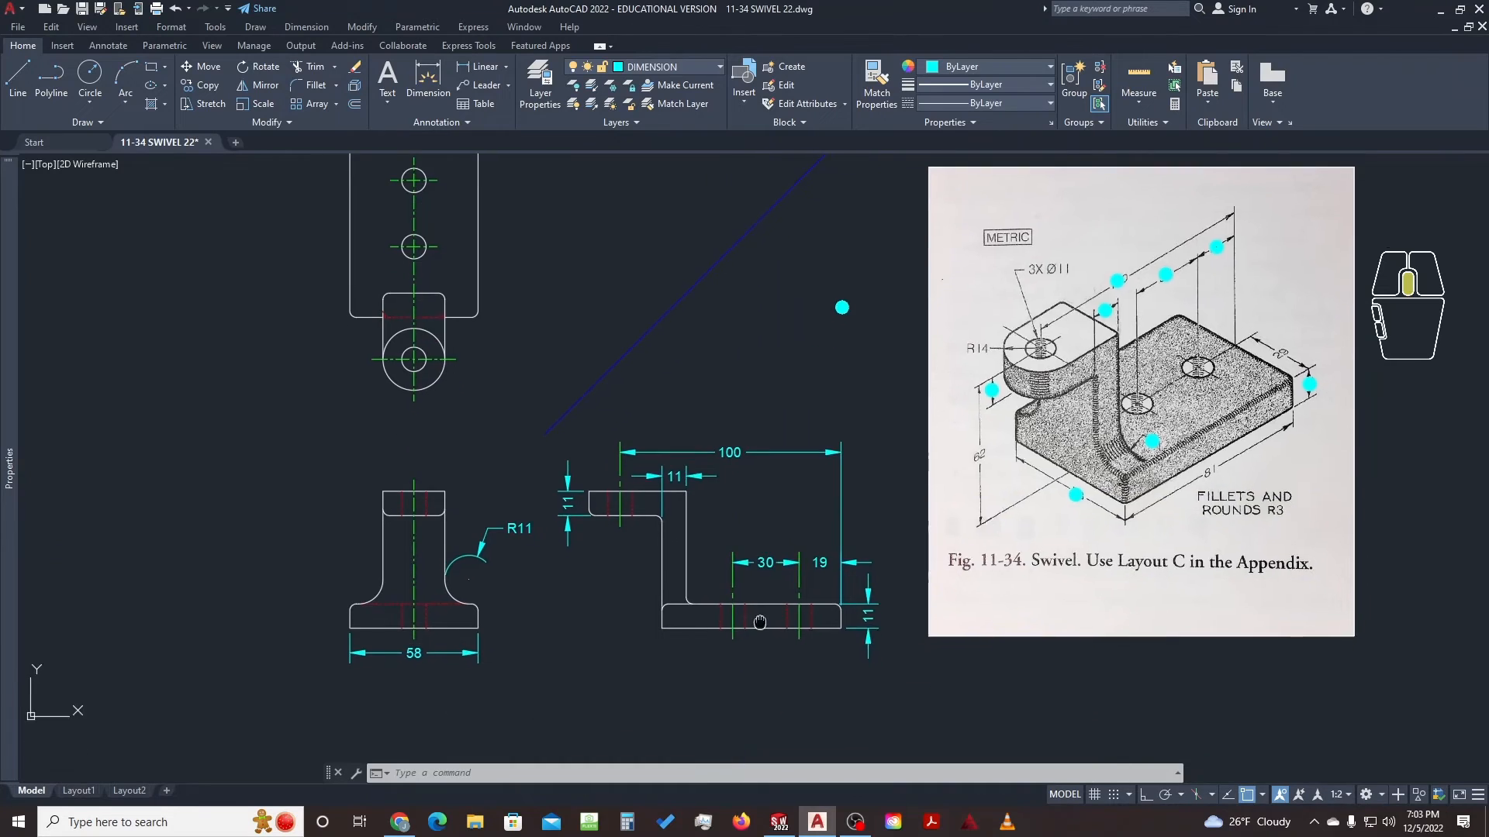
scroll(746, 650, up, 2)
Dimension the base's bottom edge as 81 and the left view's overall height as 62
text(IM)
key(Return)
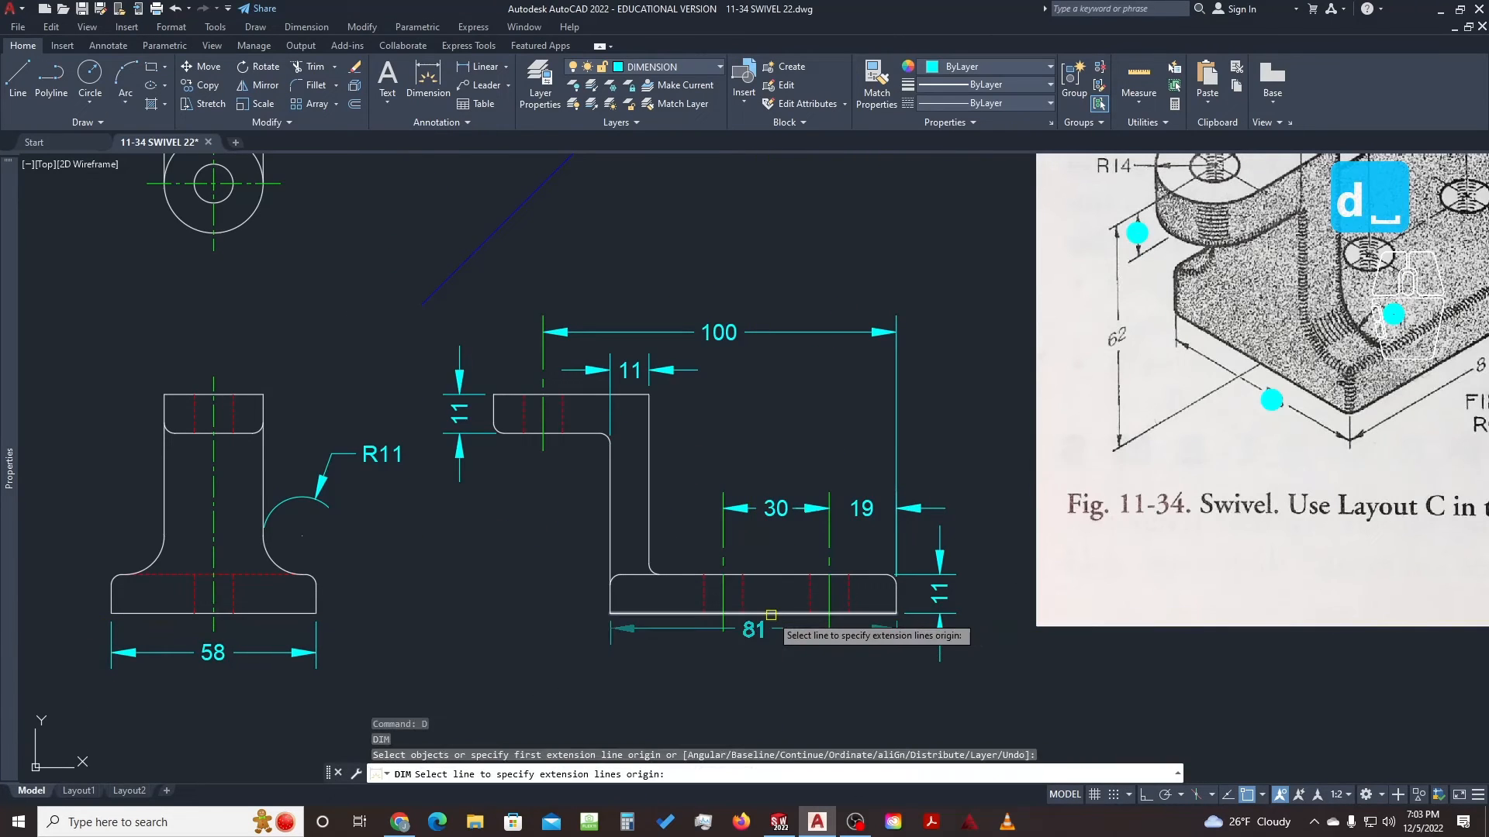
click(775, 614)
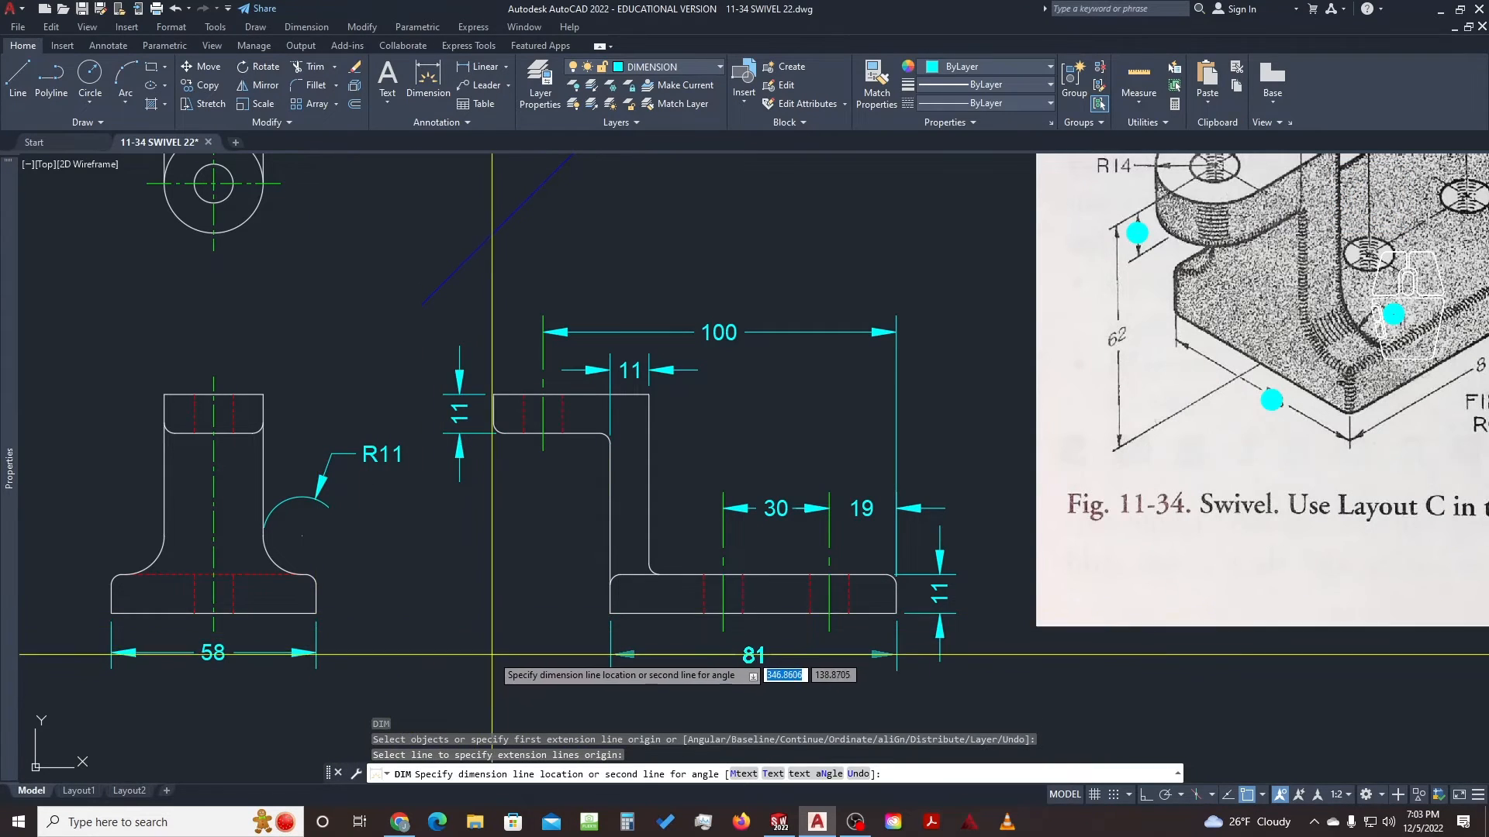
click(322, 654)
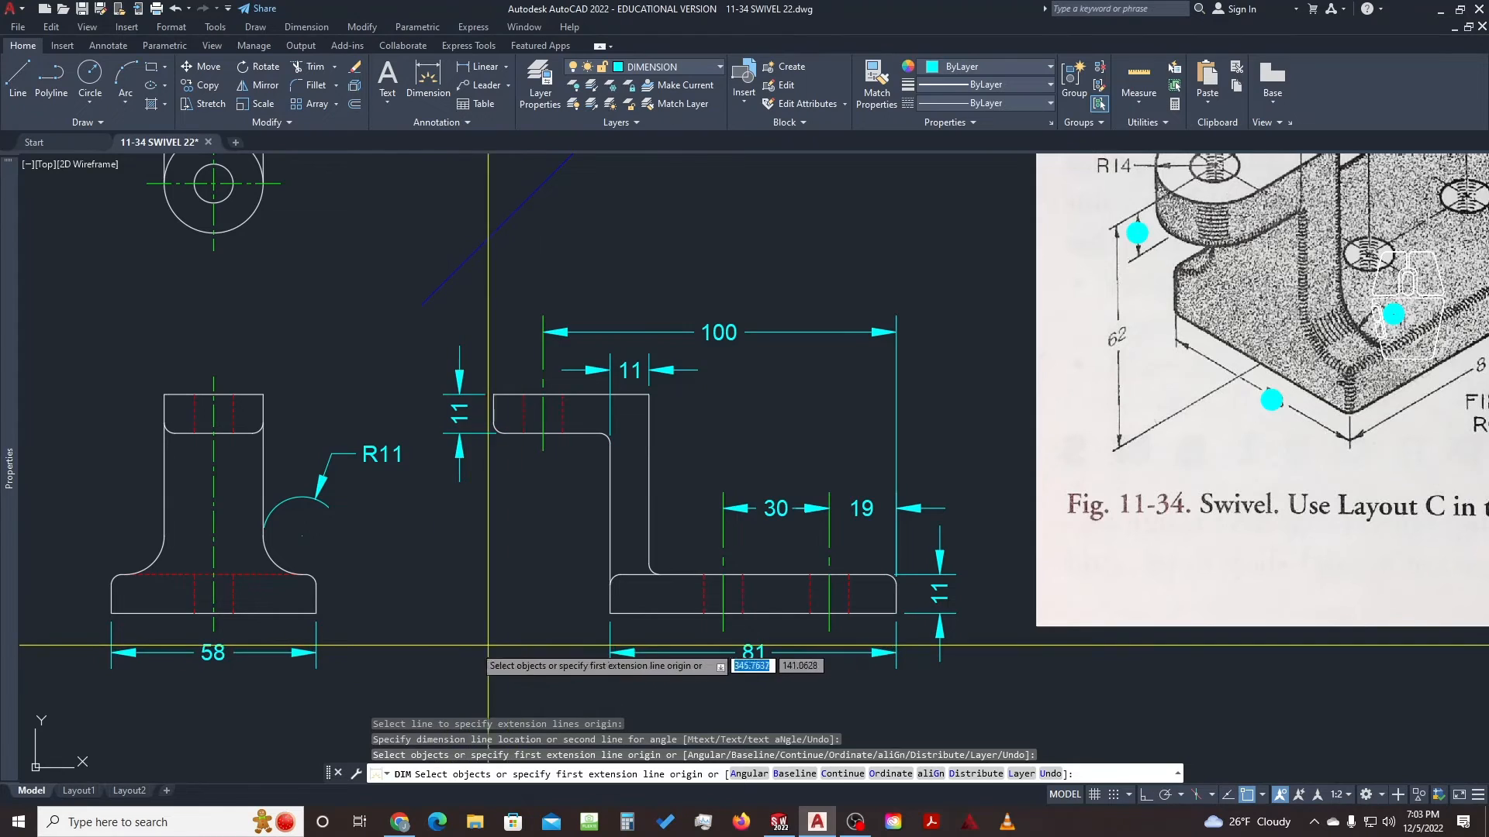
middle_drag(428, 606, 635, 590)
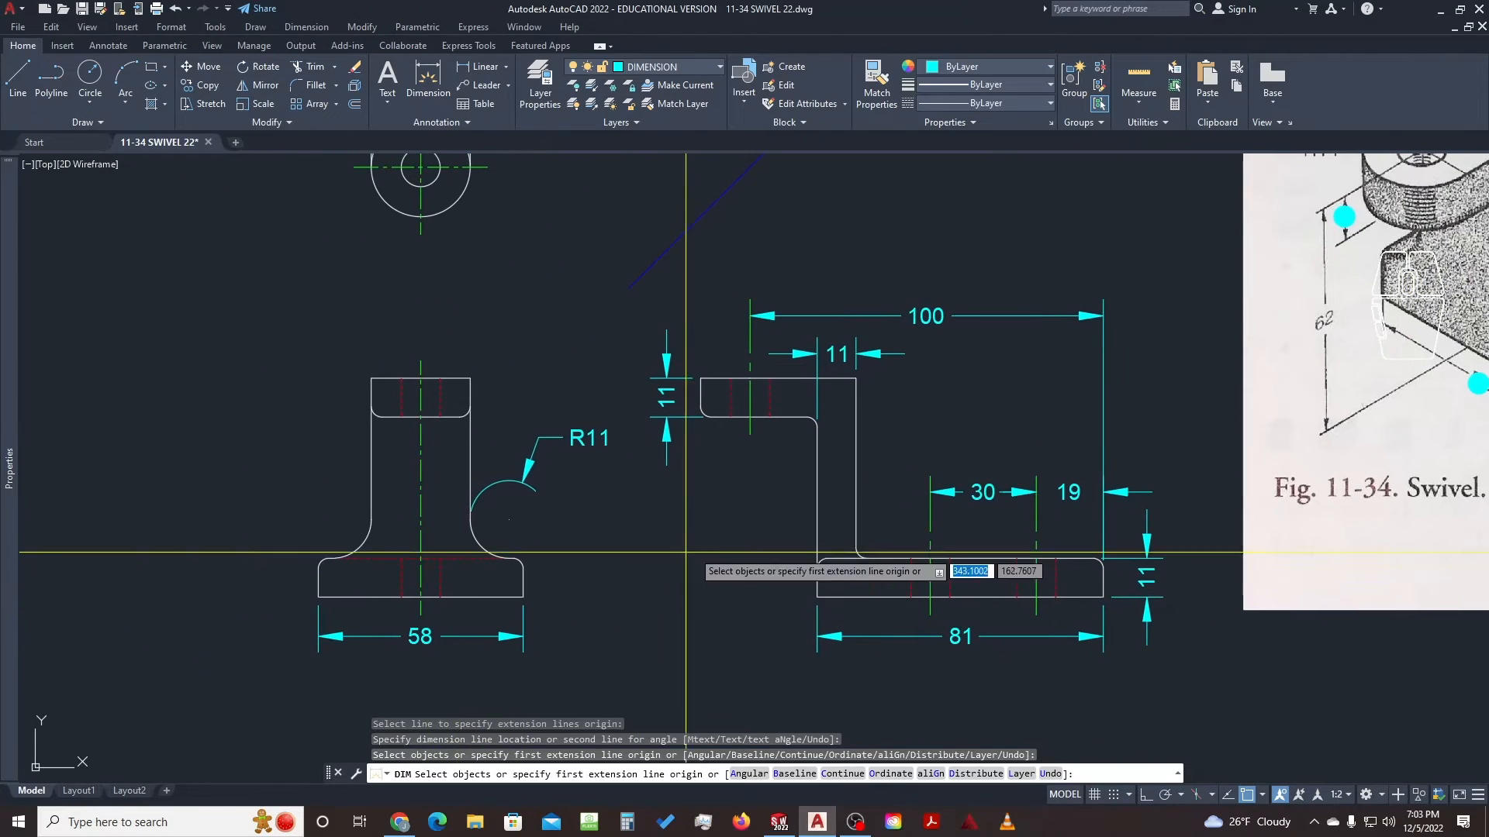
click(469, 378)
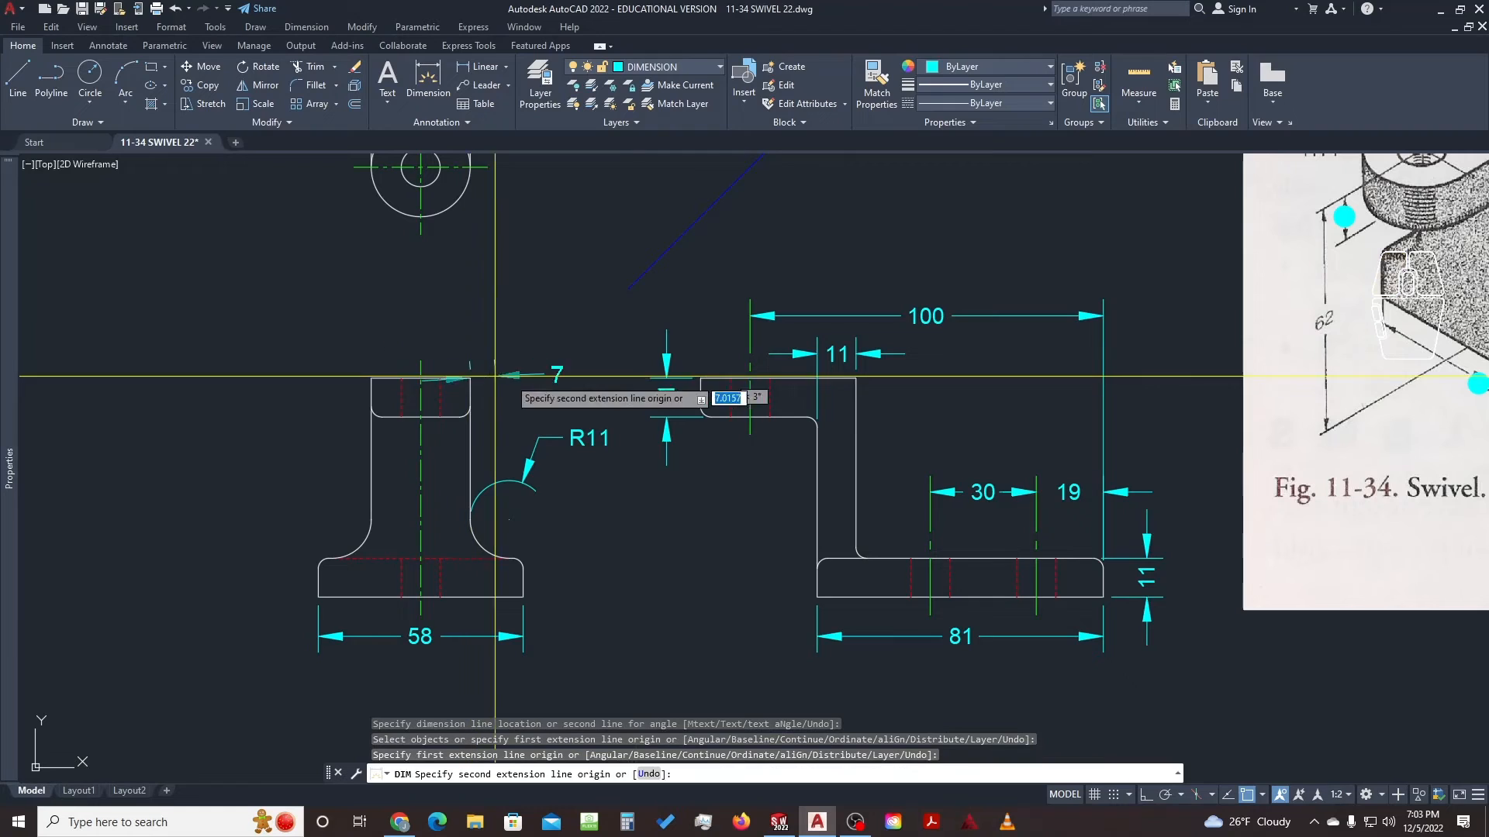
click(523, 597)
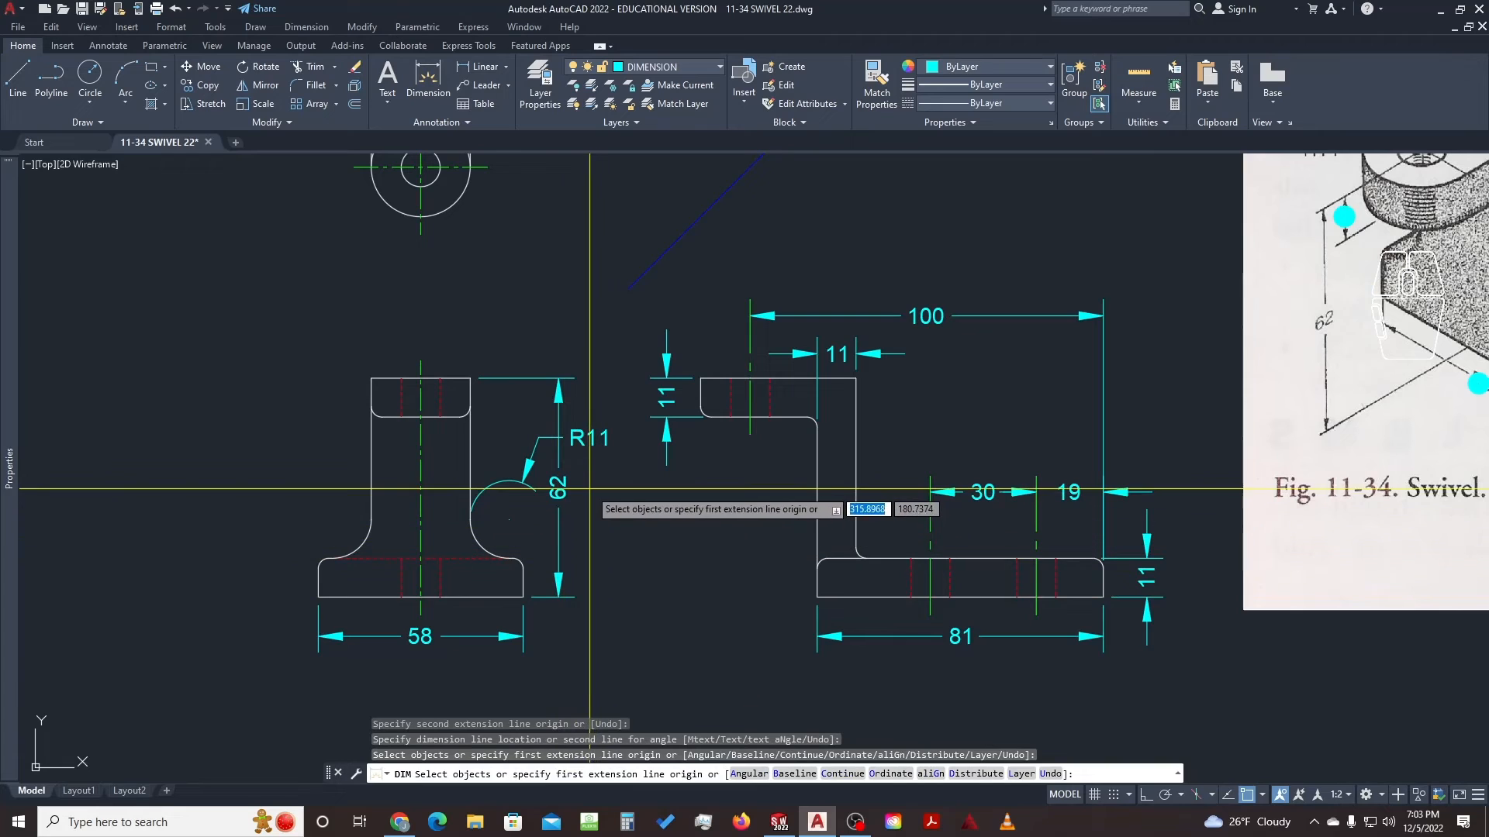
click(558, 490)
key(Escape)
key(Escape)
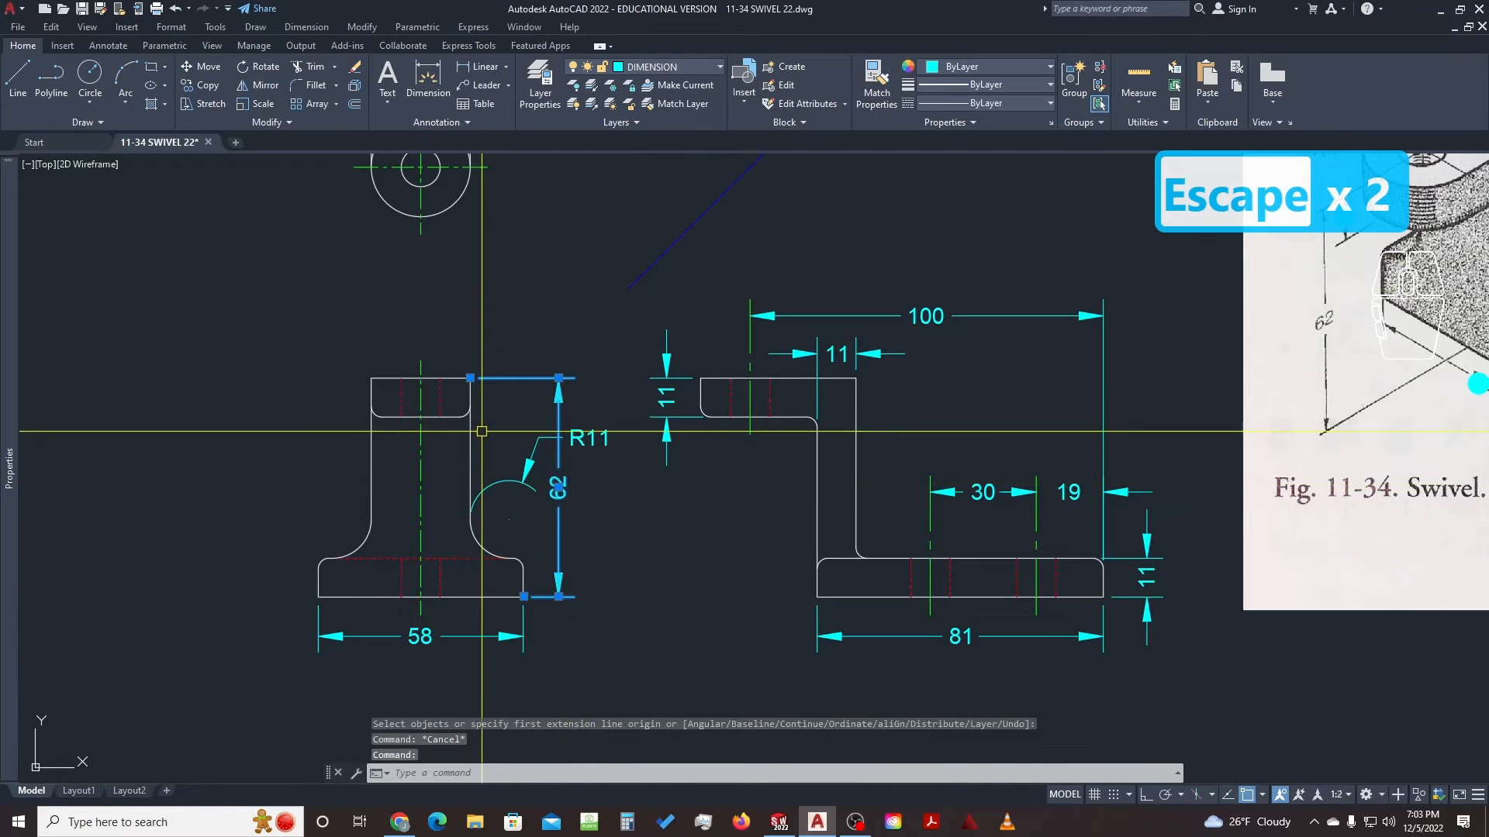
click(559, 597)
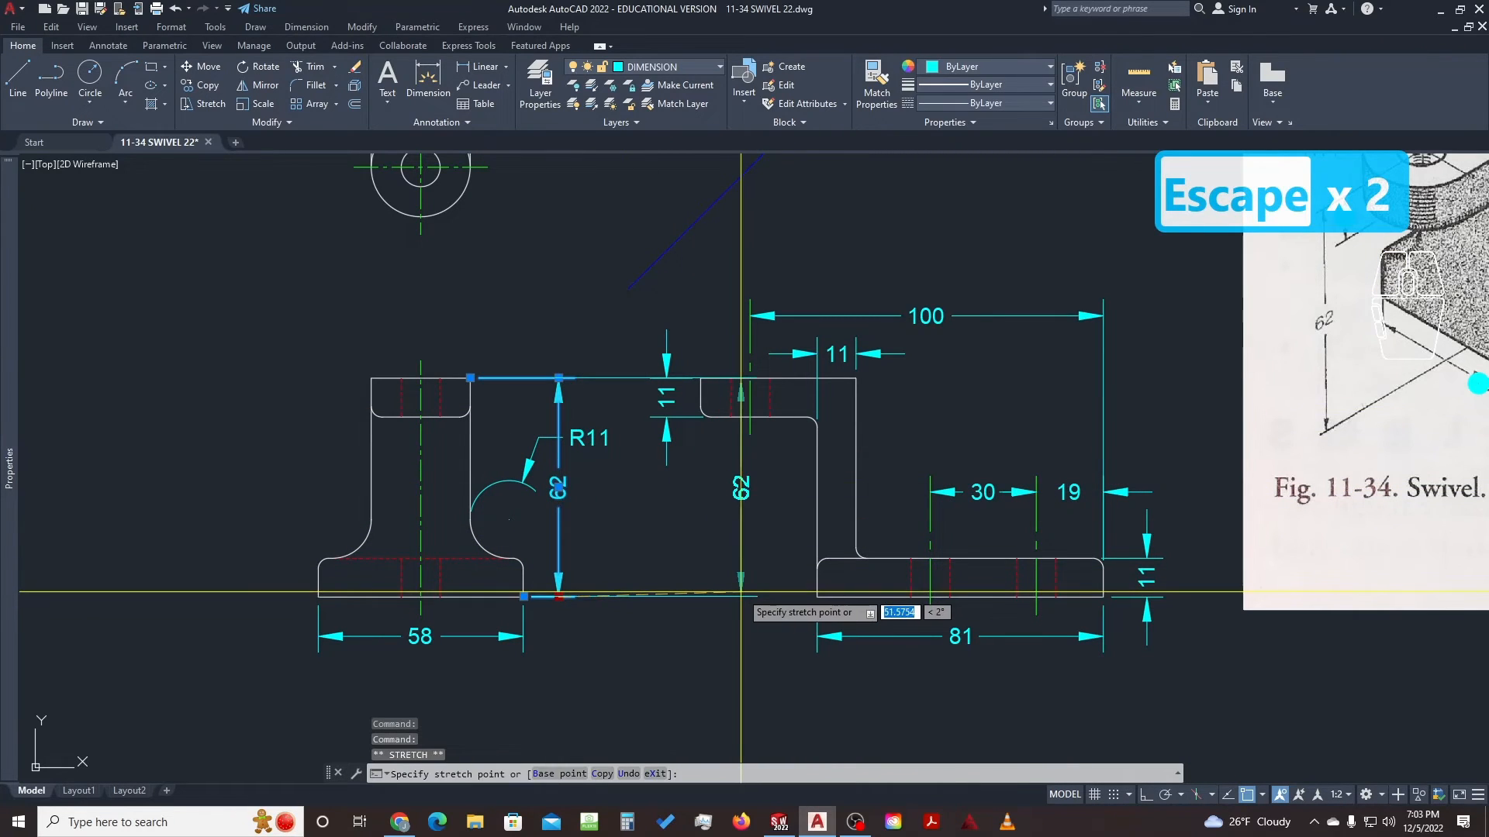
key(Escape)
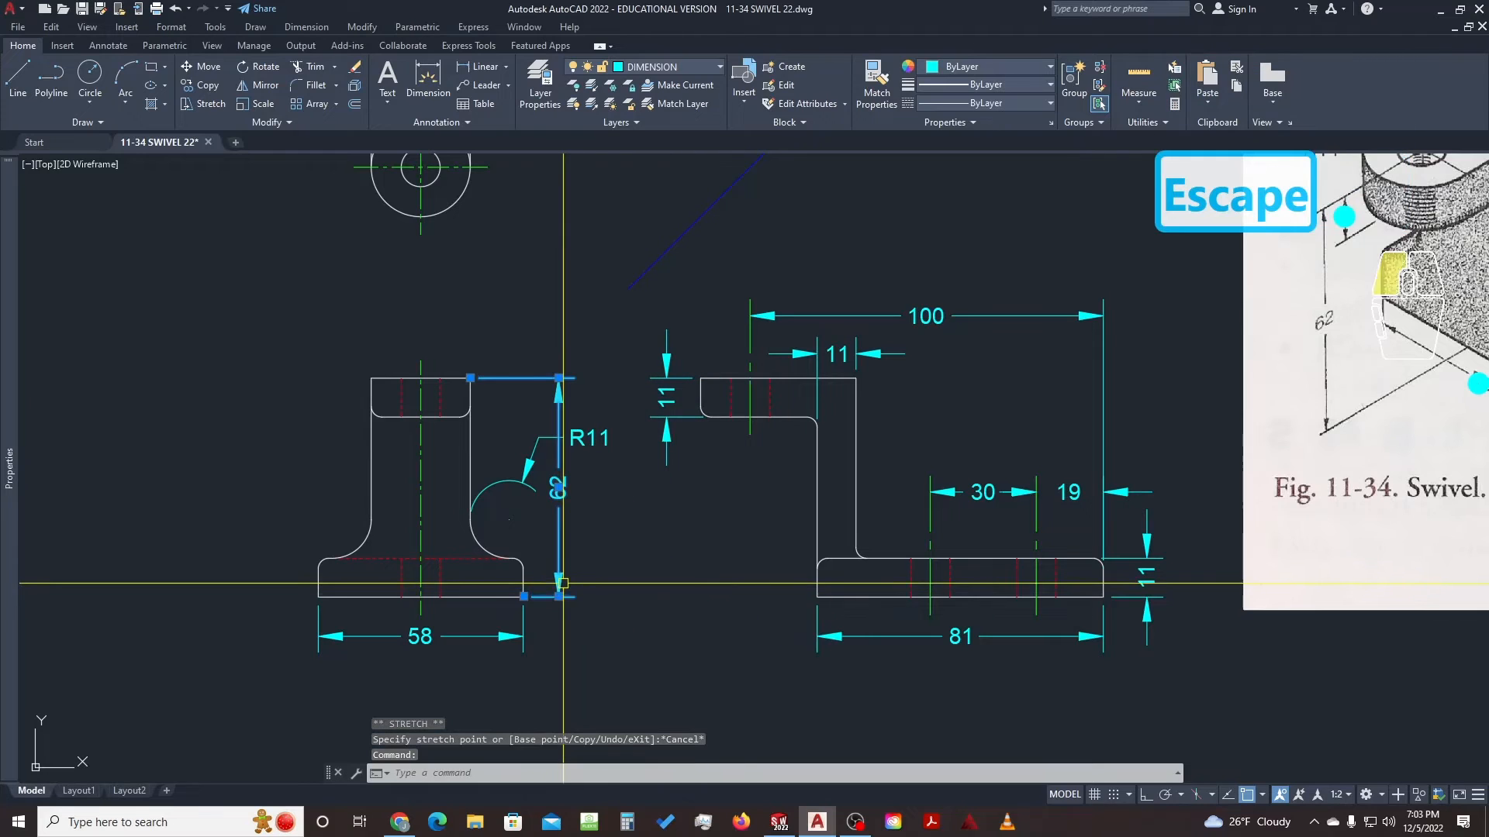
click(523, 596)
click(818, 596)
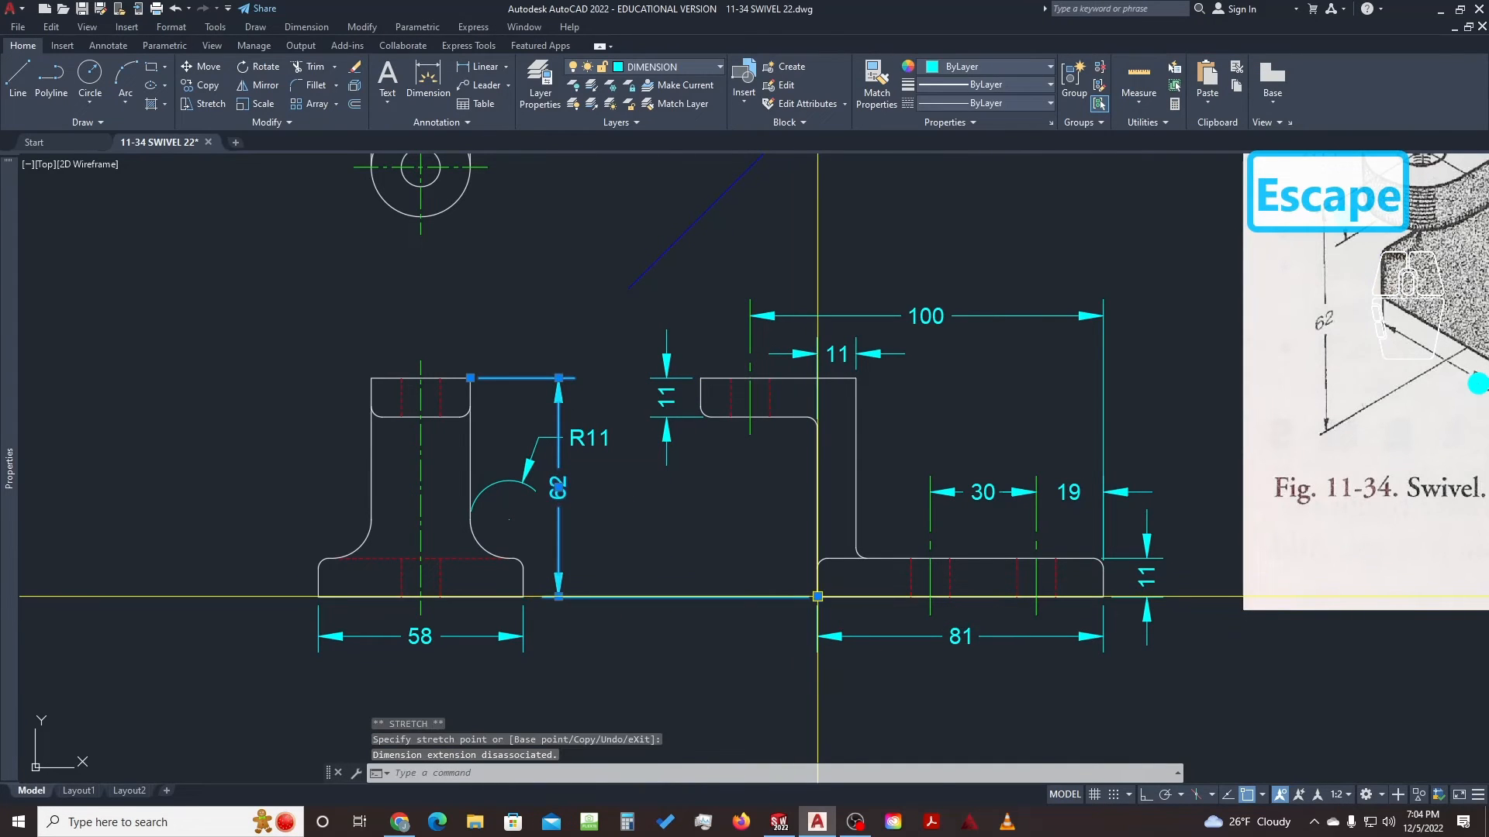
key(Escape)
key(Escape)
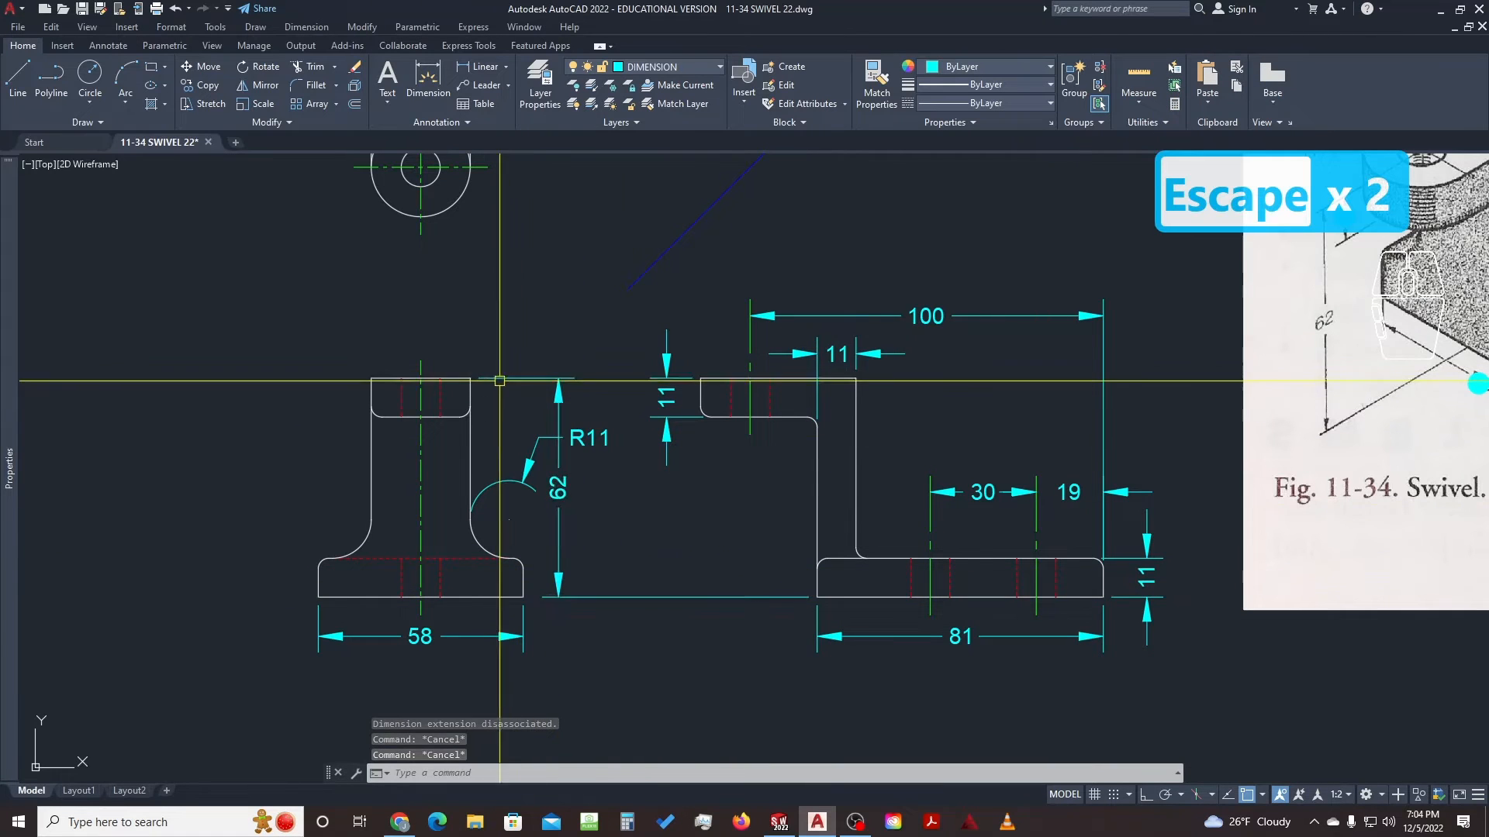
click(759, 576)
click(718, 621)
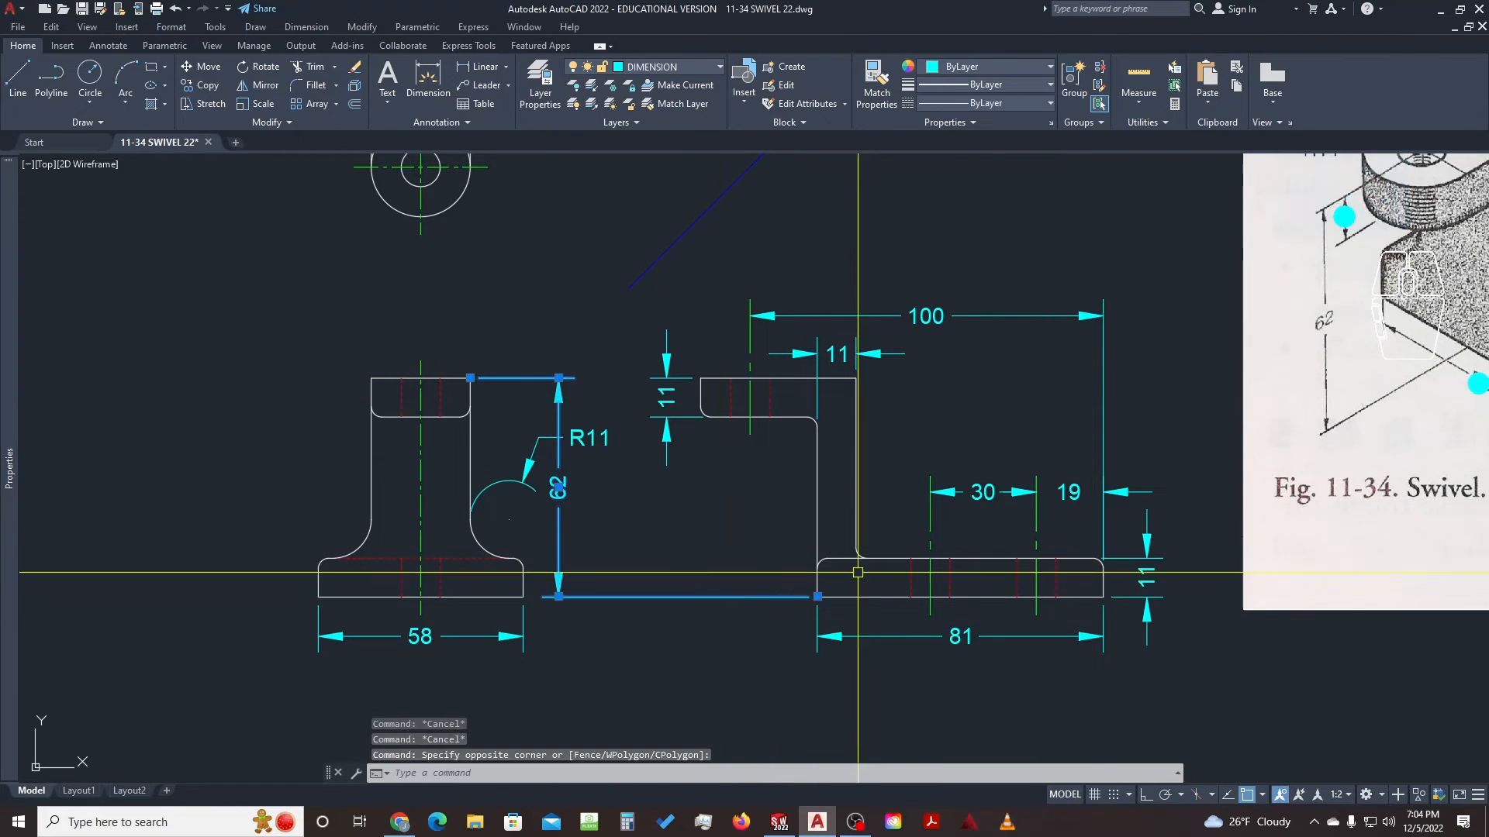
click(818, 596)
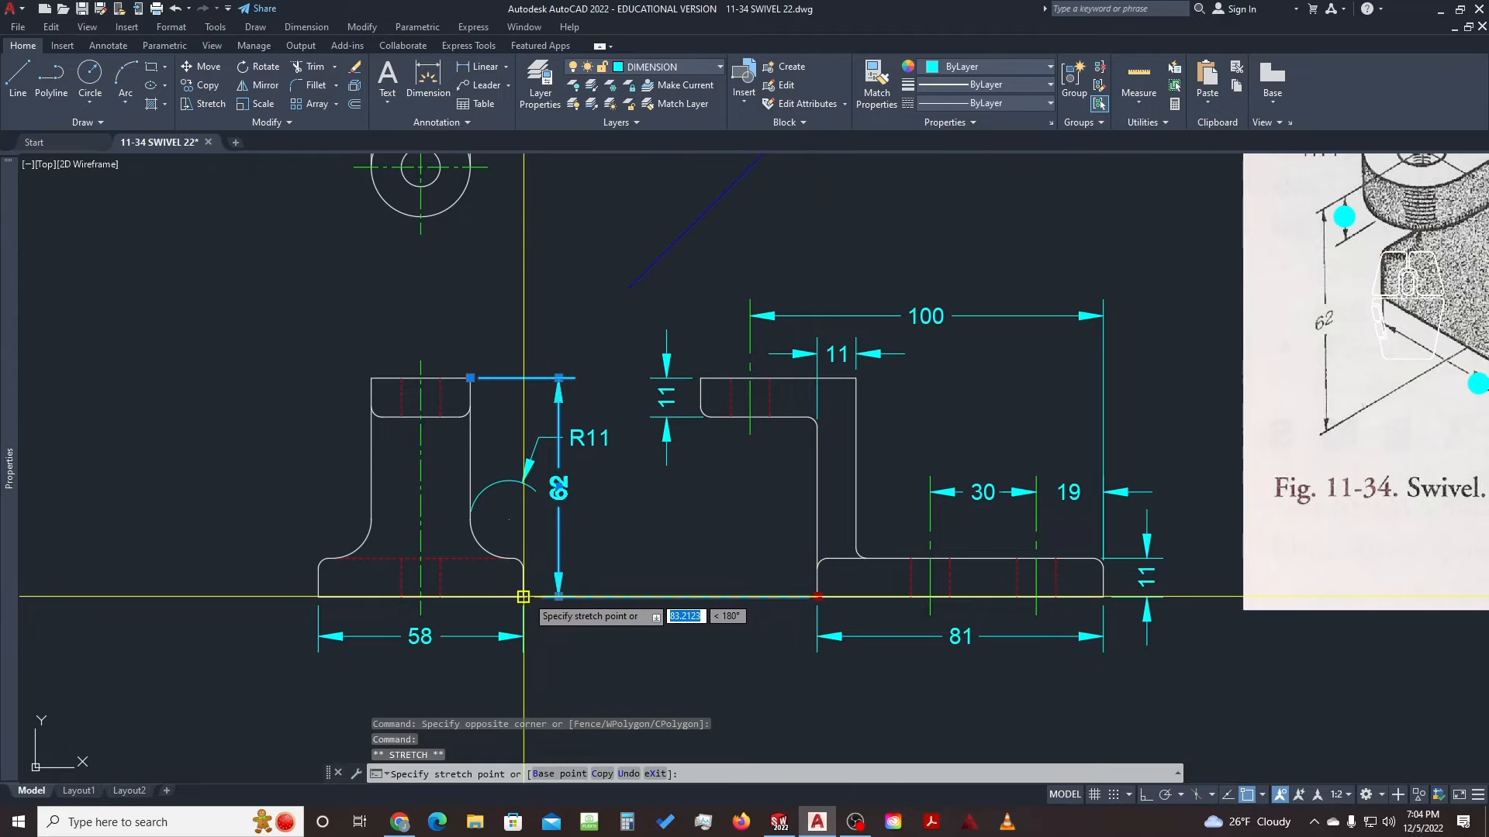
key(Escape)
key(Escape)
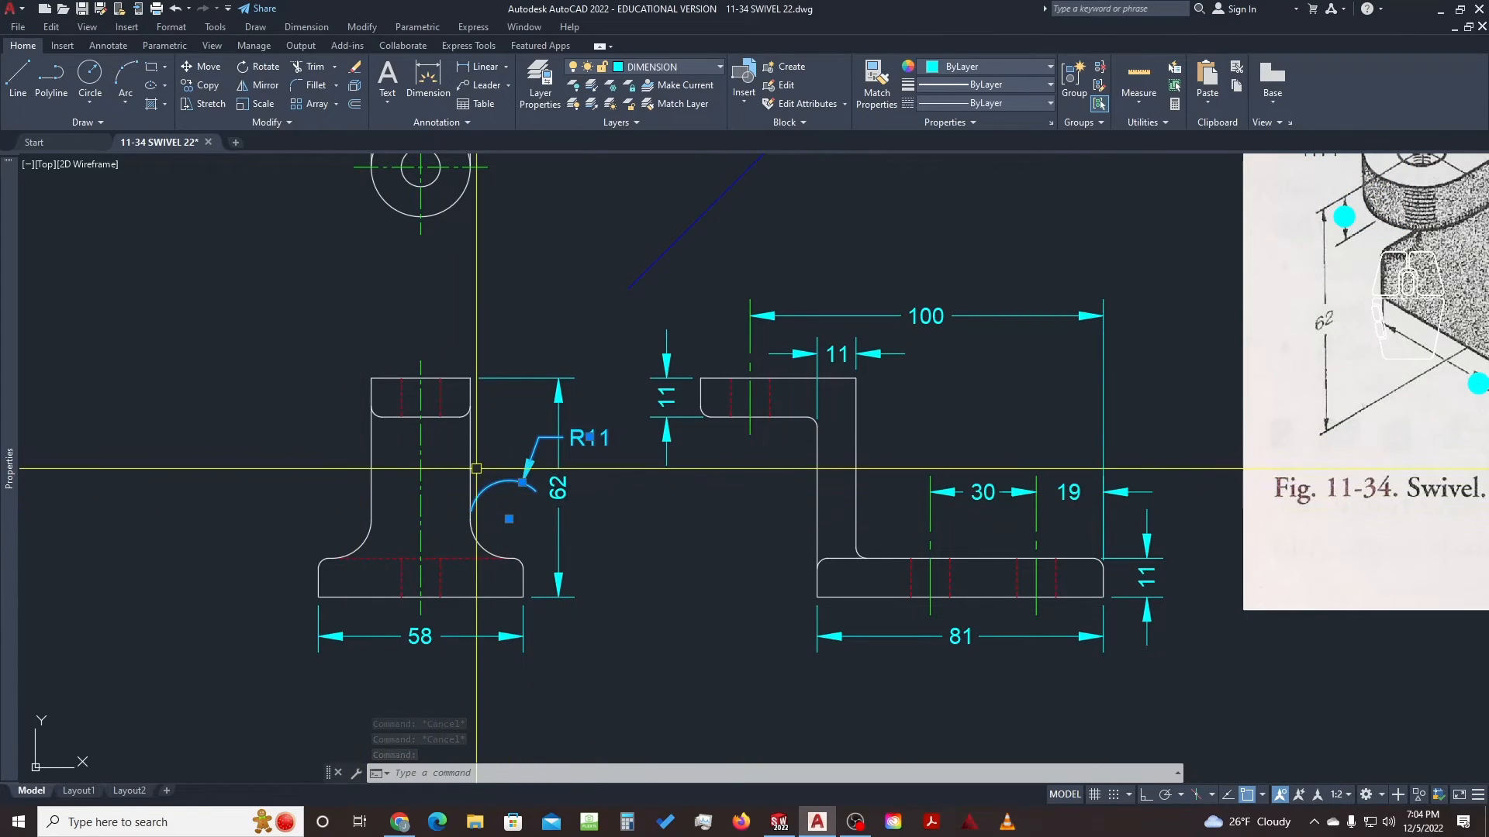
Erase the stray arc and its R11 callout, then dimension the left fillet as R11
text(e)
key(space)
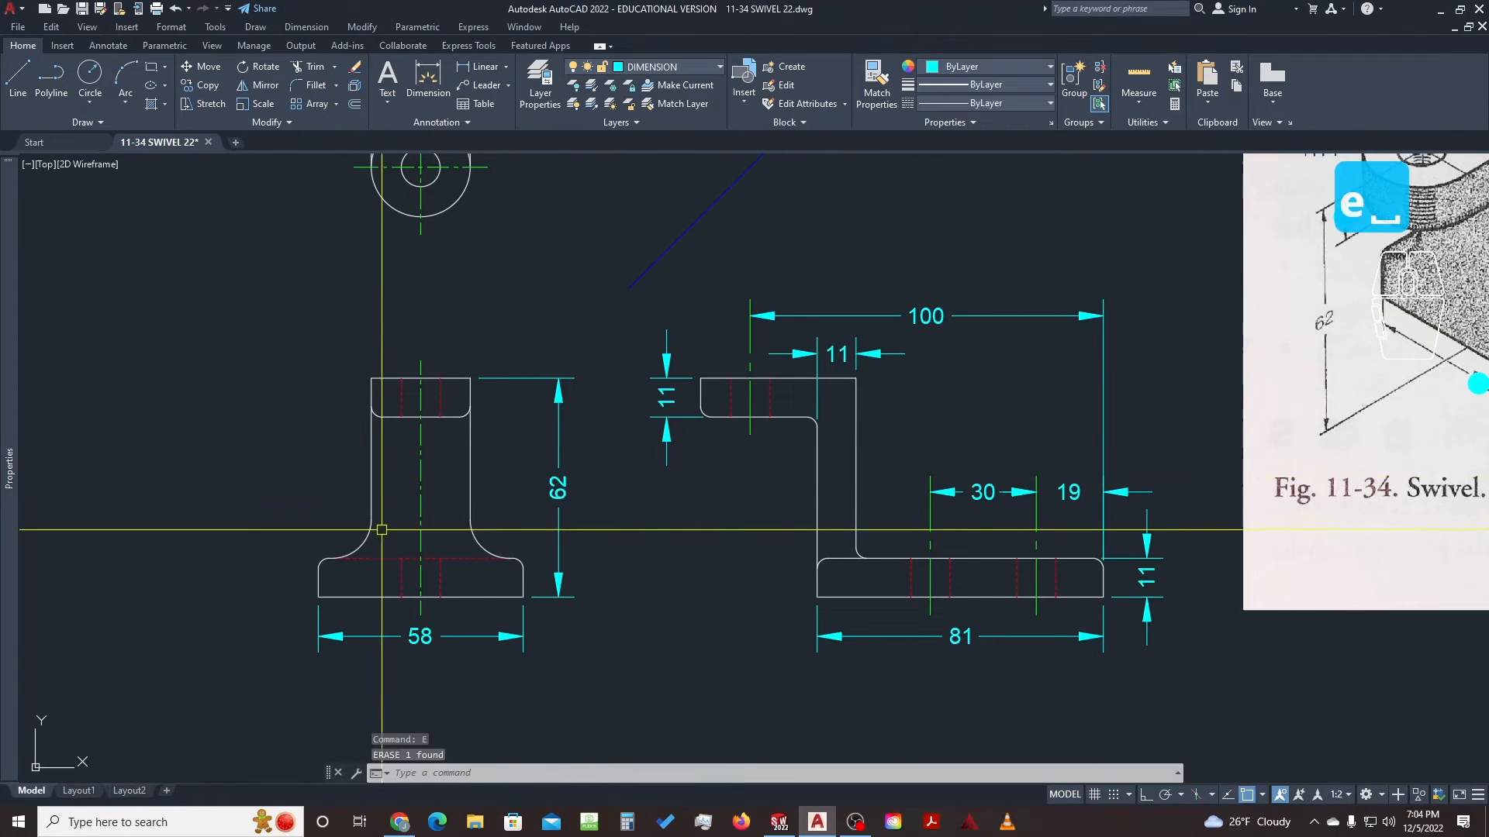
text(d)
key(space)
scroll(342, 539, up, 5)
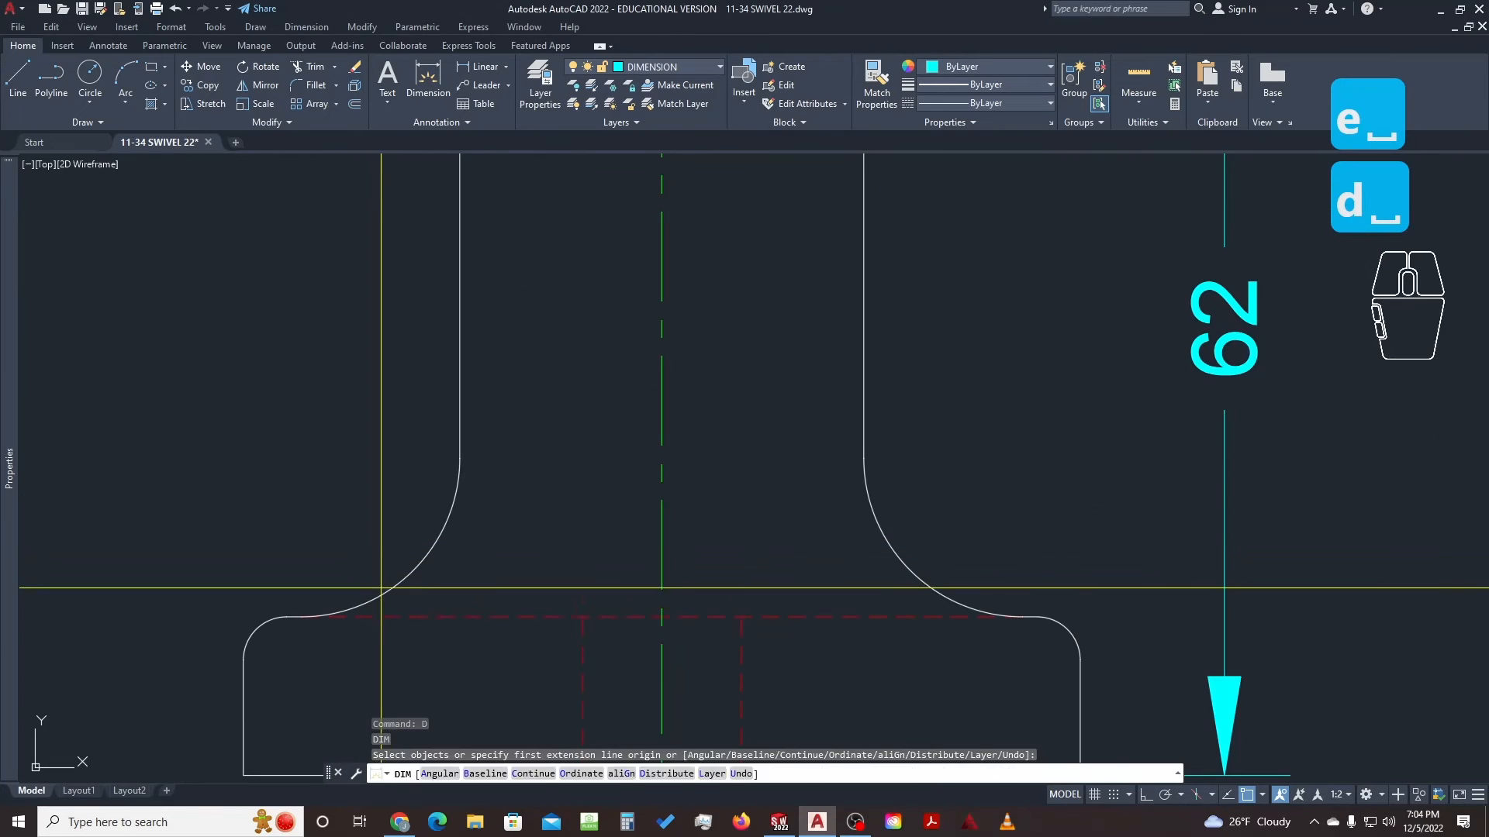
click(389, 592)
scroll(376, 591, down, 3)
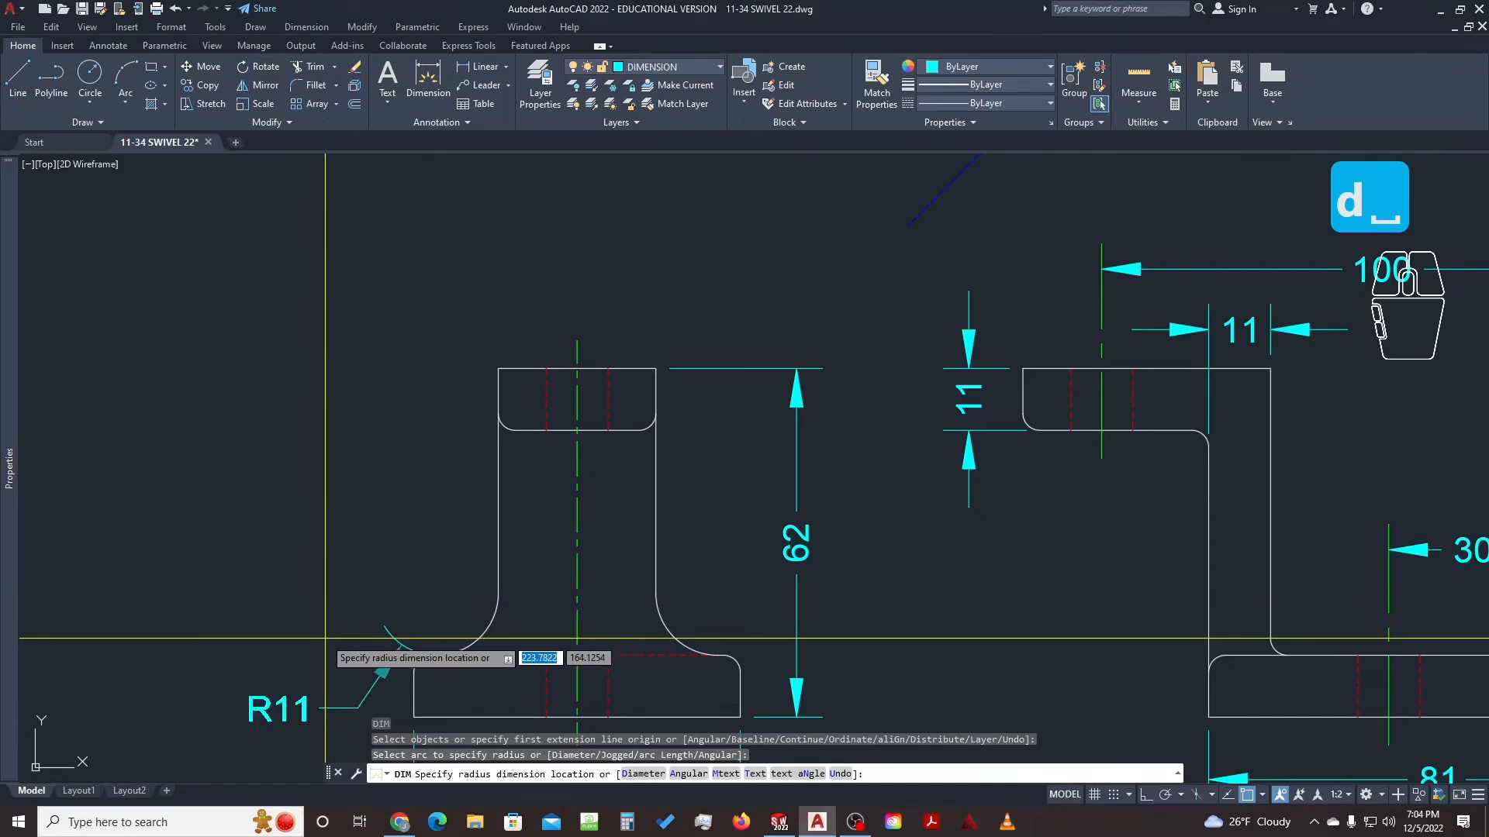
click(301, 625)
scroll(422, 578, down, 4)
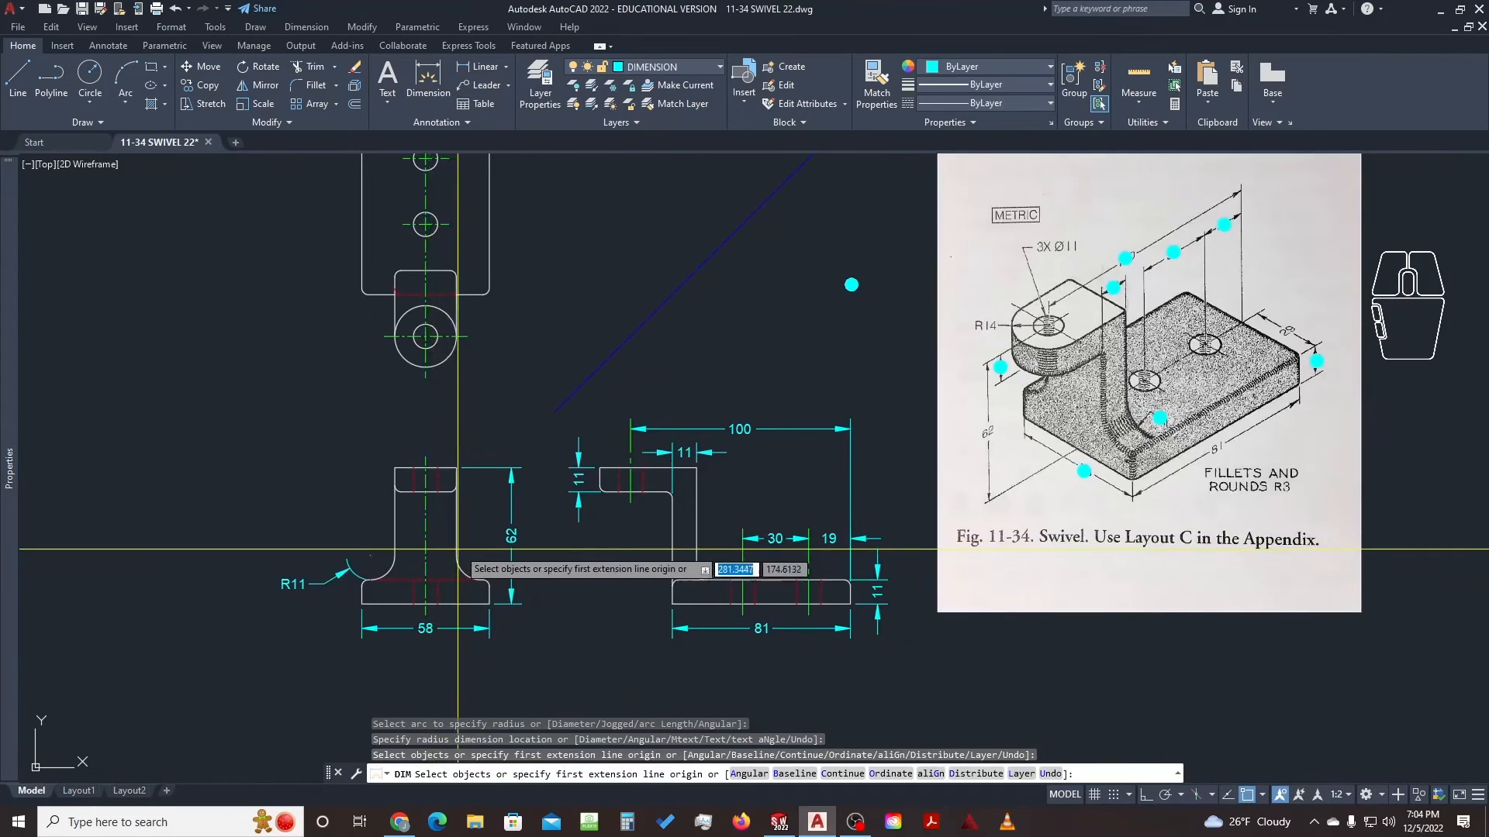
scroll(500, 542, up, 2)
key(Escape)
scroll(853, 434, down, 5)
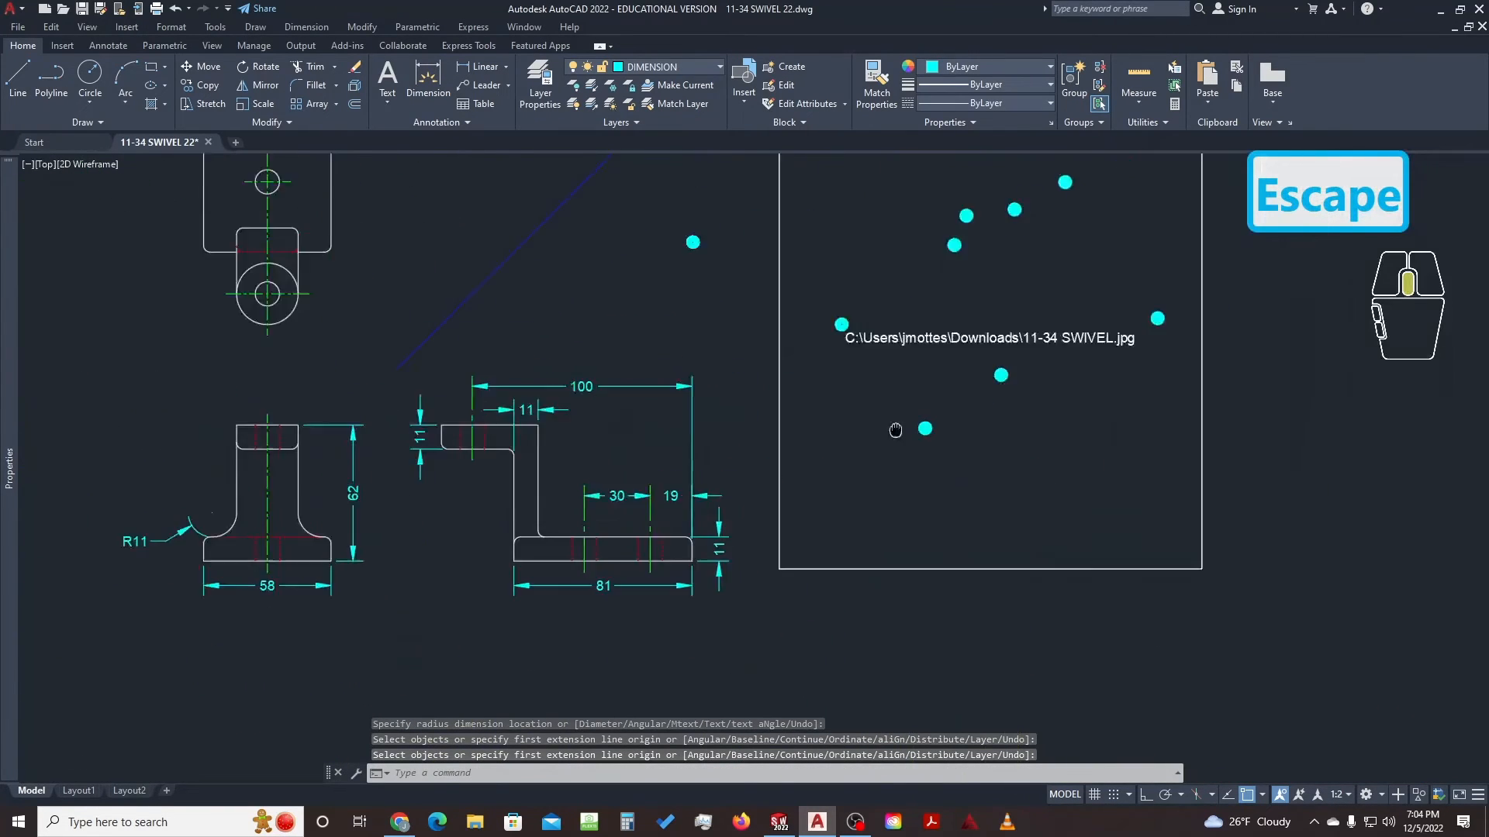
scroll(892, 450, up, 5)
Start copying the reference picture between two points, then cancel the copy
text(c)
key(space)
click(864, 456)
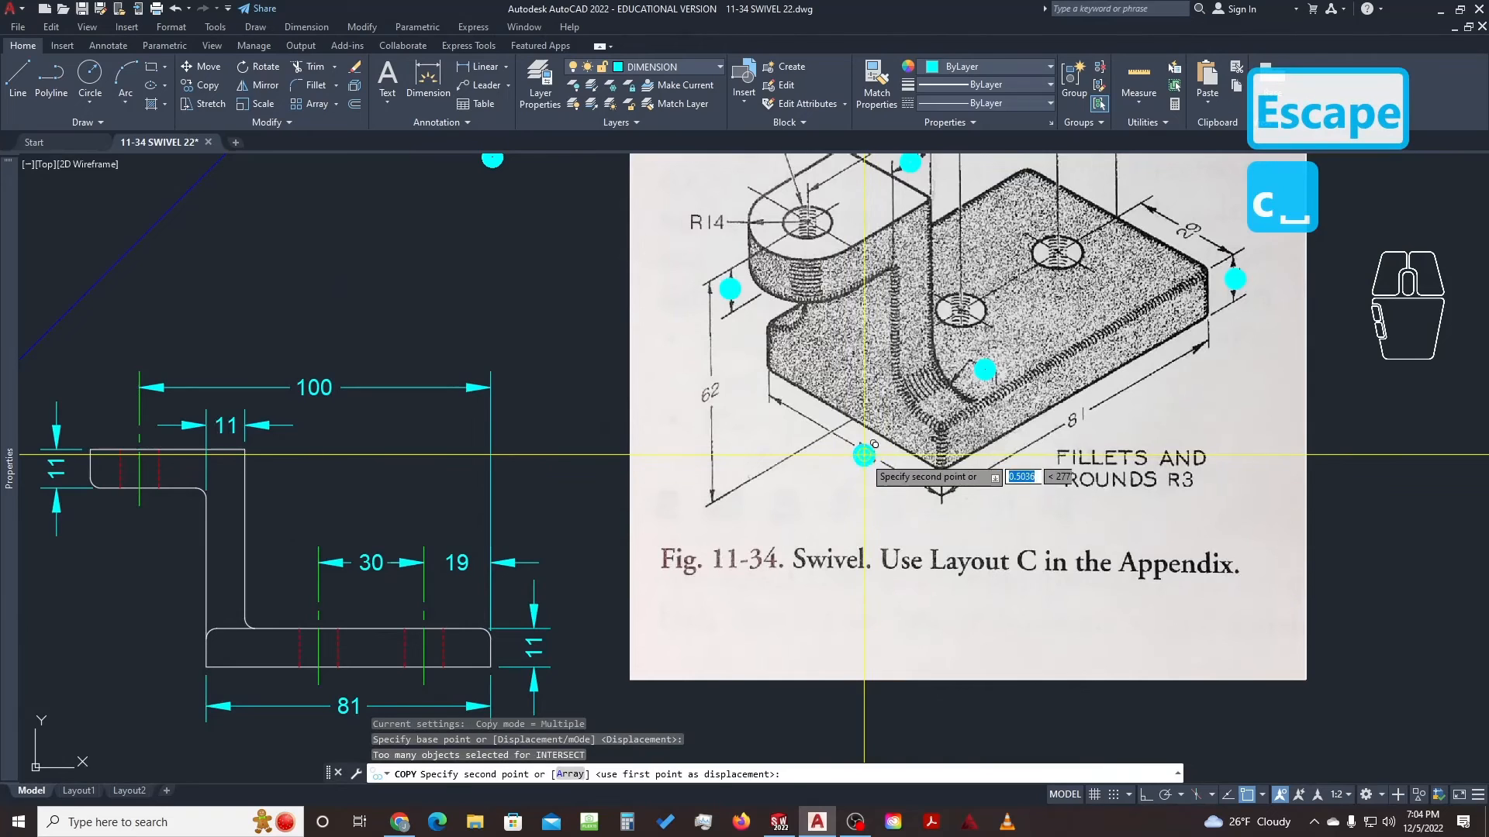
click(1177, 400)
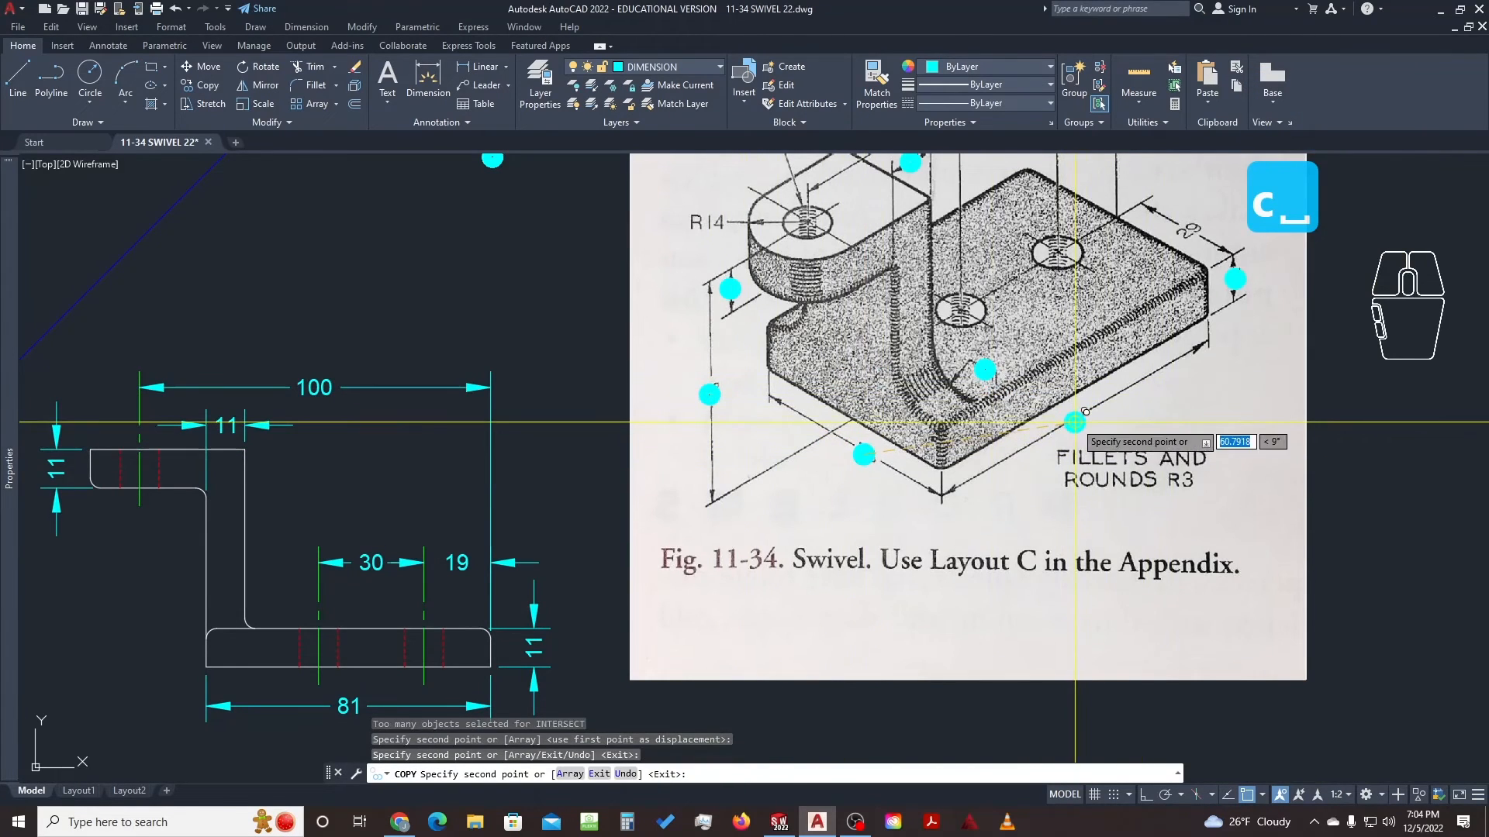
scroll(1176, 400, down, 3)
scroll(944, 427, up, 4)
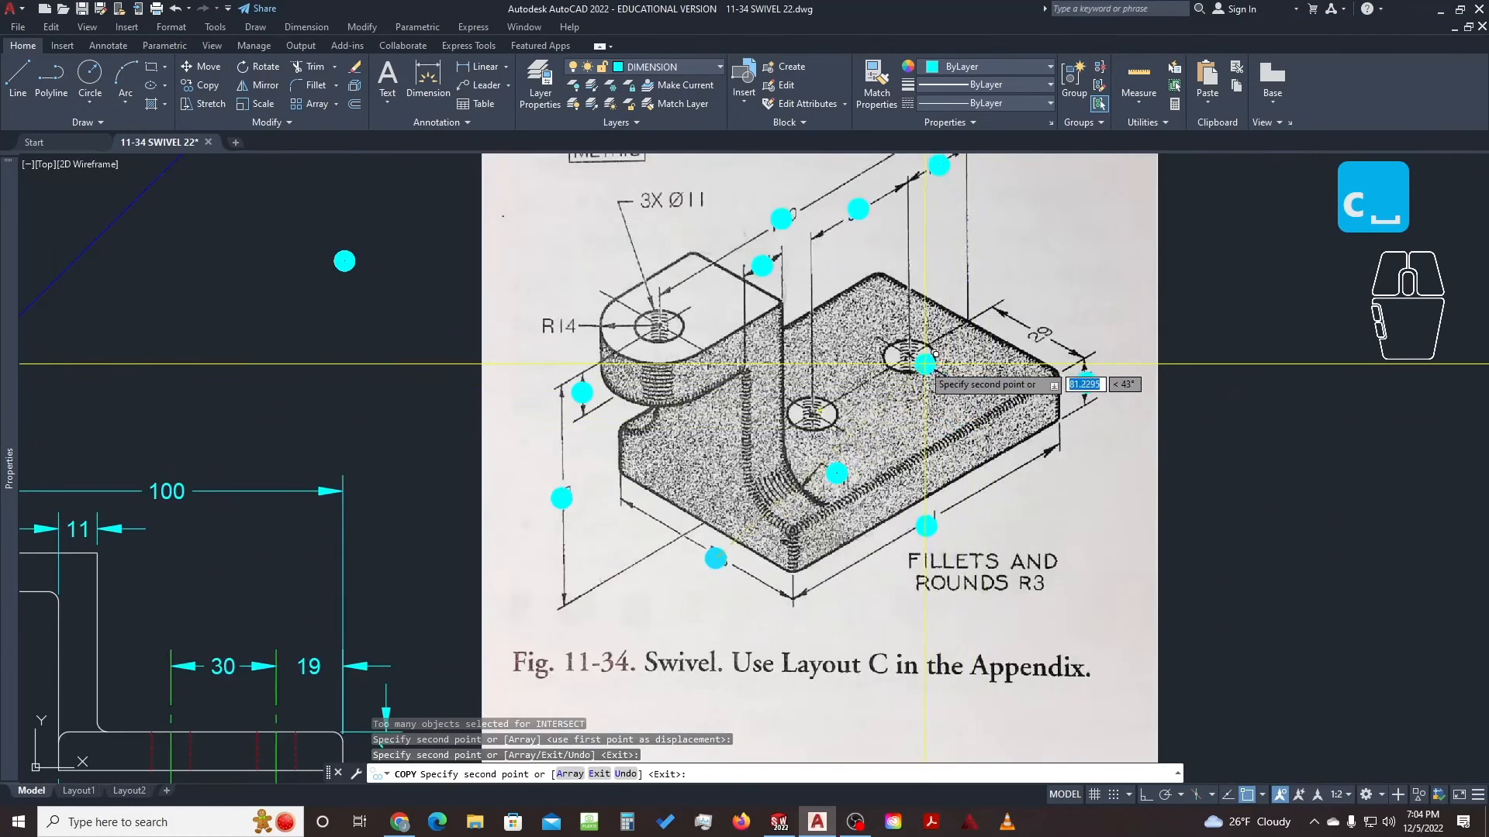
key(Escape)
Box-select the R14, 3X Ø11 and 29 callouts on the reference picture, then clear the selection
middle_drag(675, 264, 729, 378)
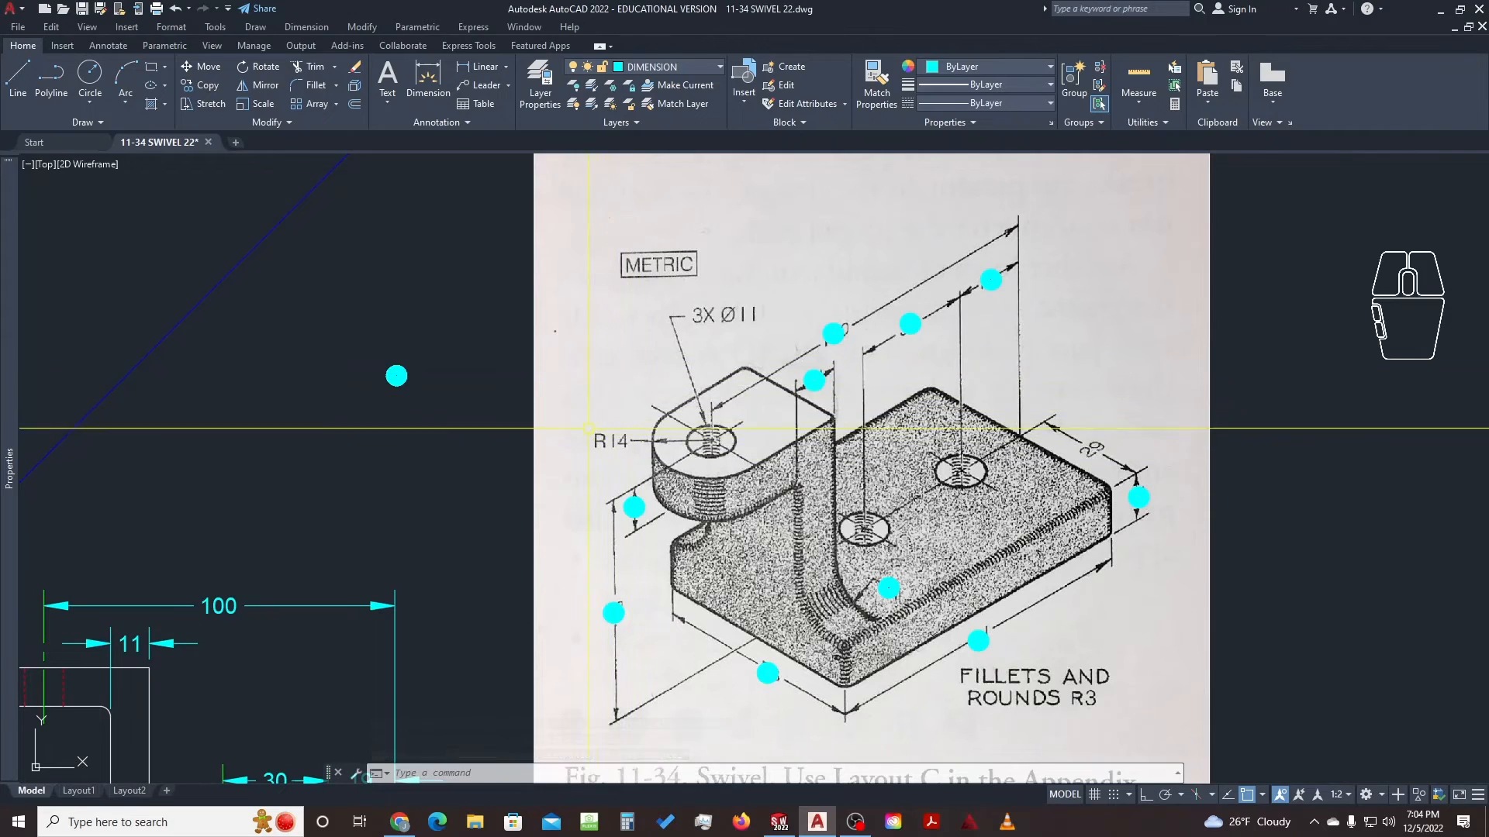
click(566, 413)
click(653, 463)
click(698, 280)
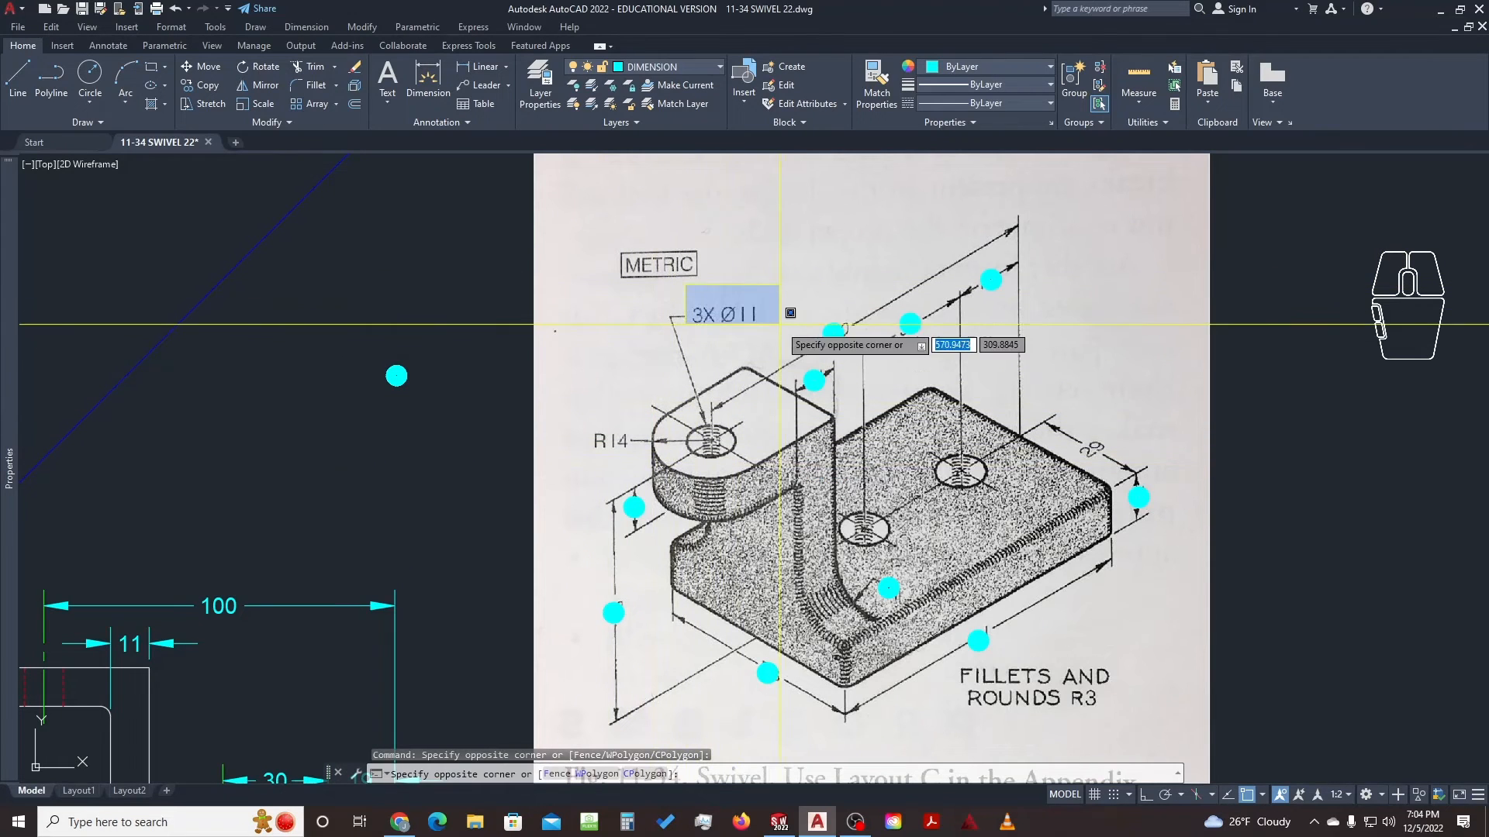
click(790, 340)
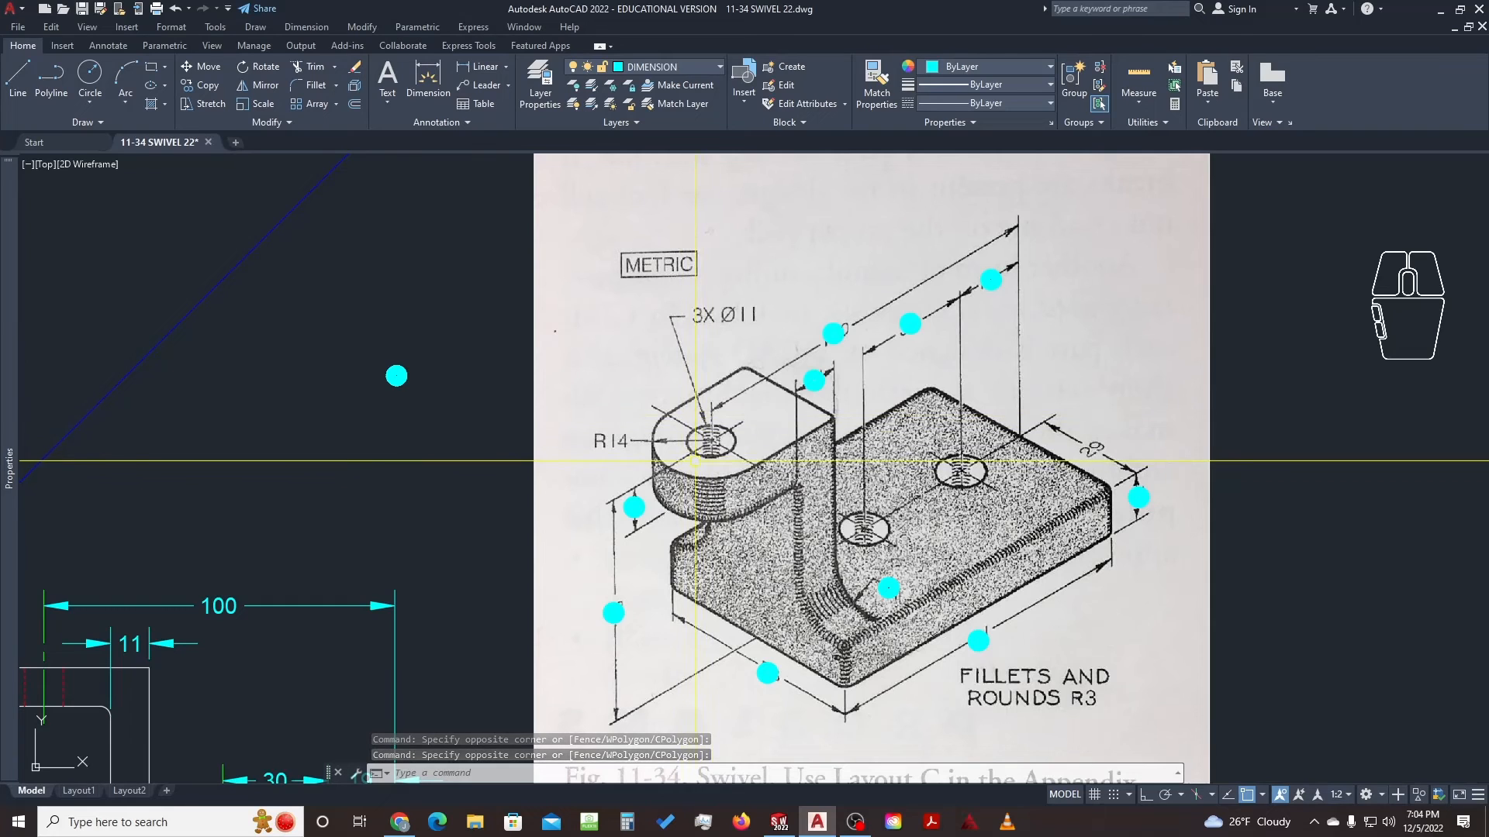
click(1069, 405)
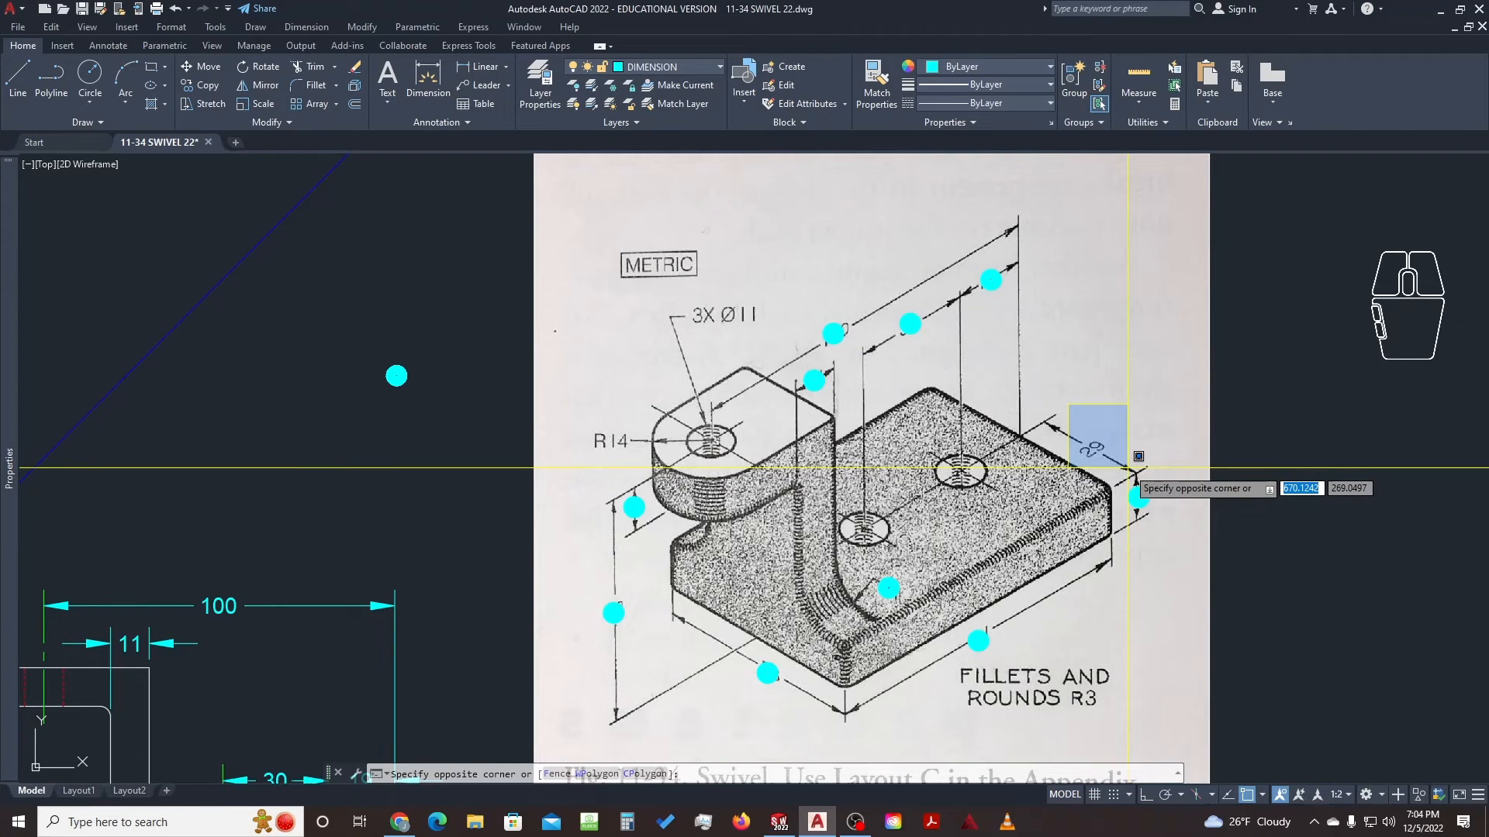
click(1128, 466)
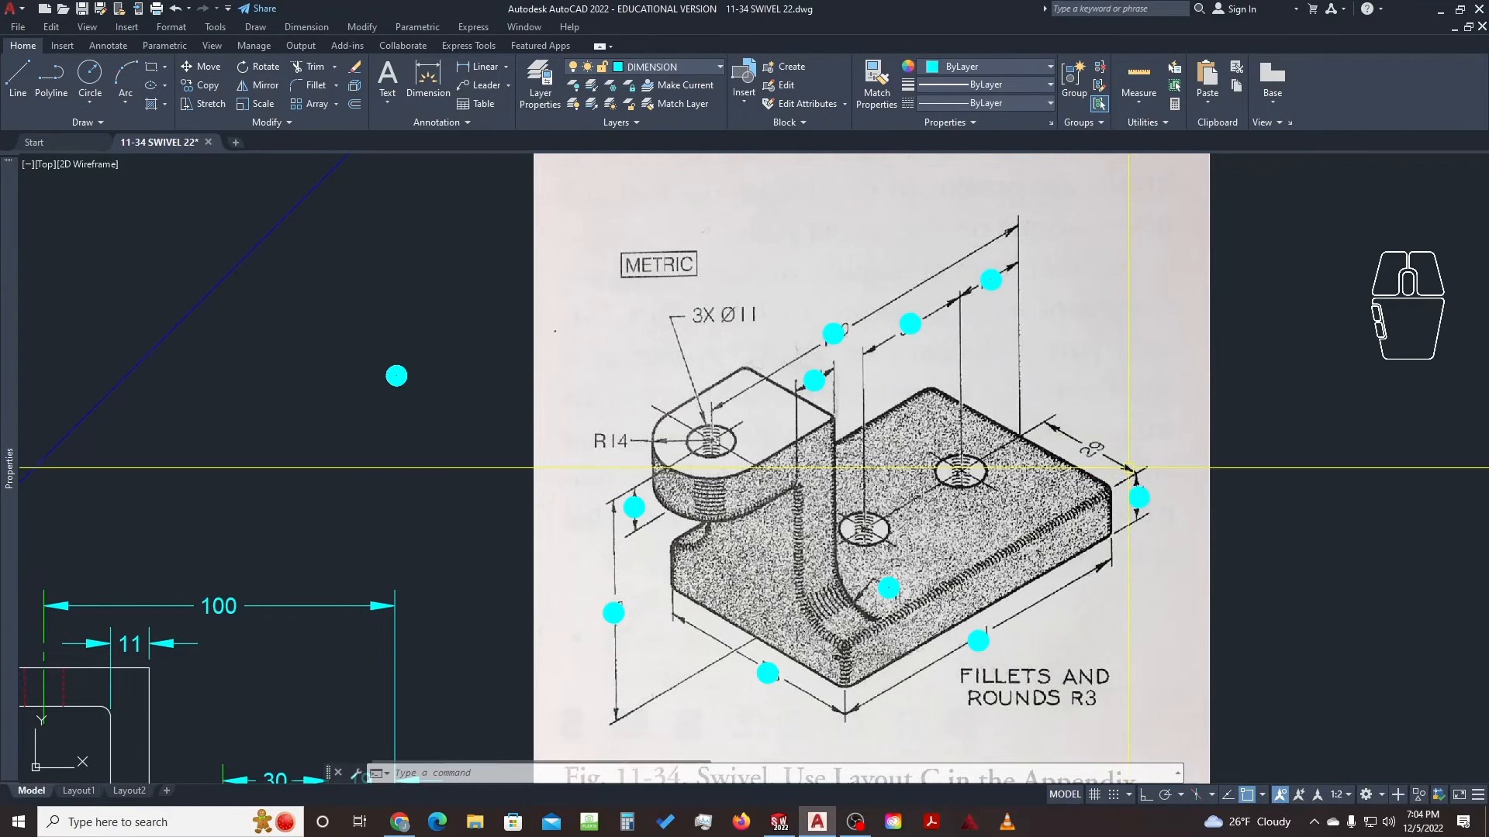
click(873, 230)
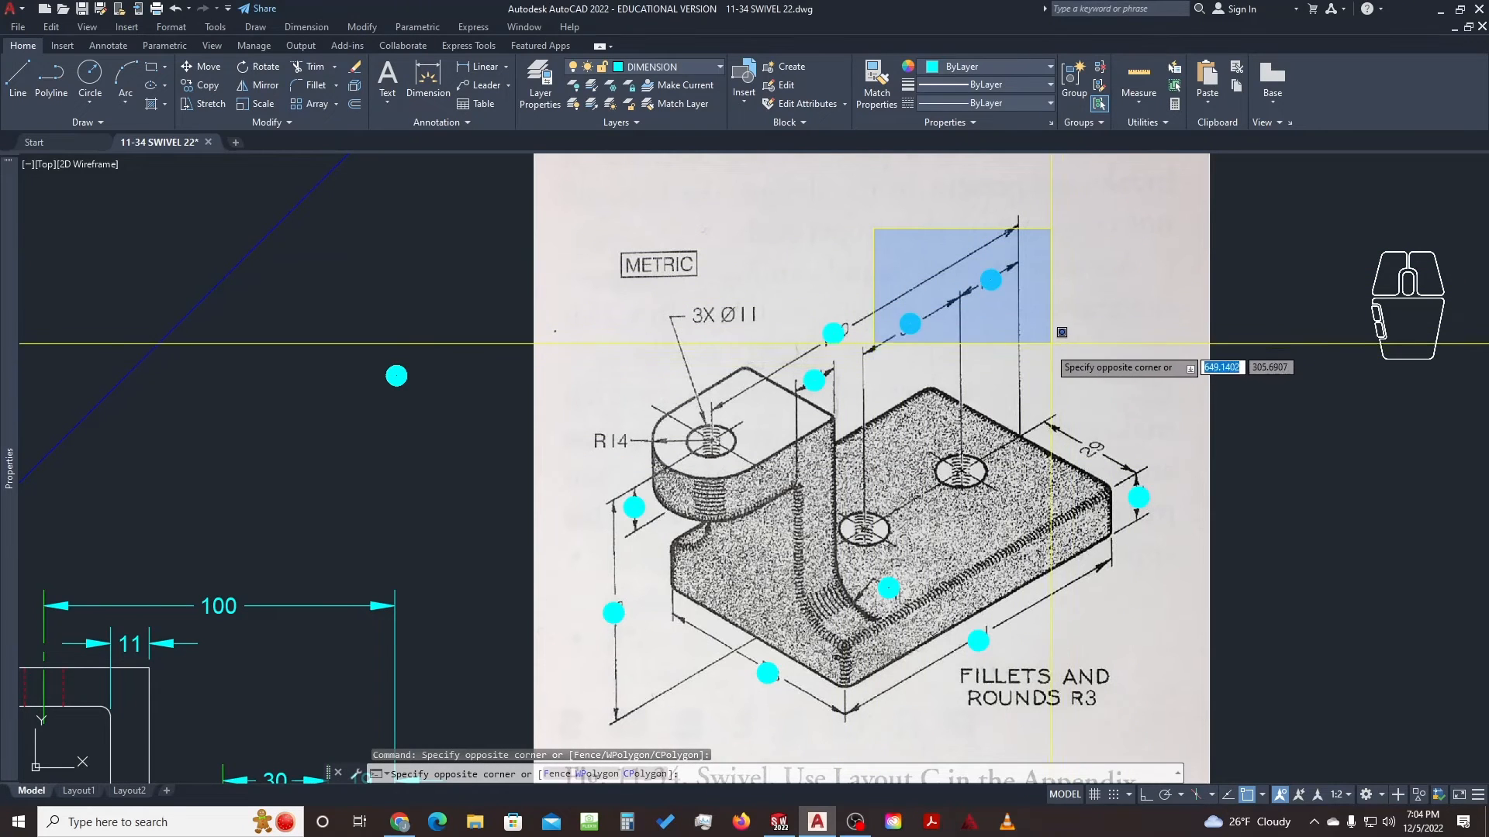
key(Escape)
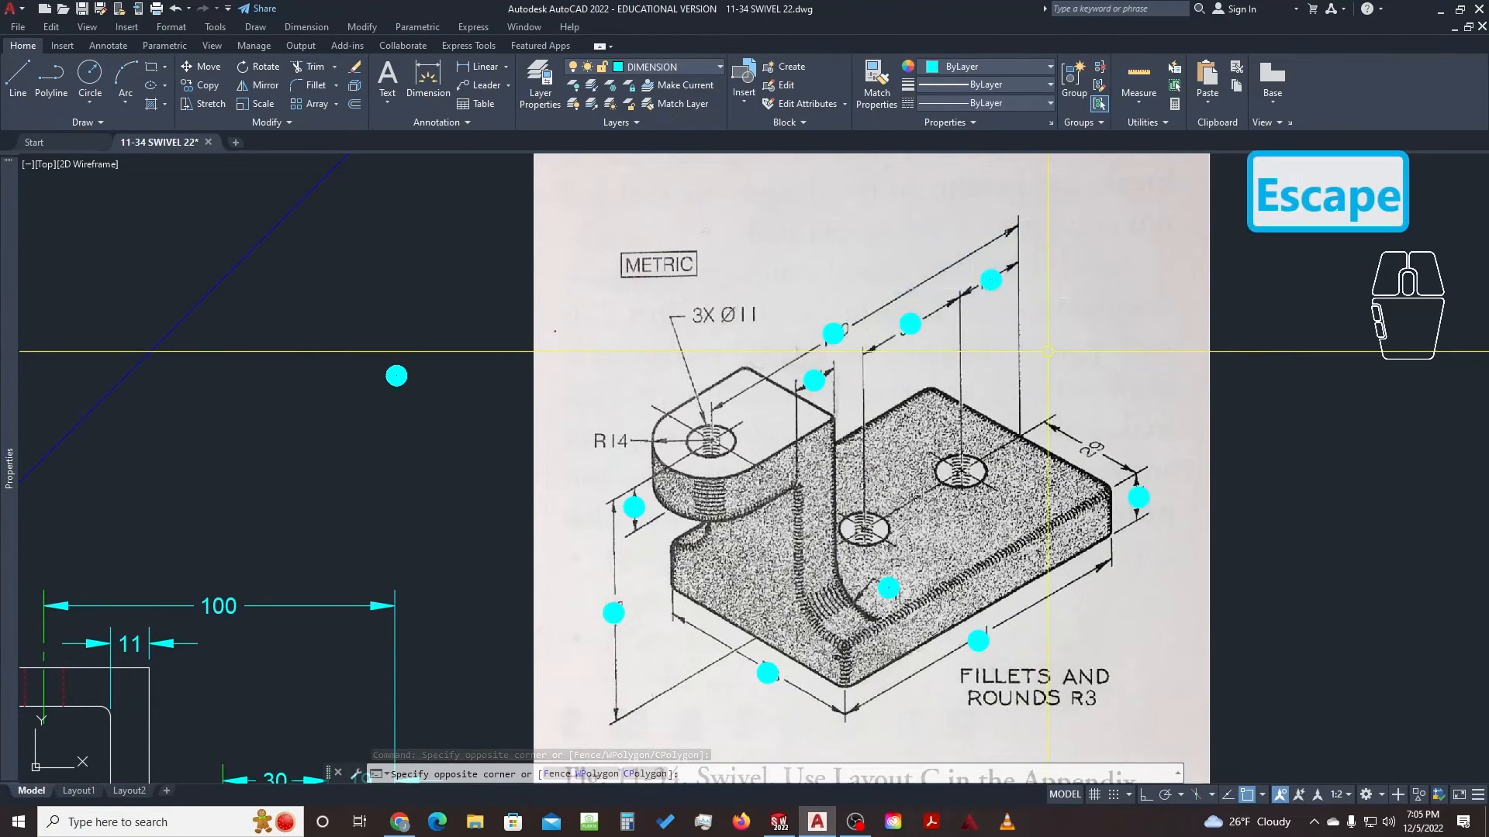
key(Escape)
scroll(1047, 351, down, 5)
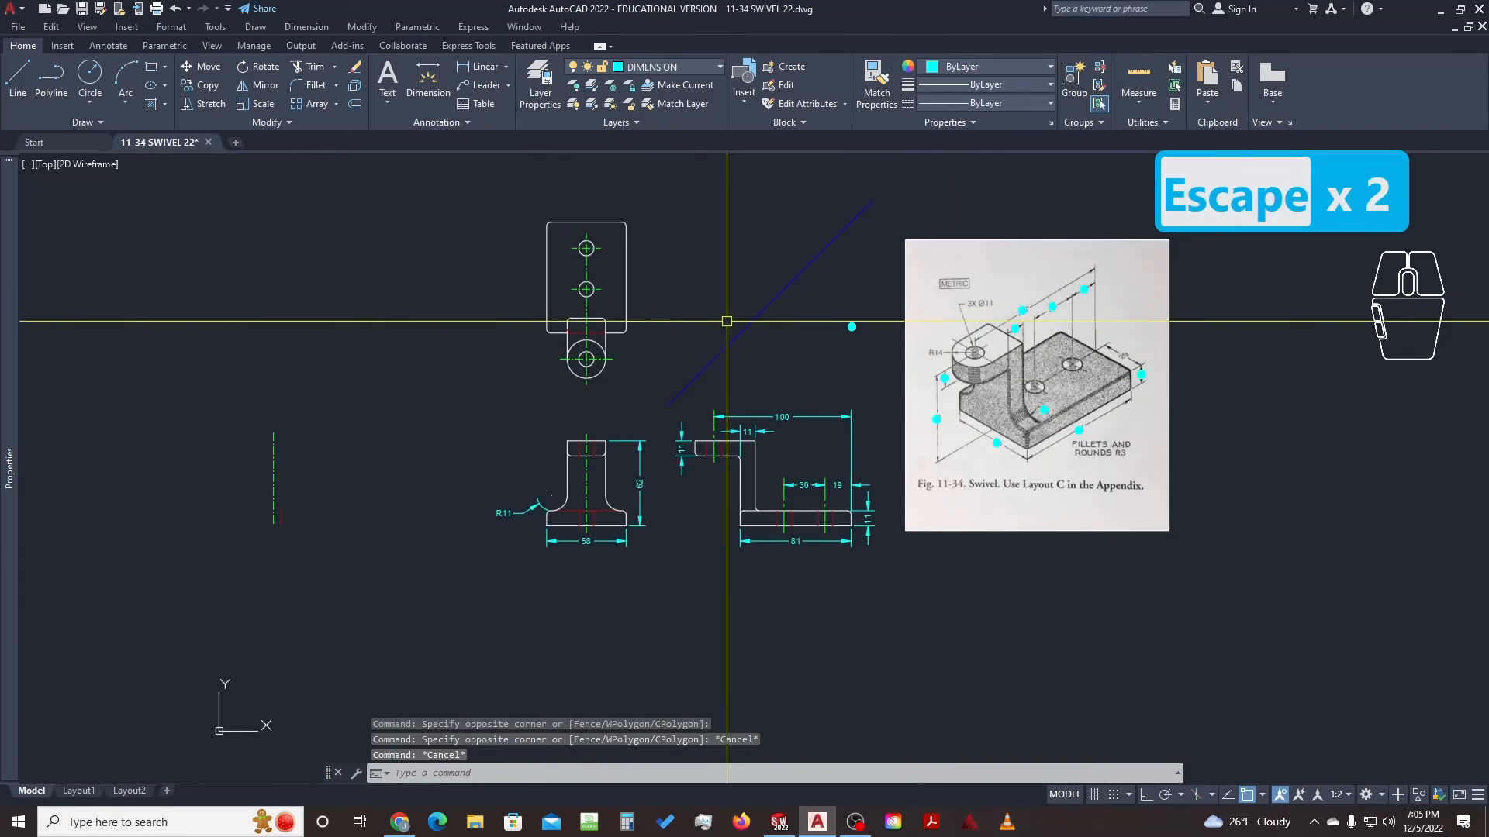
Center the three views and start a Ø28 diameter dimension on the large circle, then cancel it
scroll(801, 471, up, 2)
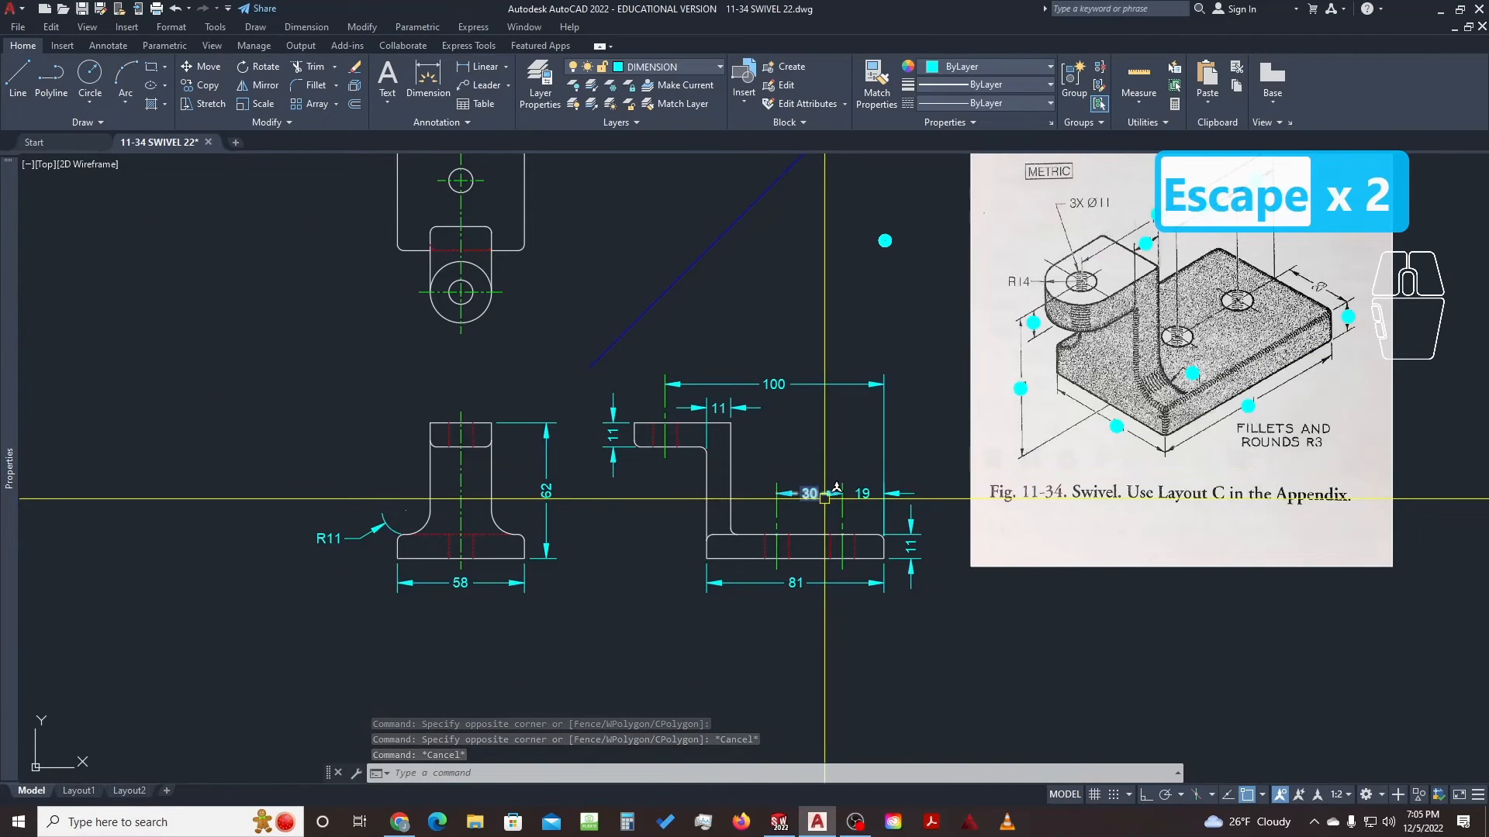
mouse_move(540, 209)
middle_down()
mouse_move(711, 283)
mouse_move(717, 354)
middle_up()
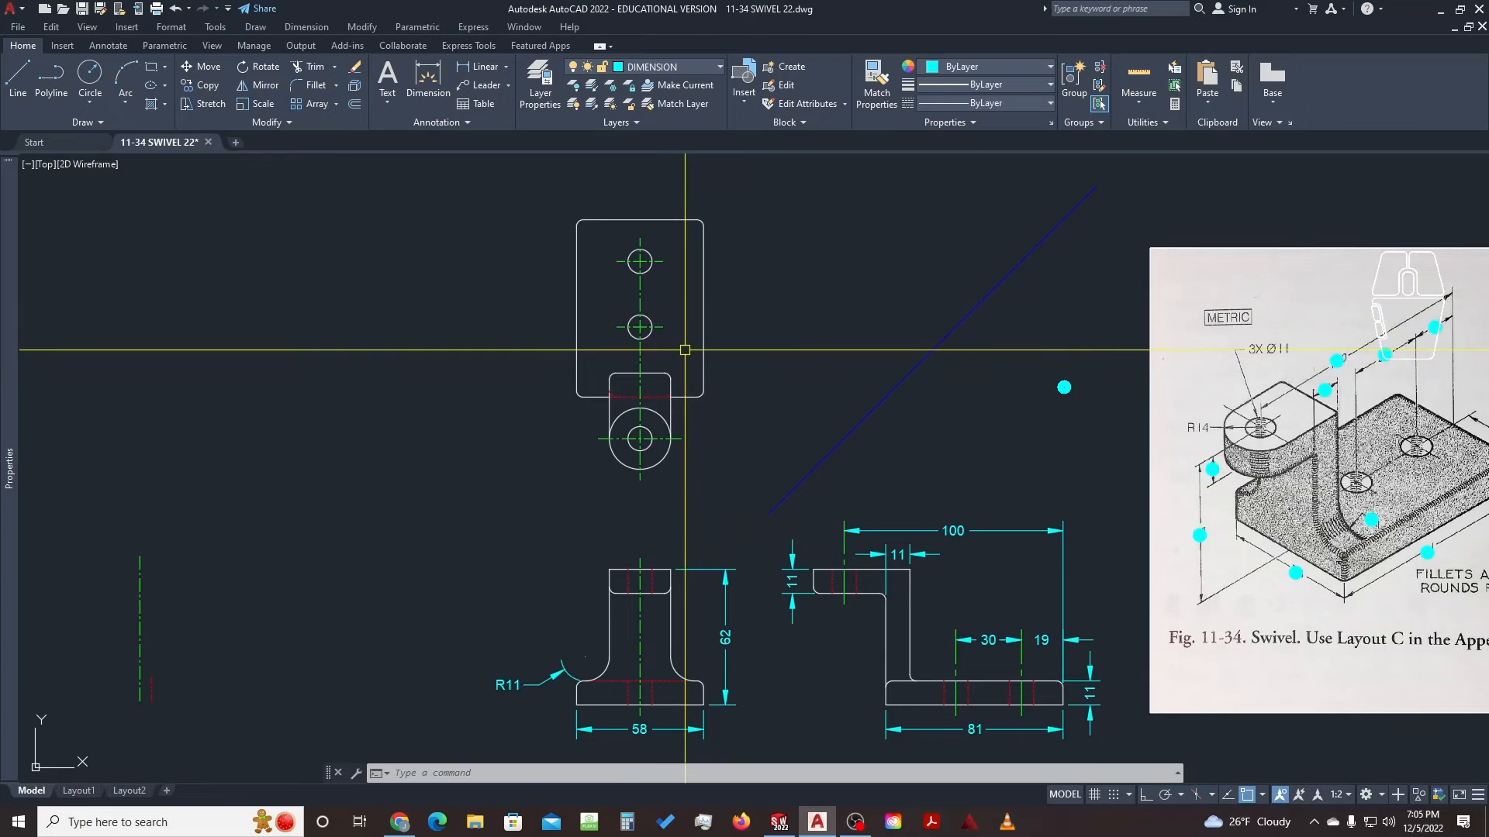
middle_drag(692, 353, 649, 354)
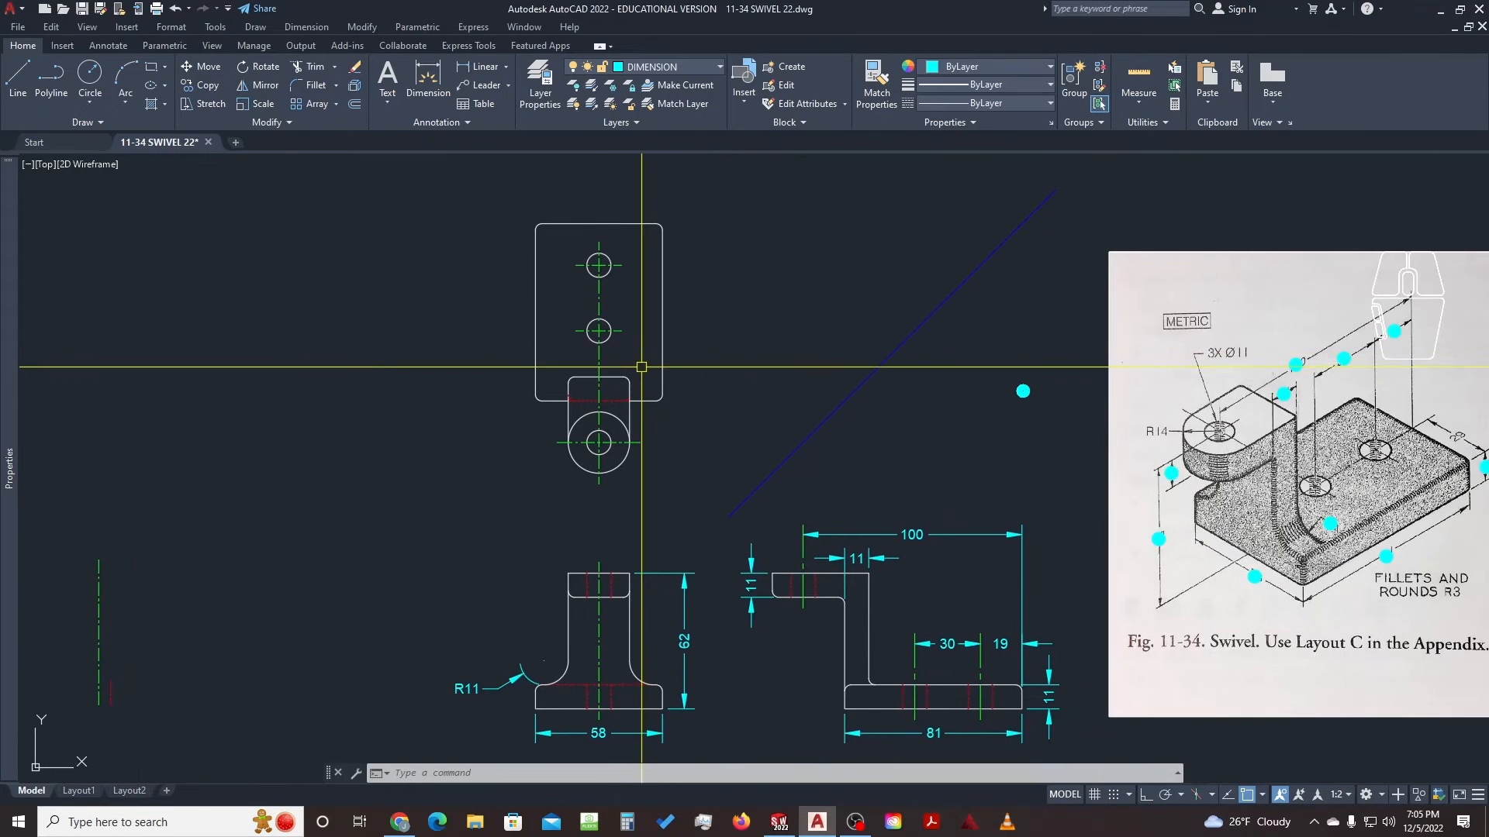
text(d)
key(space)
scroll(620, 458, up, 4)
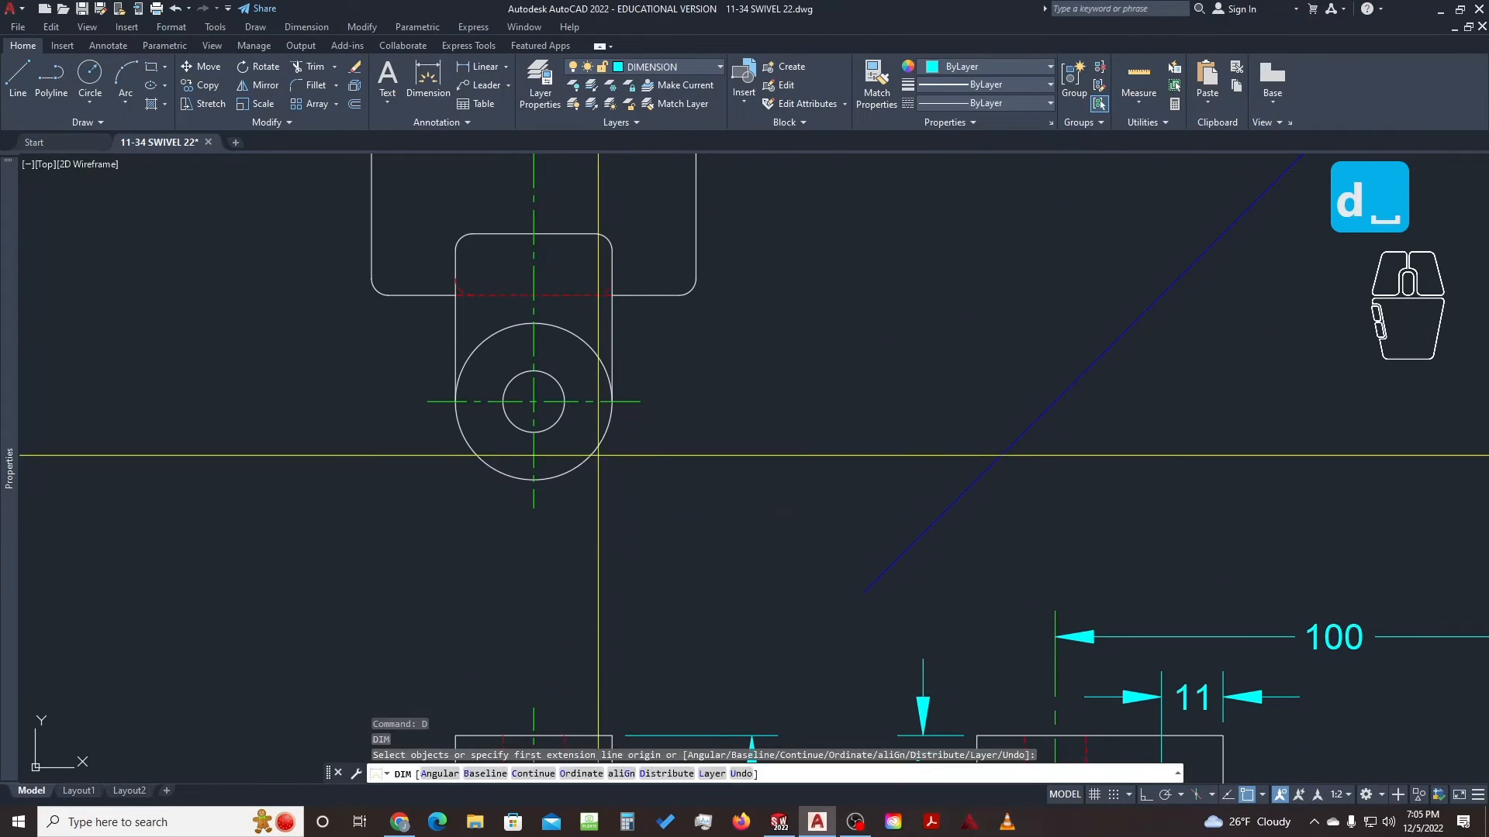
click(598, 449)
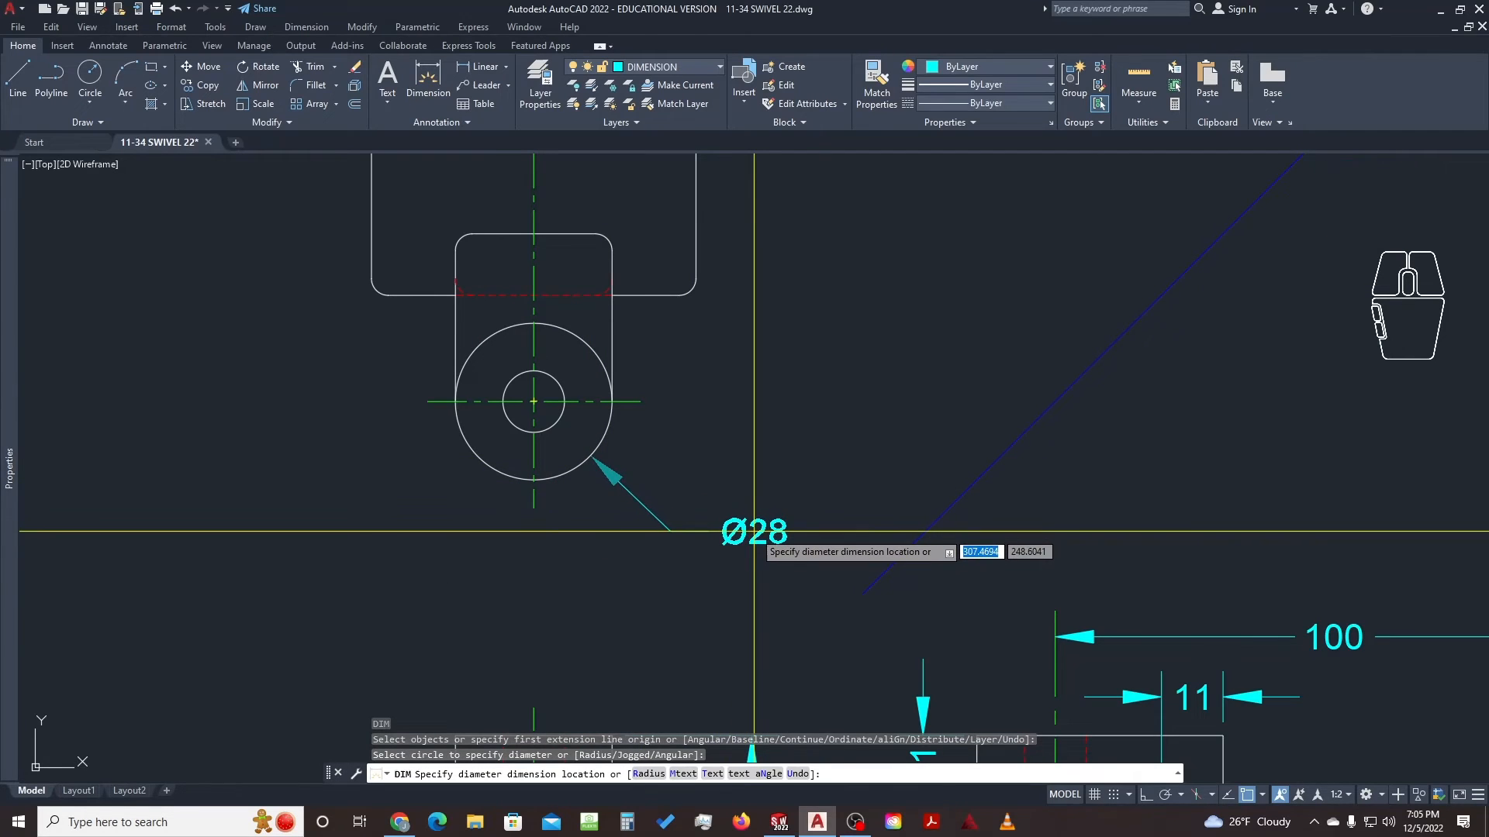
key(Escape)
key(Escape)
Trim off the large circle's upper arc so the lug ends in a rounded tab
text(tr)
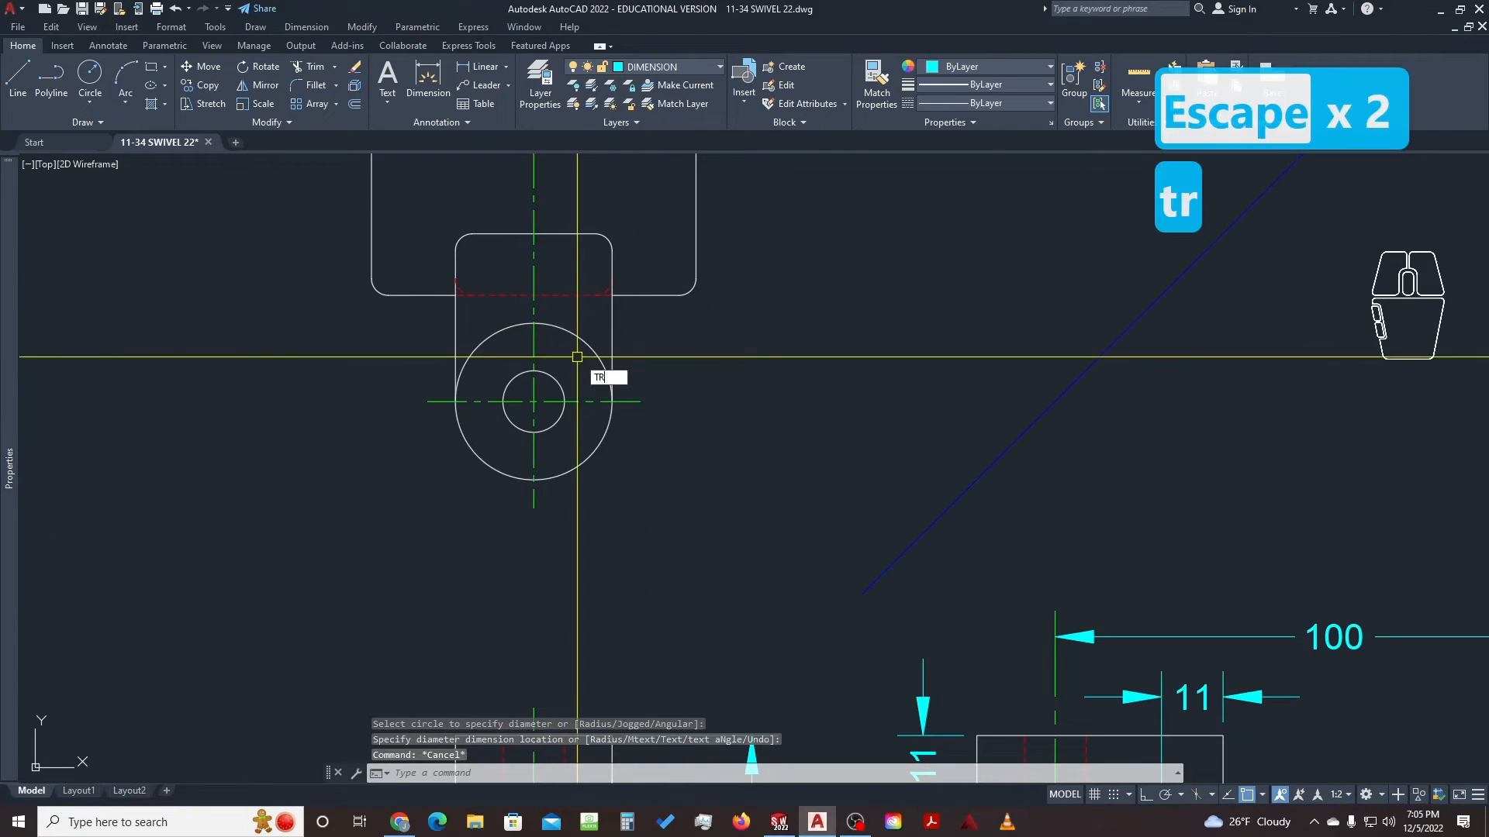
key(space)
click(591, 346)
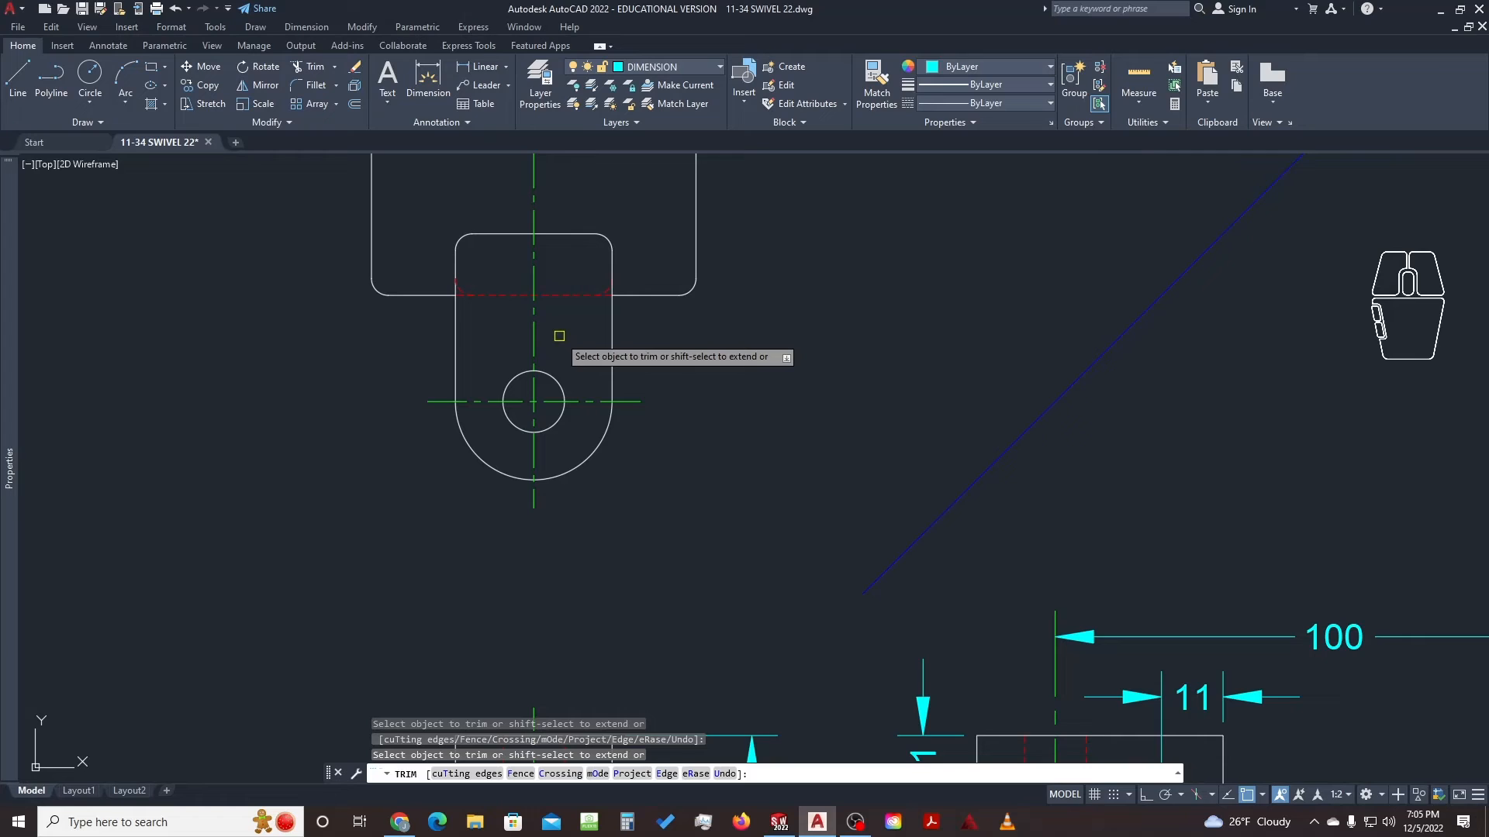
key(Escape)
key(Escape)
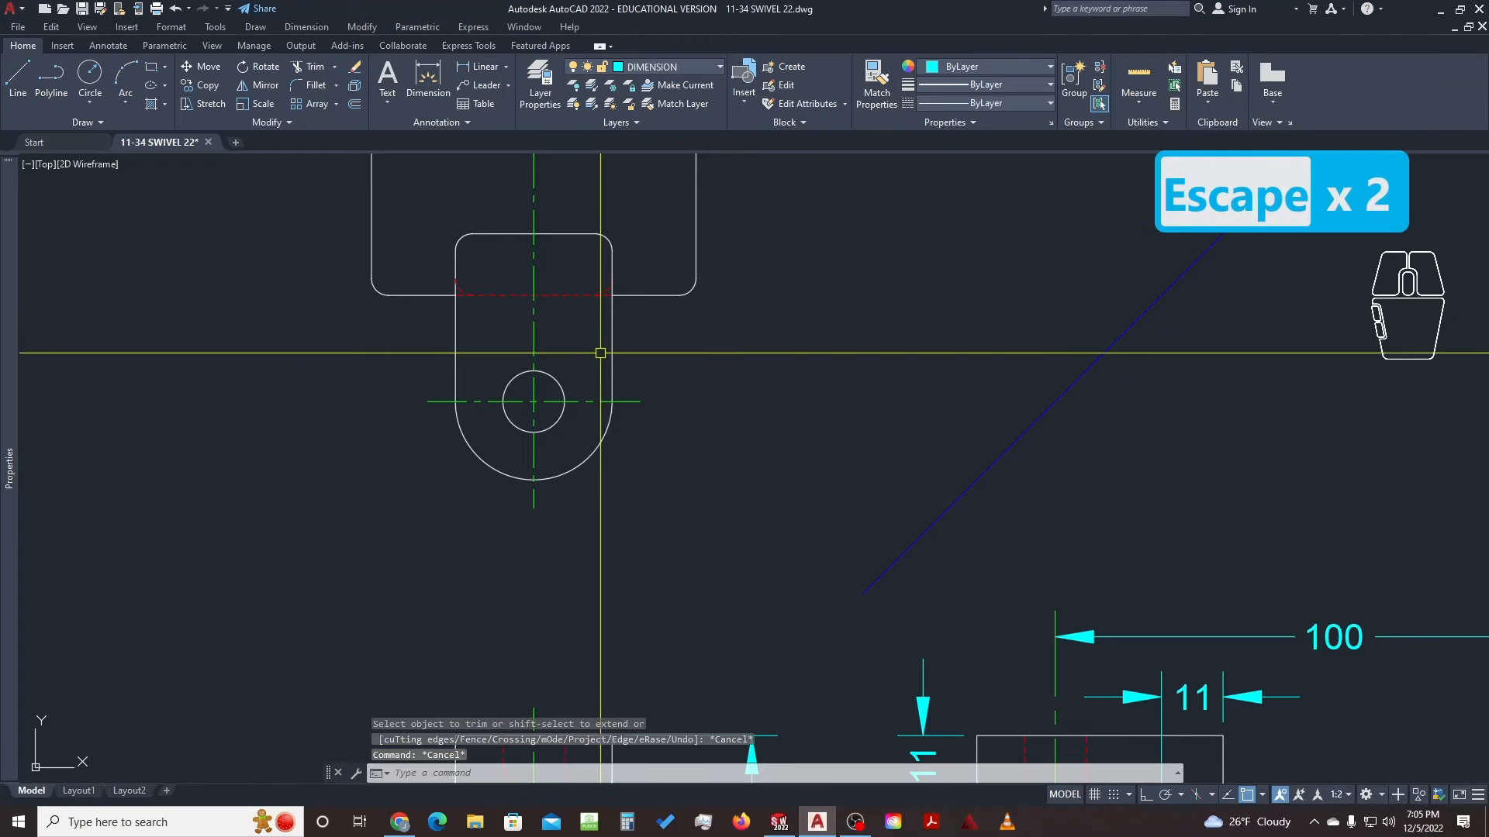
Dimension the lug's rounded end as R14 and its small hole as Ø11
text(d)
key(space)
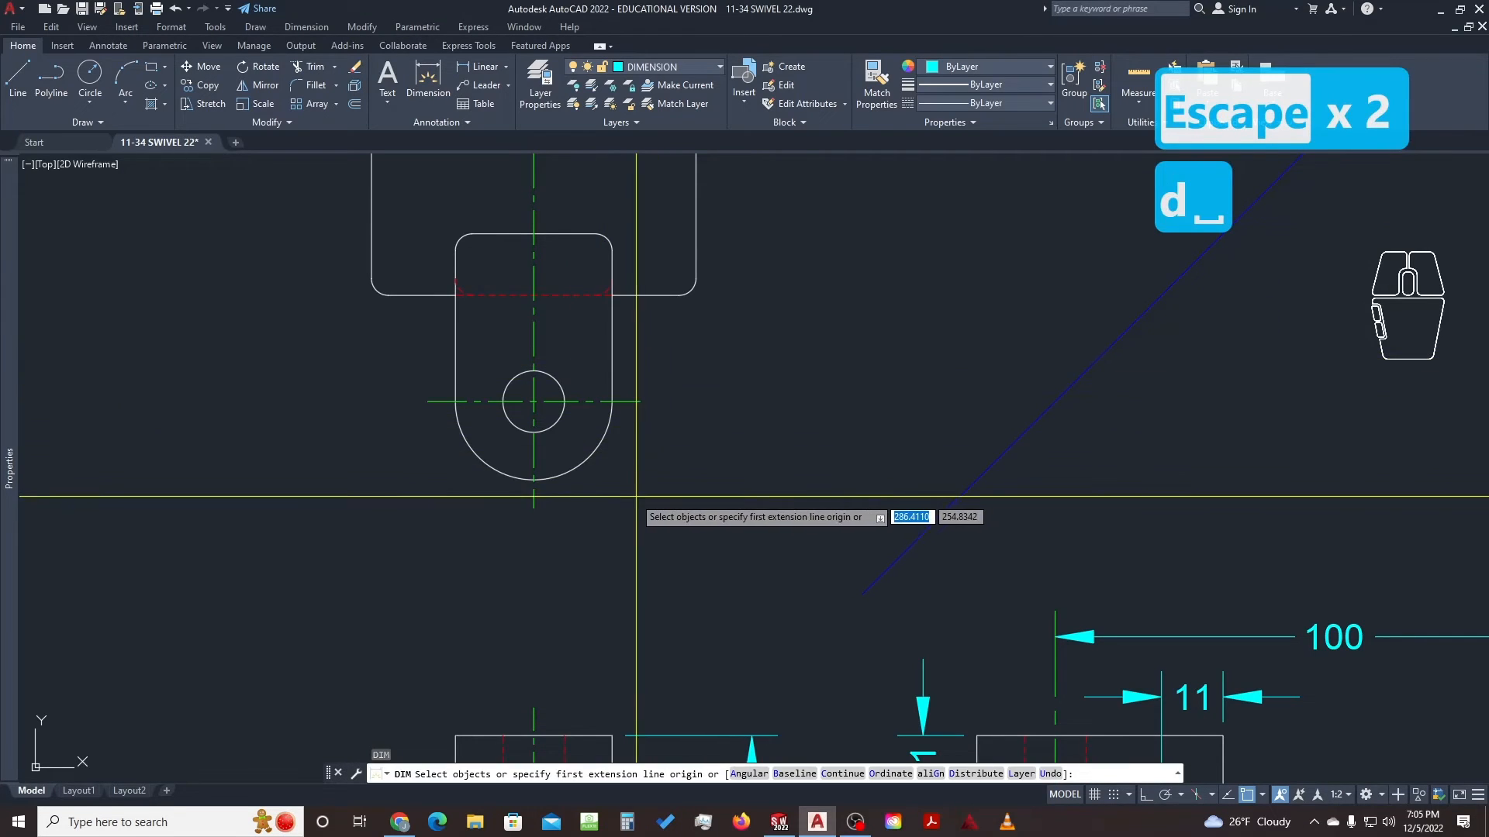
click(586, 464)
click(655, 534)
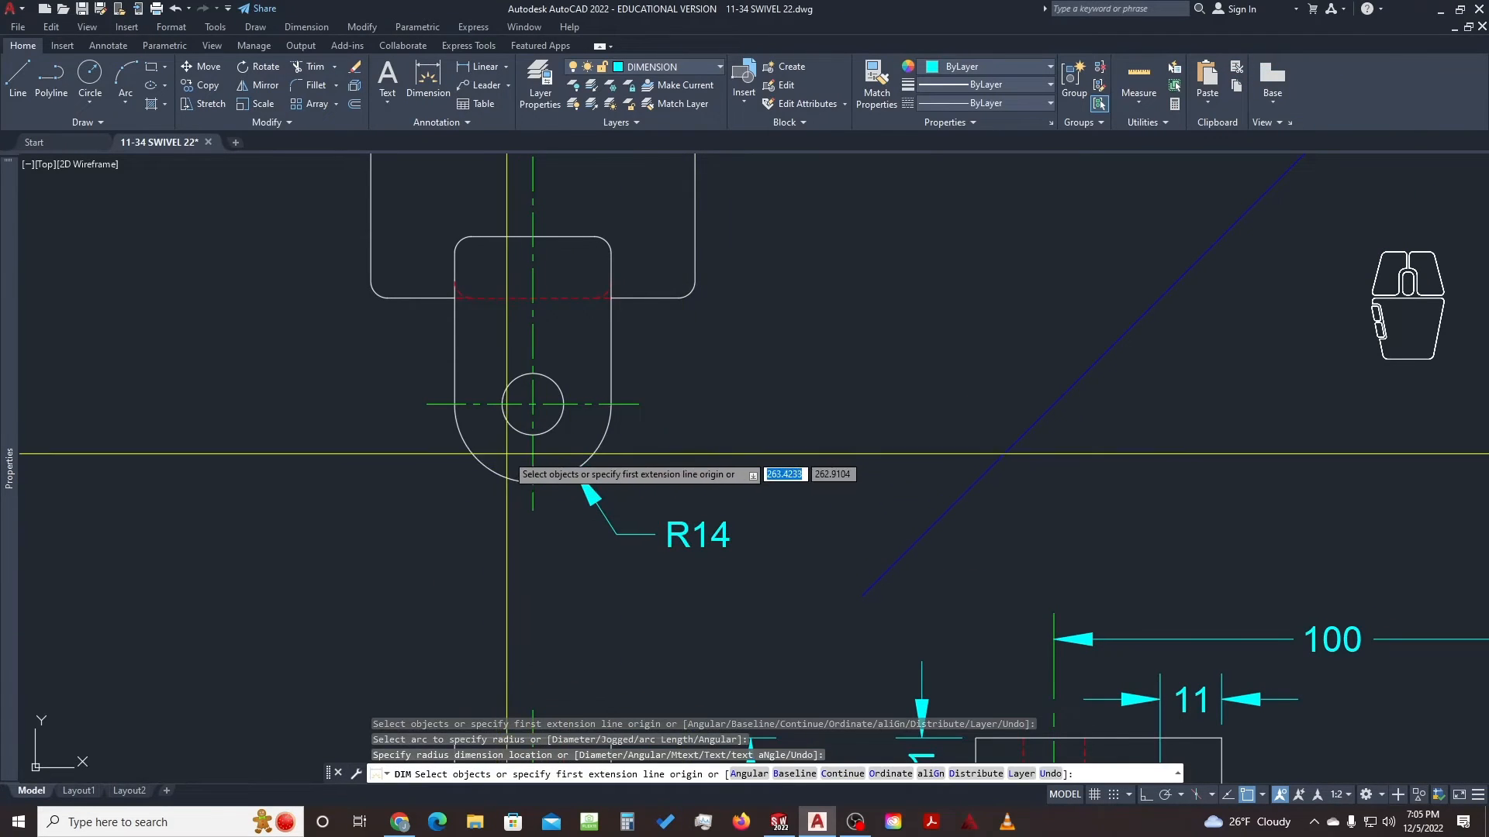
key(space)
key(space)
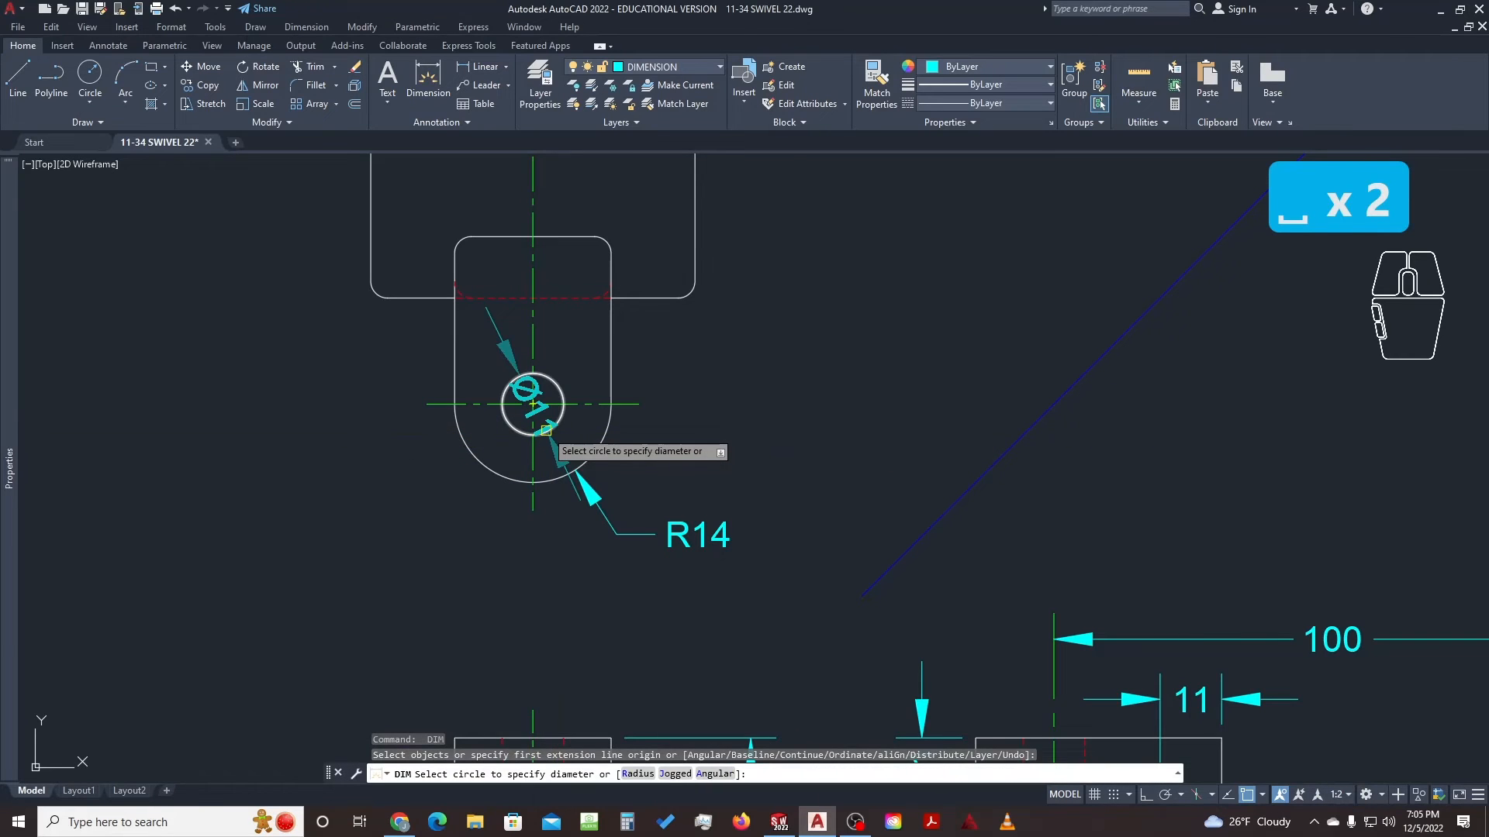
click(546, 430)
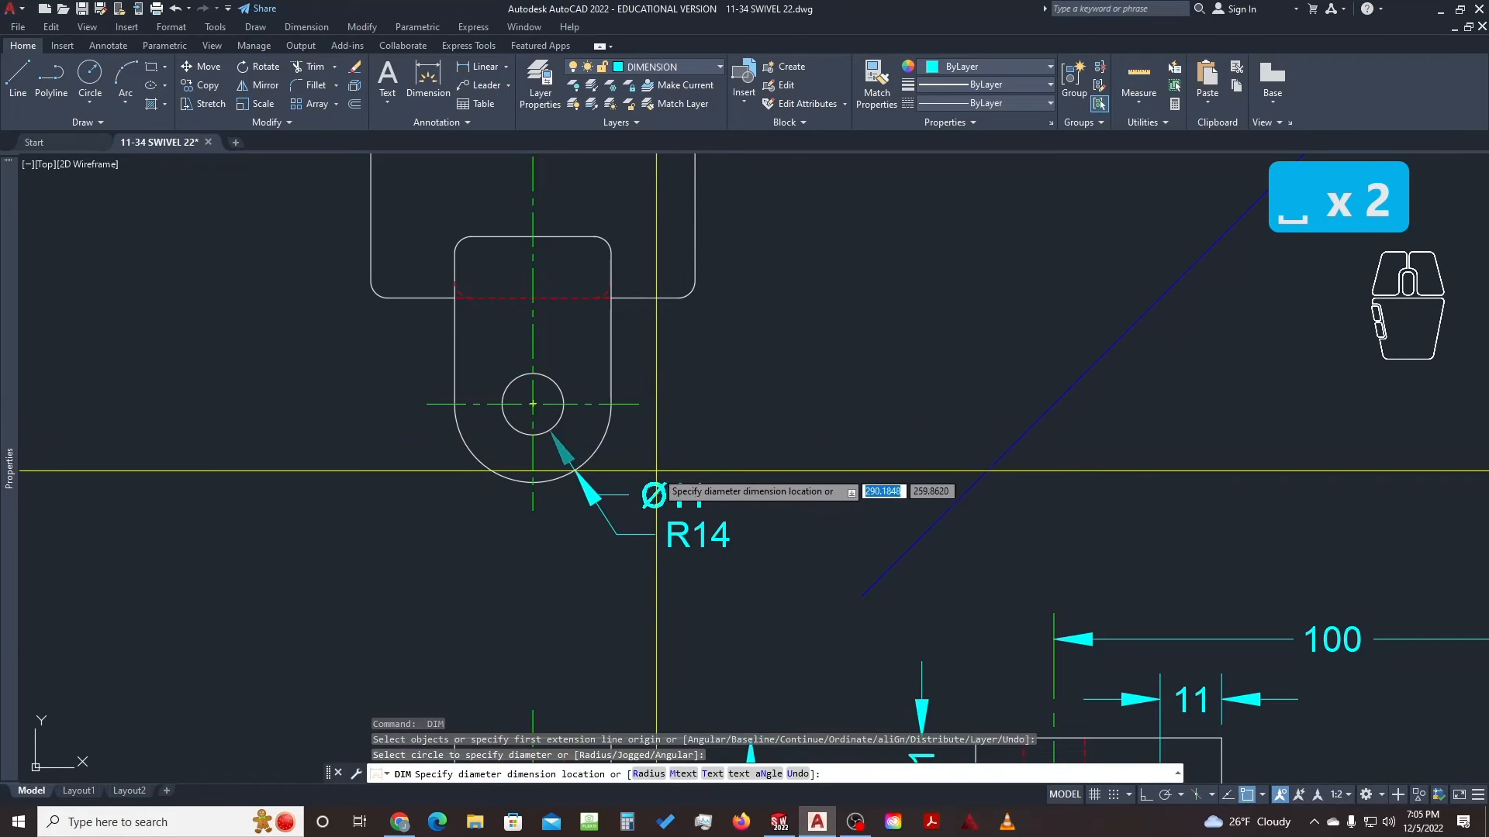
click(710, 470)
key(Escape)
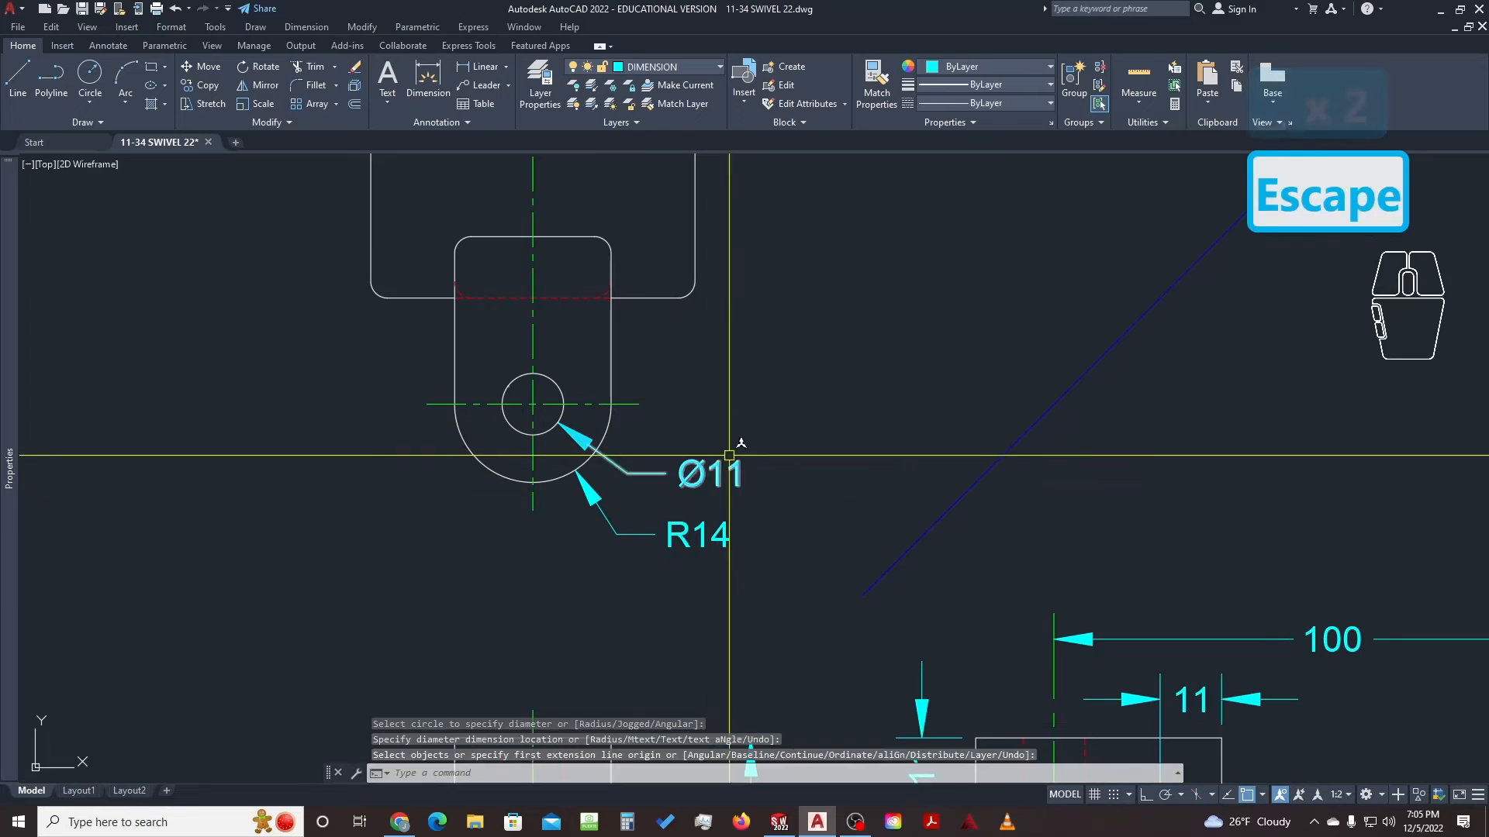
key(Escape)
Pan over to compare the reference picture's hole callouts, then return to the top-view hole
mouse_move(881, 482)
middle_down()
mouse_move(784, 471)
mouse_move(726, 444)
middle_up()
scroll(783, 470, down, 2)
middle_drag(986, 473, 342, 492)
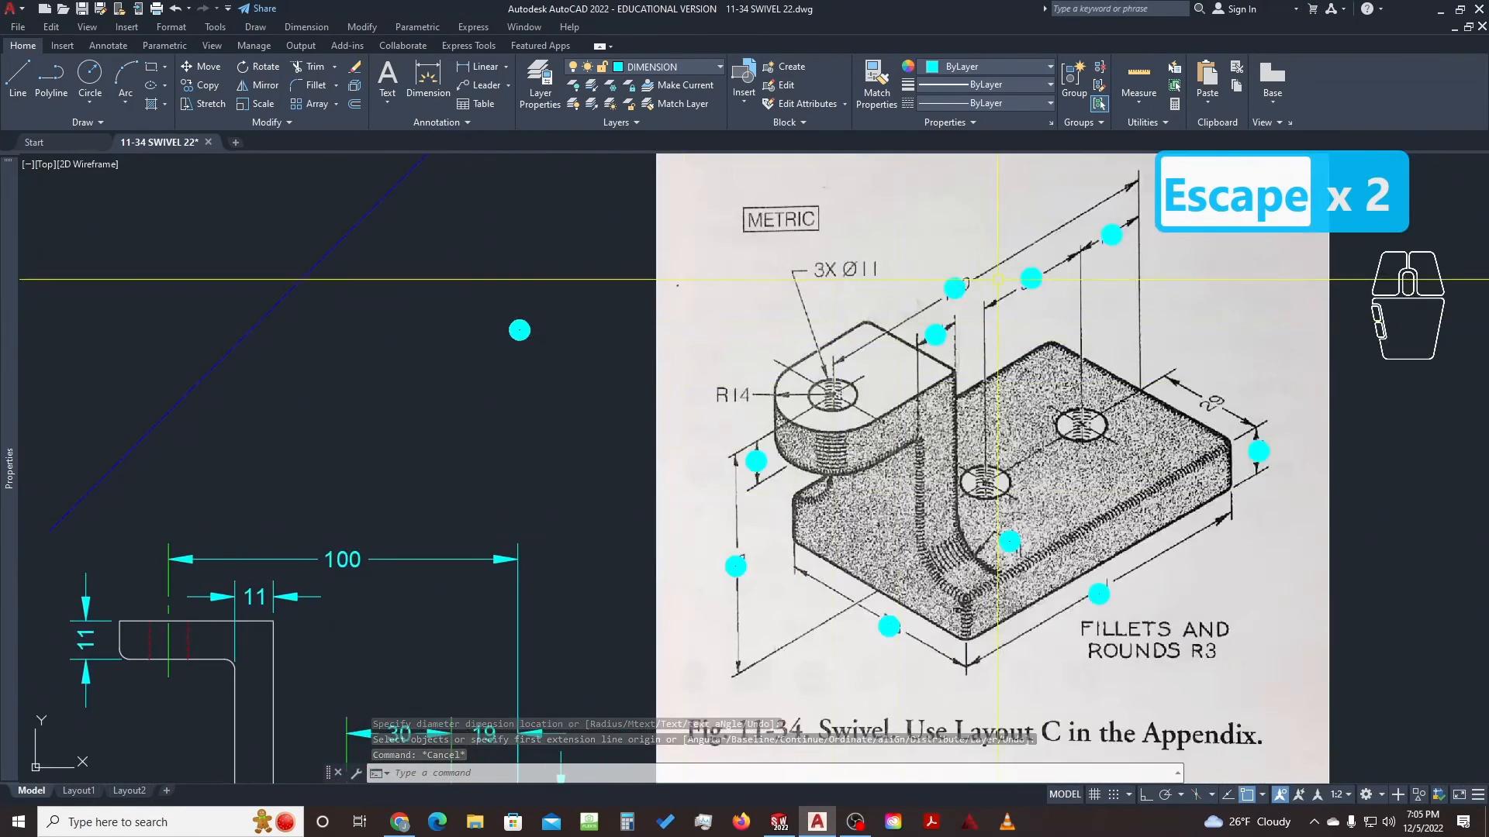
middle_drag(872, 274, 798, 338)
scroll(798, 338, up, 2)
click(676, 287)
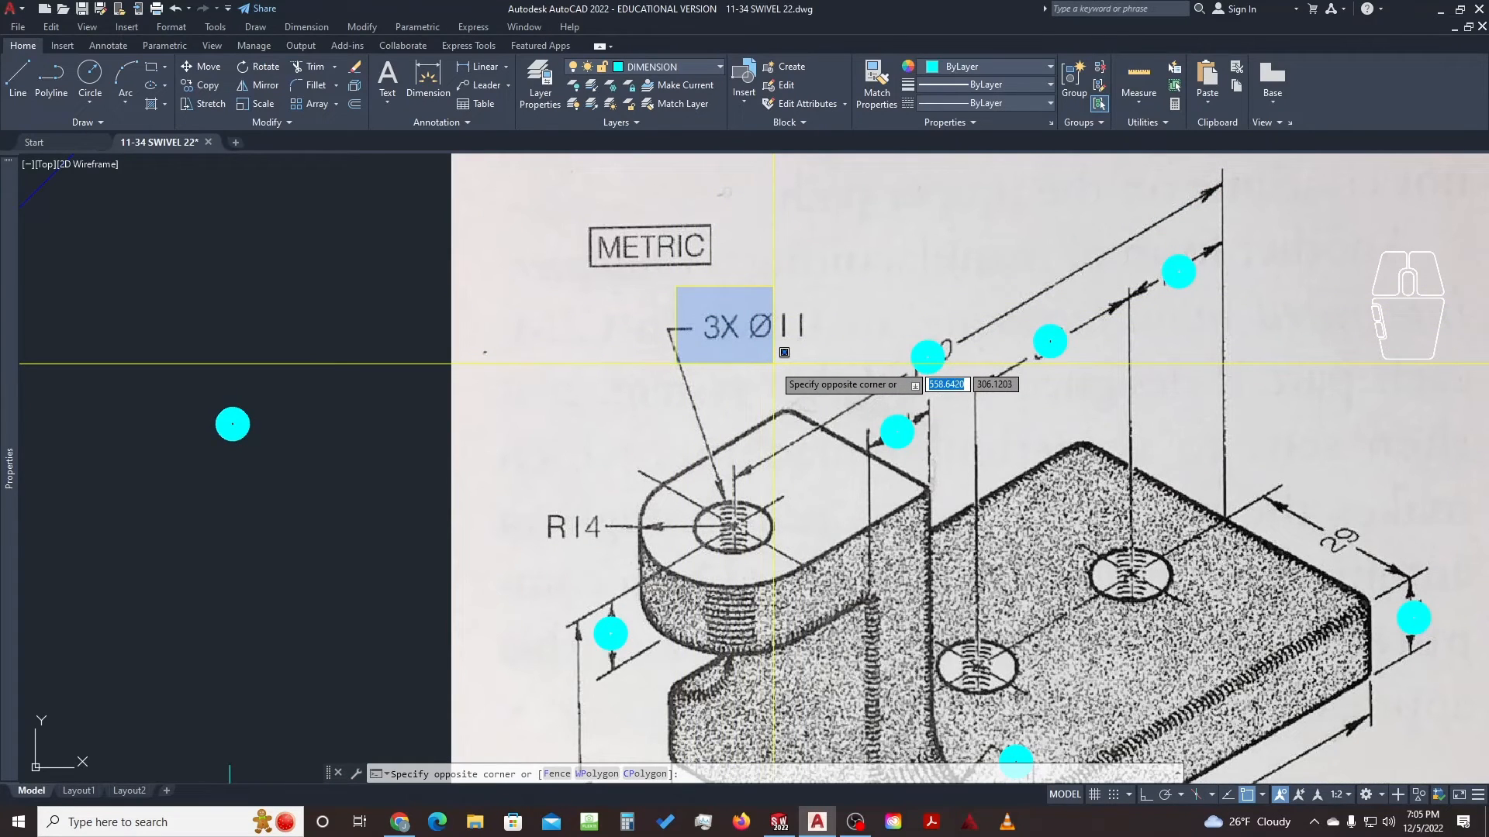
key(Escape)
scroll(656, 314, down, 1)
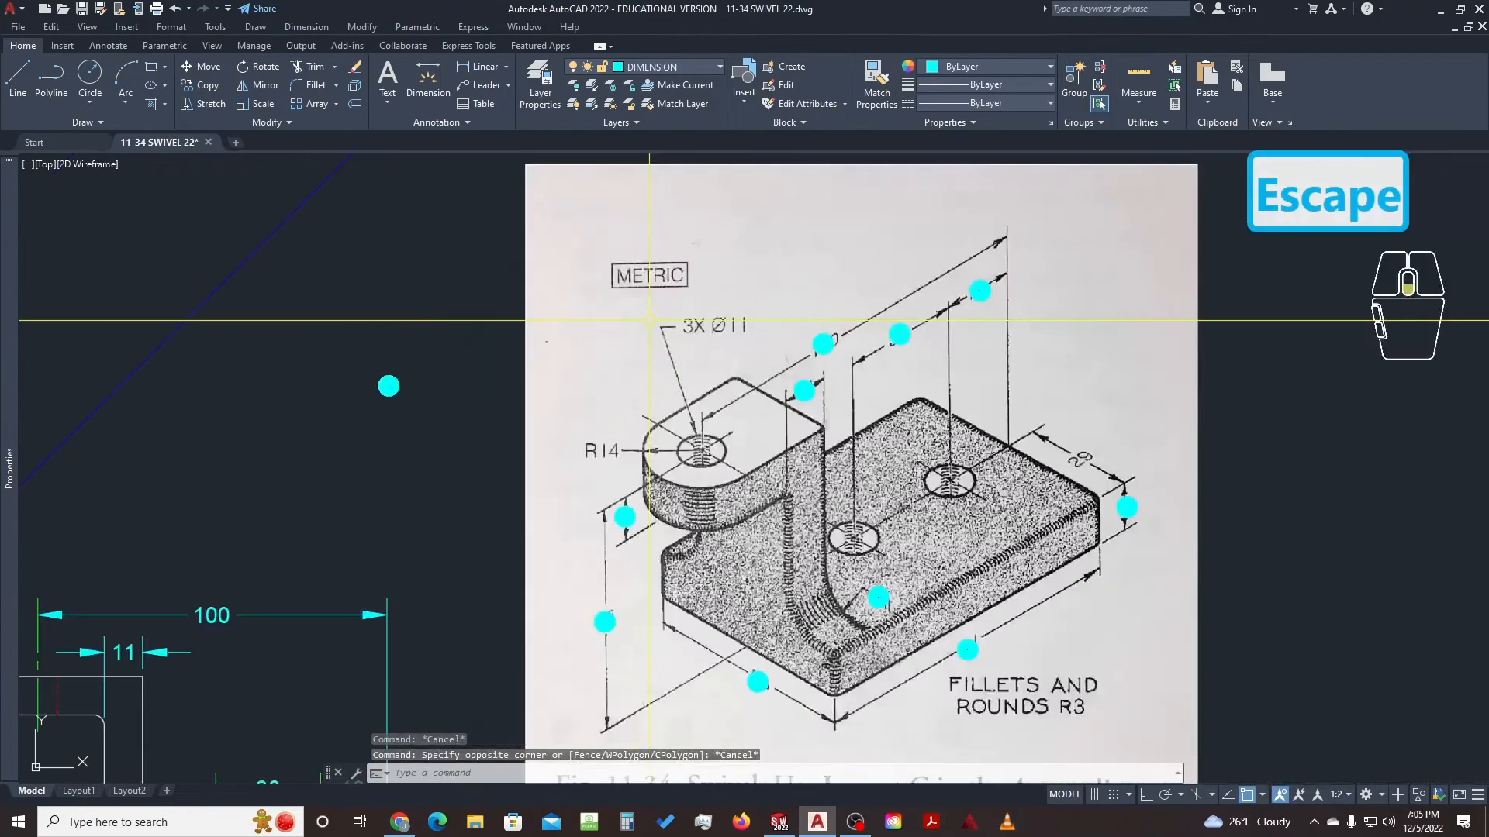
middle_drag(289, 394, 1166, 380)
scroll(709, 493, up, 4)
middle_drag(748, 512, 727, 486)
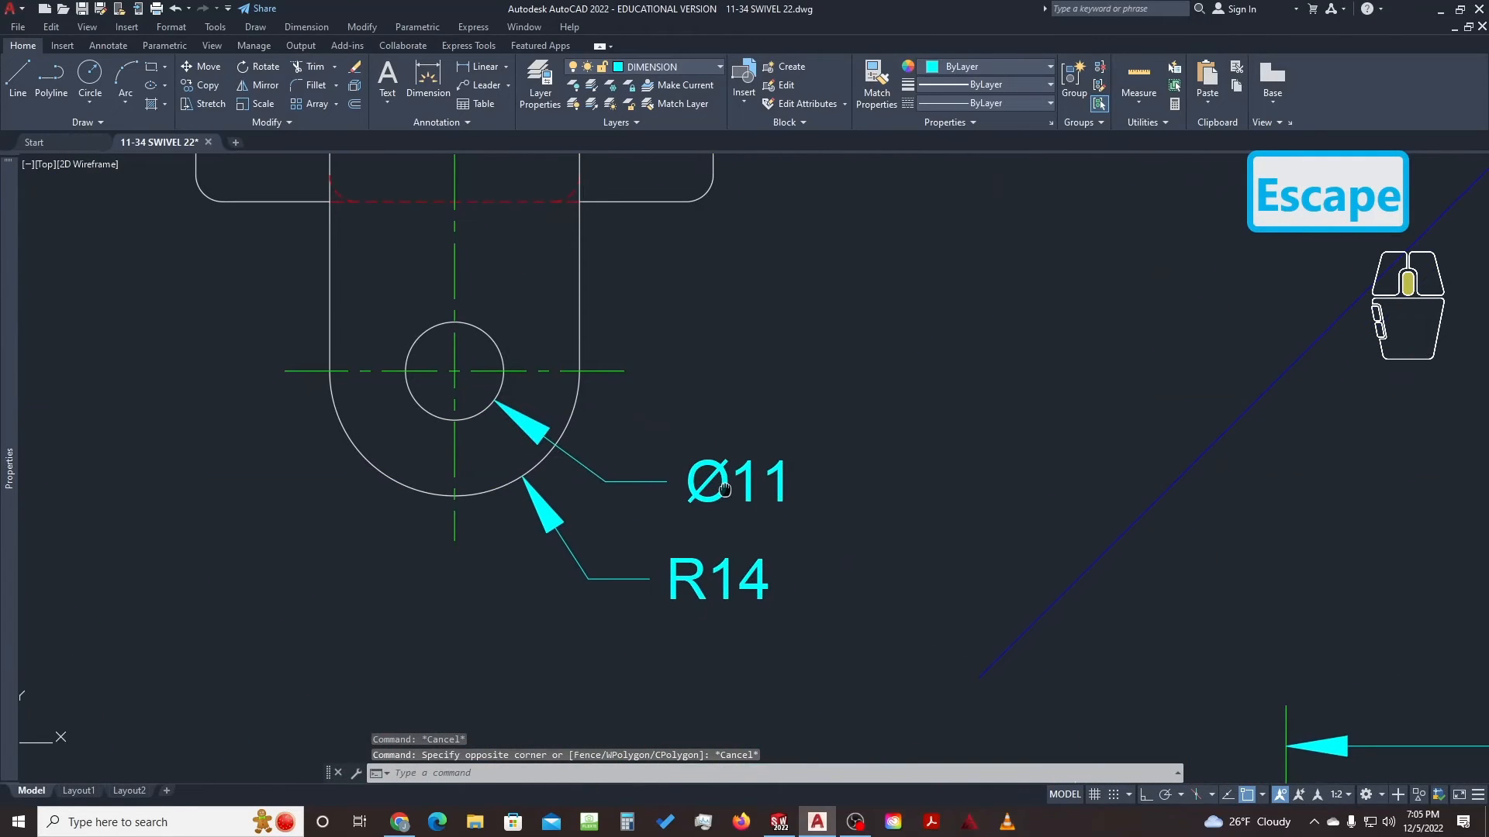
Edit the hole's diameter dimension text to read 3X Ø11
click(722, 480)
double_click(723, 479)
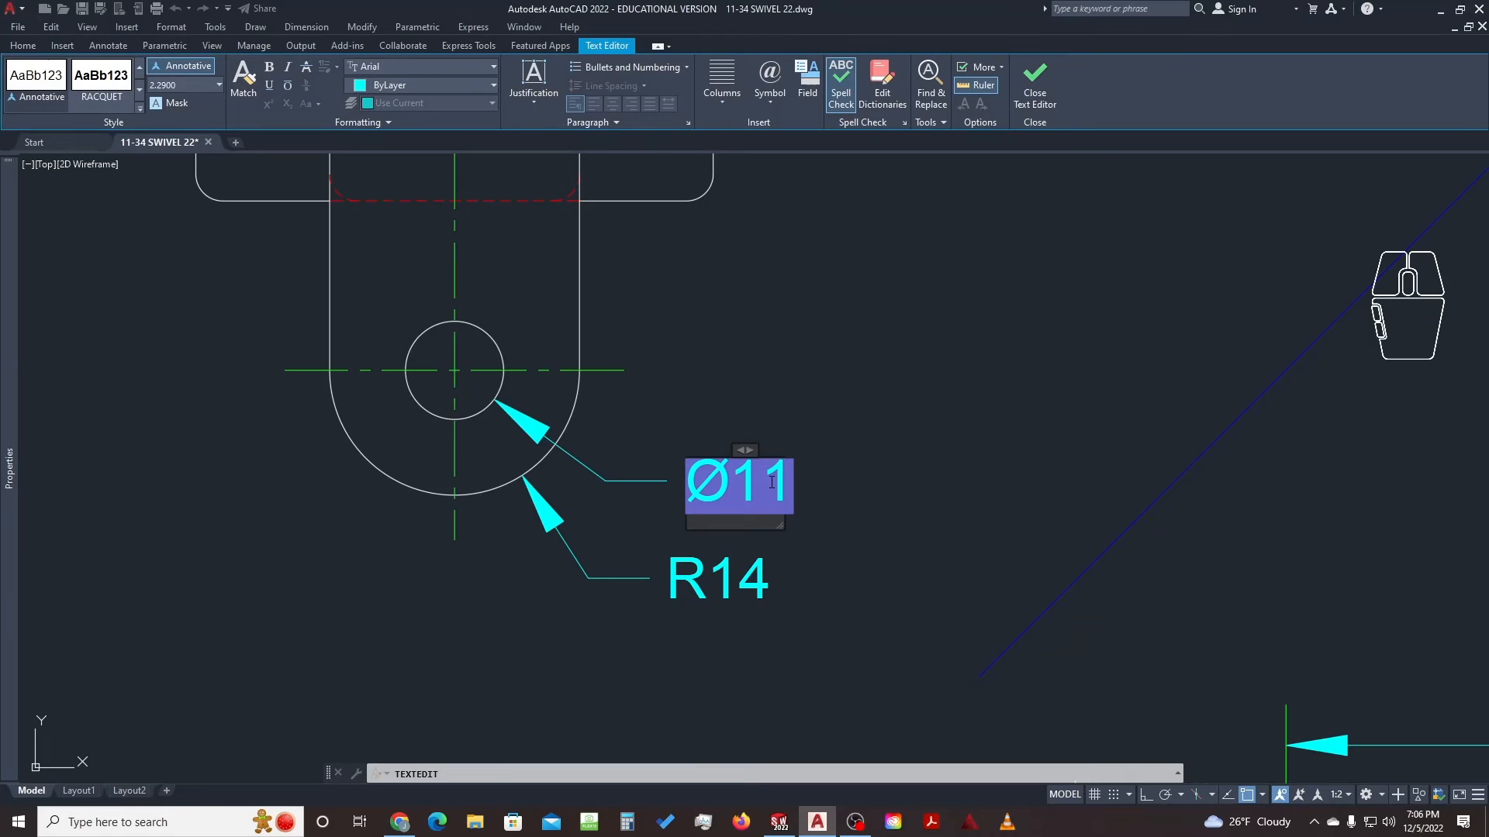
key(Right)
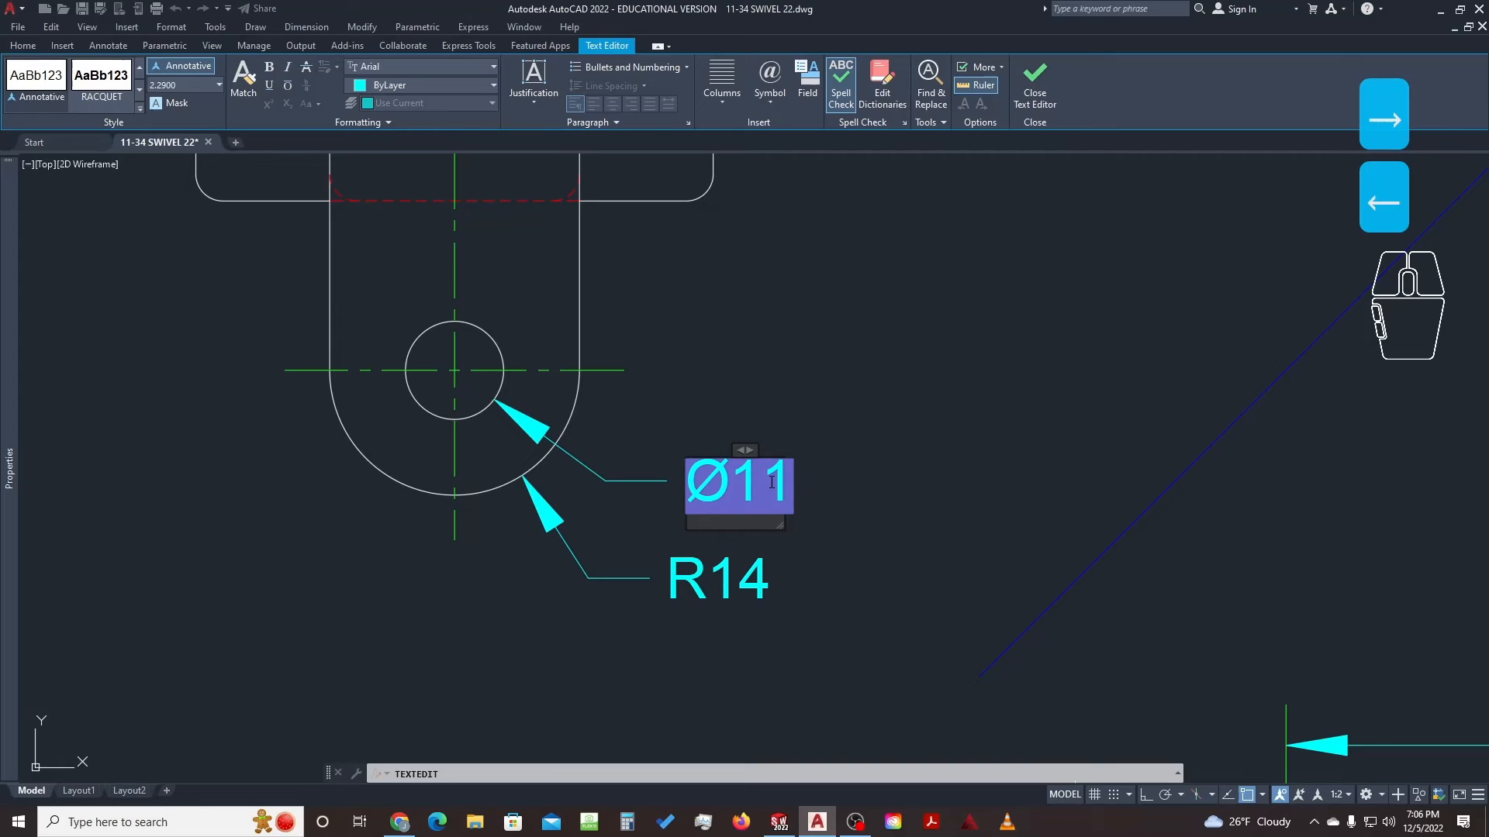
key(BackSpace)
key(BackSpace)
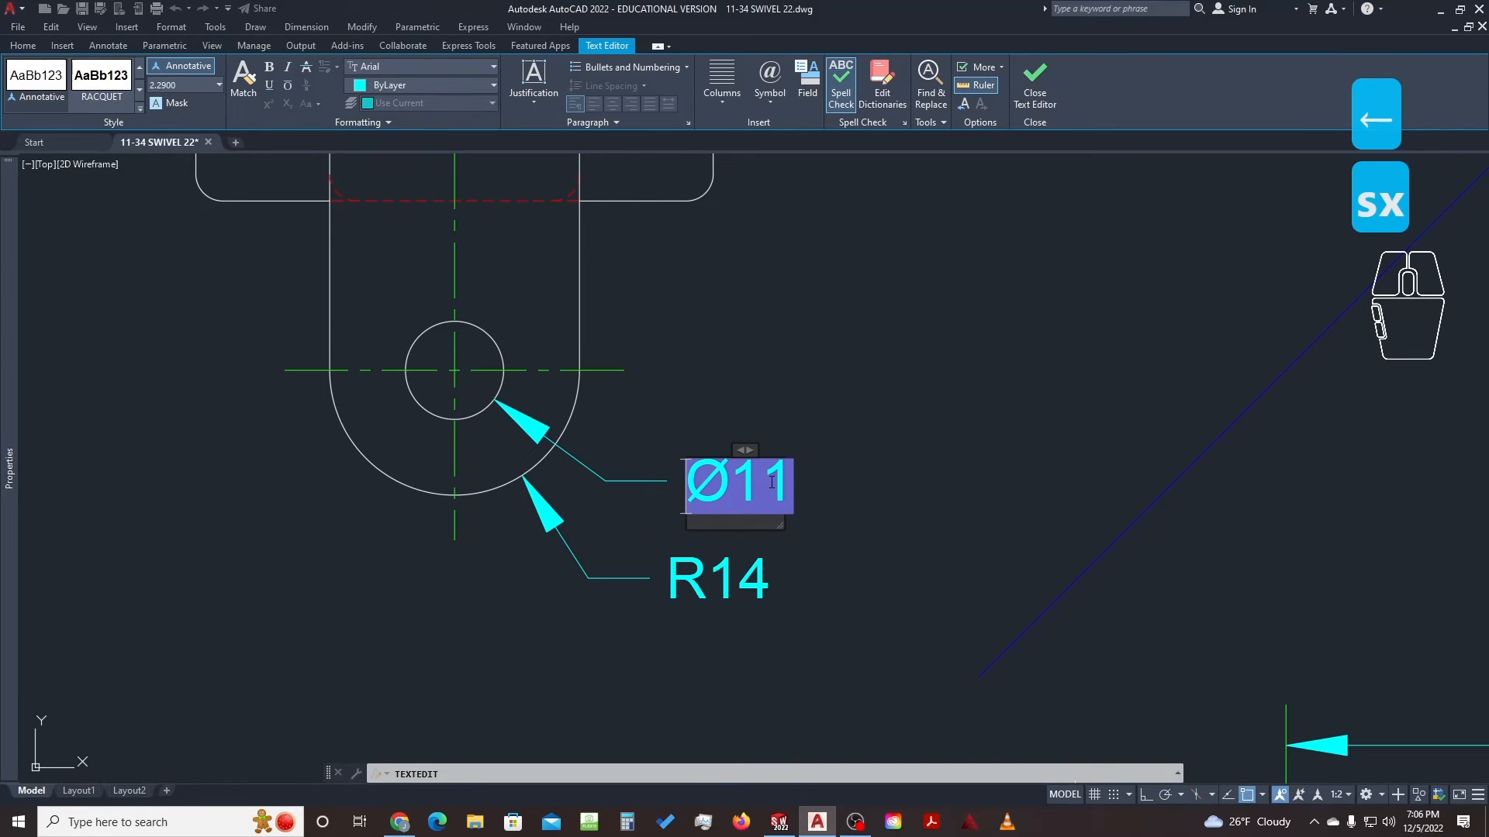
text(3X)
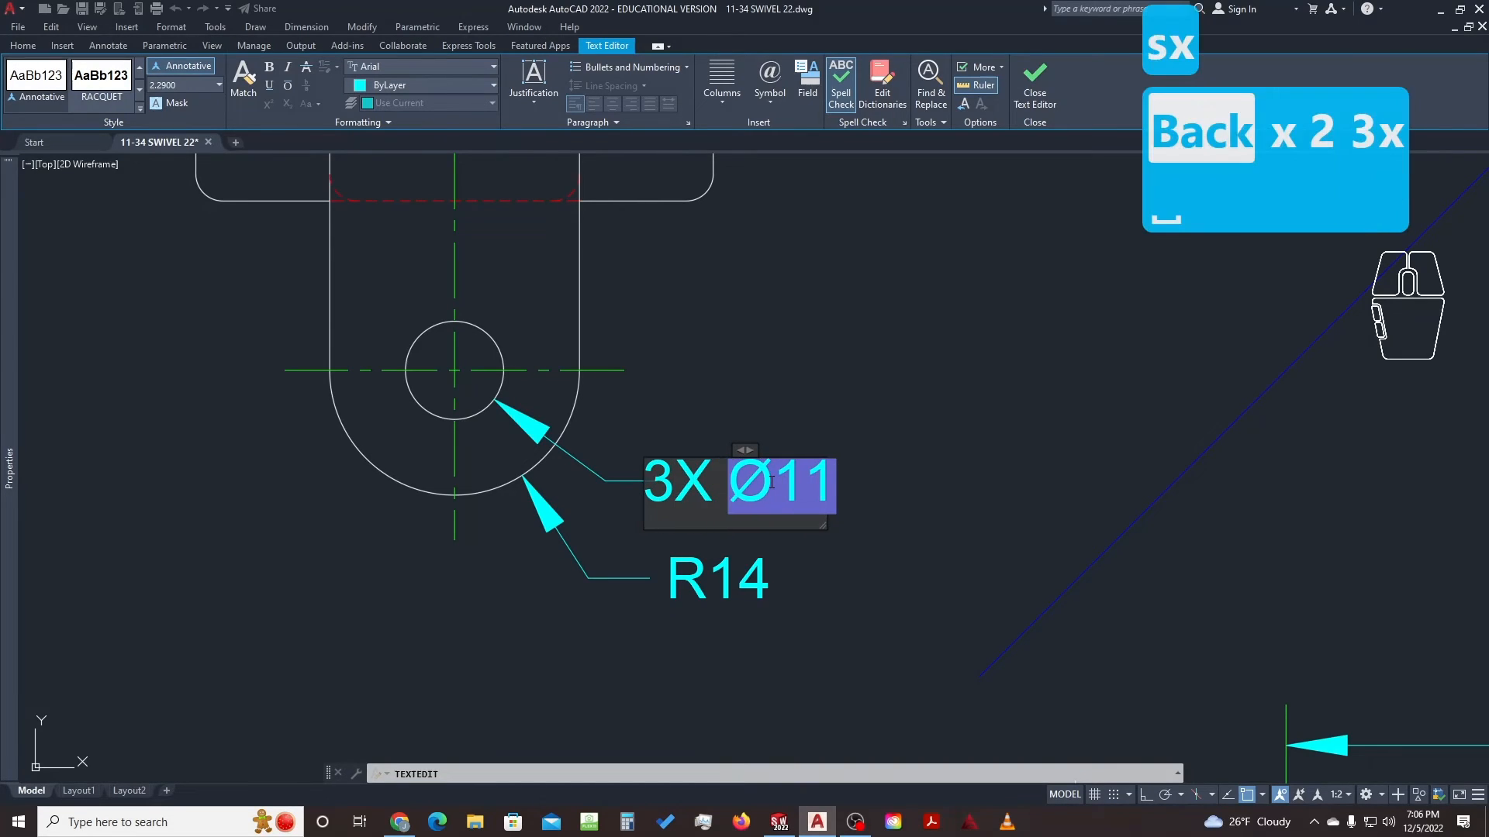
click(898, 430)
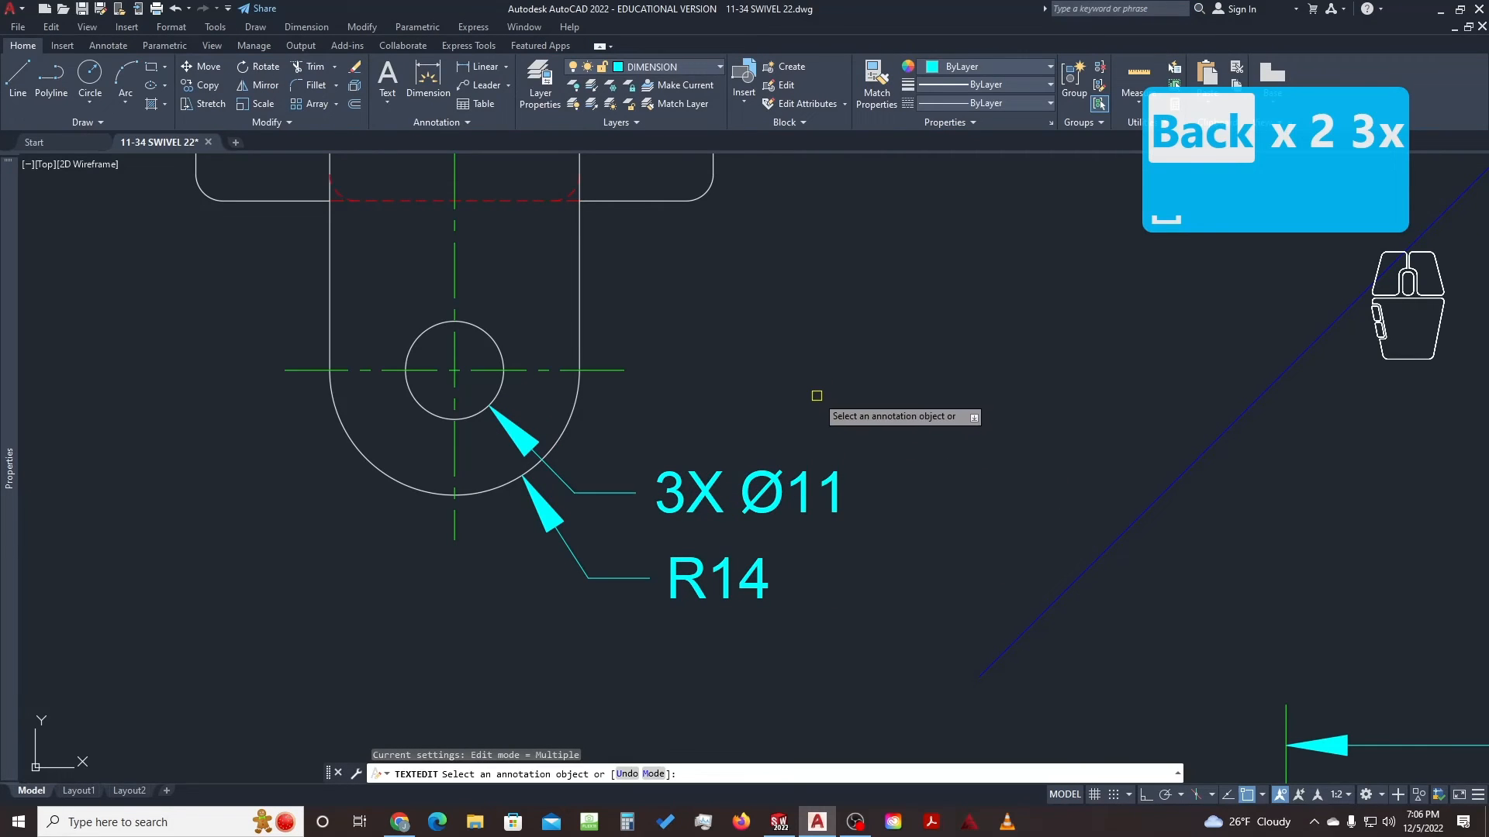
scroll(817, 395, down, 2)
middle_drag(862, 387, 770, 426)
key(Escape)
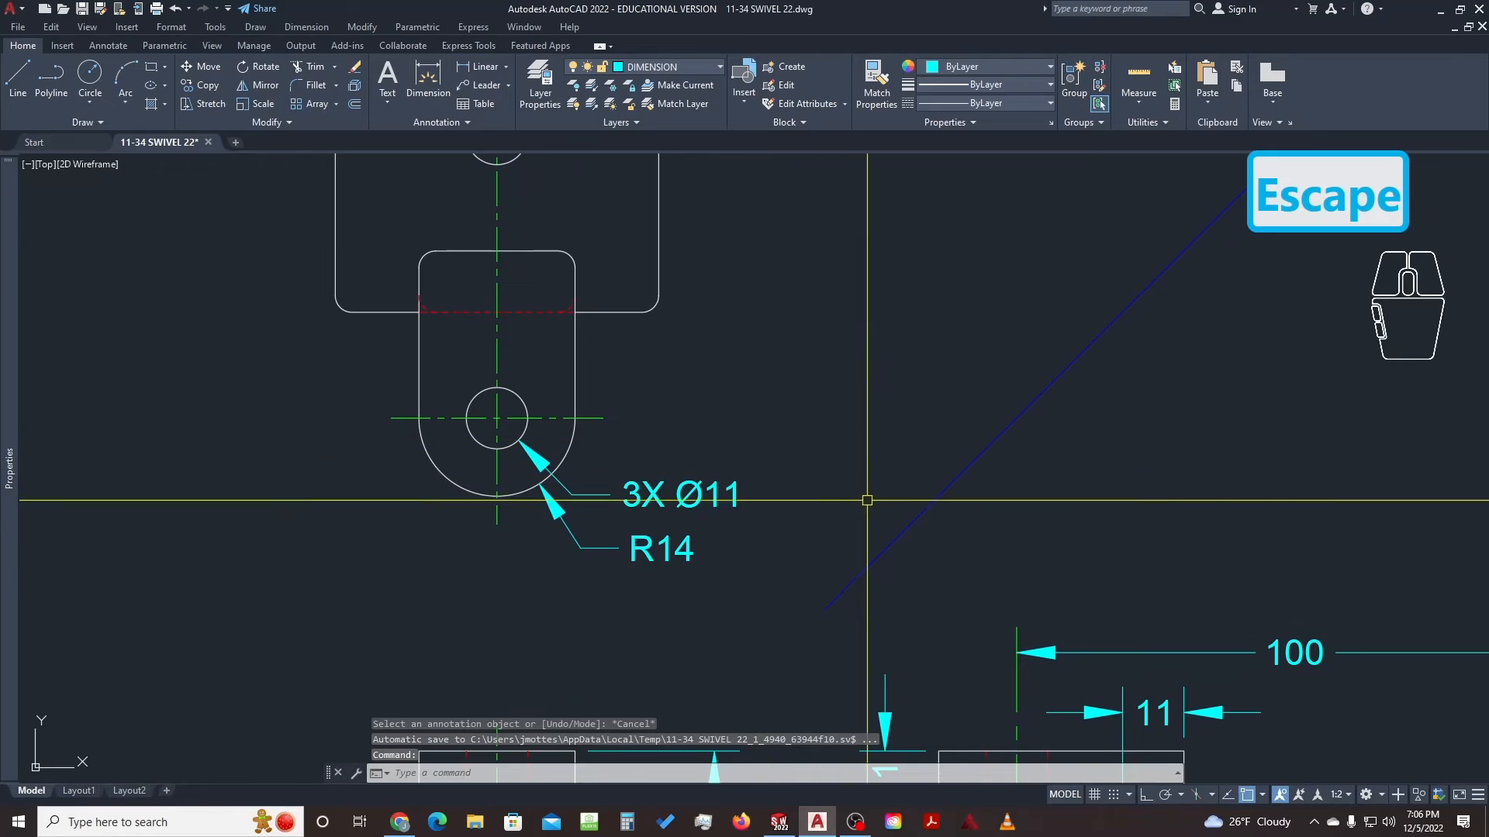
Move the 3X Ø11 text to just above the R14 label, leader angled into the hole
click(727, 488)
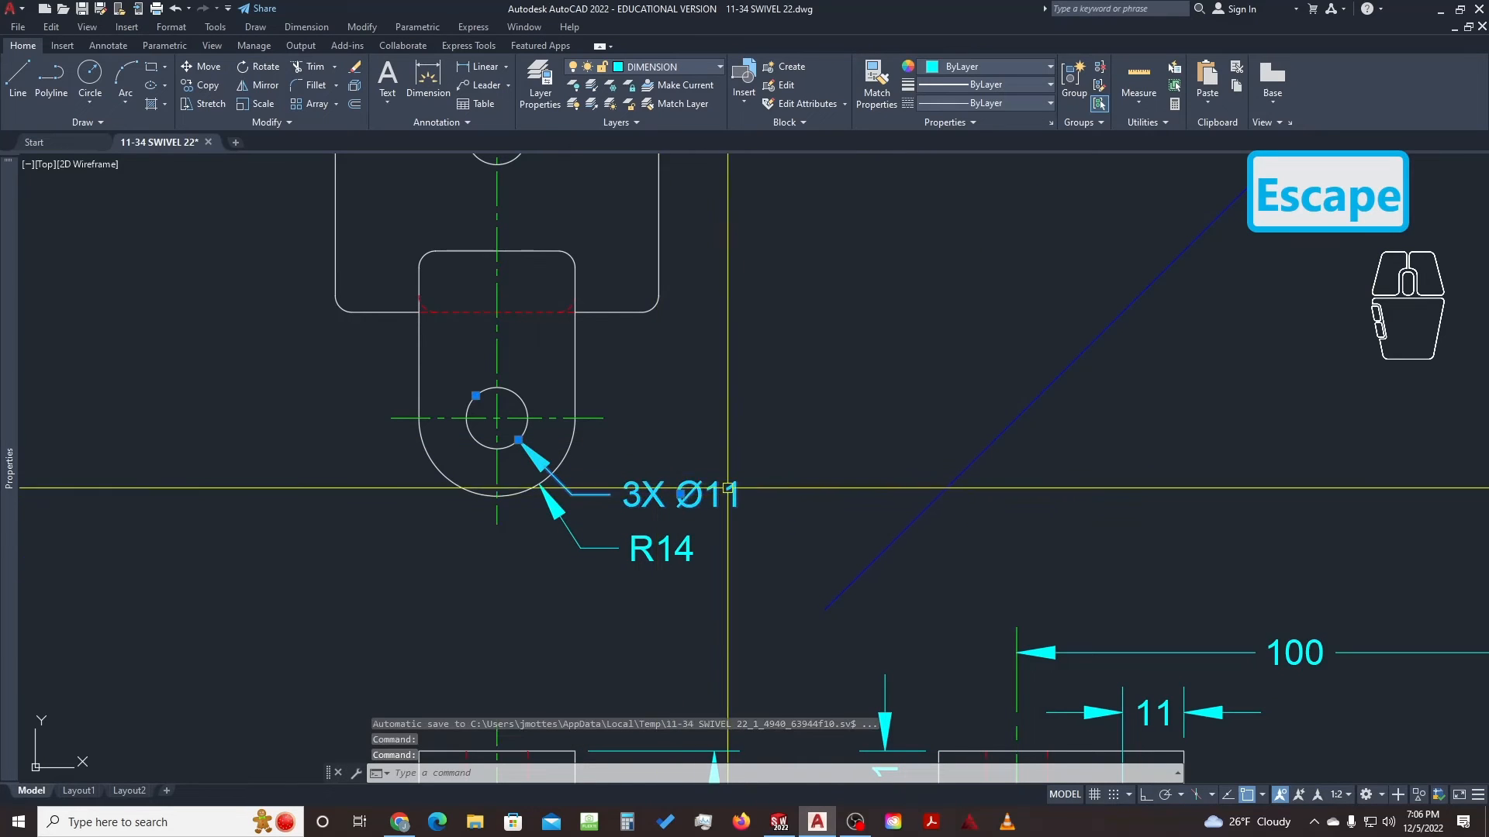
click(680, 494)
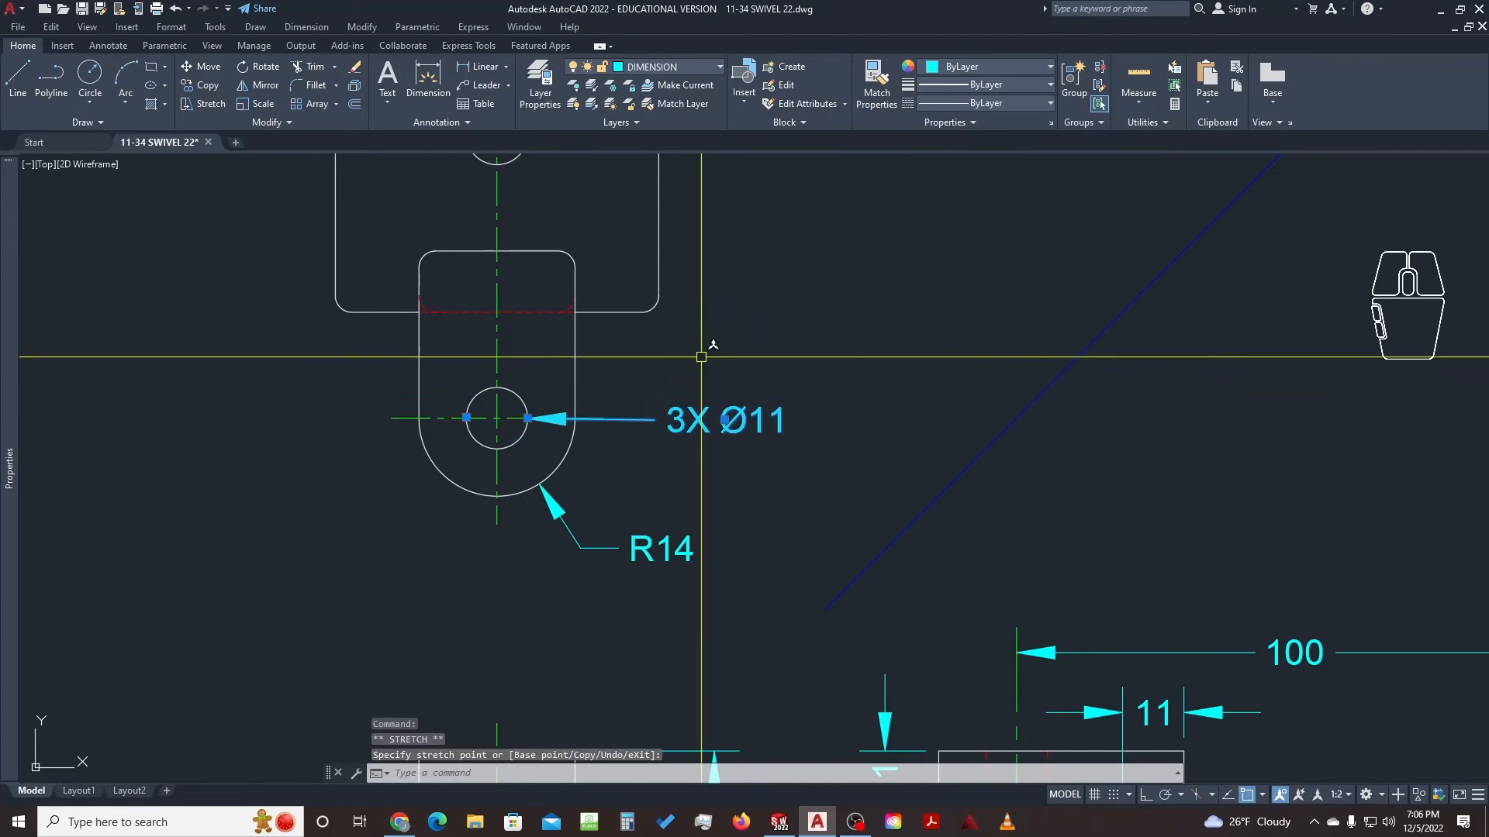
key(Escape)
click(742, 407)
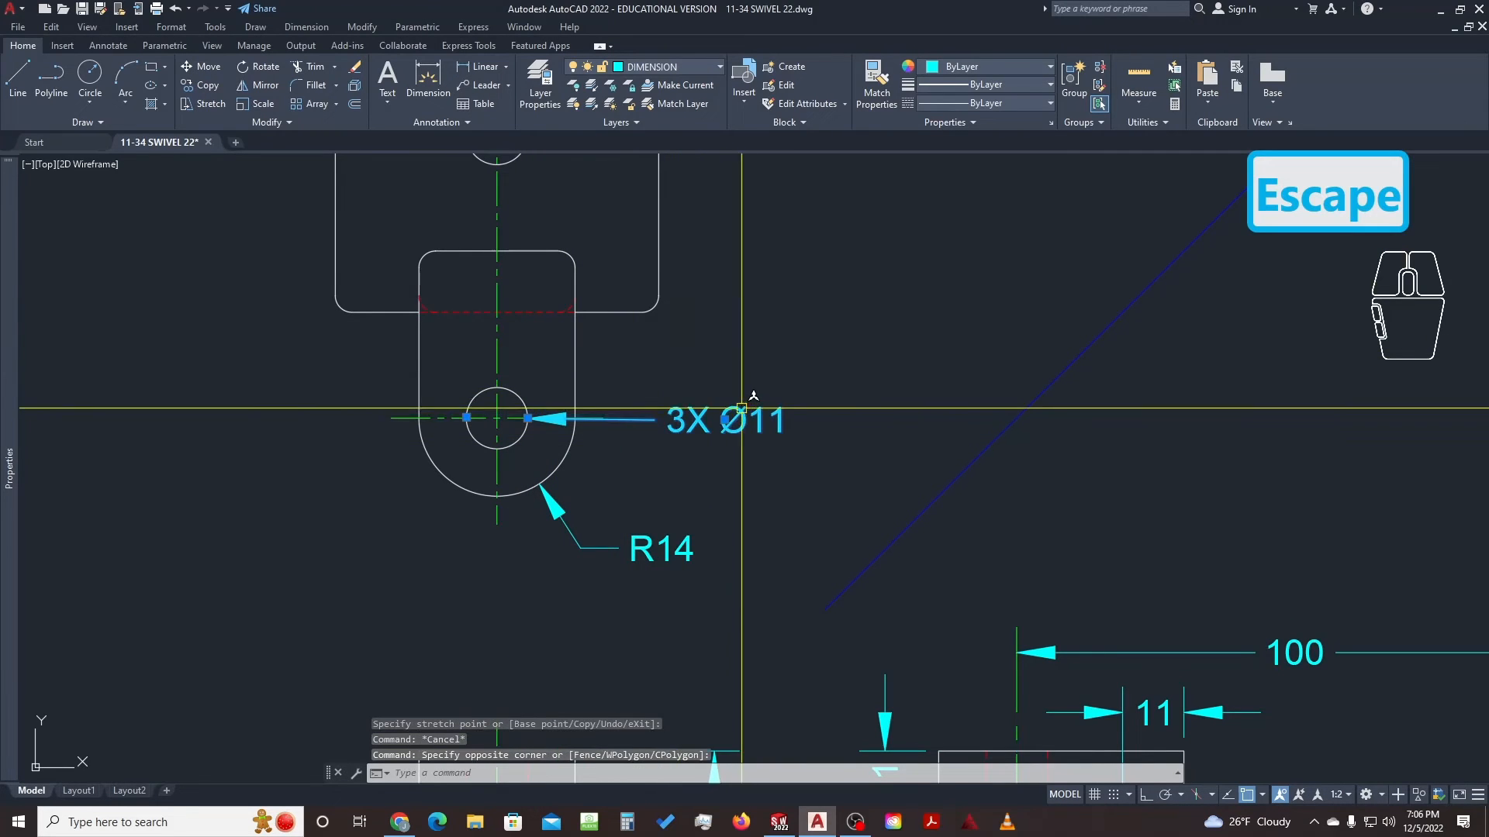
click(725, 420)
click(689, 486)
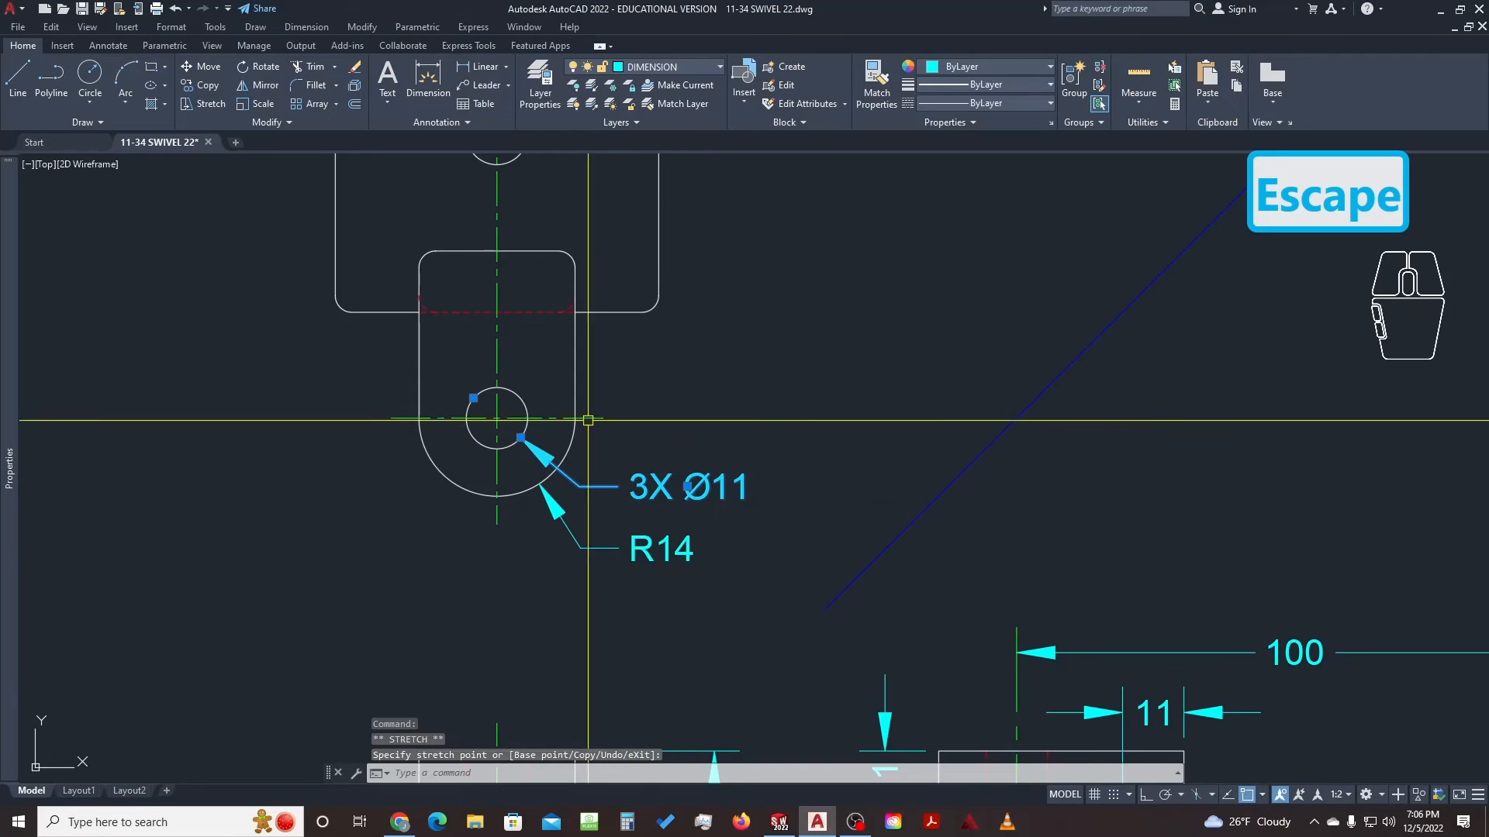
key(Escape)
scroll(771, 397, down, 2)
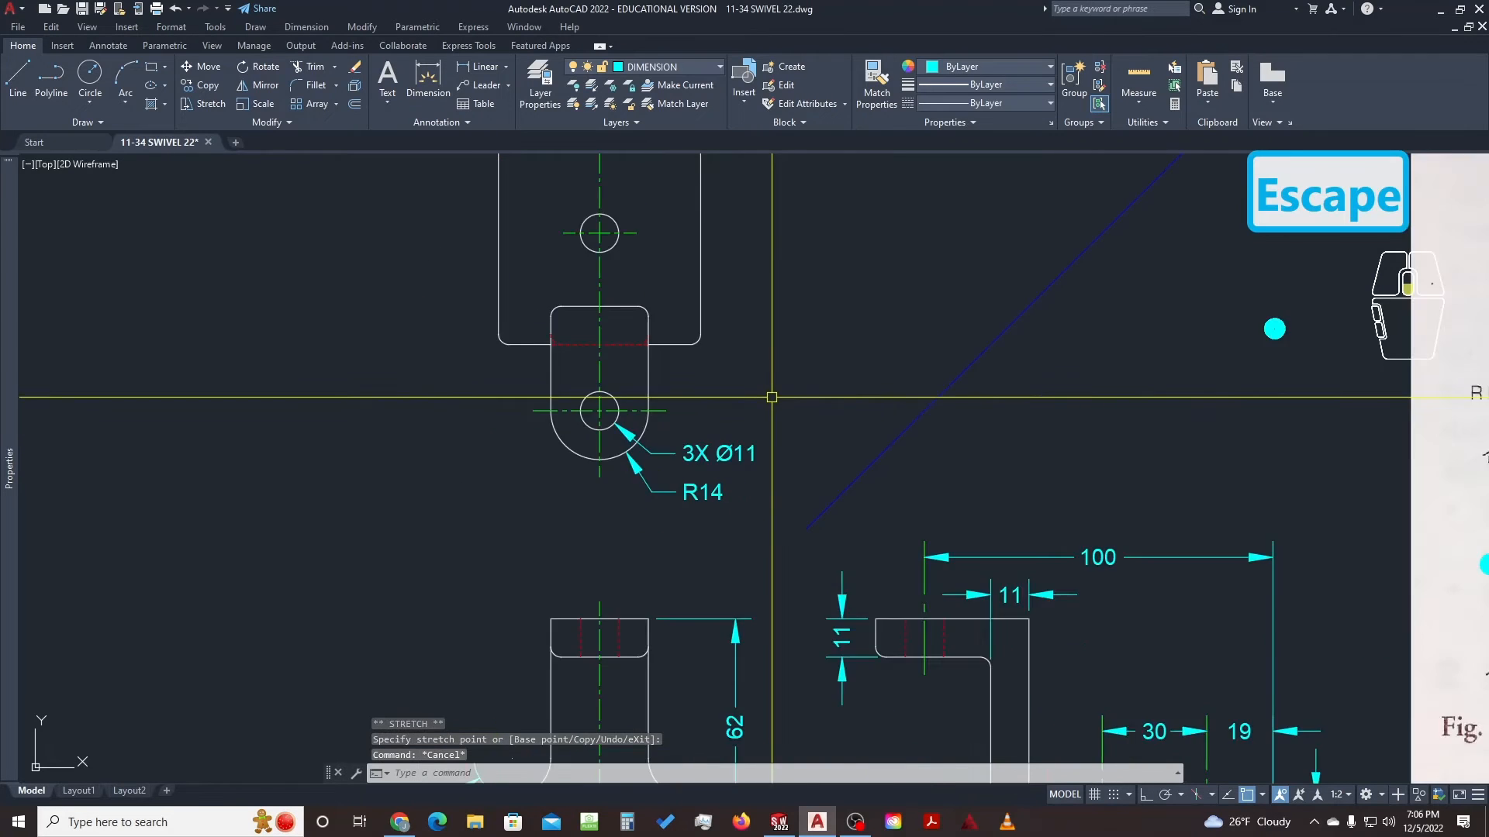
scroll(772, 397, down, 4)
middle_drag(884, 375, 682, 461)
scroll(621, 448, up, 2)
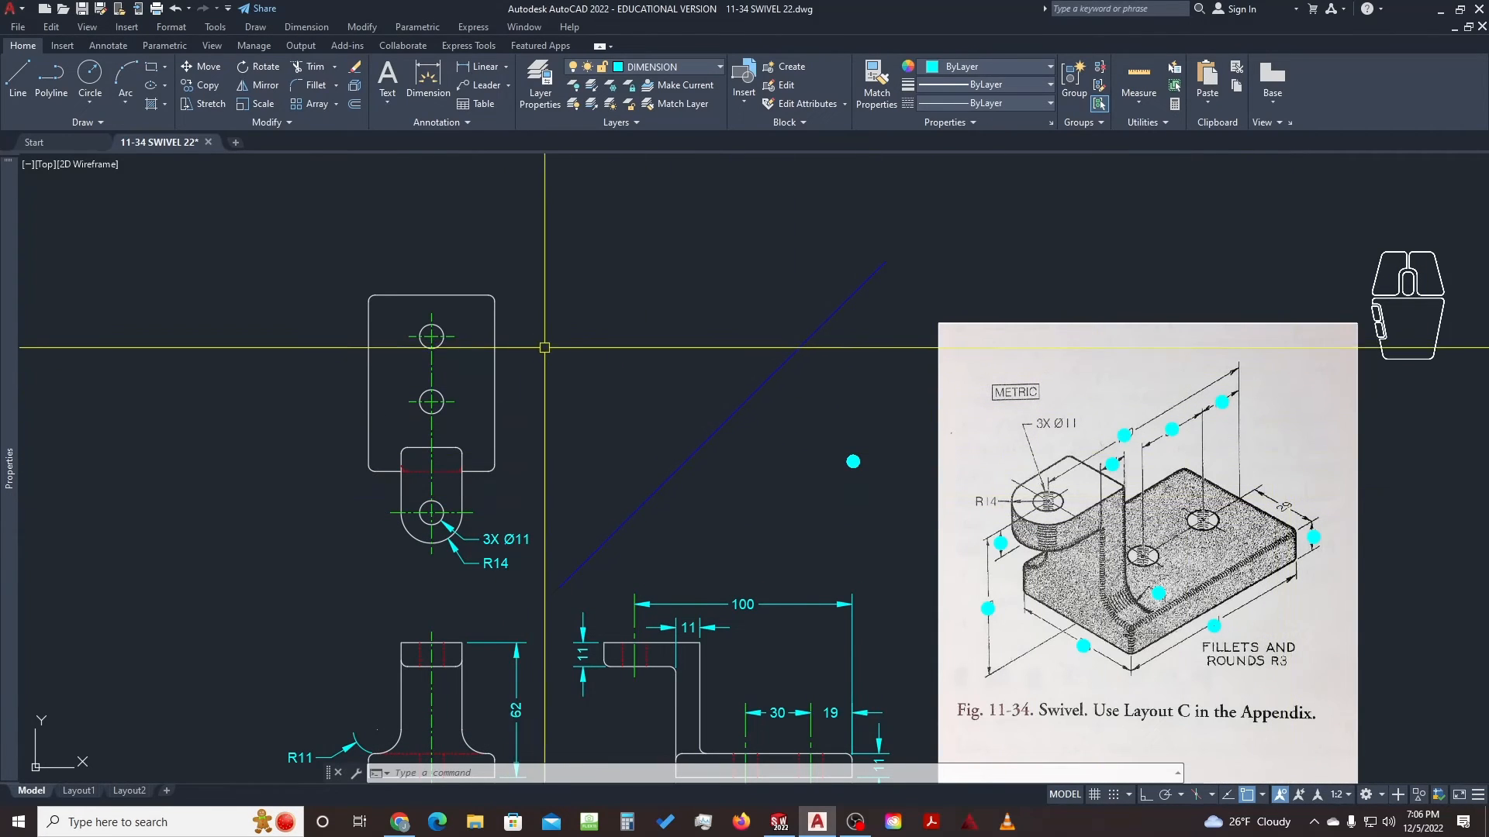
scroll(503, 503, up, 3)
middle_drag(465, 499, 597, 489)
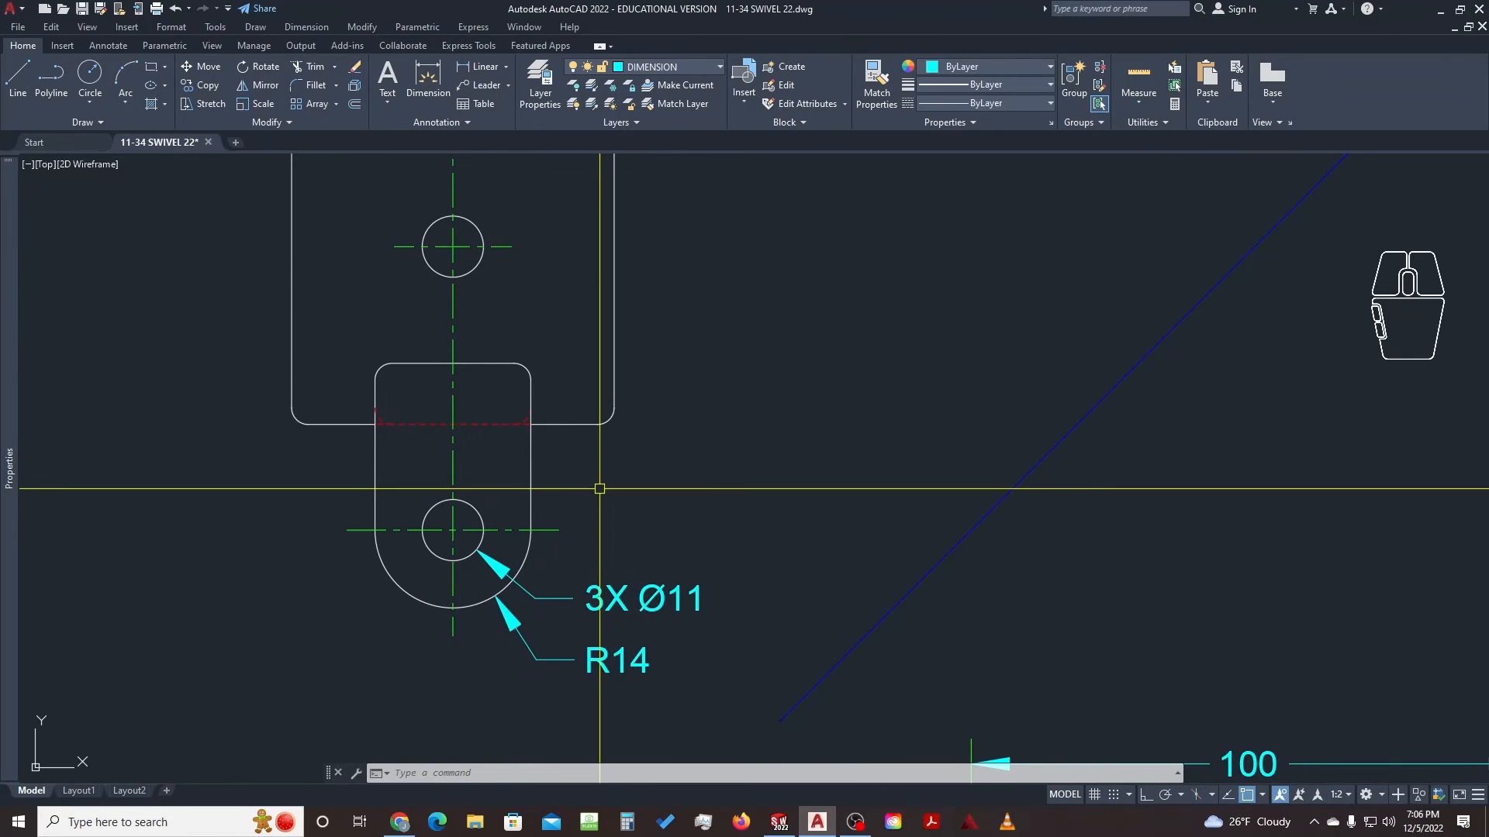
scroll(613, 434, down, 3)
scroll(579, 387, up, 1)
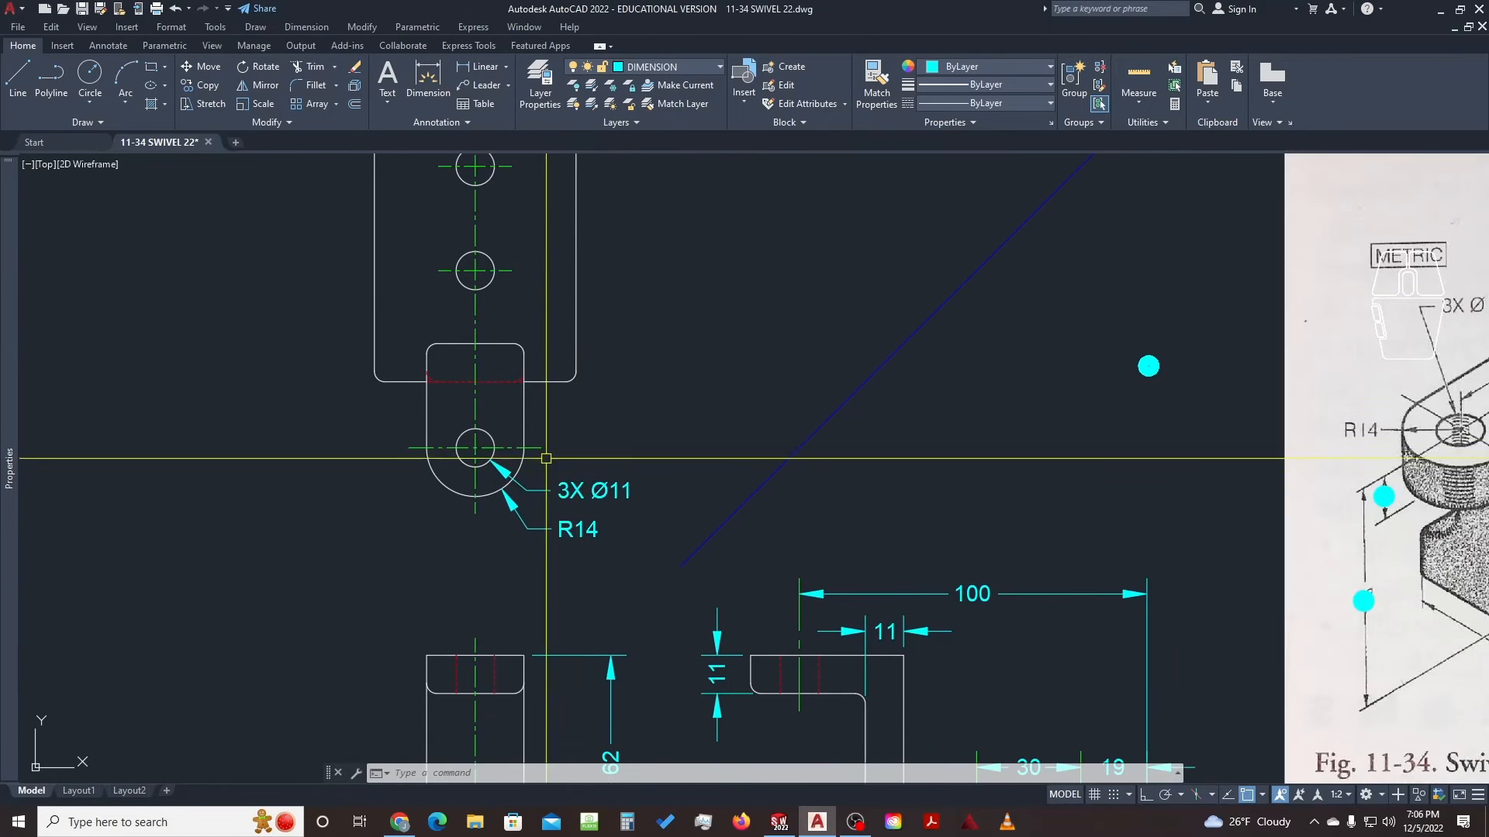
middle_drag(578, 390, 590, 356)
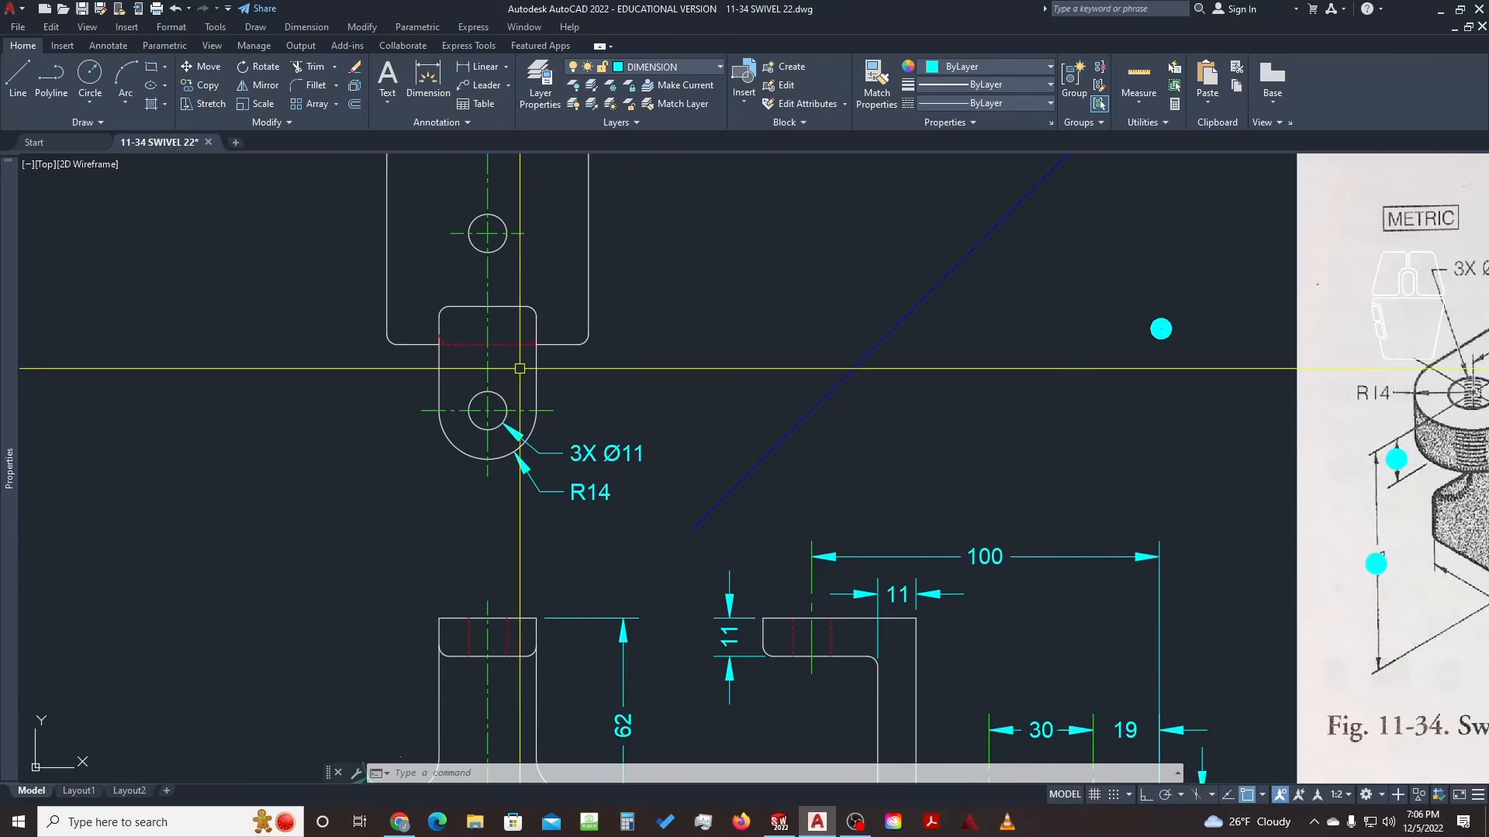
middle_drag(599, 593, 651, 436)
mouse_move(653, 344)
middle_down()
mouse_move(659, 616)
mouse_move(644, 455)
middle_up()
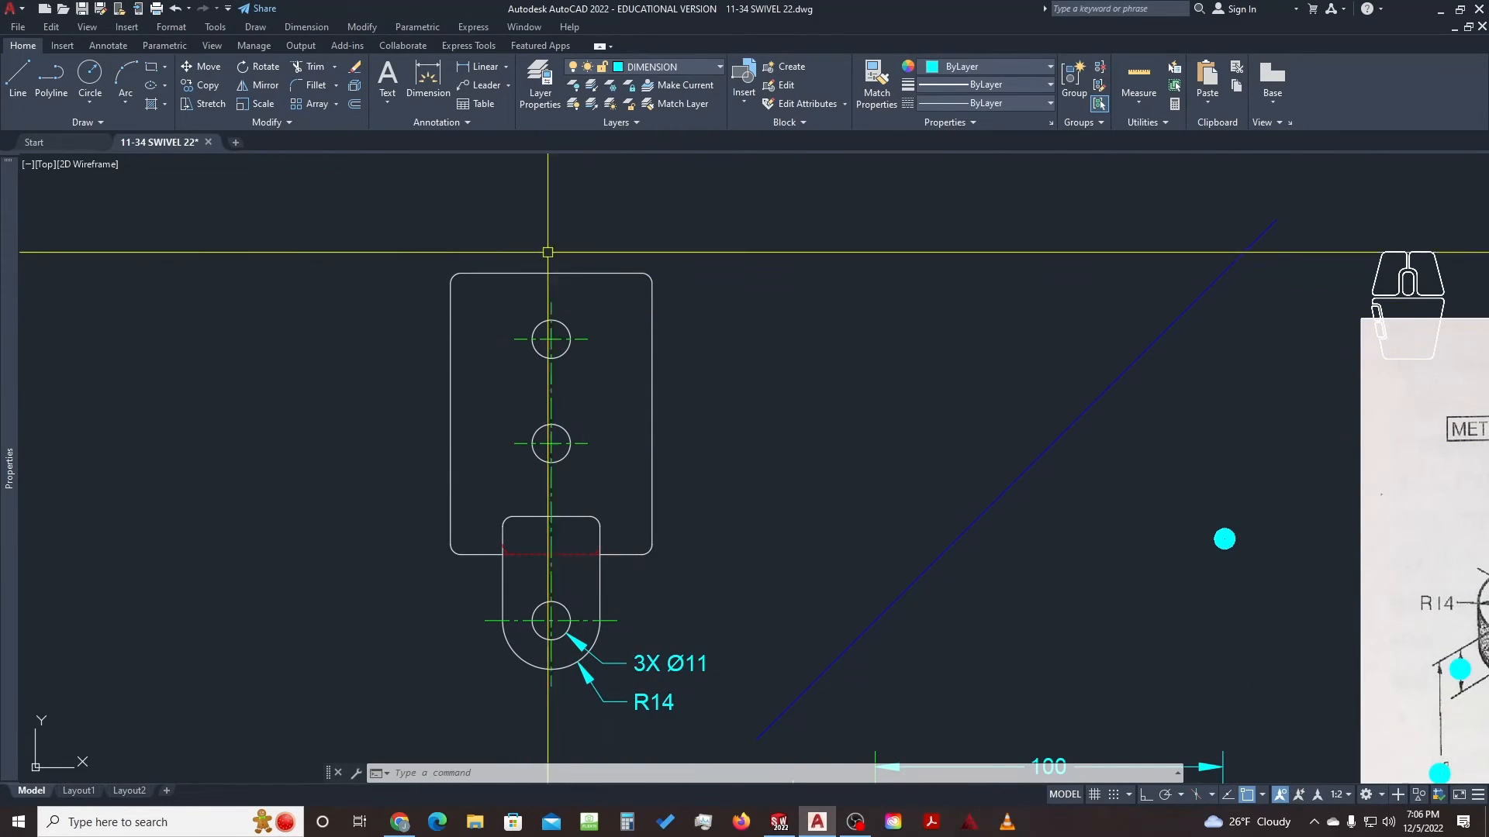
middle_drag(576, 576, 616, 438)
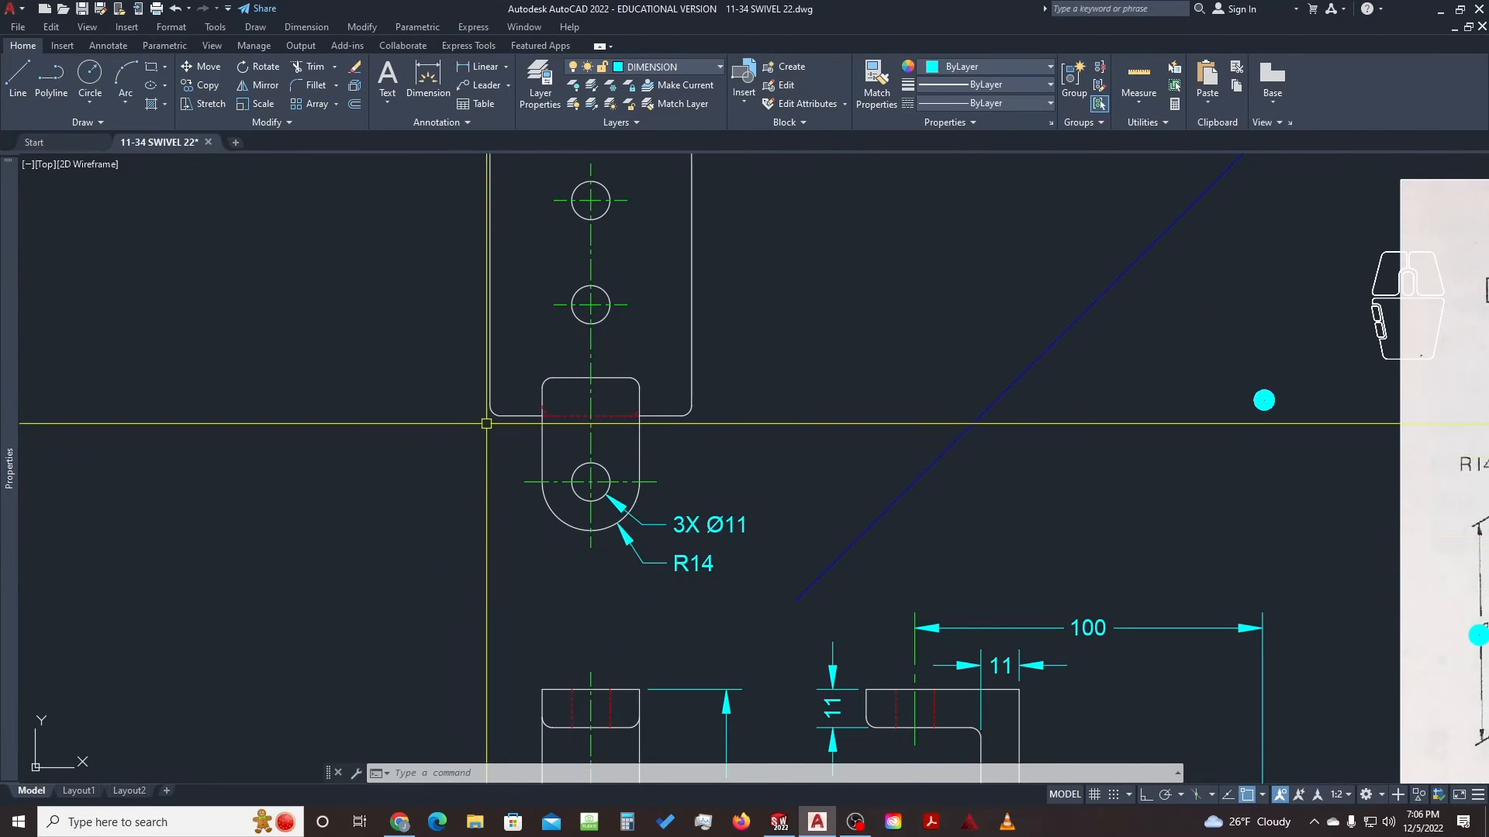
scroll(466, 443, down, 2)
middle_drag(698, 551, 732, 443)
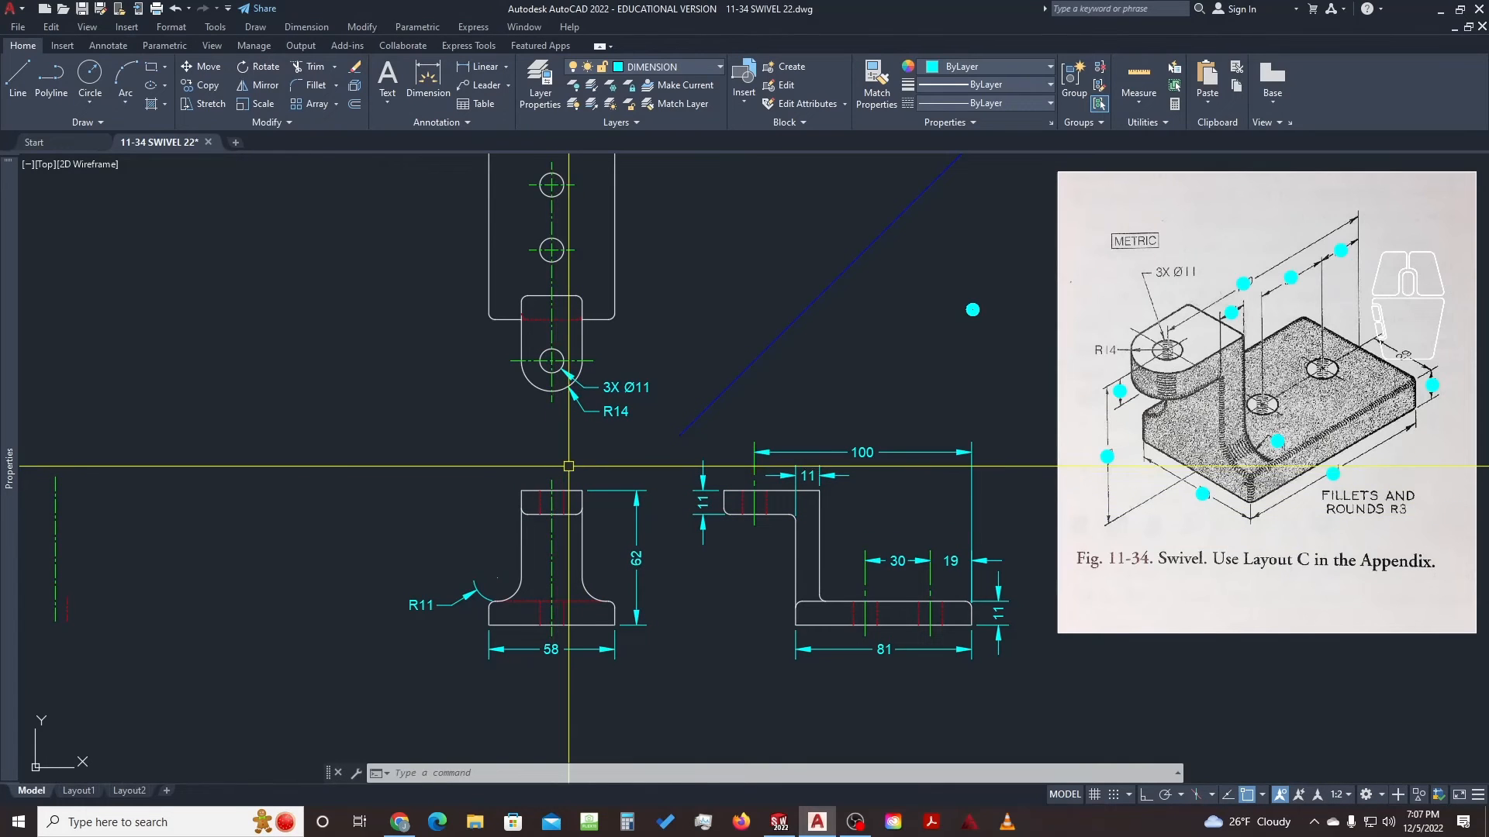
middle_drag(577, 429, 576, 473)
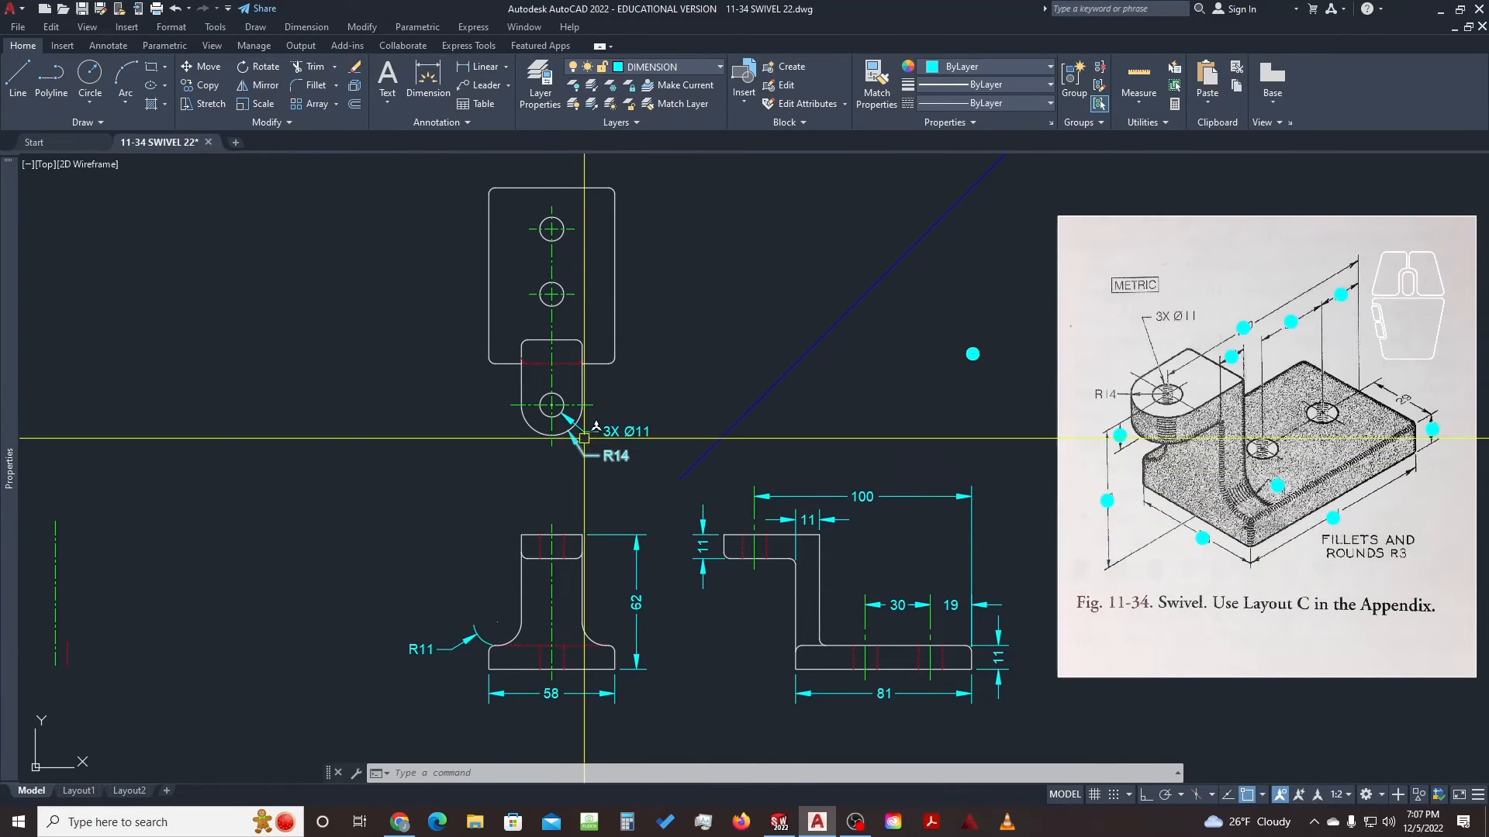
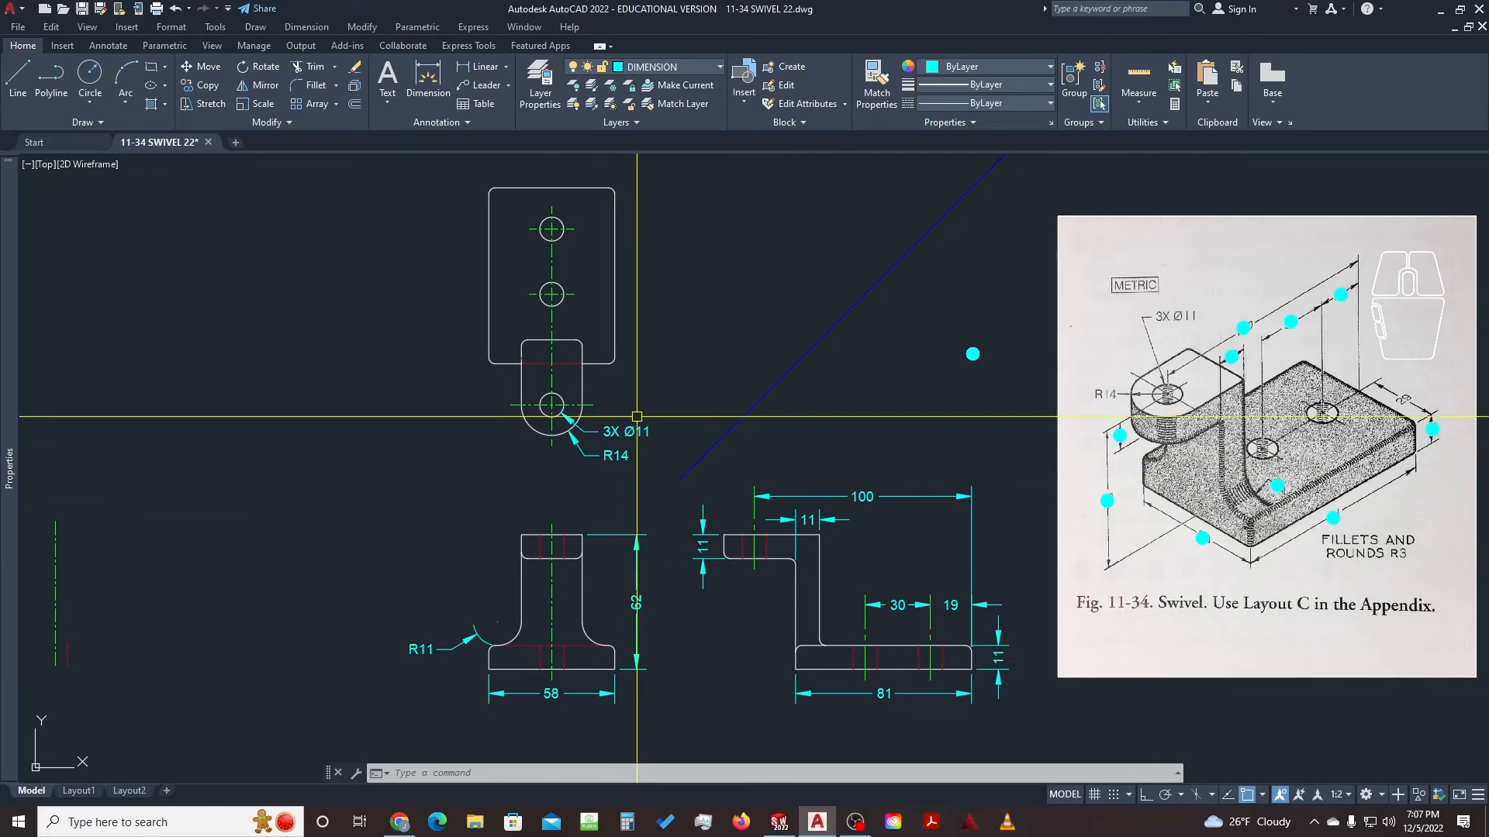
Mirror the 3X Ø11 and R14 callouts about the hole's vertical centreline, keeping the originals
scroll(632, 419, up, 2)
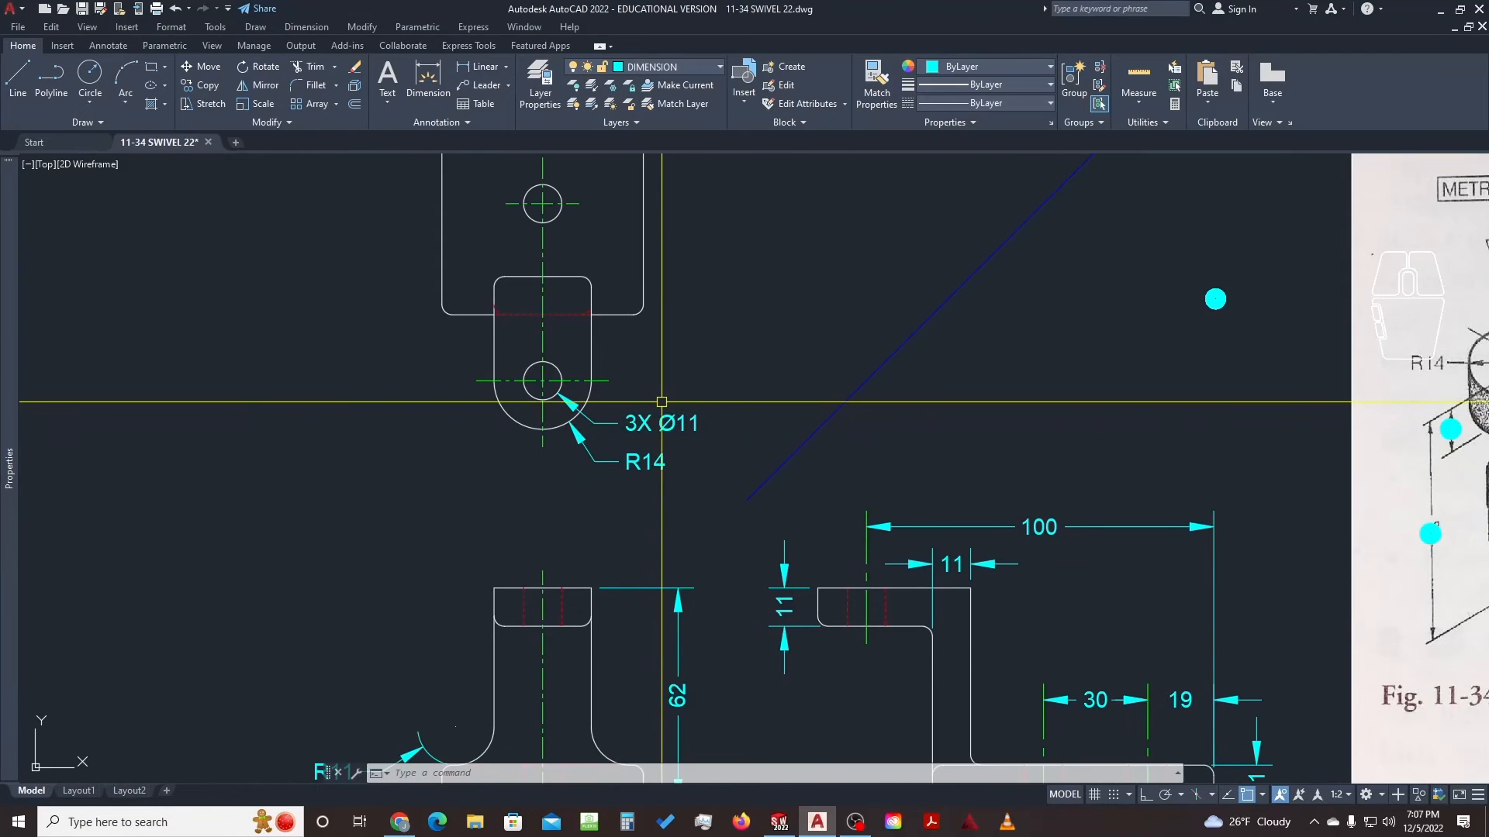
click(707, 396)
click(616, 512)
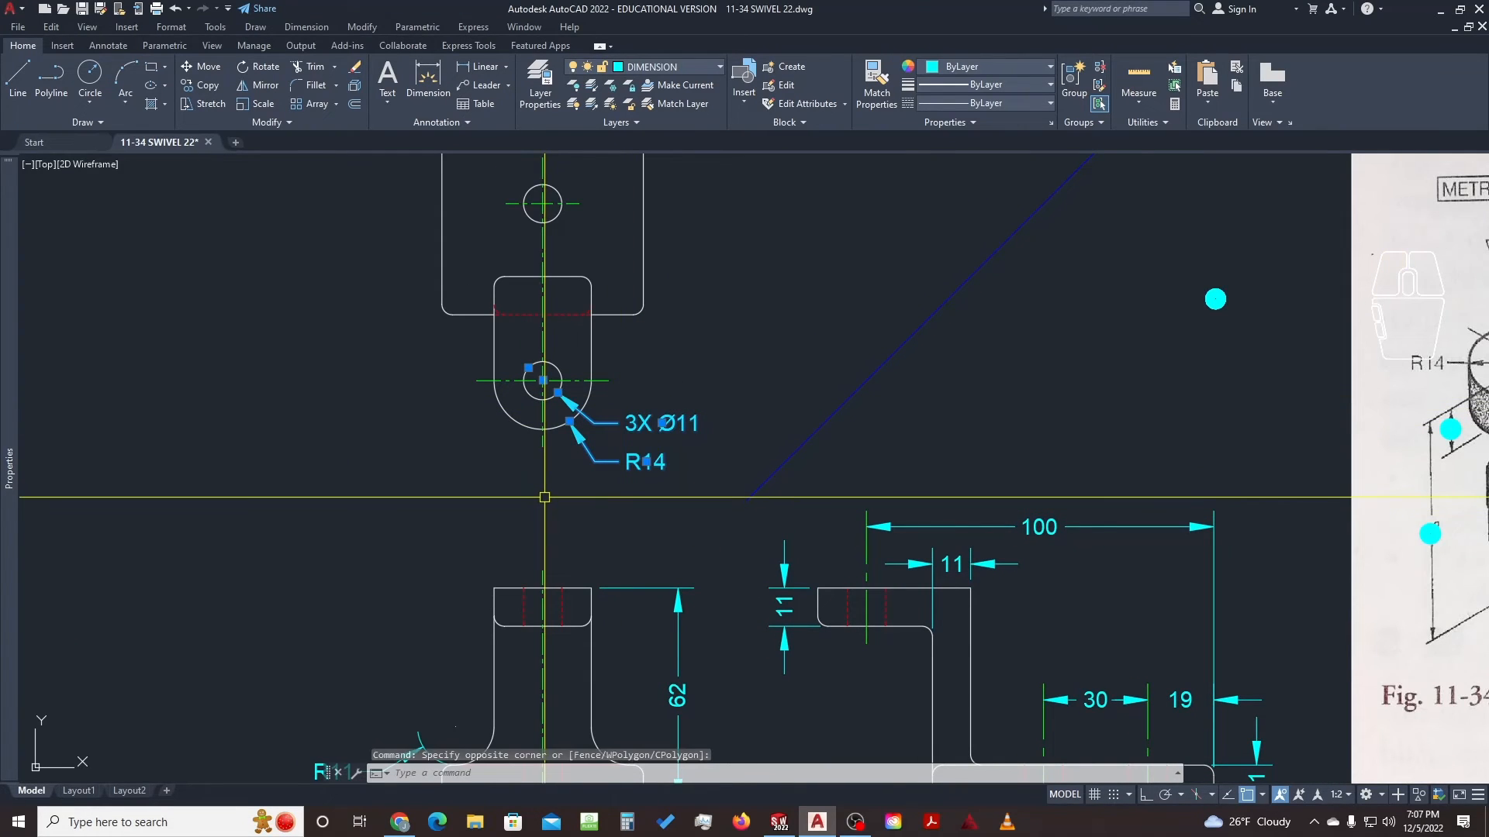
text(rr)
key(space)
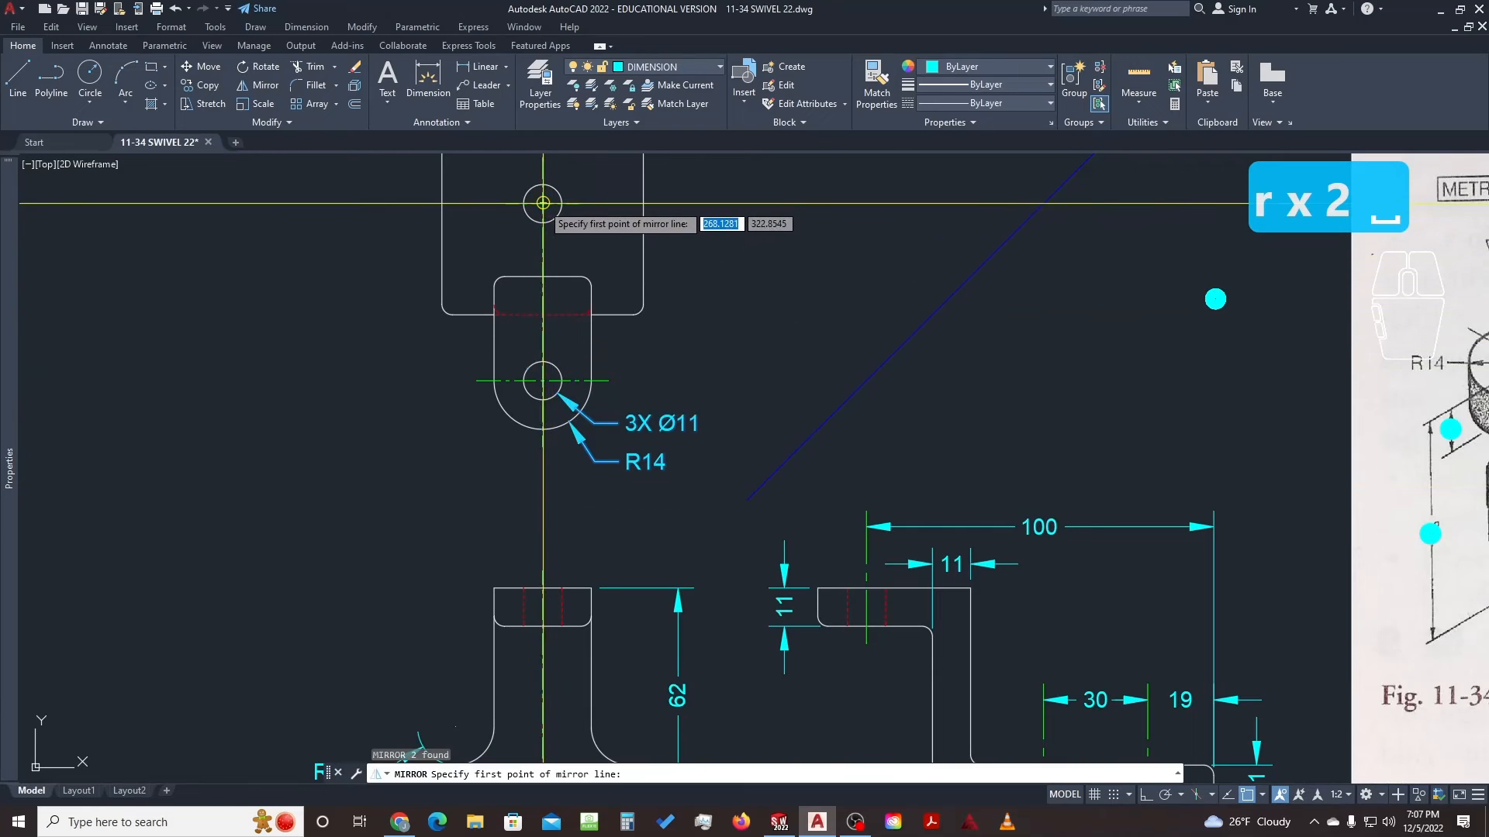
click(542, 203)
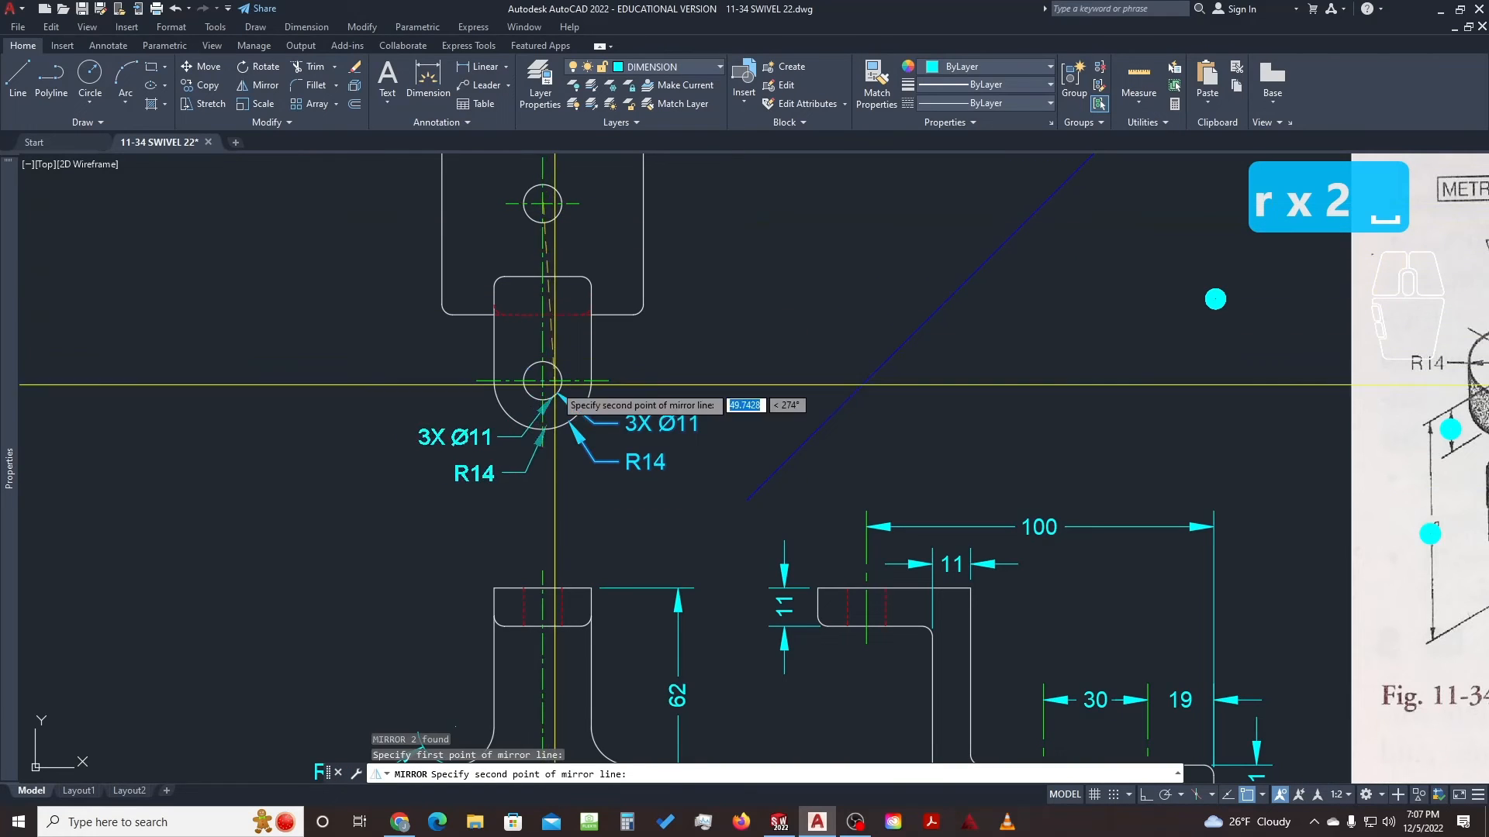
click(542, 446)
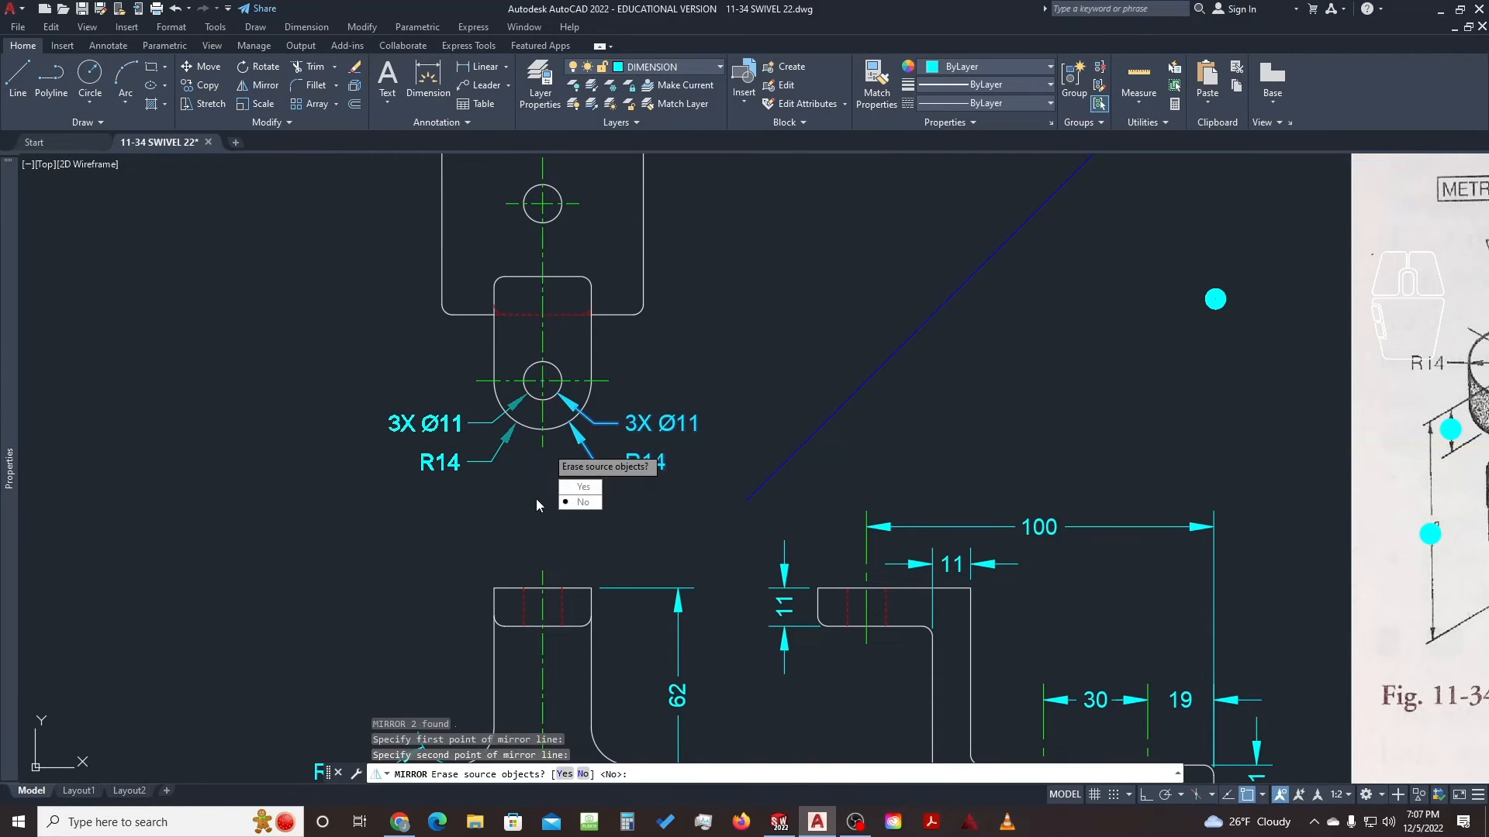
key(space)
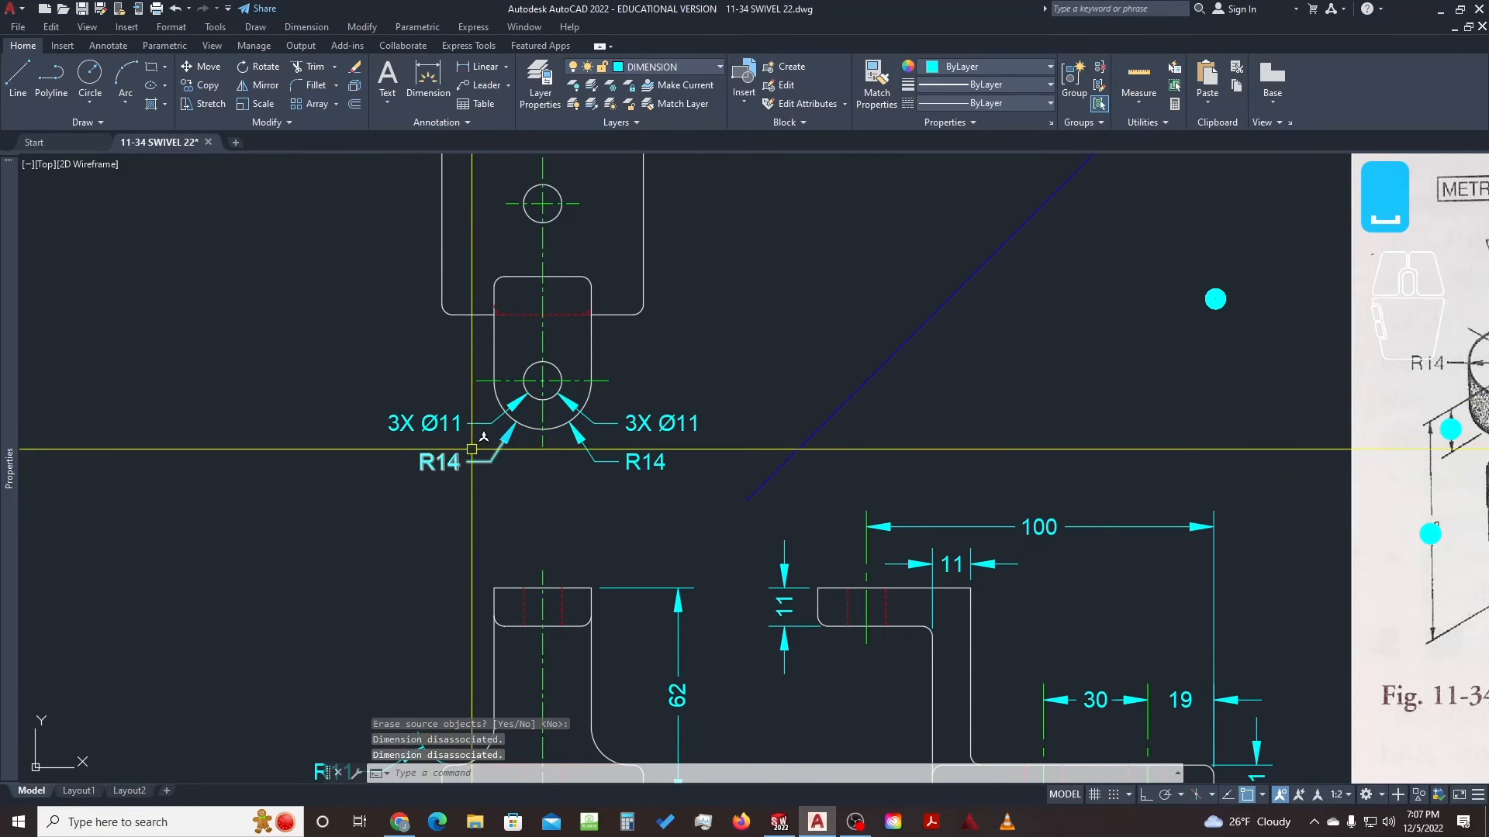
Erase the original right-side 3X Ø11 and R14 callouts
click(687, 491)
text(e)
key(space)
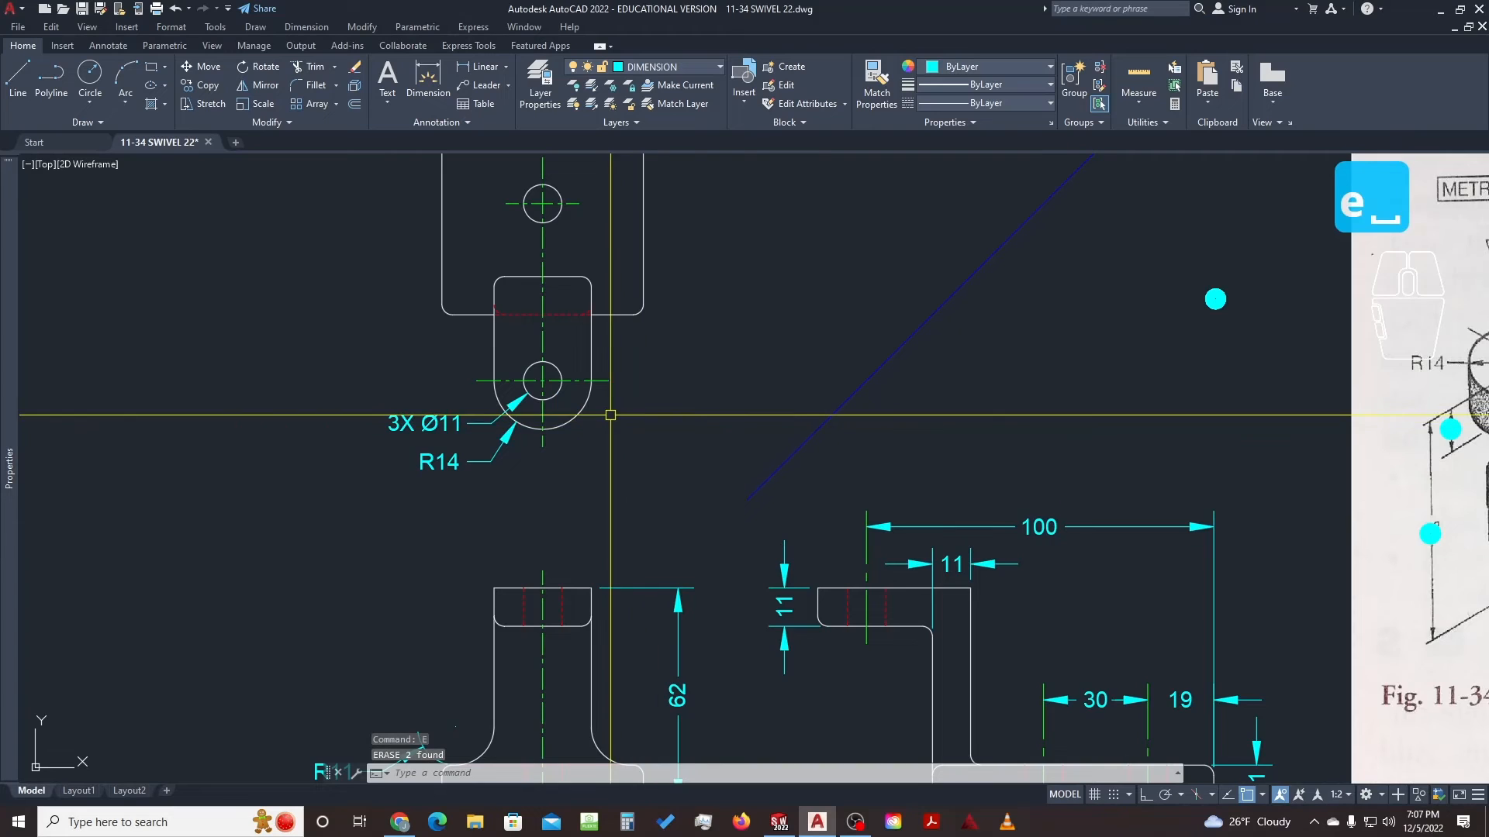
middle_drag(610, 415, 634, 396)
Dimension the rounded end from the arc bottom to the right edge, placing the 29 below
text(d)
key(space)
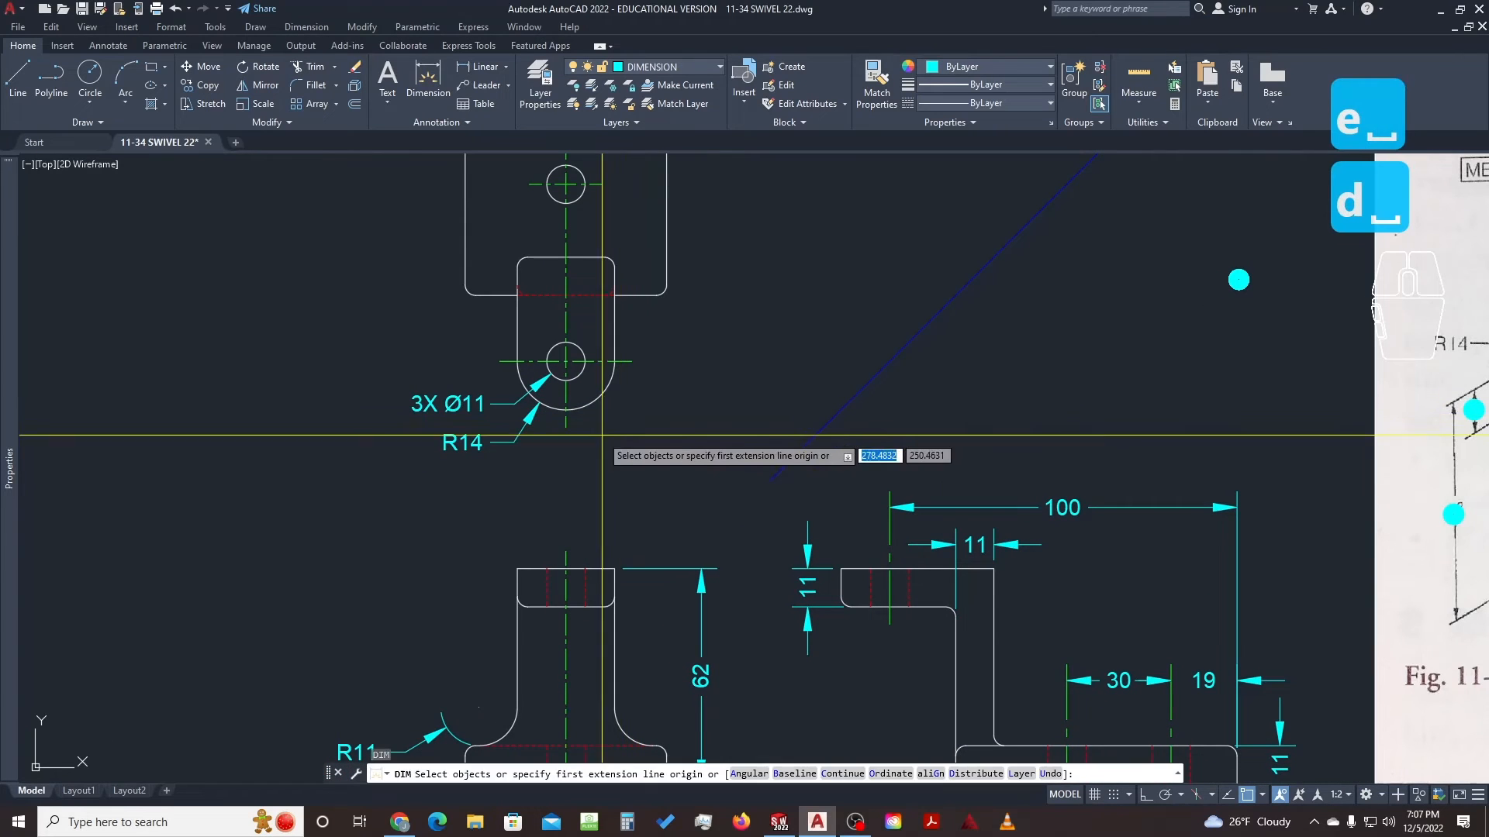
click(566, 408)
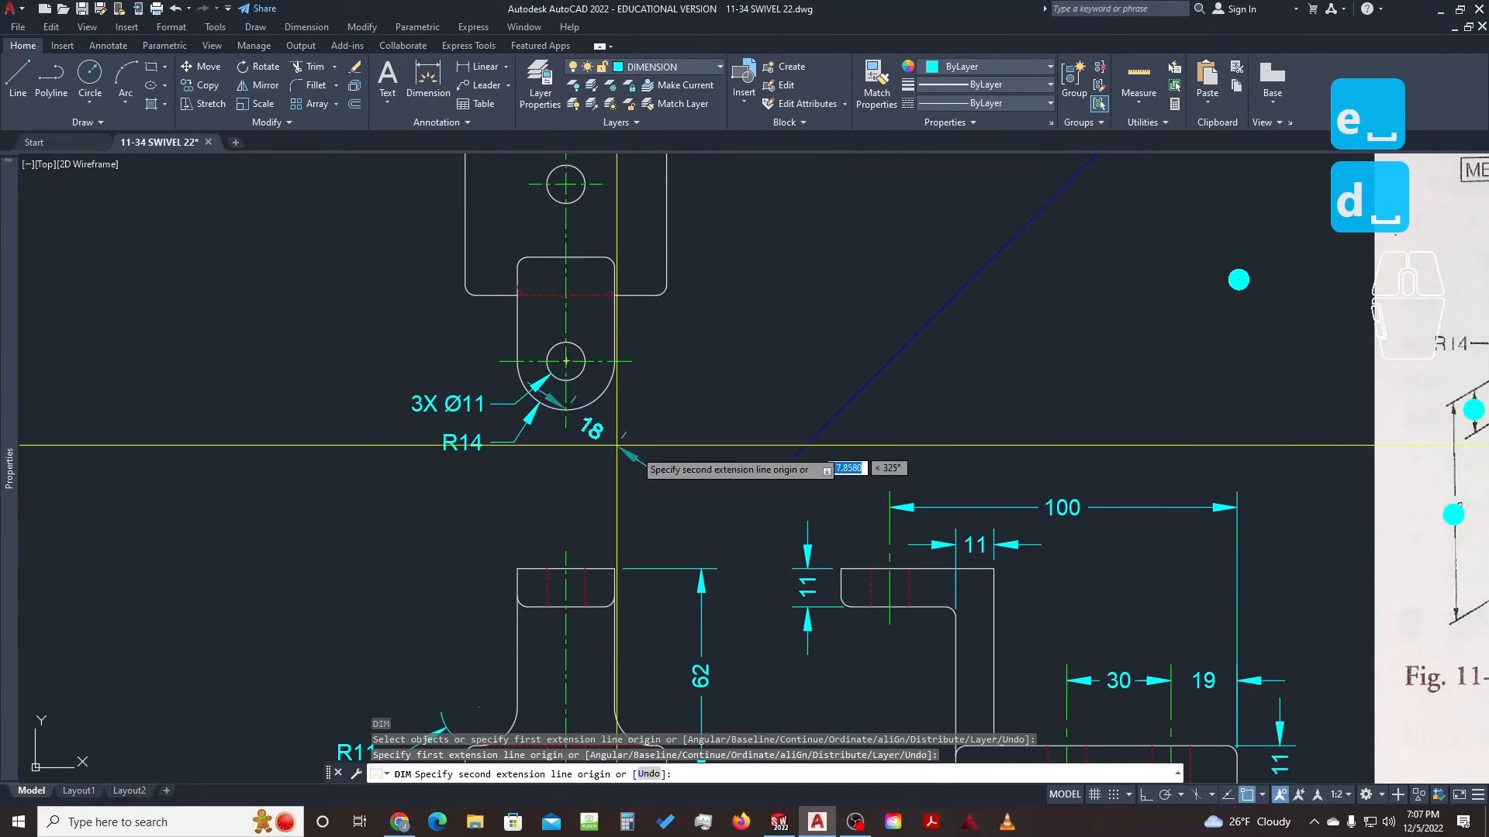
scroll(659, 278, up, 5)
scroll(653, 279, up, 3)
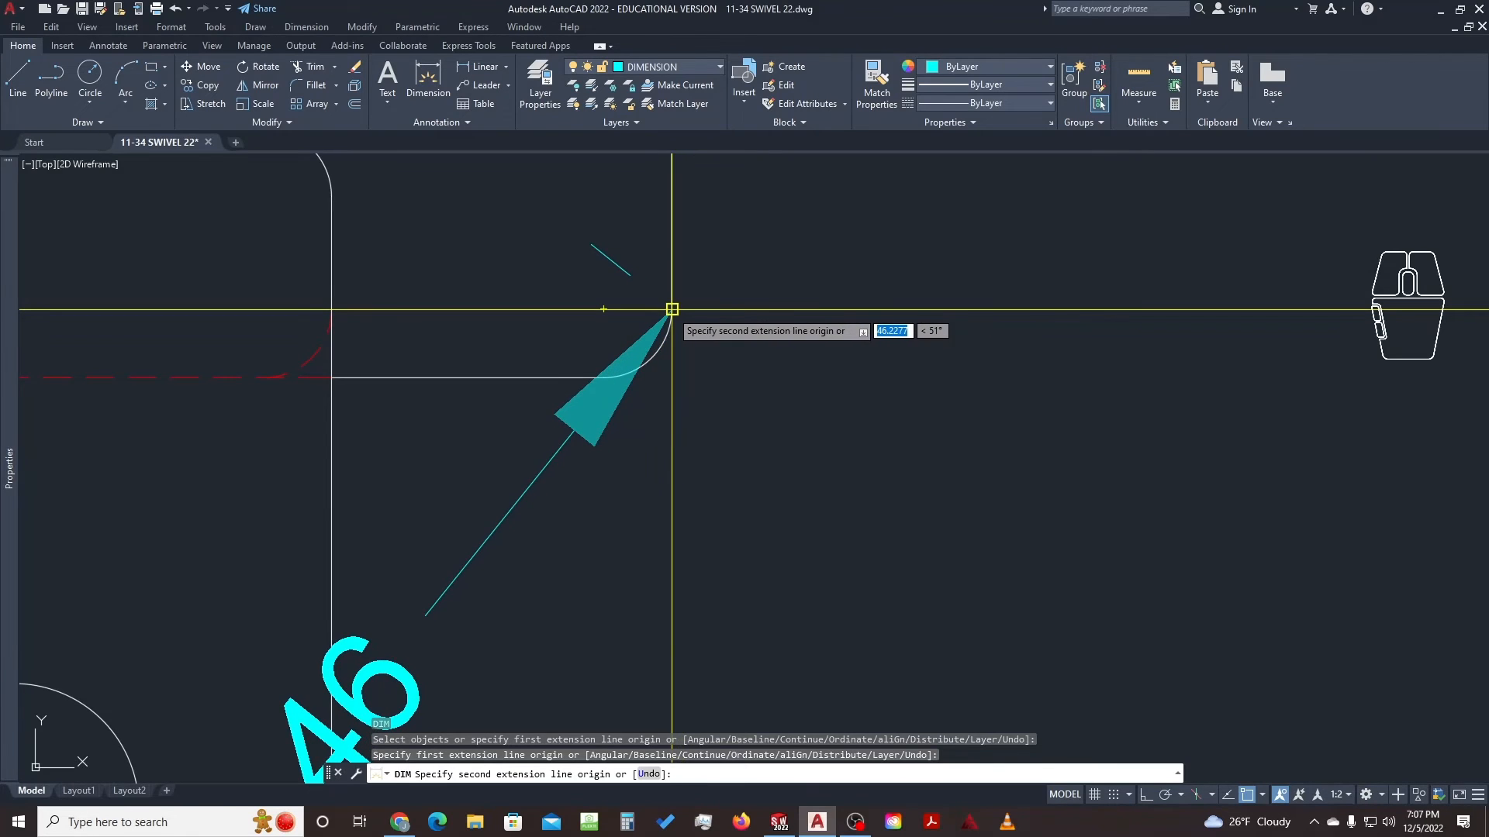
click(671, 309)
scroll(682, 364, down, 5)
middle_drag(564, 514, 657, 405)
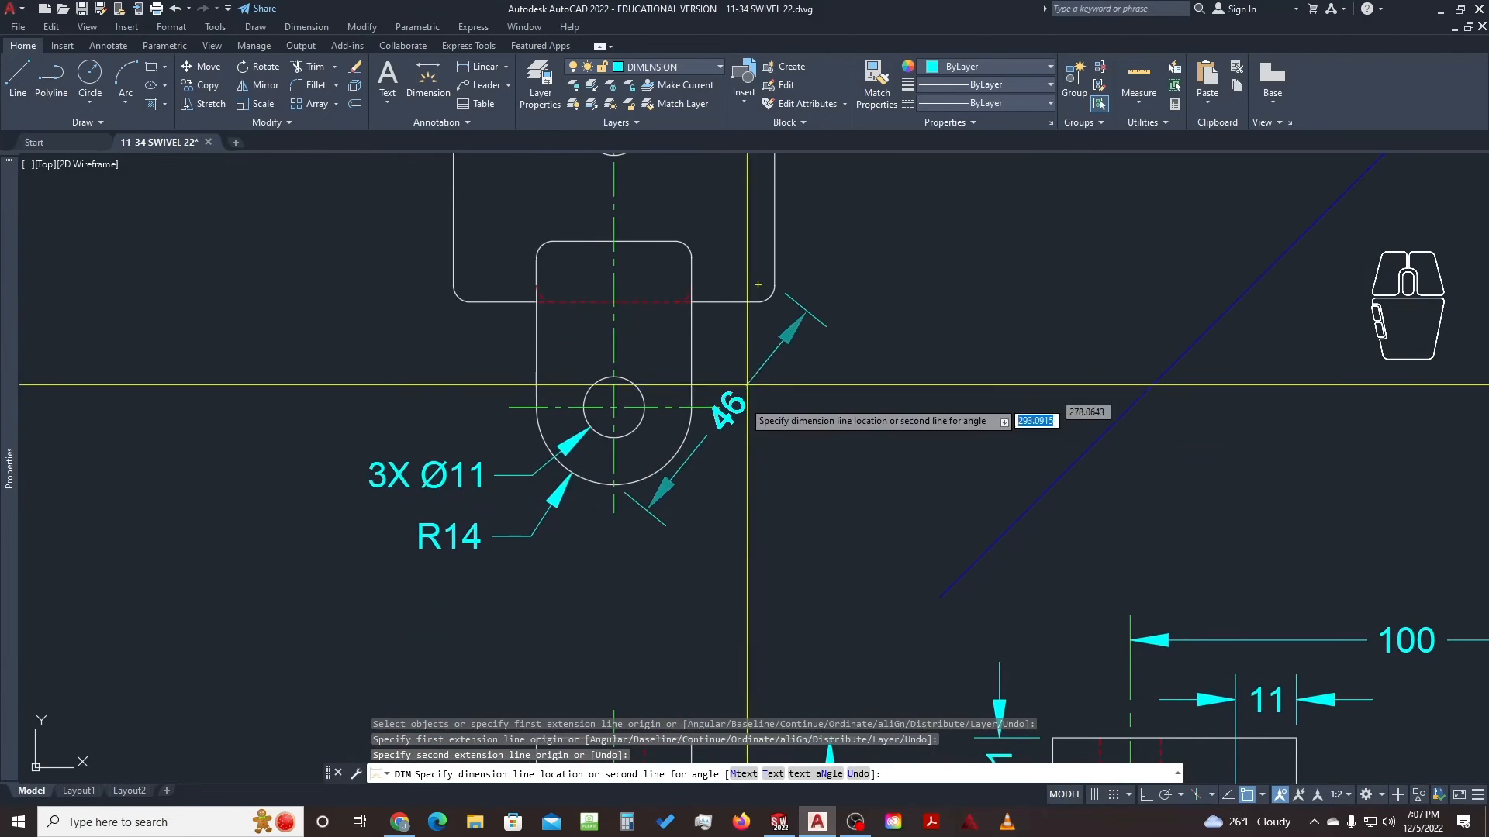
click(635, 556)
key(Escape)
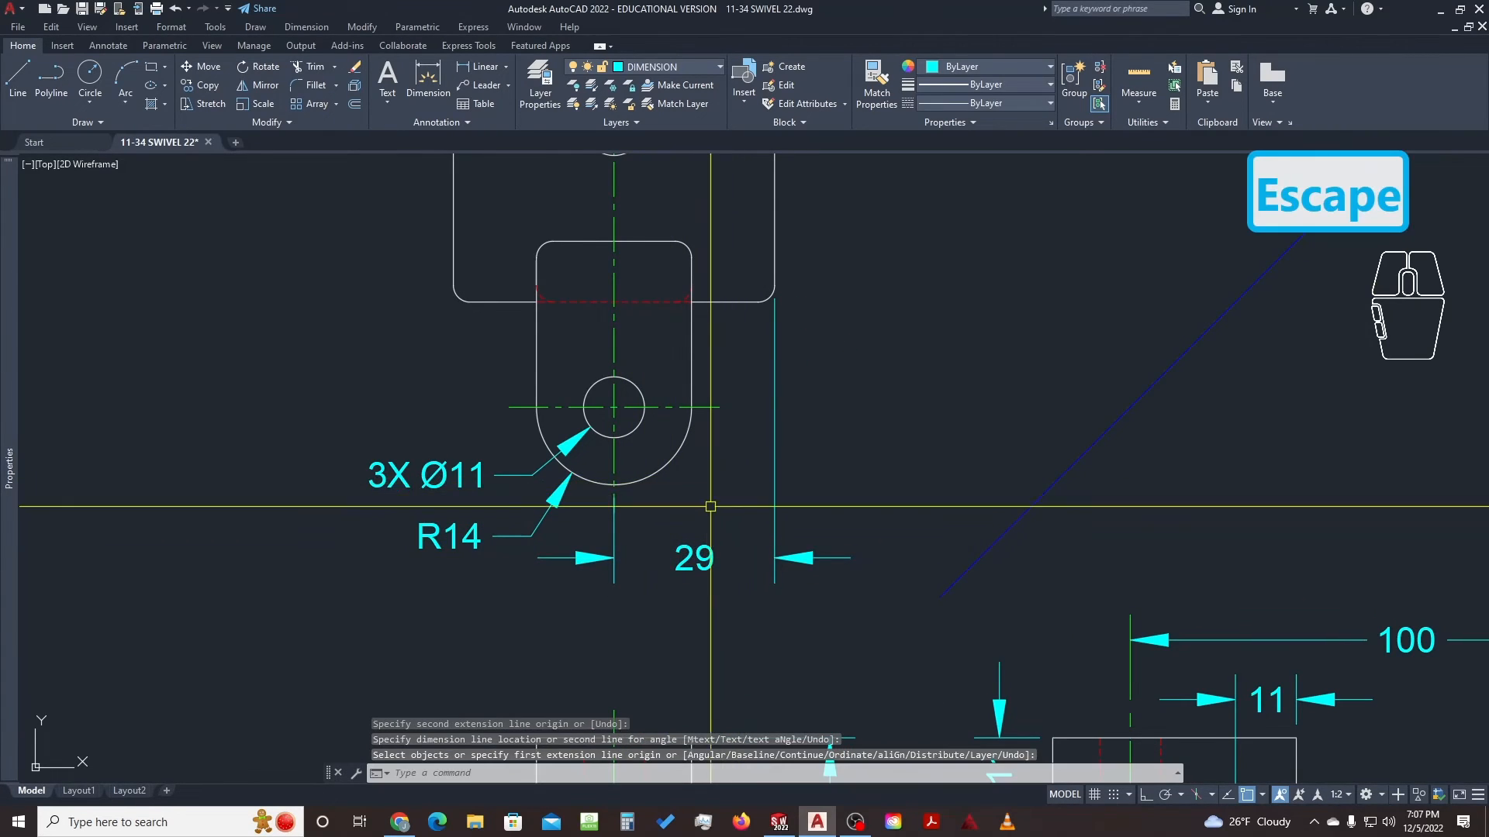
Turn off the 29 dimension's first extension line in Properties
scroll(684, 542, down, 3)
middle_drag(684, 543, 682, 403)
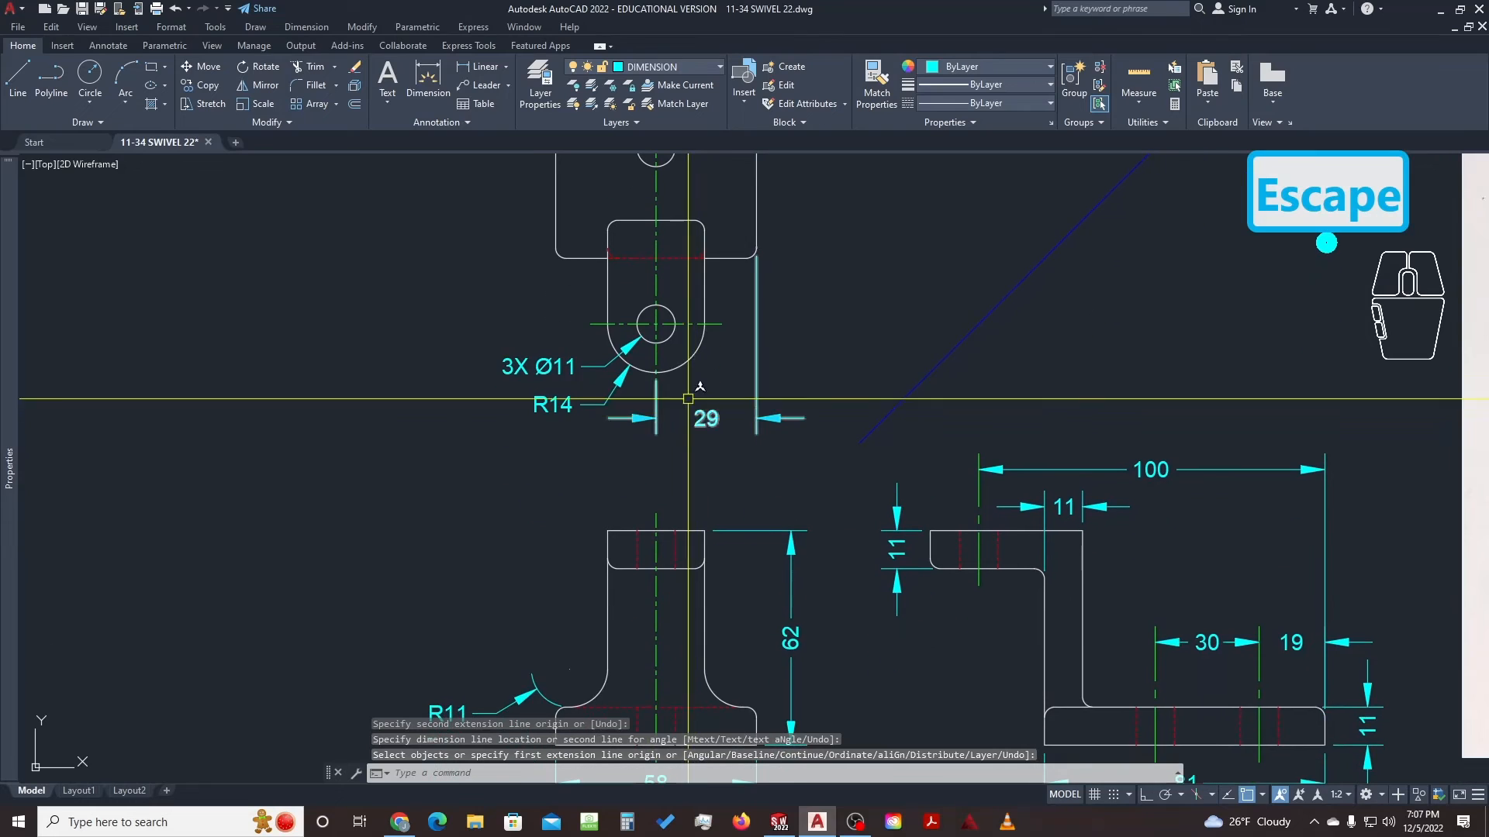
scroll(681, 326, up, 2)
click(650, 353)
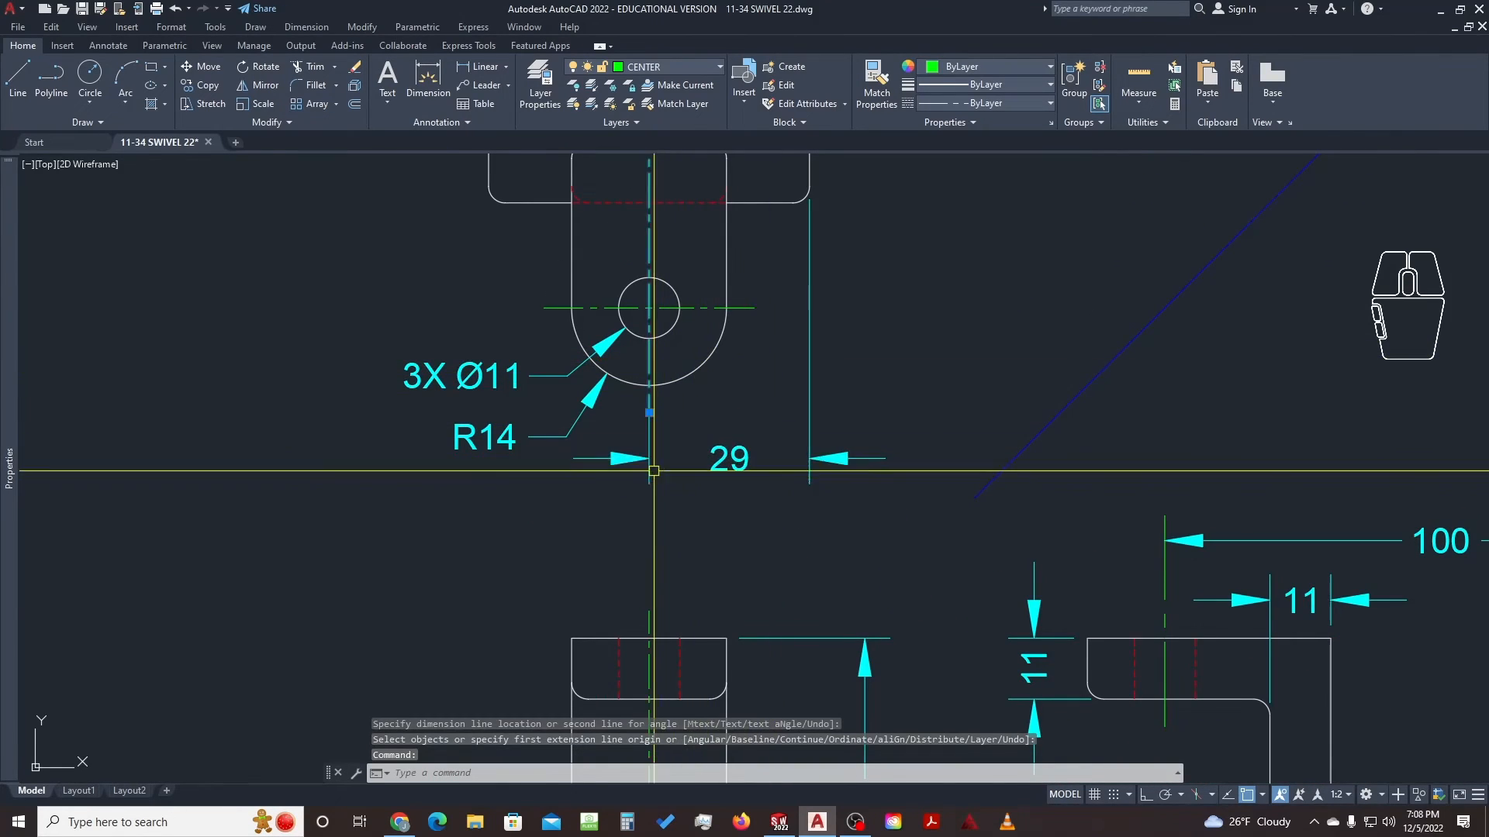
click(650, 412)
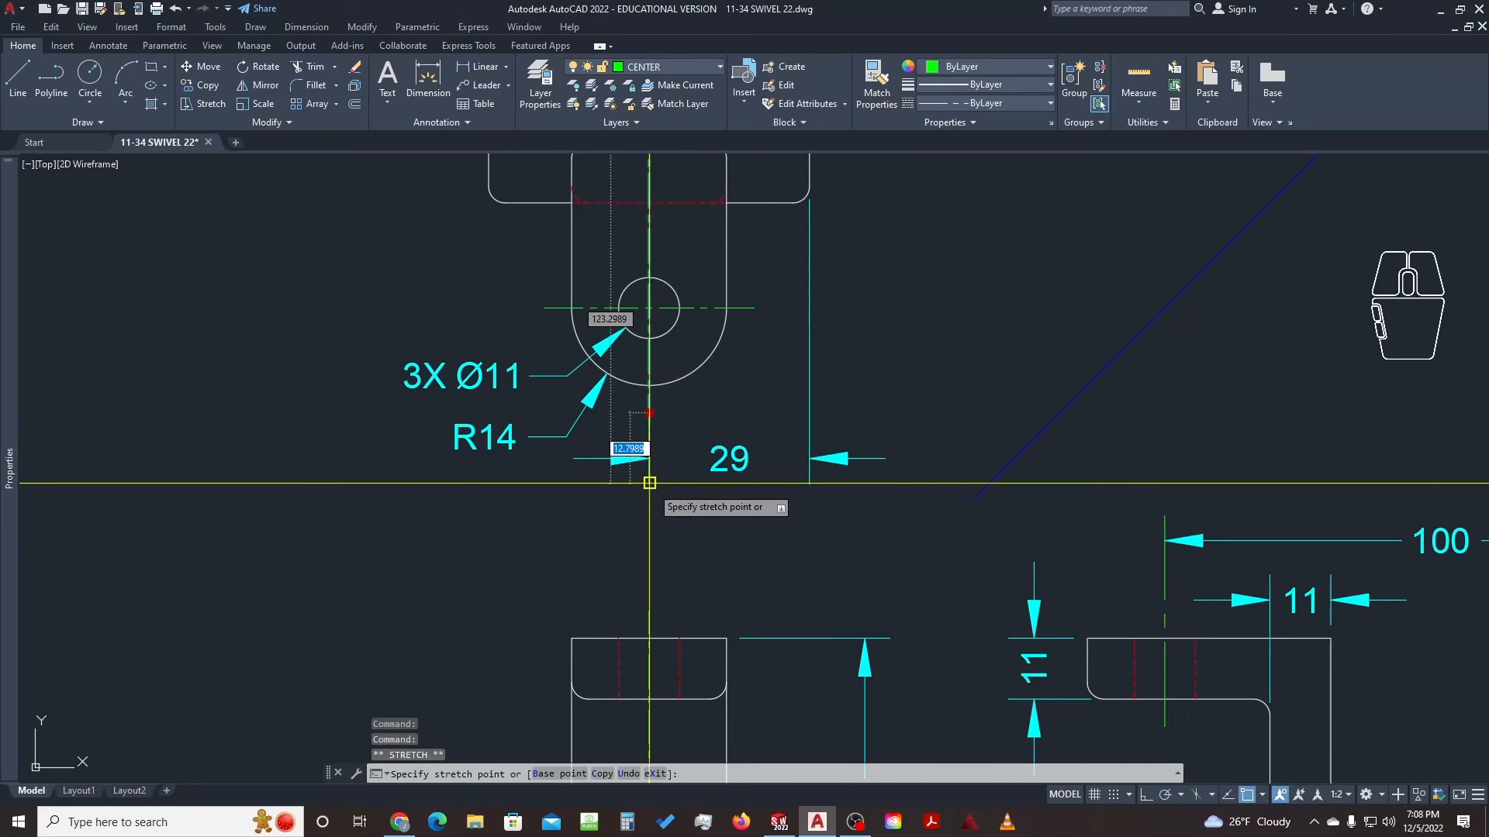
key(Escape)
click(643, 457)
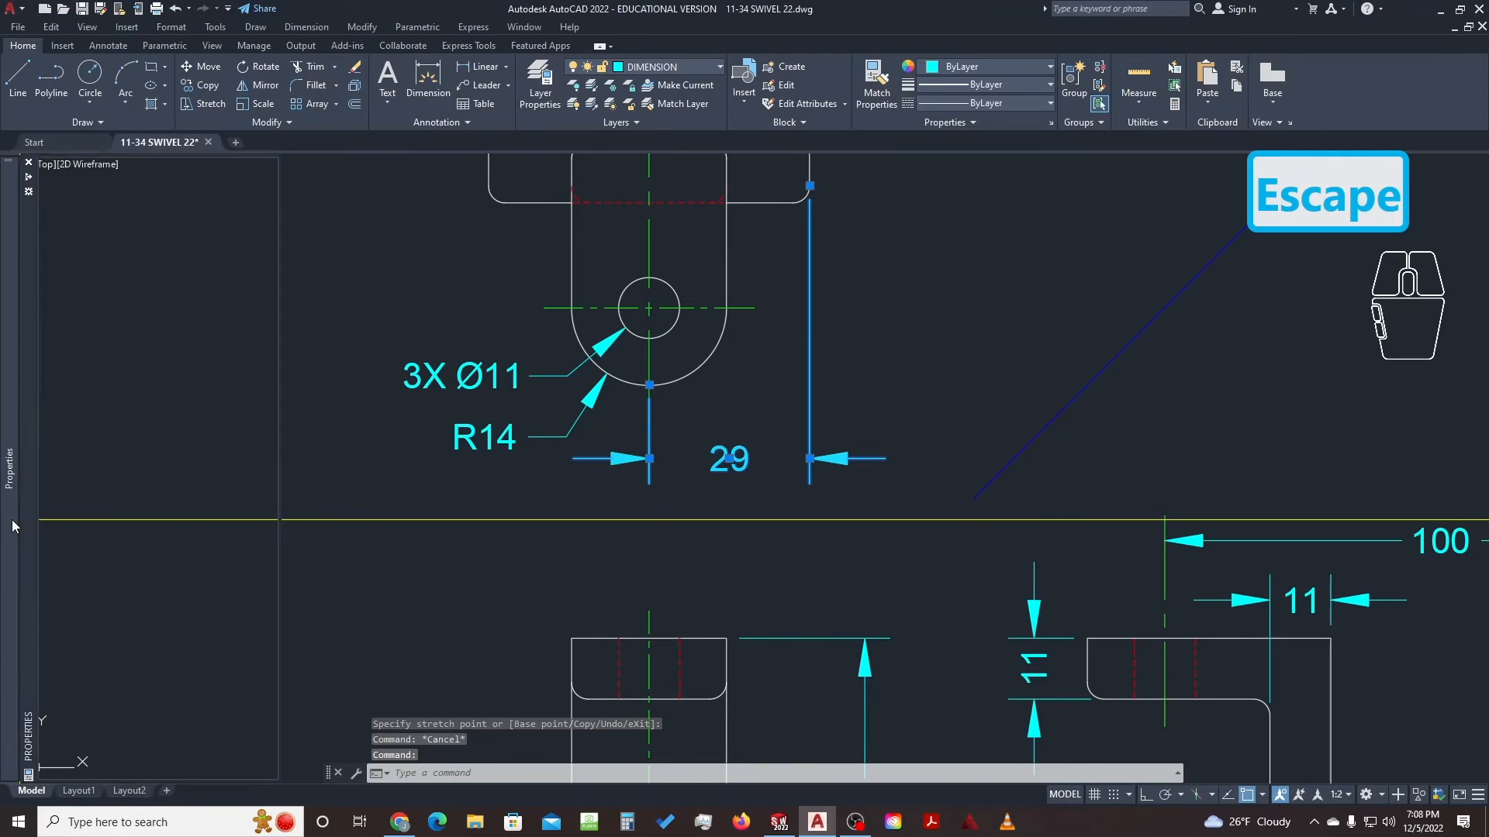
mouse_move(9, 515)
click(203, 612)
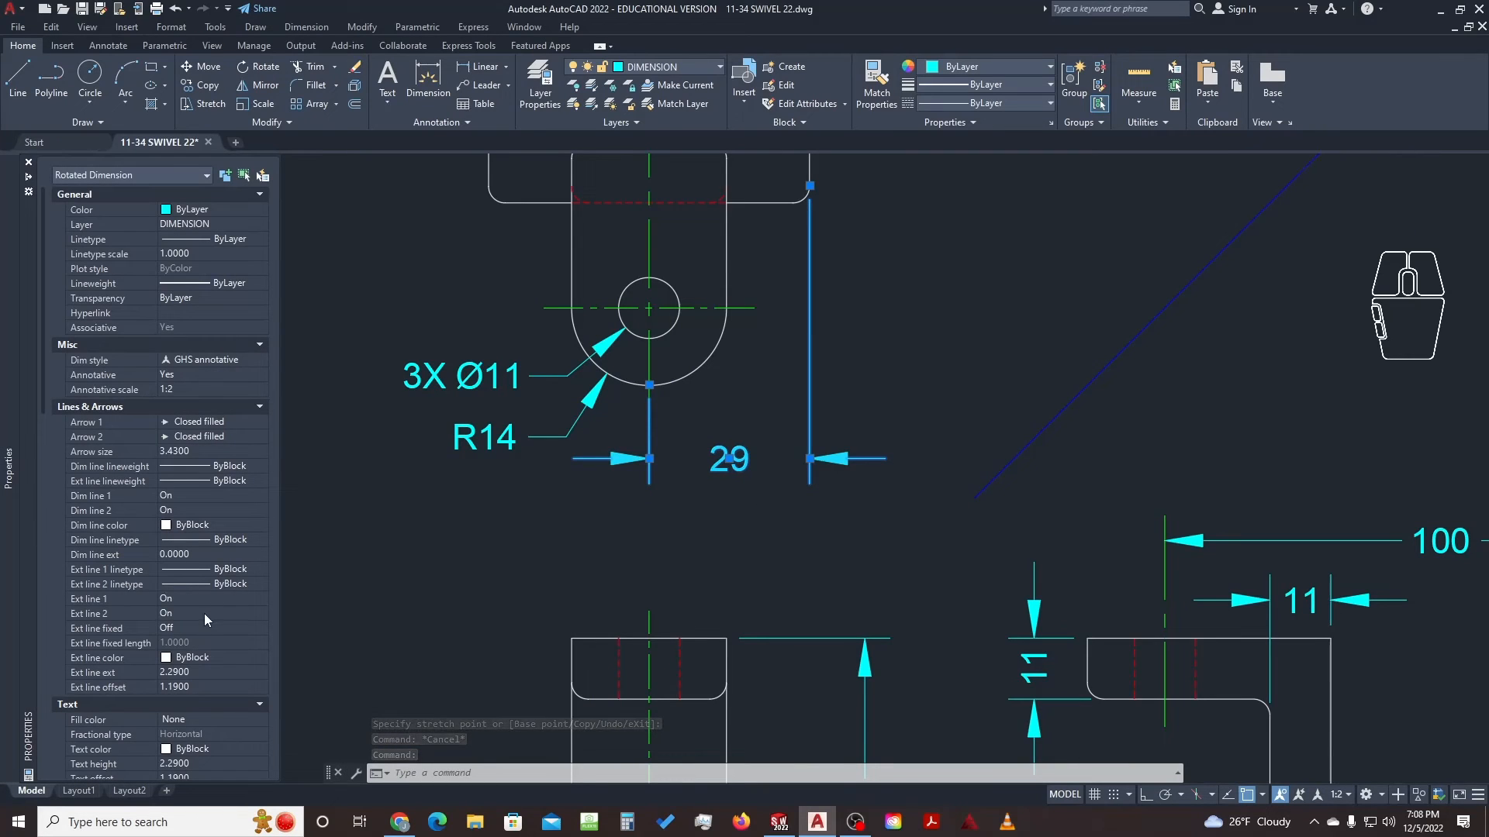
click(203, 615)
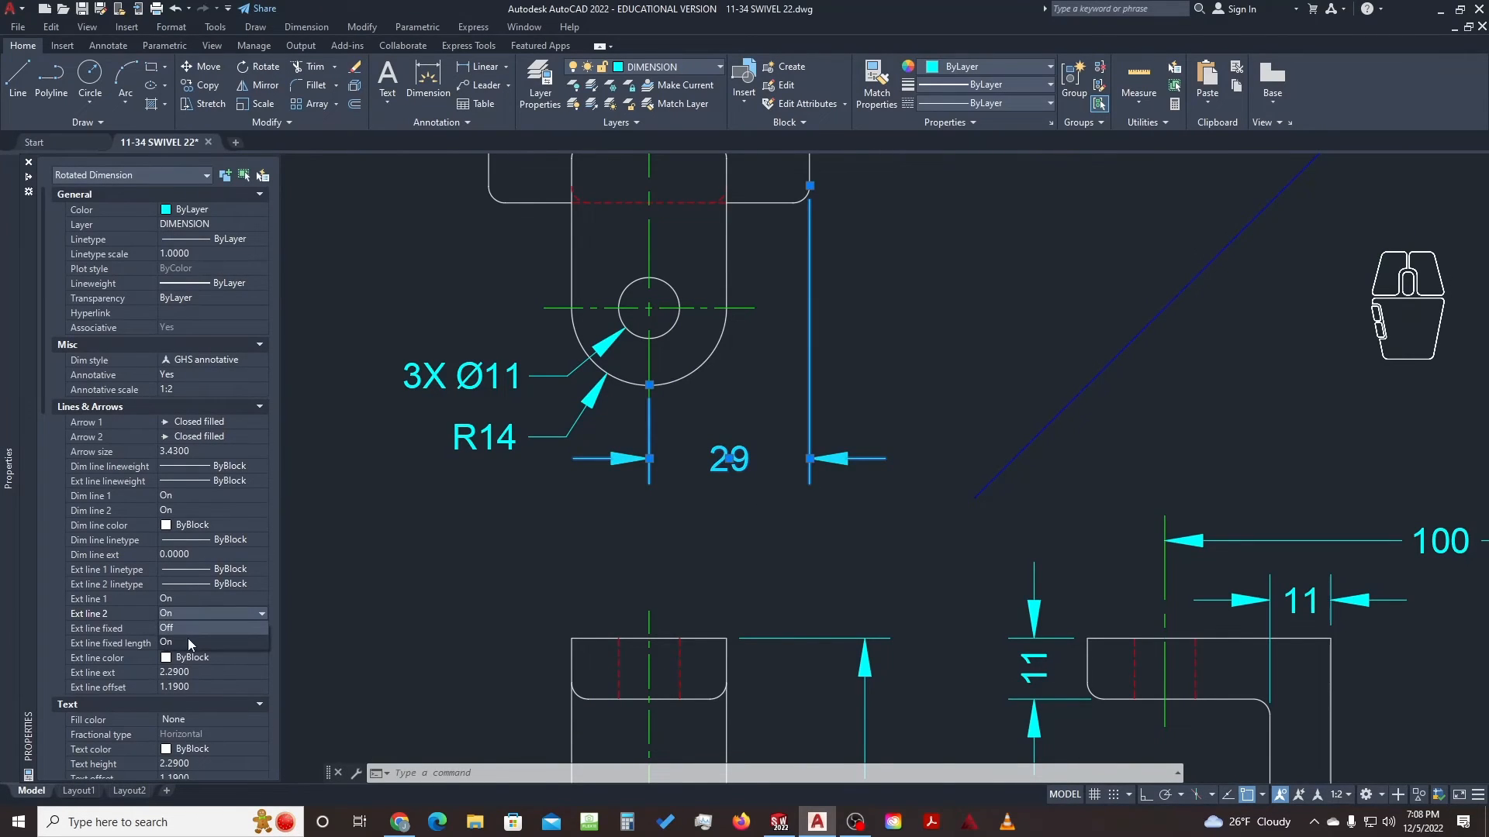
click(200, 598)
click(211, 595)
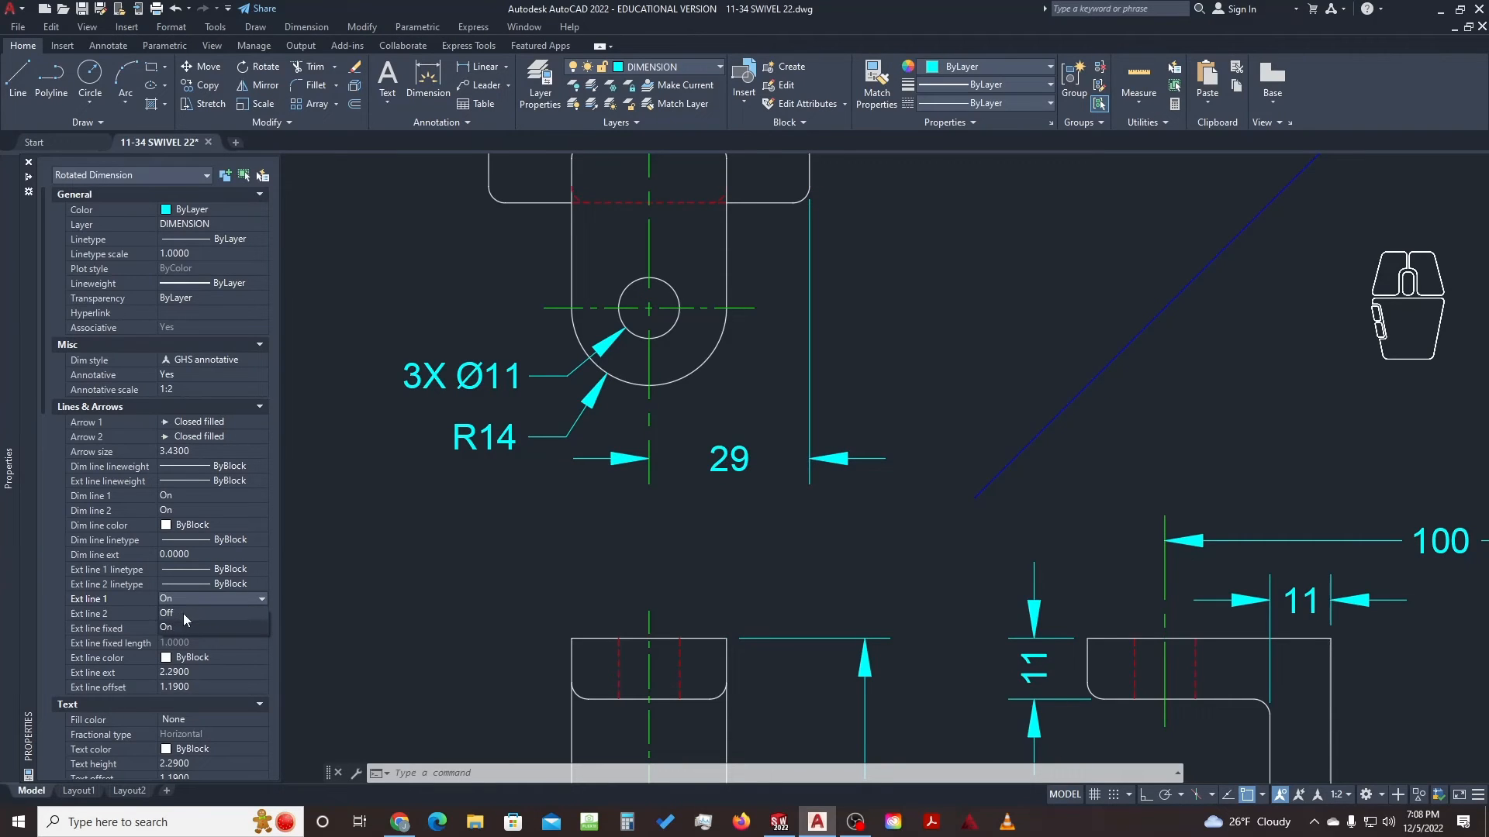
click(183, 613)
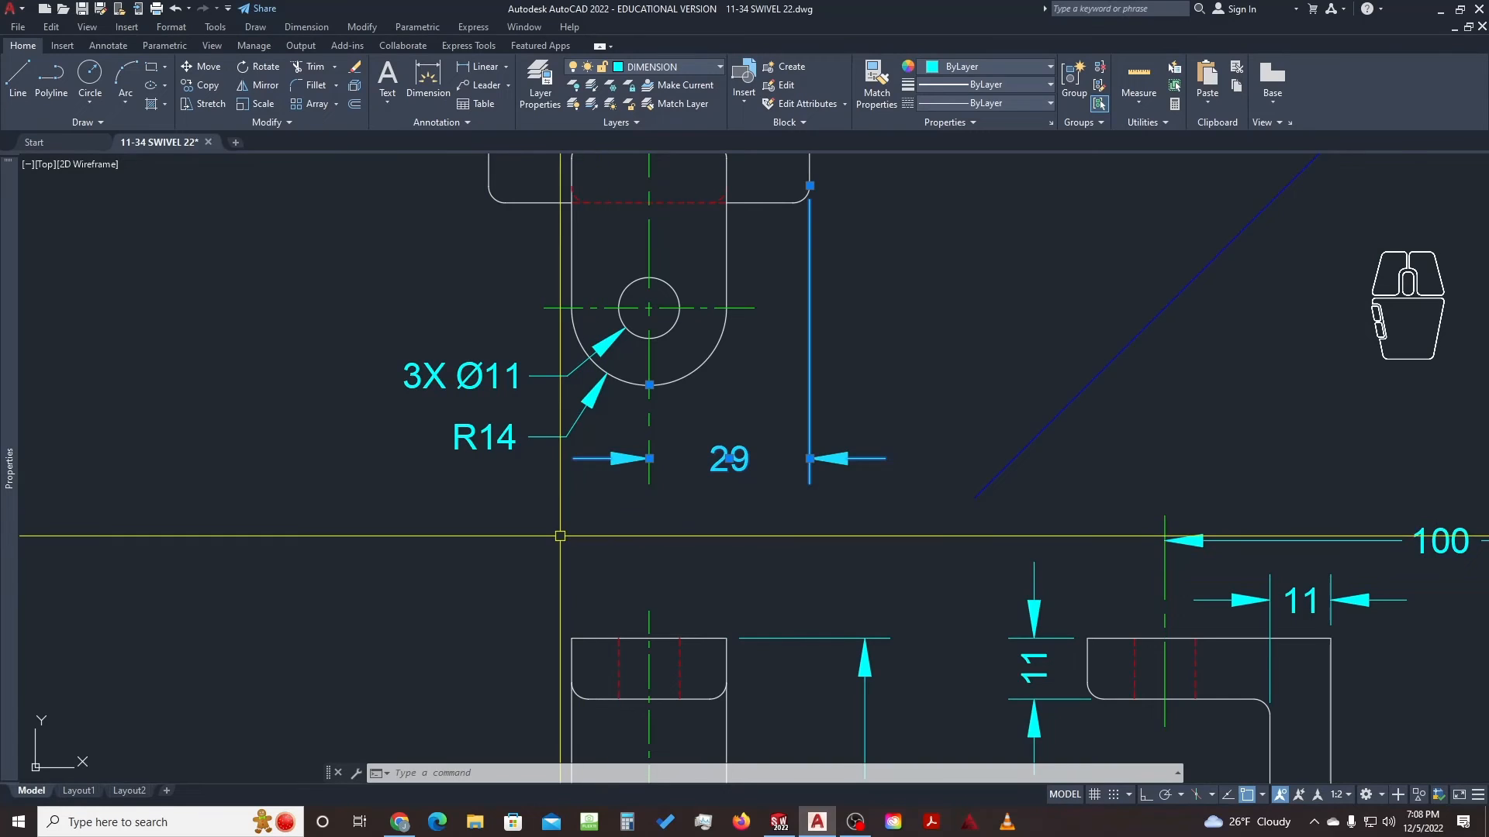
key(Escape)
key(Escape)
scroll(560, 536, down, 4)
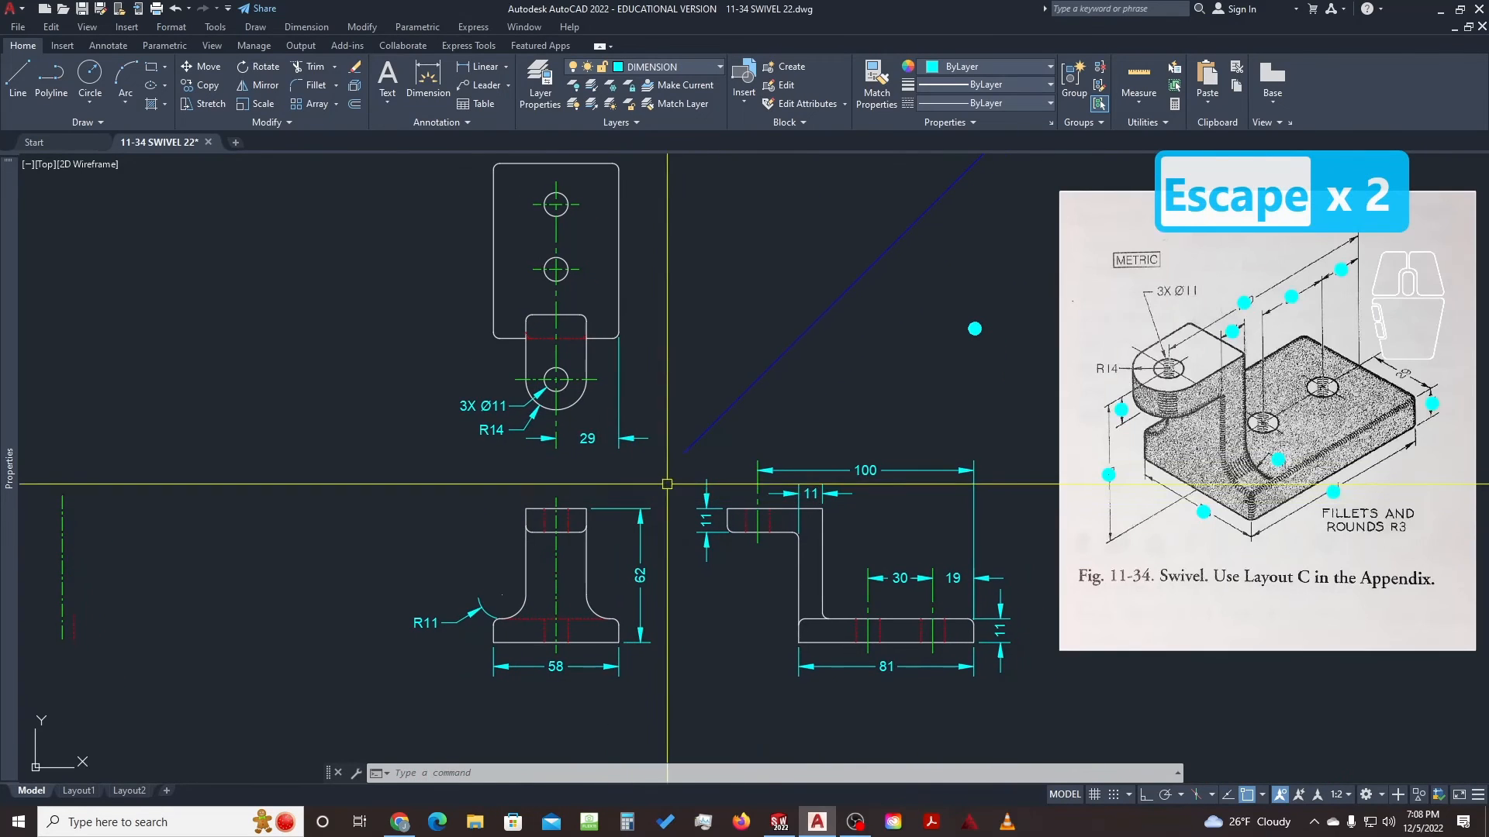
middle_drag(913, 363, 818, 377)
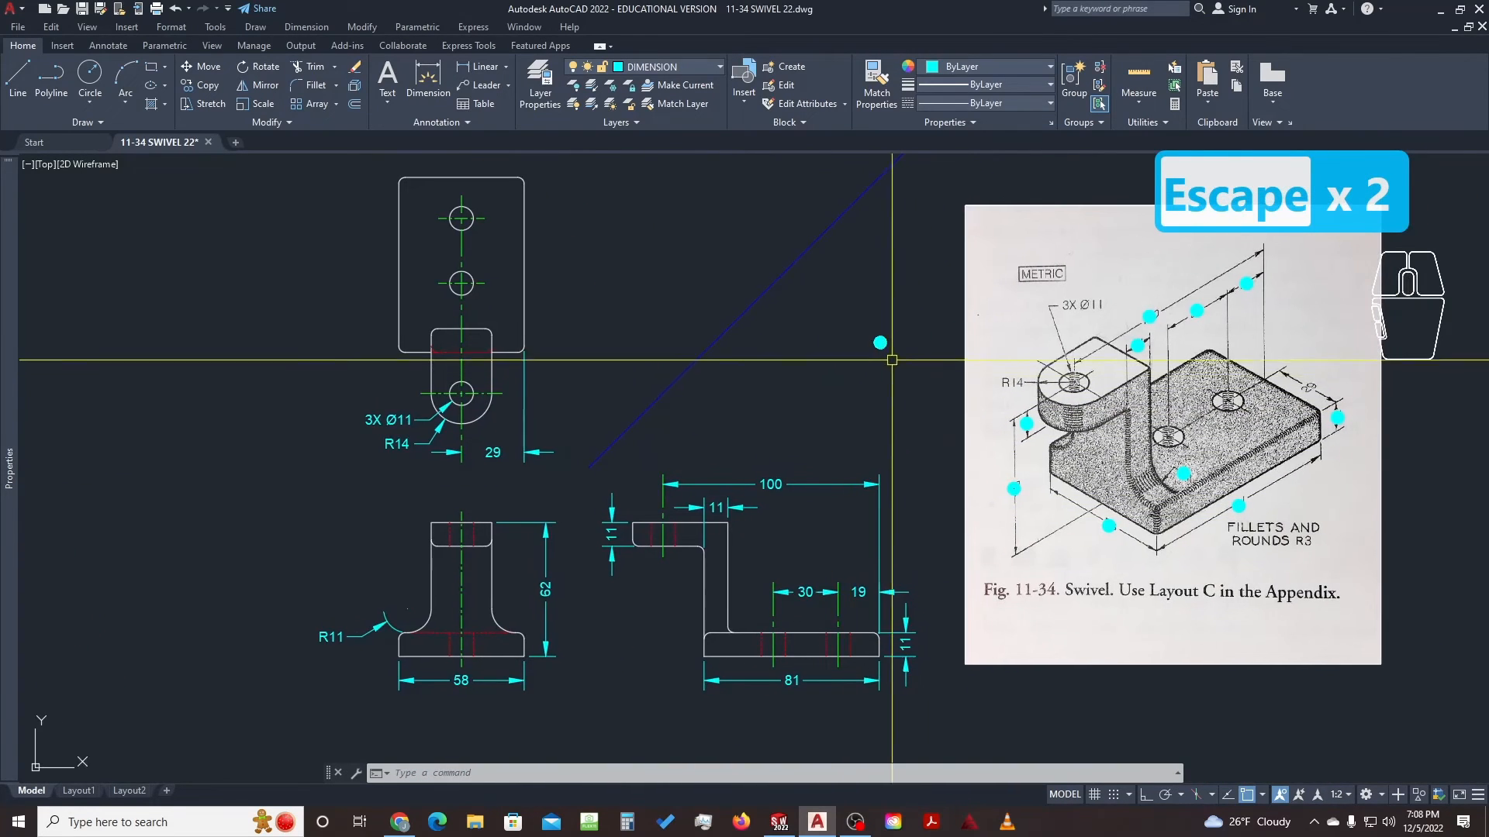
key(space)
click(1109, 527)
scroll(1348, 391, up, 4)
key(Escape)
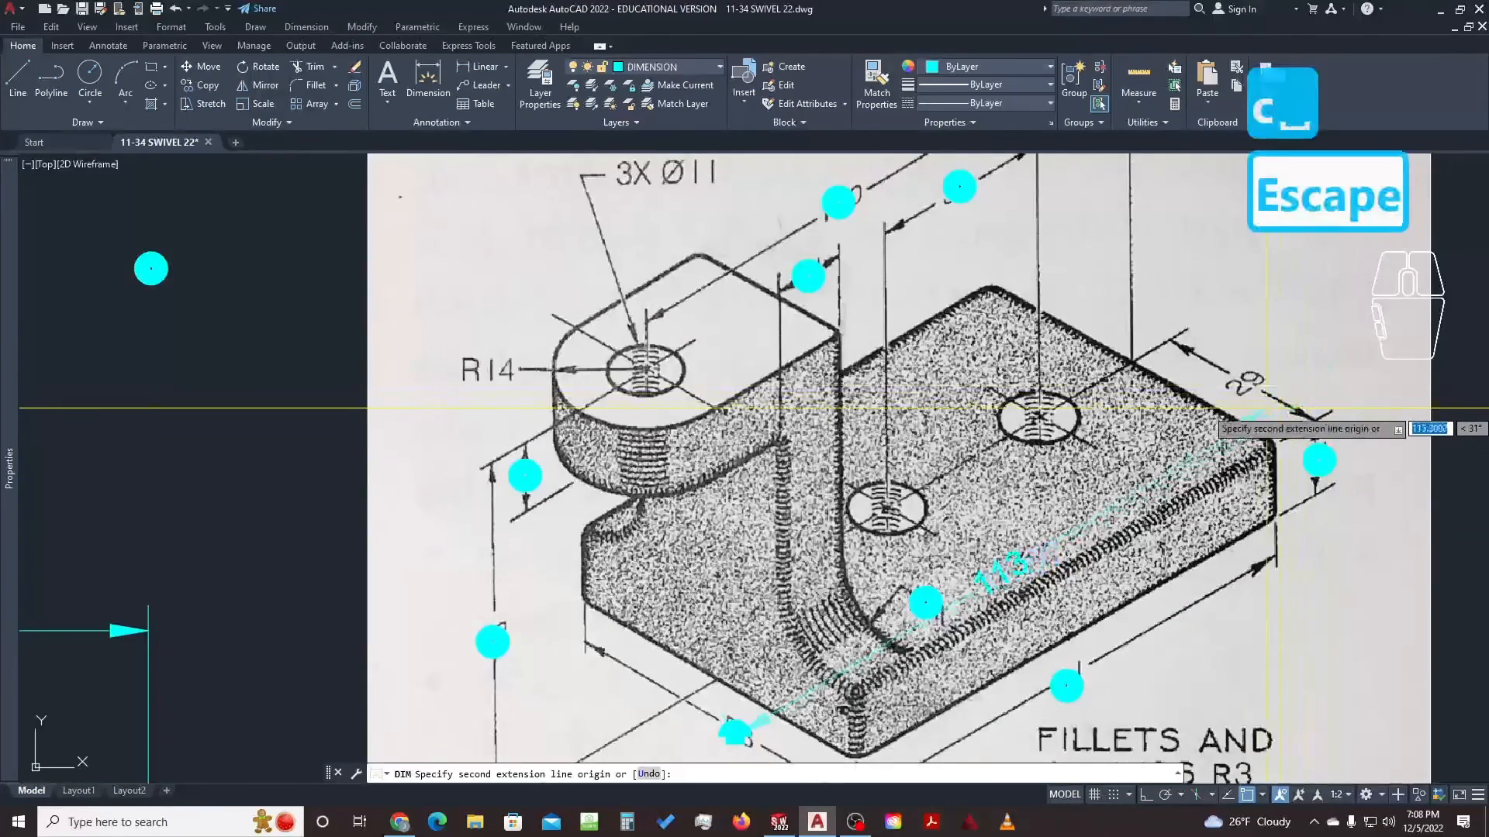
key(Escape)
middle_drag(737, 733, 818, 508)
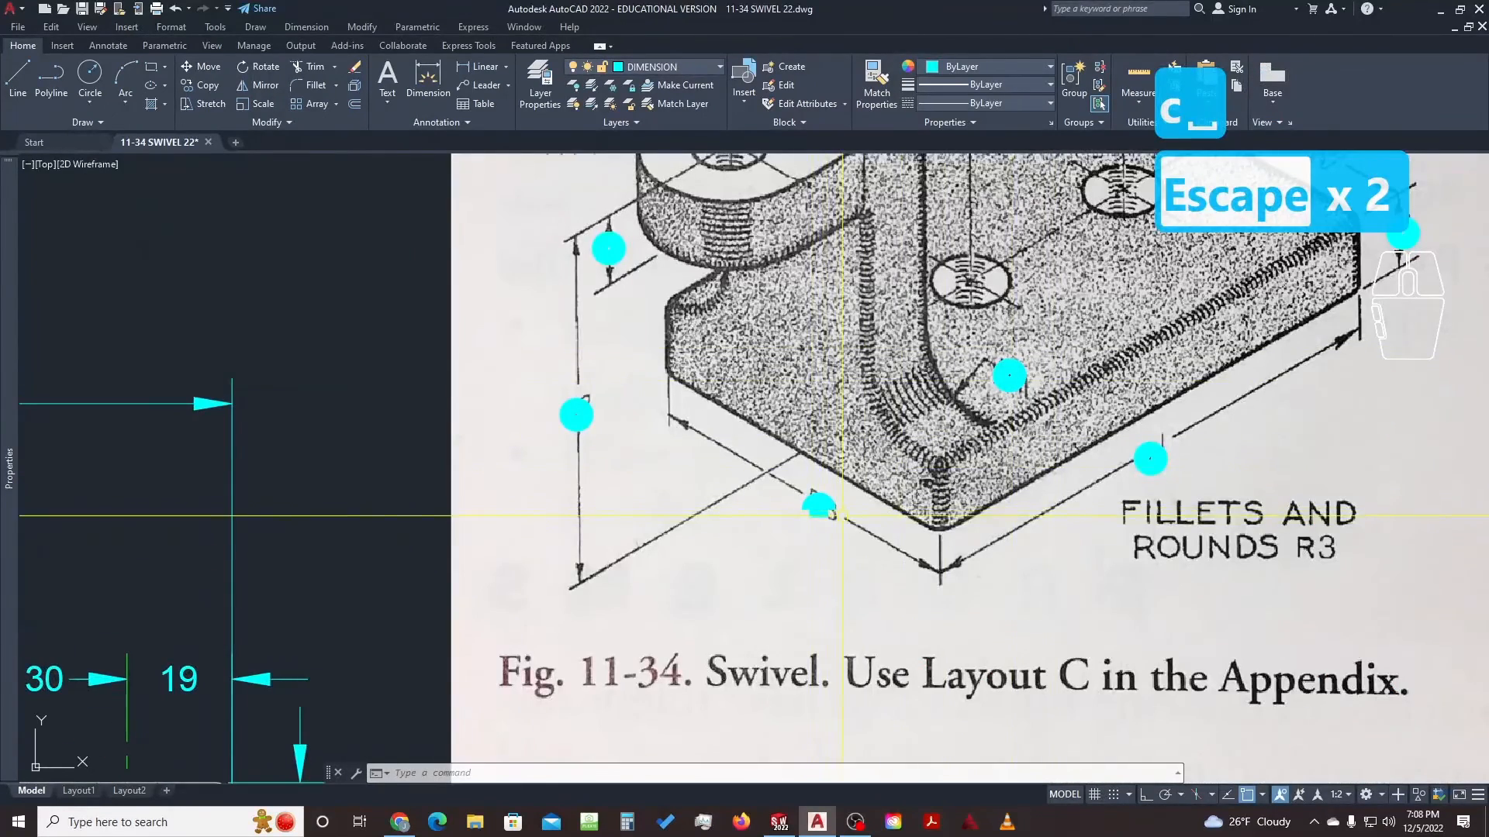
scroll(843, 514, down, 4)
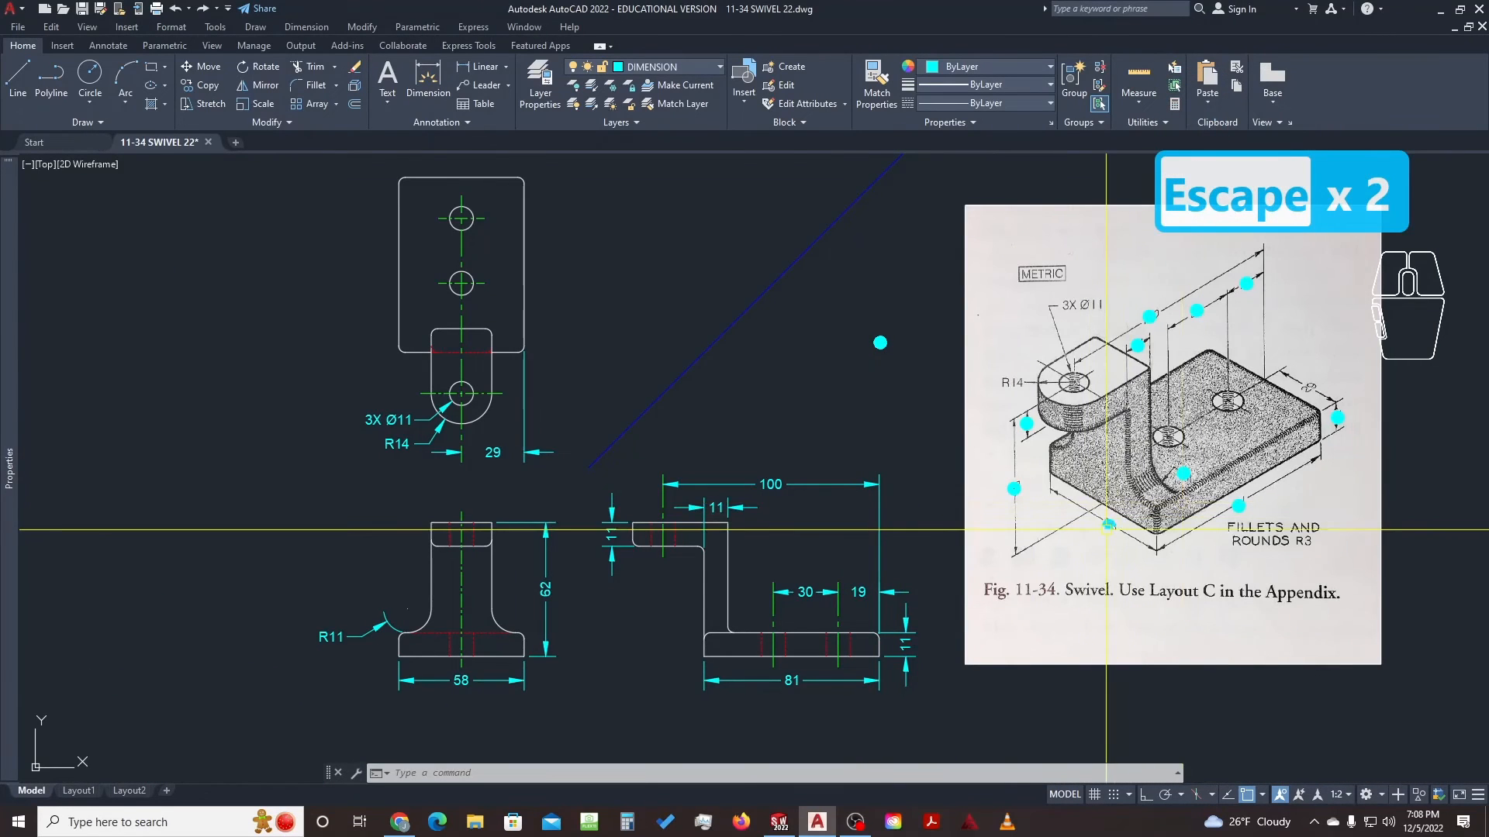
key(ctrl+z)
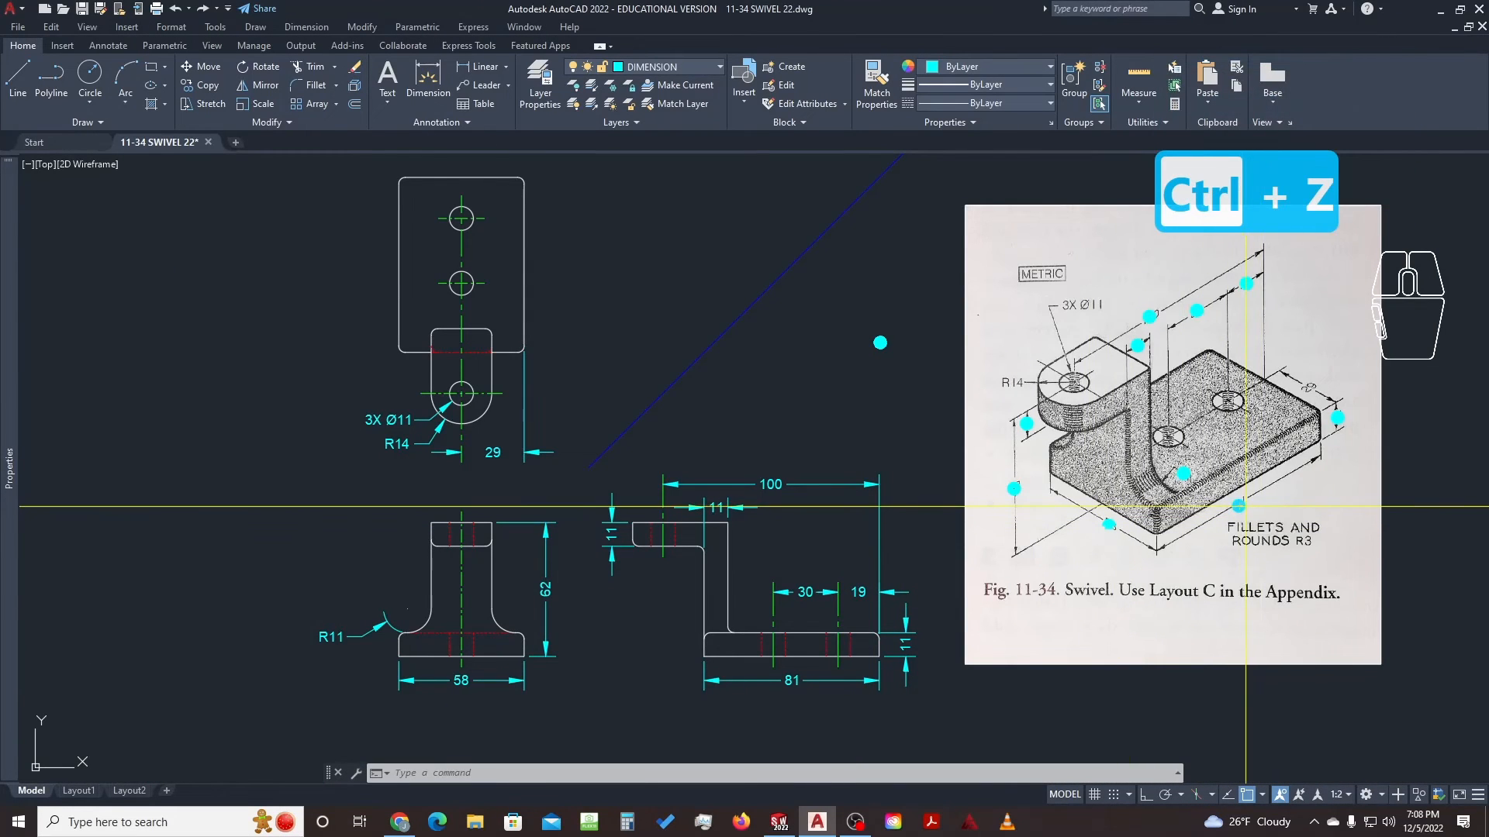
key(ctrl+z)
click(1239, 507)
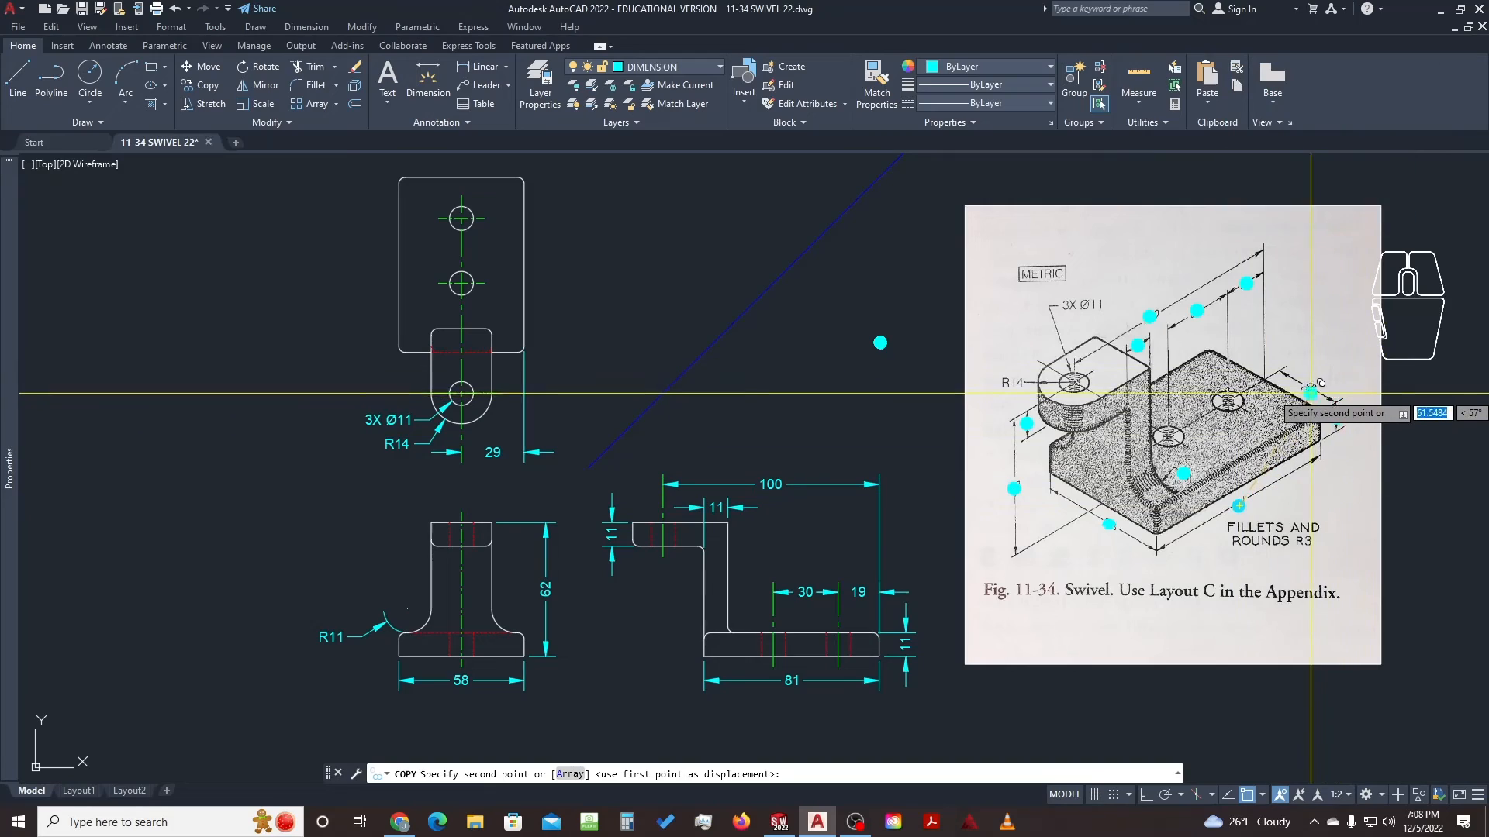
click(1310, 392)
click(1071, 306)
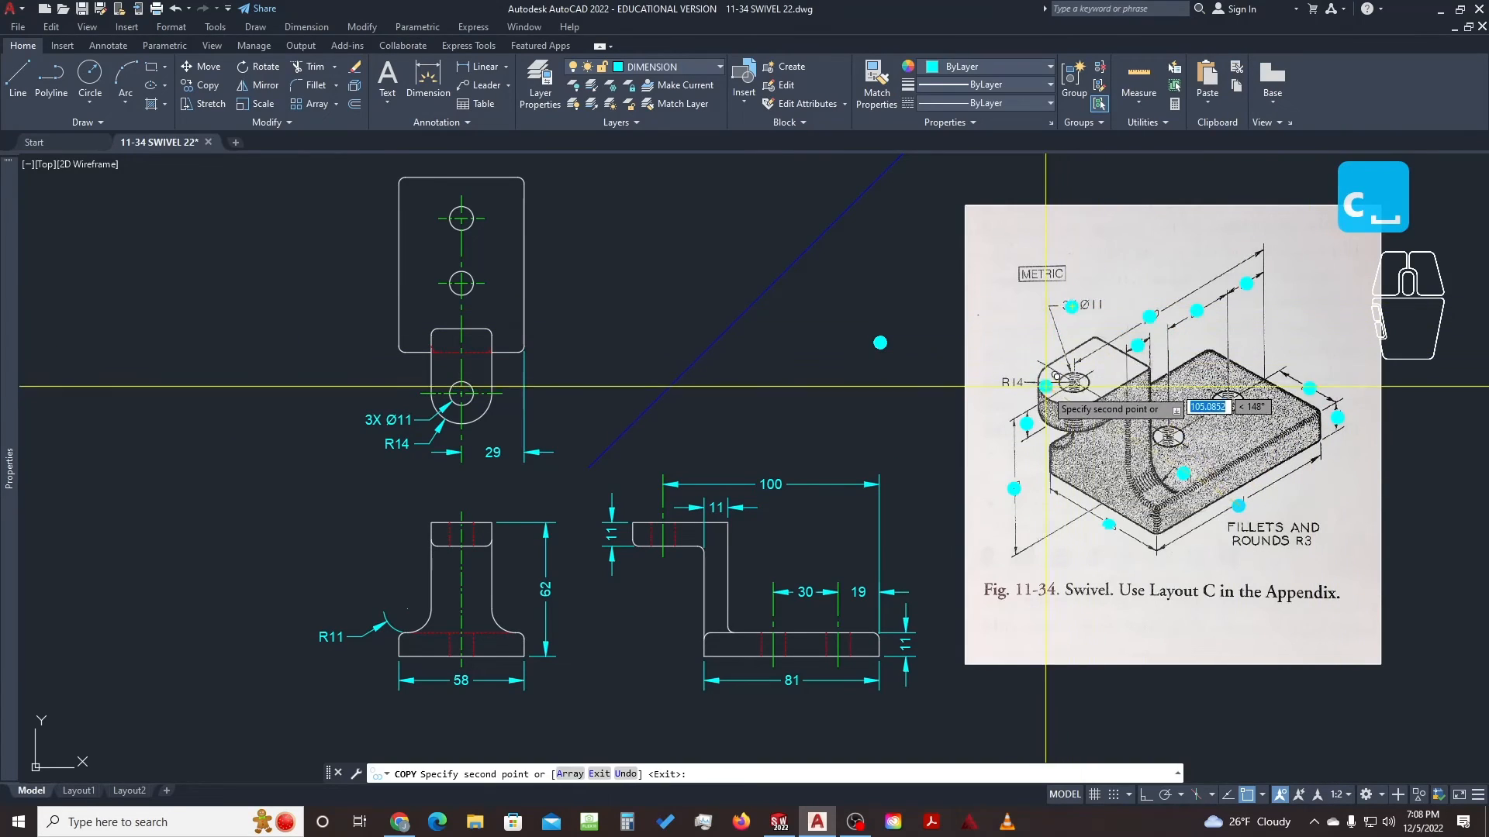
click(1011, 379)
middle_drag(1200, 435, 1123, 416)
scroll(1122, 416, up, 4)
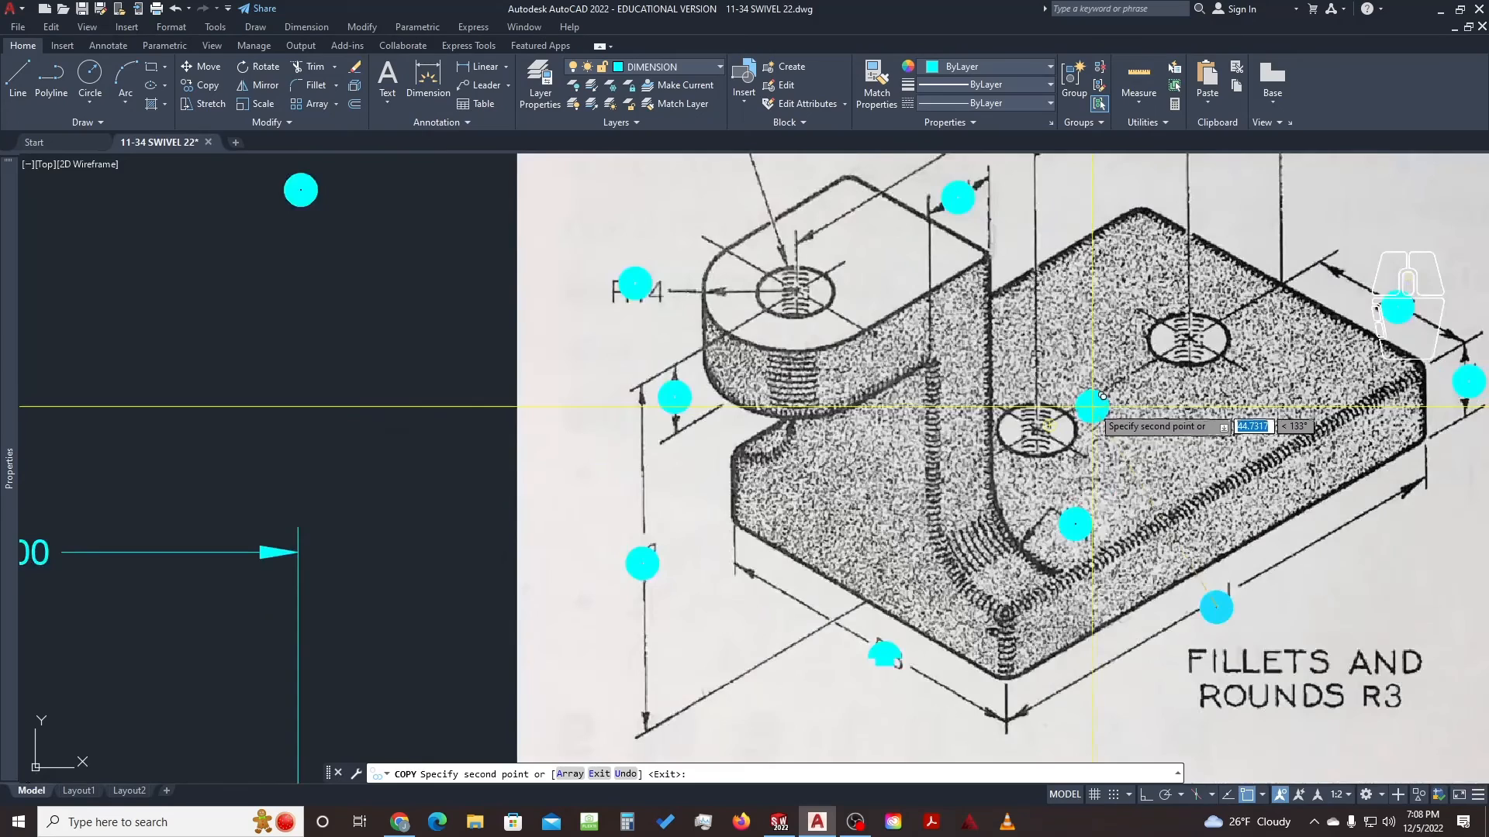
scroll(1074, 364, down, 2)
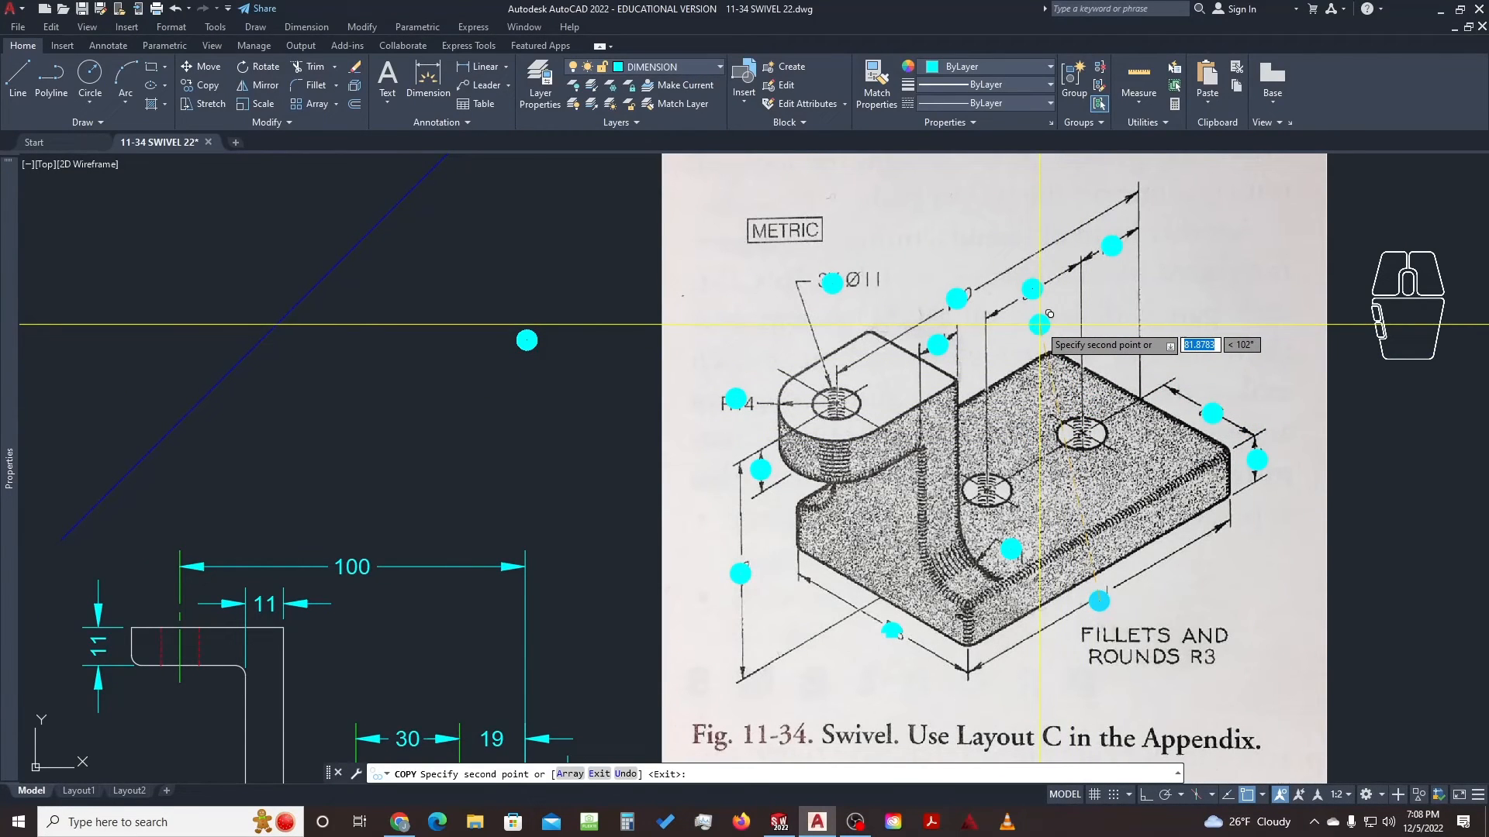
key(Escape)
key(Escape)
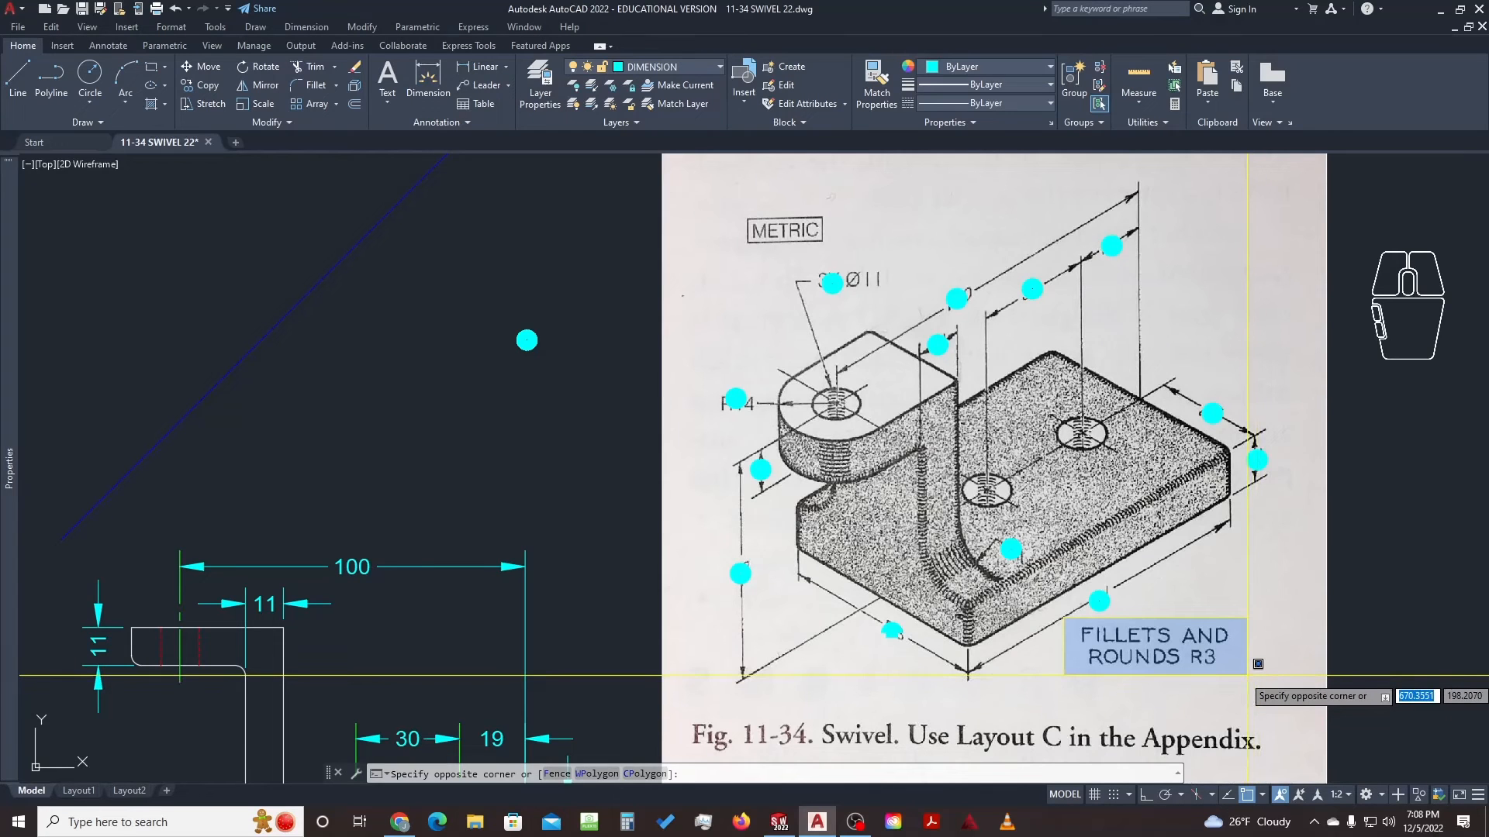
key(Escape)
key(Escape)
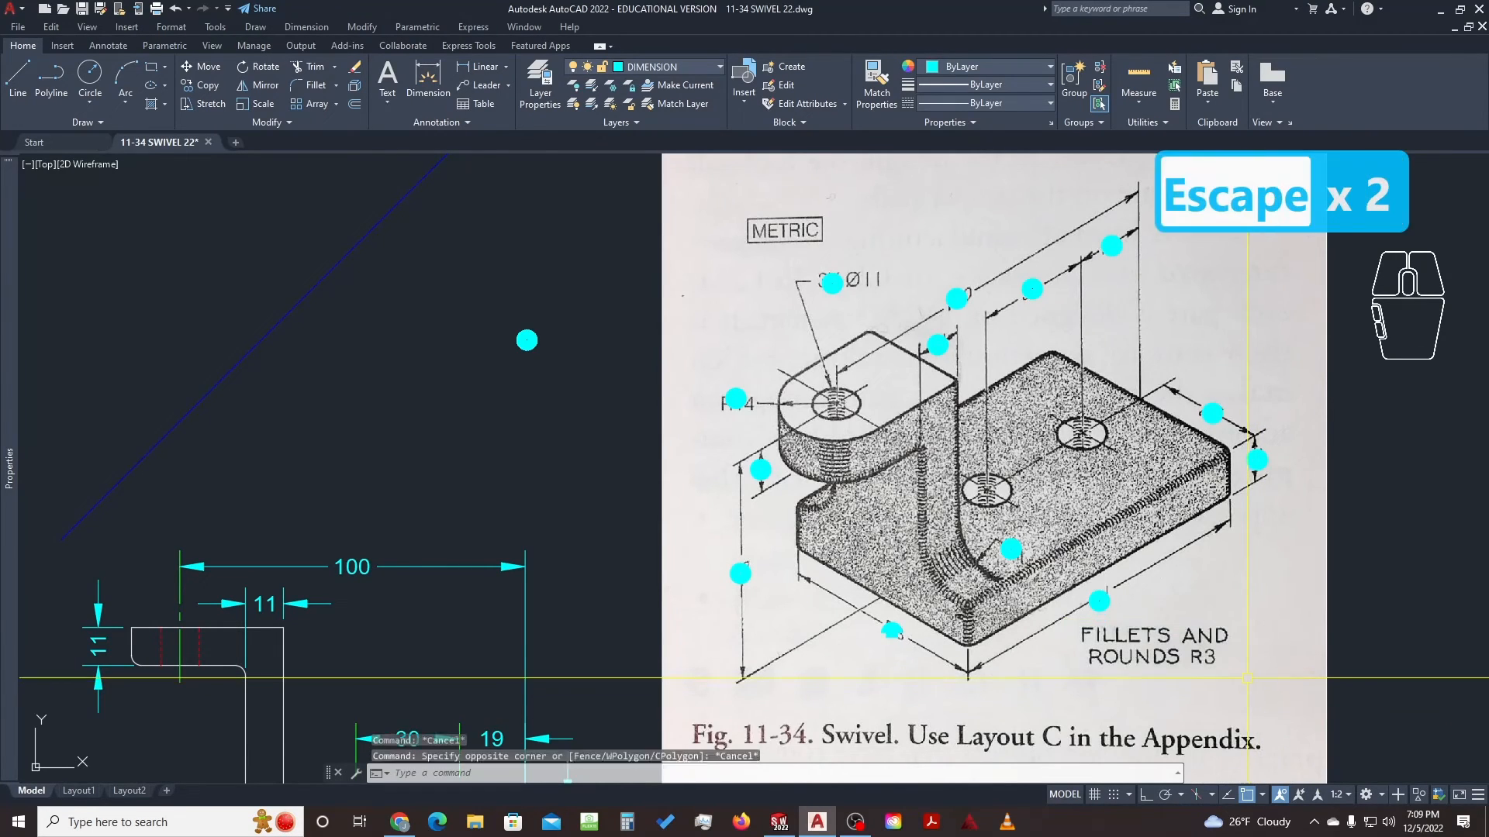
scroll(1231, 656, down, 2)
mouse_move(862, 657)
middle_down()
mouse_move(977, 616)
mouse_move(1109, 442)
mouse_move(1039, 473)
middle_up()
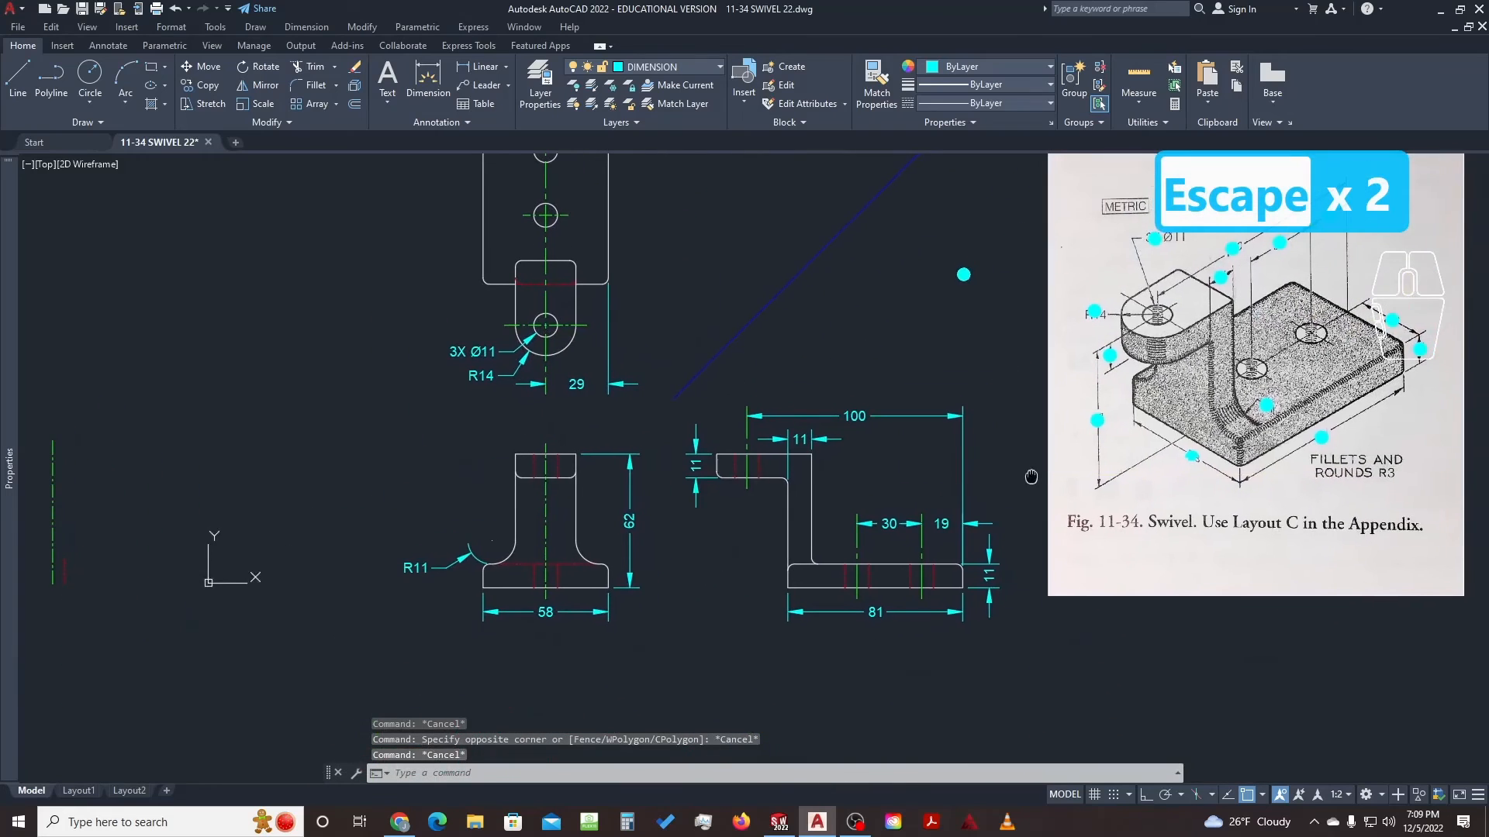
scroll(672, 508, up, 2)
Add an R3 radius dimension to the L-shaped view's inside fillet
text(d)
key(space)
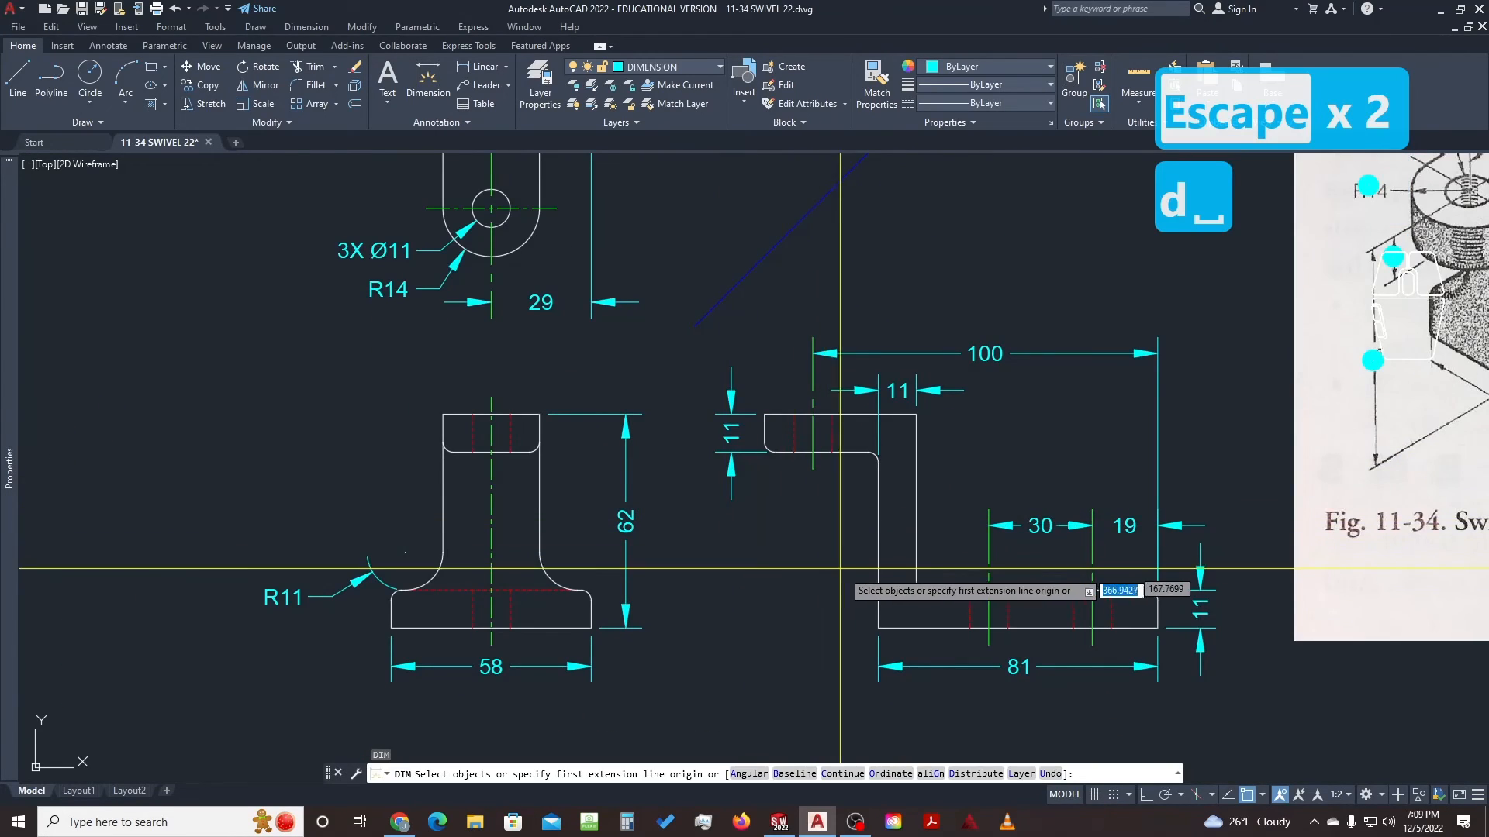
scroll(931, 592, up, 5)
click(960, 621)
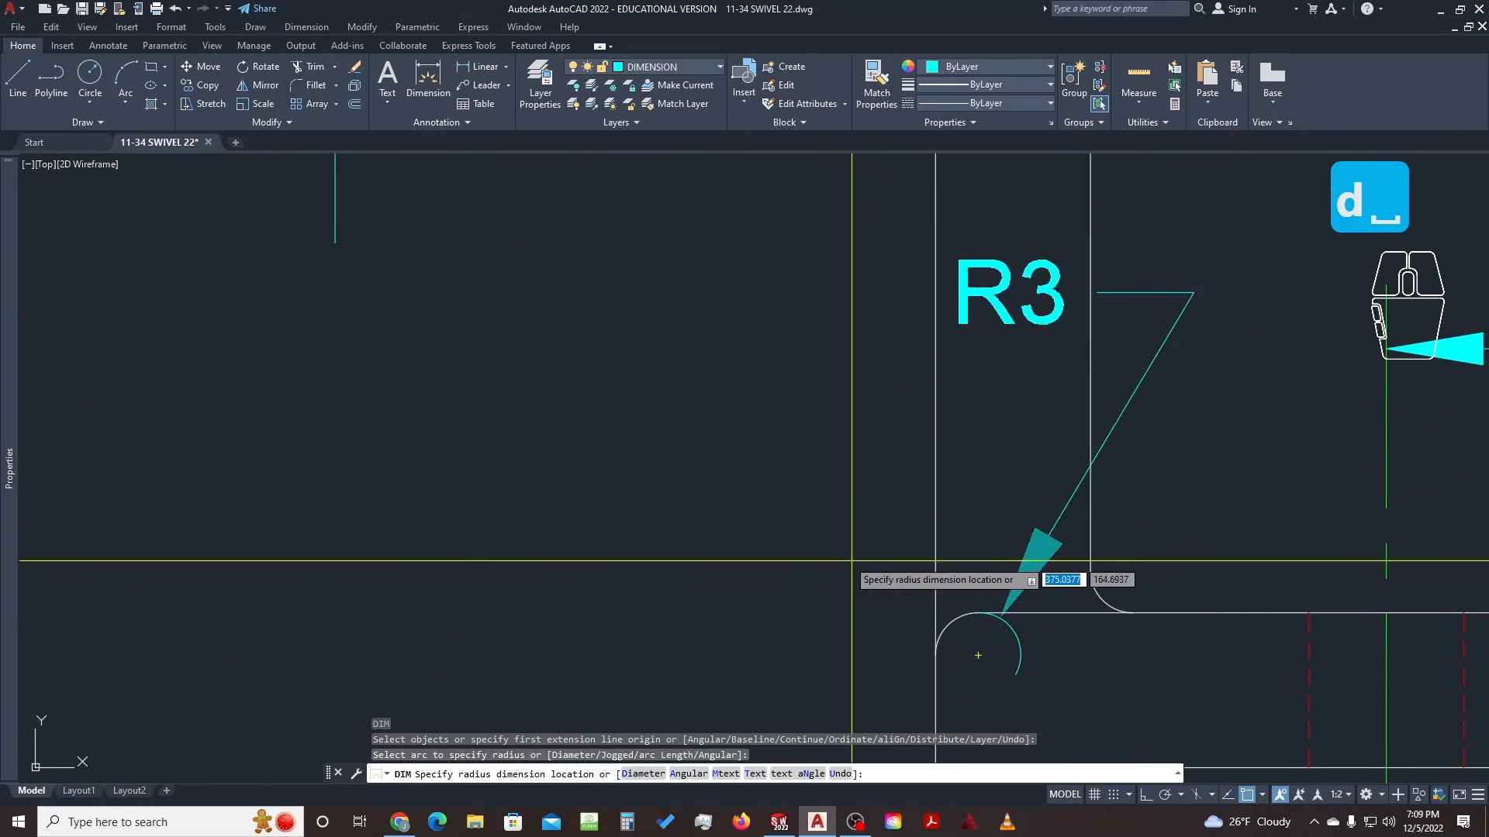
click(893, 503)
key(Escape)
key(Escape)
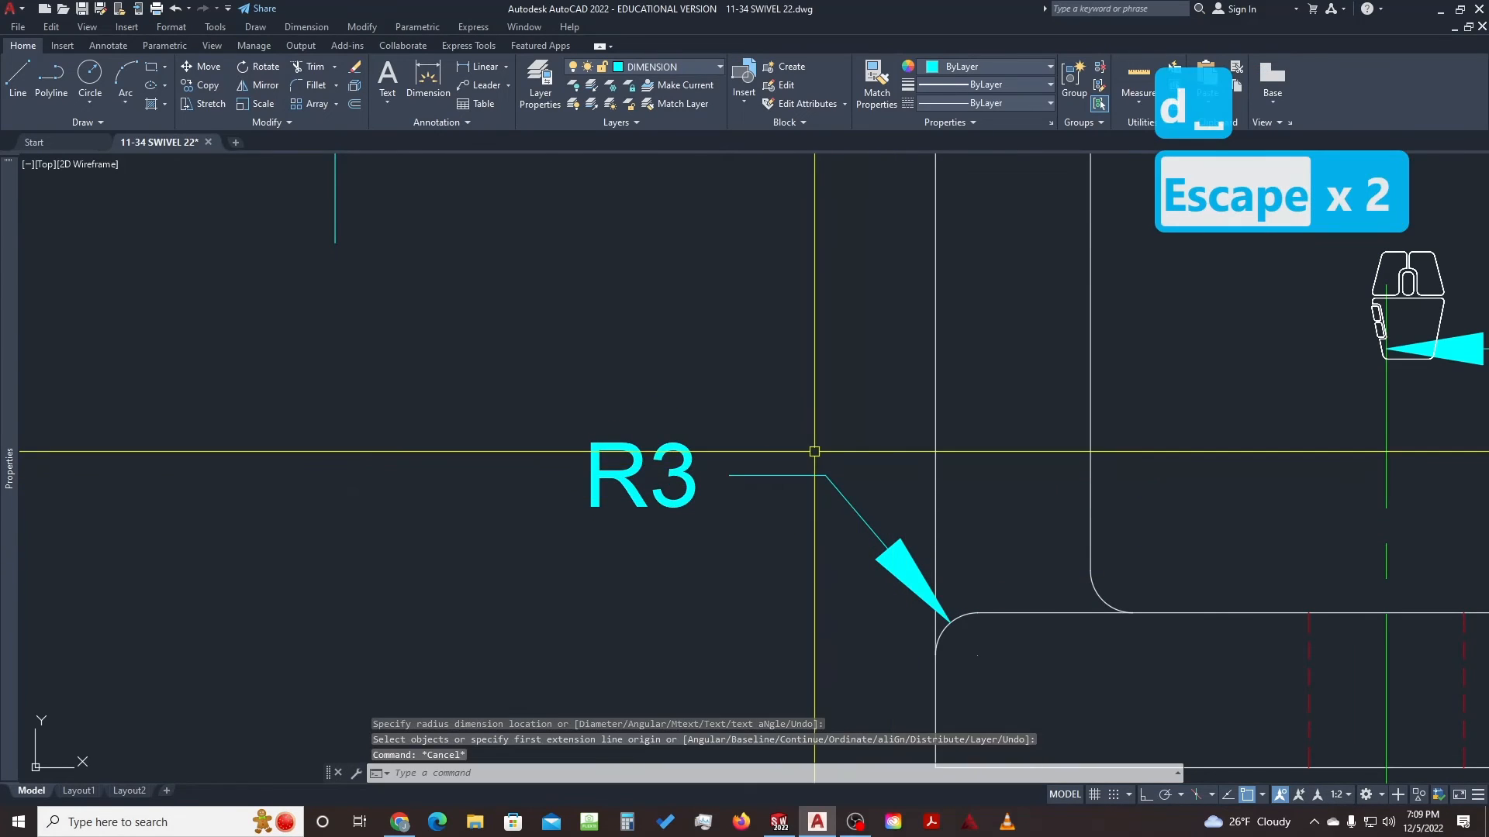
Copy the R3 callout onto the 58-wide view's lower fillet and top-left fillet
scroll(814, 453, down, 5)
click(821, 447)
click(775, 485)
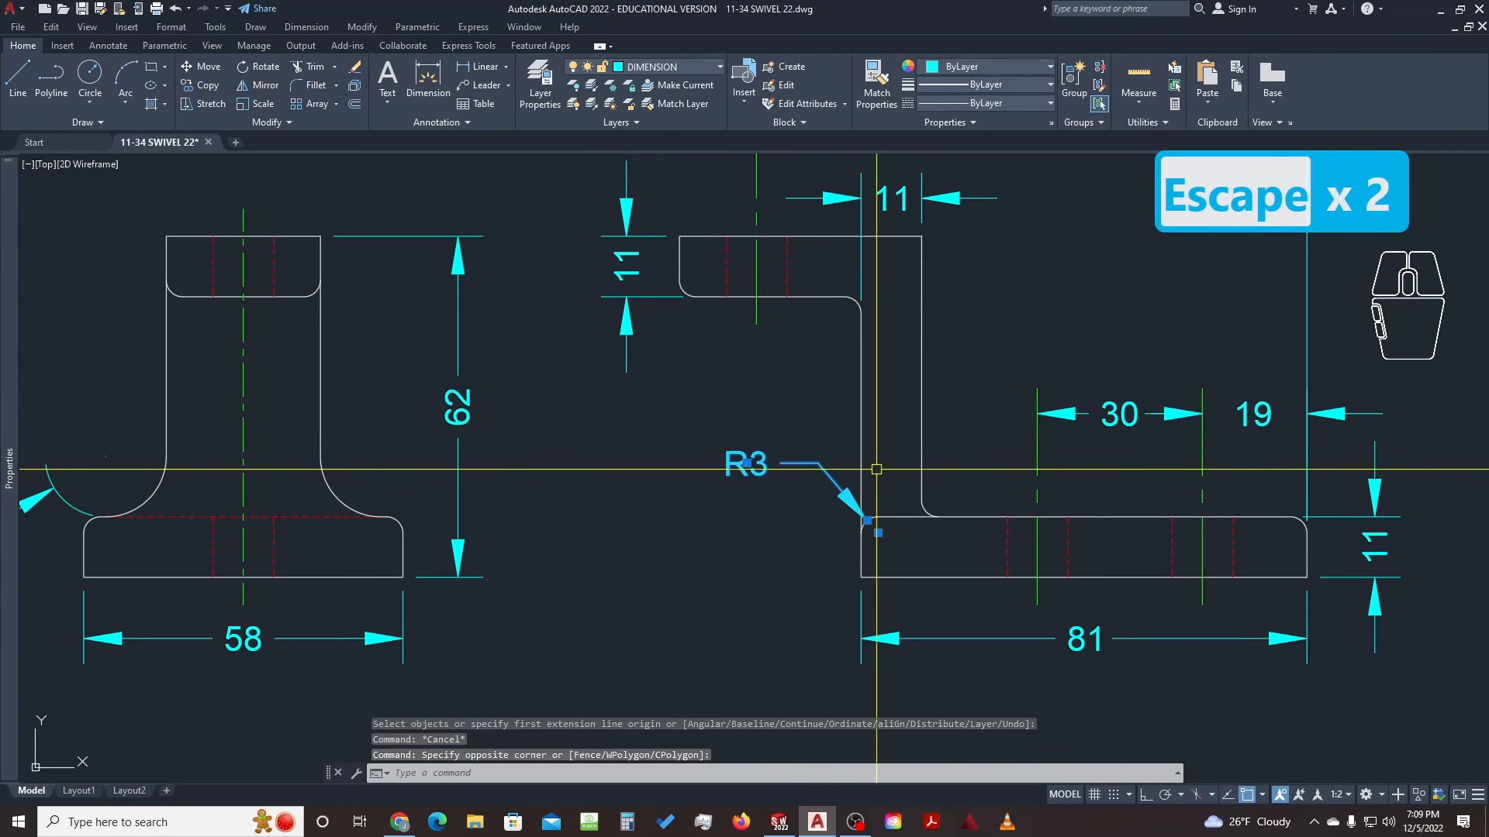
text(c)
key(space)
click(865, 520)
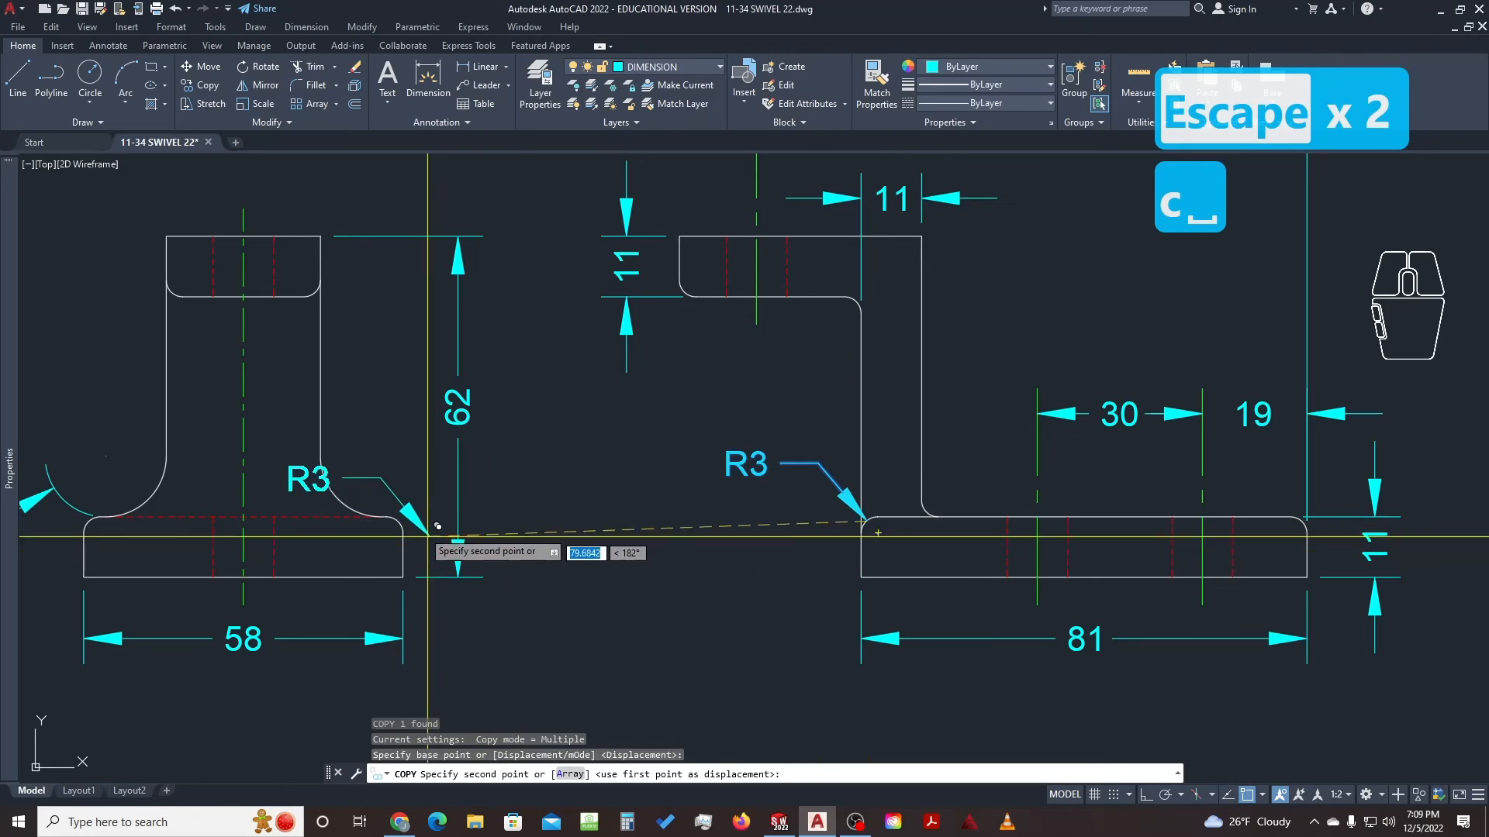
click(399, 518)
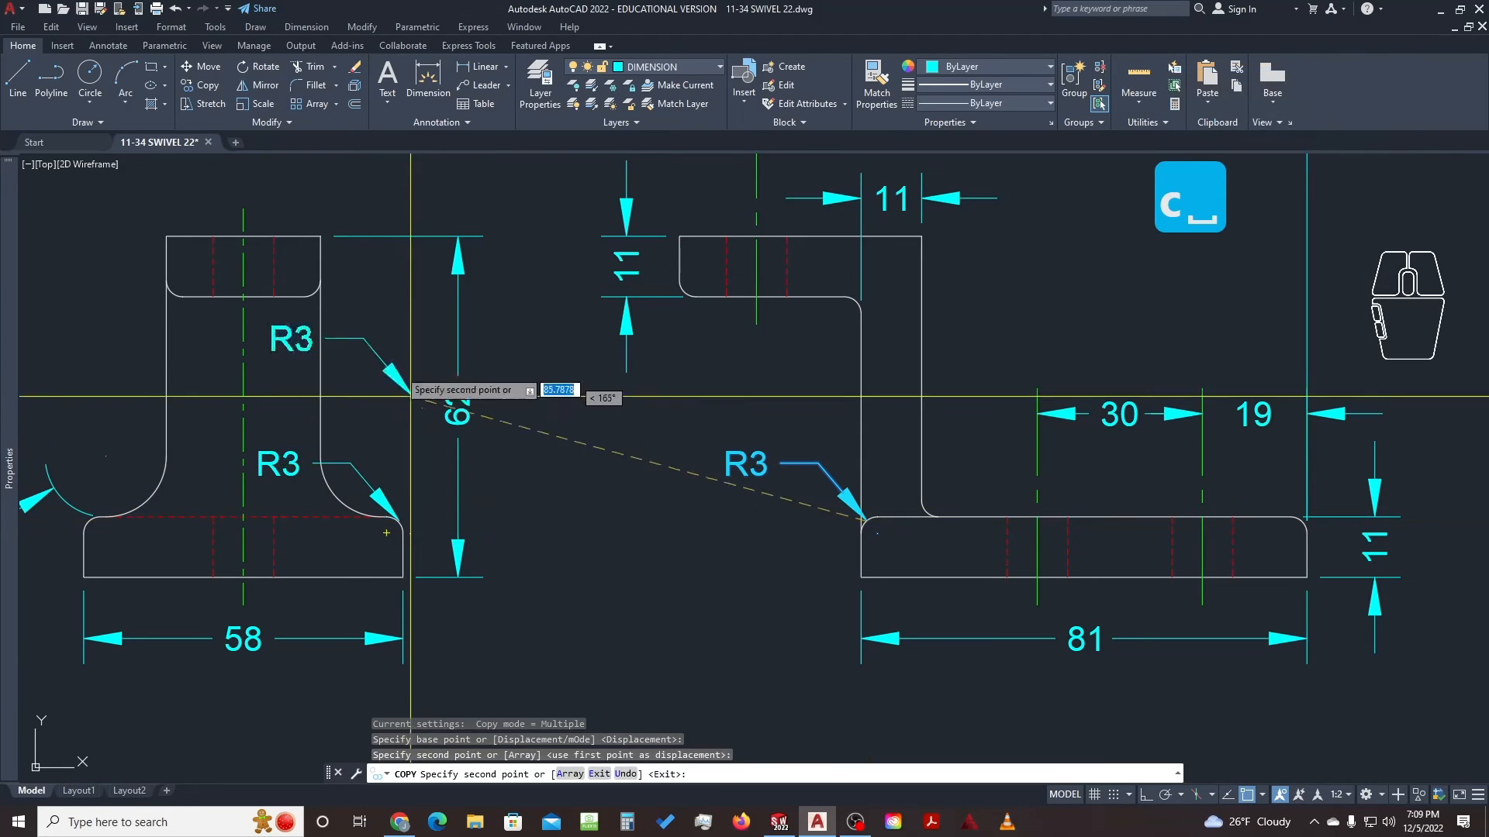
click(176, 282)
key(Escape)
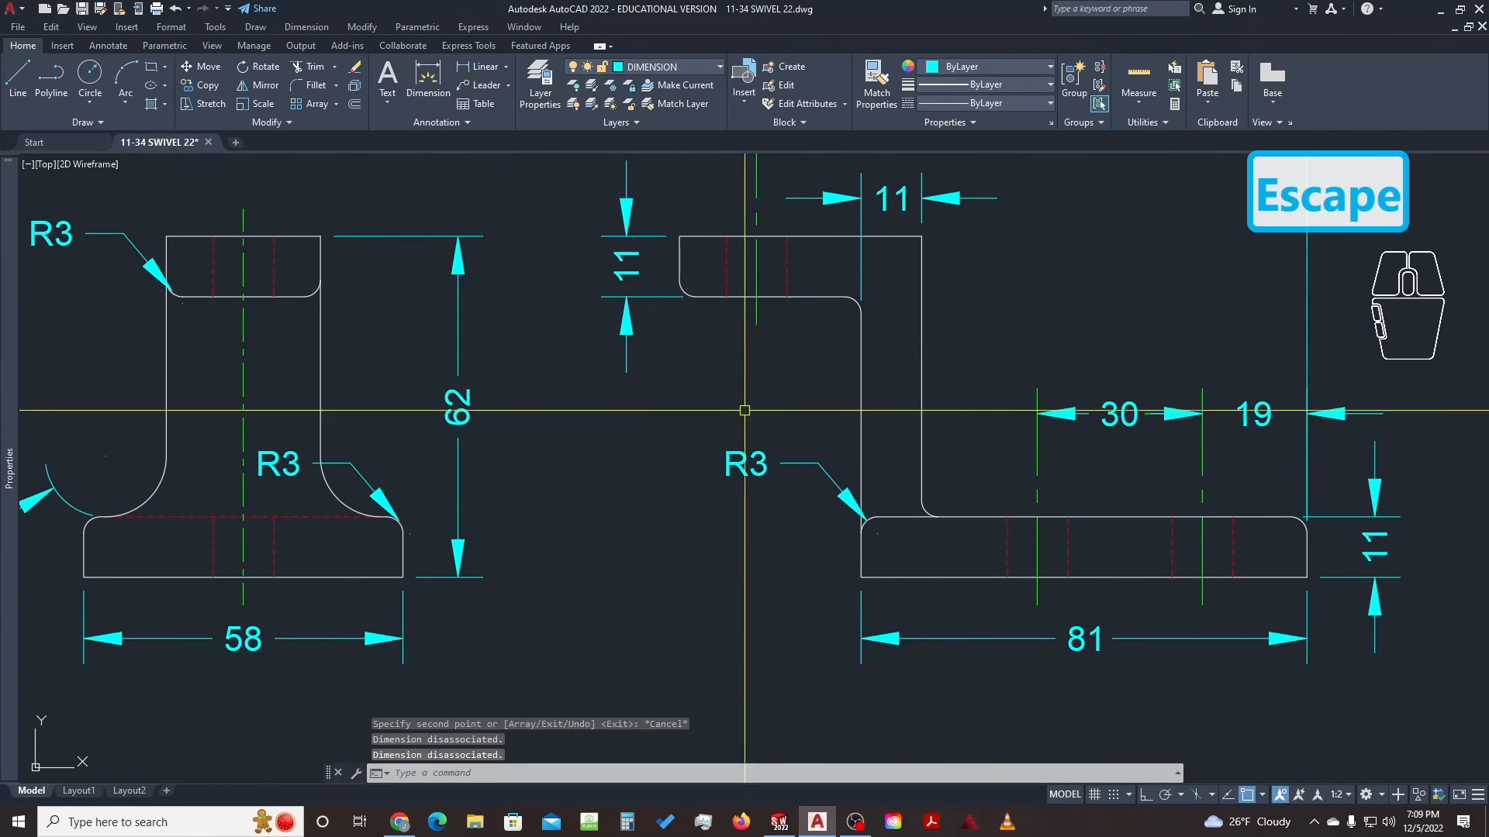
key(Escape)
Erase the unwanted top-left R3 copy
middle_drag(178, 296, 456, 380)
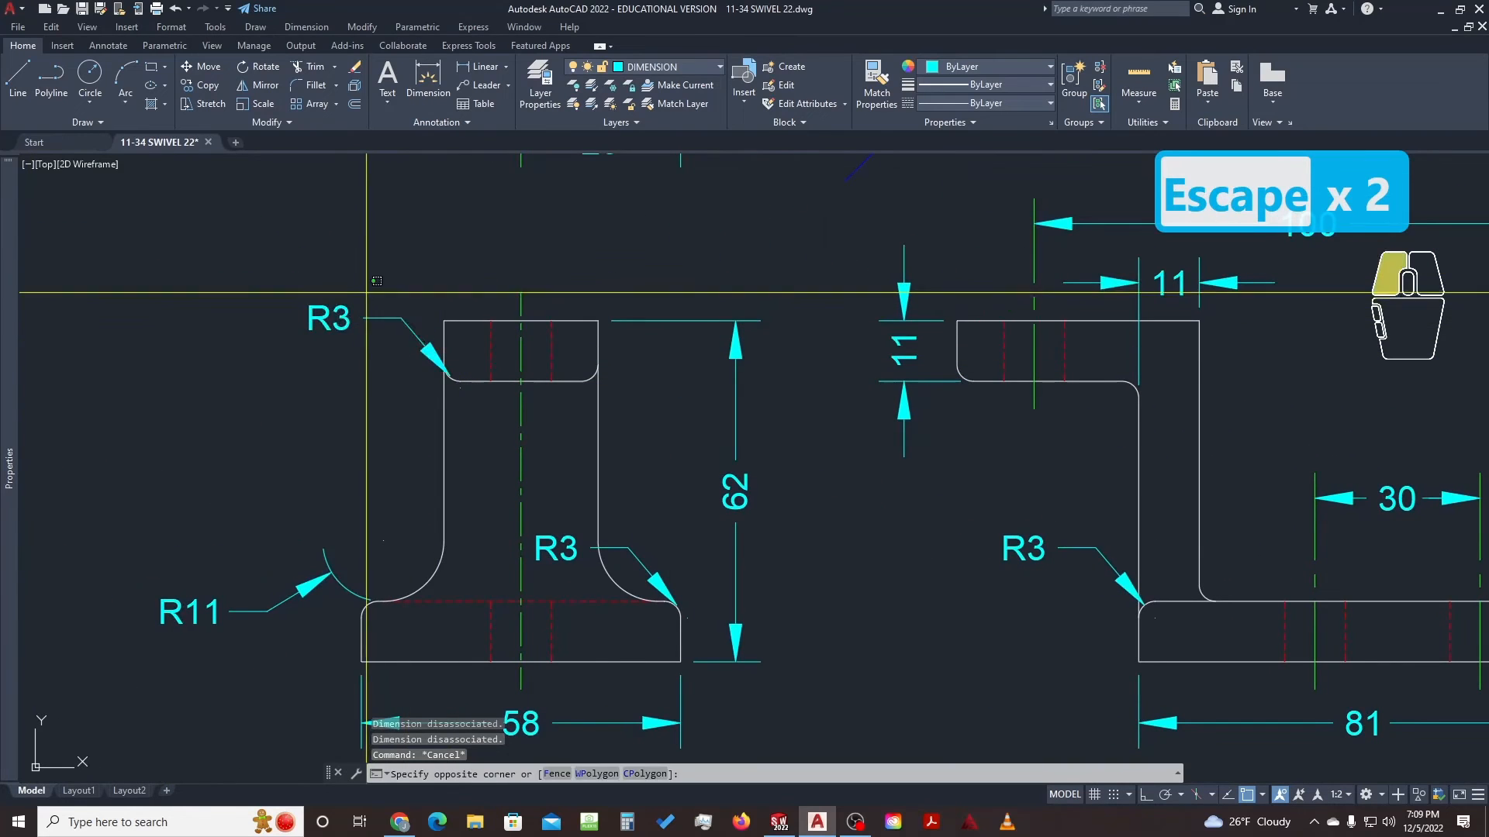
click(454, 378)
key(e)
key(space)
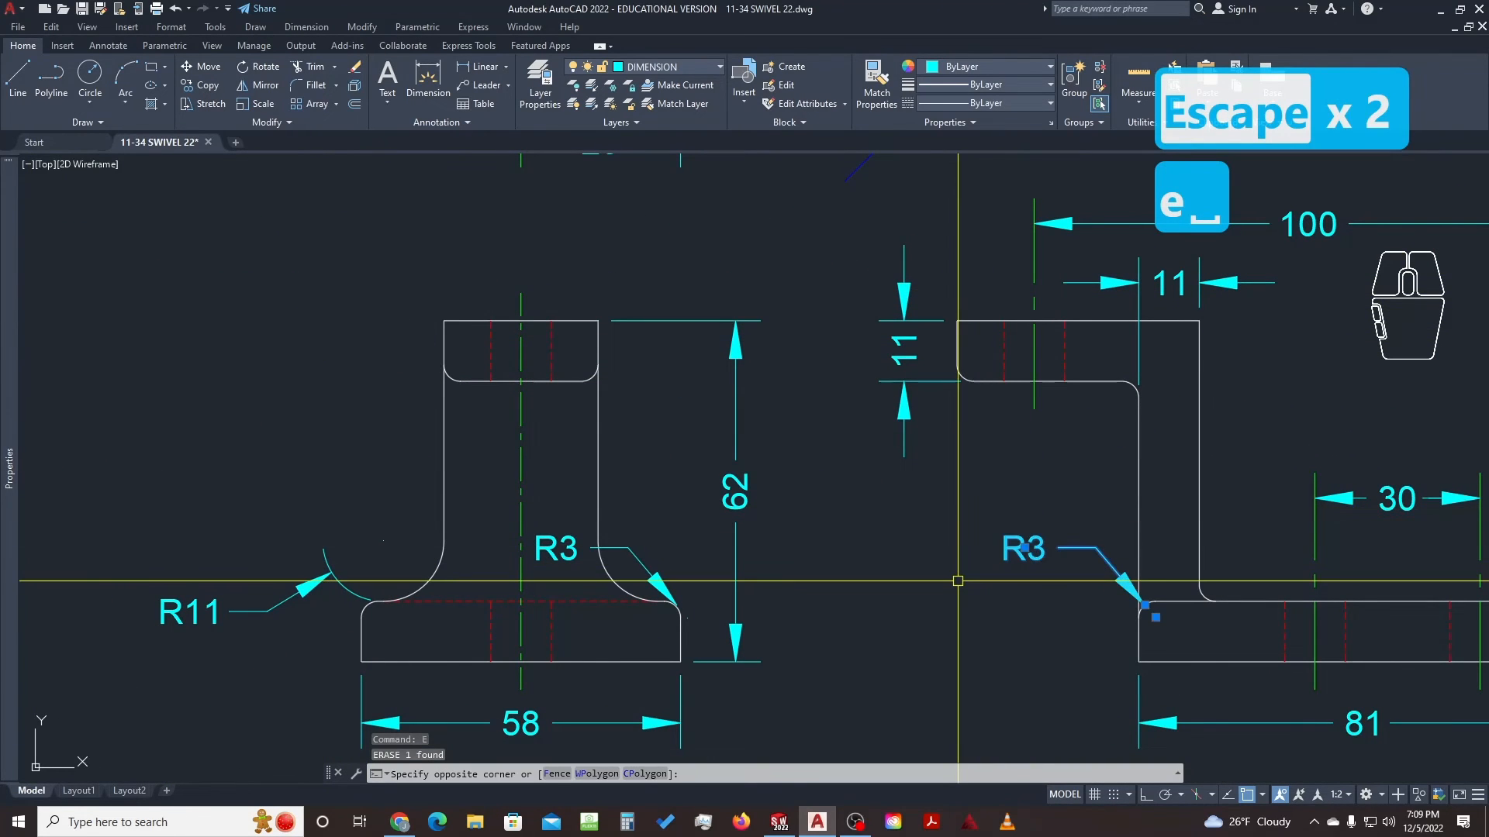
text(e)
scroll(986, 530, down, 2)
Pan across the views and reference picture to review the remaining R3 callouts and note
middle_drag(1051, 530, 658, 572)
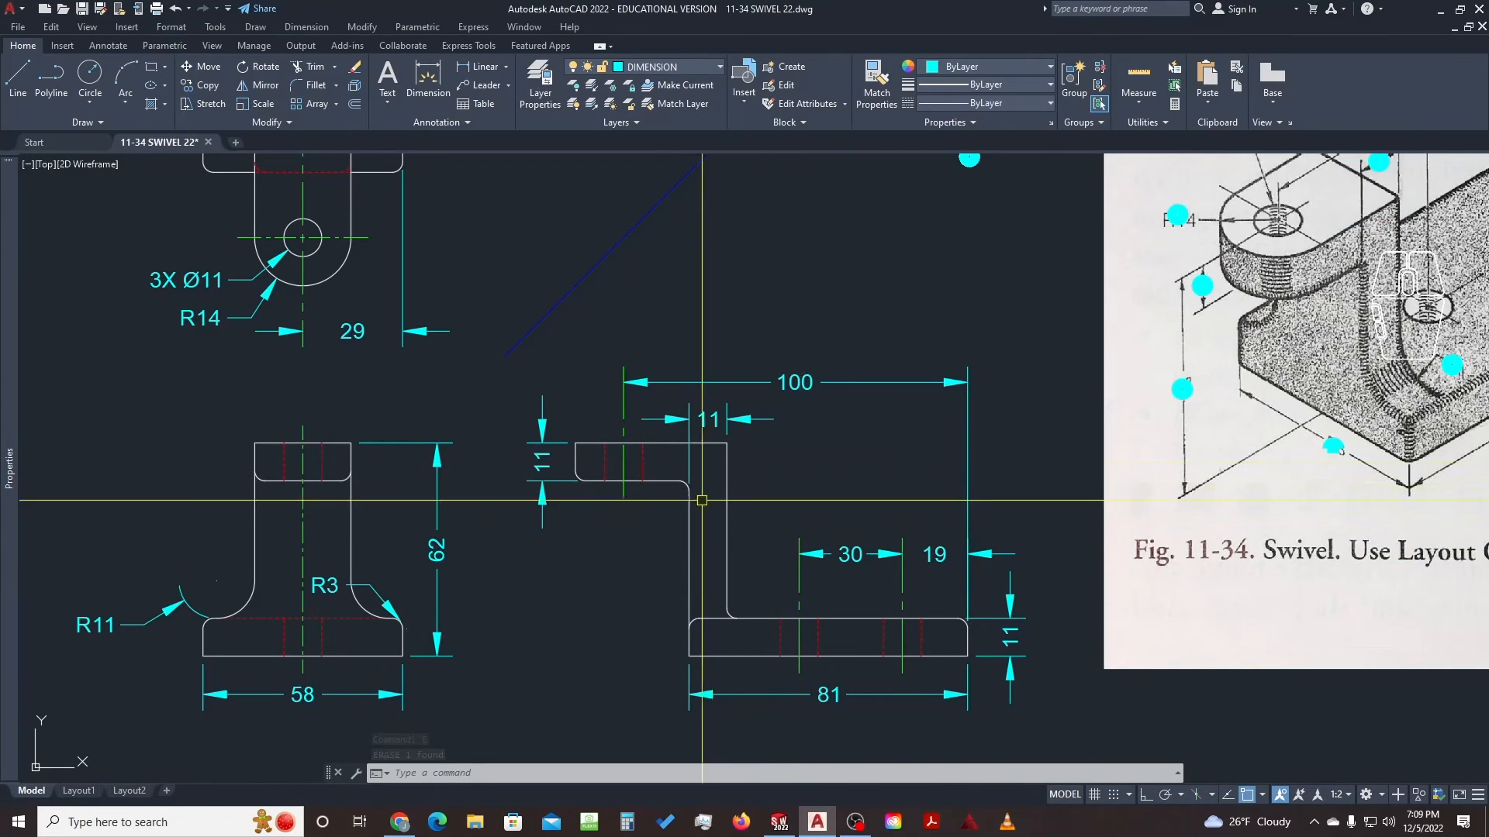
middle_drag(1178, 420, 843, 468)
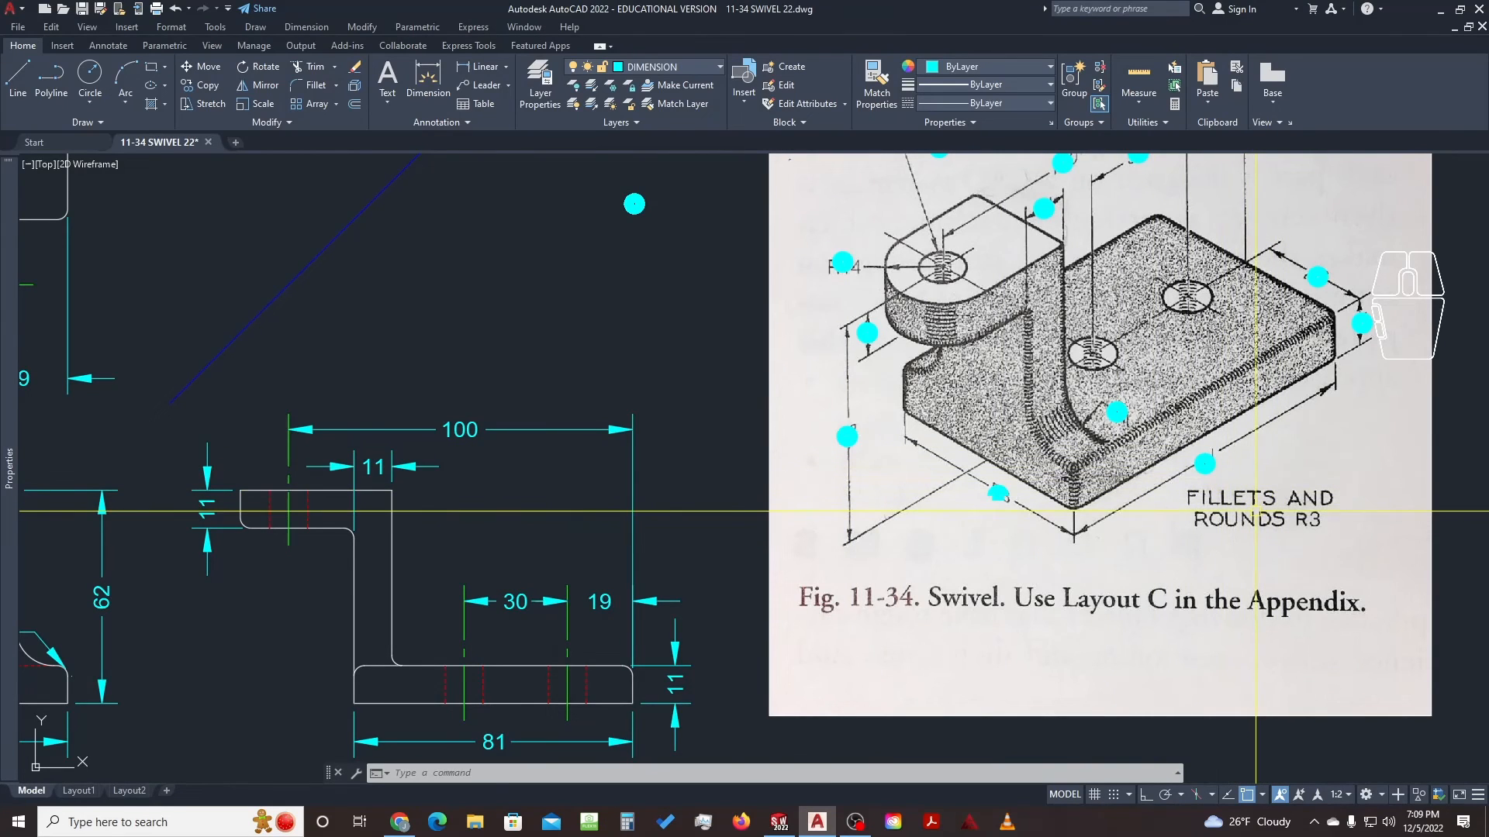
click(1173, 479)
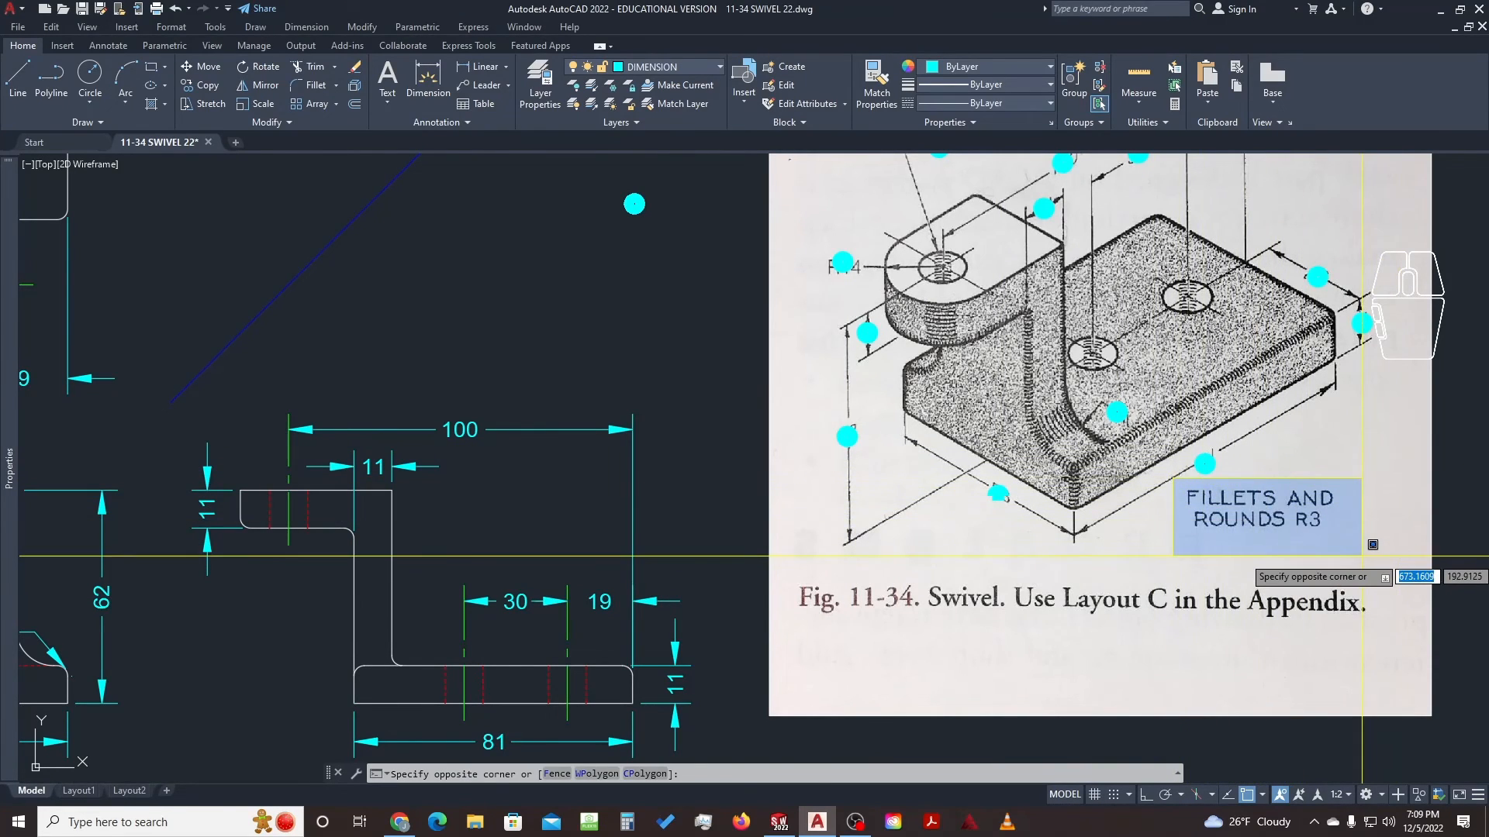
key(Escape)
key(Escape)
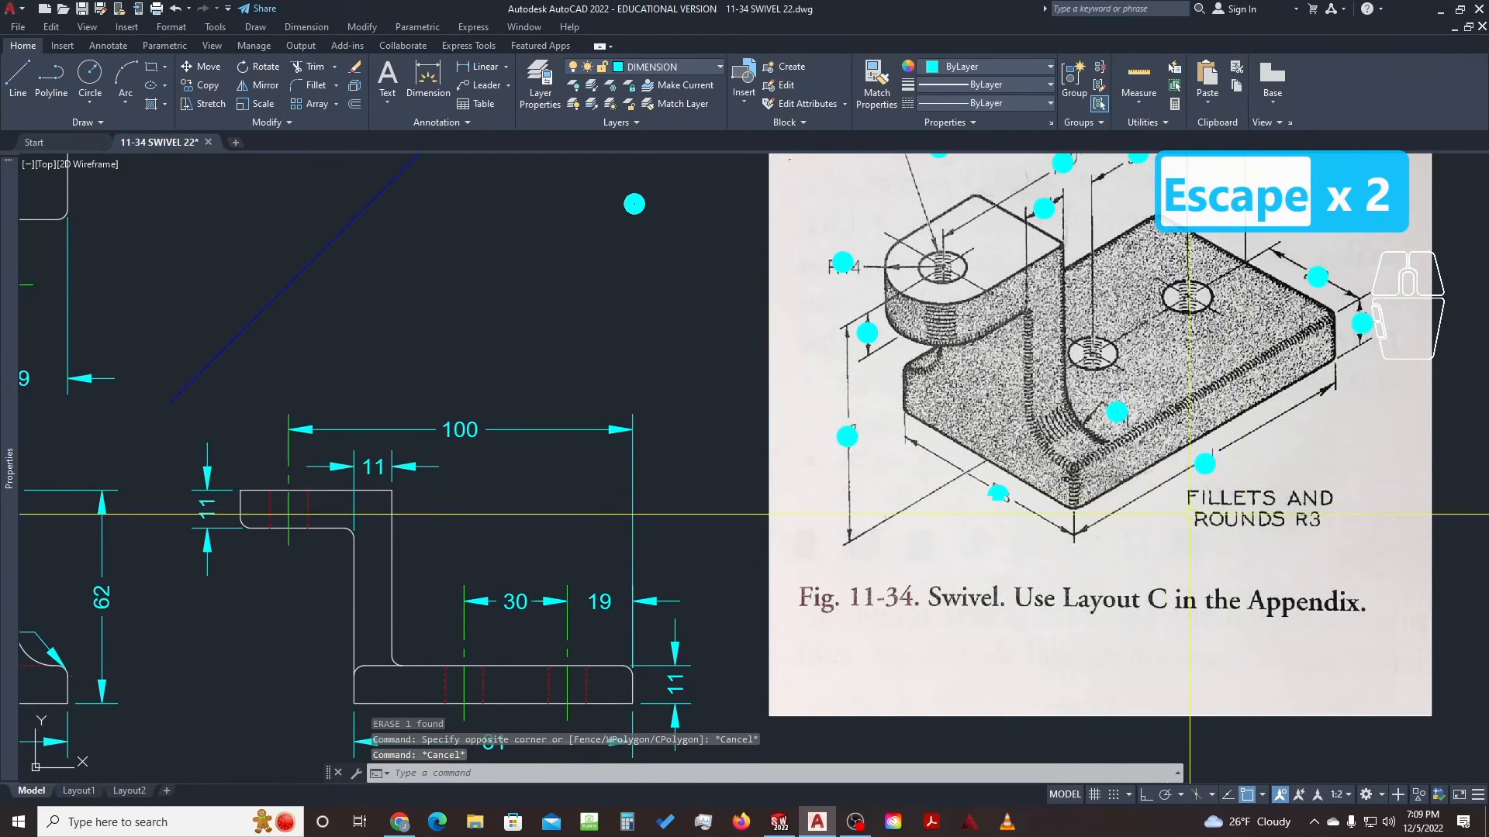
scroll(1076, 527, down, 2)
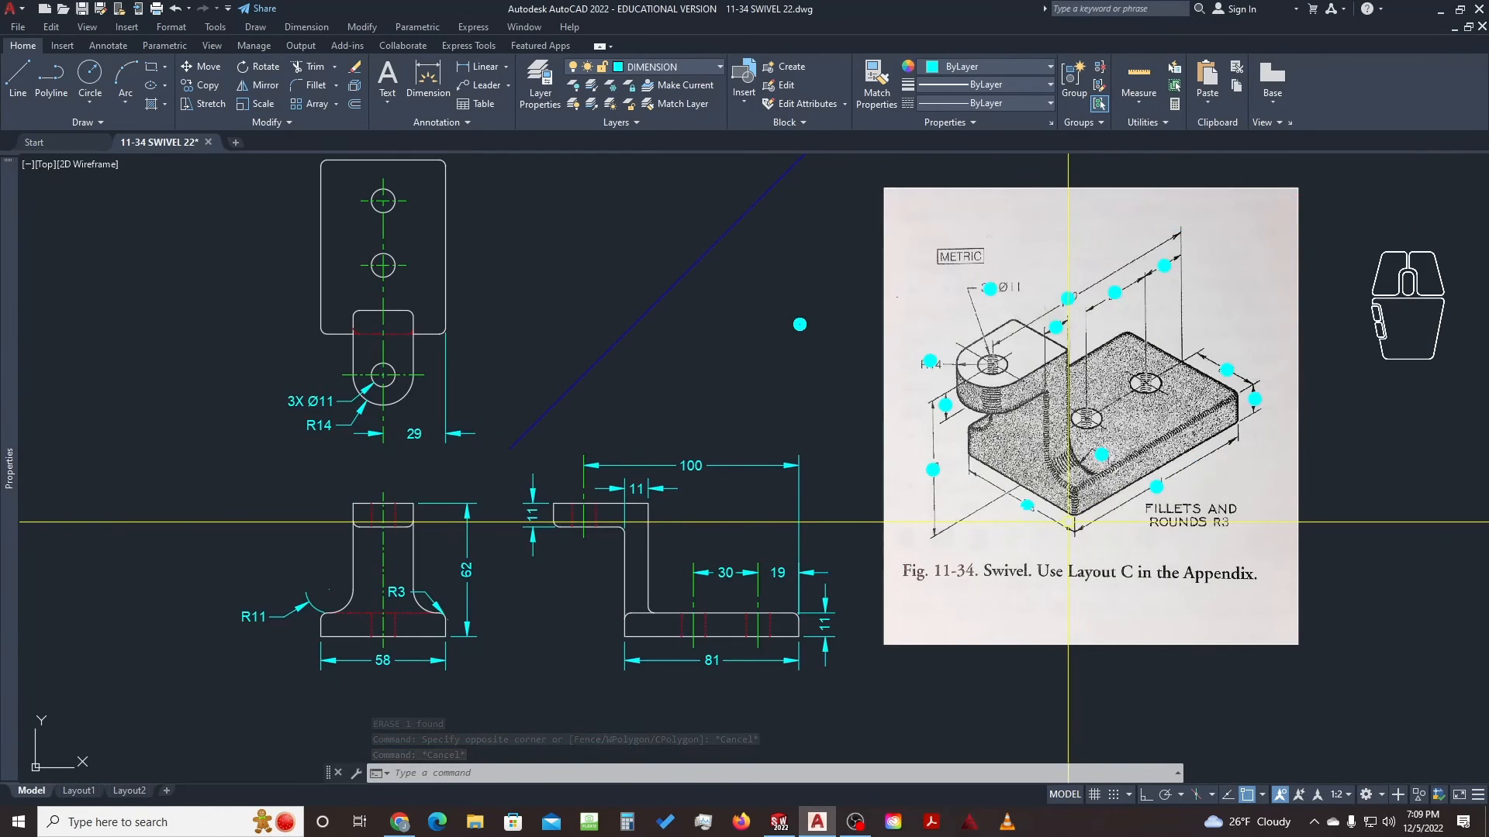
middle_drag(657, 632, 789, 604)
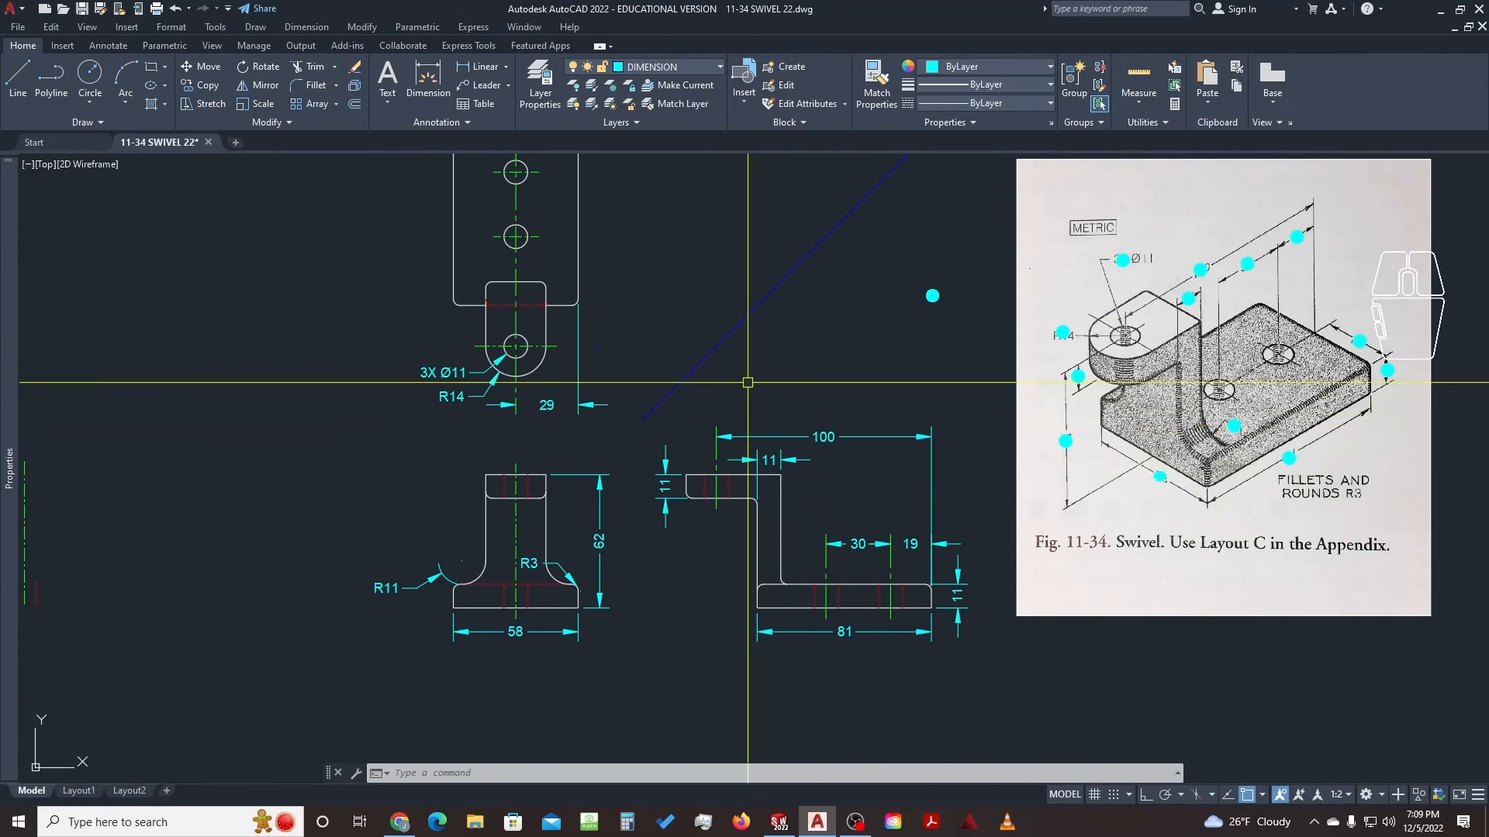
click(387, 78)
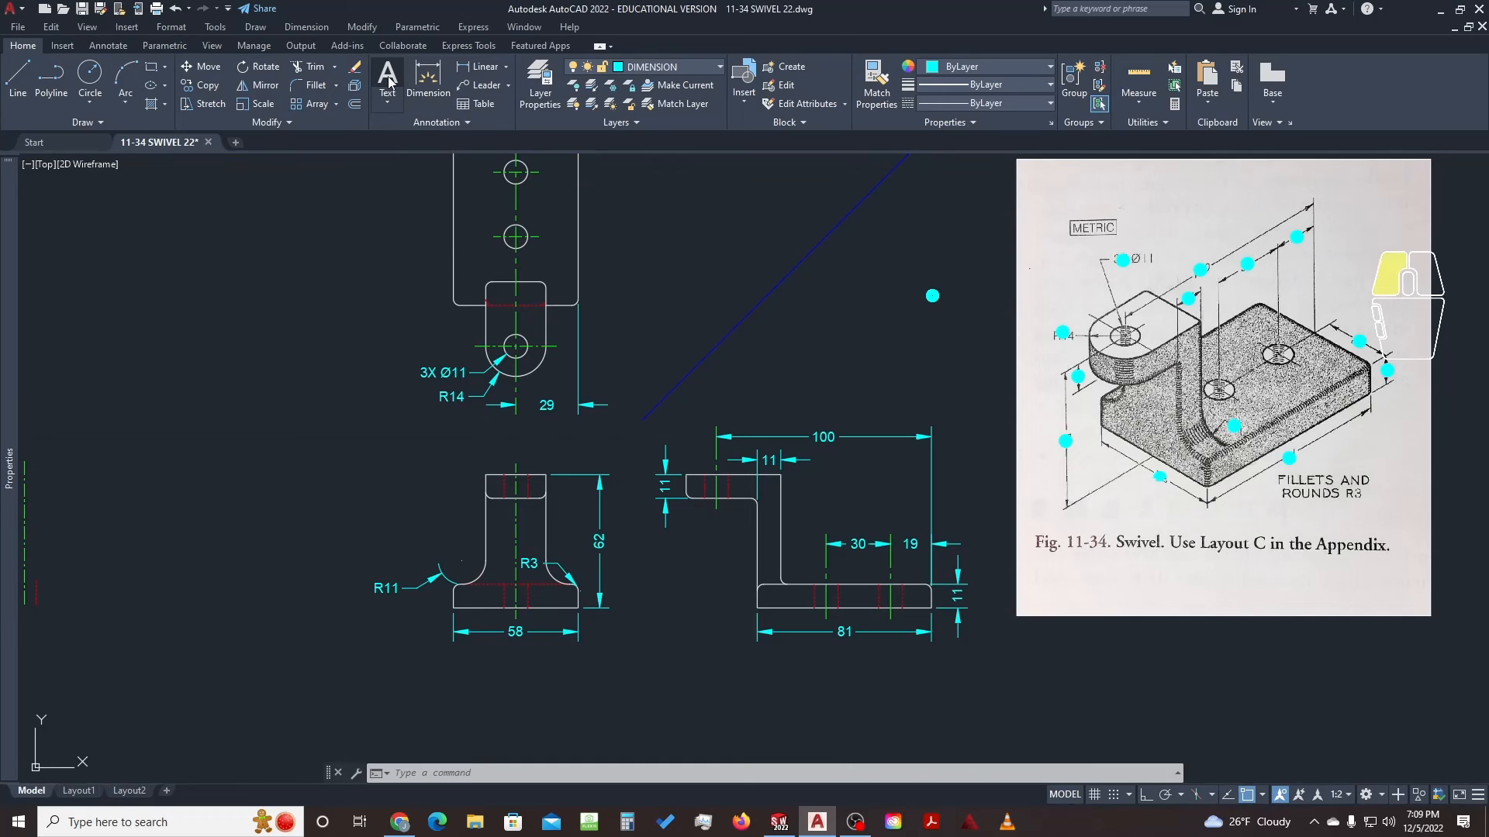
Place a multiline note 'FILLETS AND ROUNDS R3' below the views with wider word spacing
middle_drag(837, 583, 796, 498)
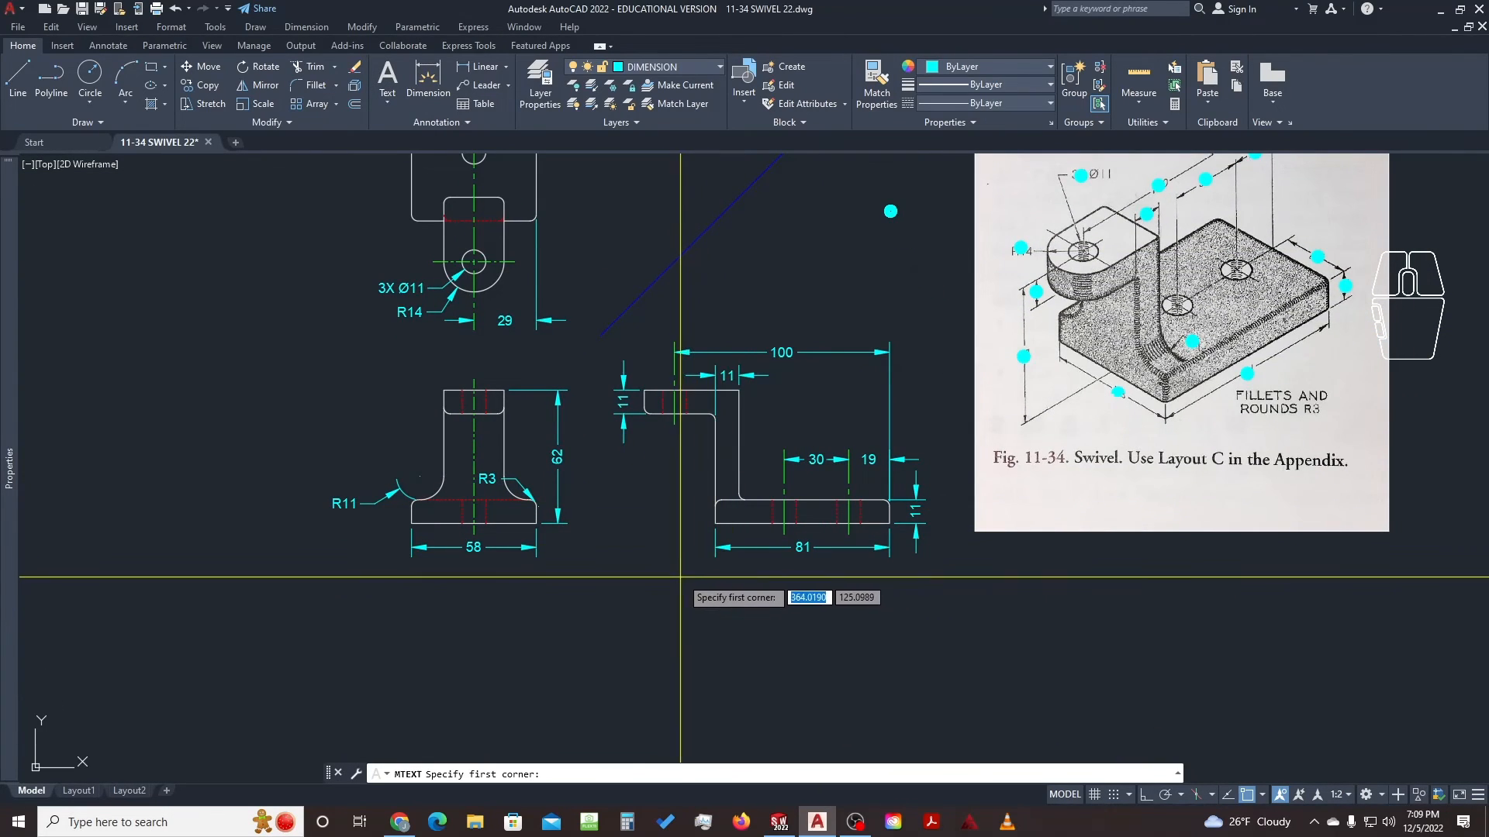
click(747, 584)
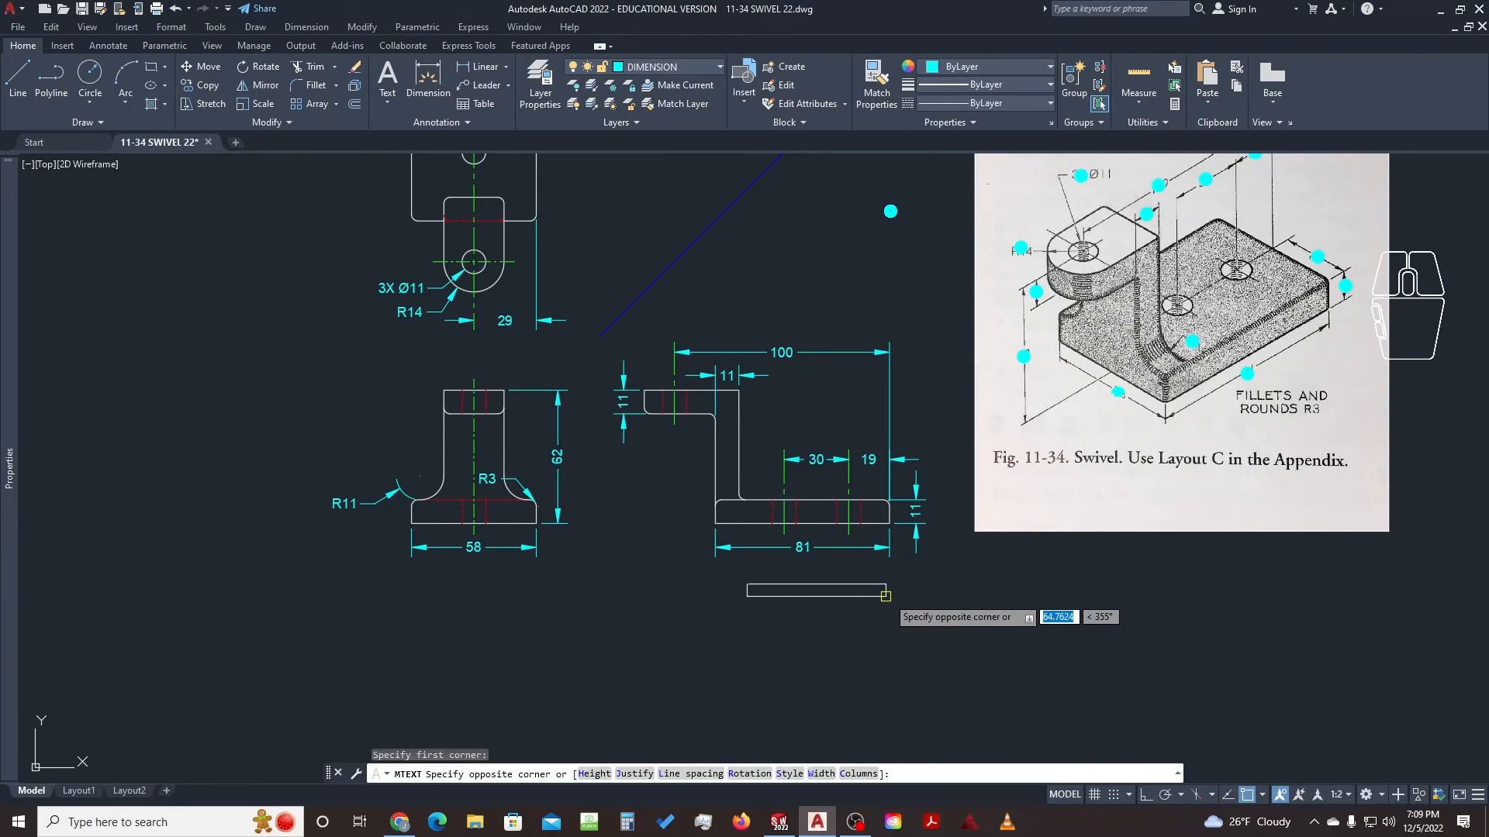
click(898, 595)
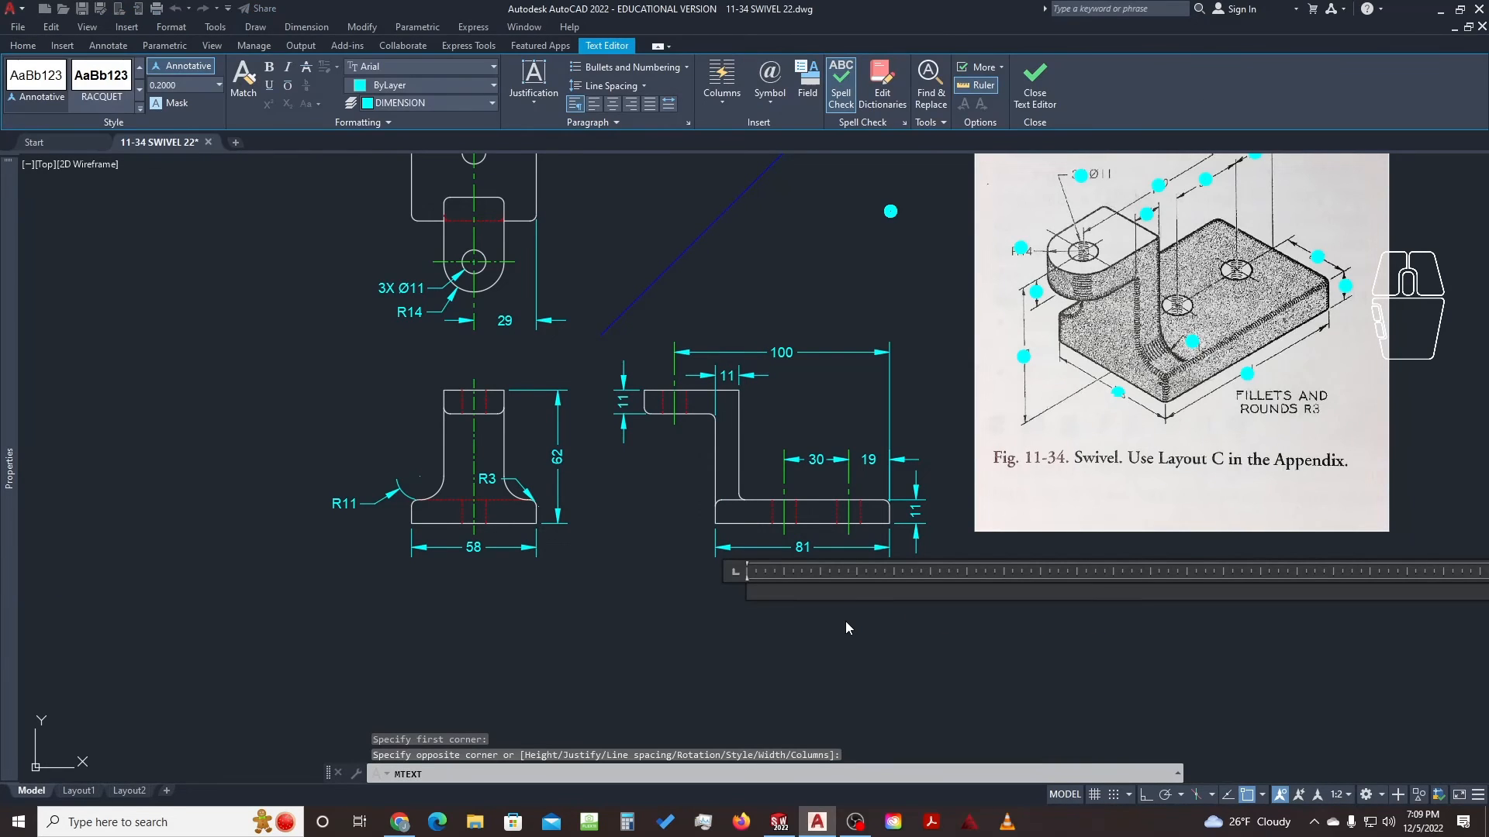
text(FILLET)
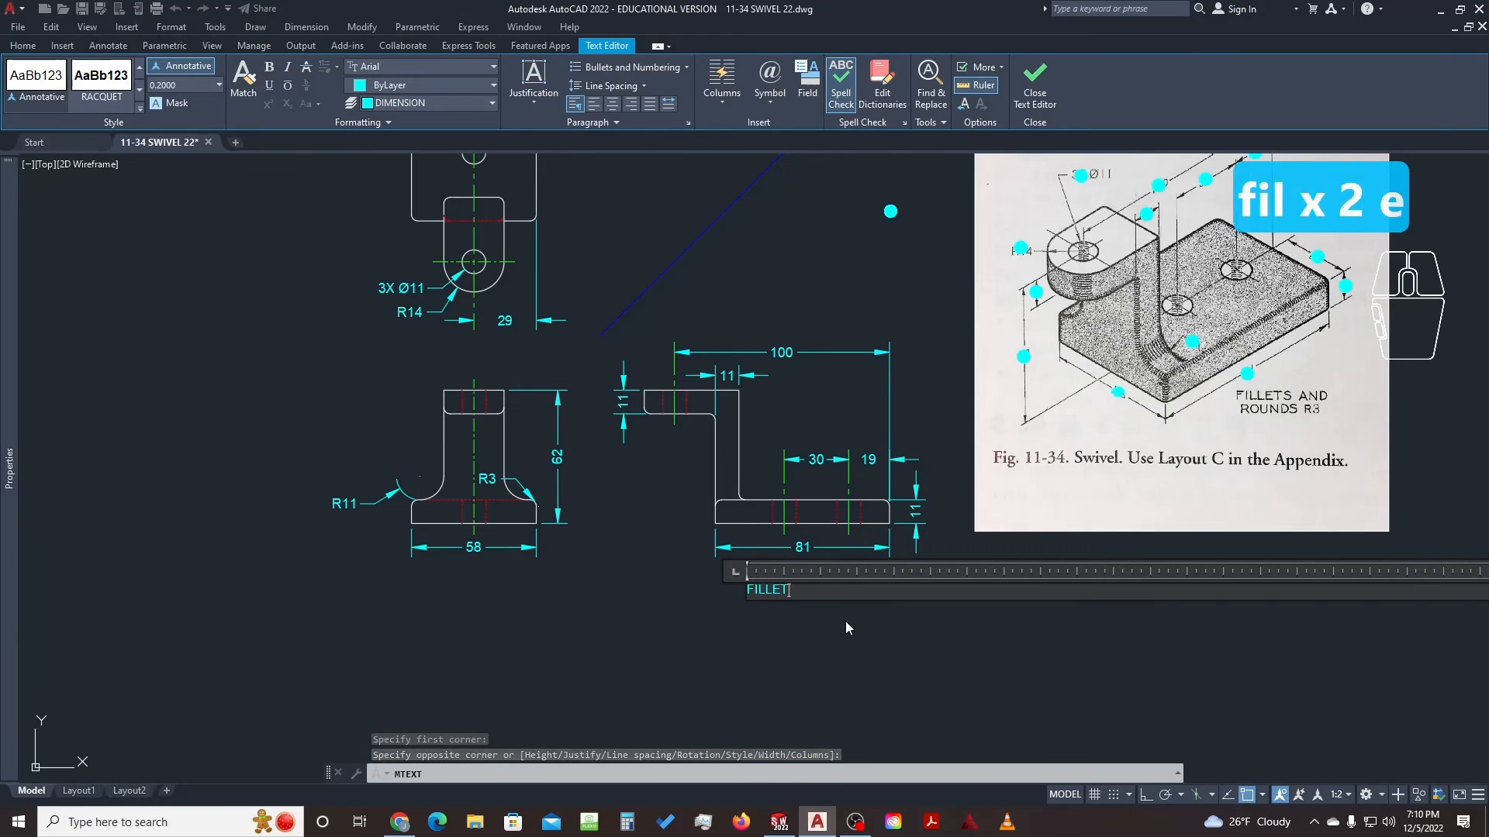
text(S AND ROUND)
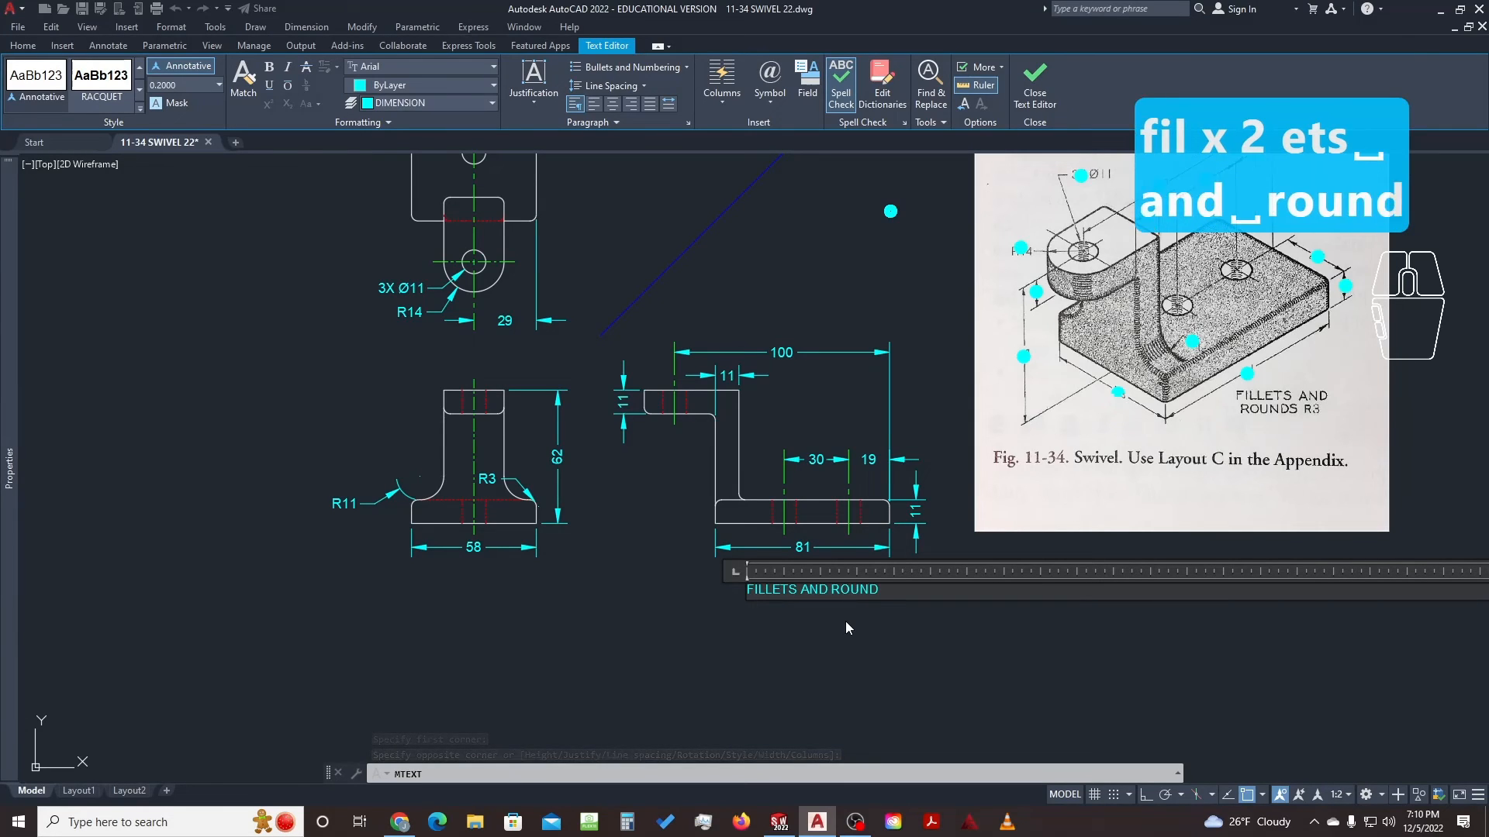
text(S R3)
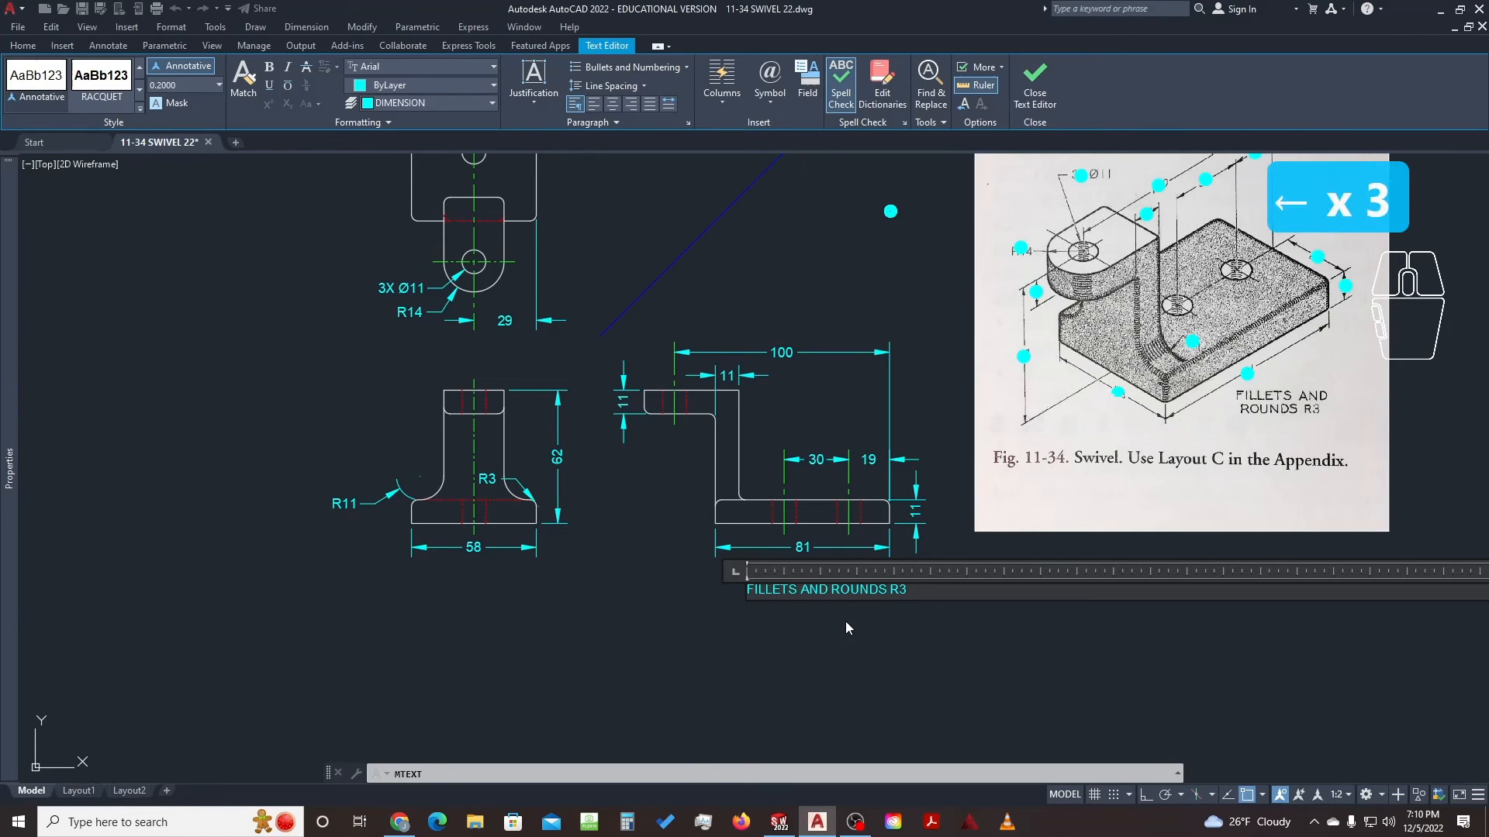
scroll(840, 621, up, 5)
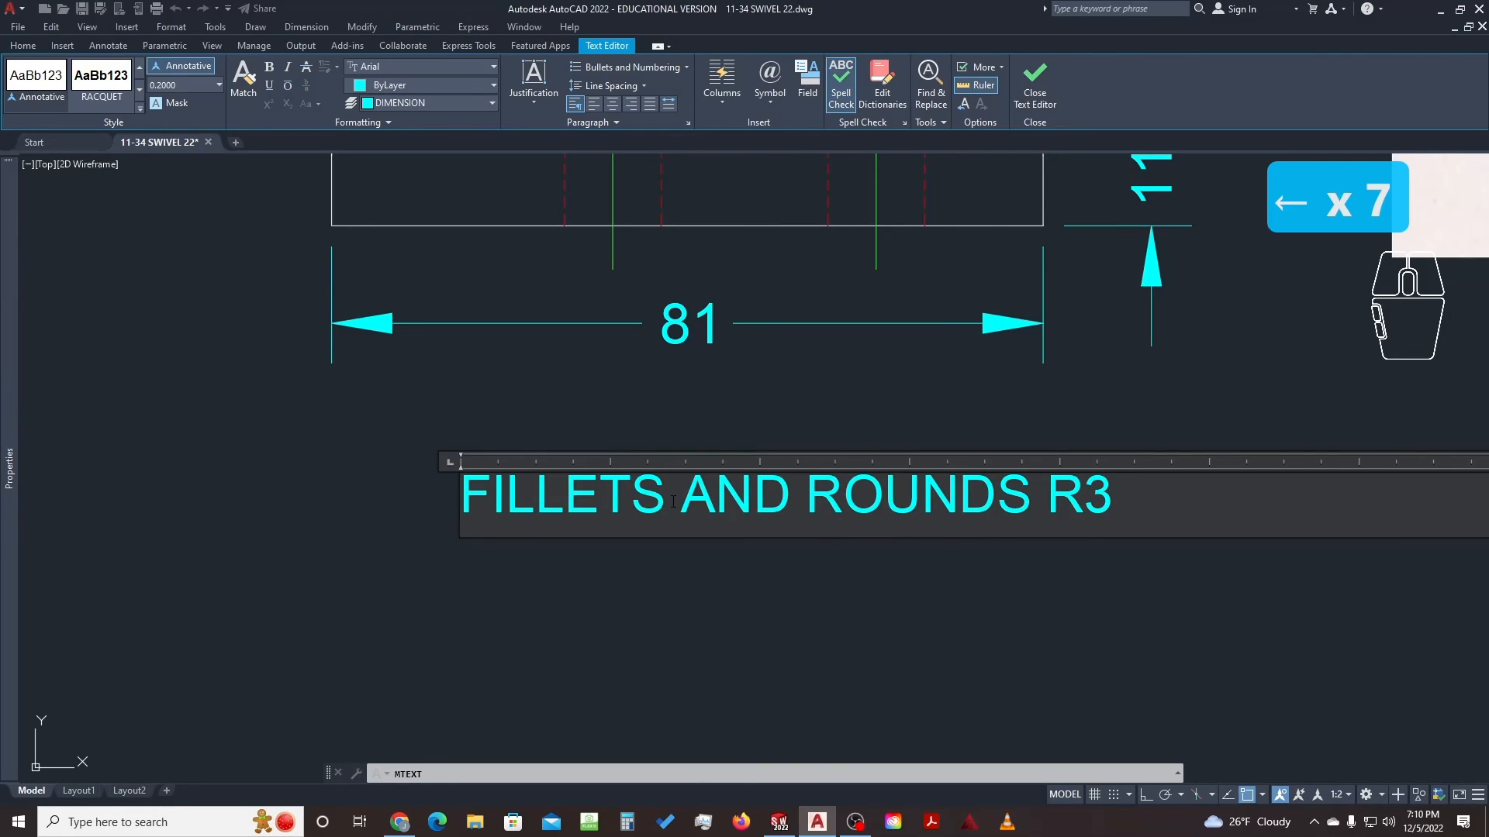
drag(982, 522, 786, 503)
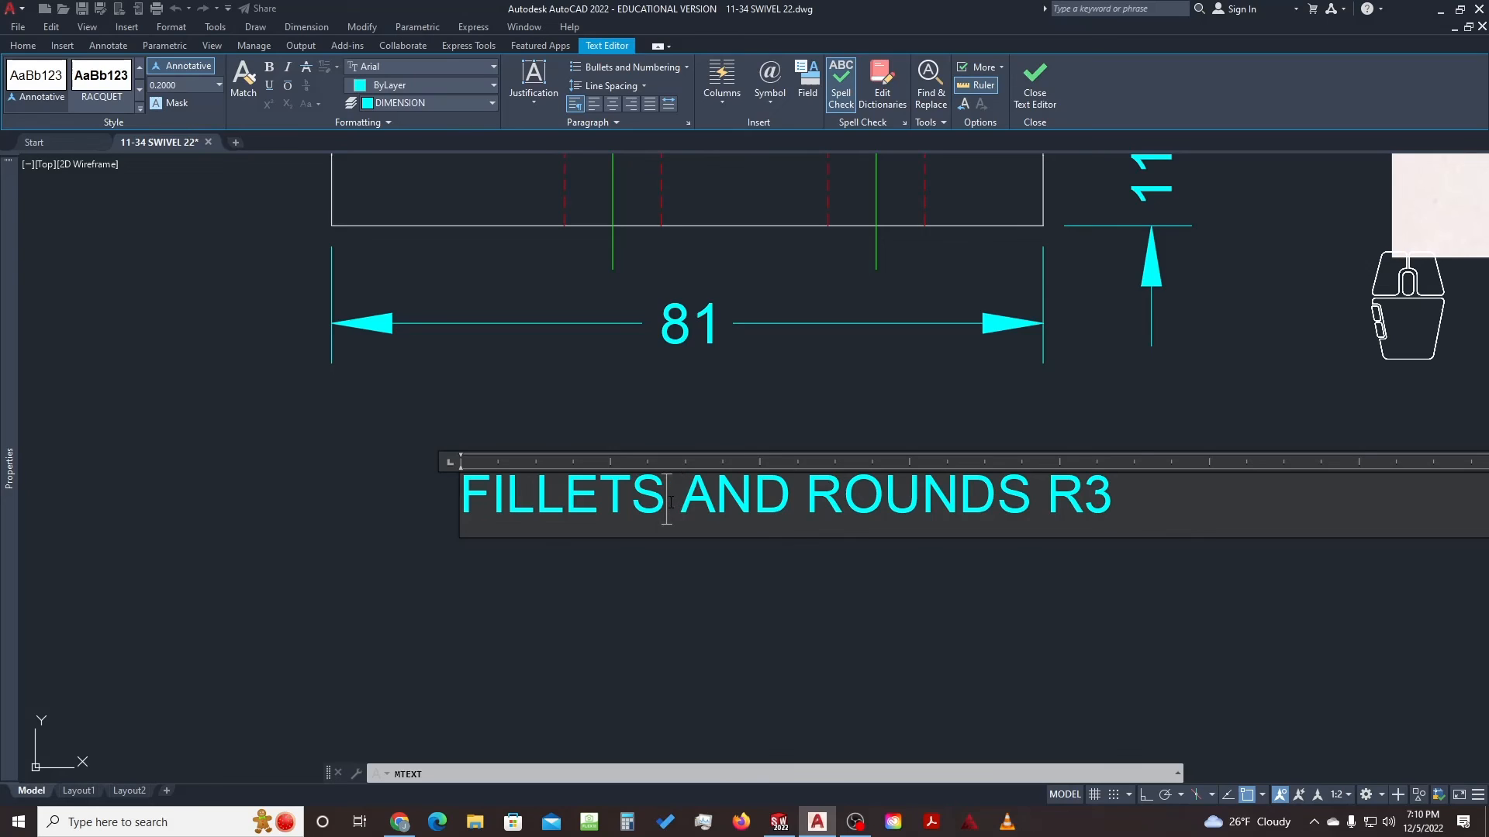
key(Right)
key(Right)
key(Right)
key(Right)
key(Right)
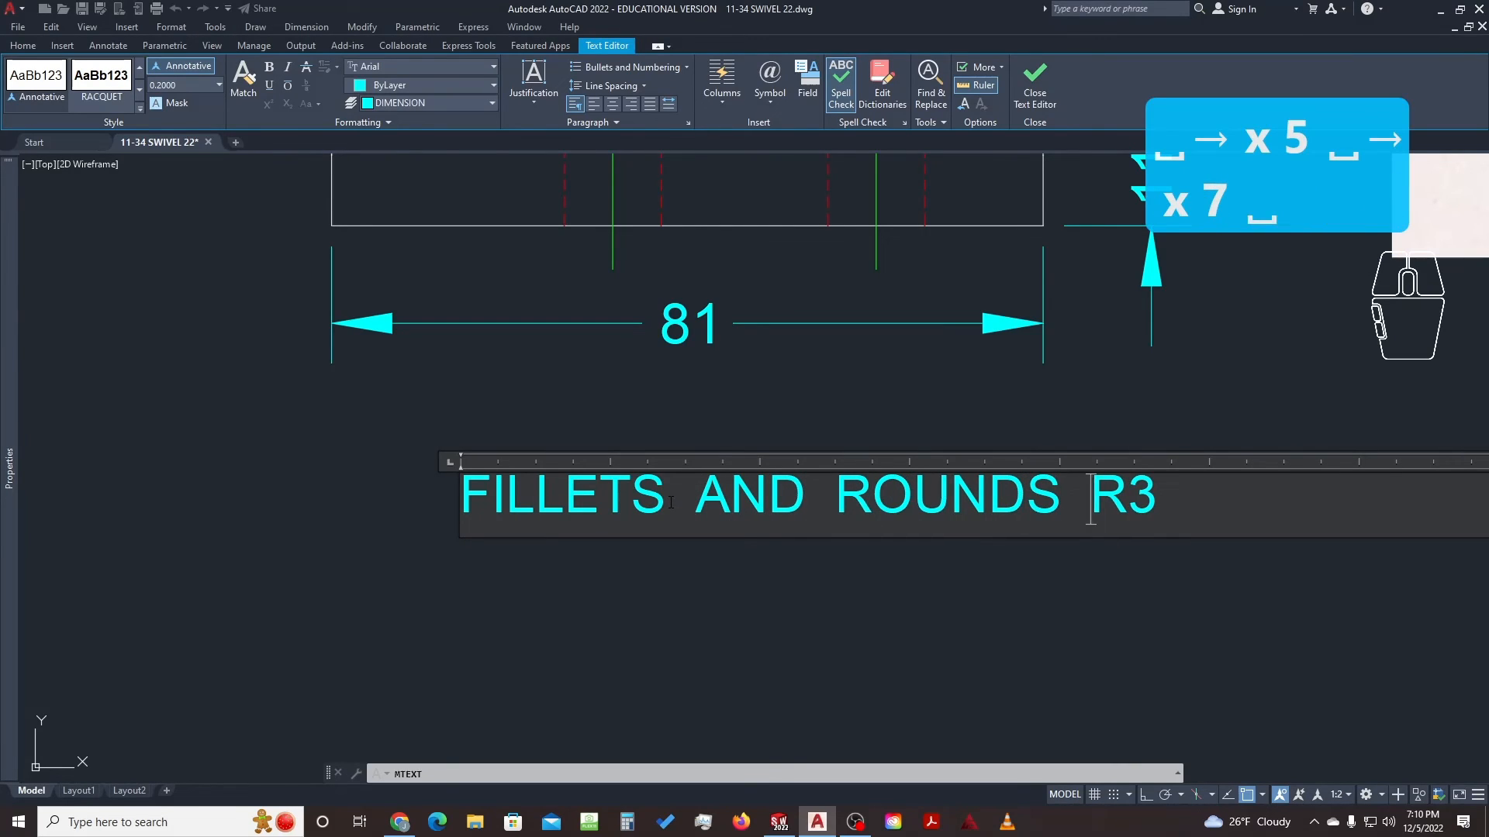
click(803, 406)
scroll(461, 457, up, 2)
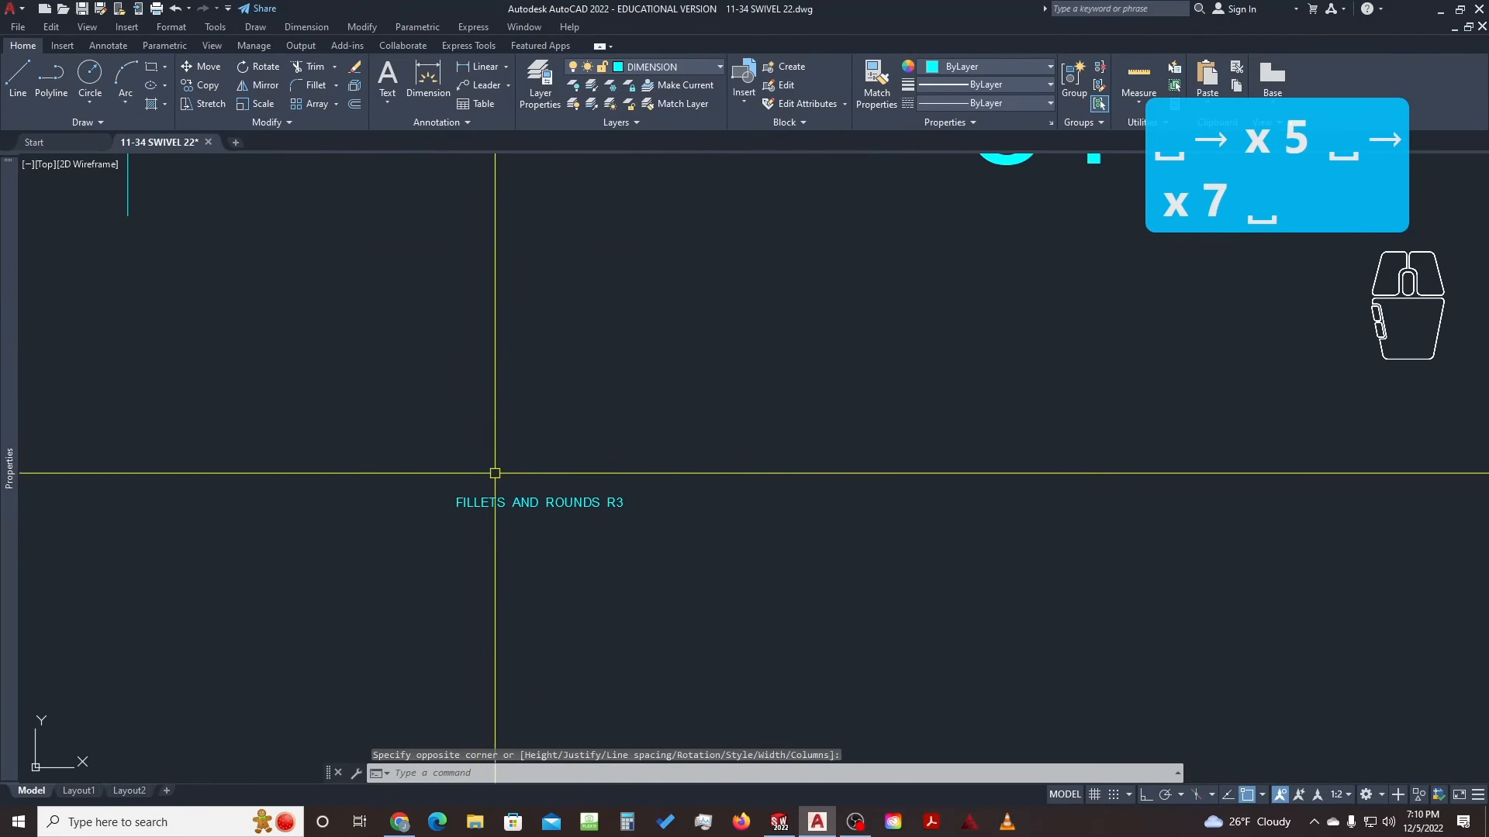
Erase the small stray dash text below the views and recentre the front and side views
scroll(580, 483, down, 6)
scroll(580, 483, up, 2)
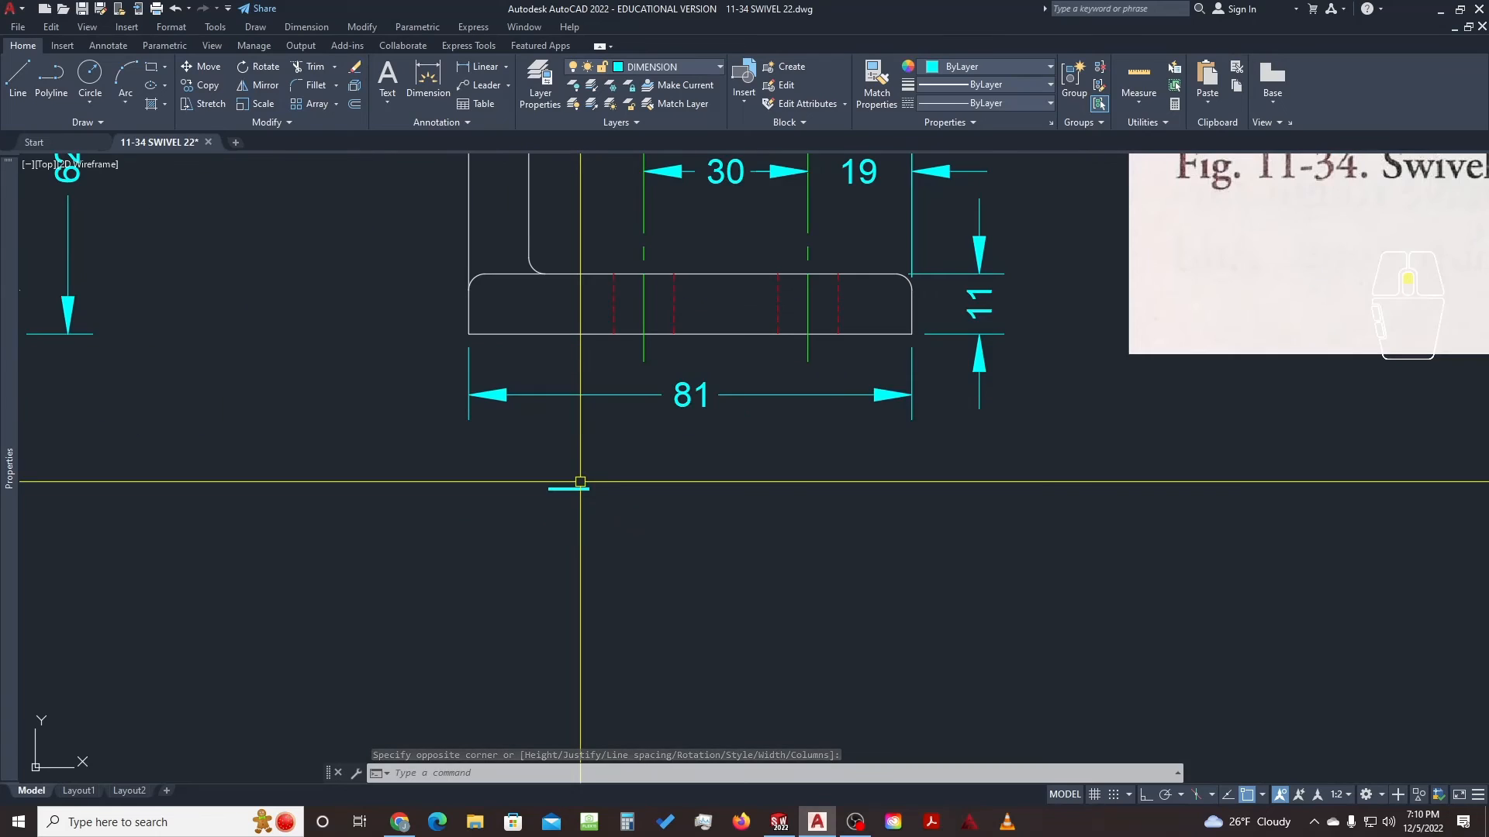
scroll(573, 466, down, 2)
scroll(573, 466, down, 2)
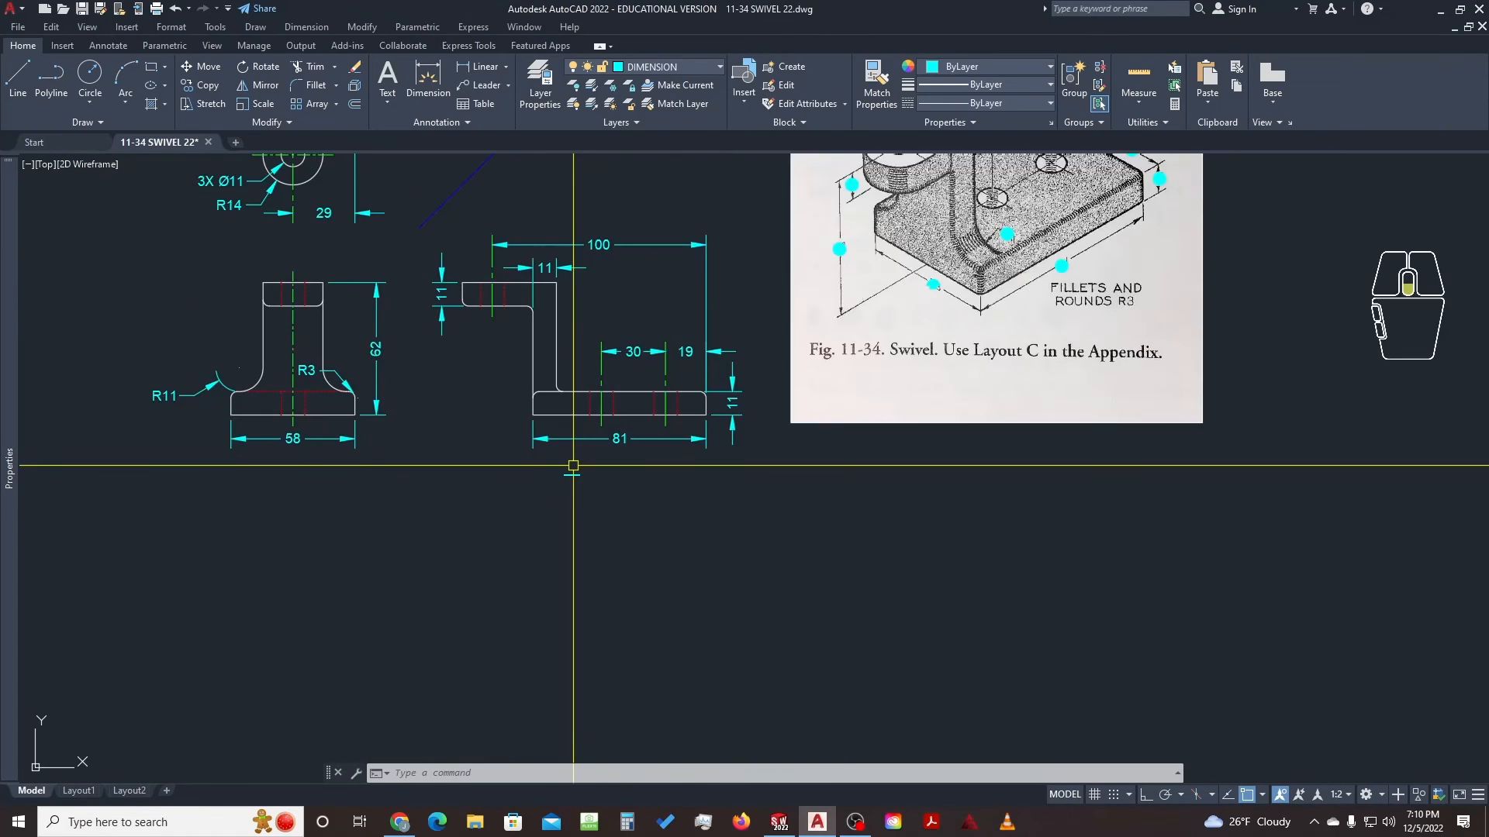
middle_drag(573, 466, 595, 600)
click(597, 600)
click(573, 625)
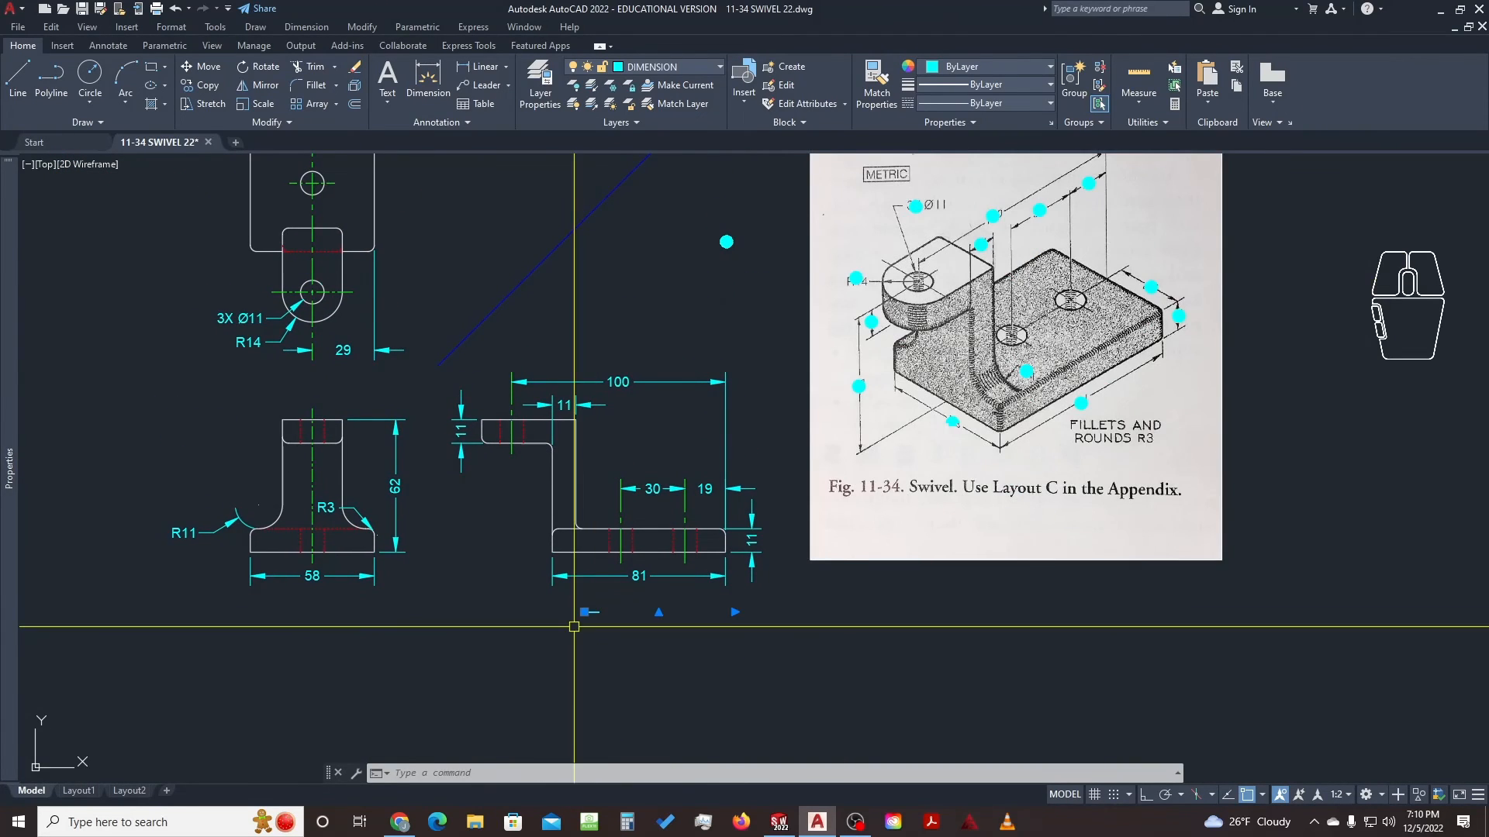
scroll(619, 606, up, 2)
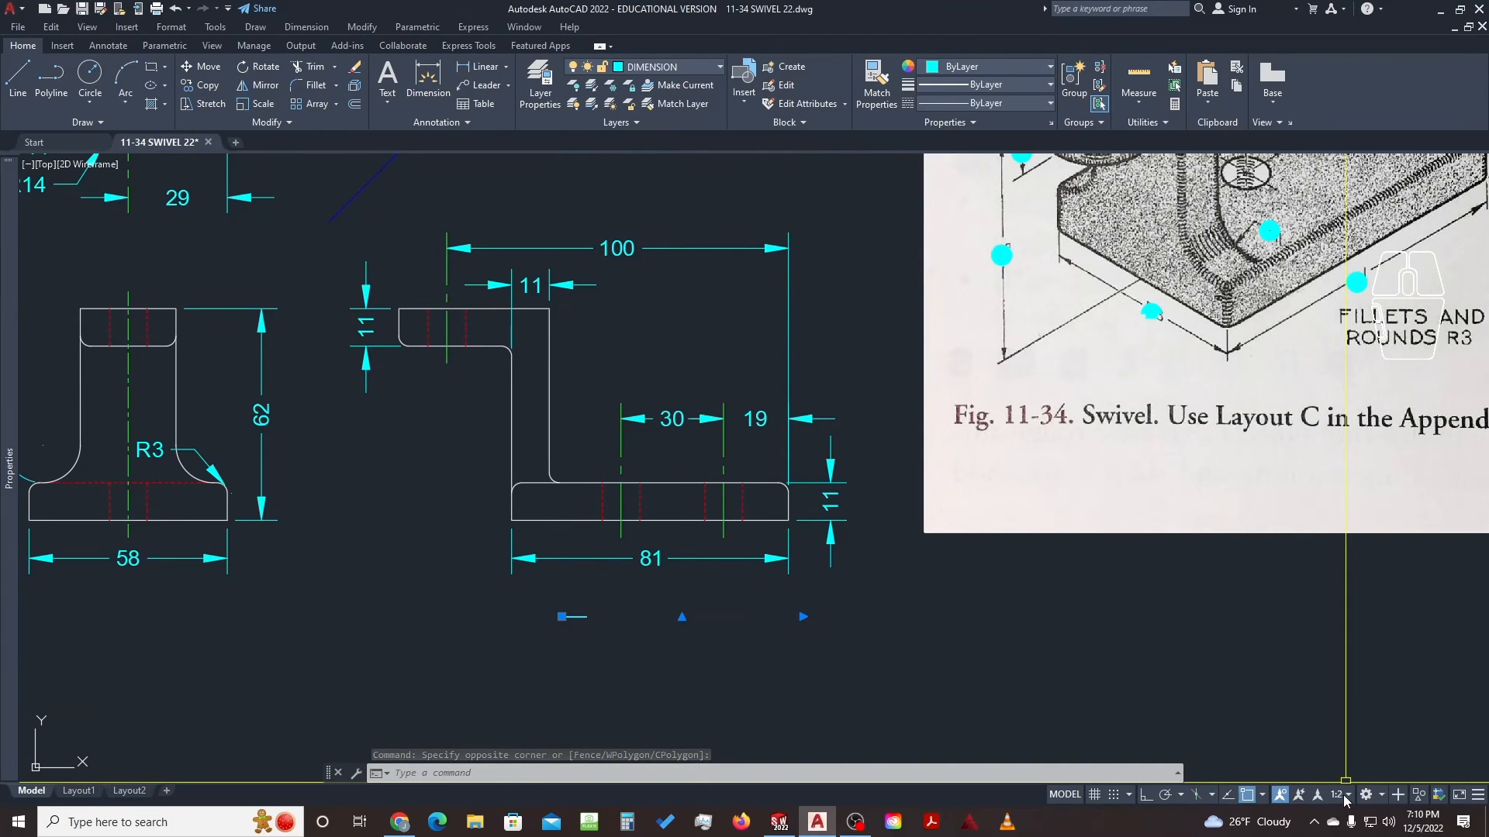
key(Escape)
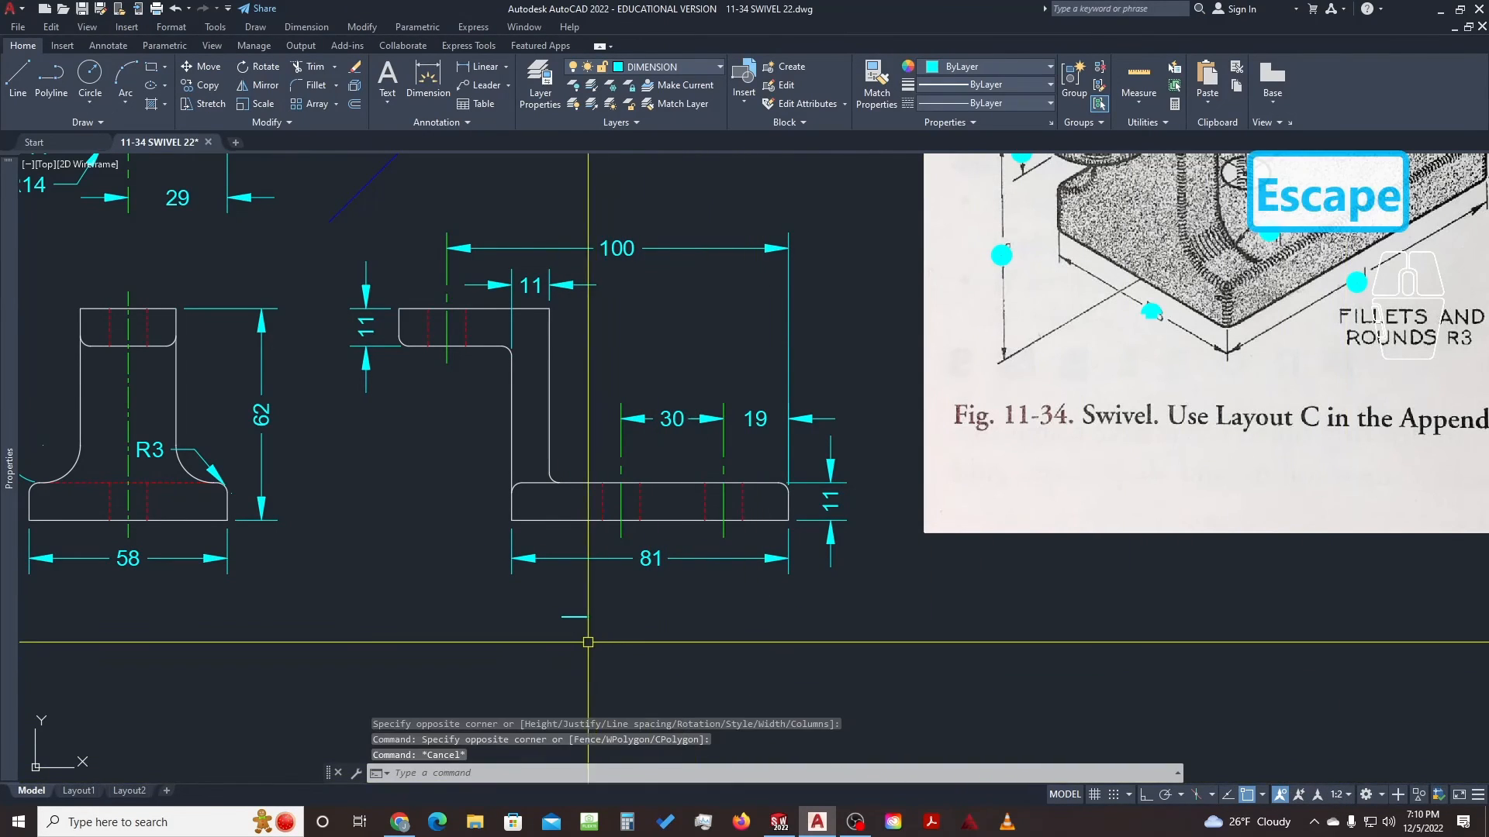
text(e)
key(space)
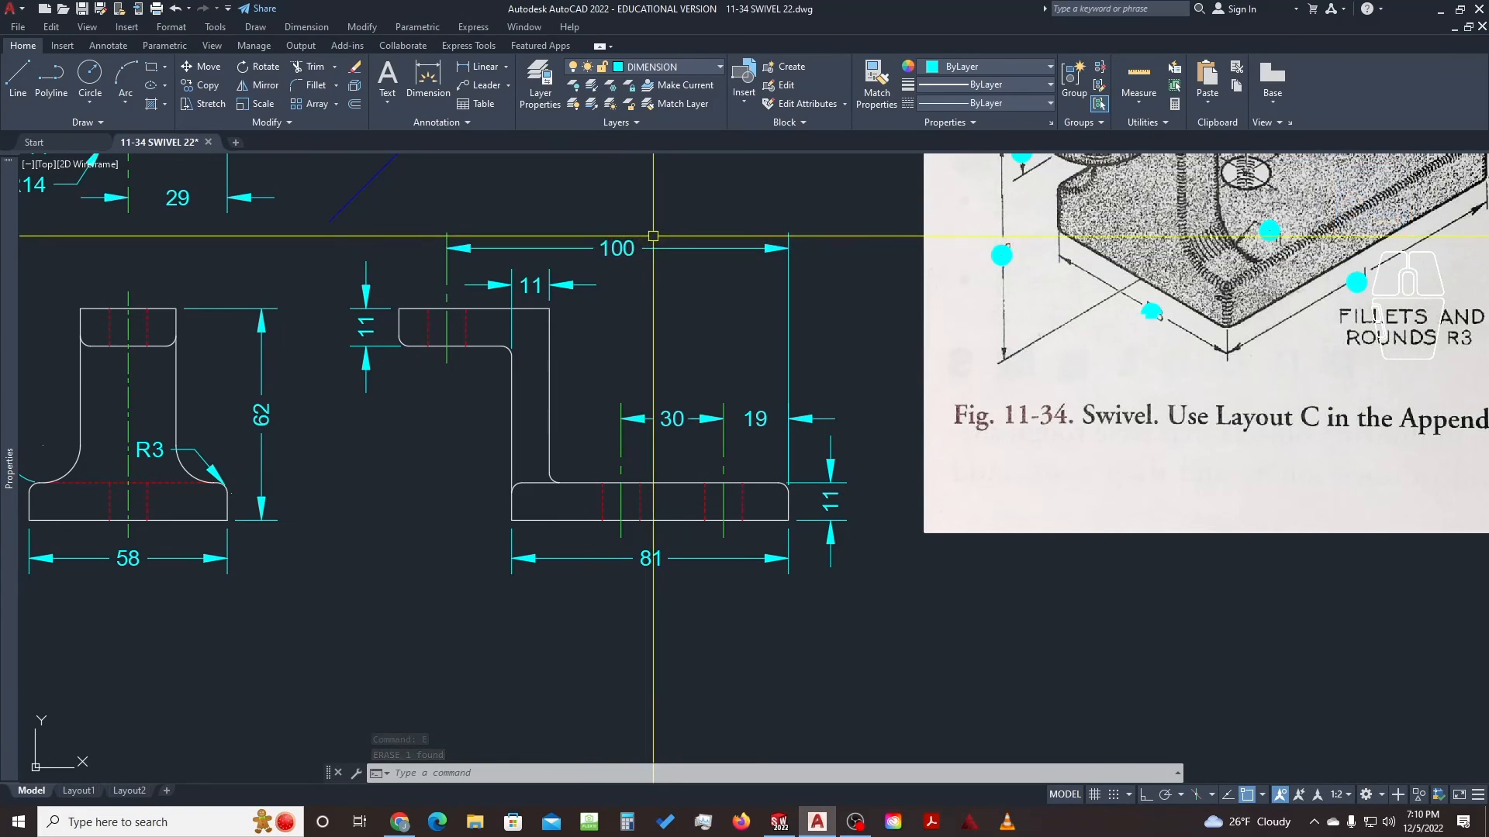
middle_drag(571, 233, 699, 262)
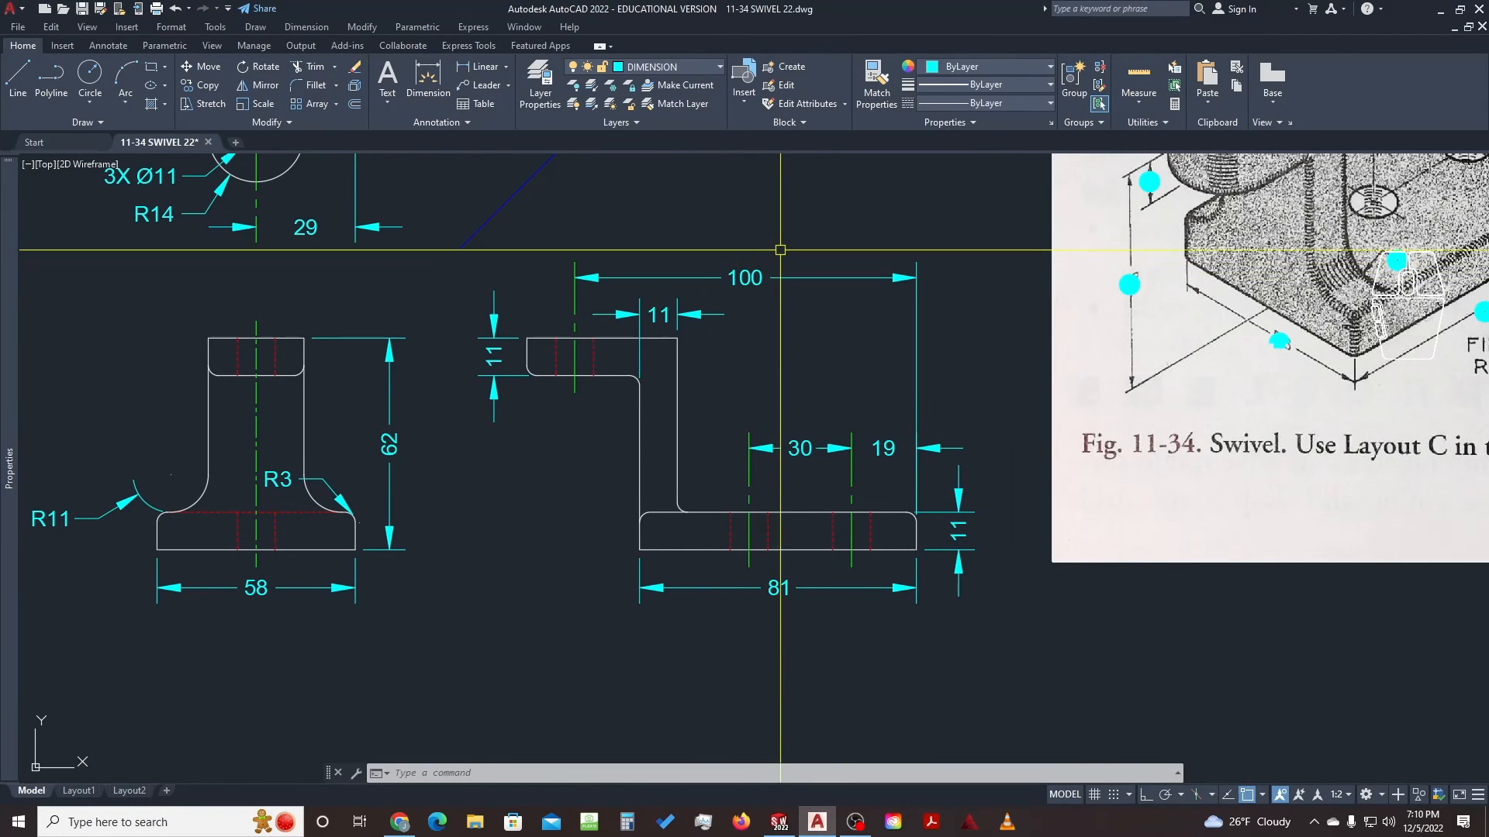
Copy the 19 dimension to an empty spot below the views
click(892, 446)
text(c)
click(887, 445)
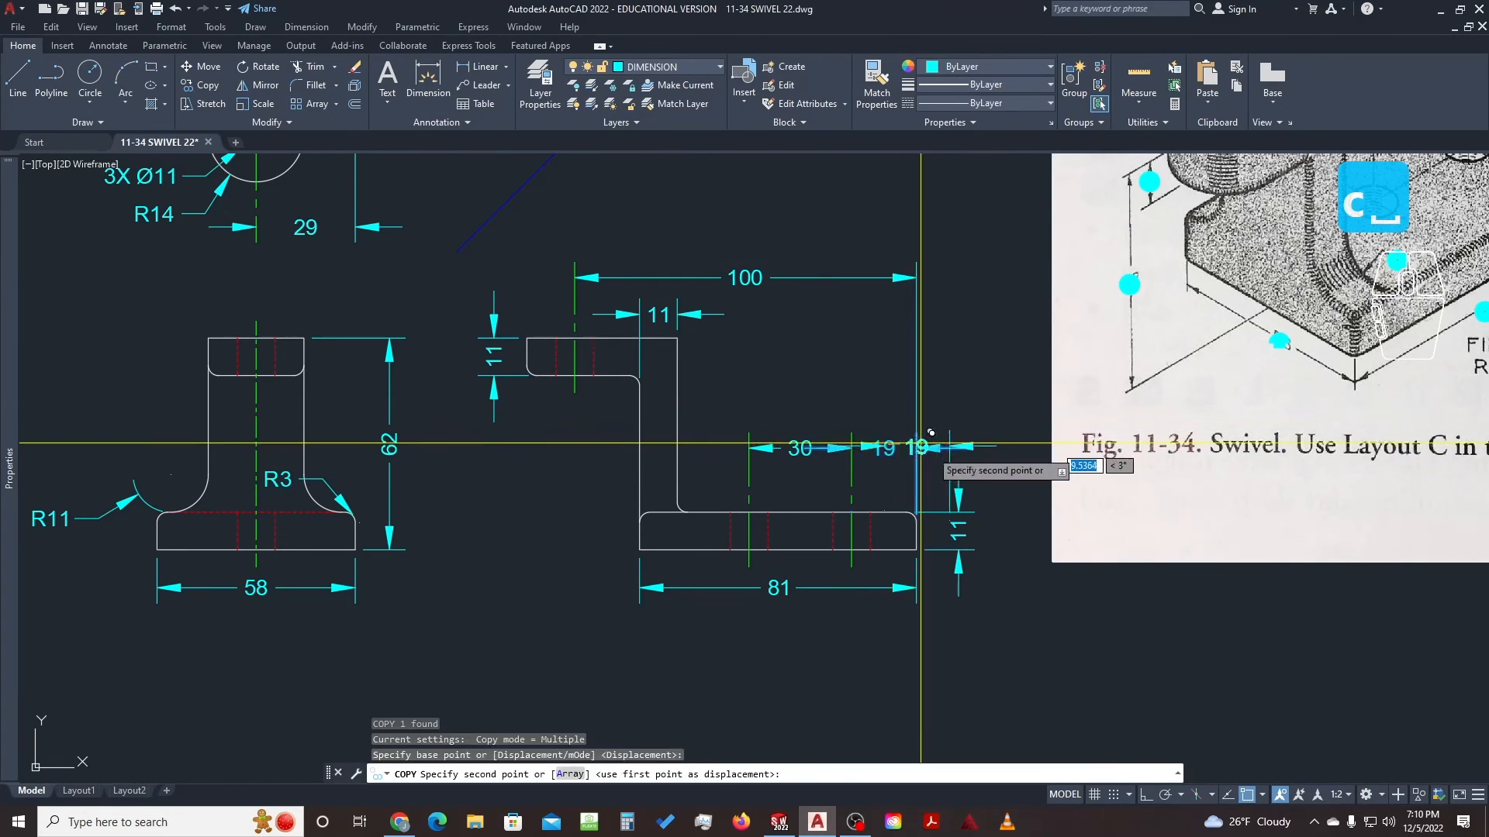
middle_drag(827, 604, 898, 428)
click(767, 522)
key(Escape)
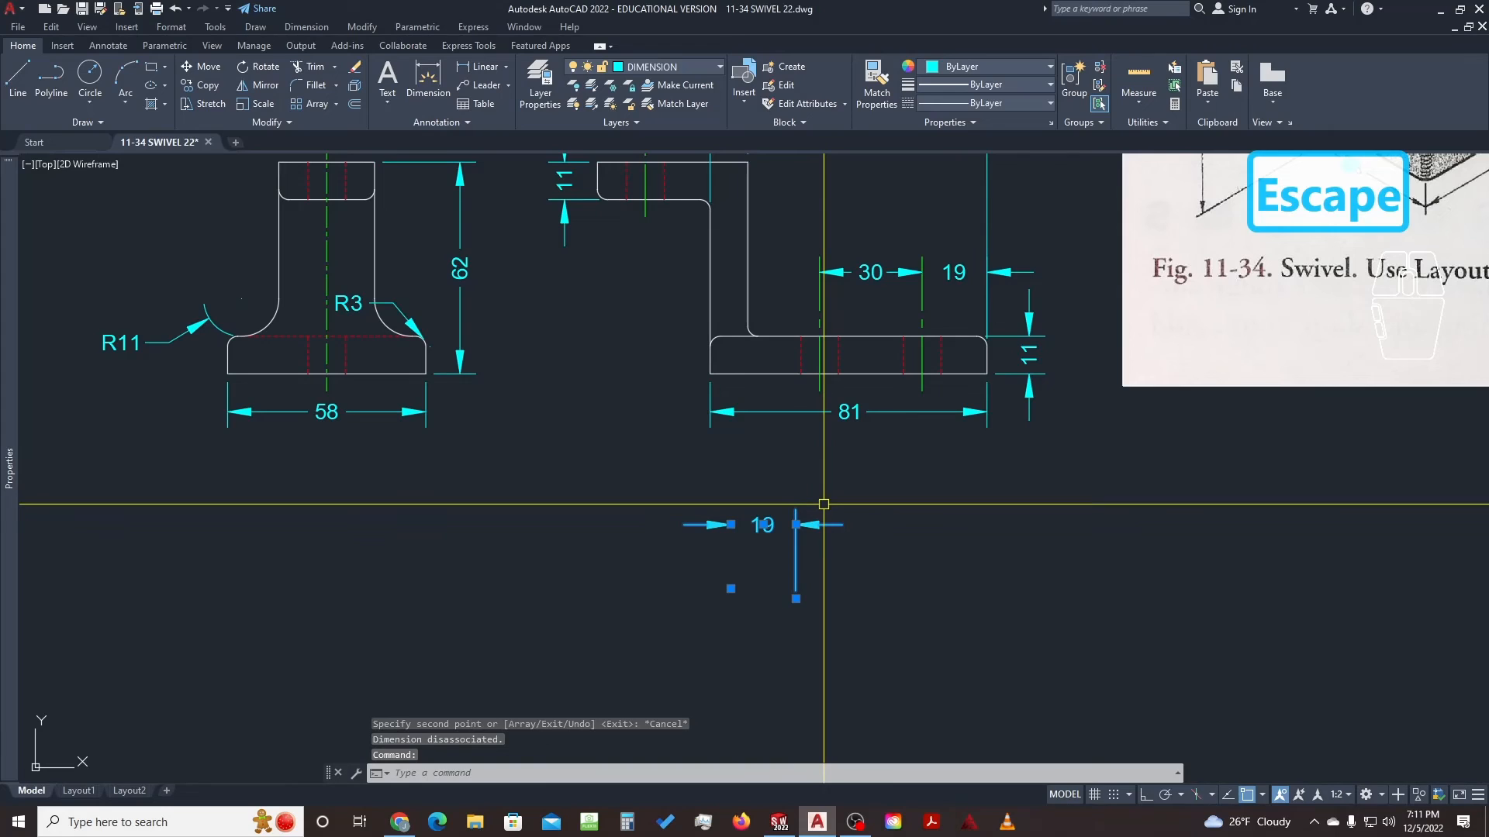
Explode the copied dimension and erase its arrowheads and extension lines, leaving only the 19 text
text(x)
key(space)
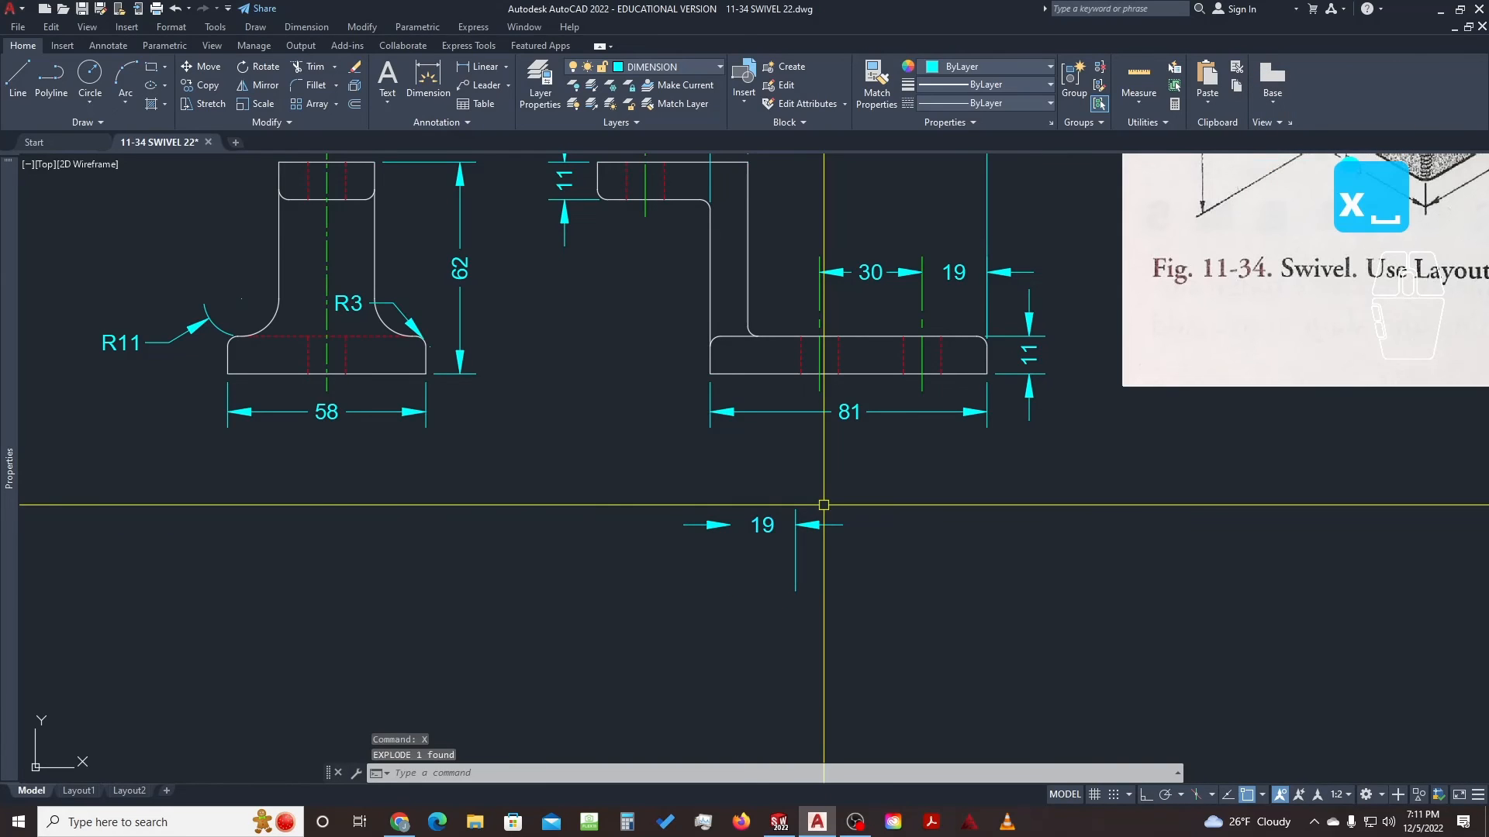
click(860, 482)
click(800, 544)
click(824, 573)
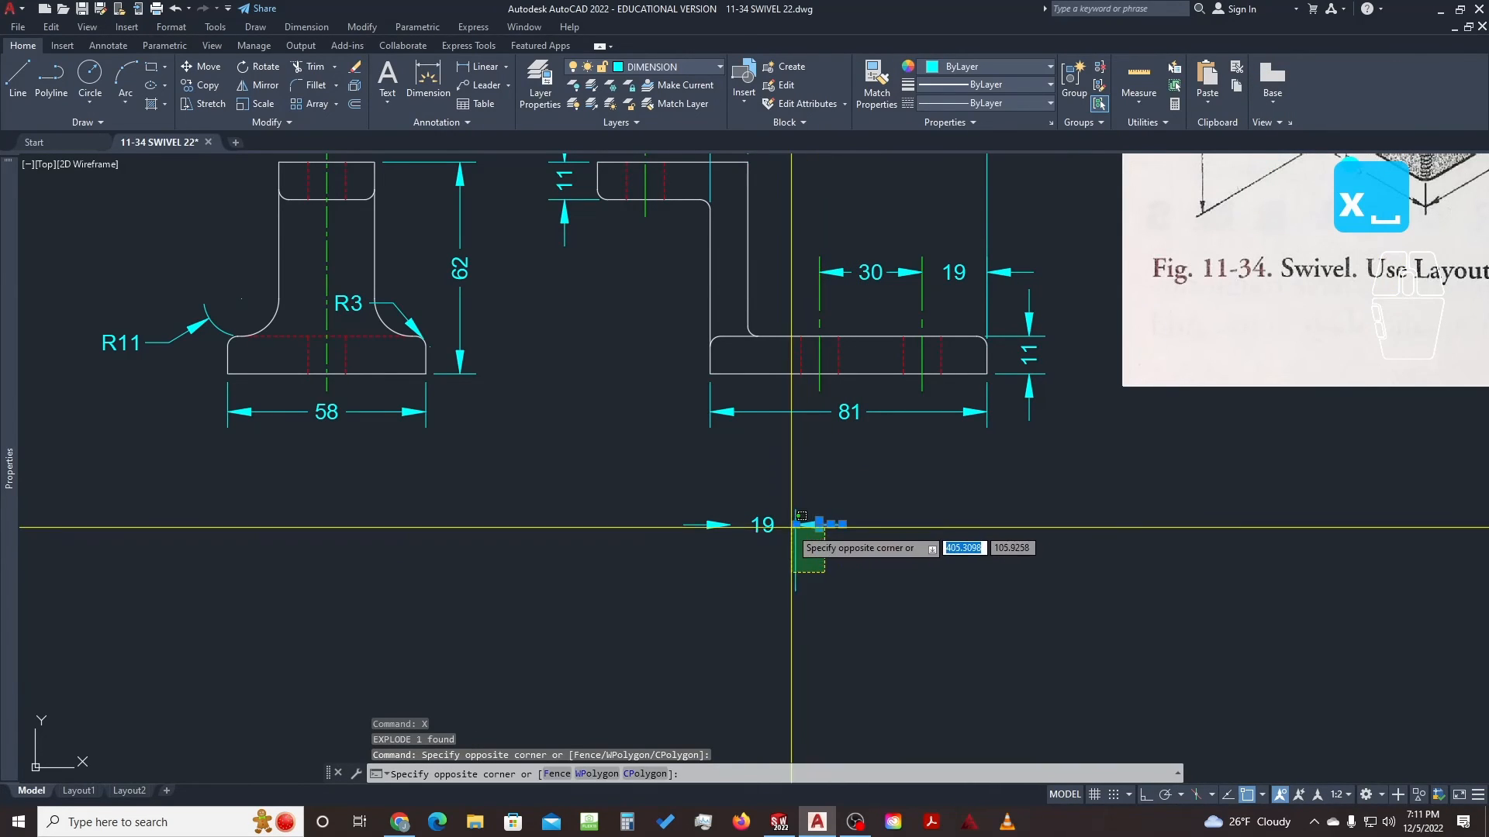
click(790, 532)
click(736, 579)
click(694, 611)
click(727, 559)
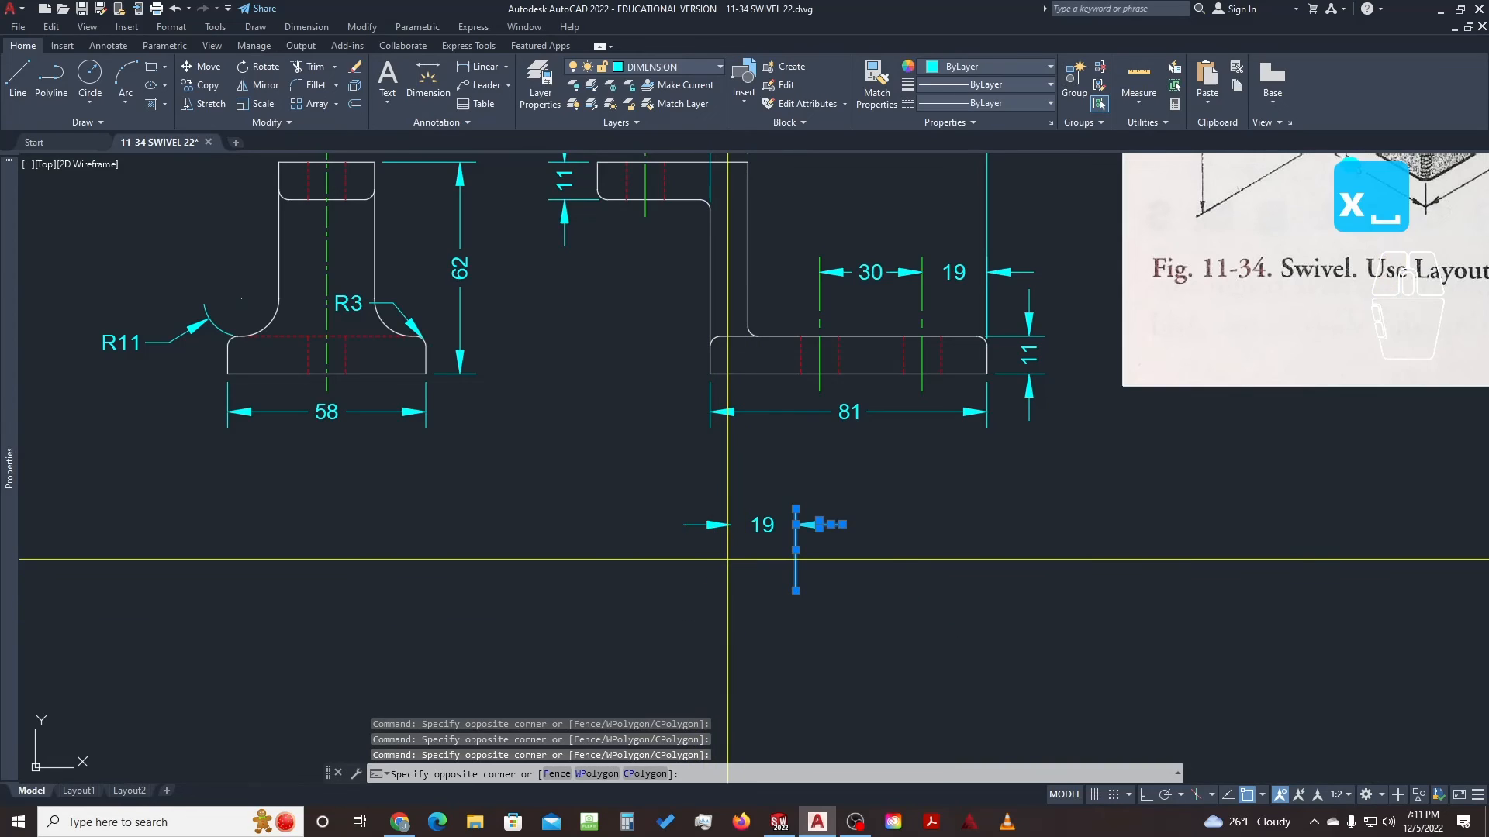
click(681, 499)
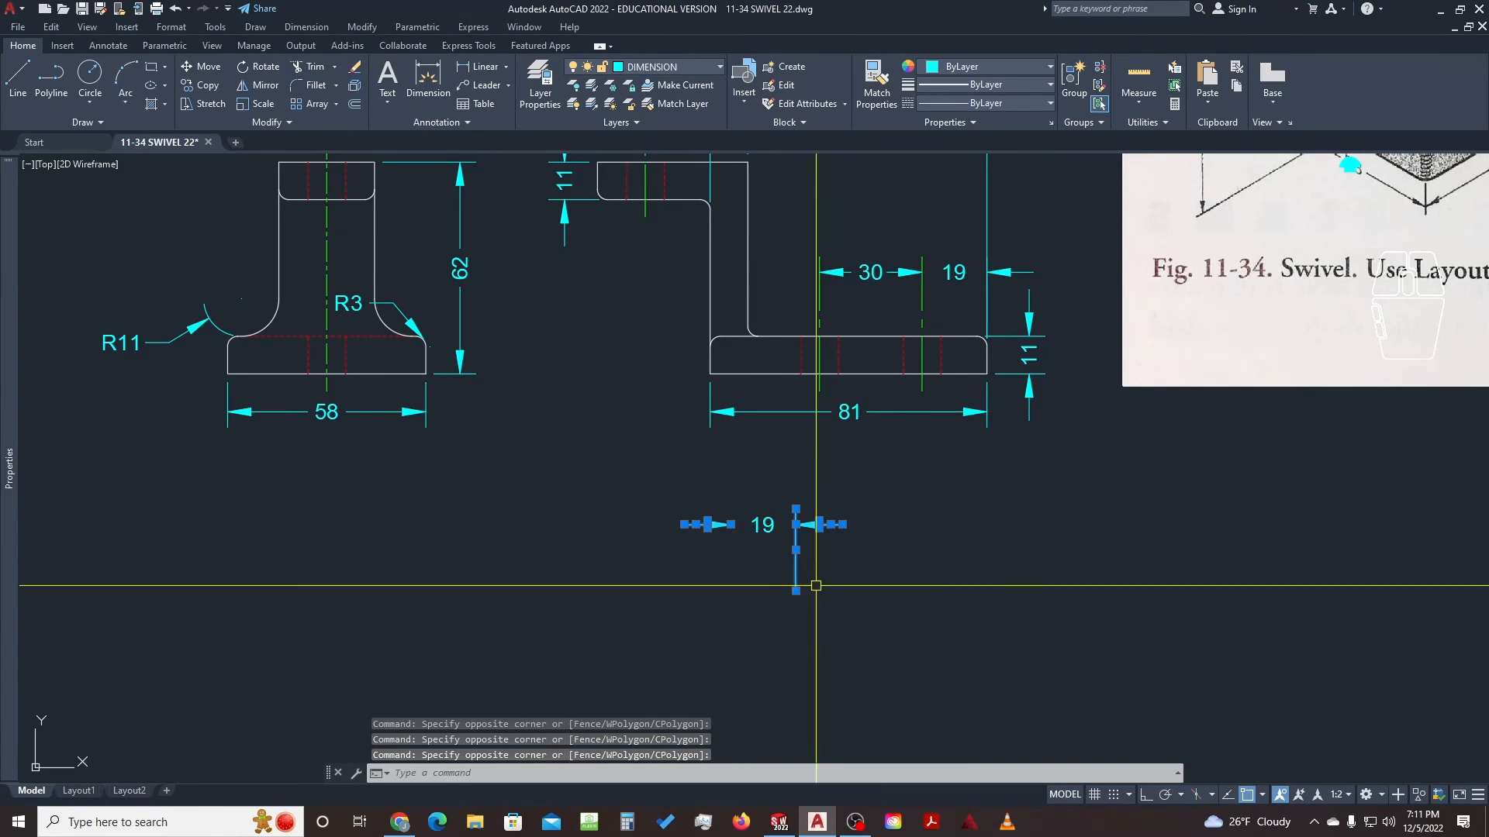
text(e)
key(space)
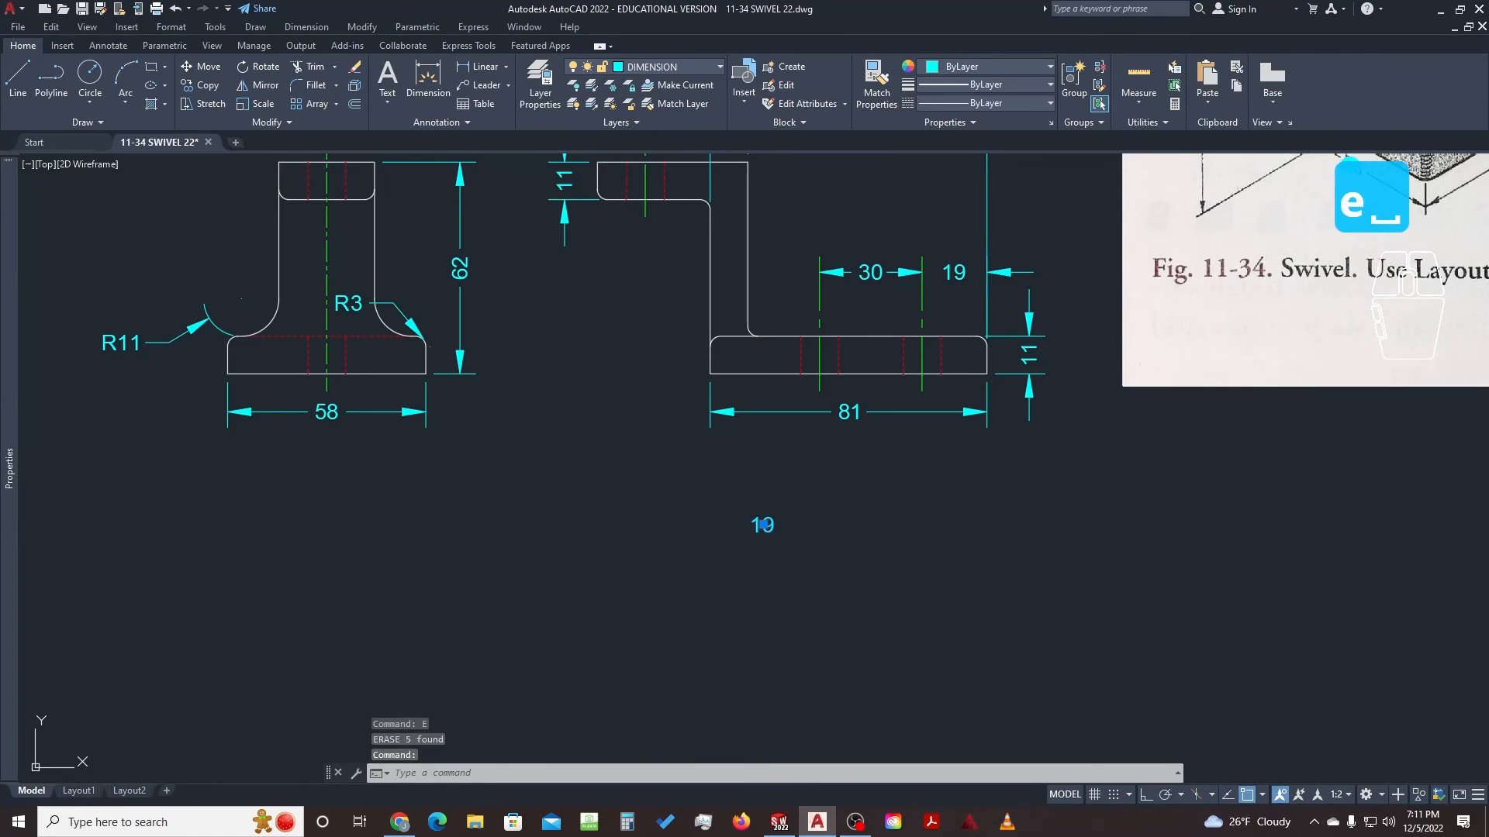
Replace the leftover 19 text with 'ALL FILLETS AND ROUNDS R3' and resize it to wrap onto two lines
double_click(763, 525)
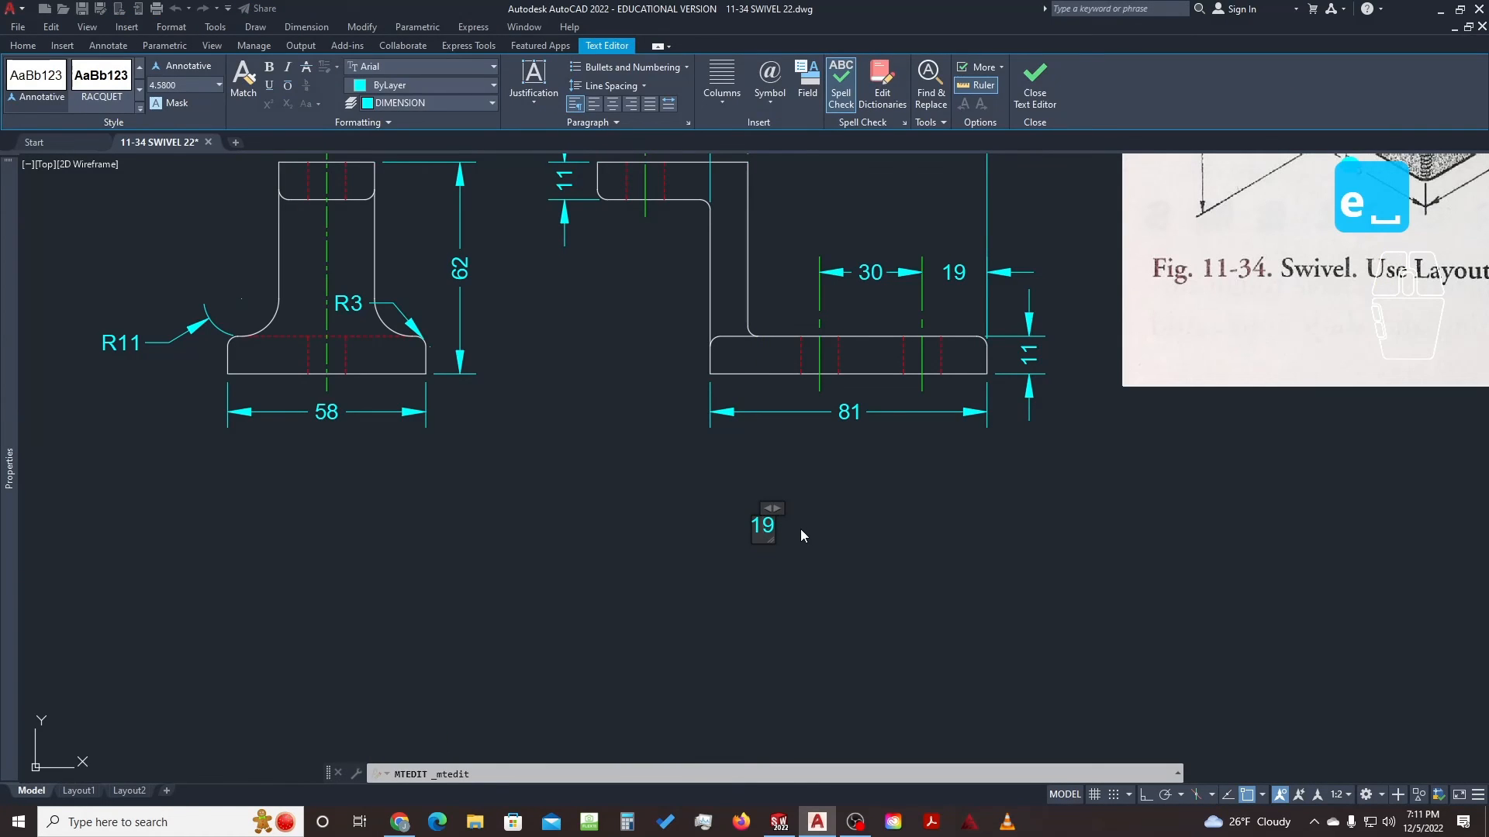
key(ctrl+a)
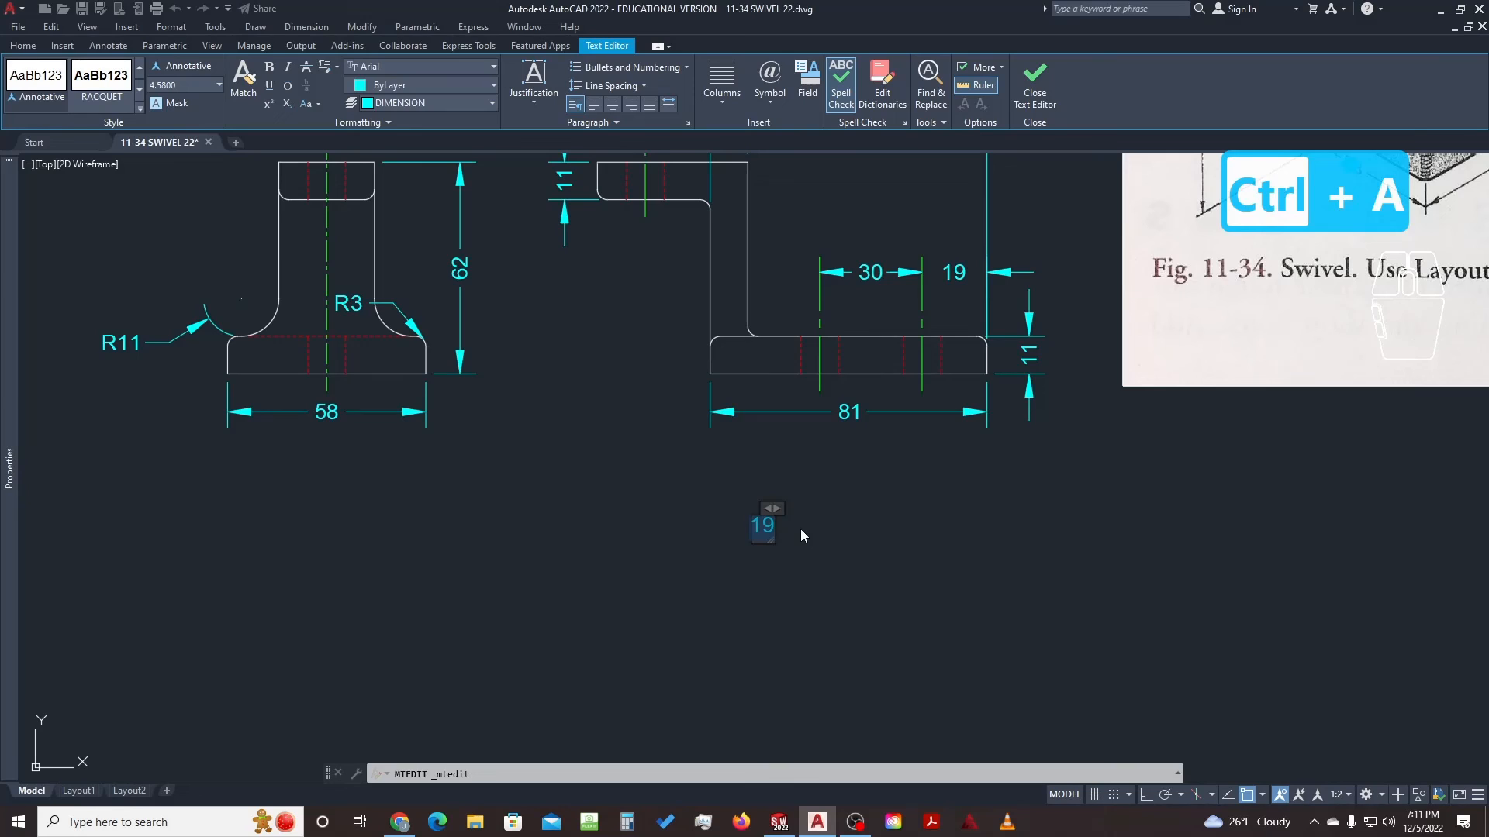
text(ALL  F)
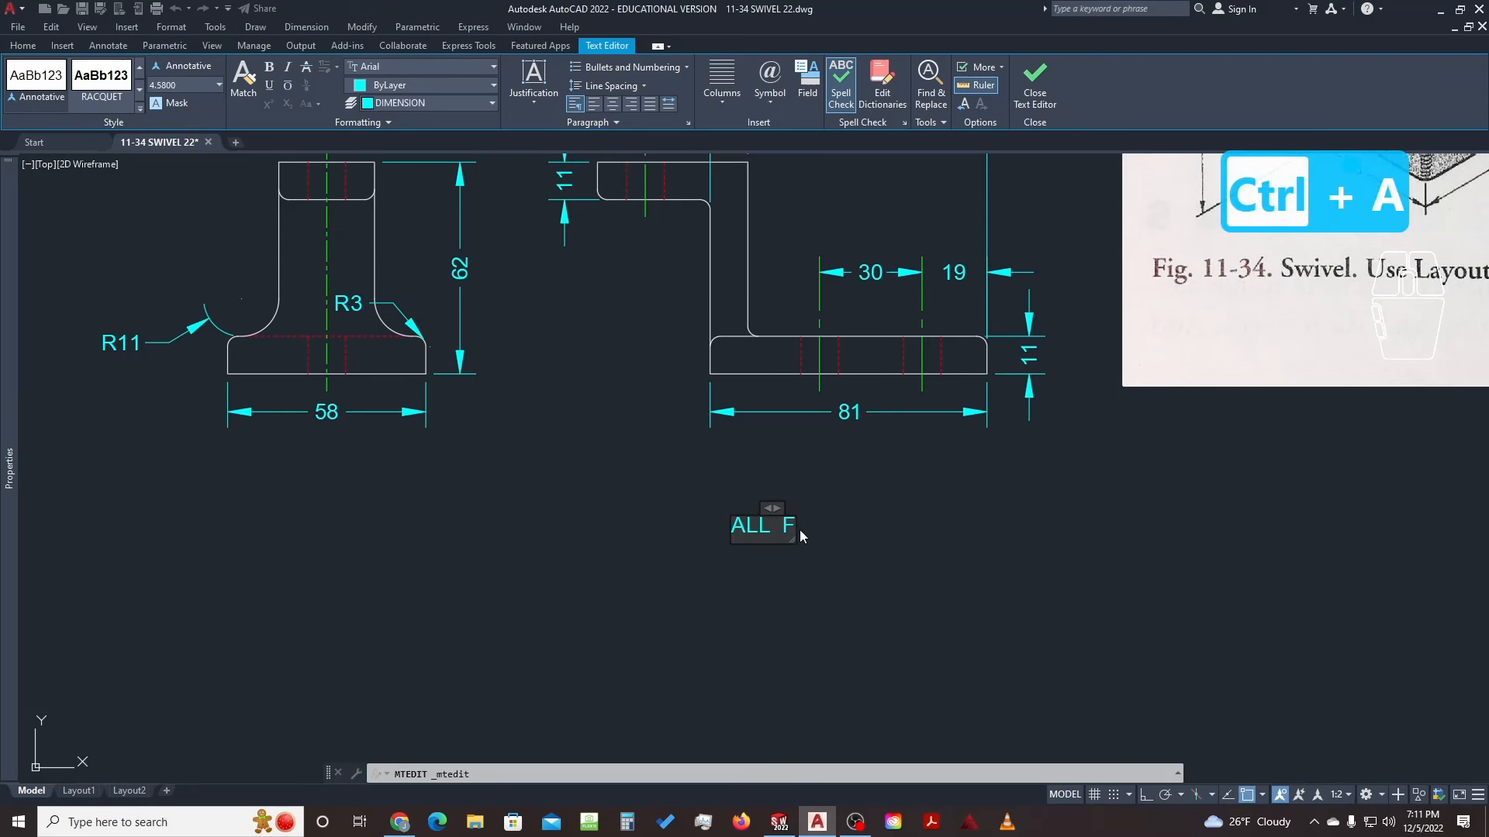
text(ILLETS)
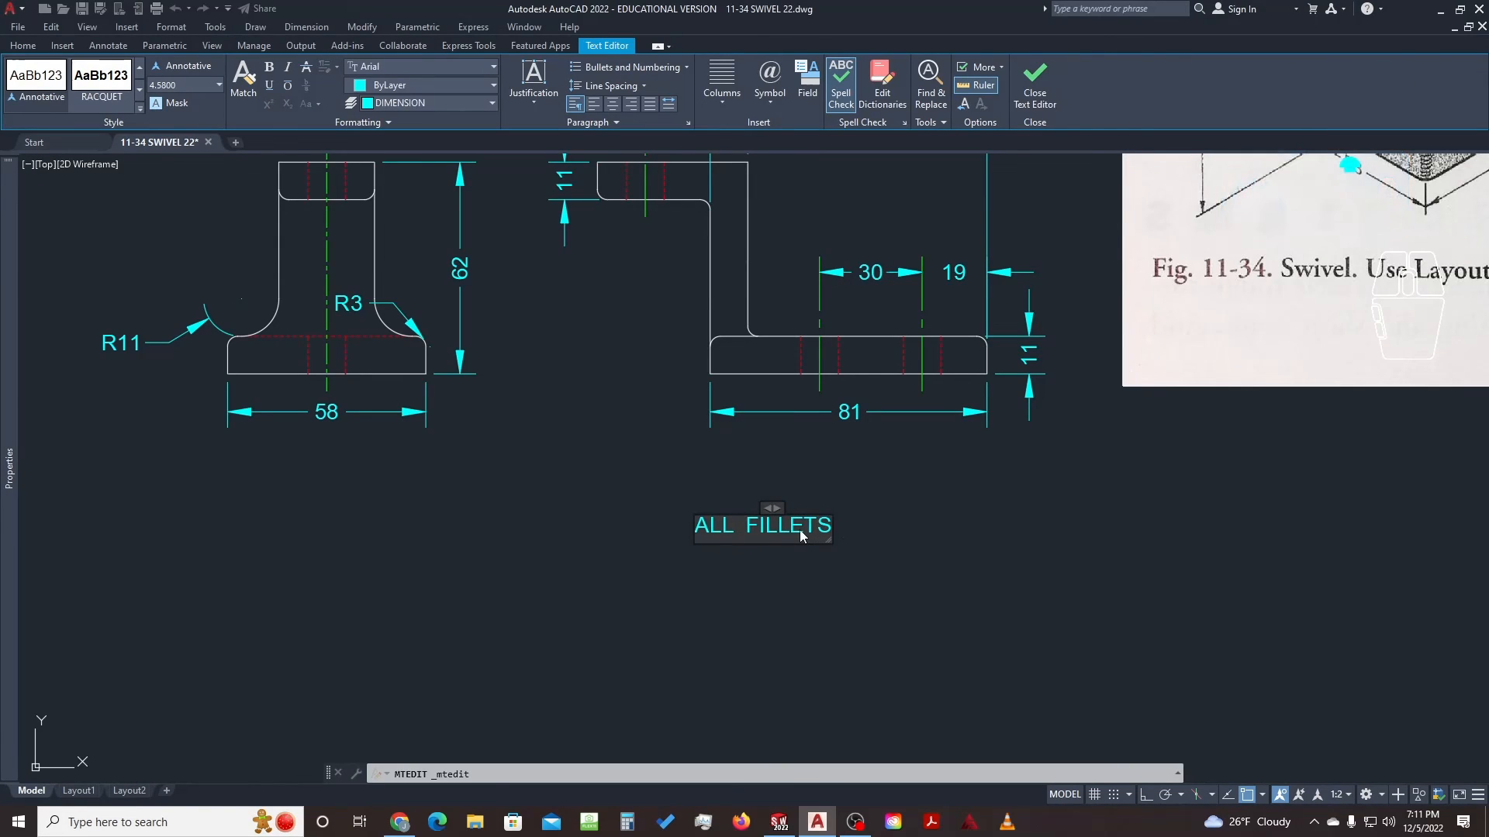
text(  AND  ROUND)
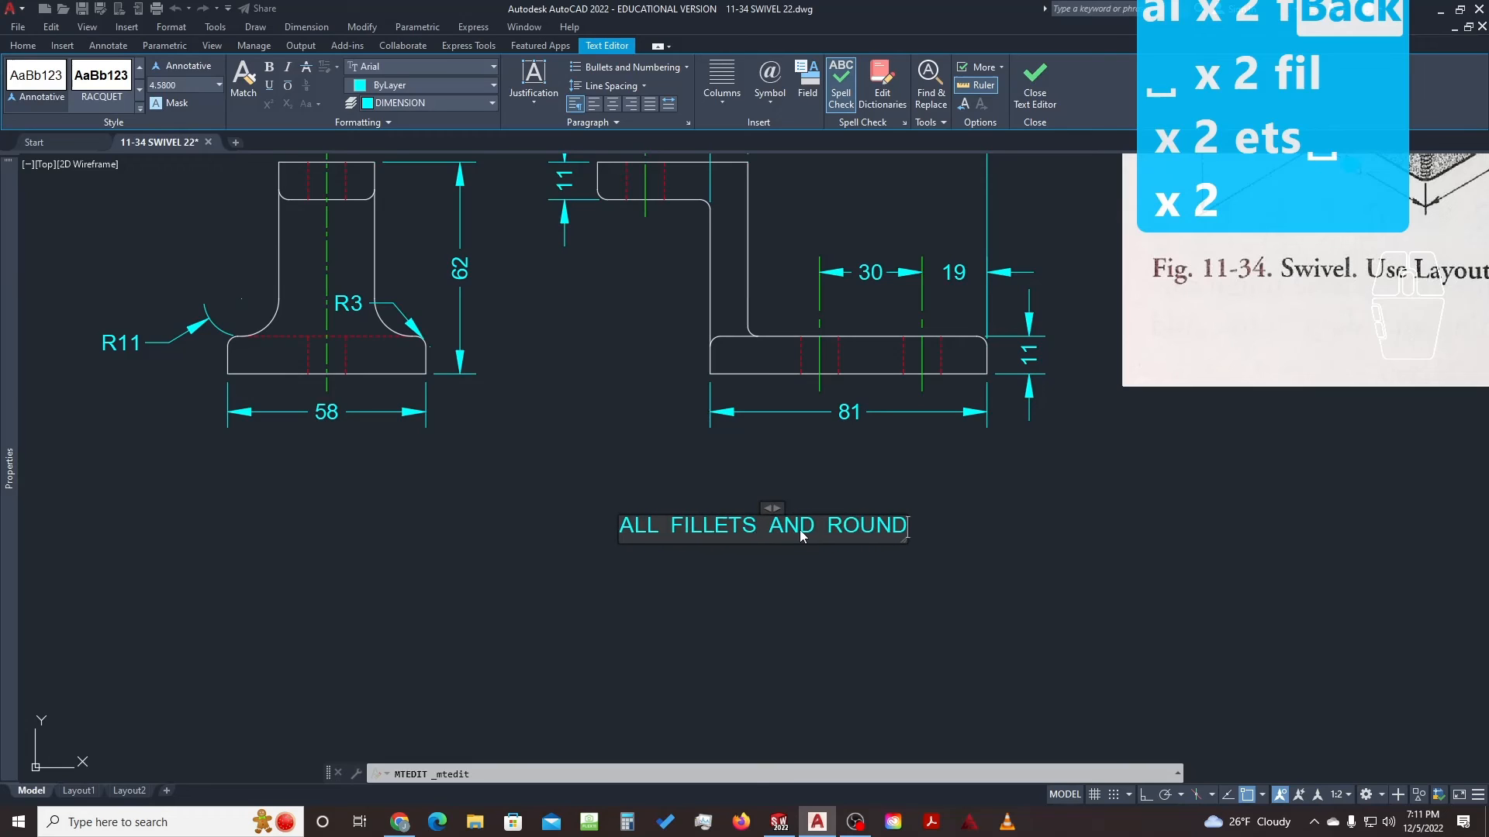
text(S  R)
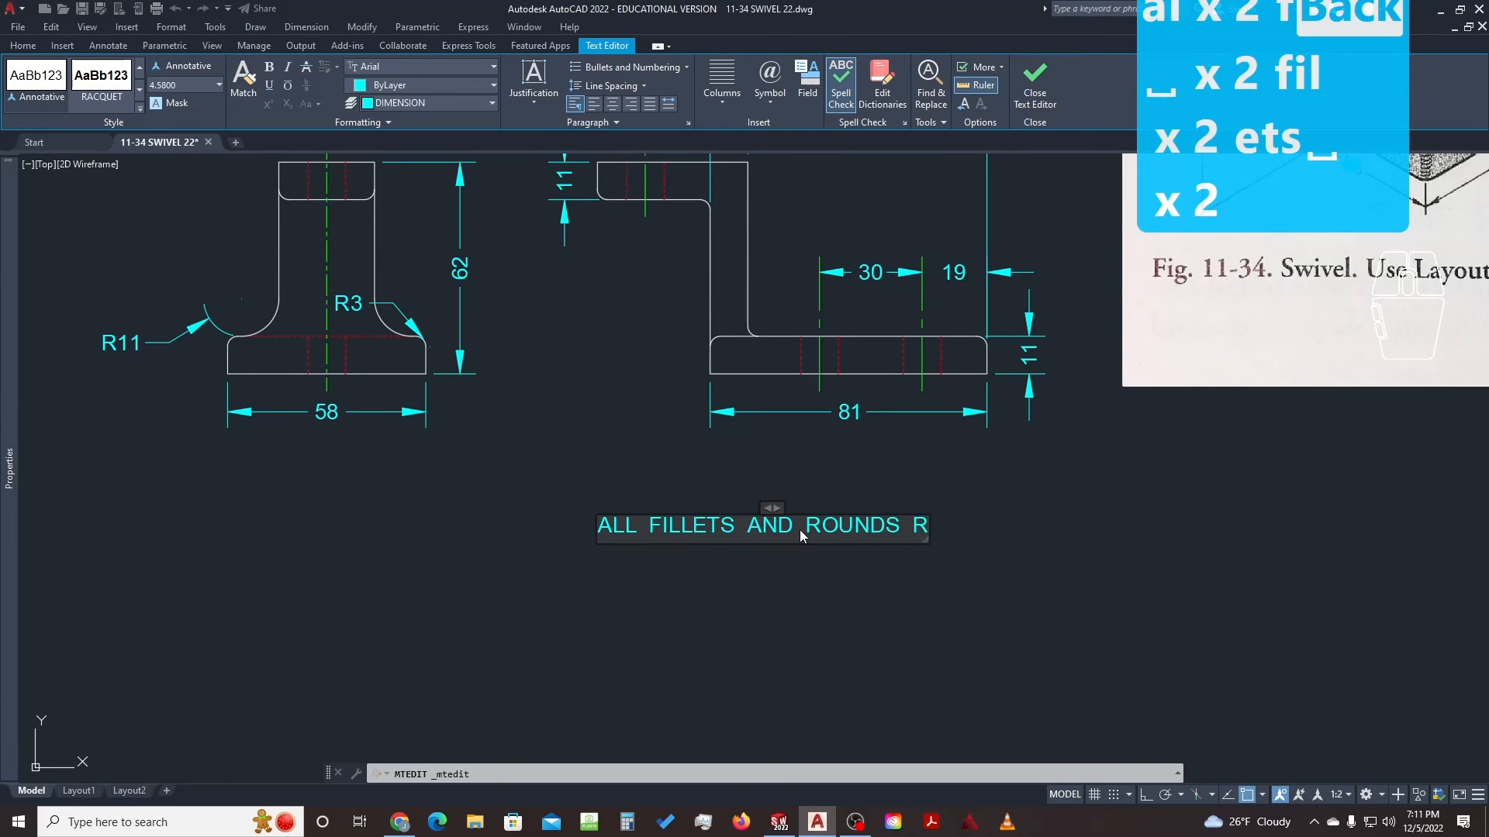
text(3)
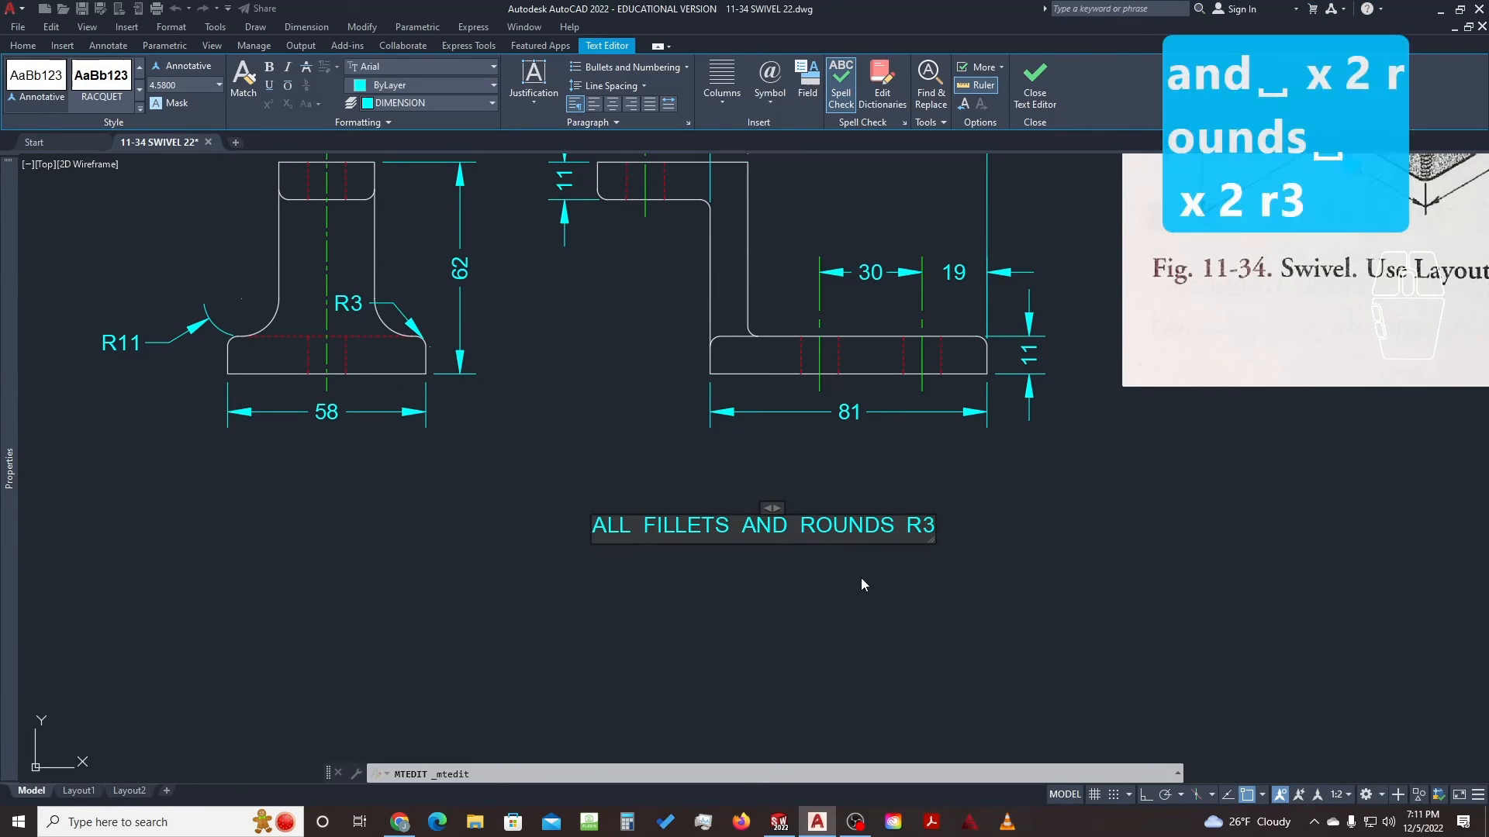
drag(771, 508, 879, 479)
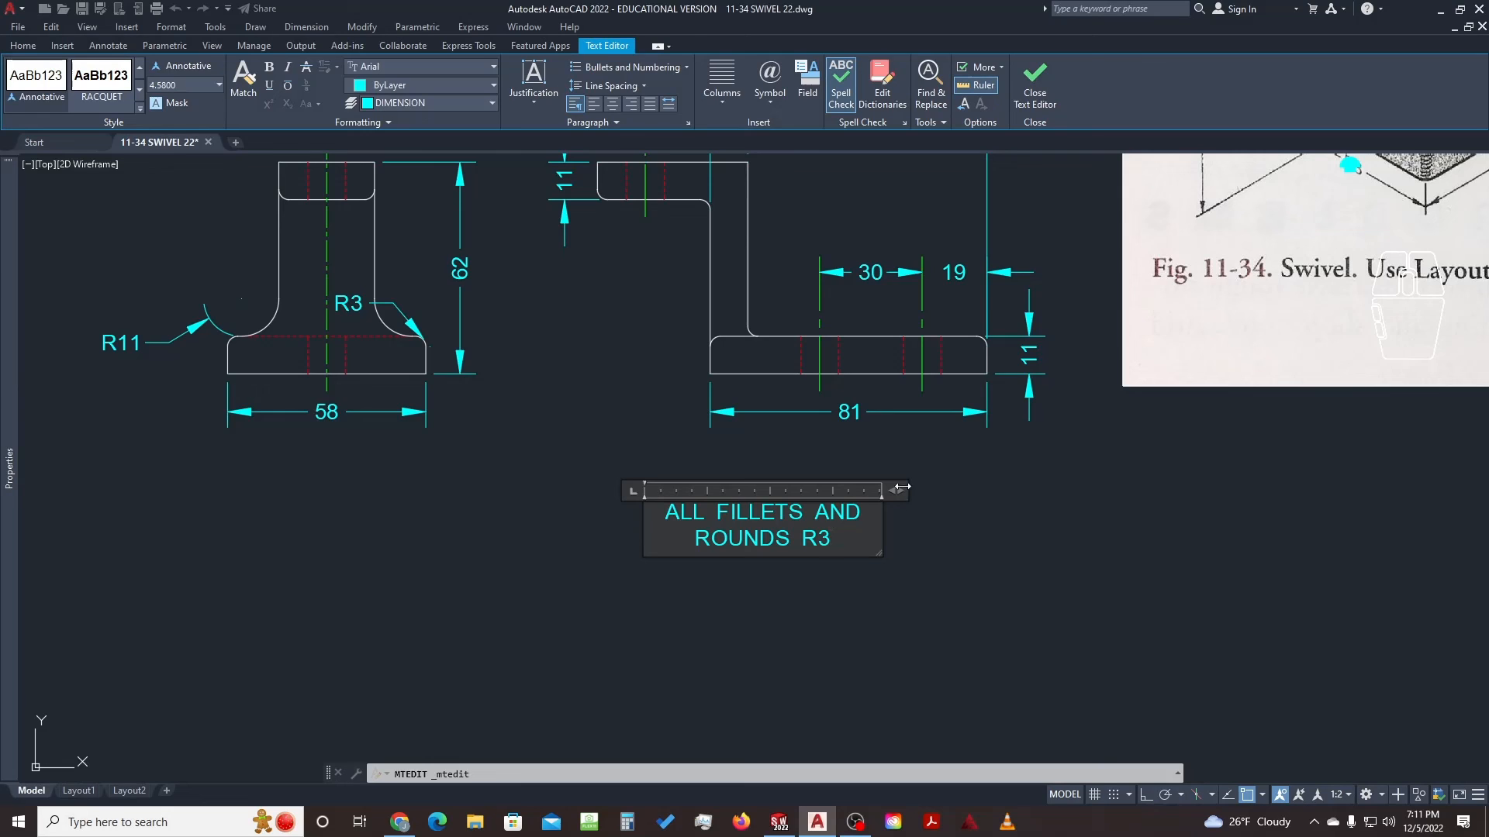
mouse_move(902, 487)
mouse_down()
mouse_move(996, 483)
mouse_move(916, 490)
mouse_up()
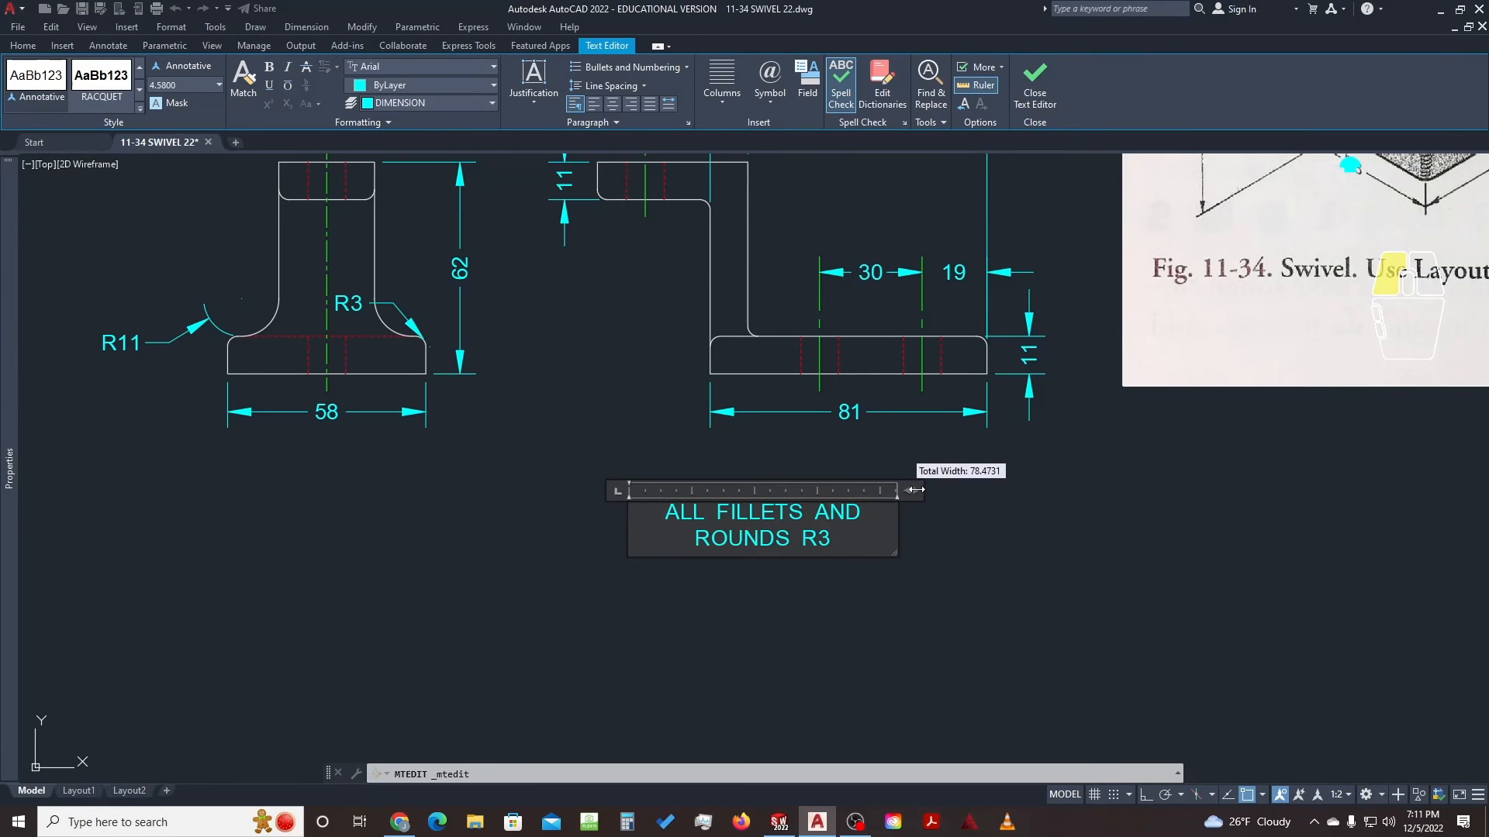
Close the editor, move the two-line note between the front and side views, and select the stray cyan dot
click(922, 500)
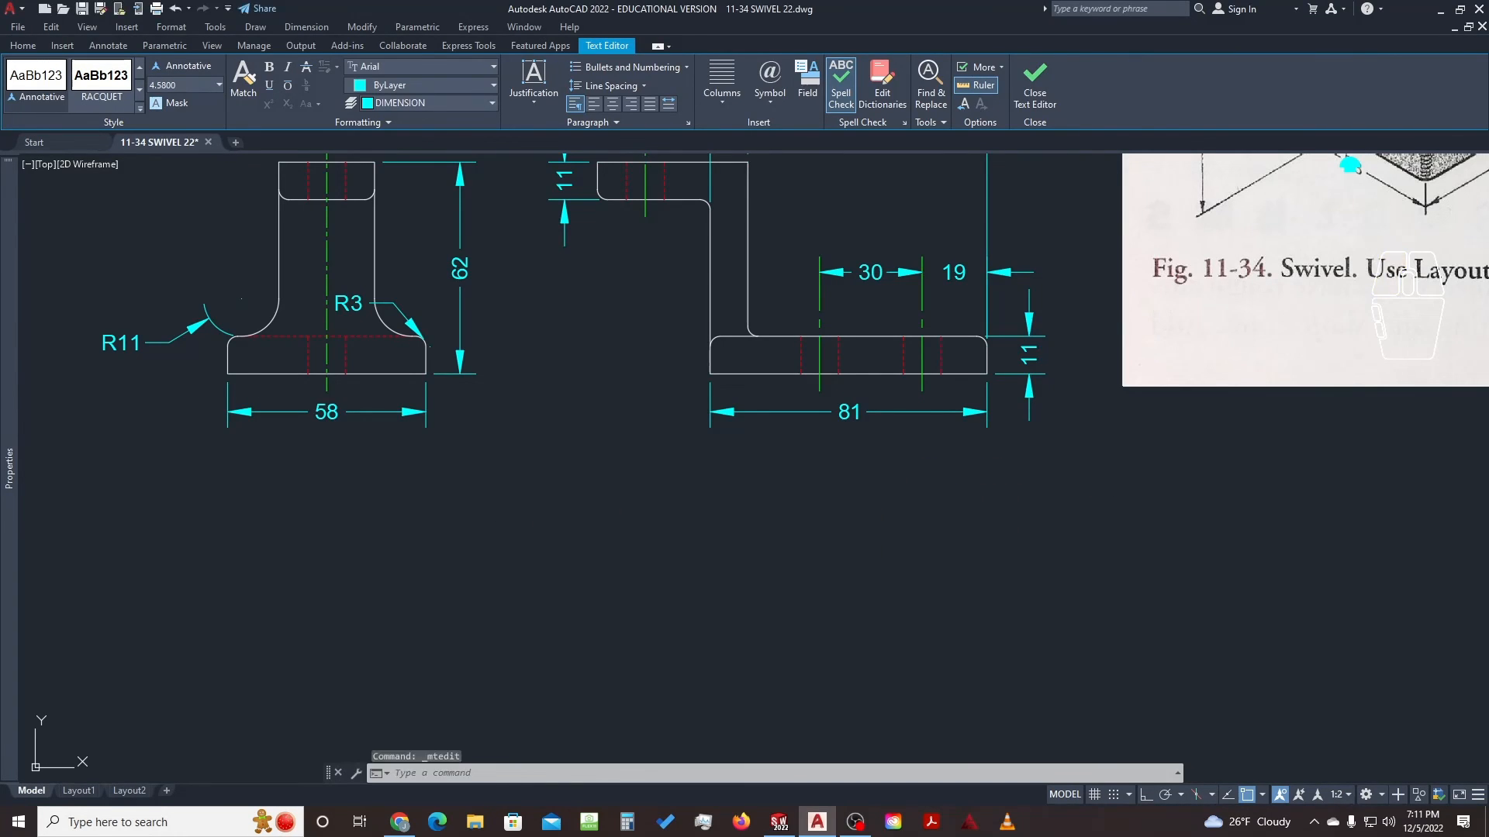
scroll(760, 504, down, 2)
middle_drag(760, 504, 824, 521)
click(816, 535)
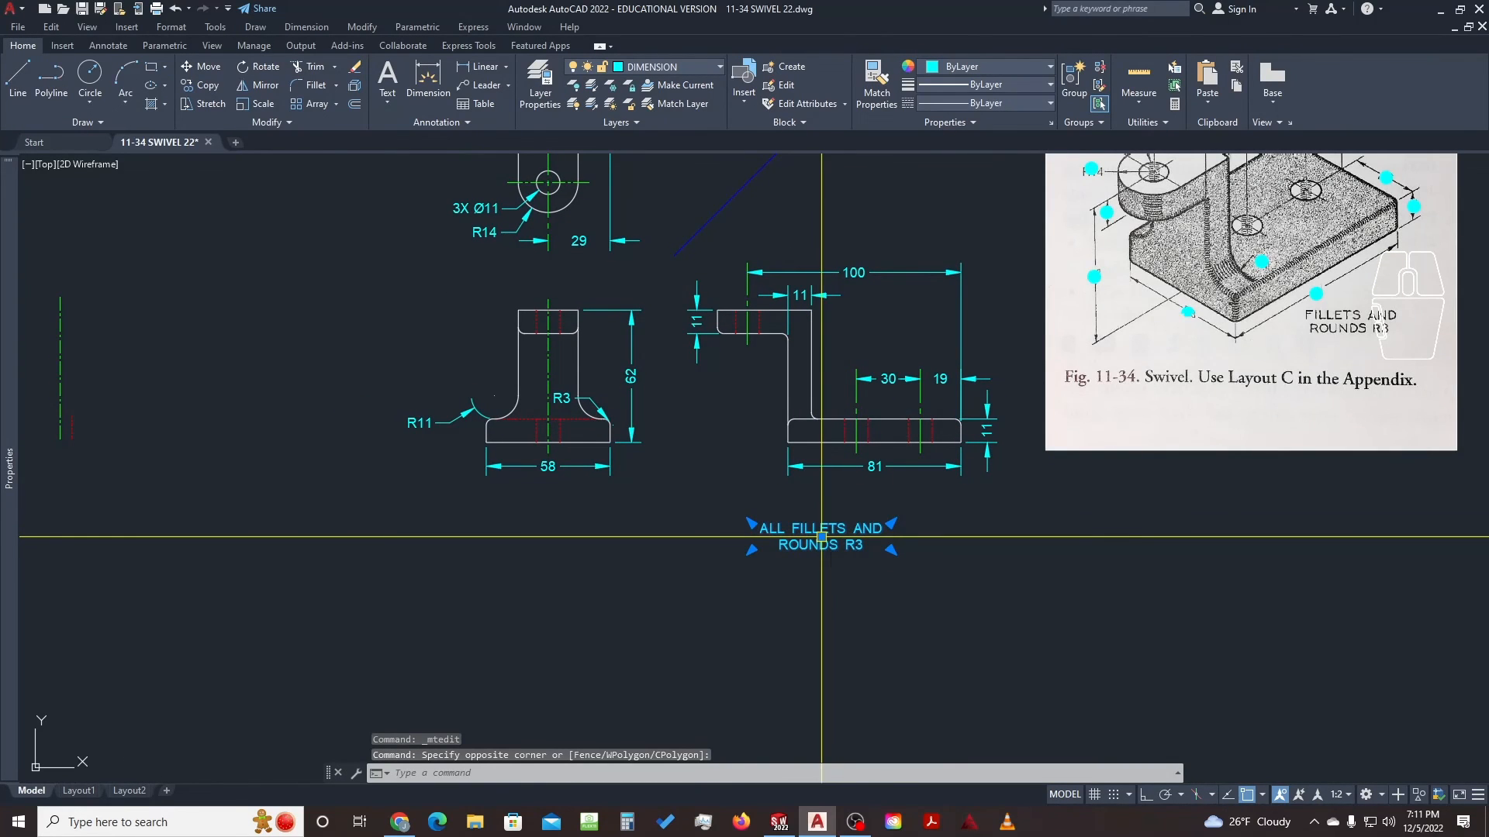
click(821, 536)
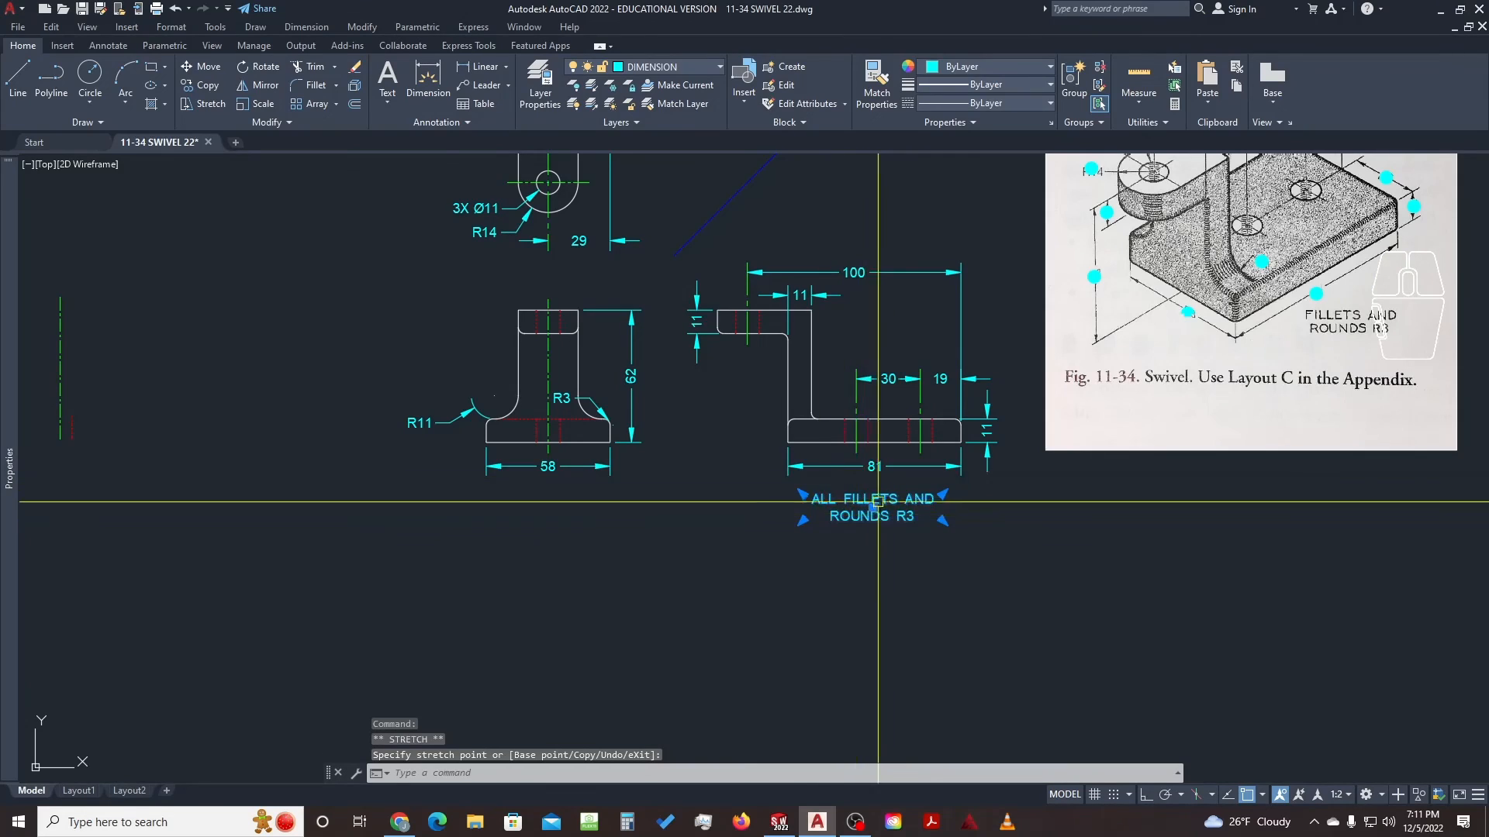
click(872, 508)
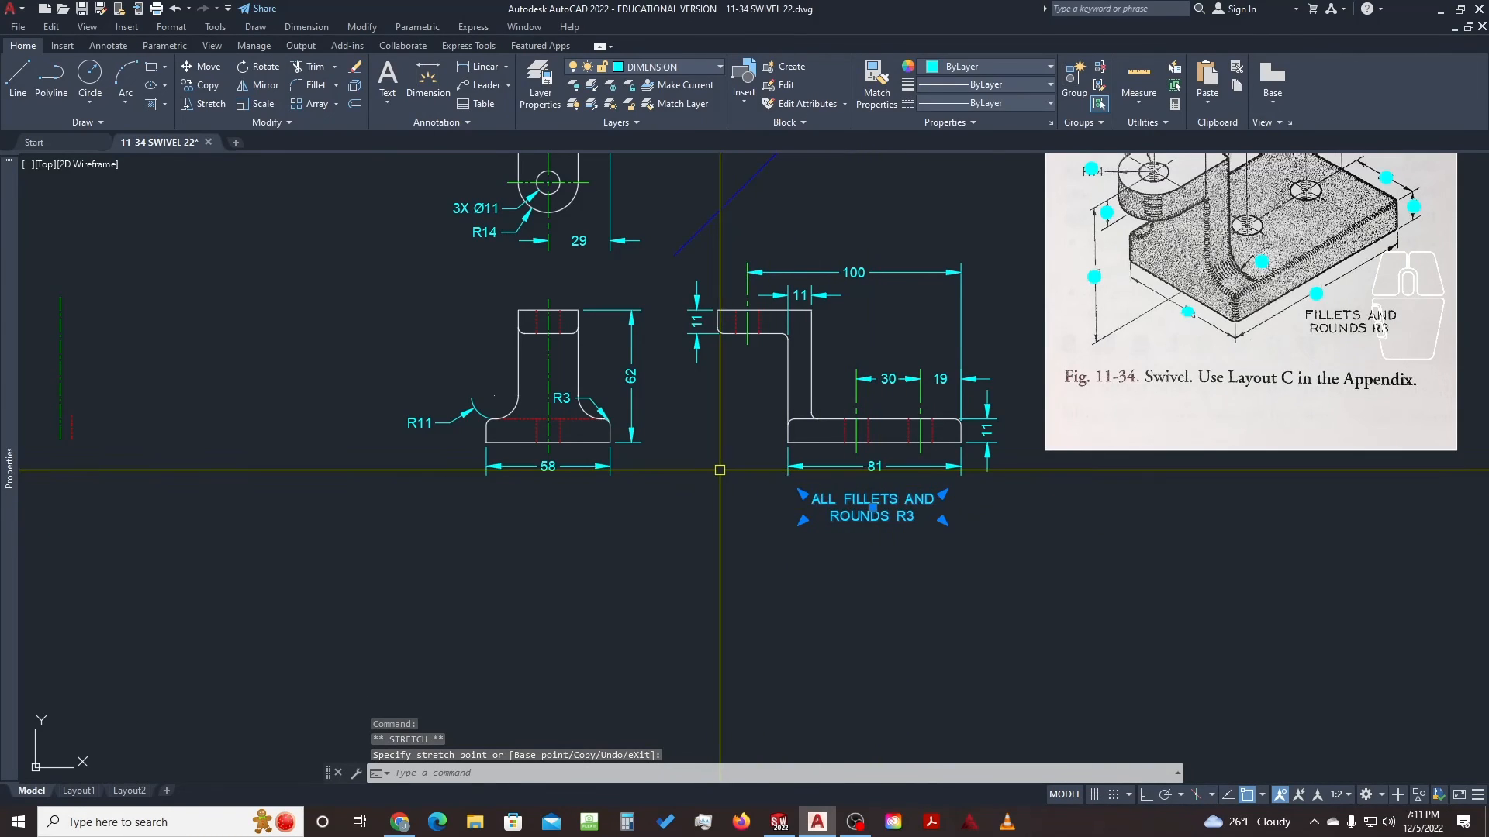
click(873, 508)
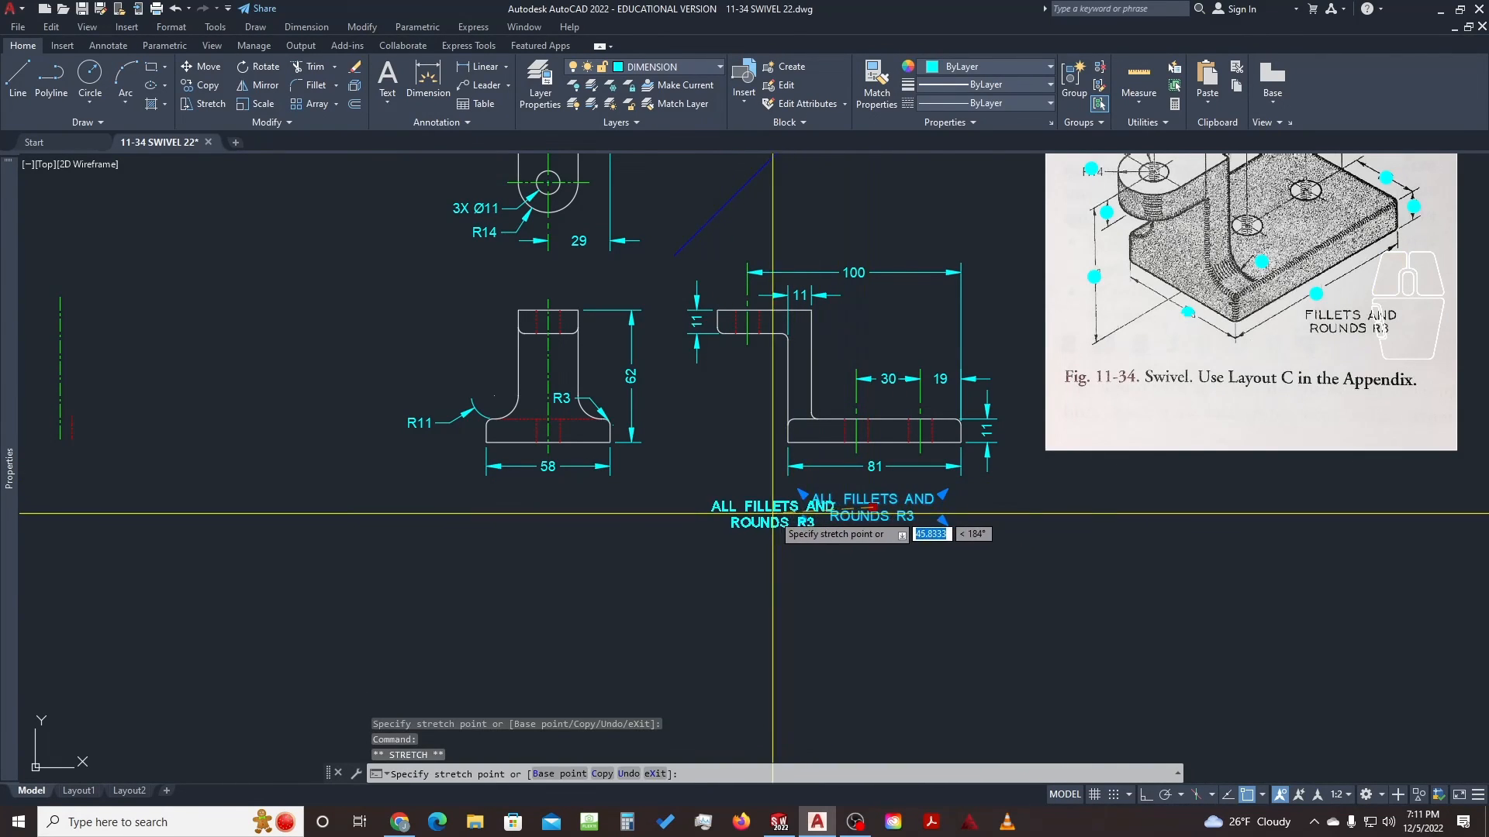
click(711, 505)
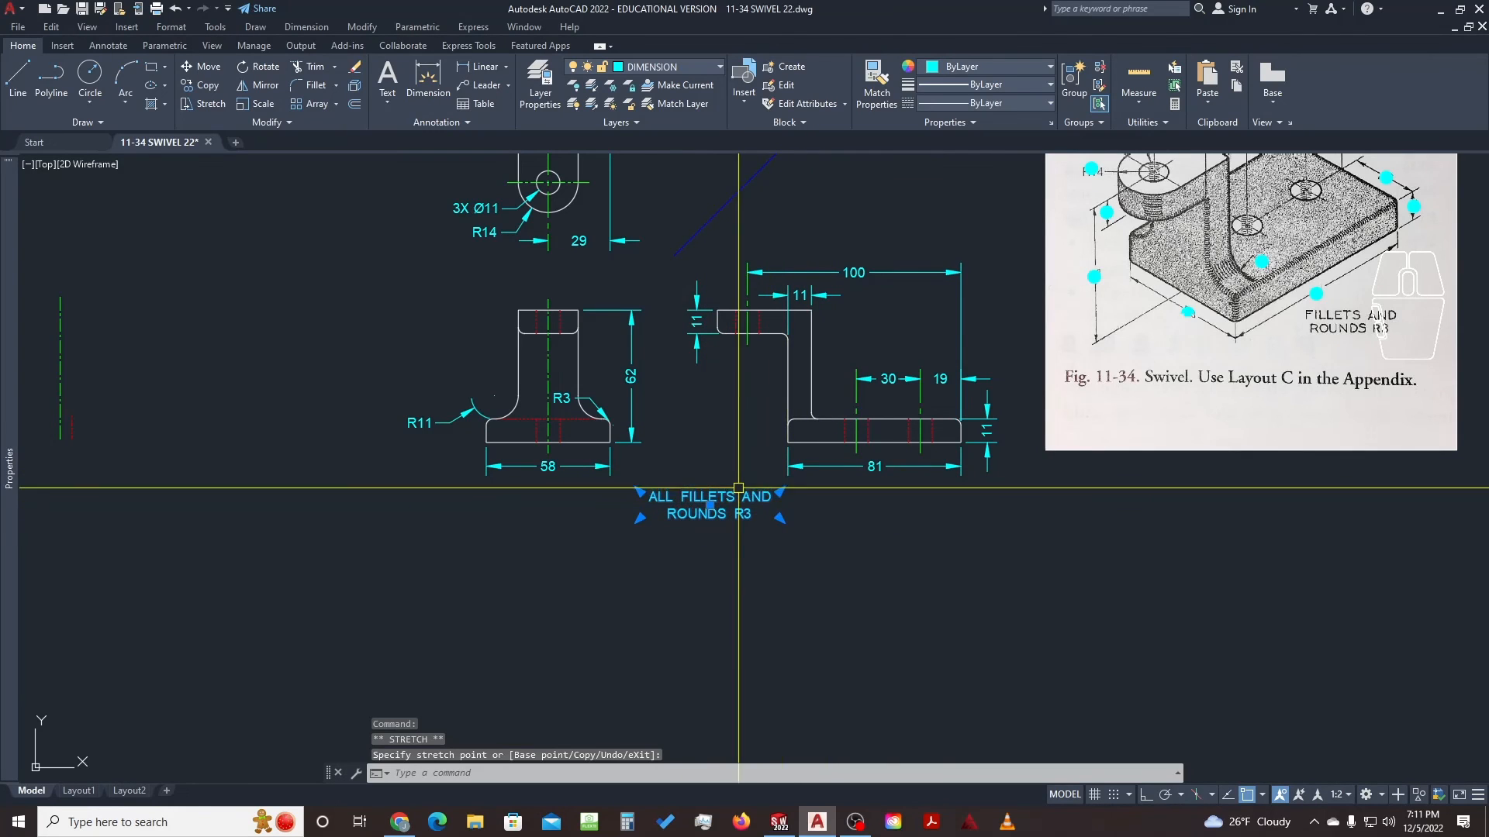
click(830, 558)
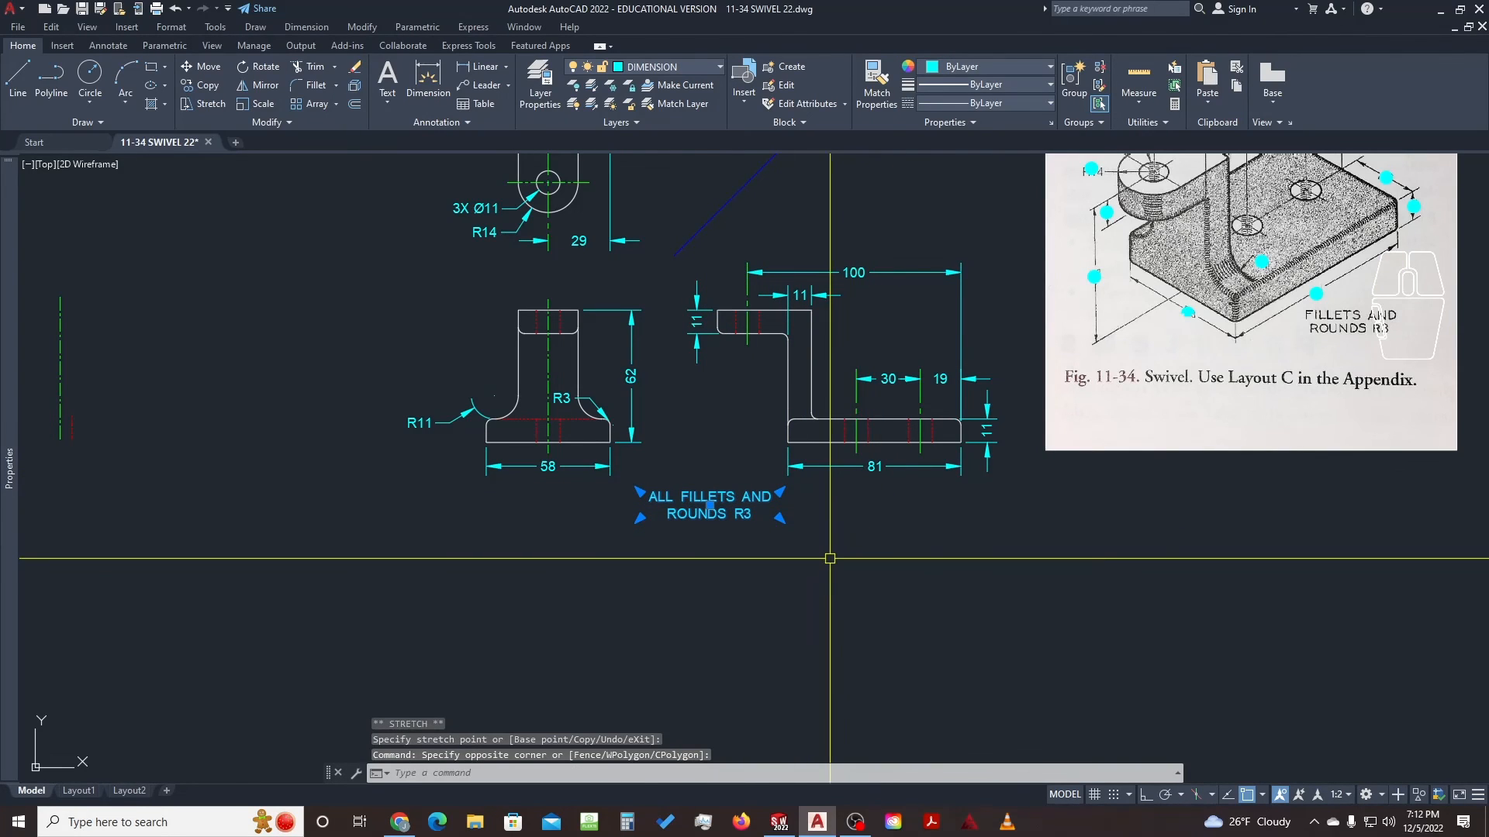
key(Escape)
scroll(880, 515, down, 3)
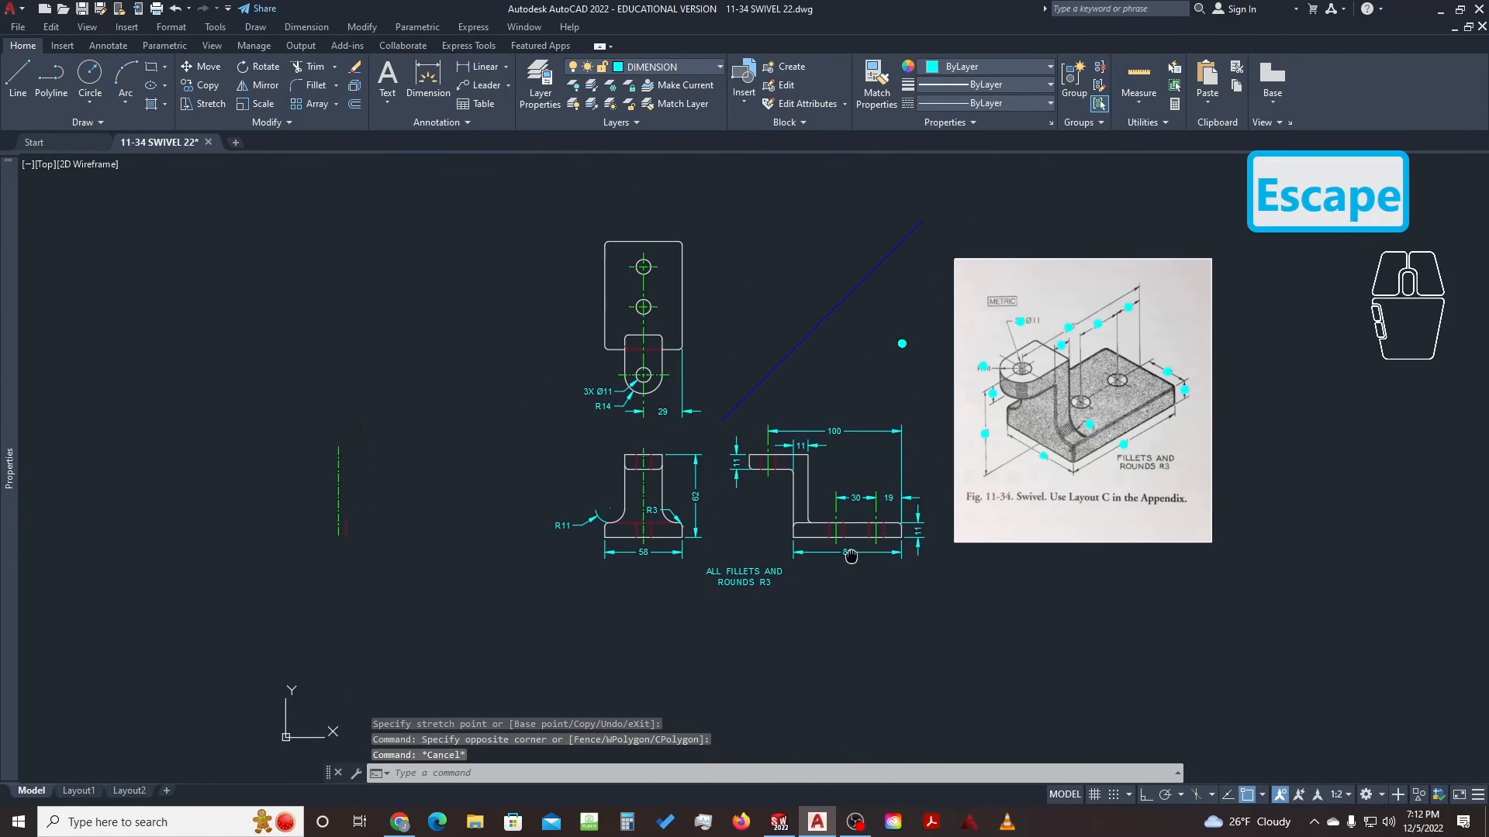
click(902, 343)
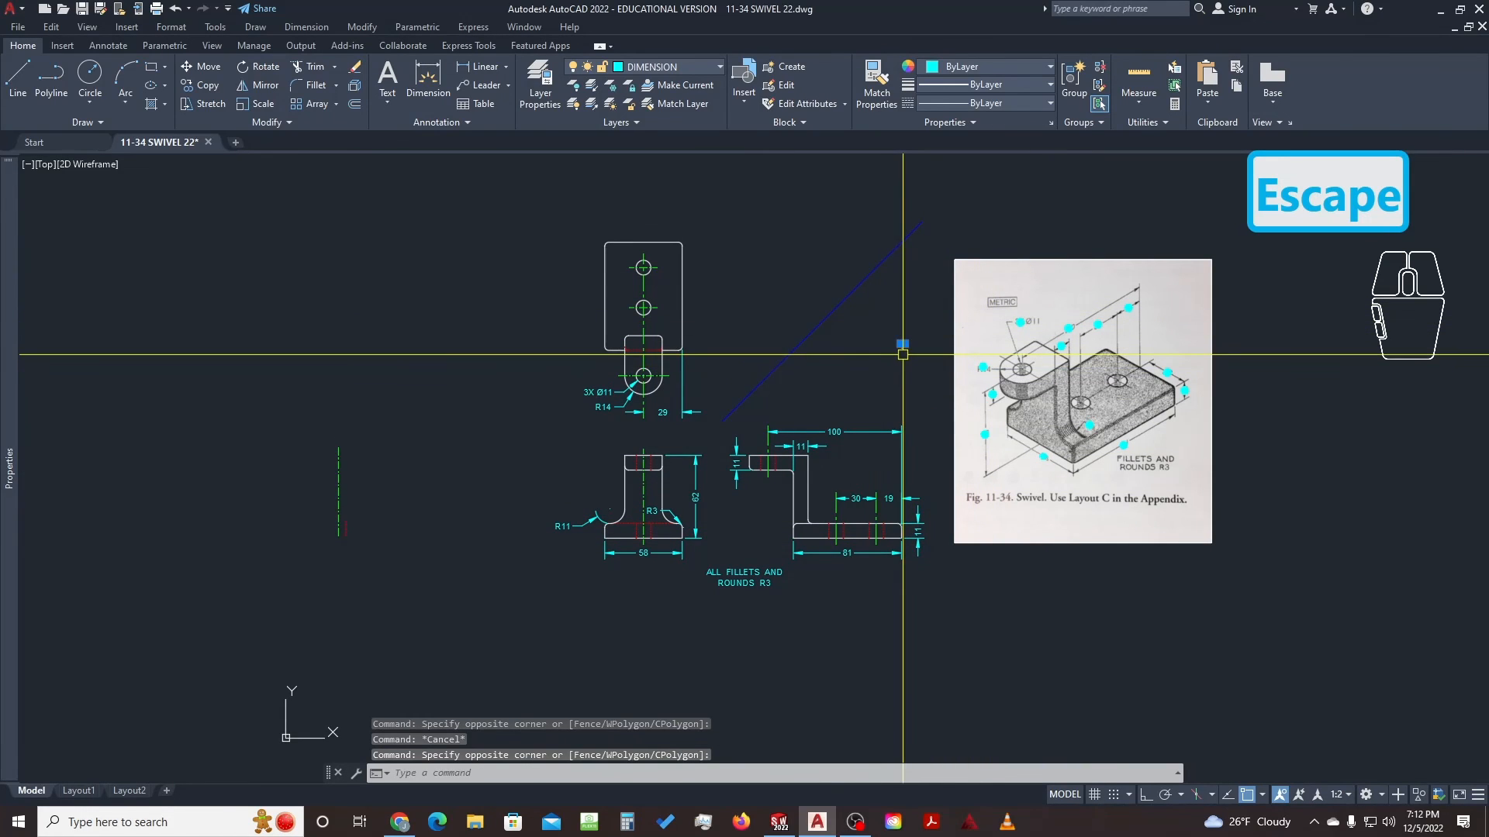
Erase the stray cyan dot, move the reference picture right of the views, and switch to Layout1
text(e)
key(space)
middle_drag(902, 354, 678, 404)
click(1055, 286)
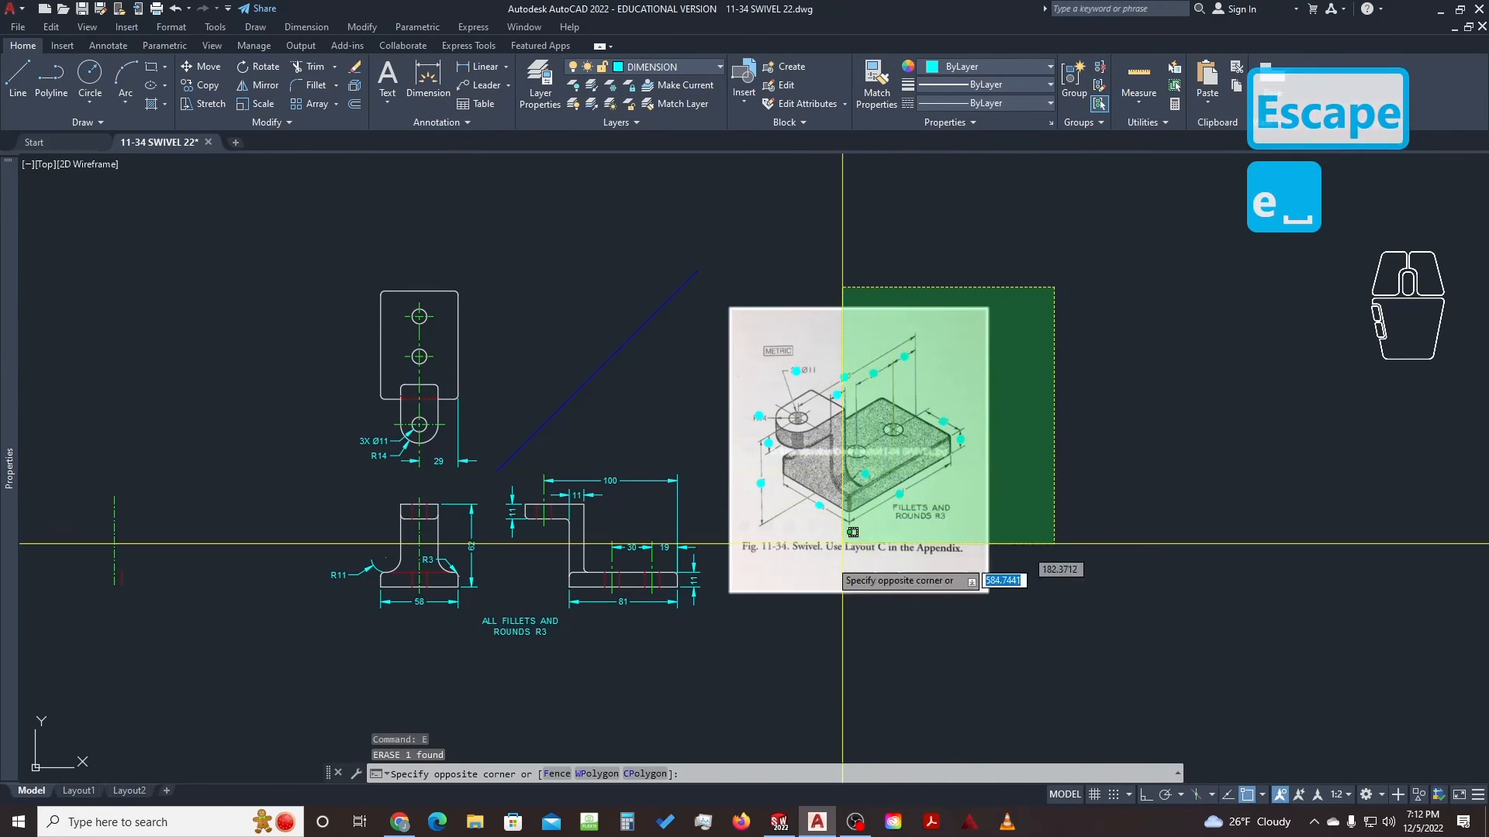
click(721, 635)
text(ve)
key(space)
scroll(753, 655, down, 4)
click(736, 657)
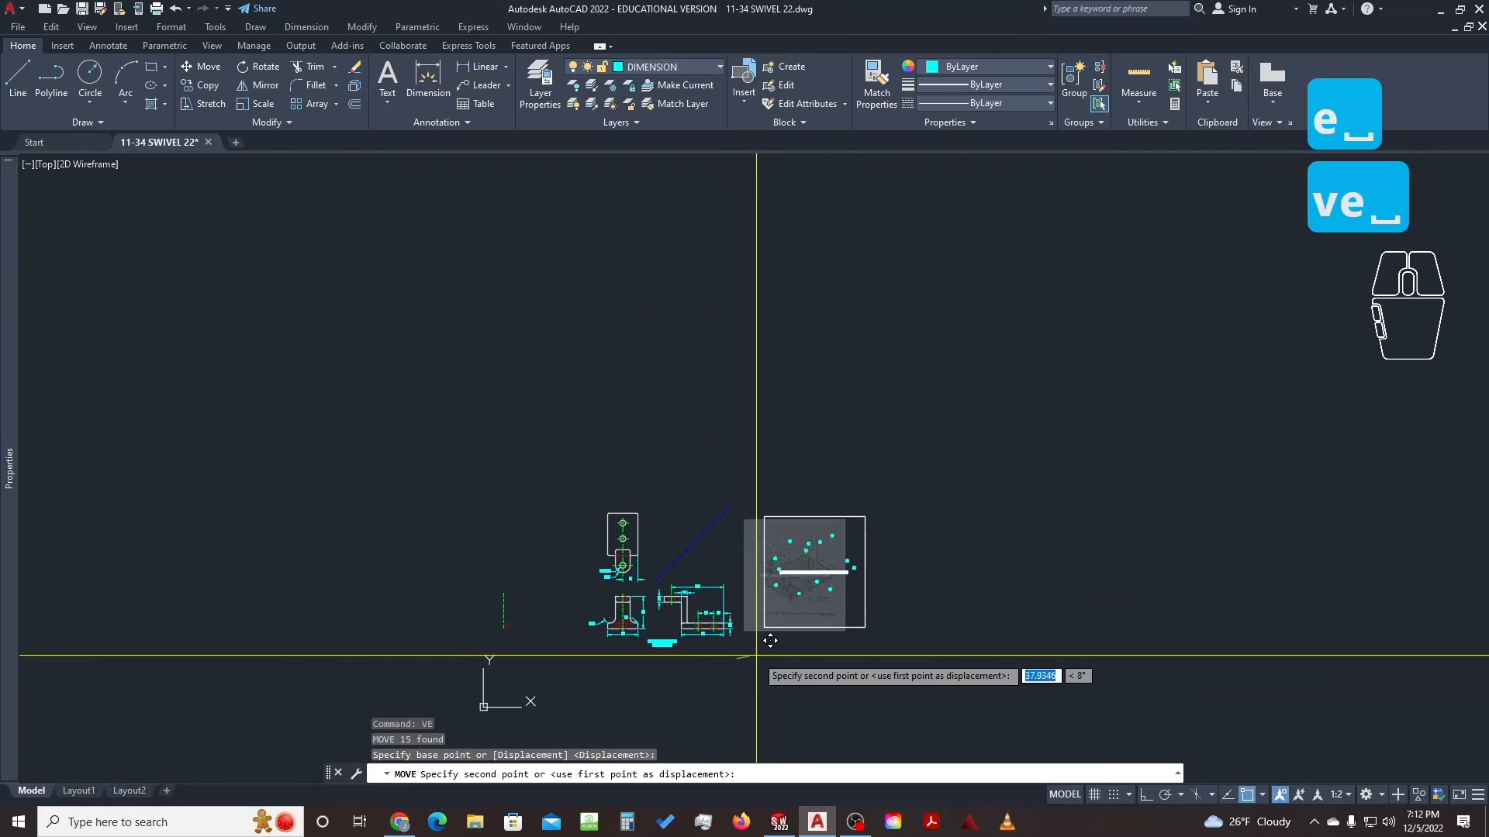
click(911, 655)
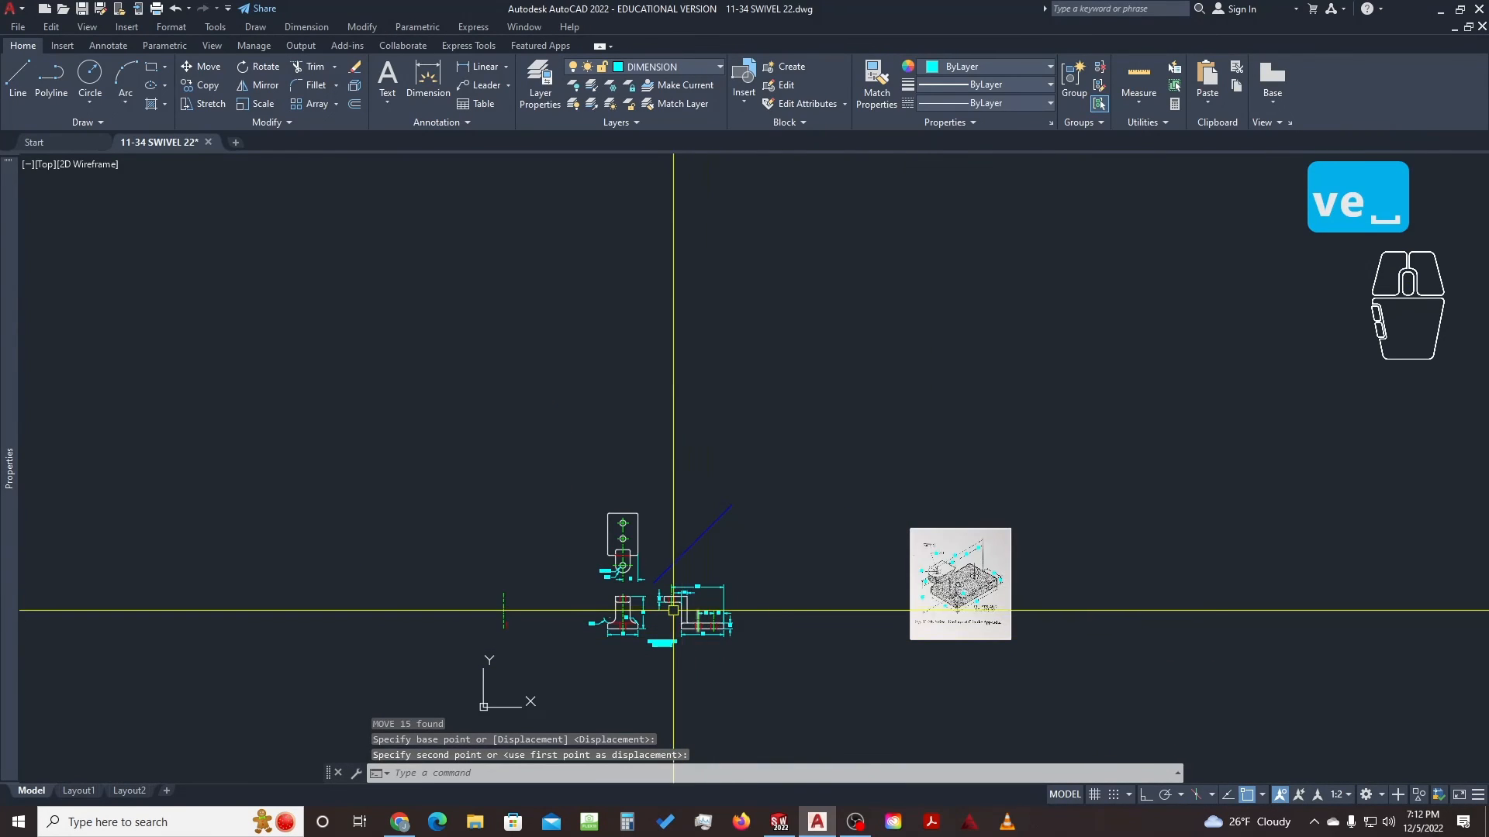
scroll(639, 630, up, 4)
middle_drag(639, 629, 739, 580)
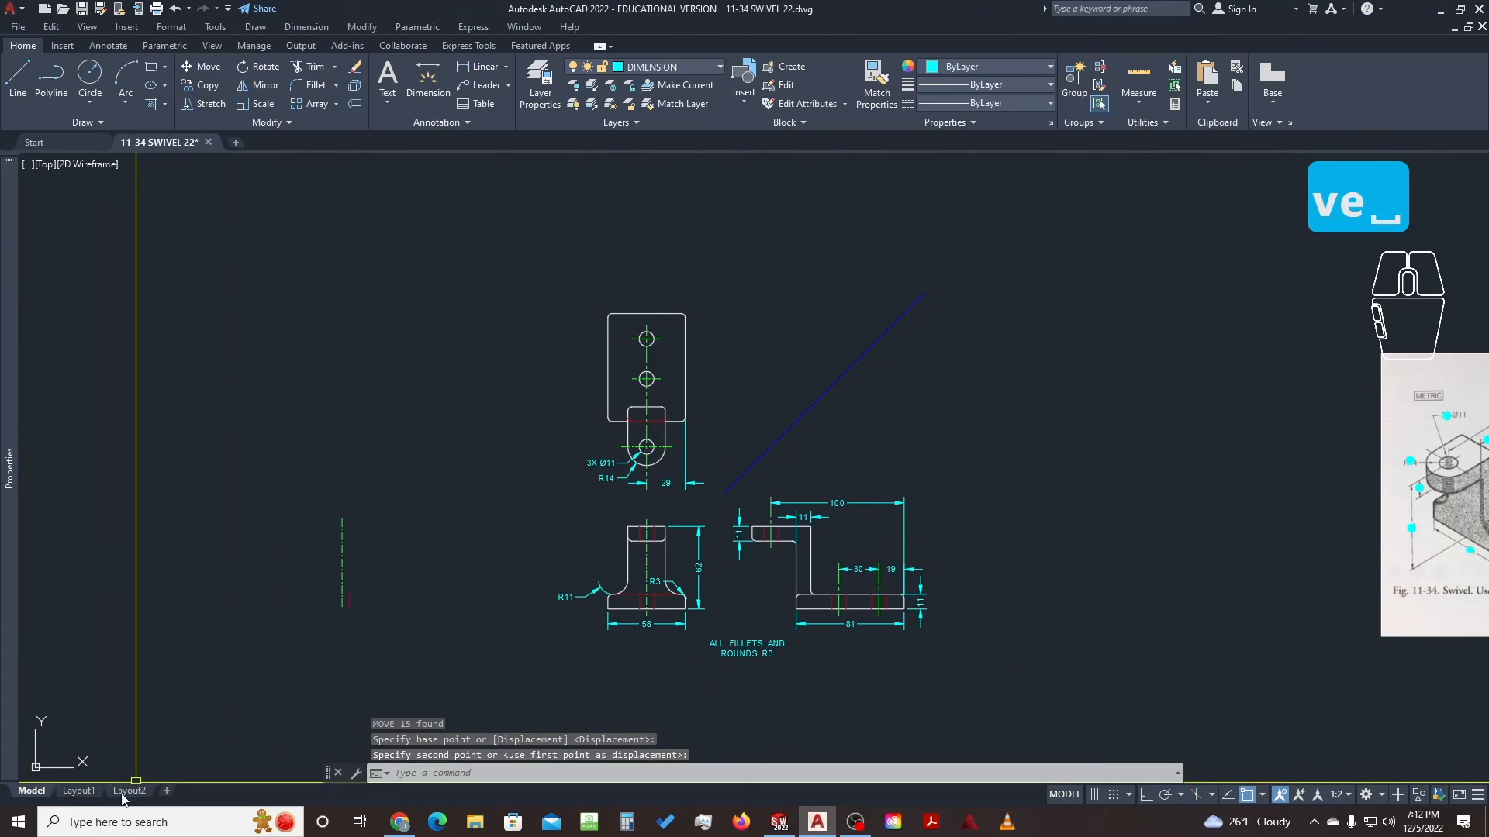
click(78, 793)
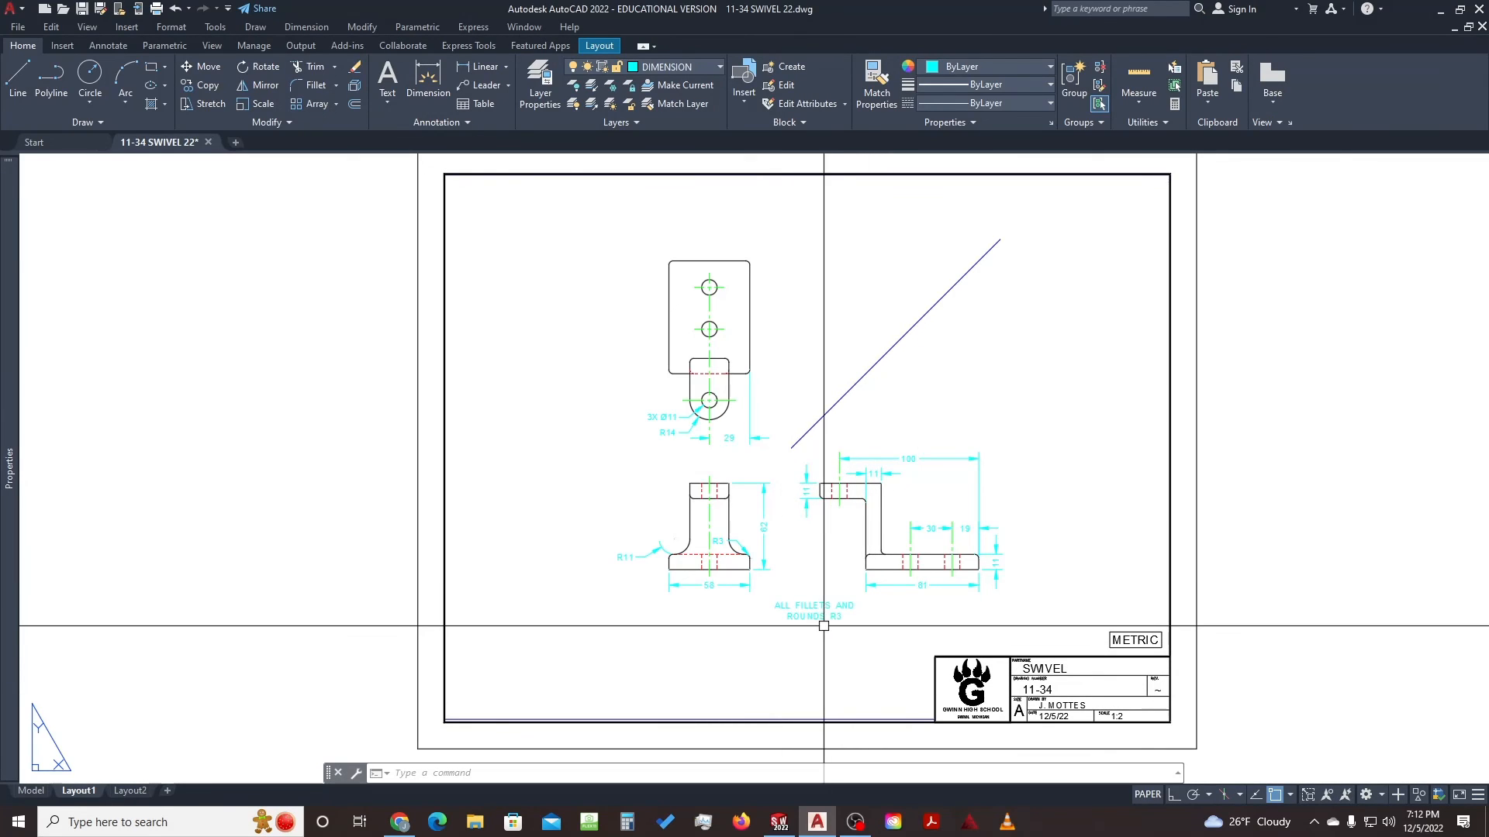
Inside the viewport, move the ALL FILLETS AND ROUNDS R3 note beside the title block
click(798, 594)
double_click(807, 637)
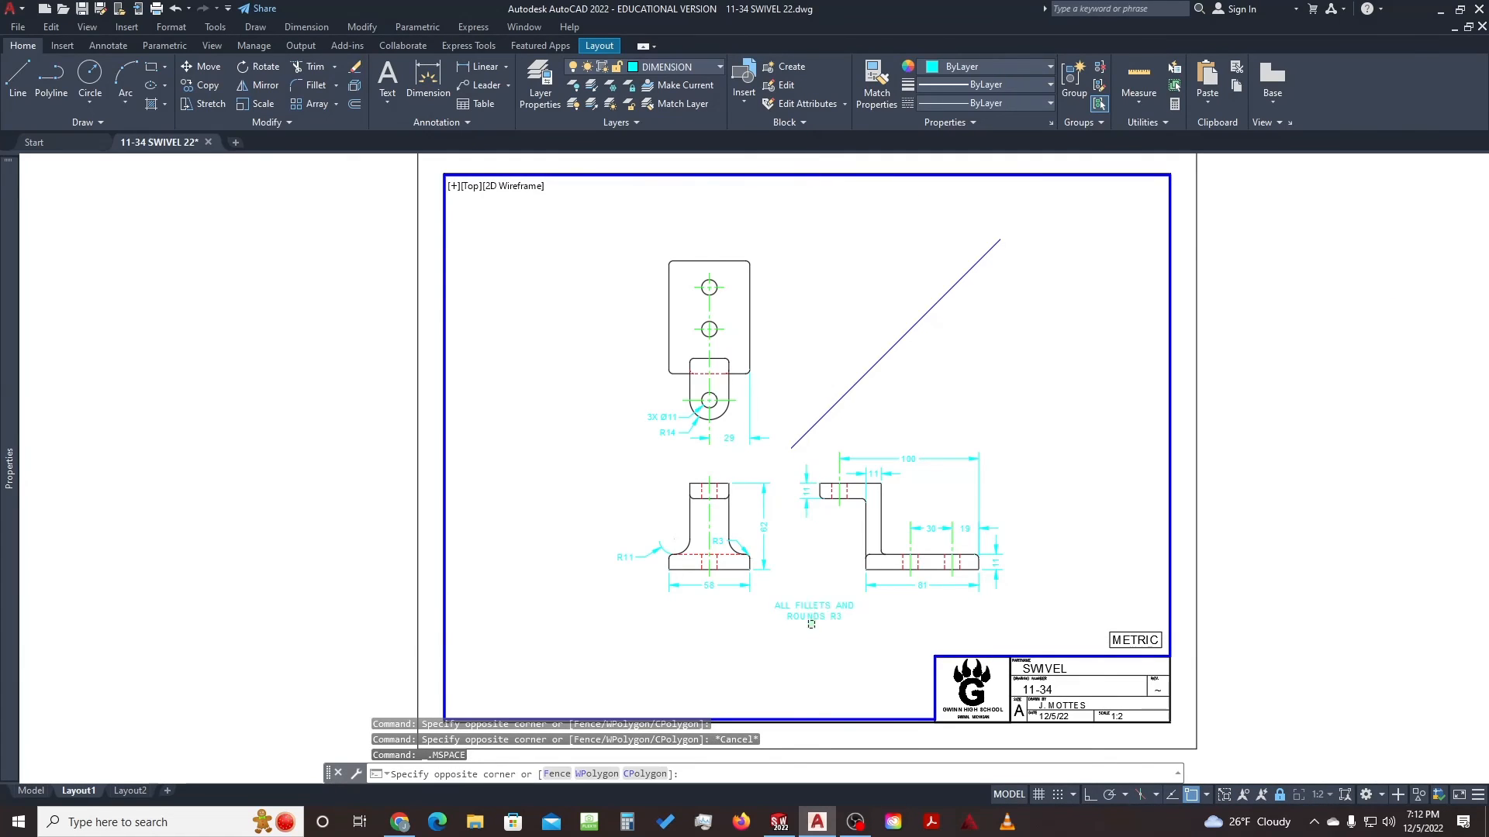
click(766, 661)
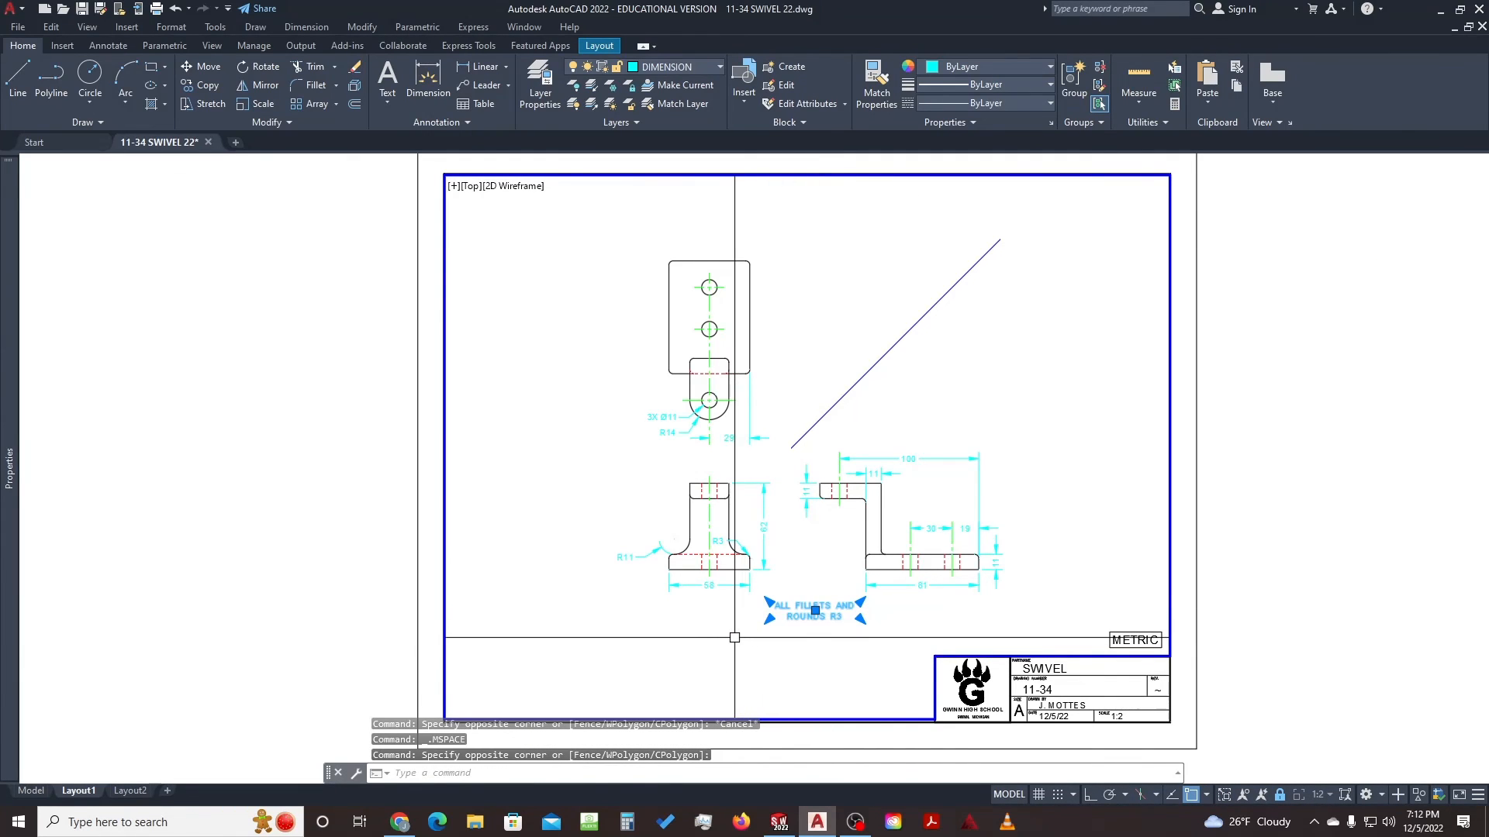
text(e)
key(space)
click(687, 619)
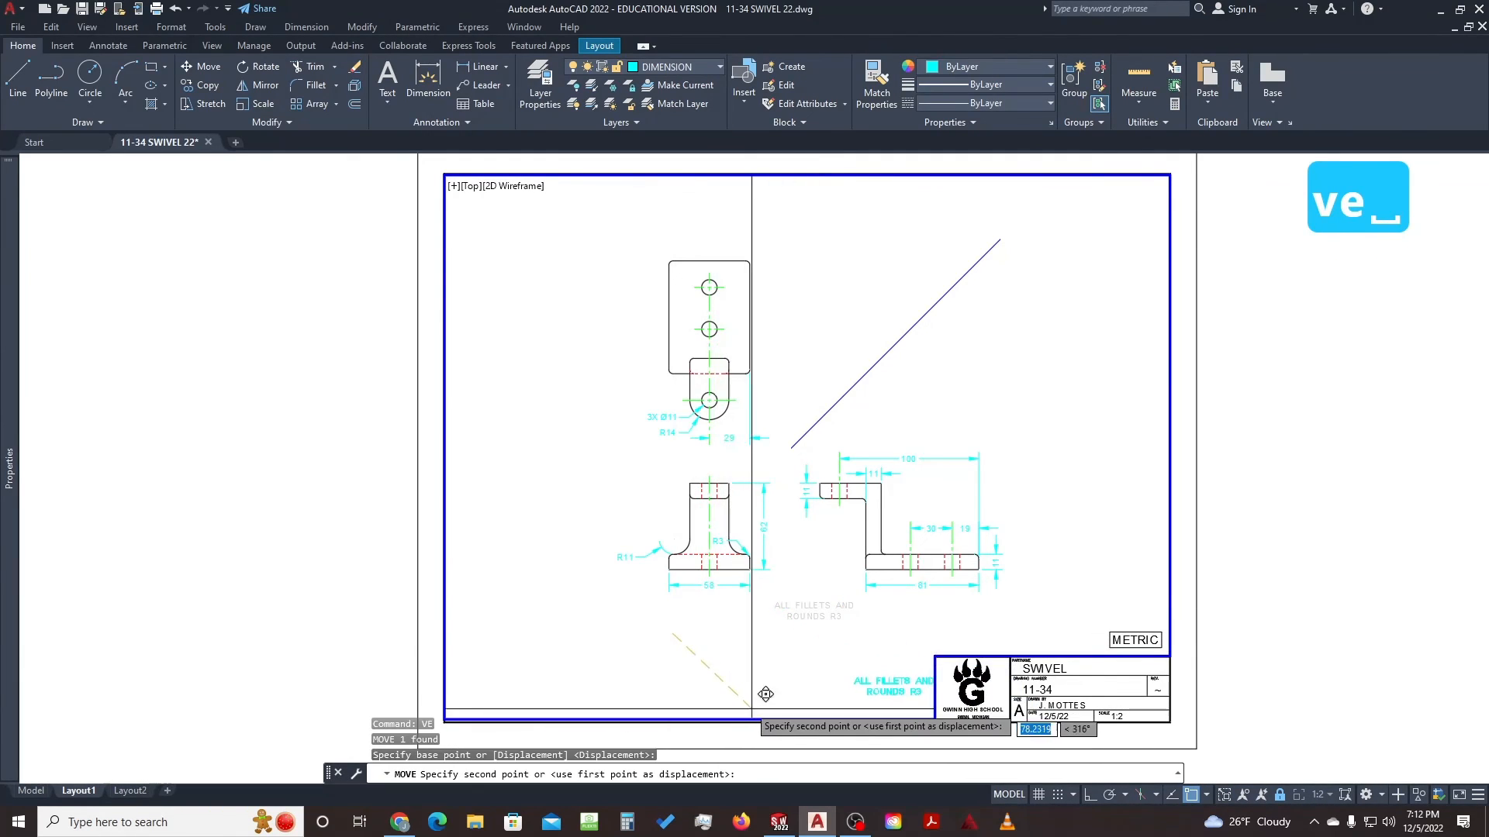
click(732, 689)
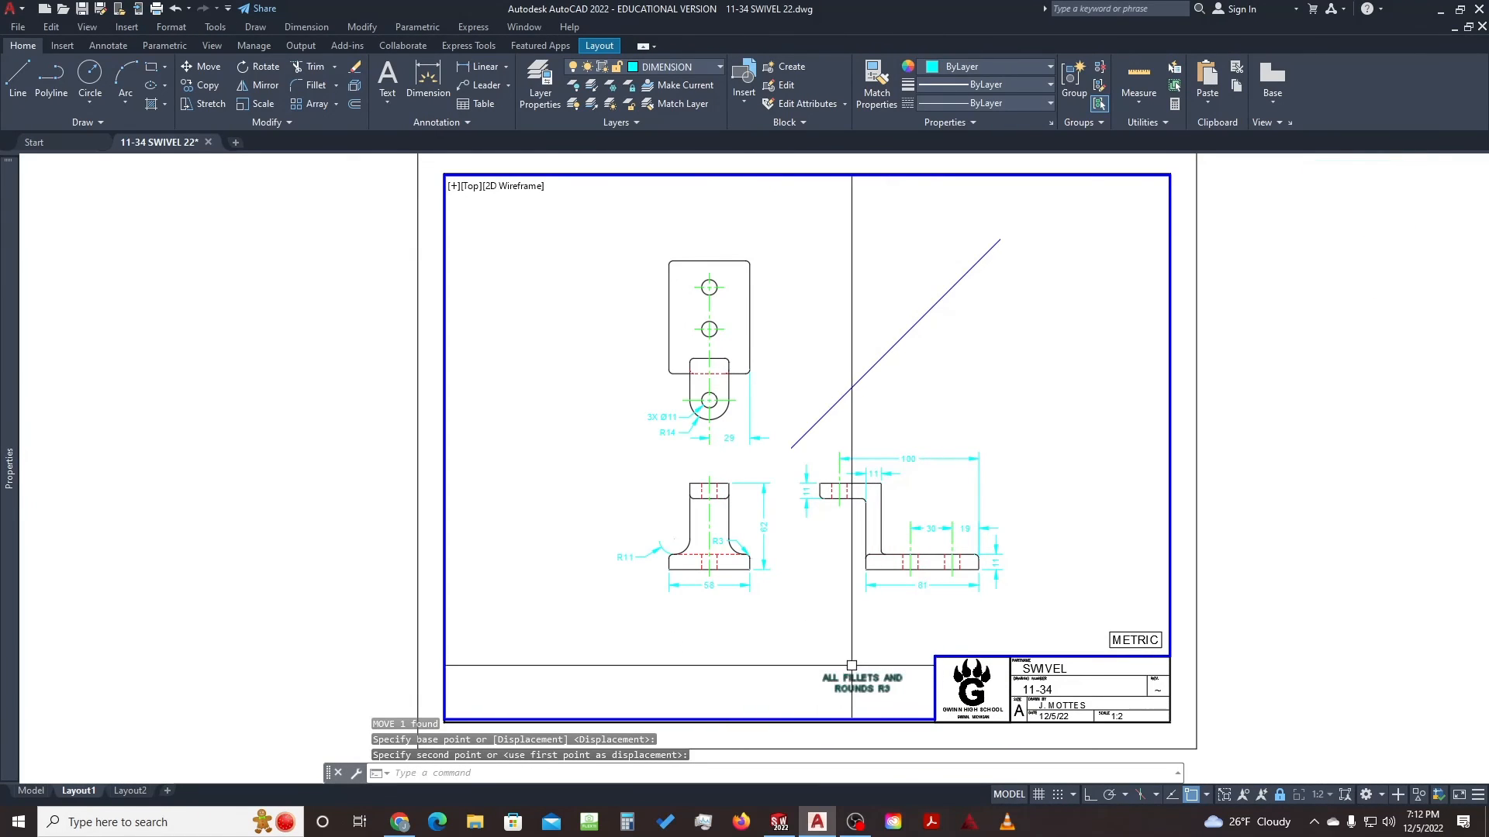
Return to paper space and save the drawing
double_click(1255, 419)
middle_drag(1204, 499, 1216, 488)
scroll(1216, 489, down, 2)
scroll(1169, 456, up, 2)
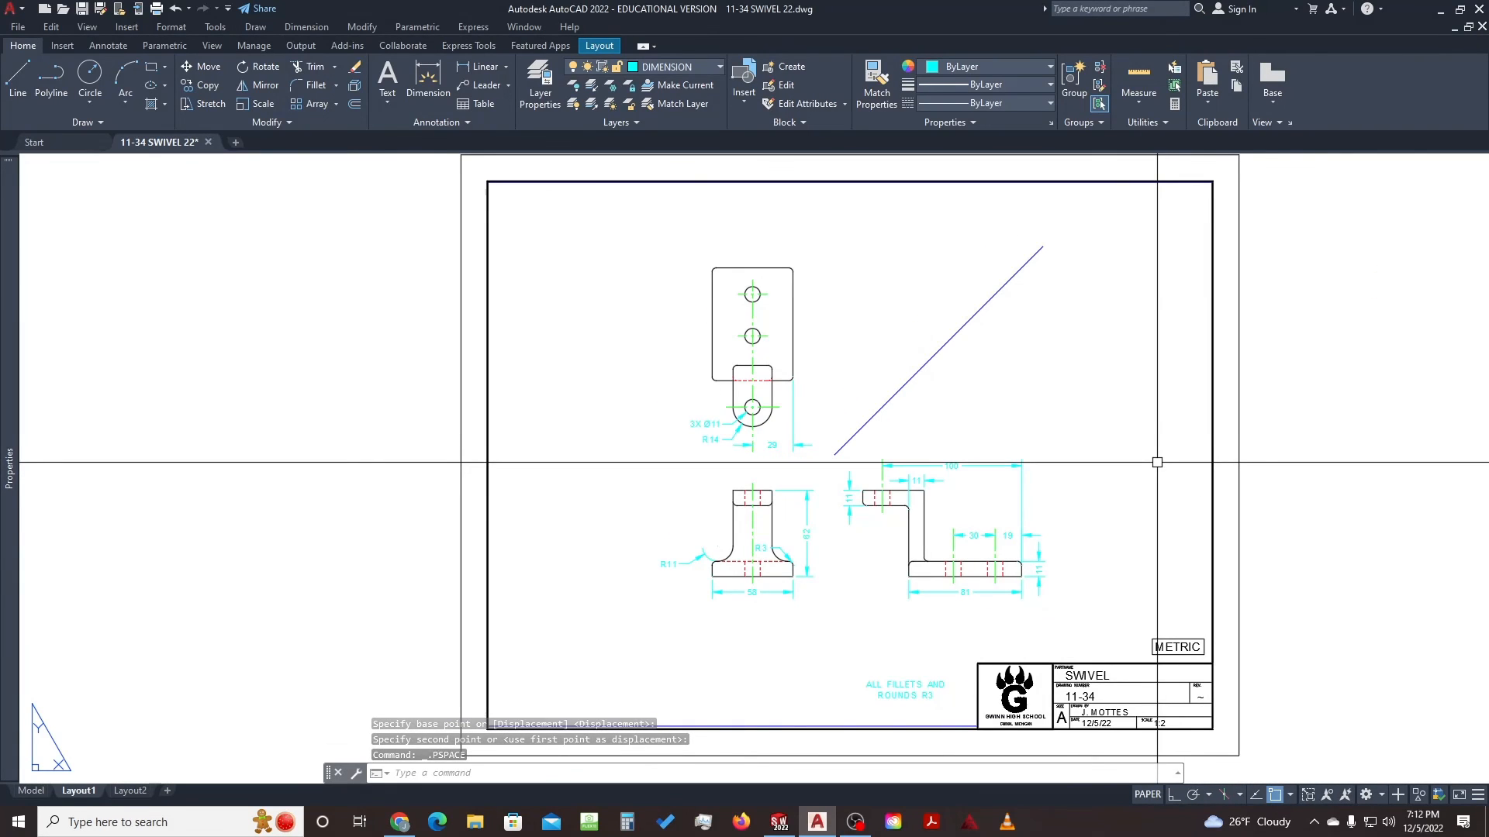
key(ctrl+s)
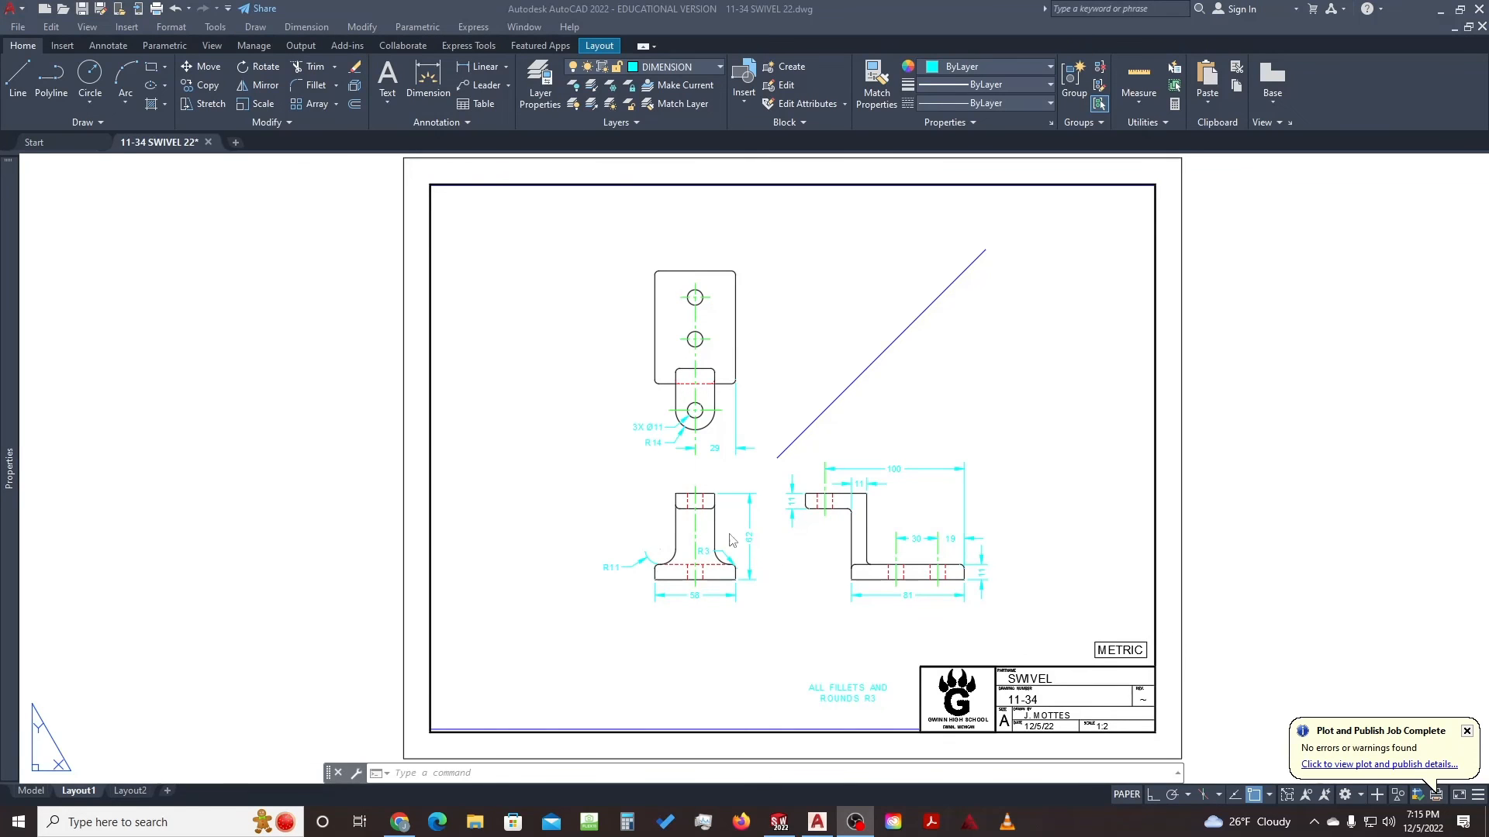
Delete the redundant R3 fillet dimension on the front view and save again
click(686, 530)
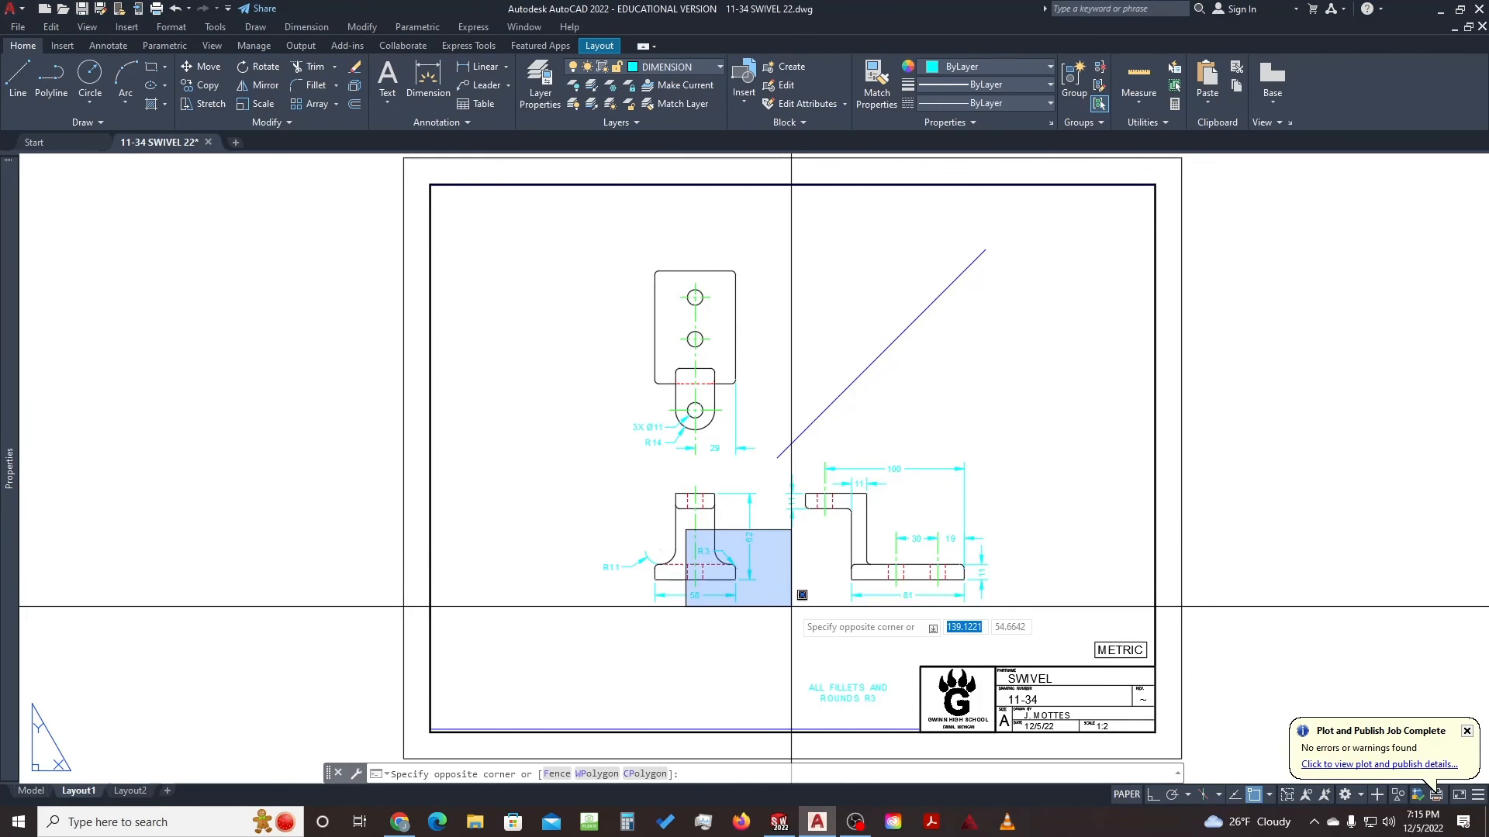
click(773, 575)
scroll(721, 548, up, 10)
scroll(721, 548, down, 3)
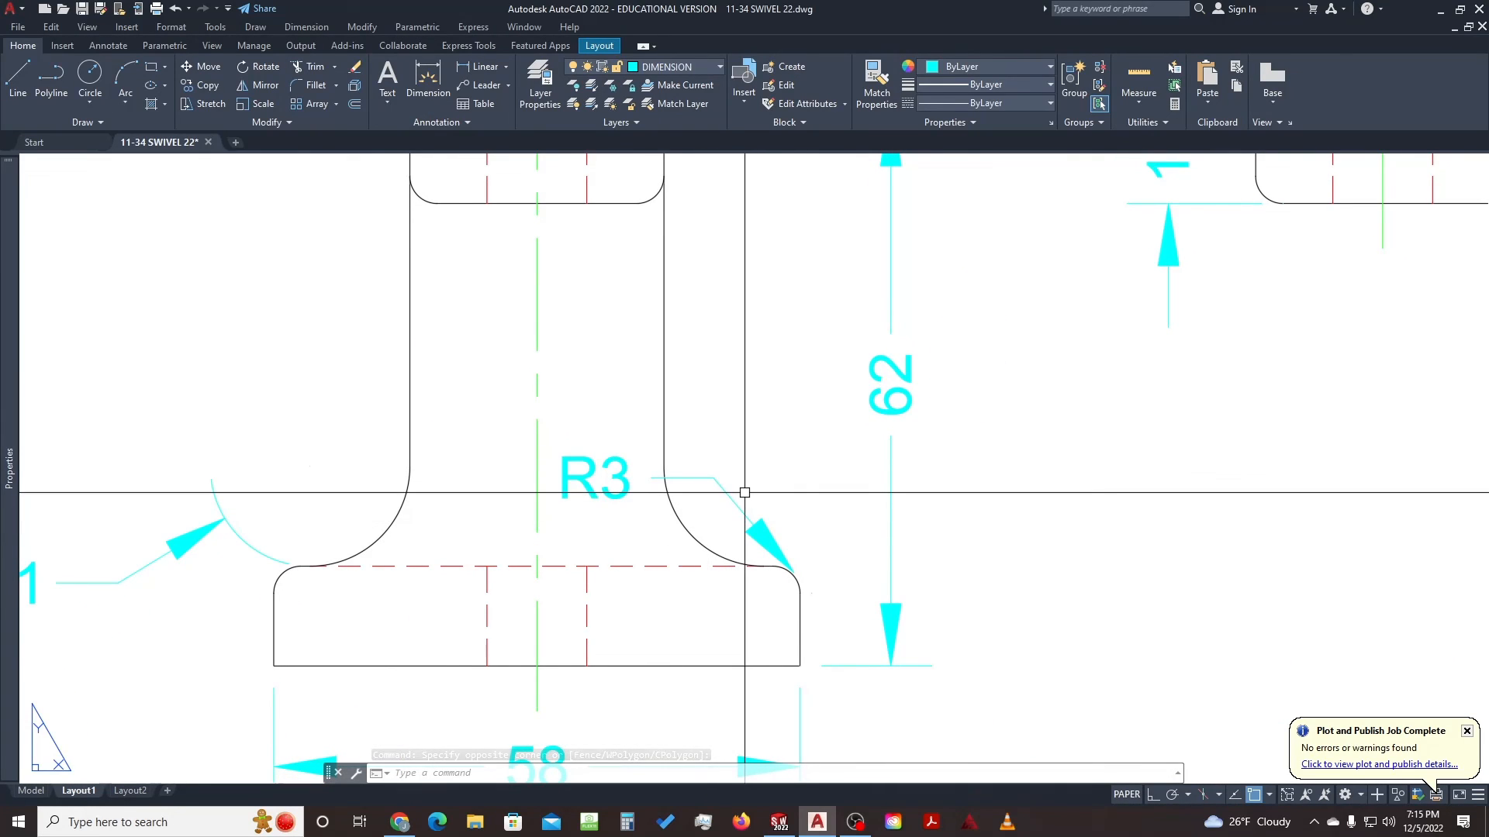
scroll(744, 493, down, 2)
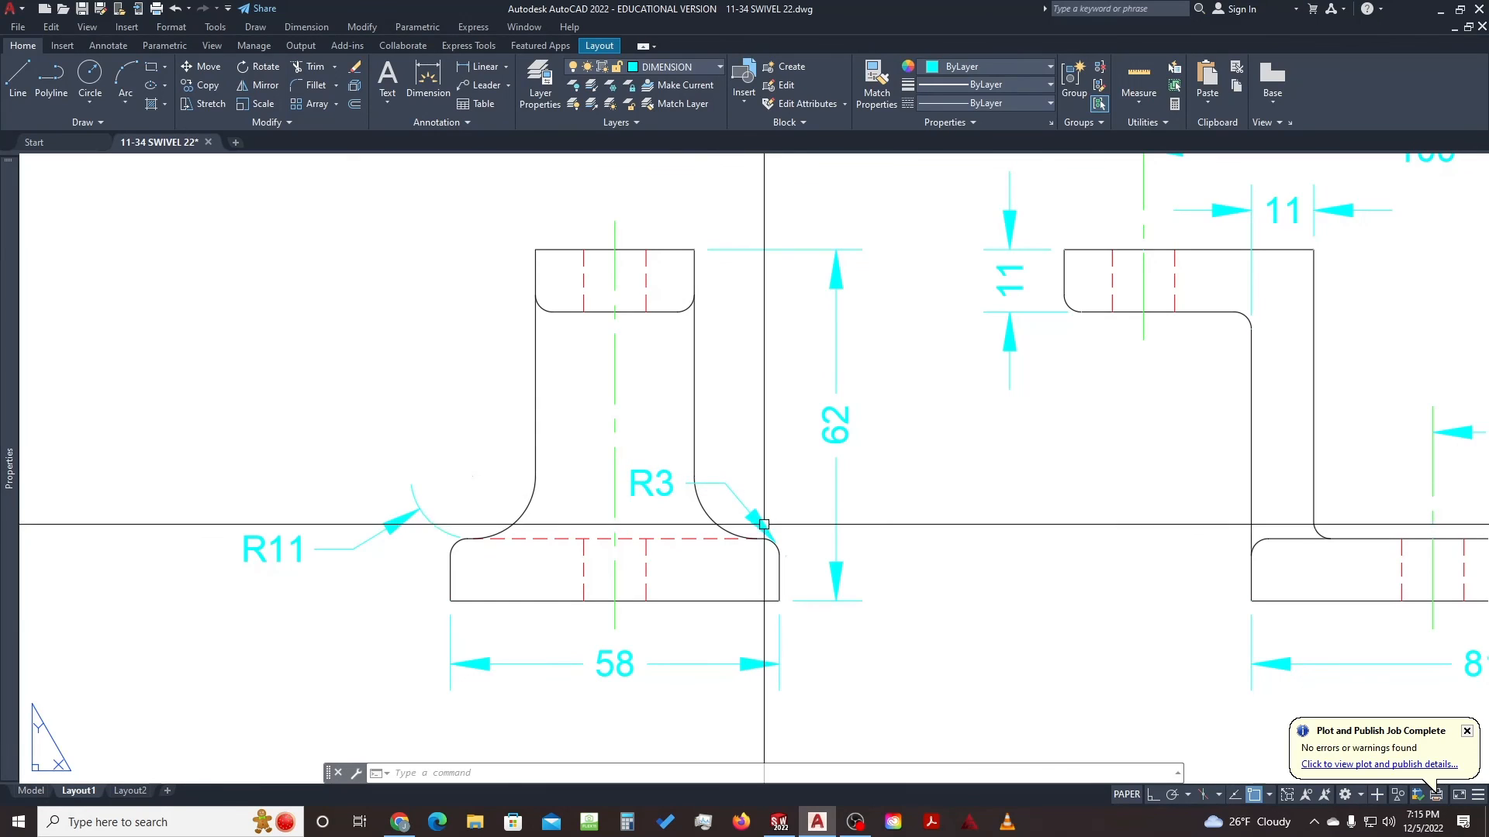
scroll(727, 488, down, 6)
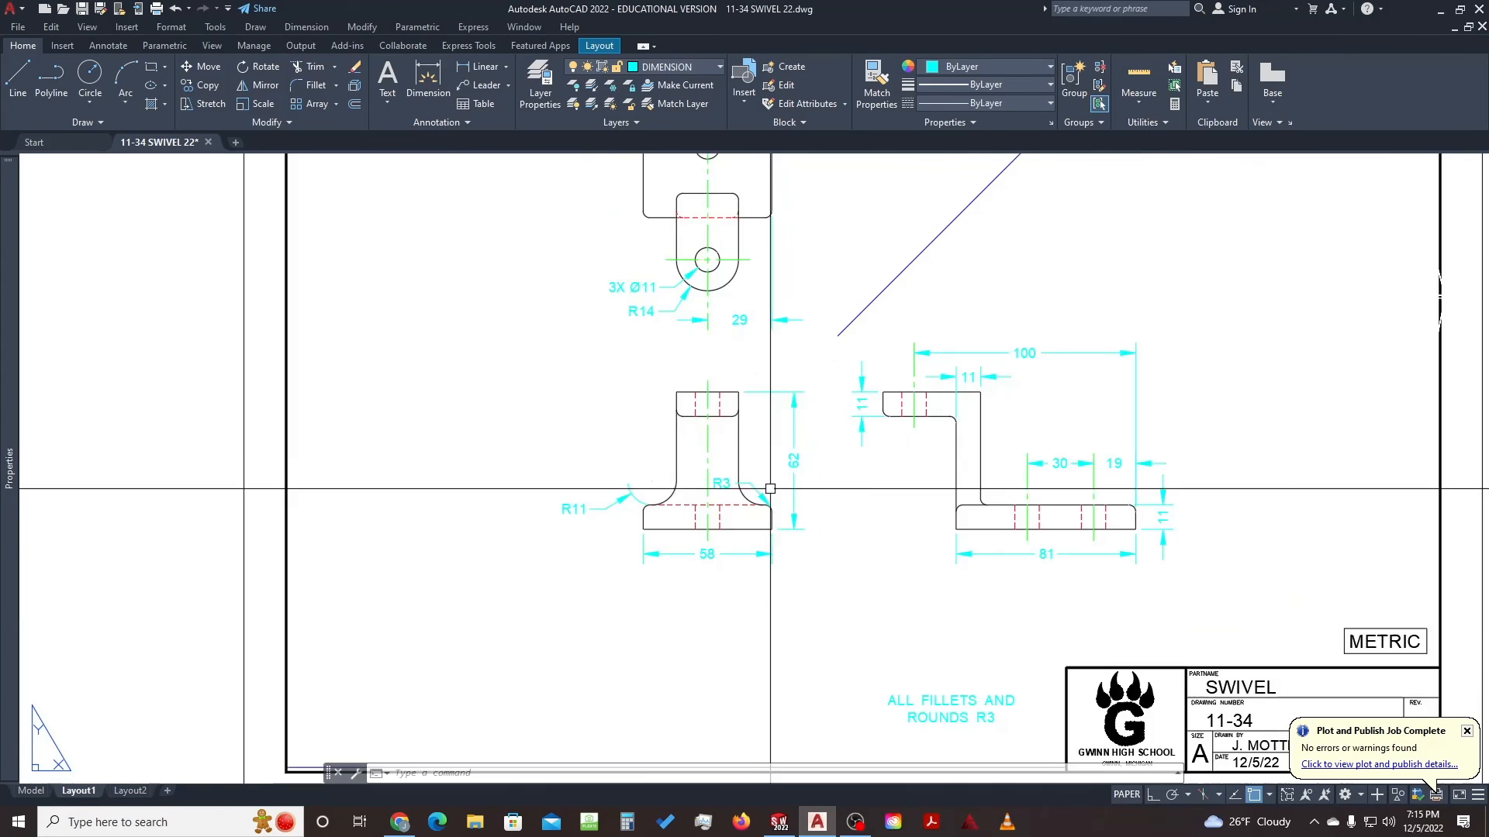
scroll(768, 486, up, 5)
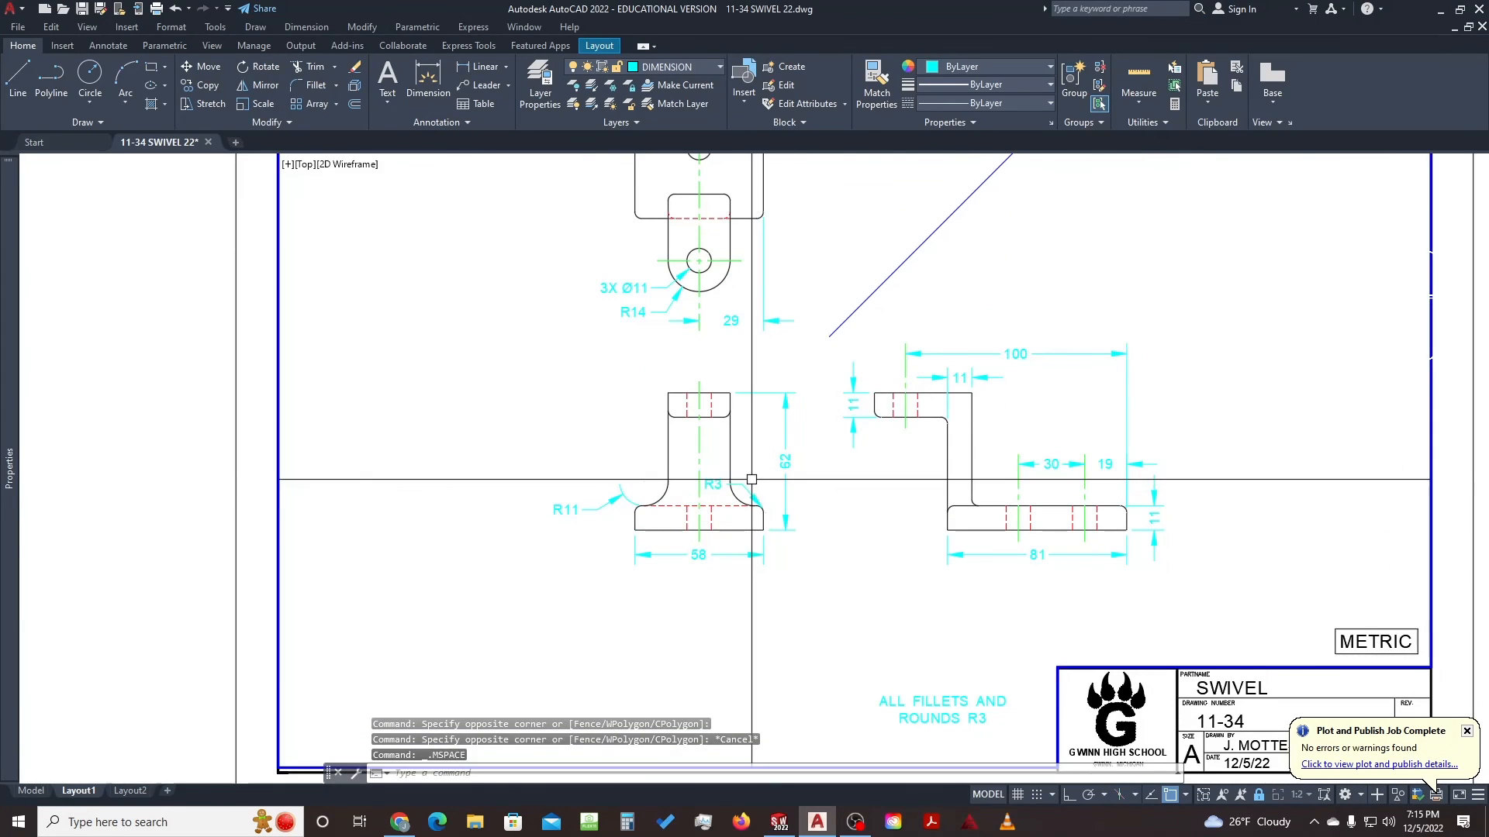
middle_drag(770, 493, 718, 481)
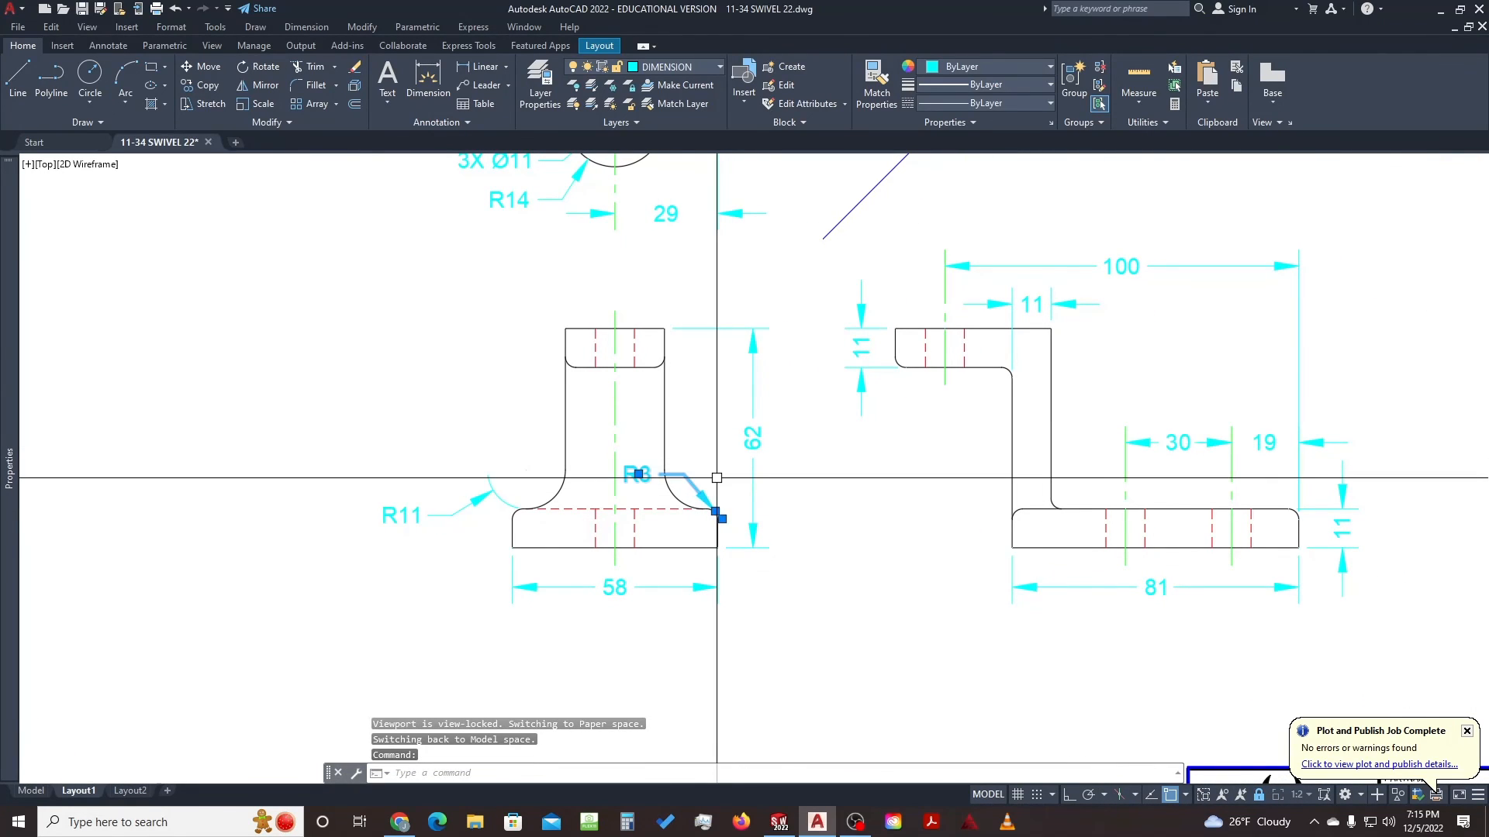
key(Delete)
scroll(704, 465, down, 5)
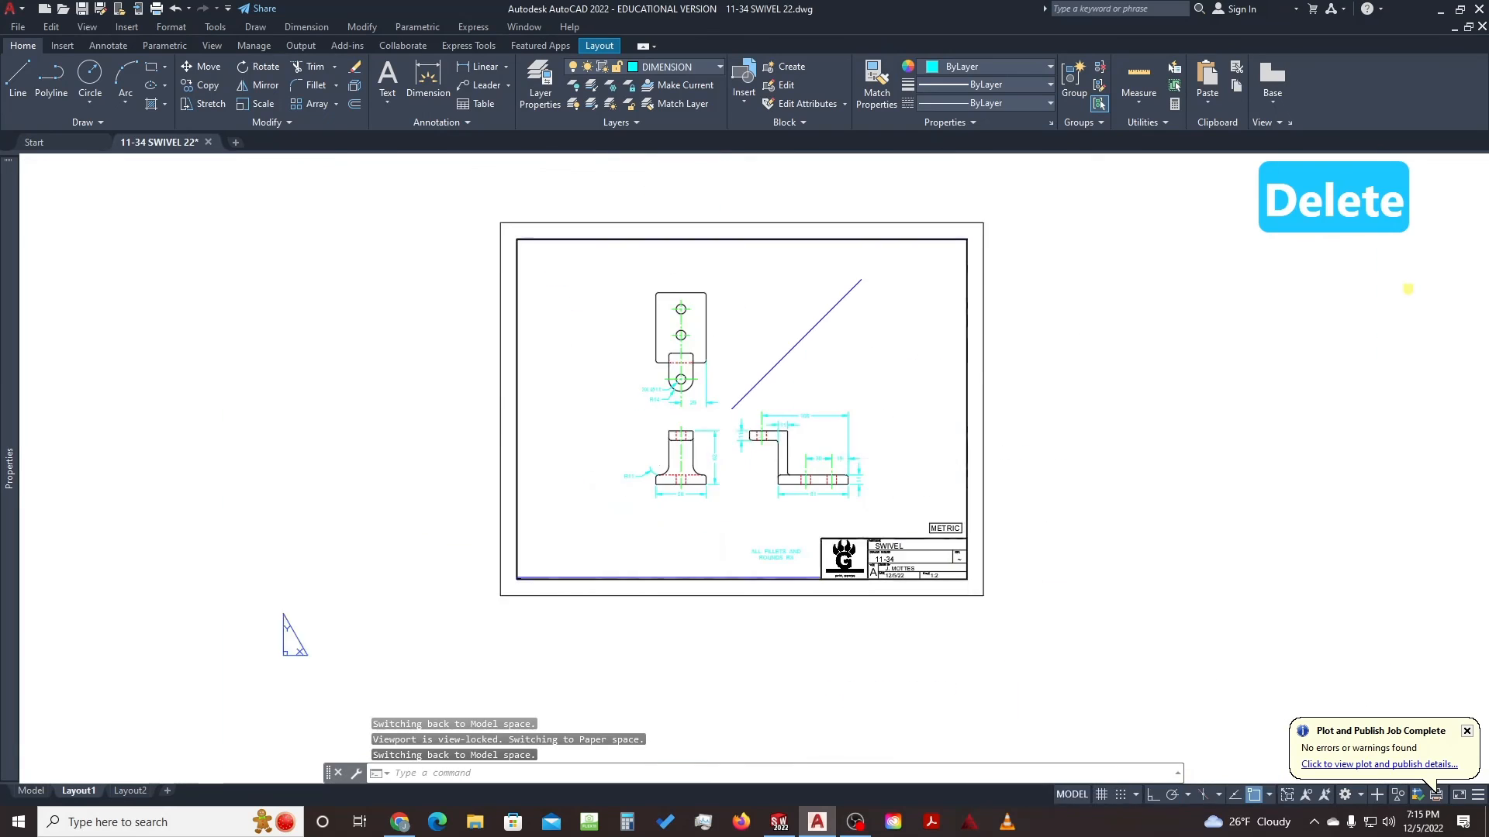
middle_drag(752, 445, 729, 466)
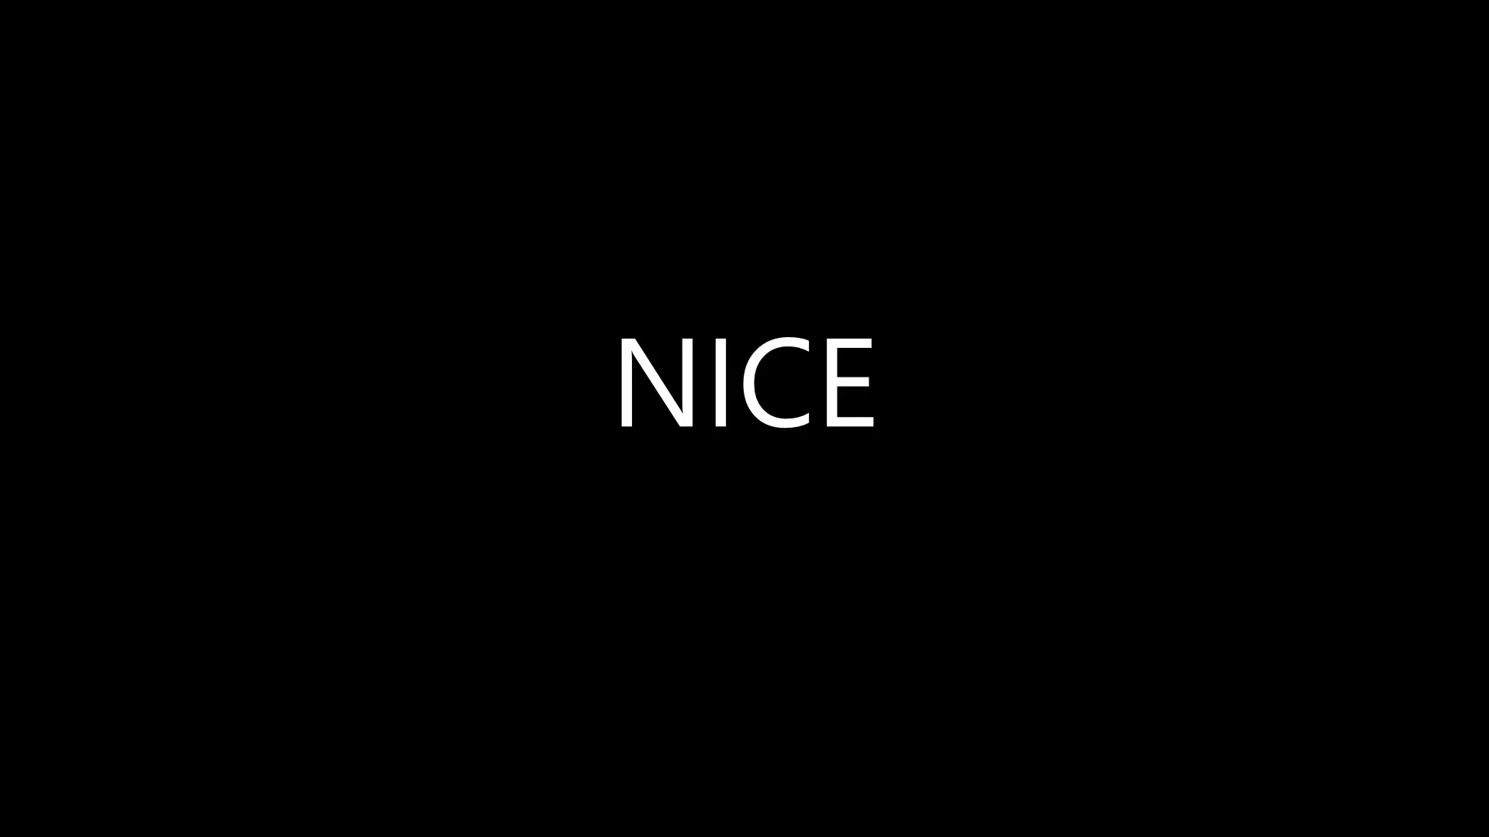
key(ctrl+s)
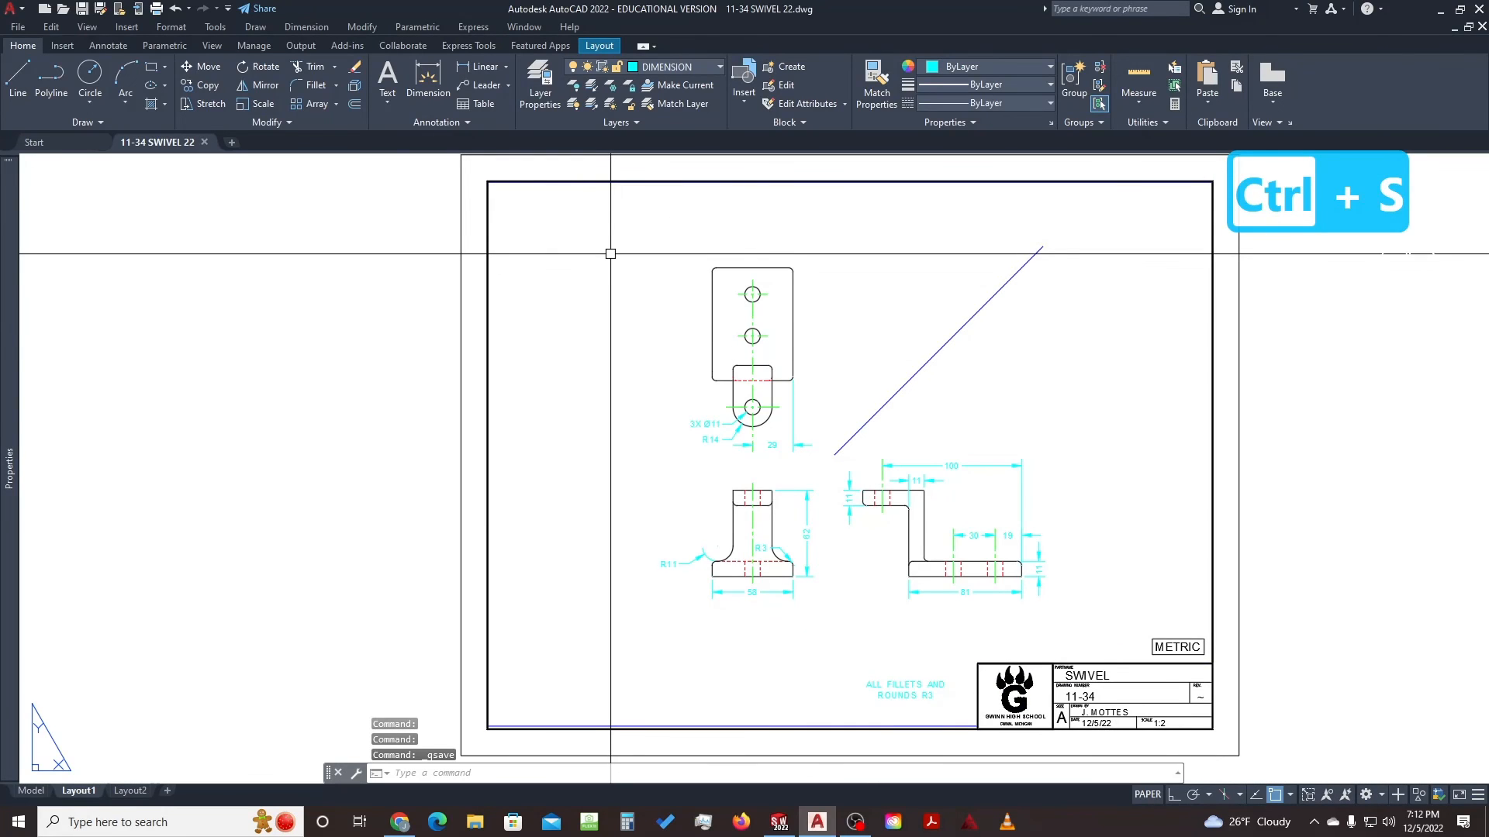
Preview the Layout1 plot, inspecting the top, front and side views
key(ctrl+p)
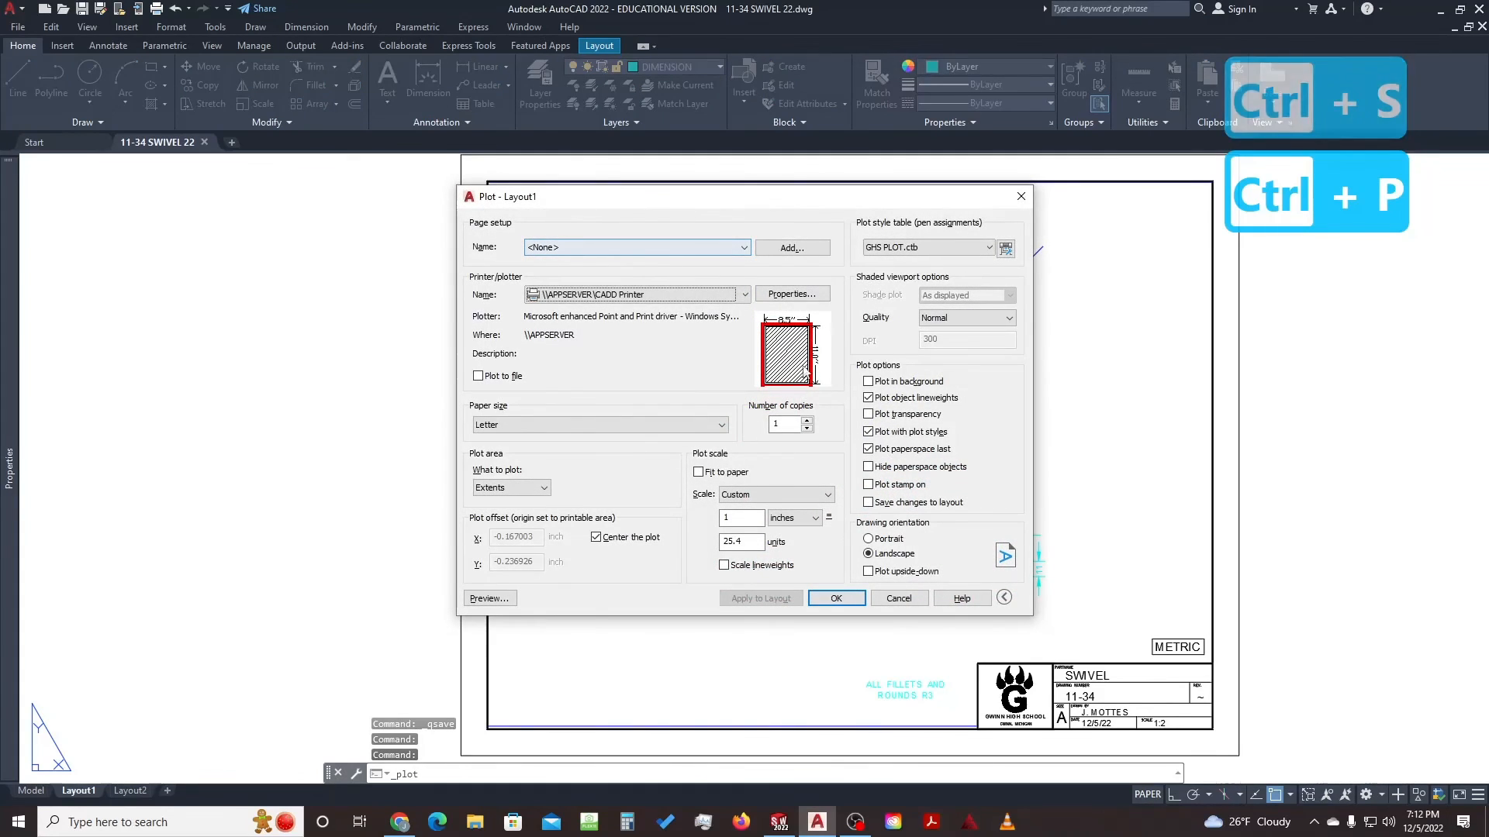
click(504, 597)
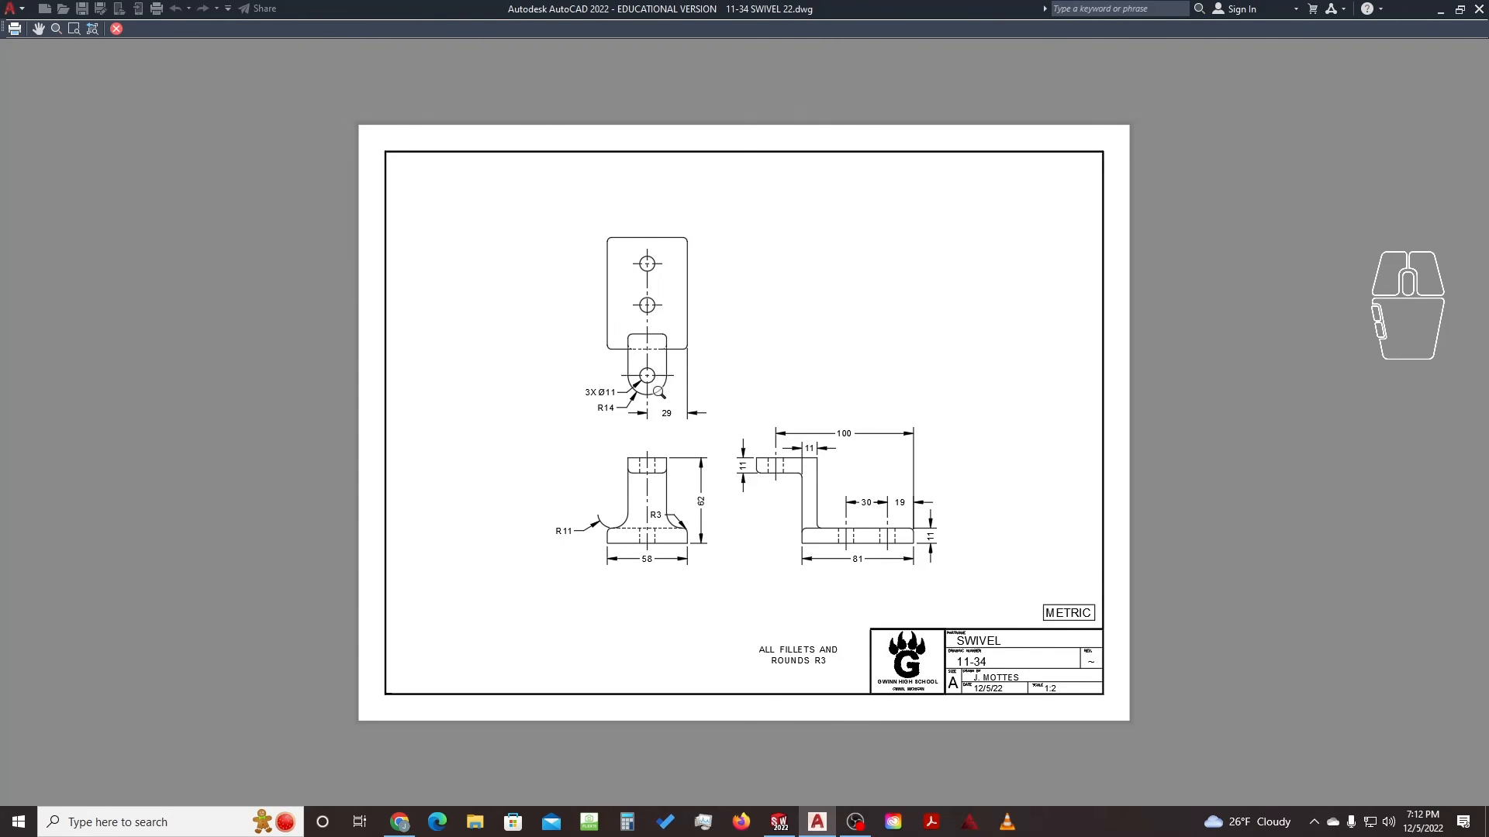
scroll(659, 392, up, 4)
middle_drag(656, 597, 715, 466)
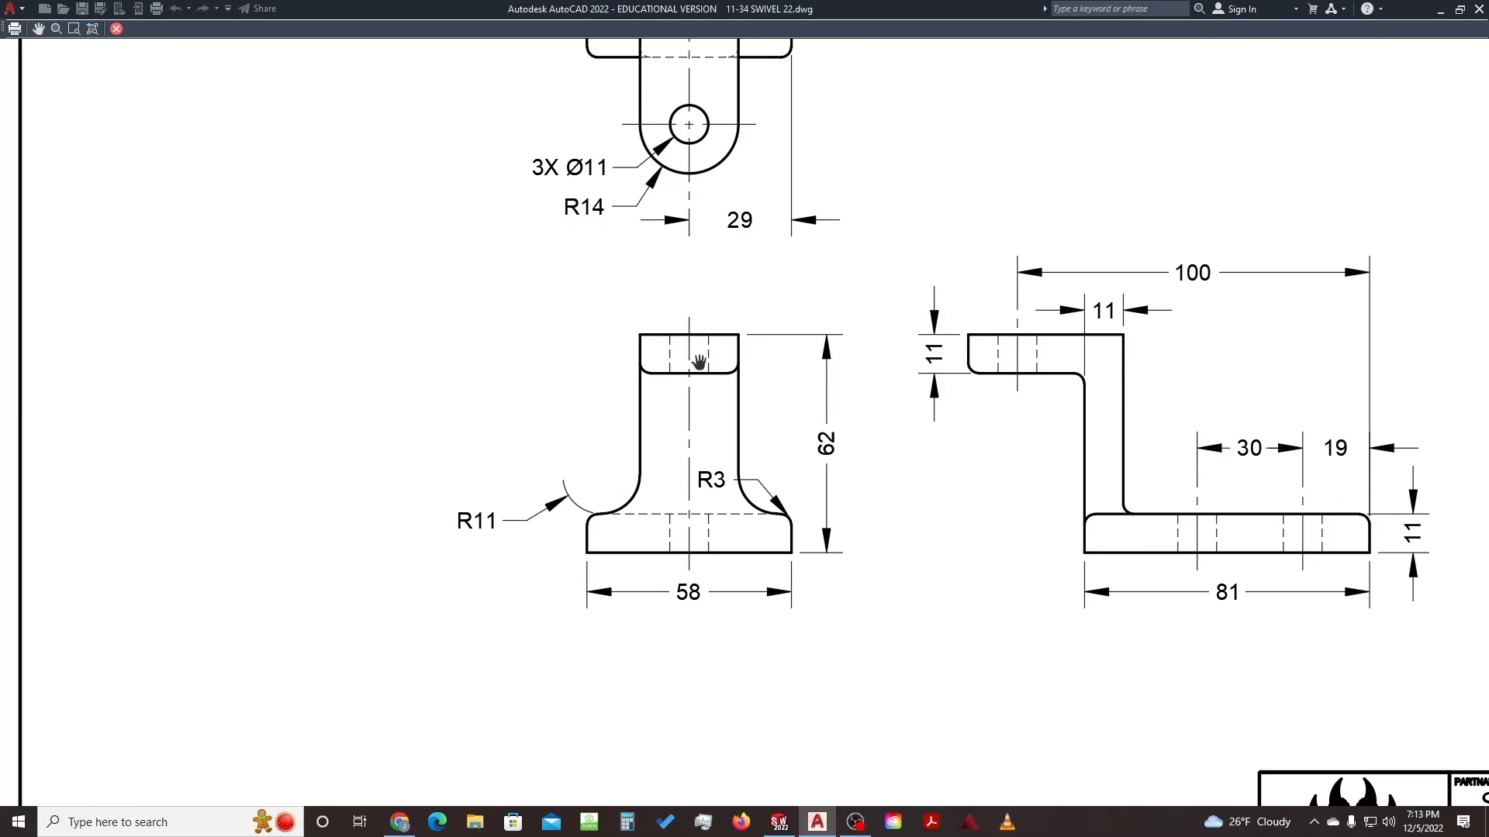
middle_drag(1251, 509, 1159, 486)
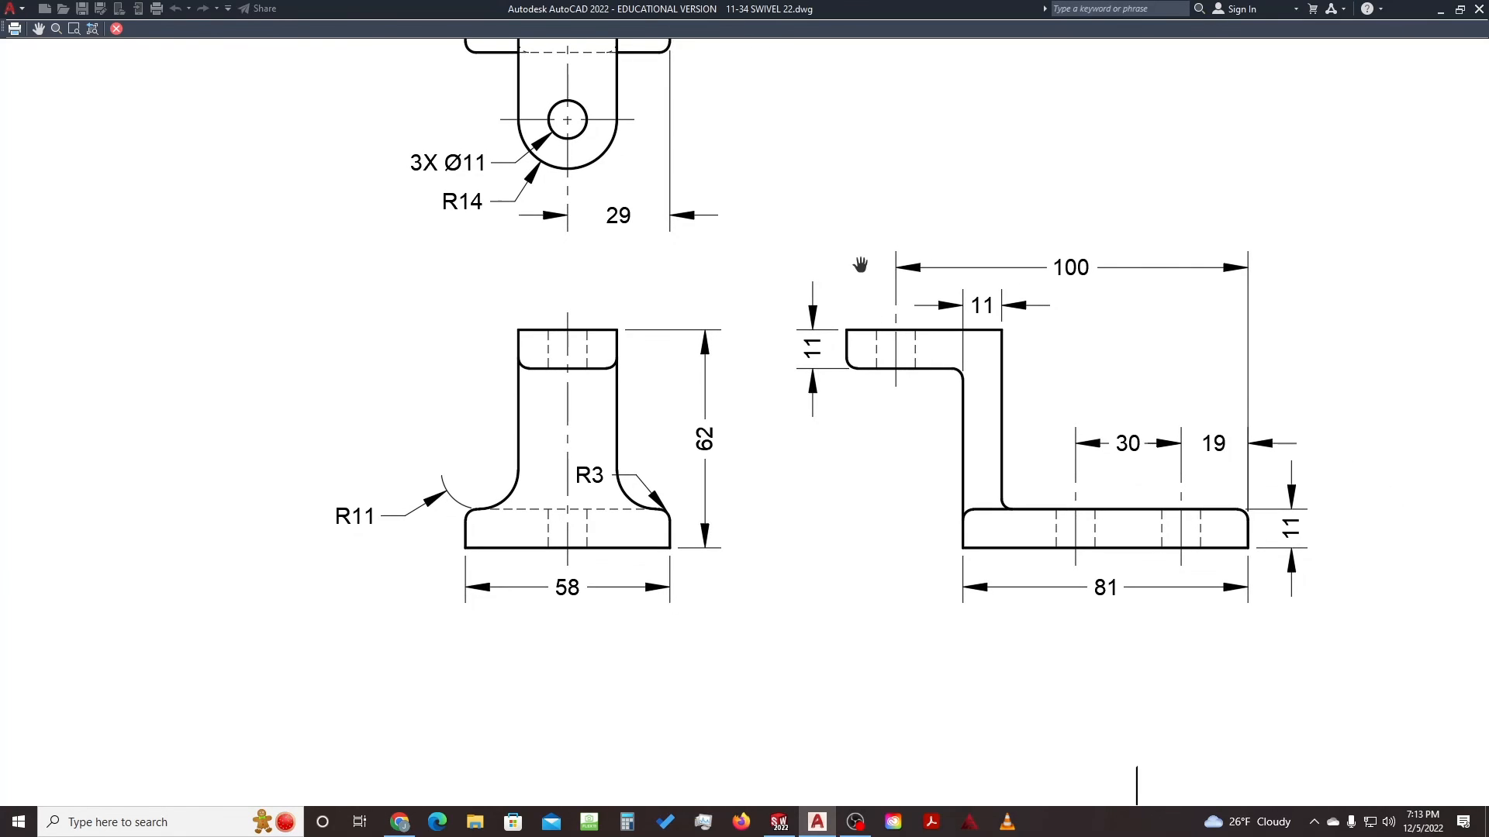
middle_drag(817, 189, 946, 508)
middle_drag(850, 365, 861, 429)
scroll(861, 429, down, 2)
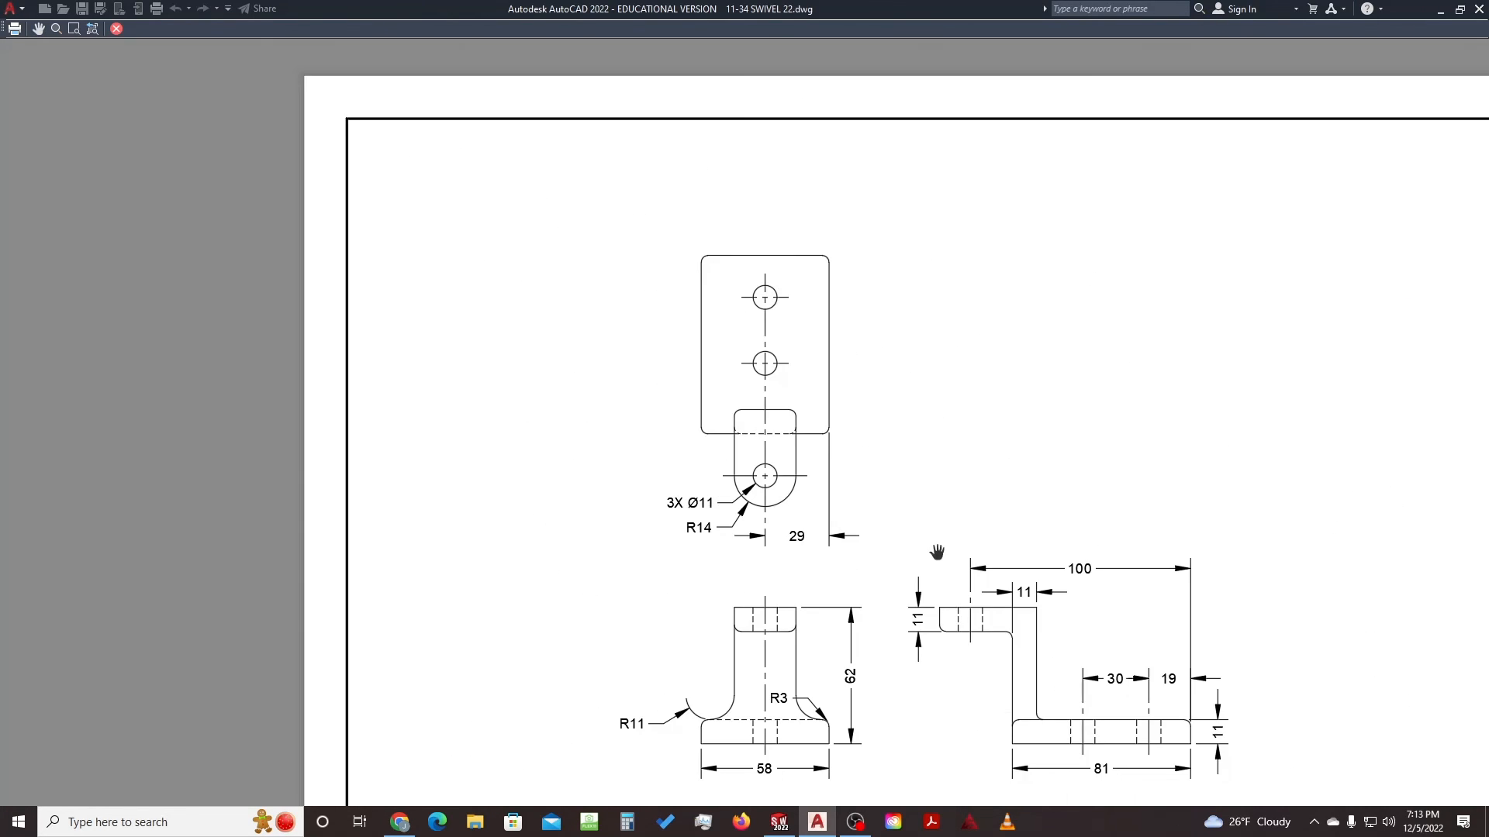
middle_drag(937, 556, 808, 409)
scroll(808, 408, down, 2)
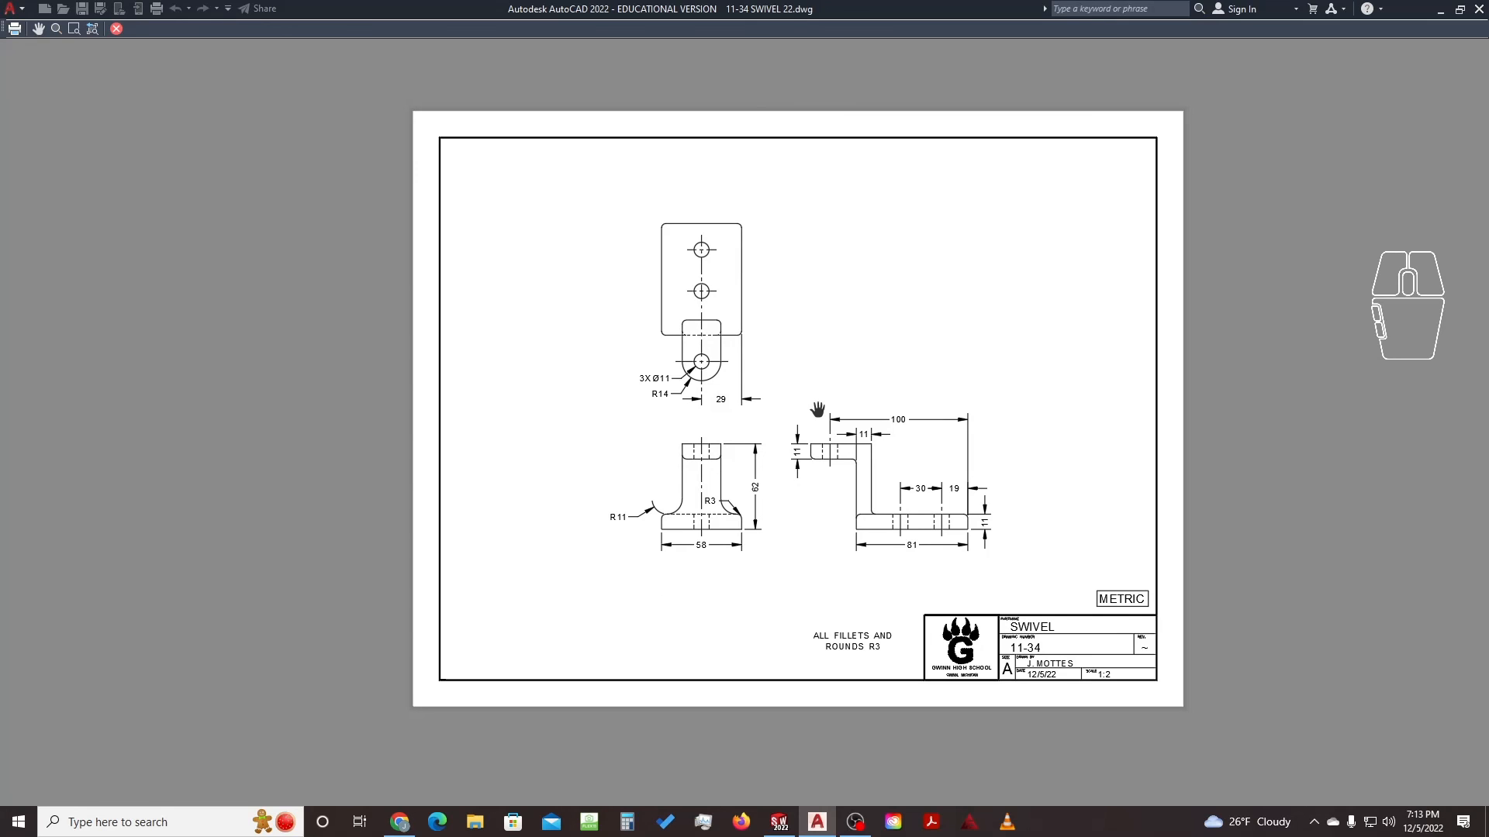
key(Escape)
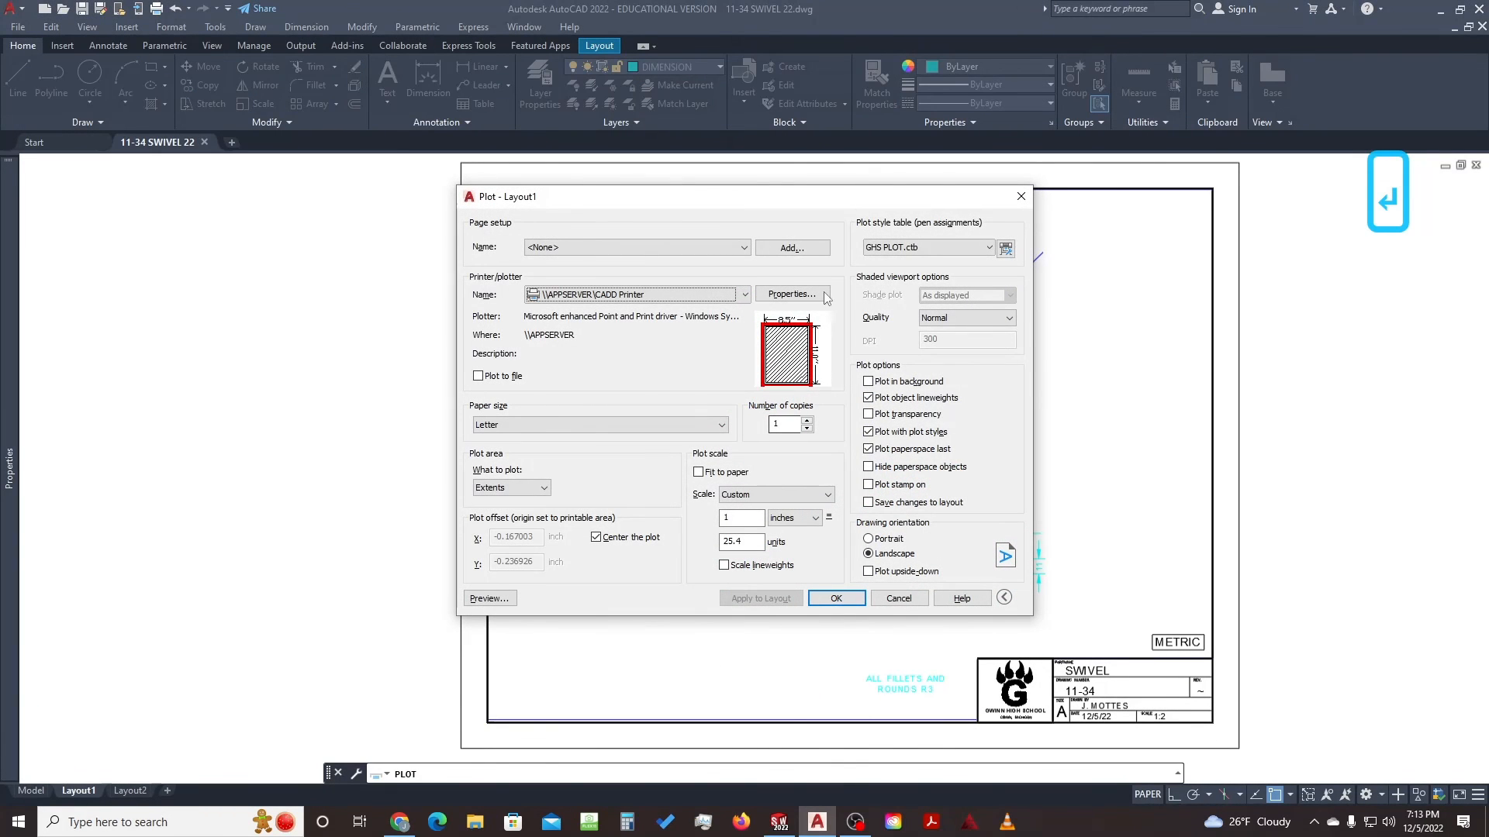
Plot the Layout1 sheet from the Plot dialog
click(836, 599)
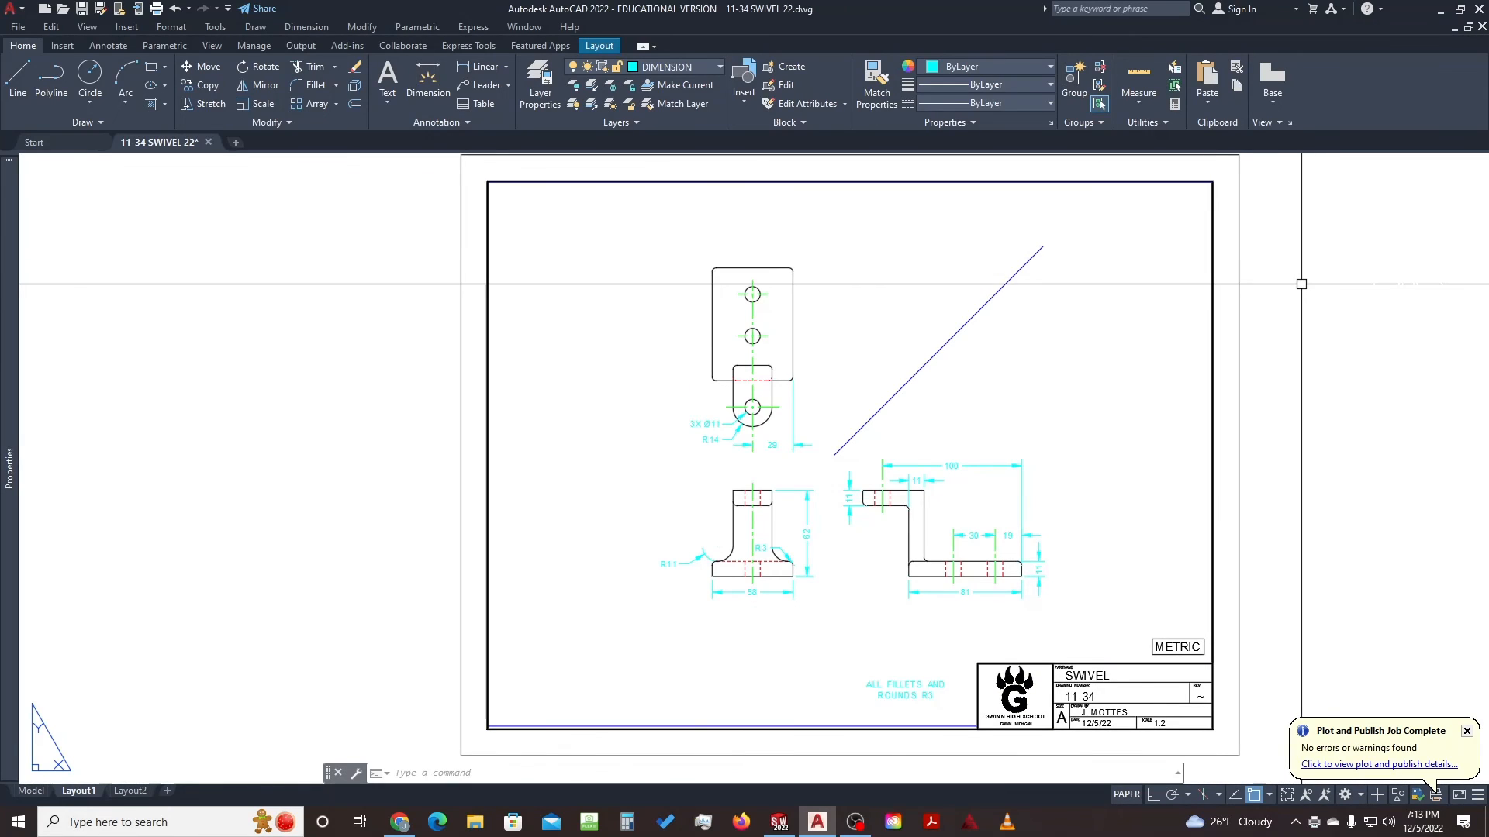
click(1322, 296)
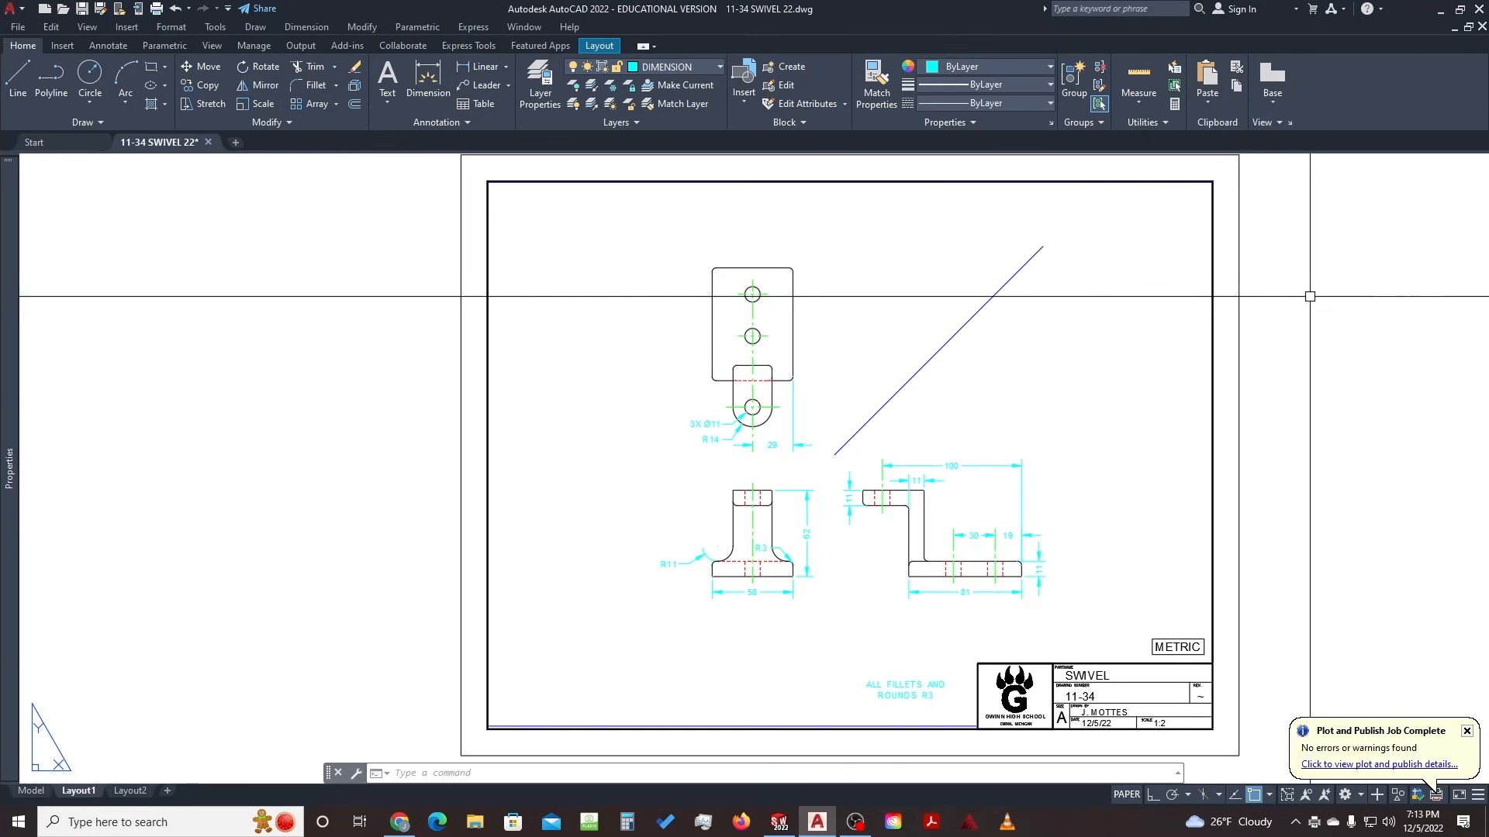
mouse_move(1407, 283)
middle_down()
mouse_move(1385, 300)
mouse_move(1350, 287)
middle_up()
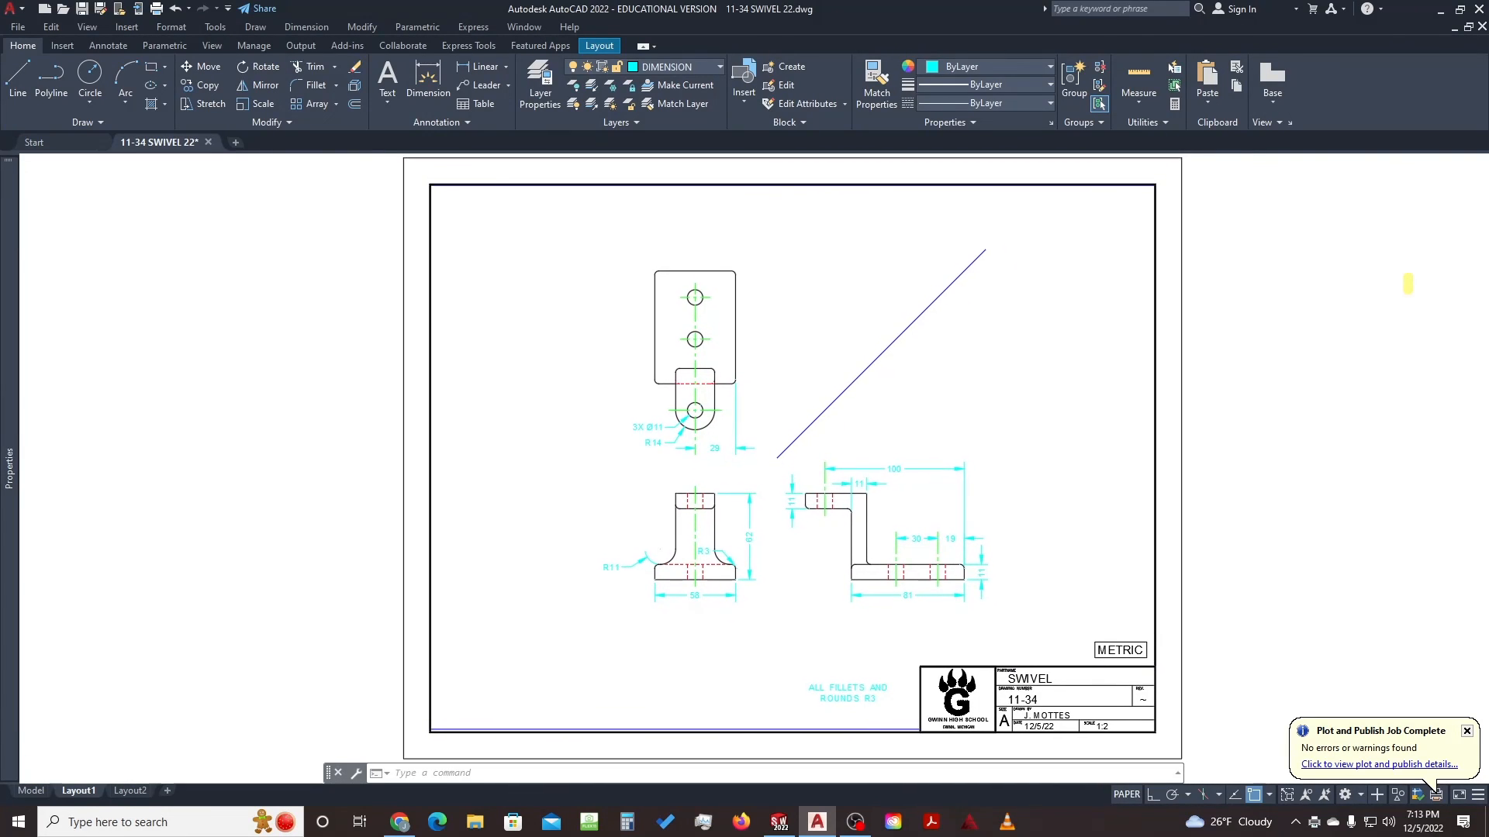